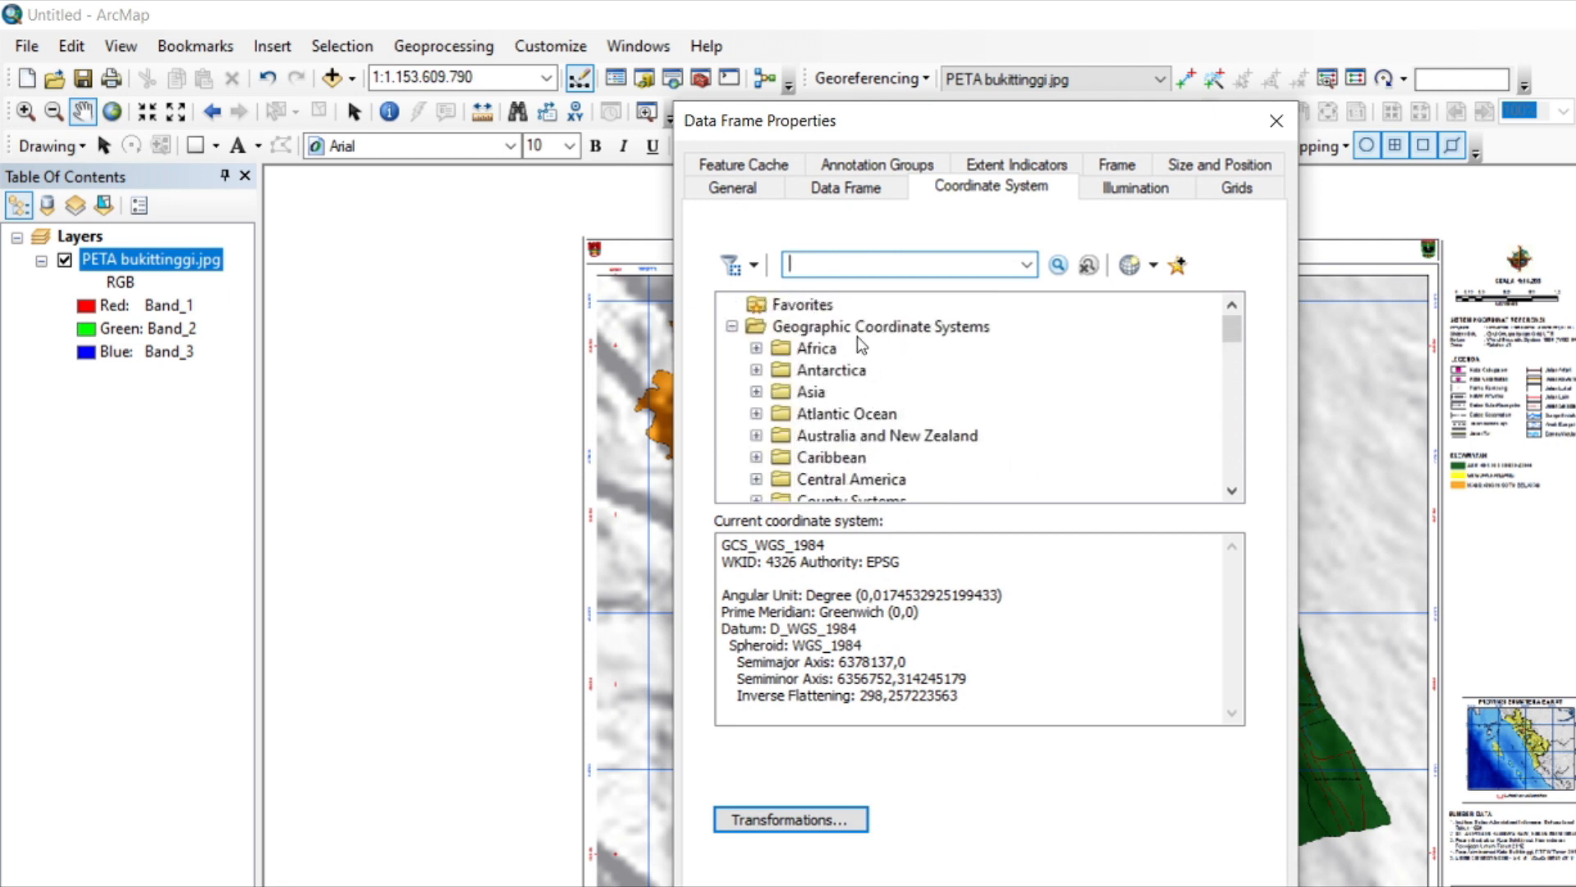
Set the data frame's coordinate system to the projected system WGS 1984 UTM Zone 47S.
scroll(879, 441, "down", 20)
double_click(879, 457)
scroll(878, 455, "down", 3)
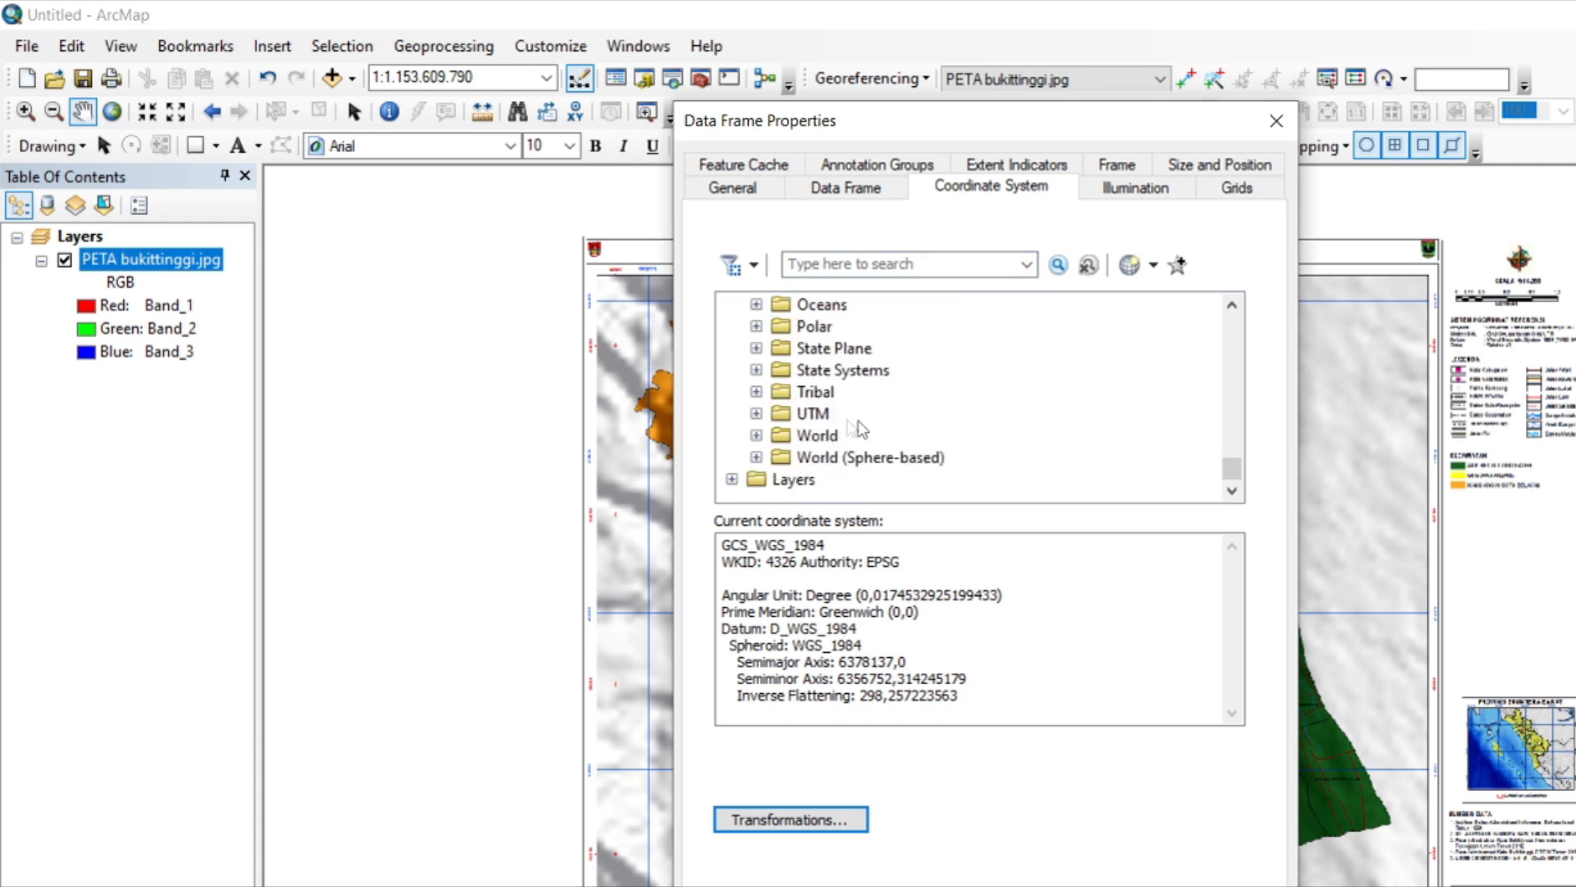
double_click(816, 415)
scroll(813, 412, "down", 3)
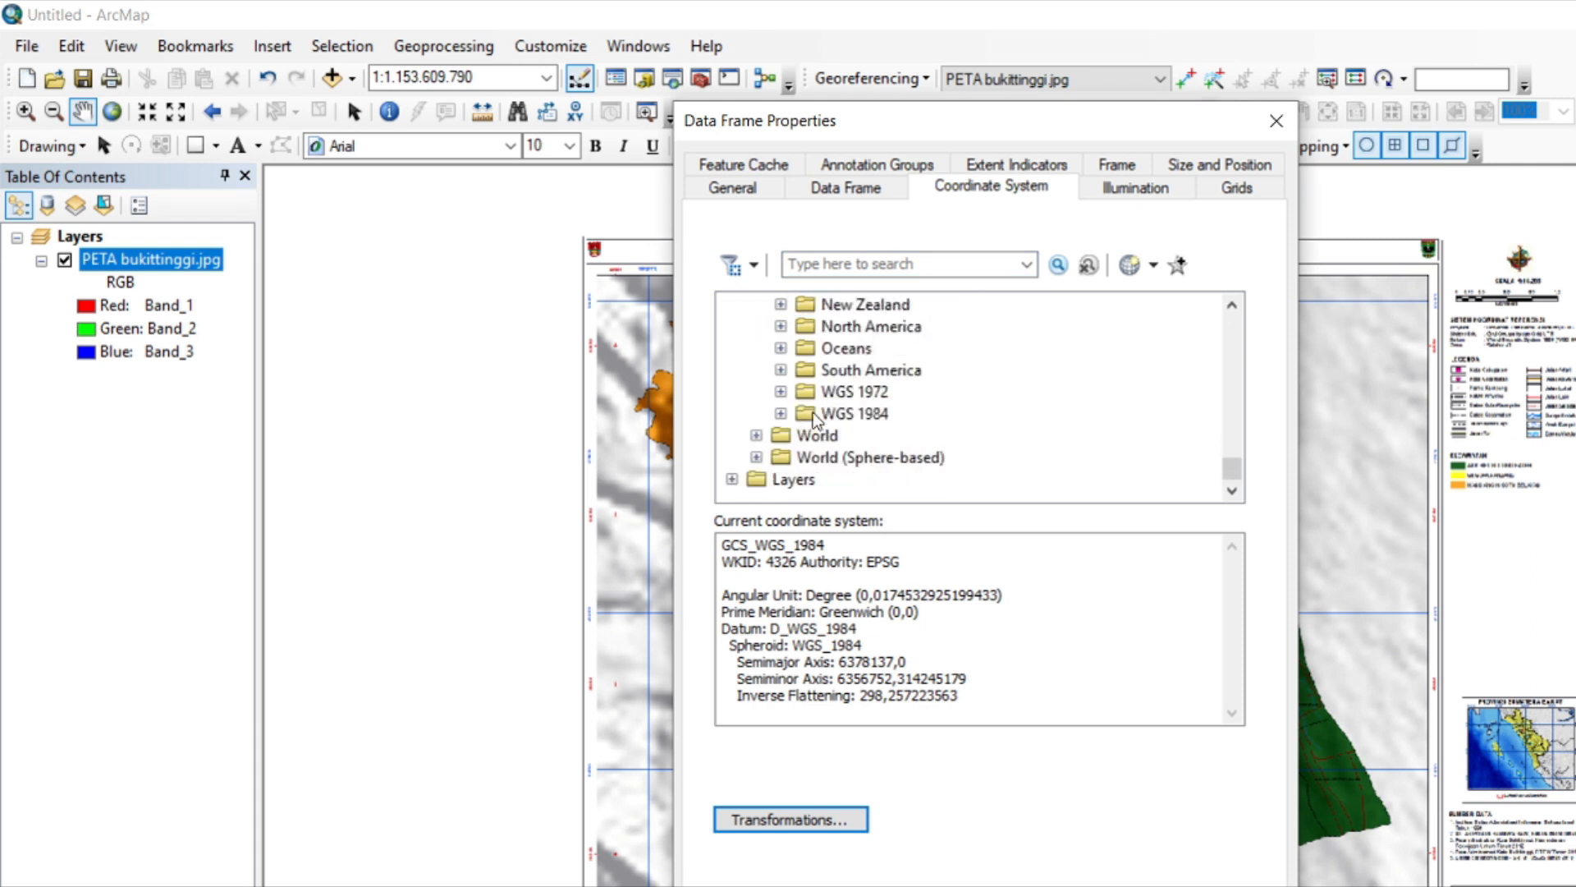
double_click(860, 416)
scroll(861, 415, "down", 1)
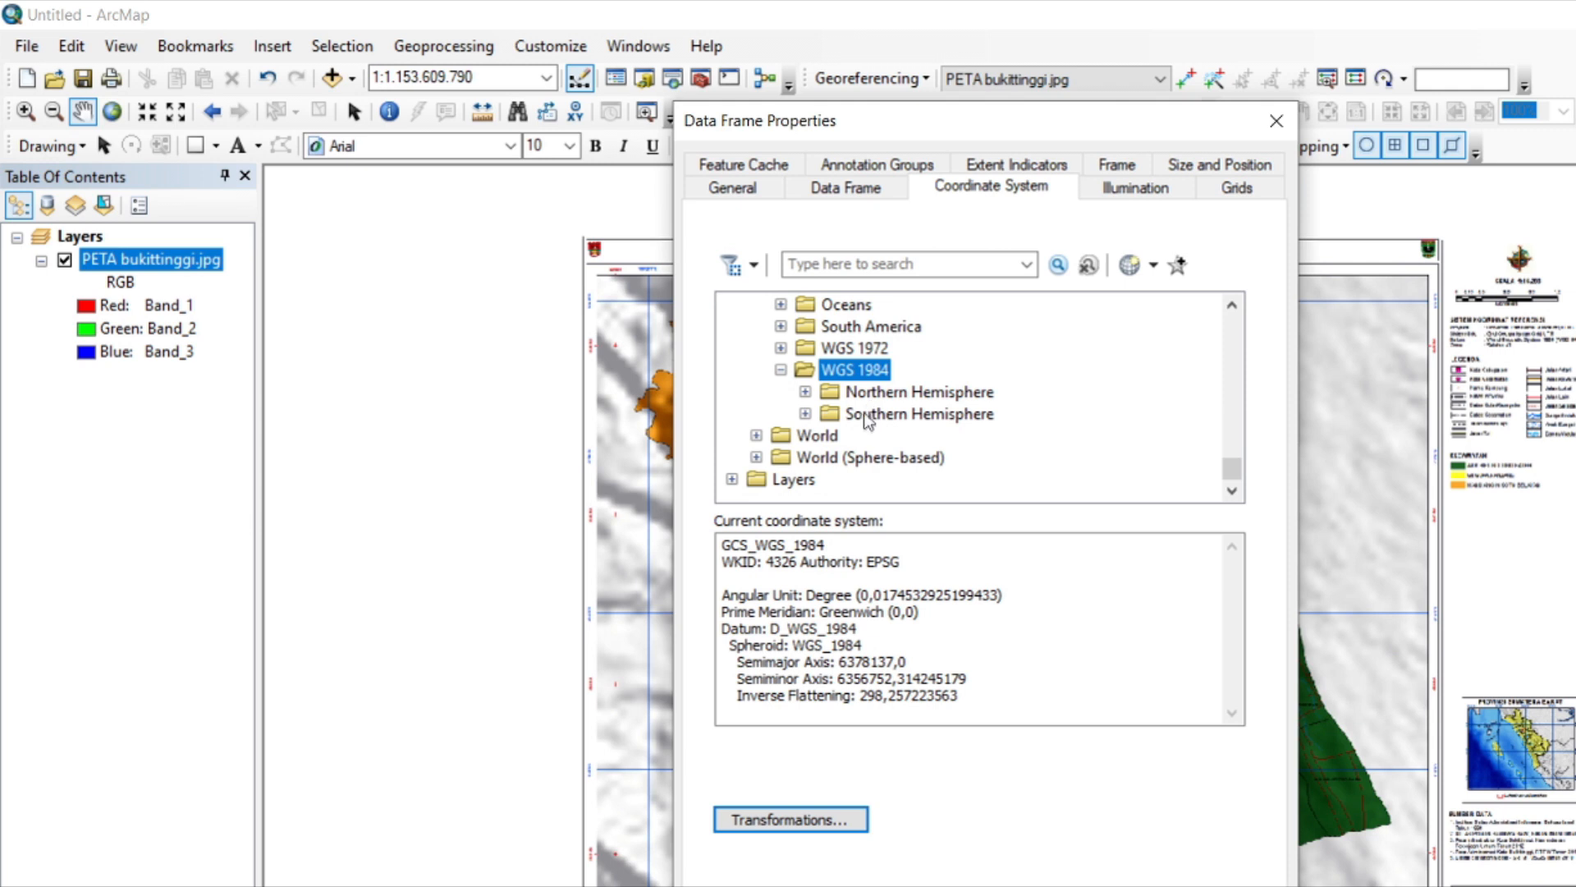
double_click(864, 416)
scroll(864, 416, "down", 18)
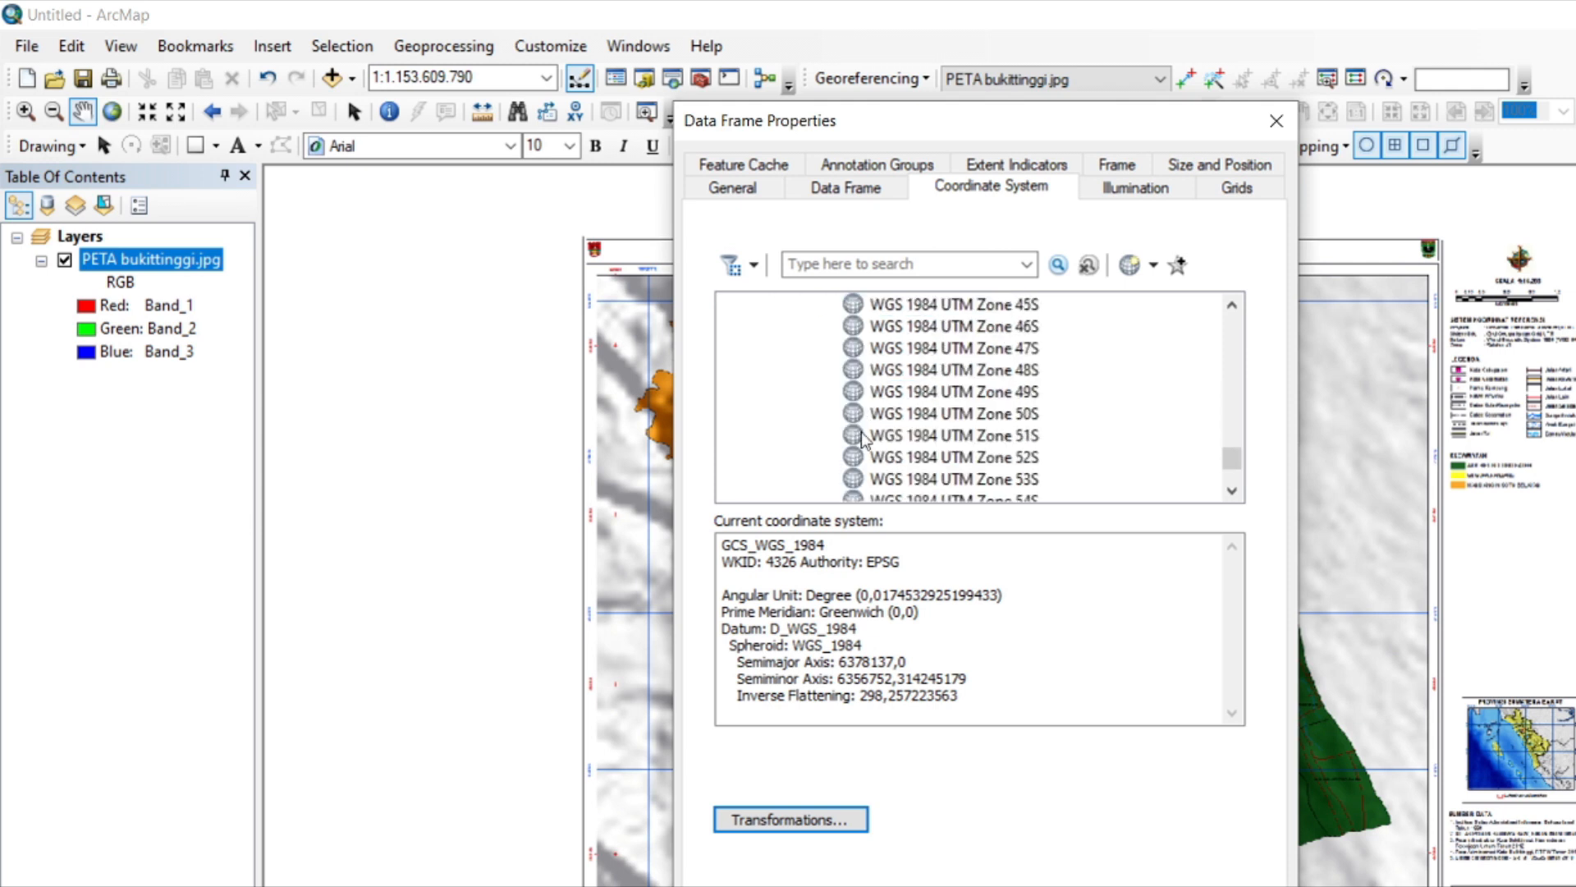
scroll(863, 438, "up", 2)
left_click(988, 460)
key("Return")
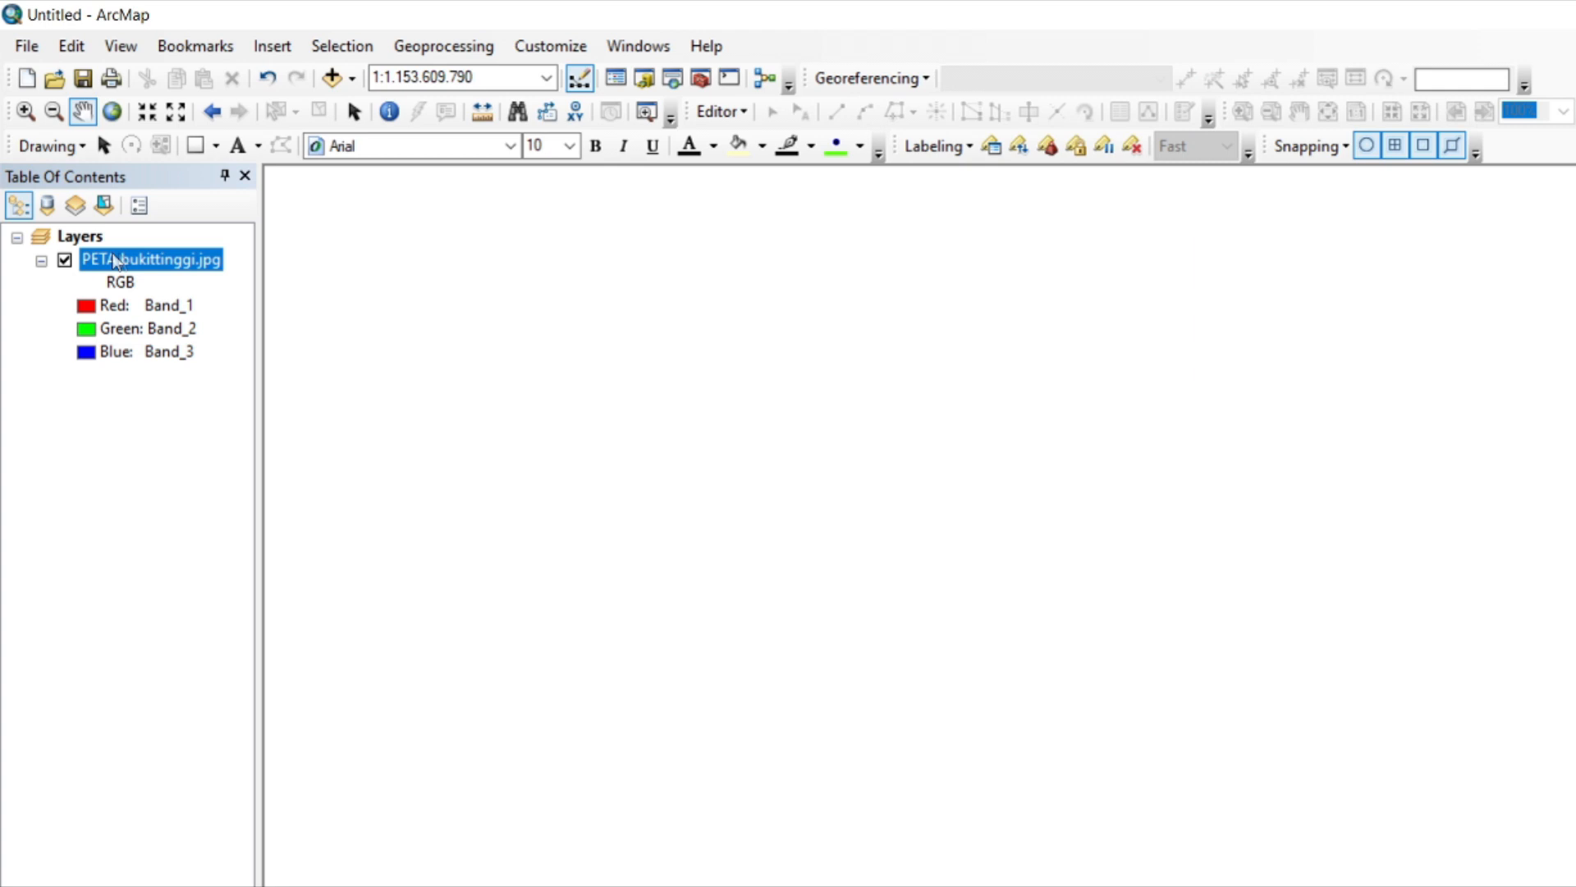
Change the data frame's coordinate system to the geographic system WGS 1984.
right_click(133, 260)
left_click(278, 397)
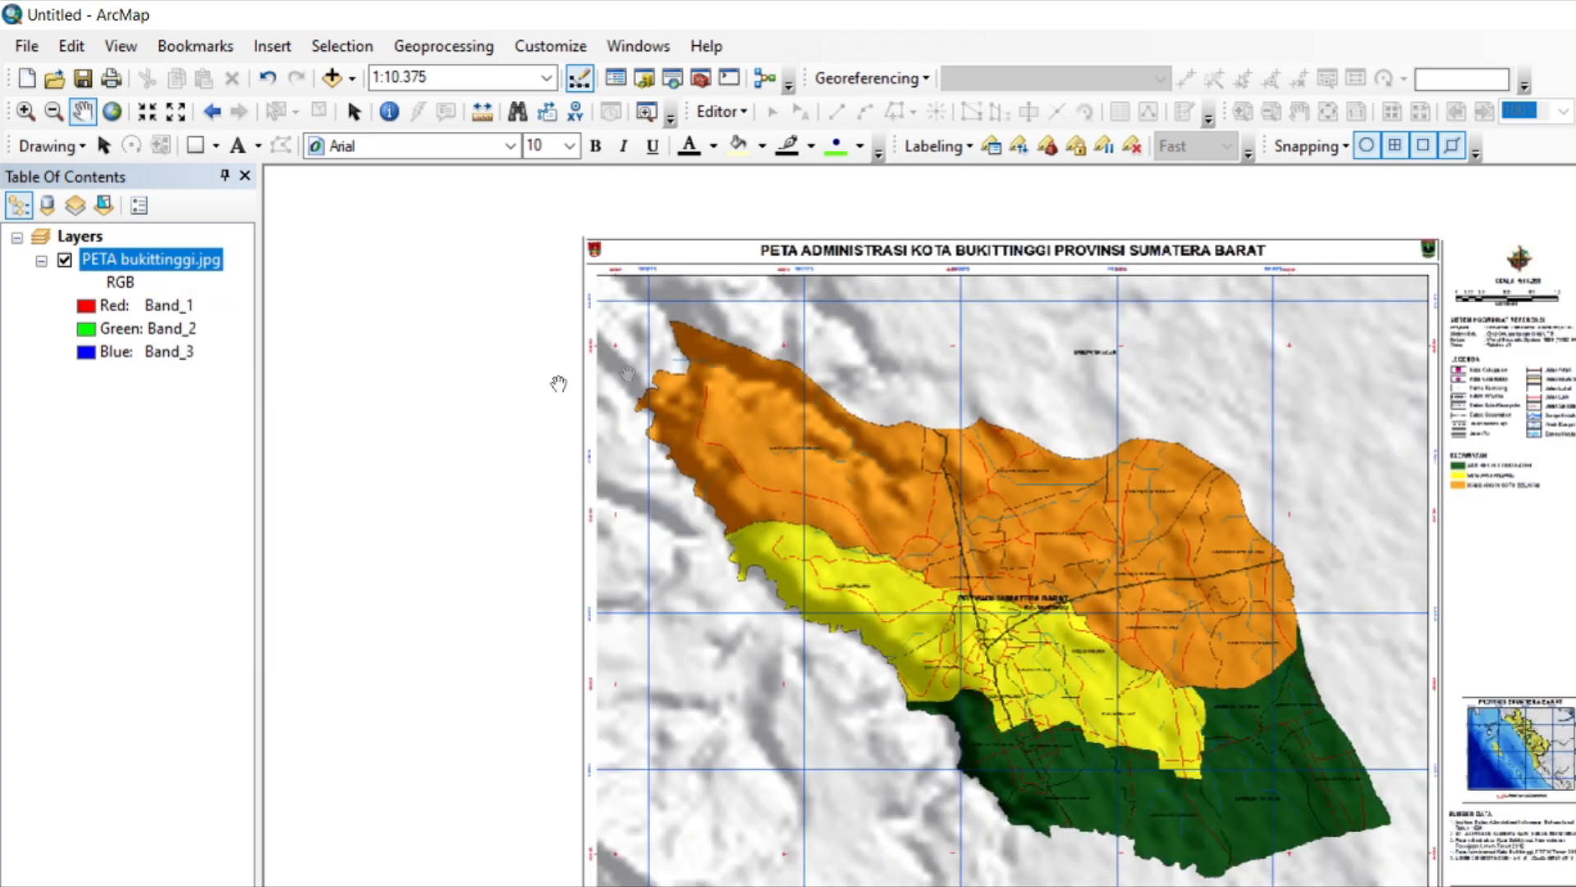
scroll(628, 305, "up", 4)
right_click(486, 281)
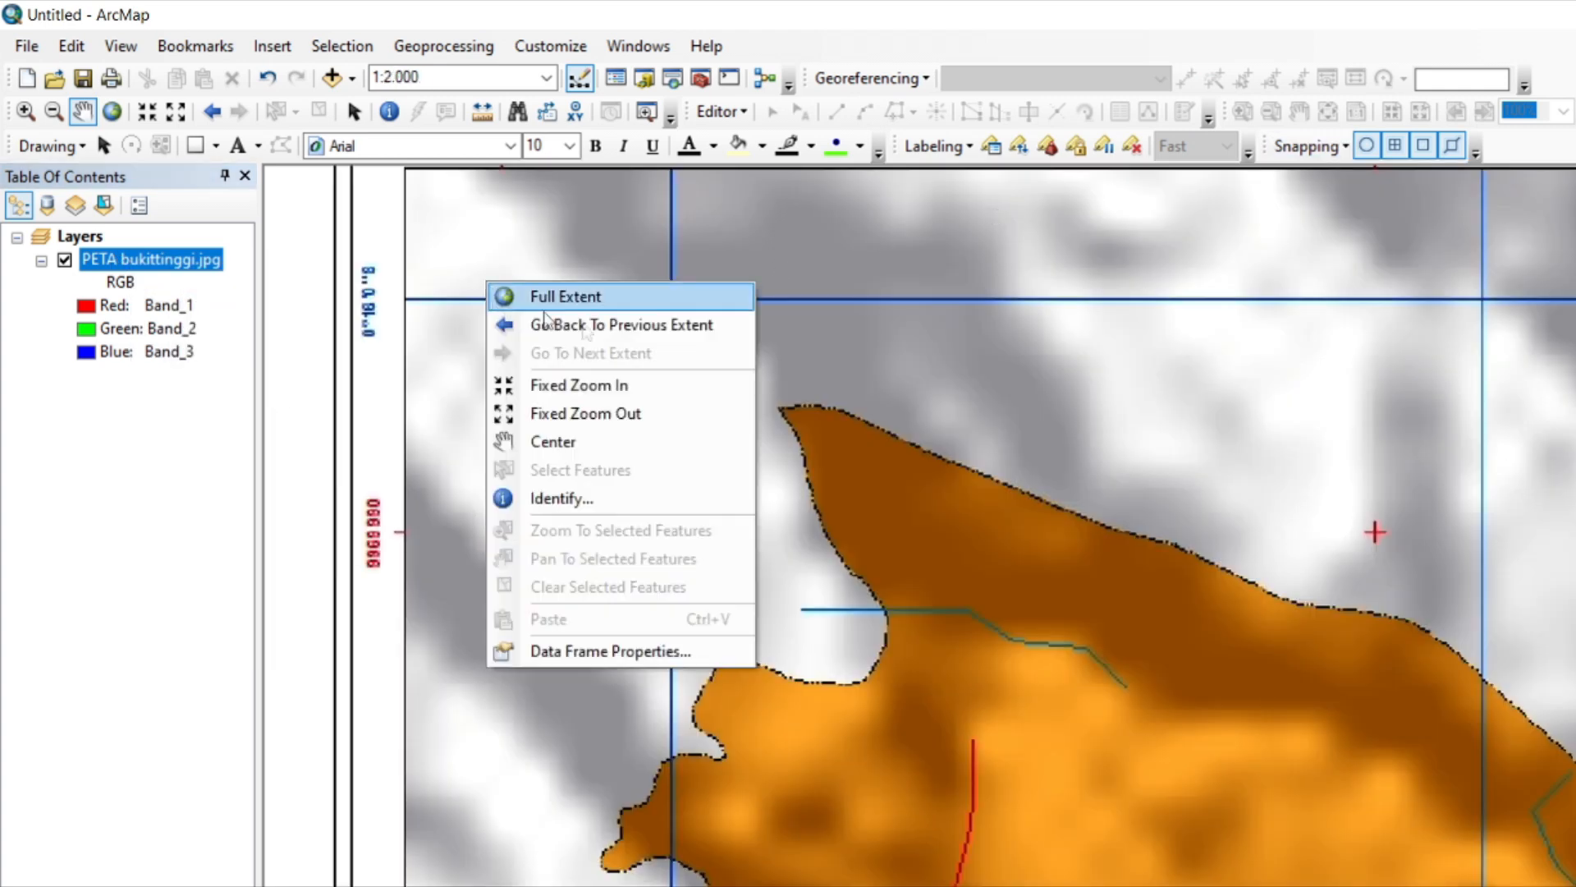
left_click(623, 652)
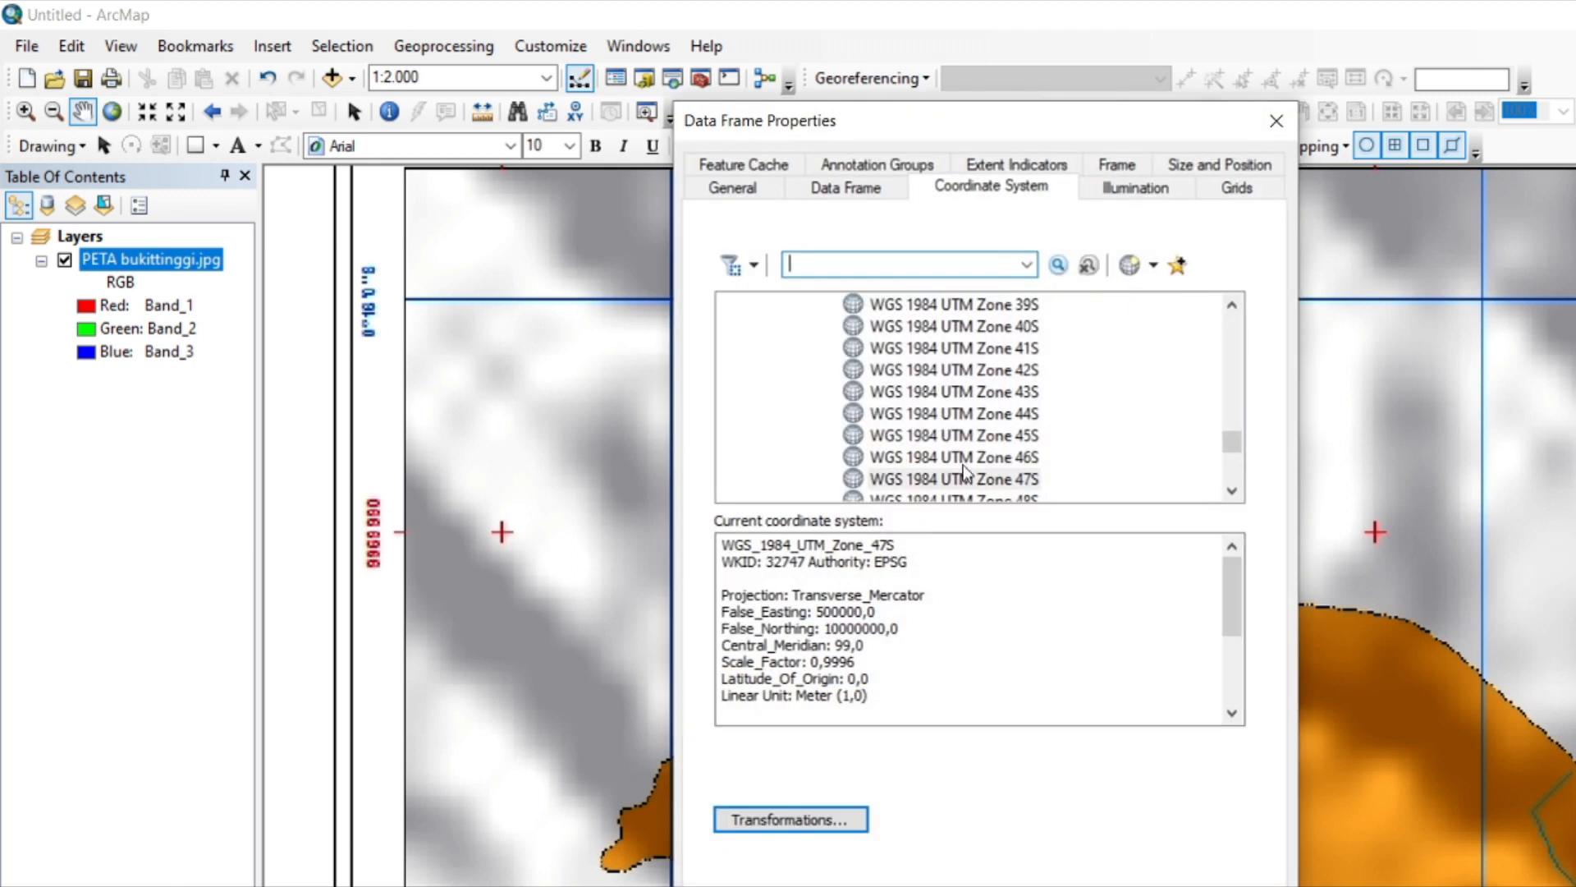
scroll(965, 474, "up", 4)
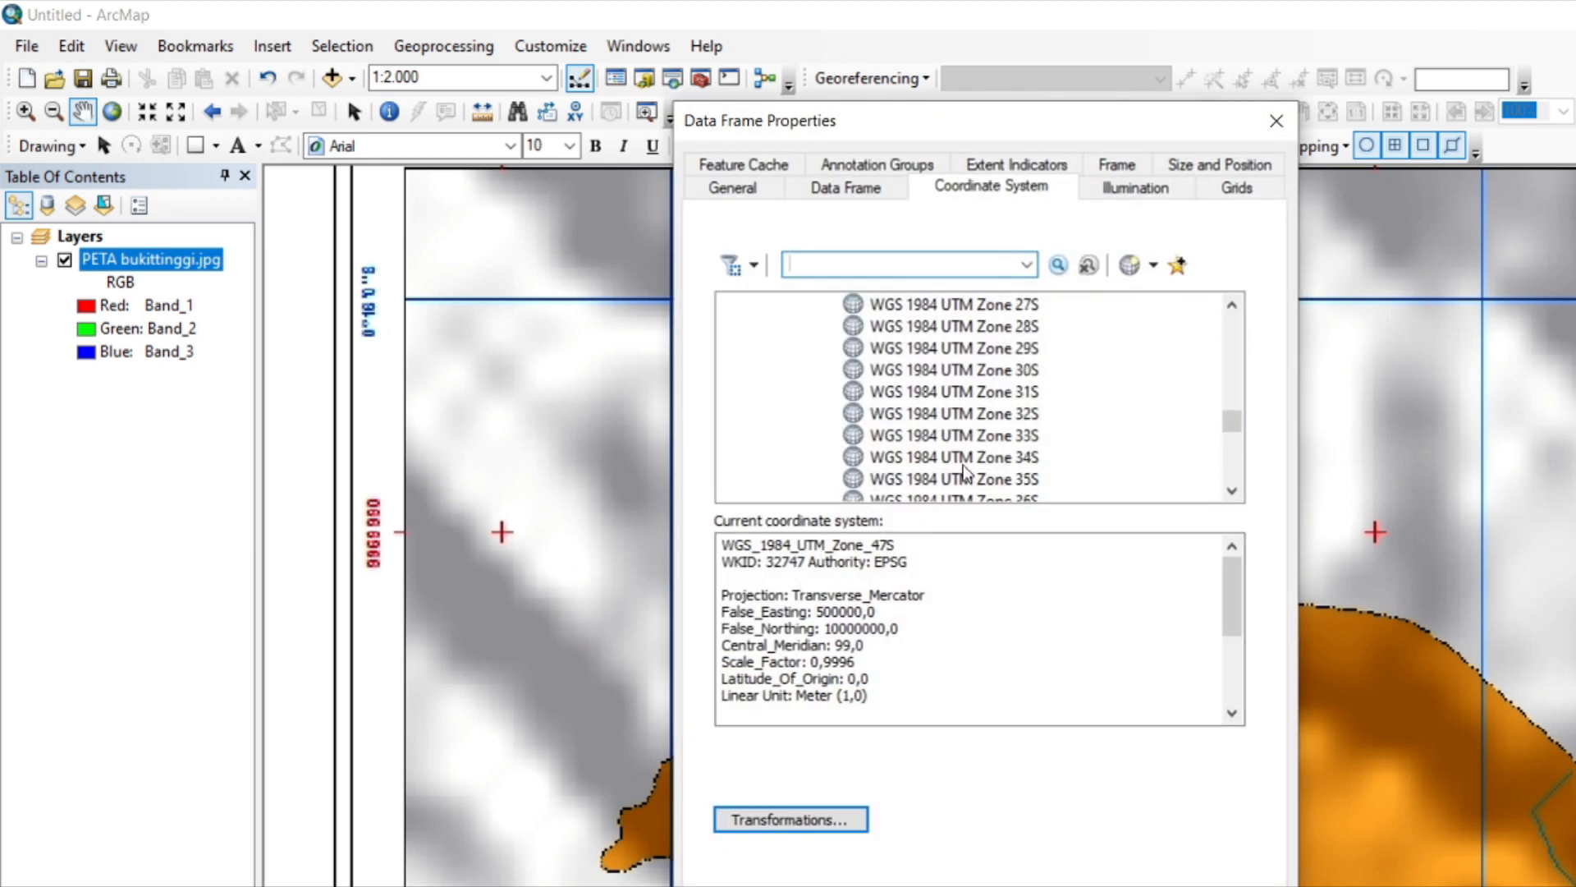
scroll(965, 475, "up", 20)
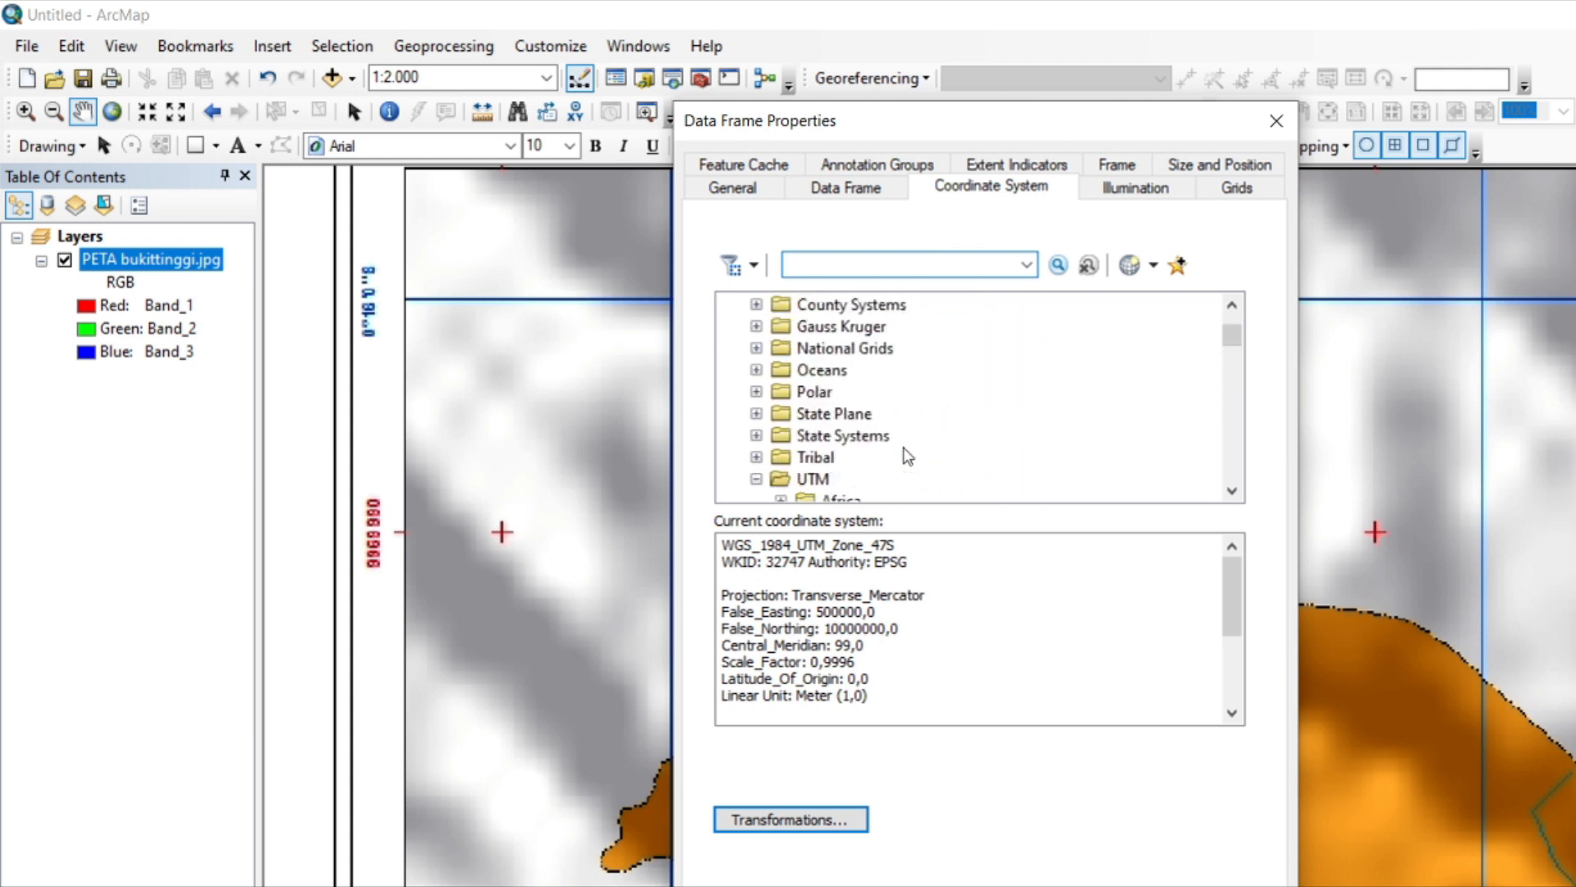
double_click(876, 327)
scroll(898, 419, "down", 6)
scroll(898, 436, "up", 2)
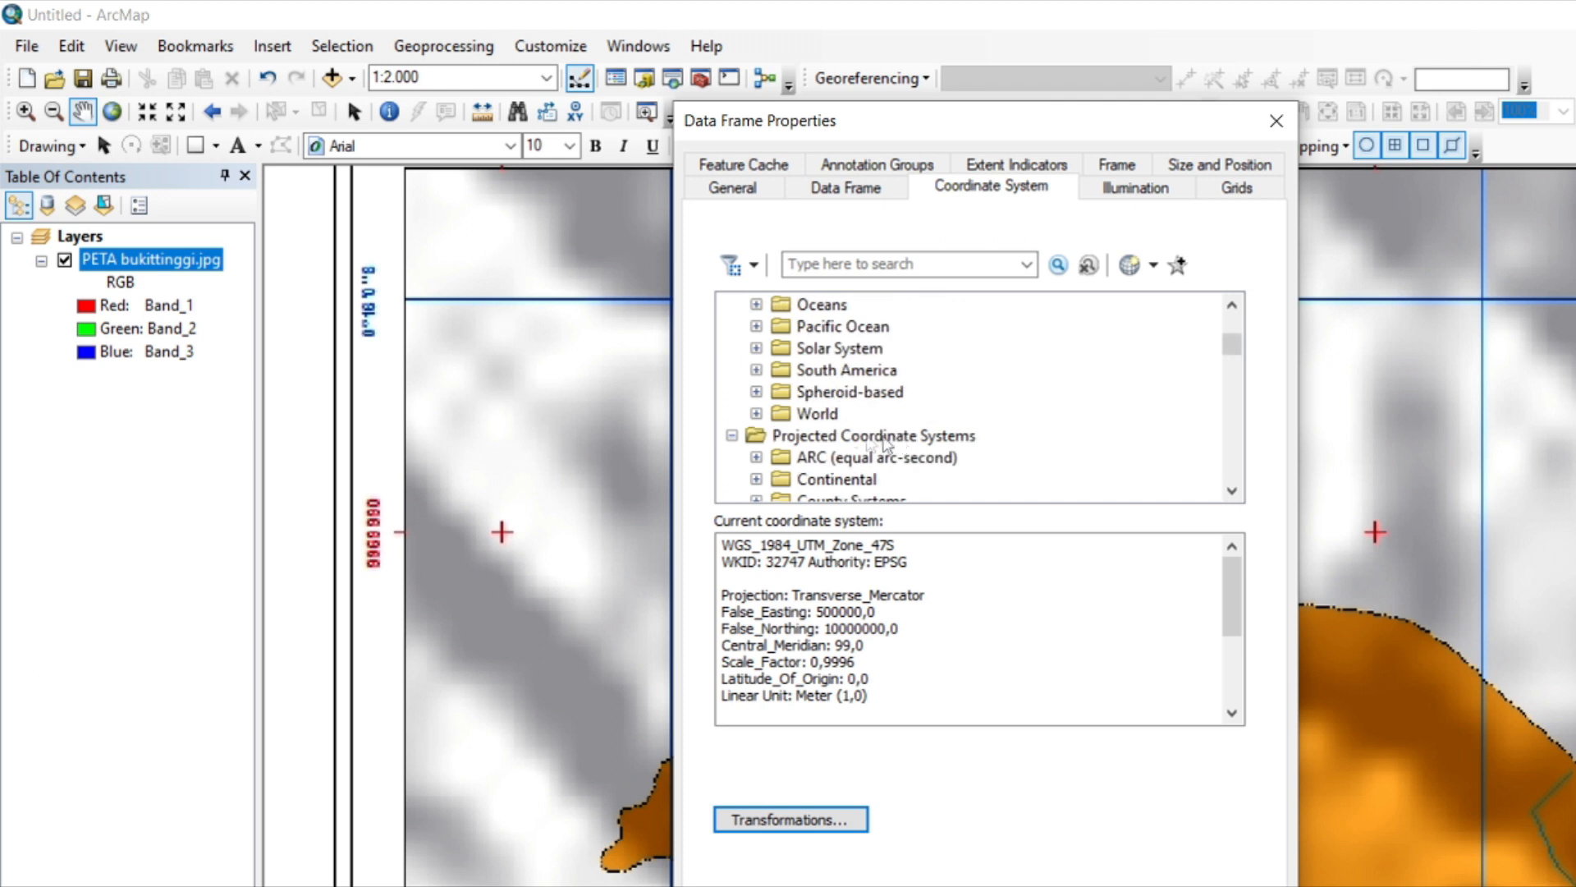
scroll(821, 415, "down", 1)
scroll(826, 419, "down", 5)
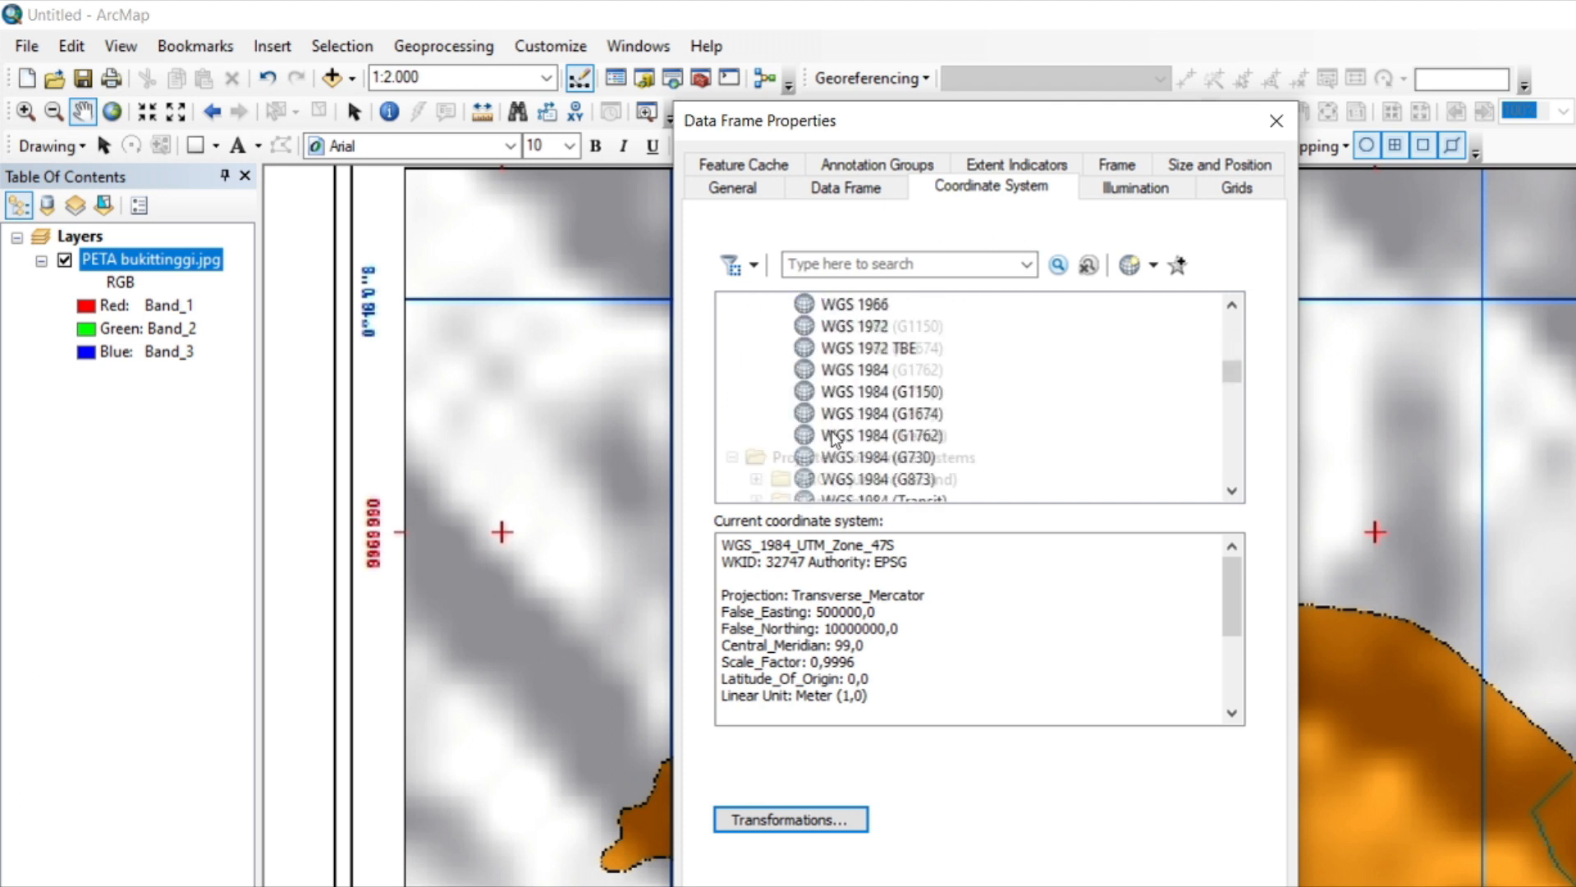
left_click(875, 310)
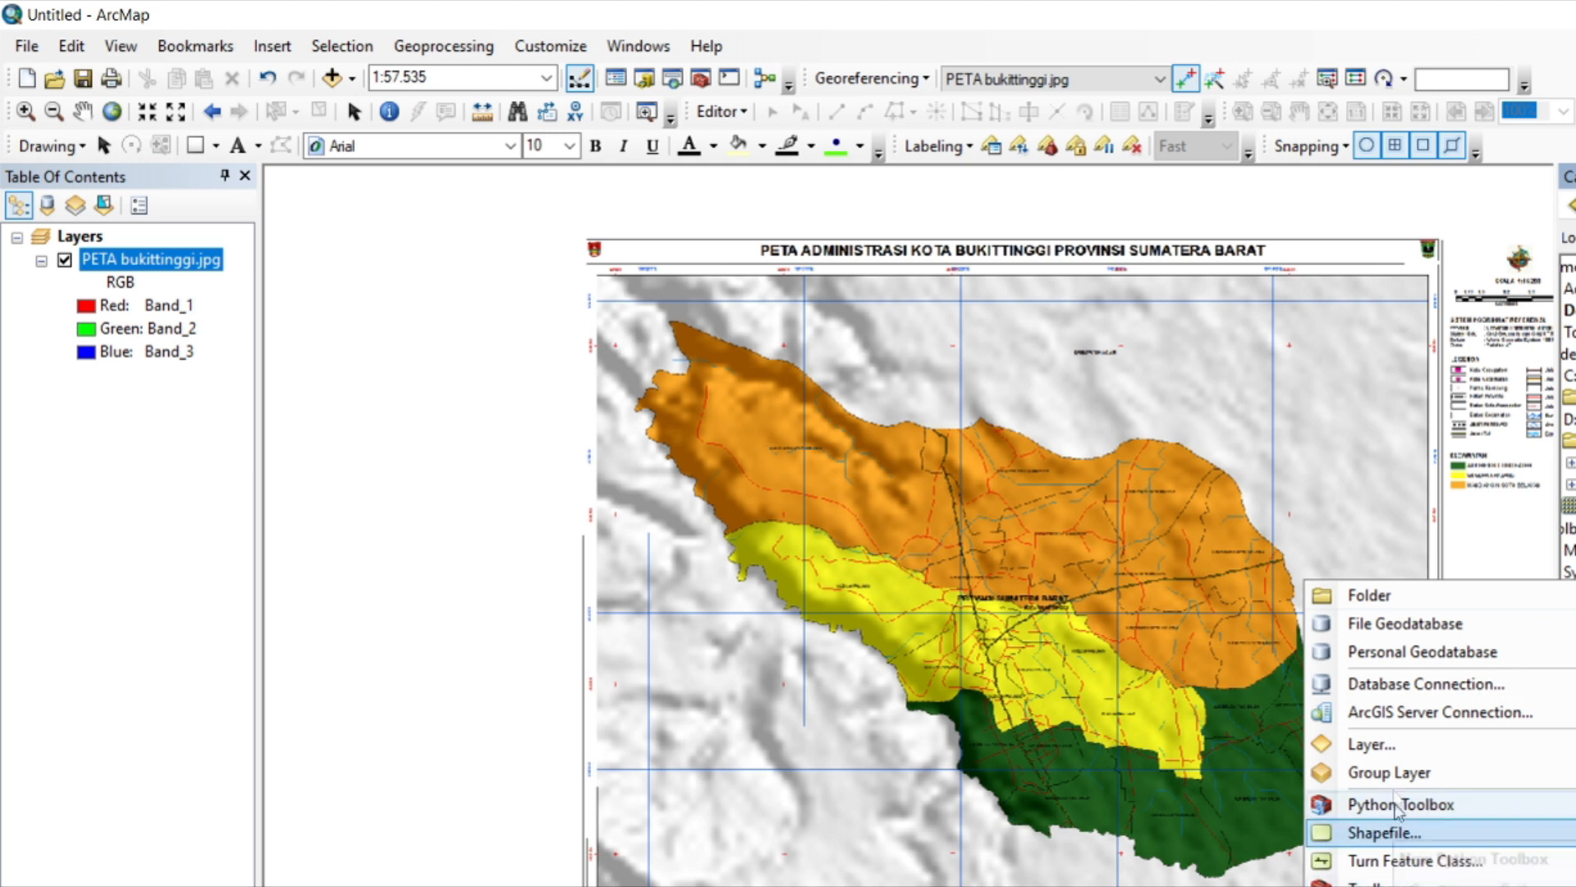
Add the first control point at the map's northwest grid intersection with DMS coordinates 100° 20' 0" E, 0° 16' 0" S.
left_click(1485, 823)
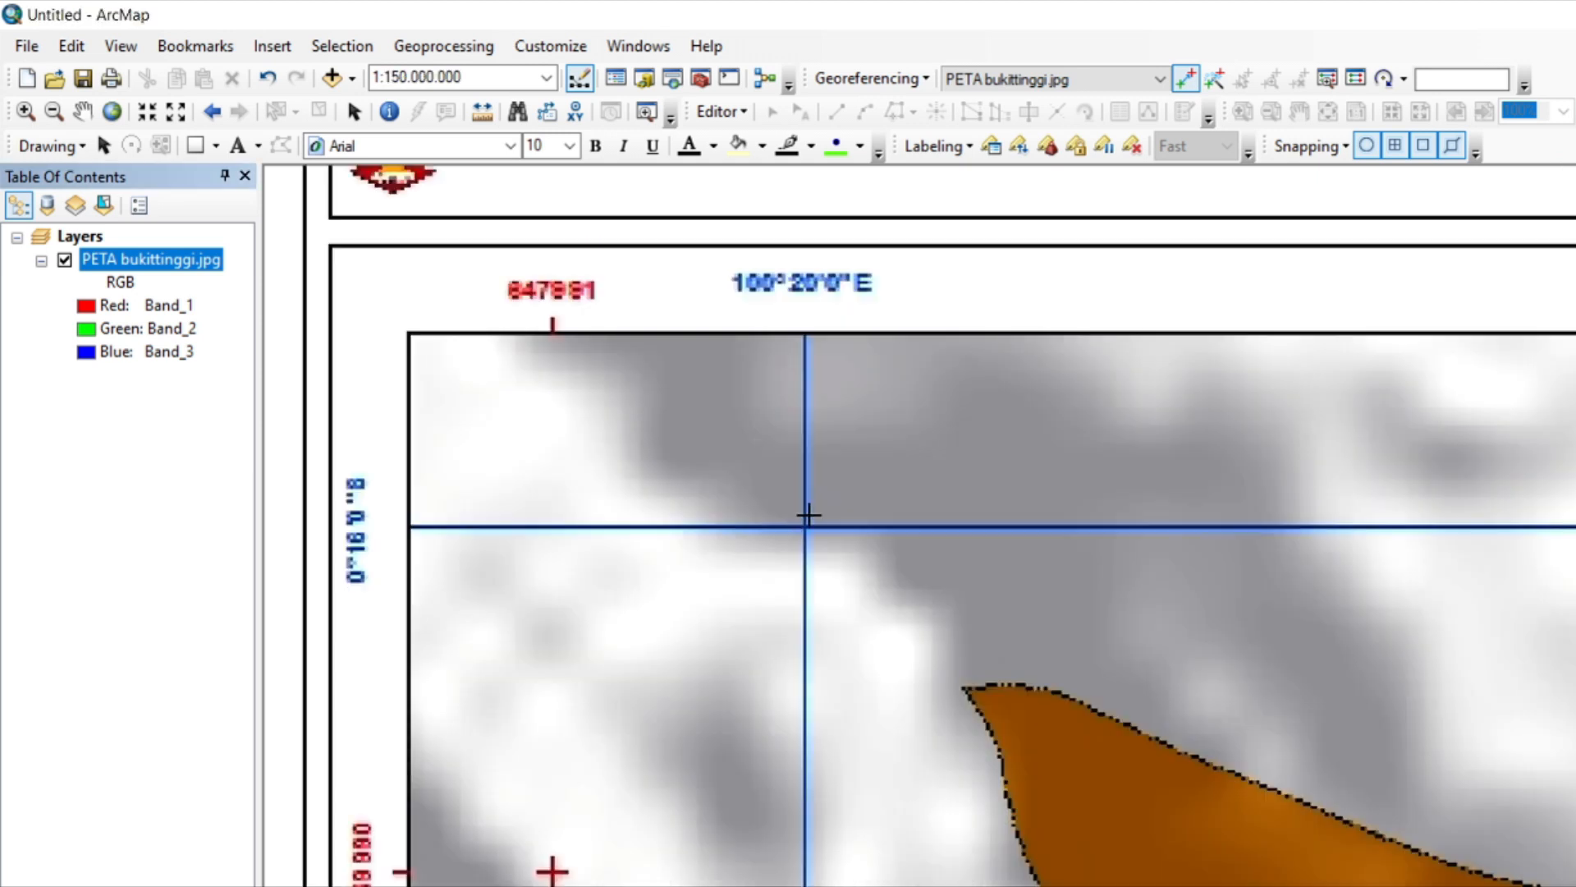
scroll(811, 526, "up", 5)
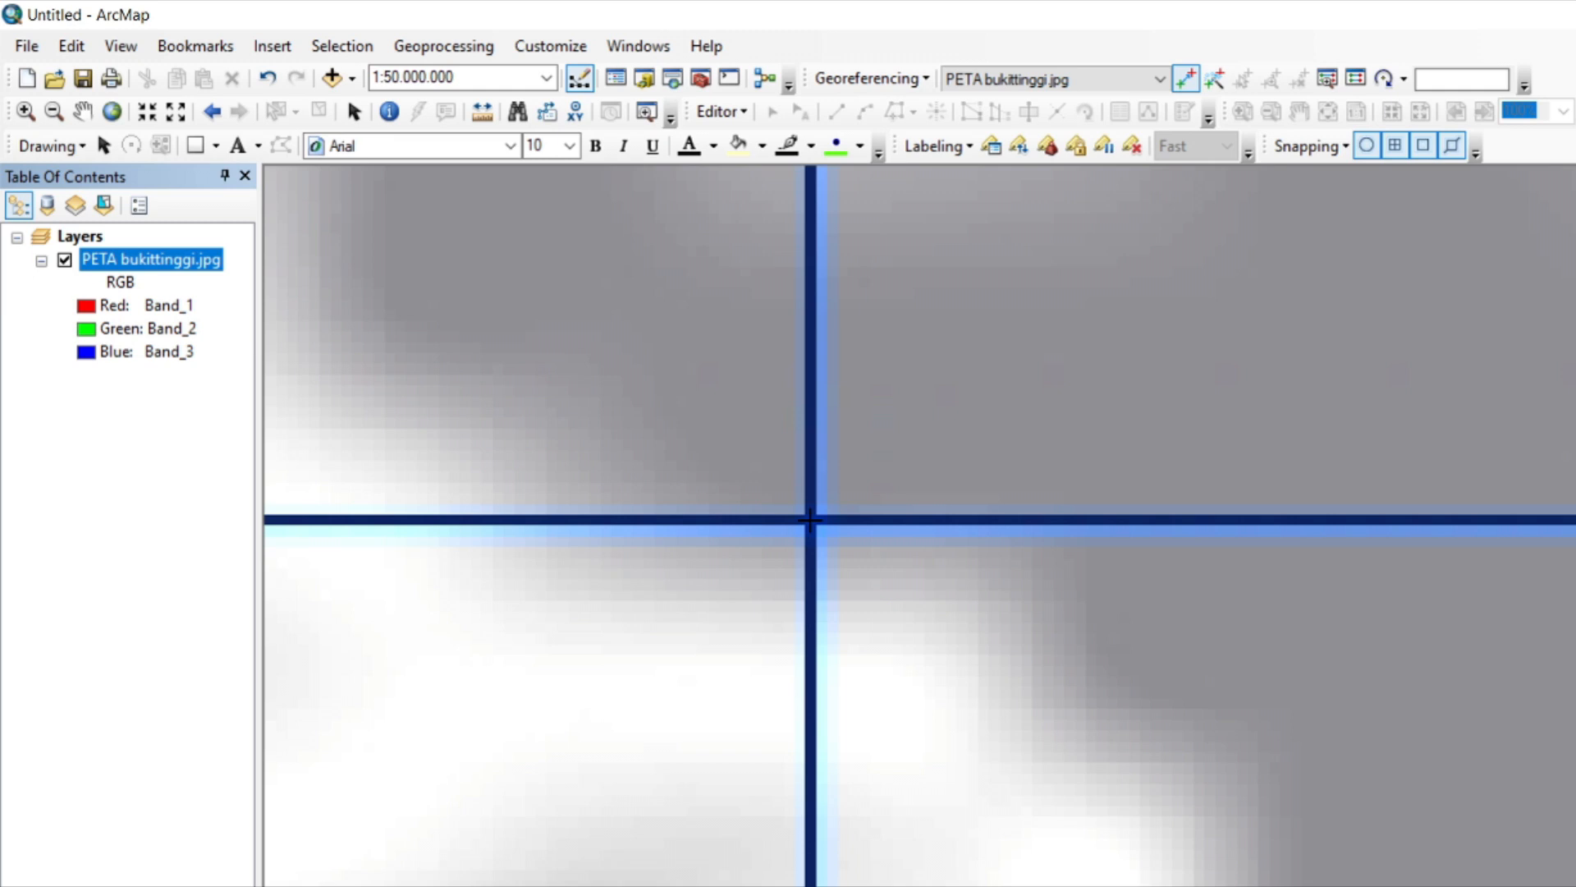
left_click(811, 519)
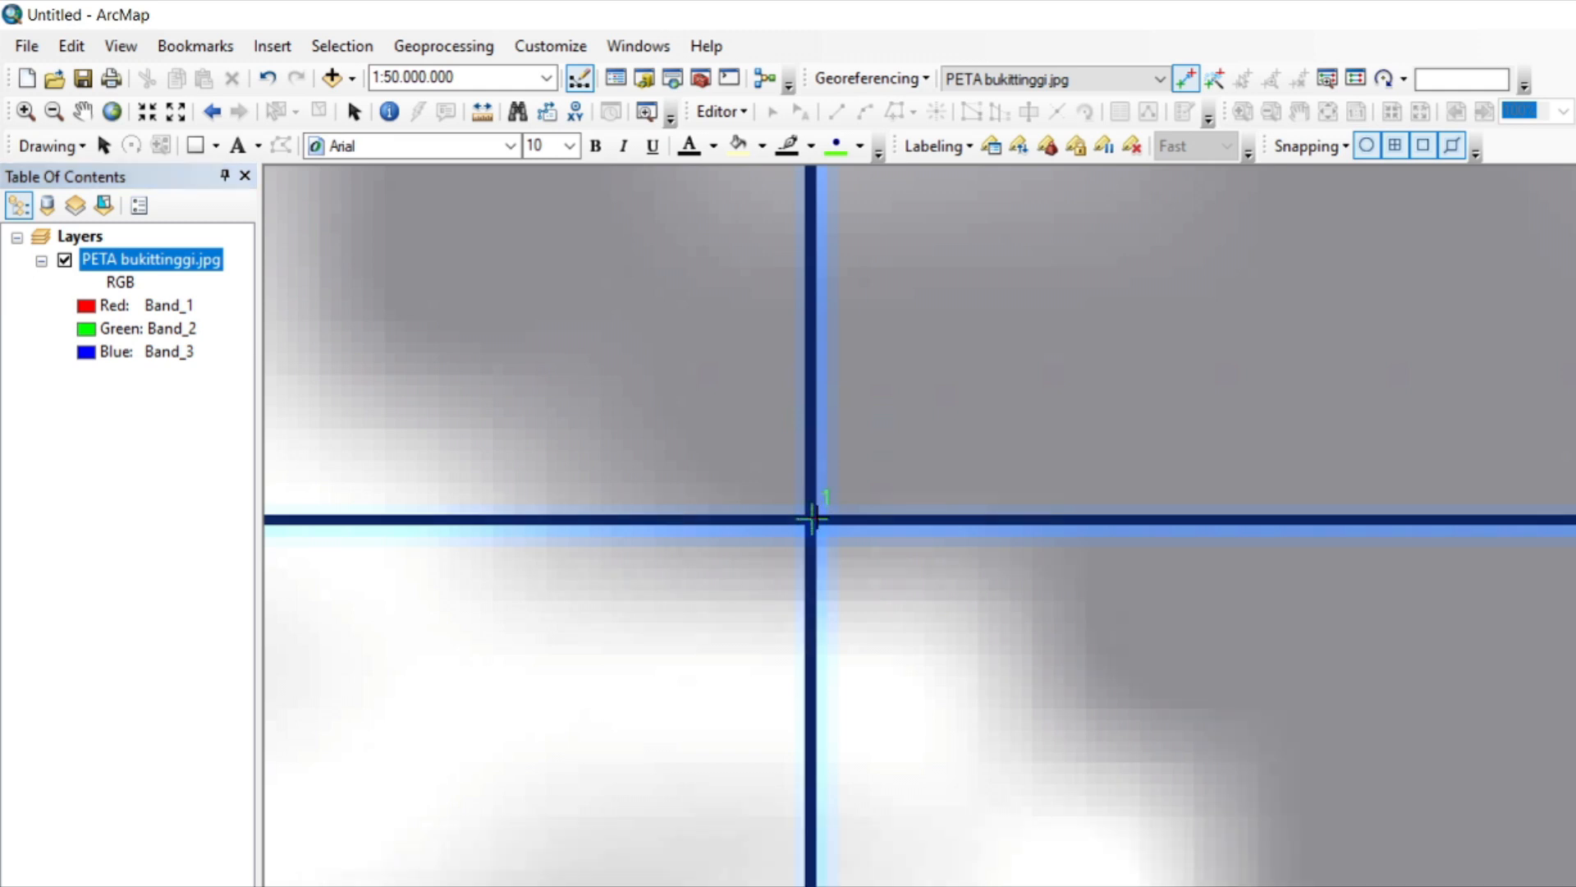
right_click(811, 519)
left_click(914, 559)
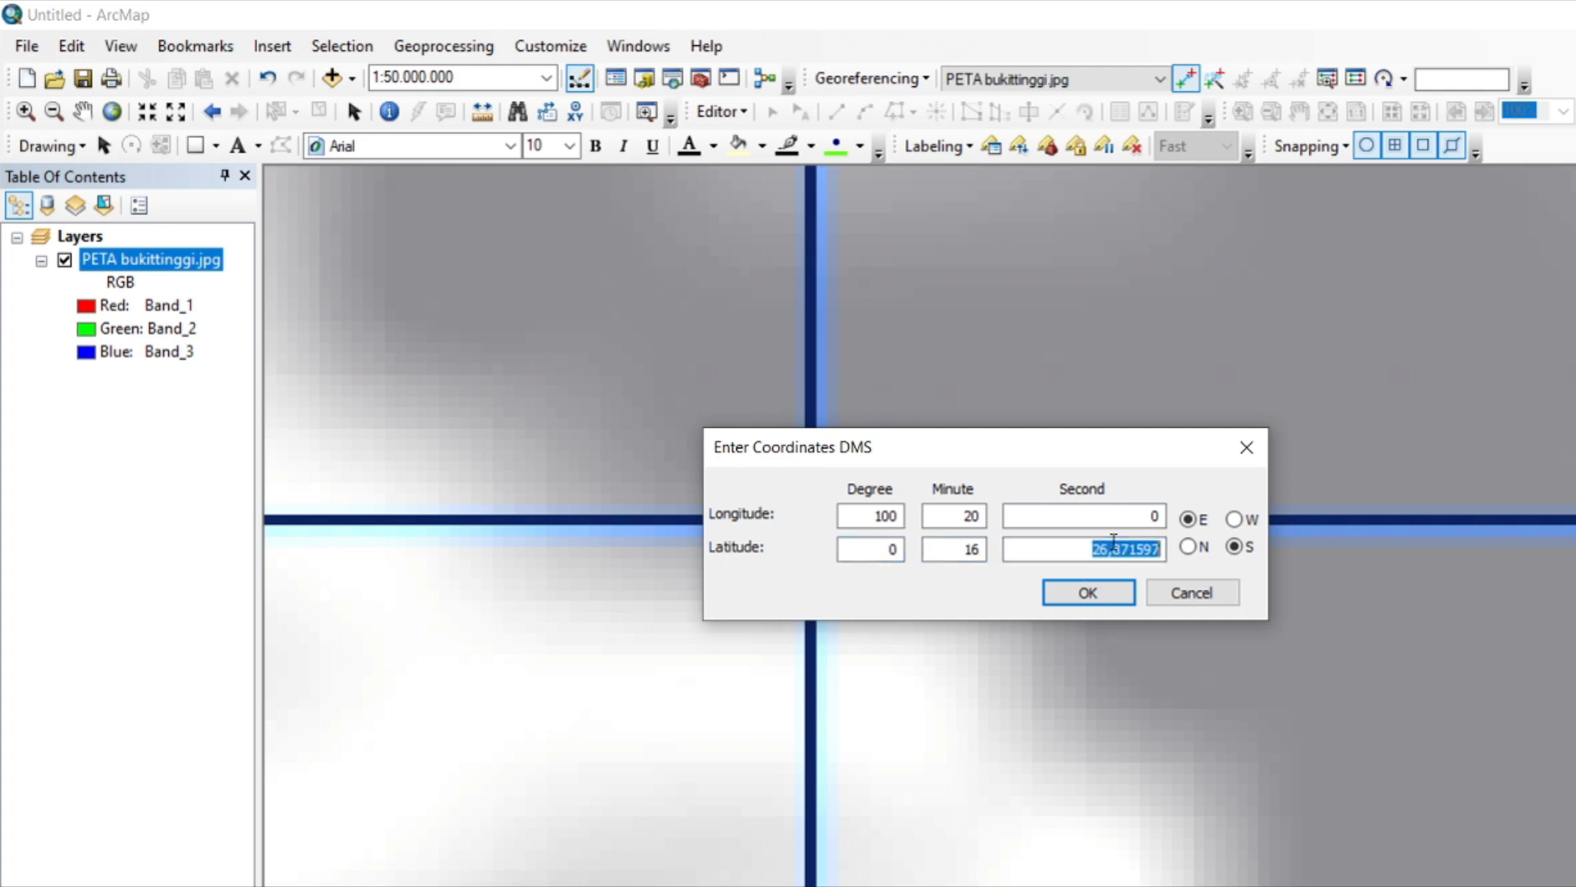
left_click(1088, 592)
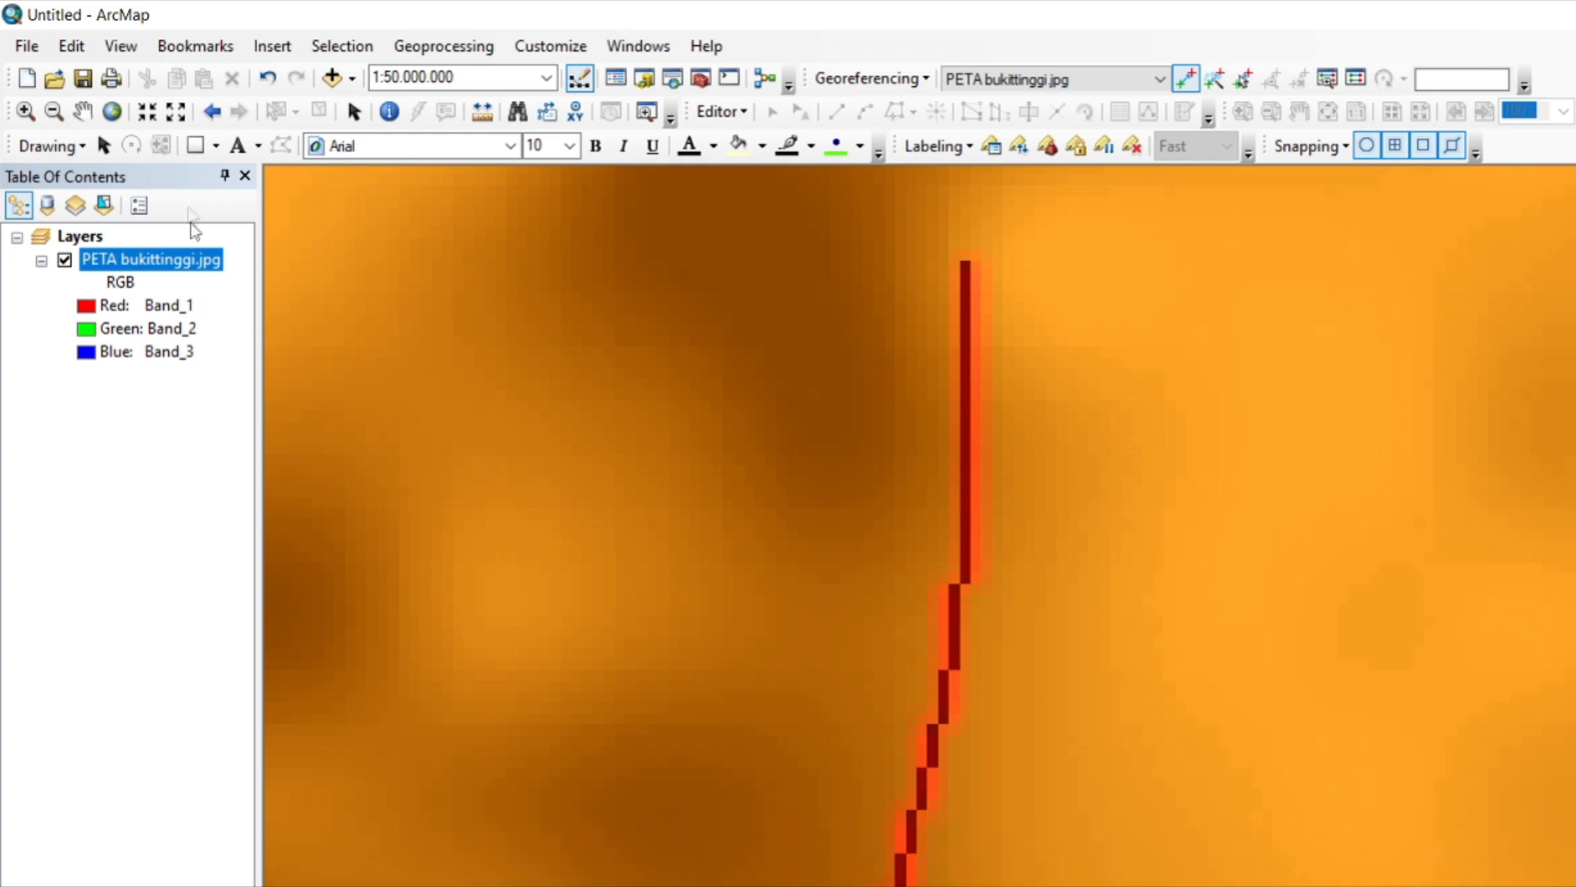
Add the second control point at the northeast grid intersection with DMS coordinates 100° 24' 0" E, 0° 16' 0" S.
right_click(165, 259)
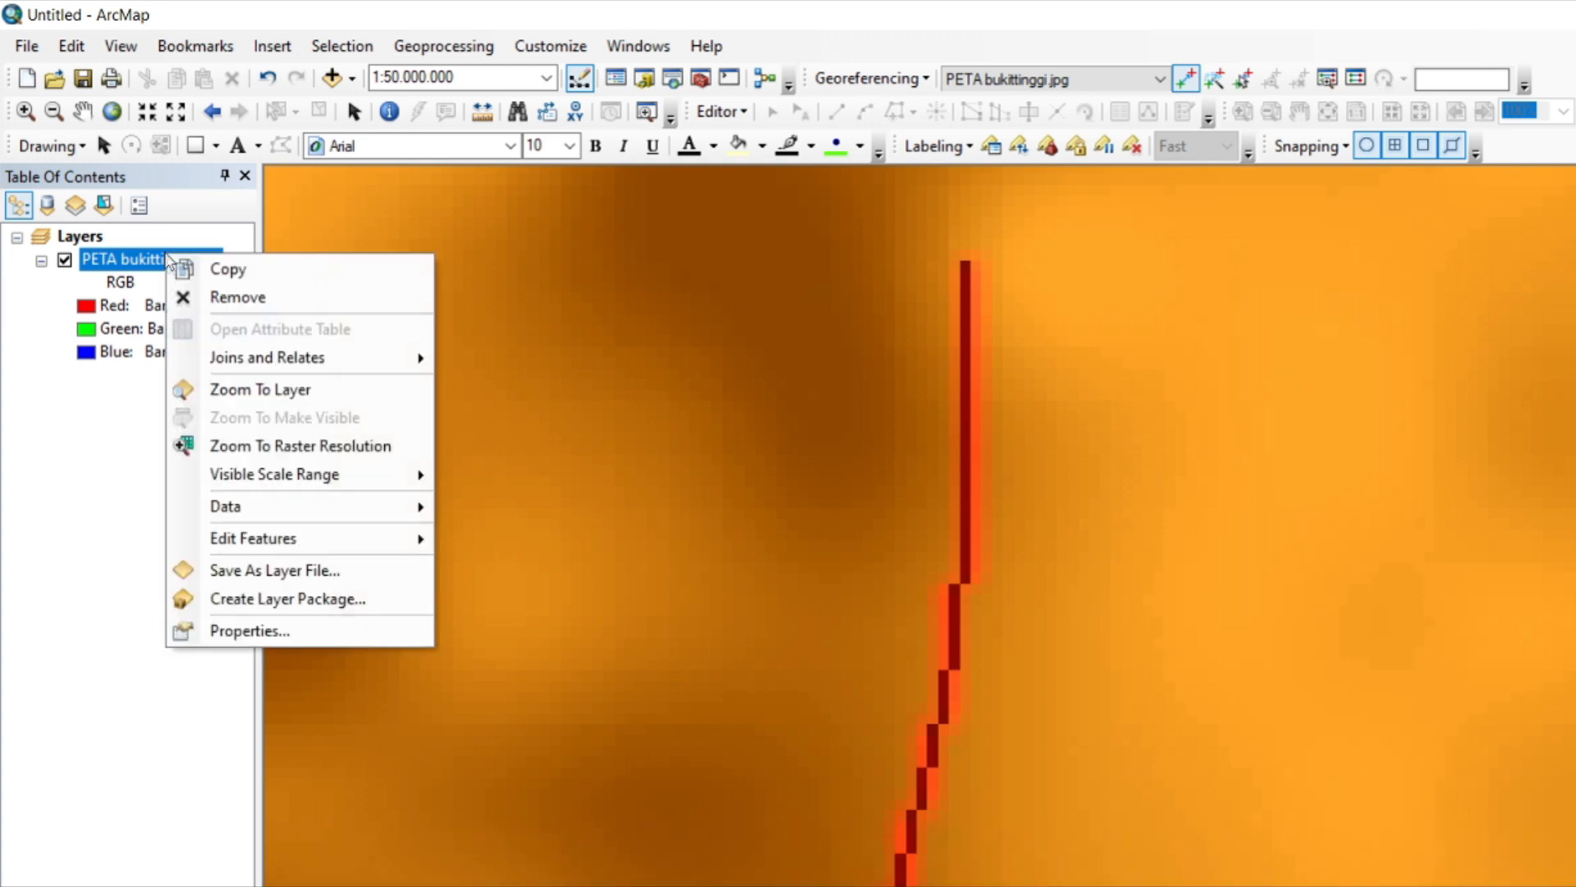
left_click(312, 391)
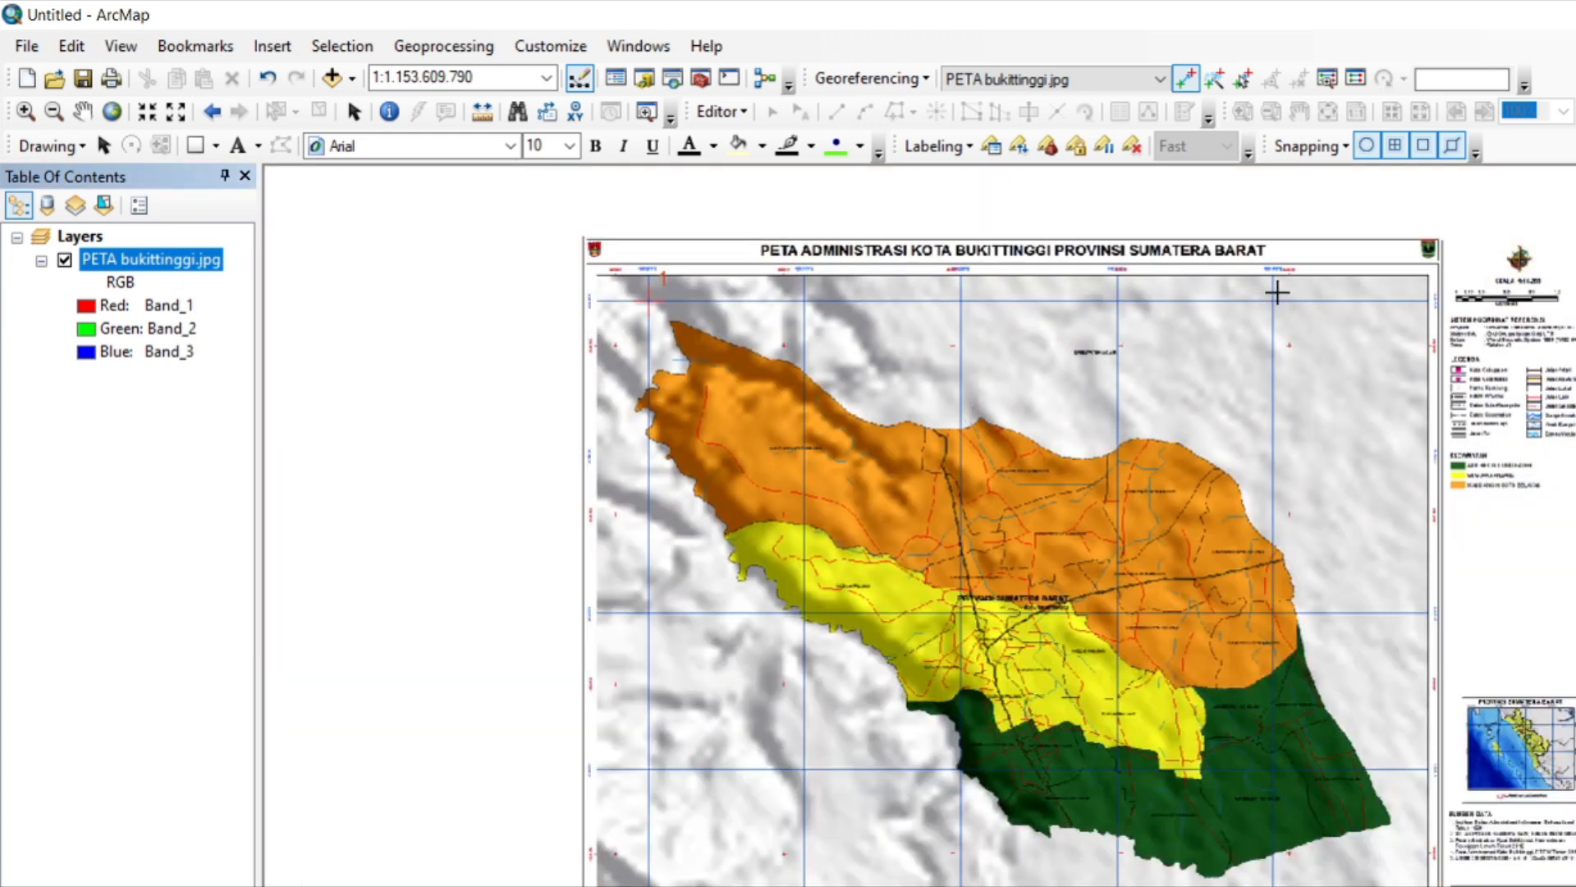
scroll(1277, 293, "down", 3)
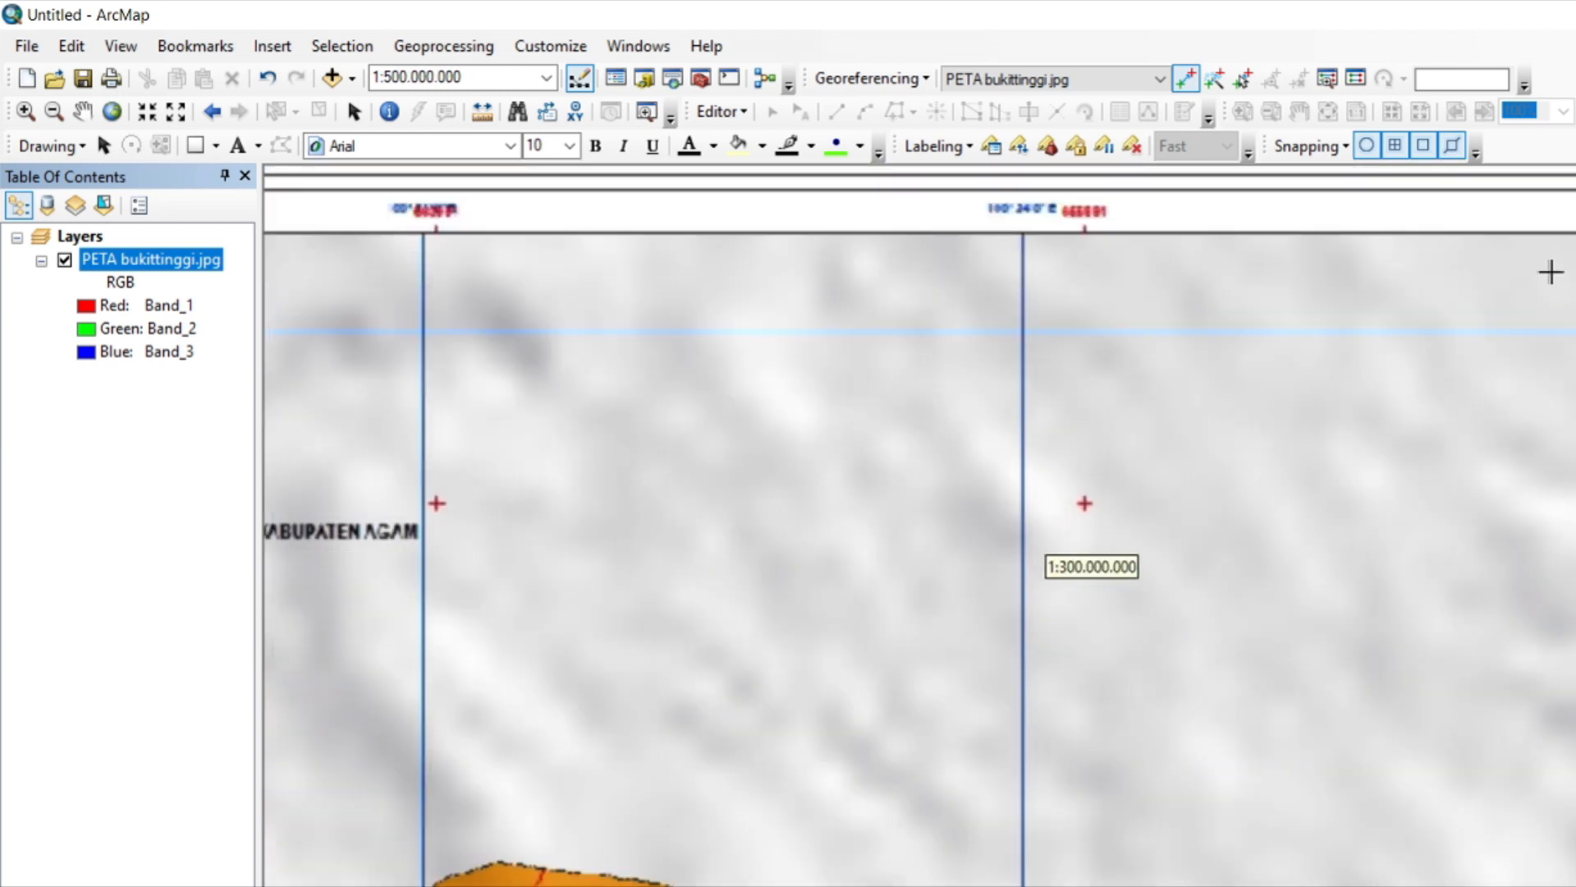
scroll(1229, 236, "down", 1)
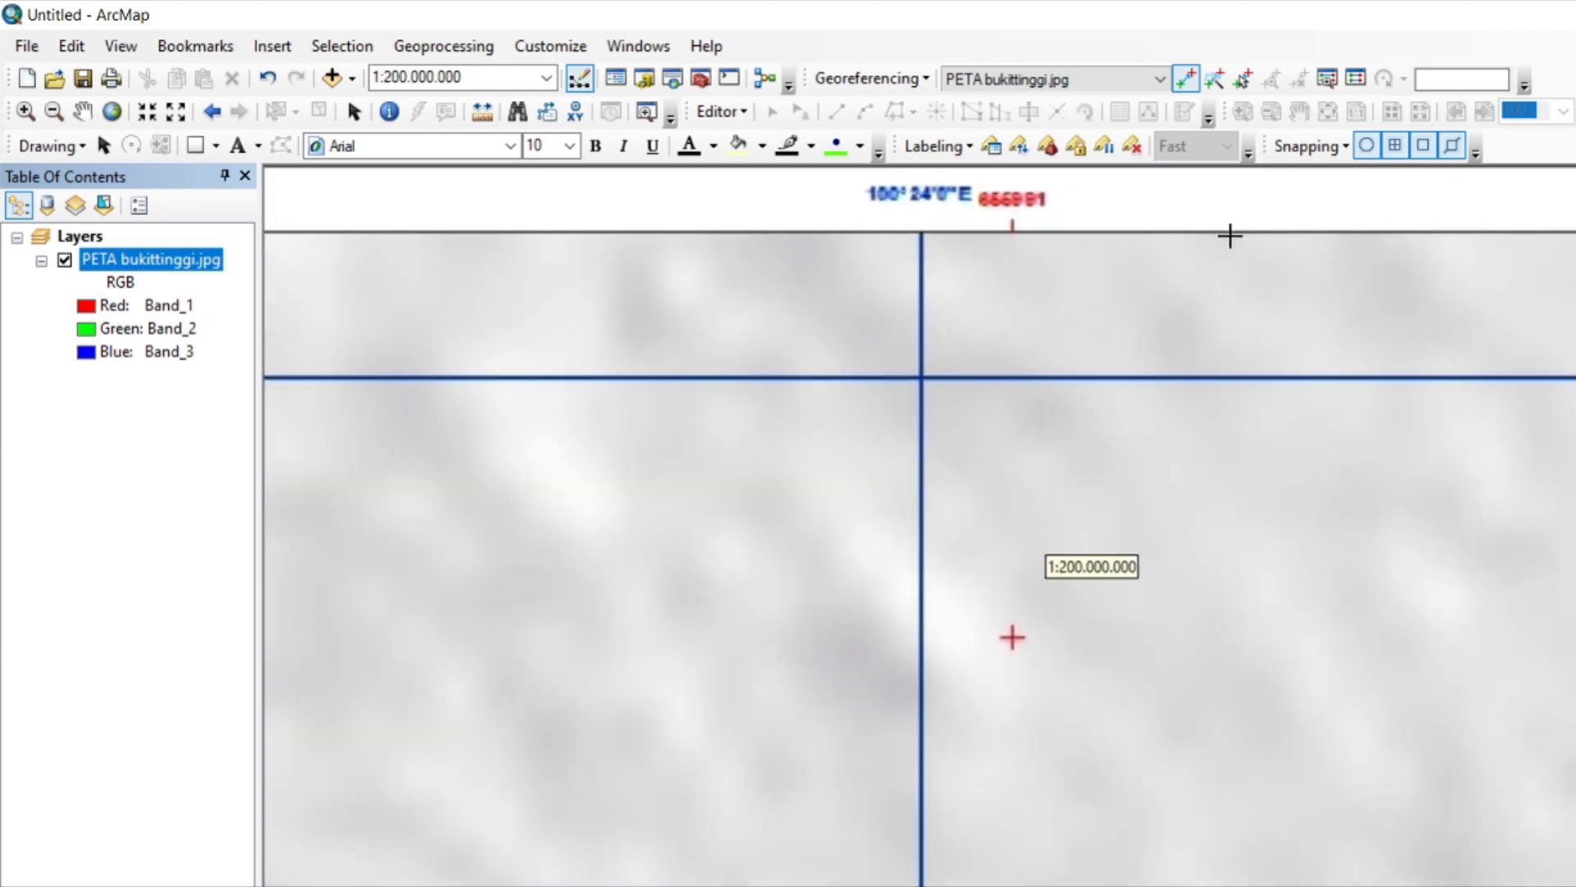
scroll(922, 378, "down", 5)
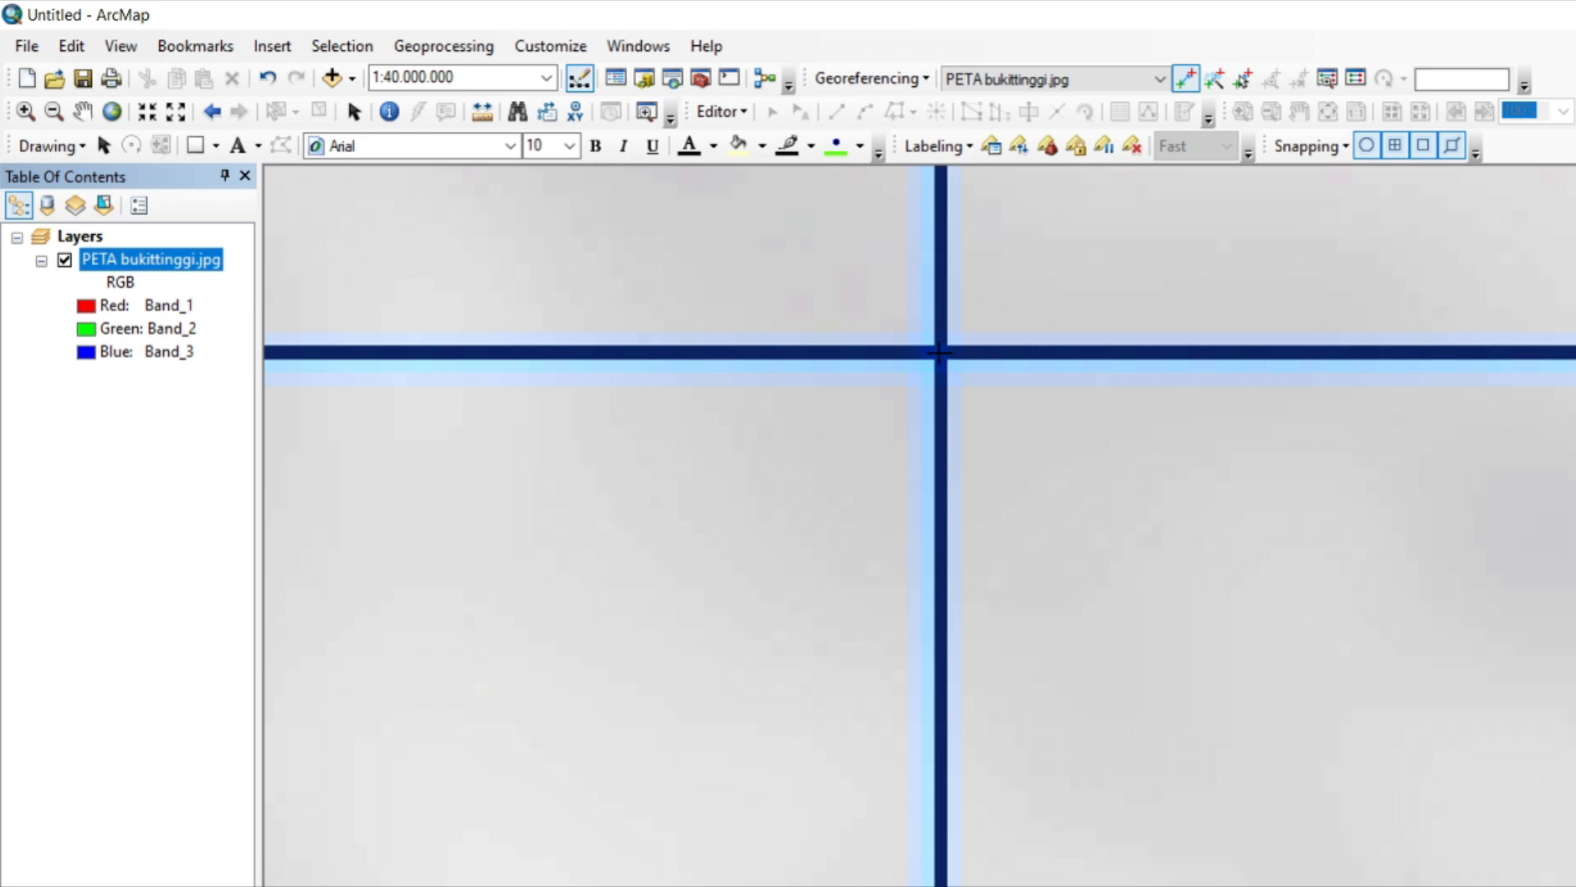
left_click(940, 351)
right_click(941, 351)
left_click(1078, 393)
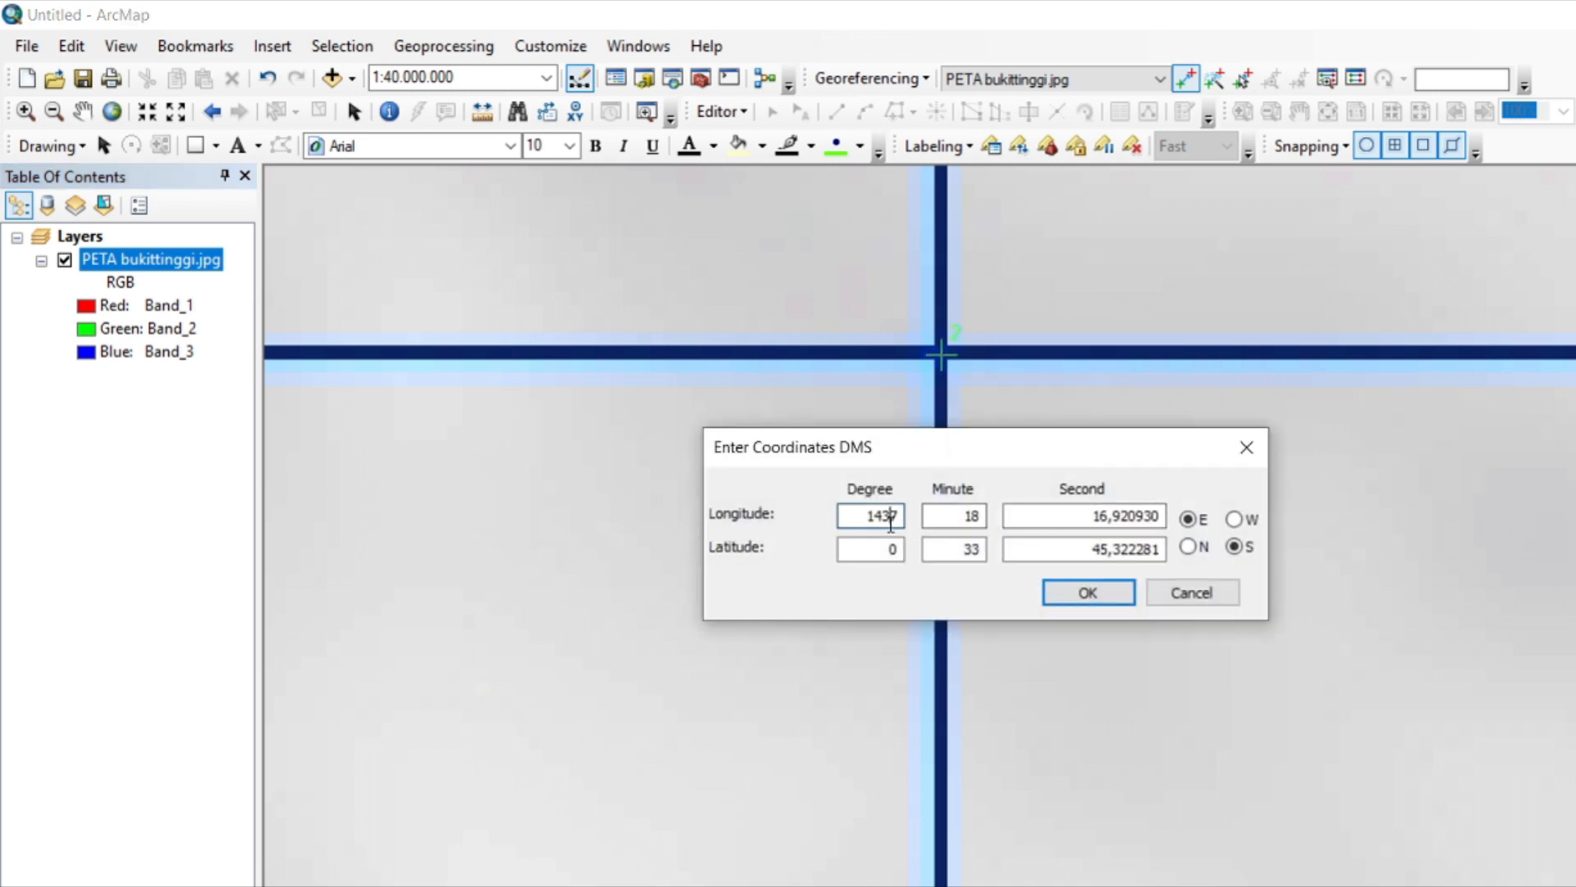
double_click(1118, 514)
type("0")
double_click(970, 550)
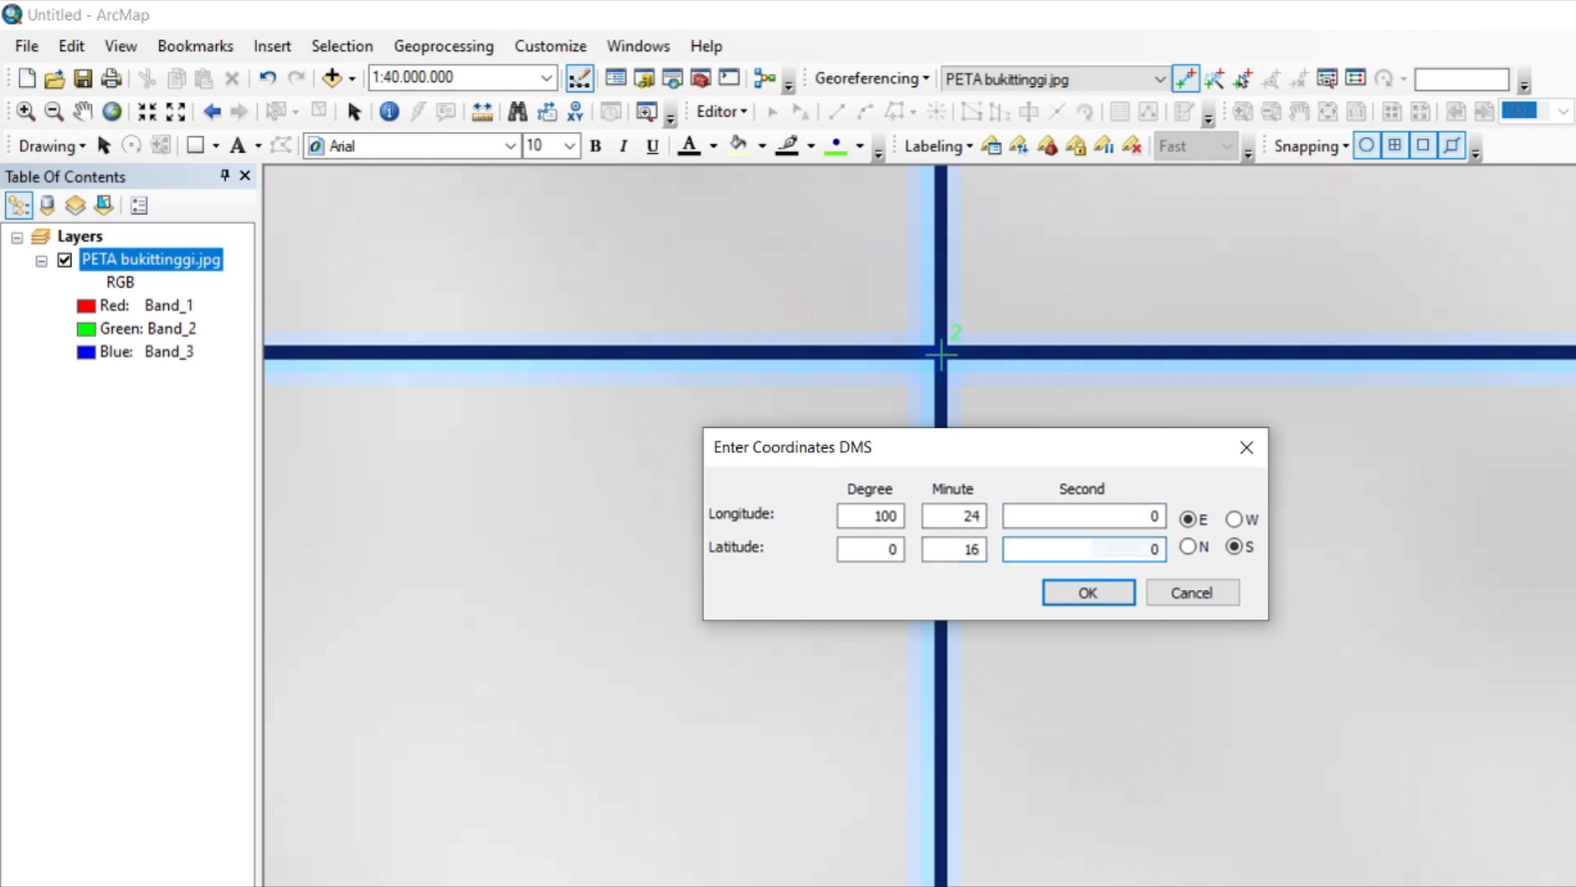
key("Return")
Try to add a third control point at the southeast grid intersection, entering 100° 24' as its longitude.
right_click(197, 261)
left_click(316, 402)
scroll(1285, 846, "up", 5)
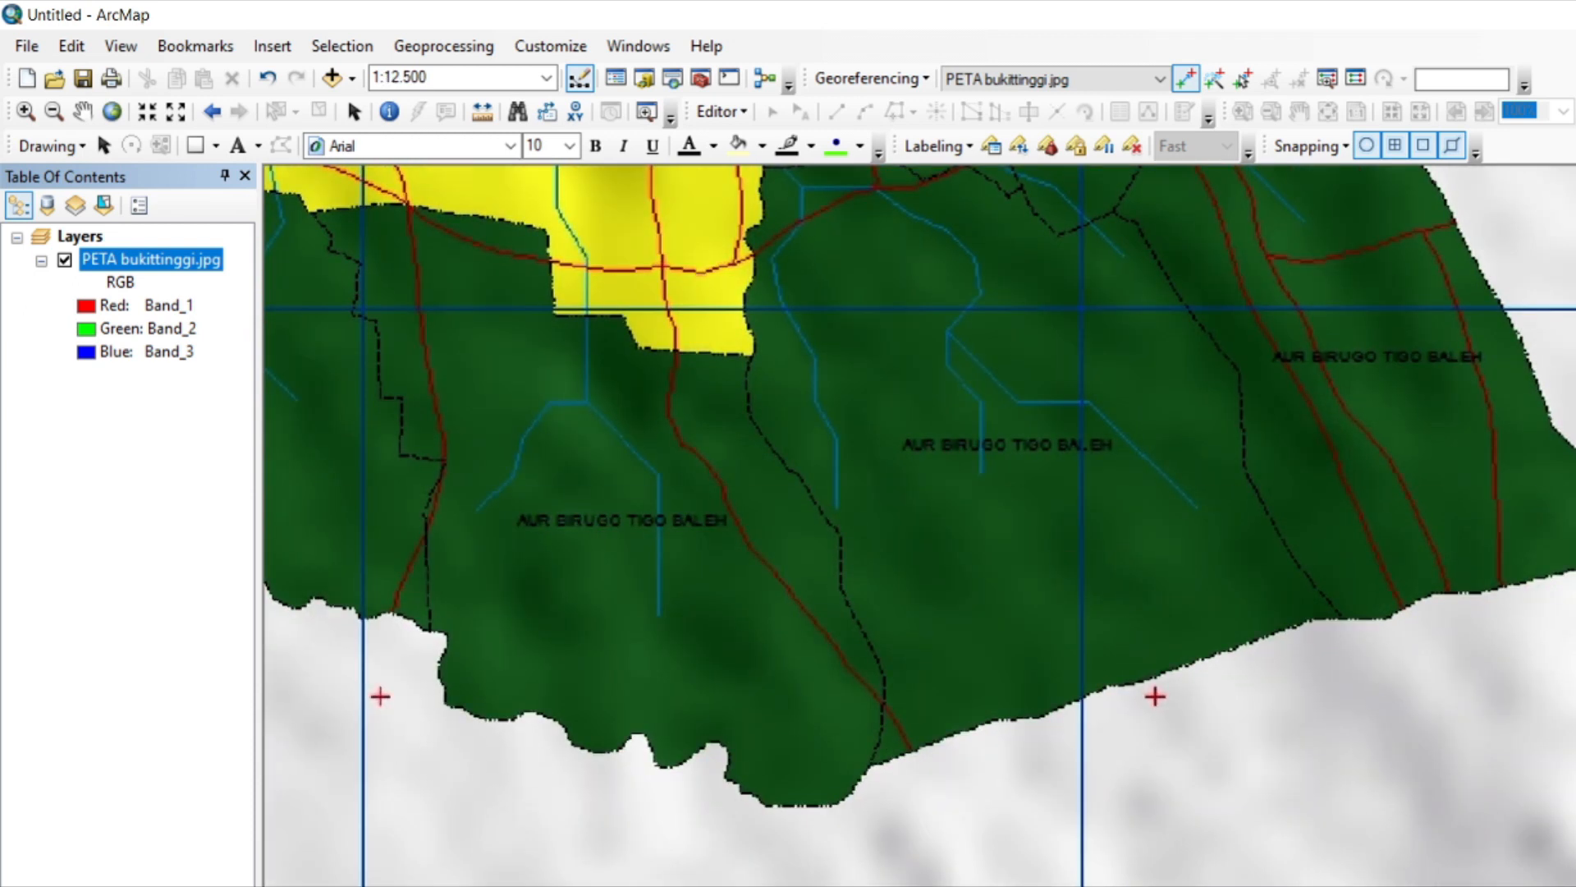
scroll(1088, 208, "up", 3)
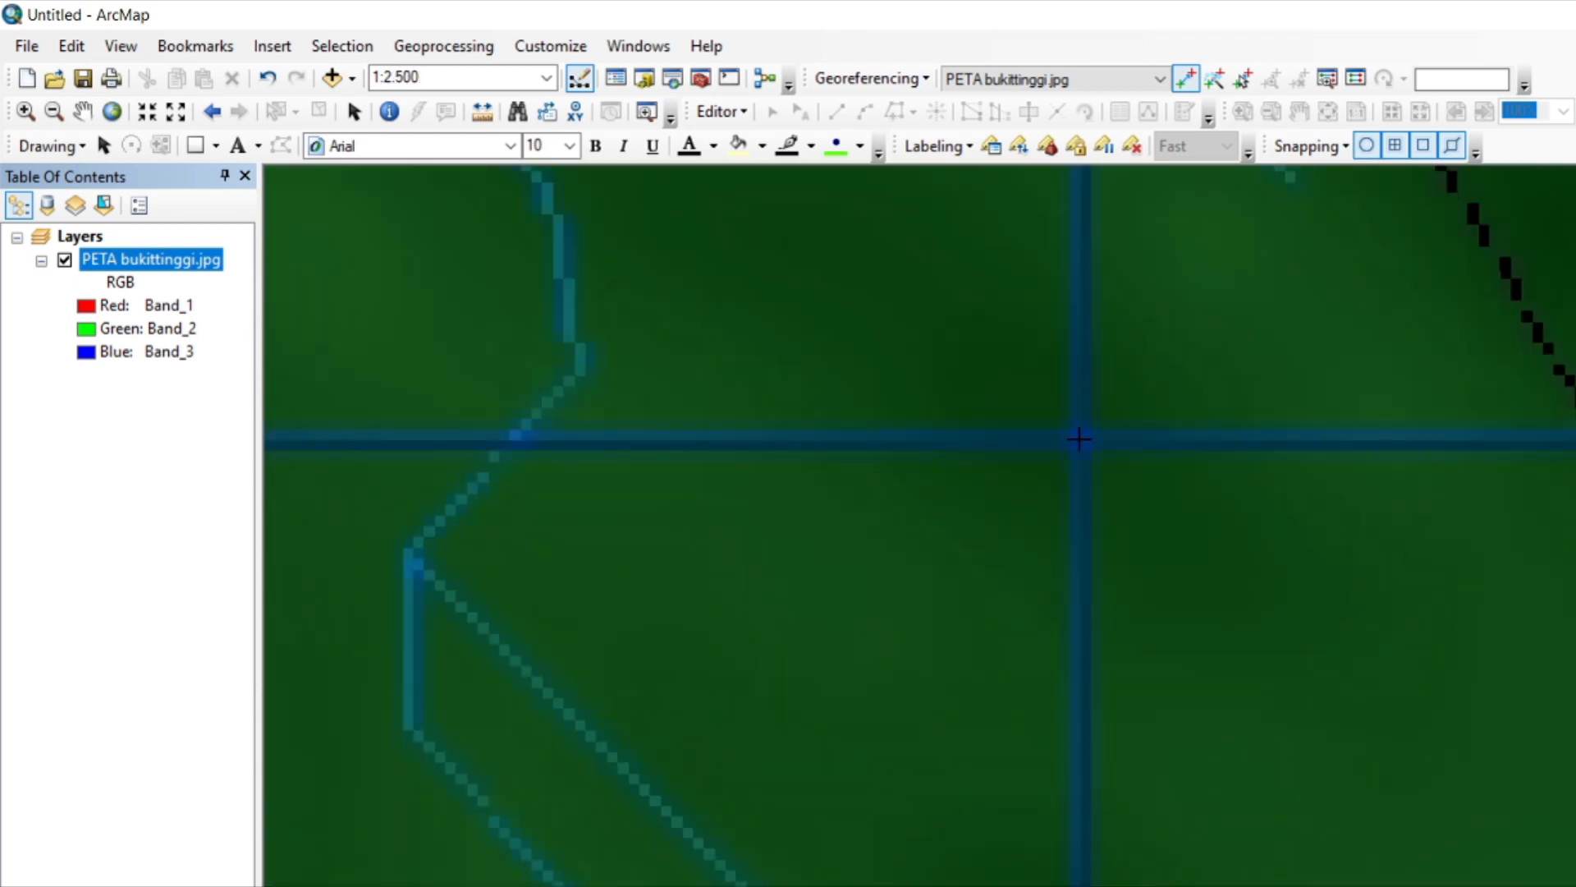
left_click(1080, 439)
right_click(1079, 439)
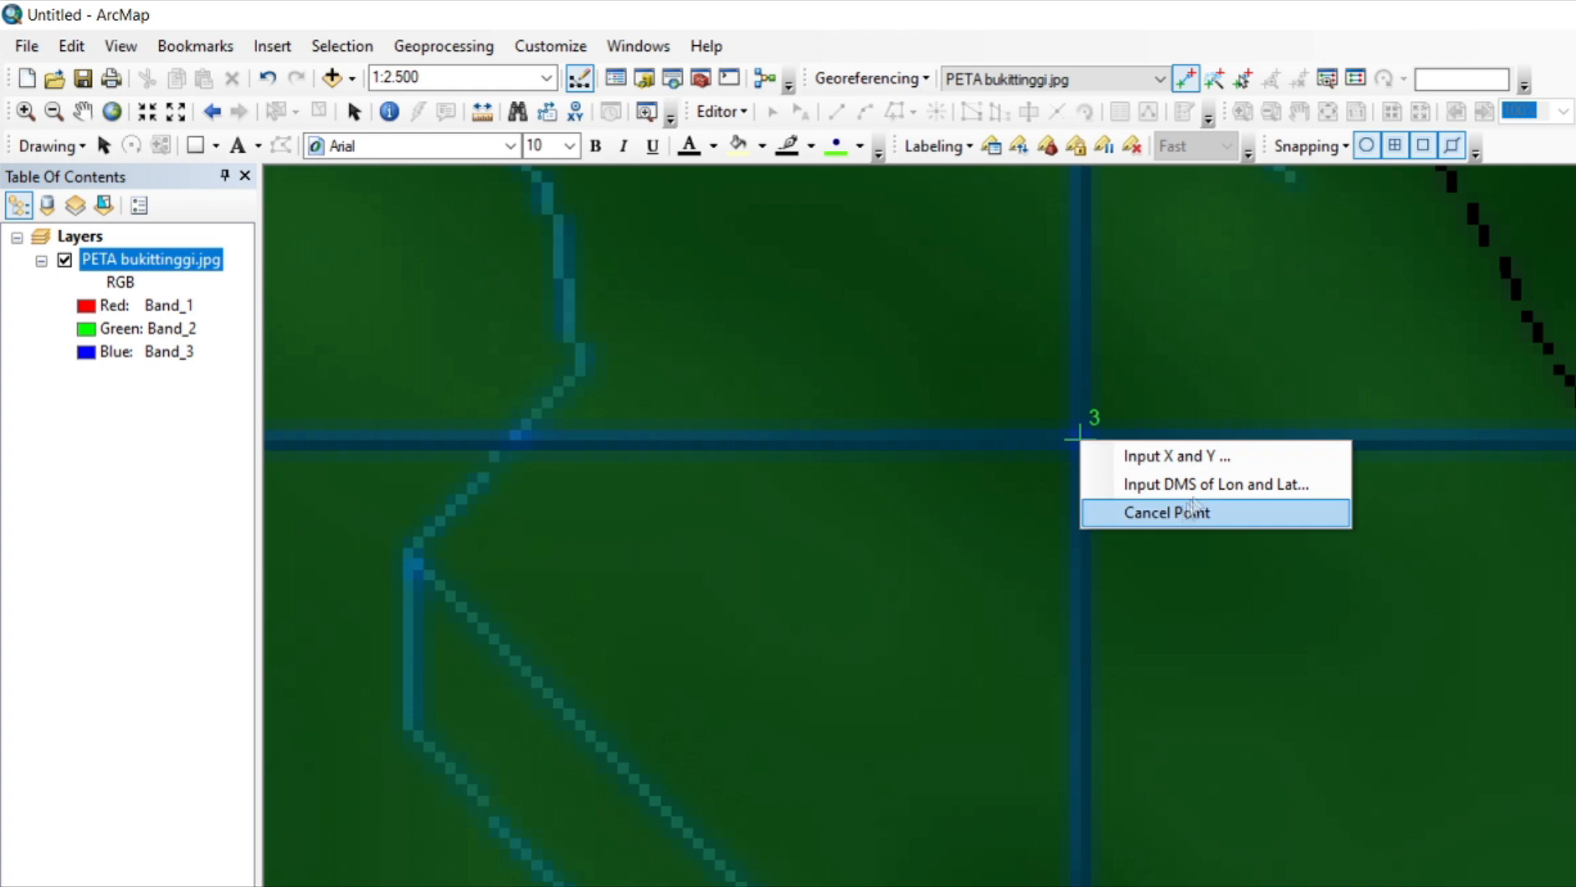
left_click(1166, 481)
type("4")
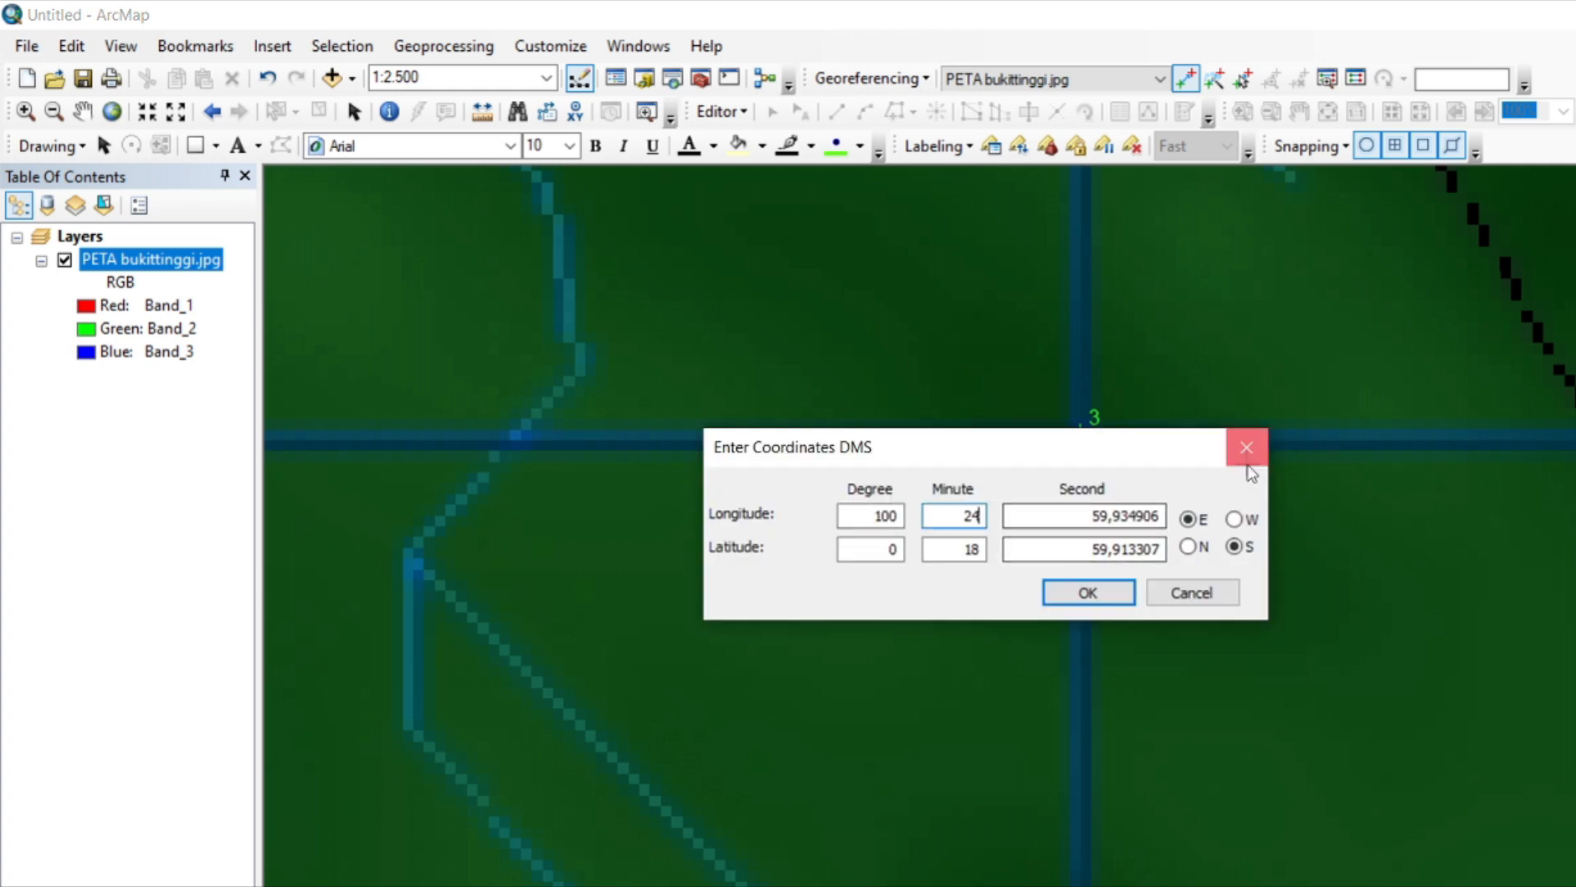
key("Return")
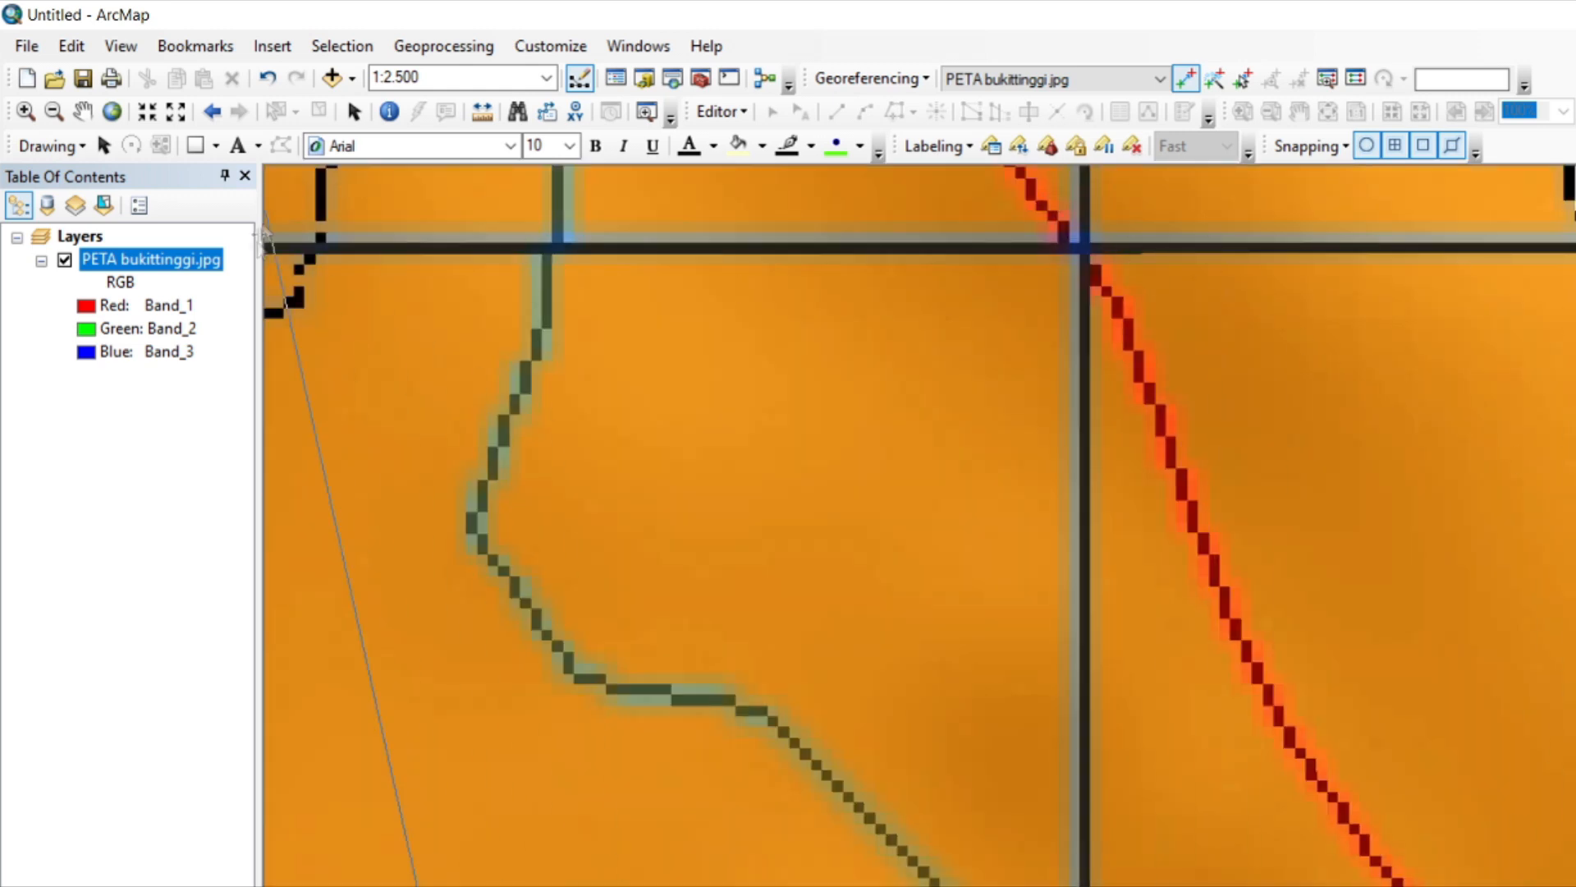
Add the third control point at the southeast grid intersection with DMS coordinates 100° 24' 0" E, 0° 19' 0" S.
right_click(193, 260)
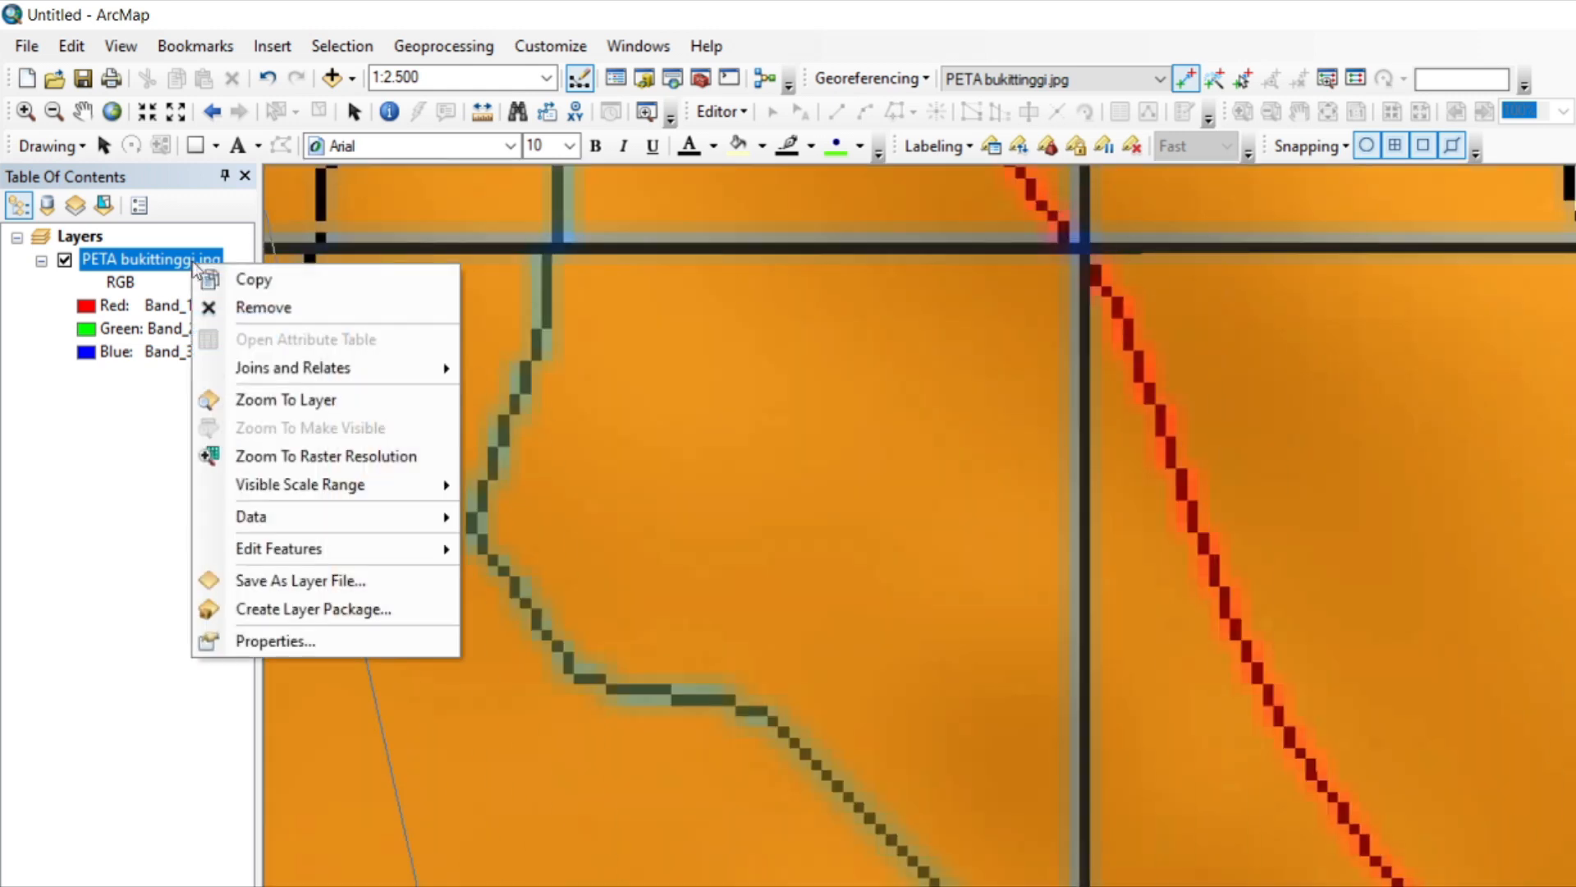
left_click(317, 397)
scroll(1275, 755, "down", 3)
scroll(1275, 755, "down", 2)
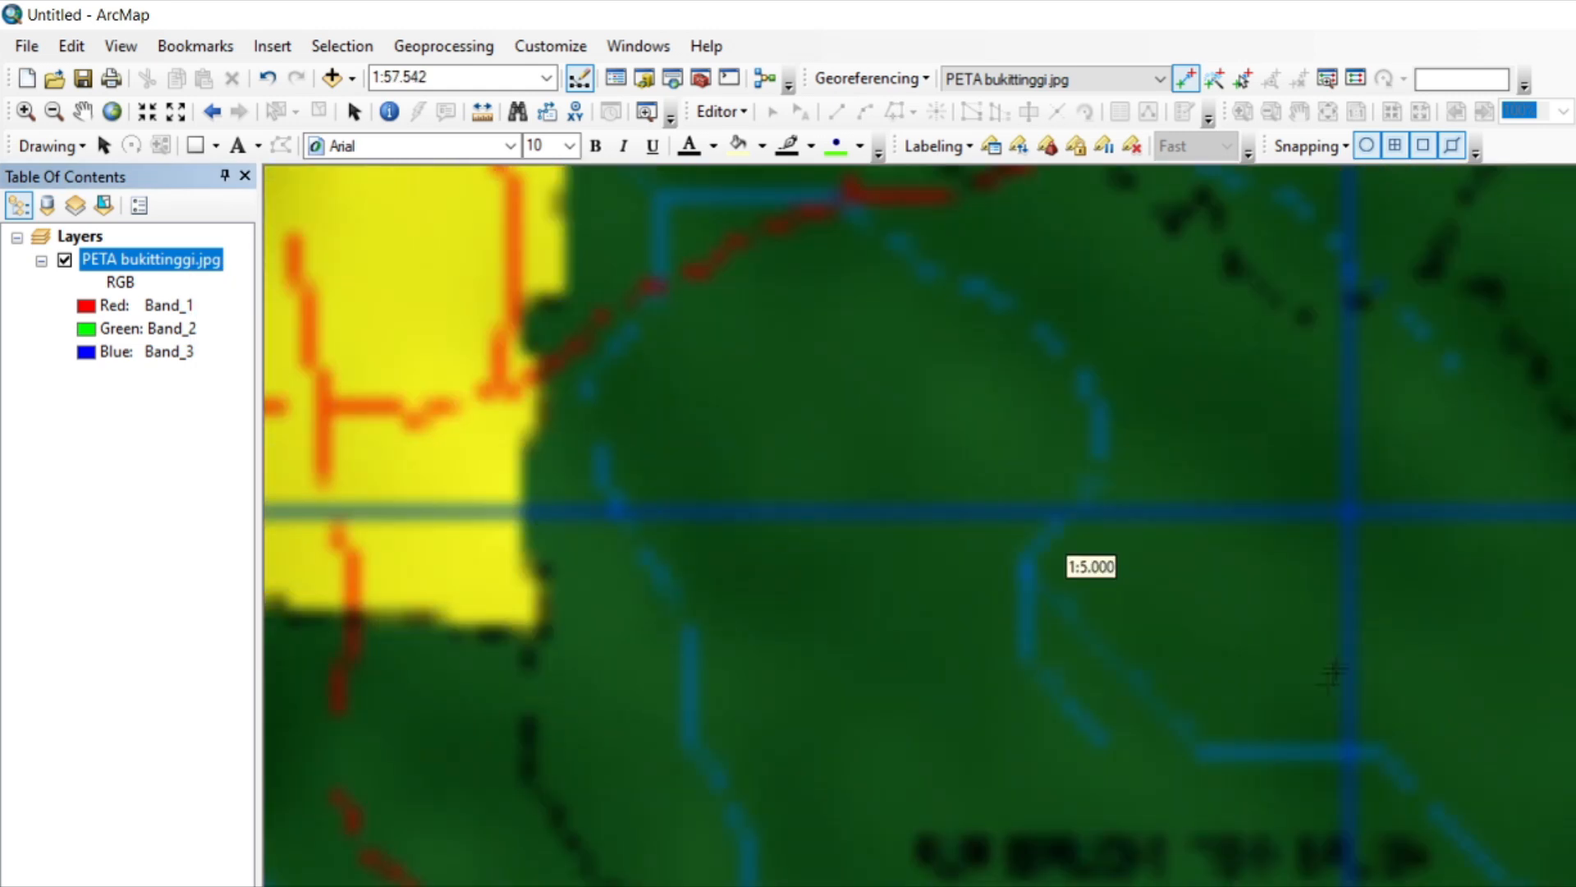
left_click(1349, 512)
right_click(1349, 512)
left_click(1470, 556)
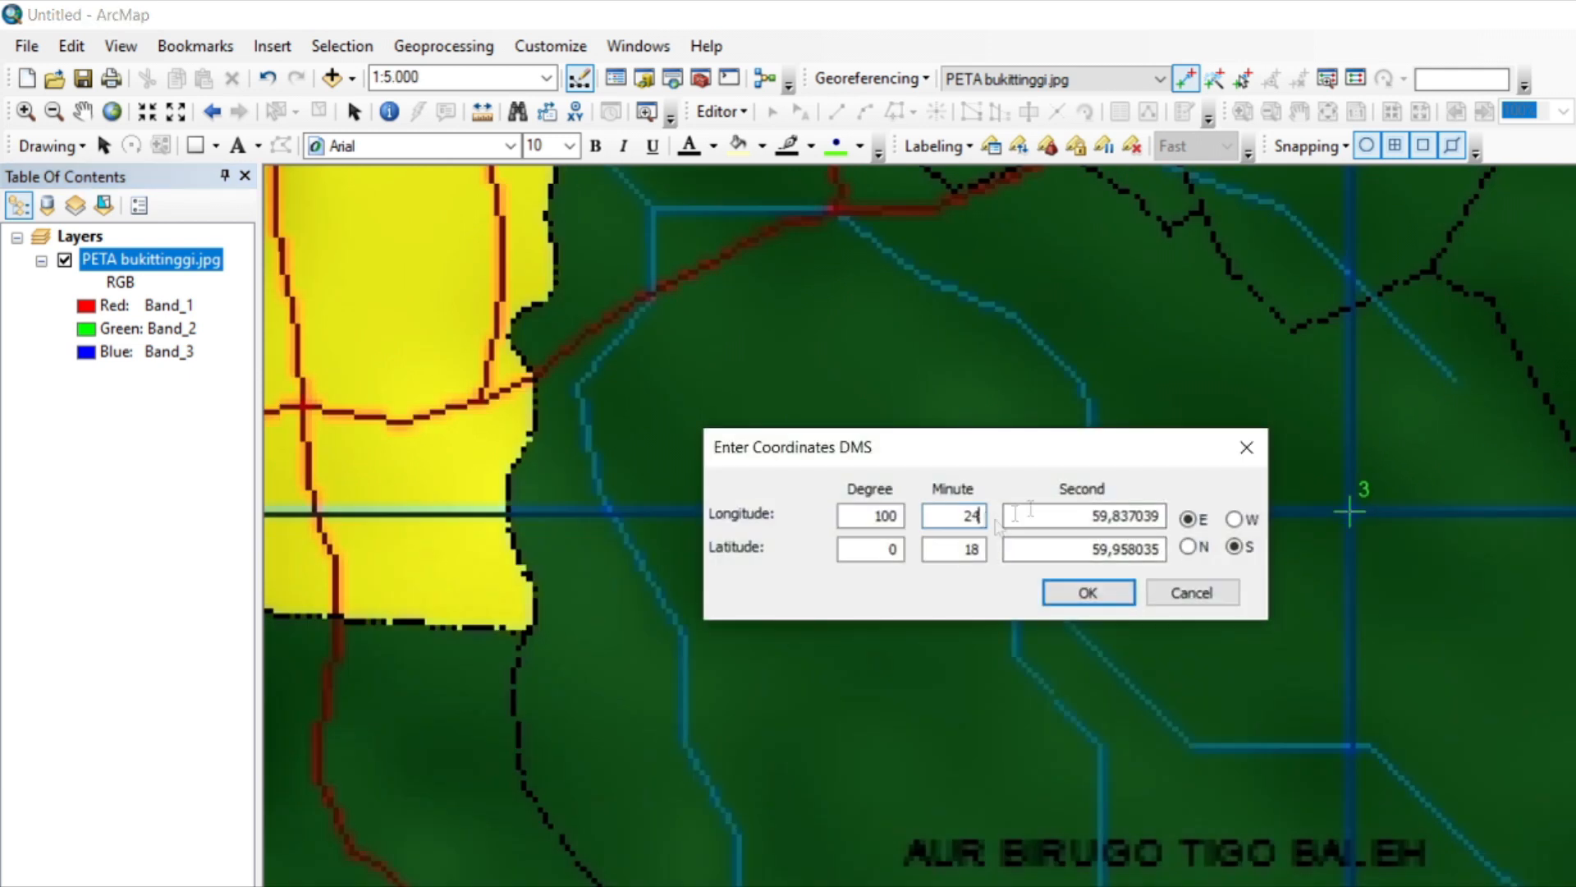
type("0")
double_click(971, 550)
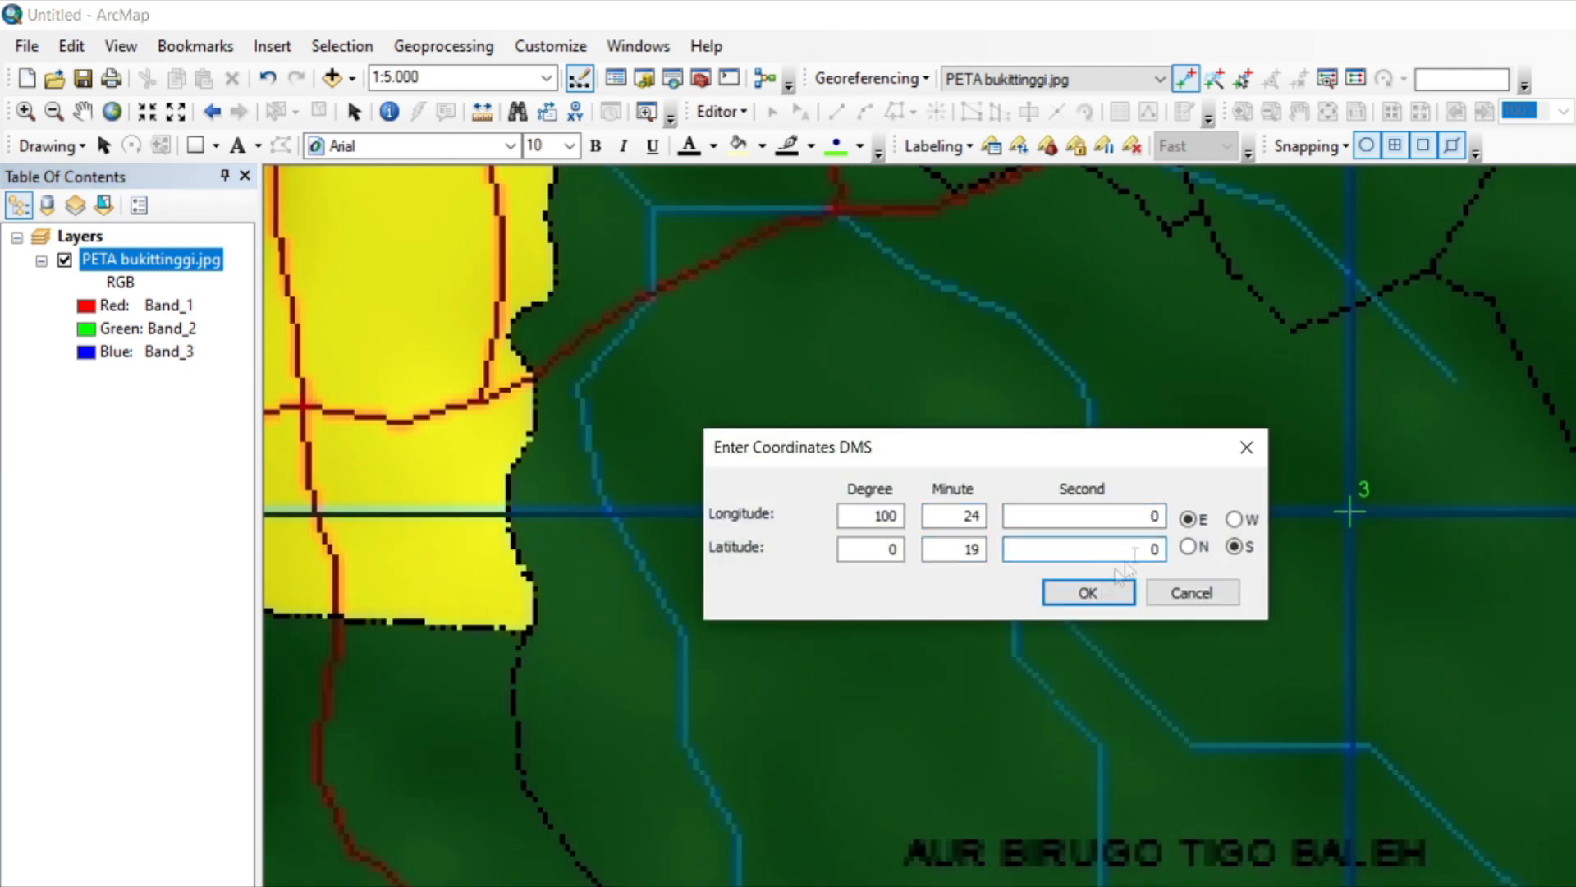
key("Return")
right_click(193, 260)
left_click(317, 397)
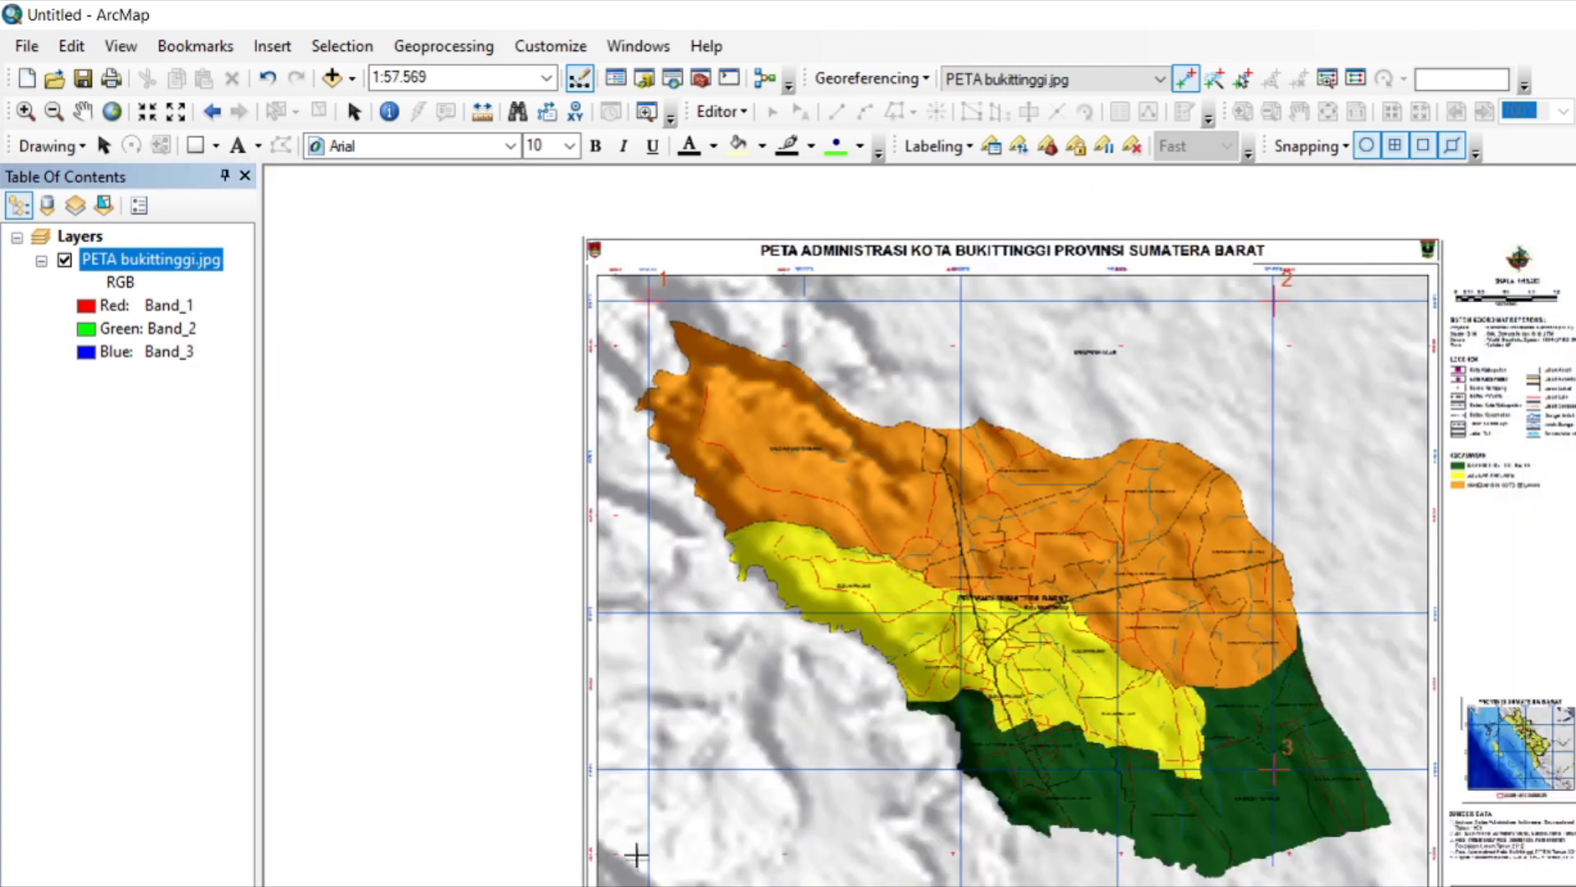
Add the fourth control point at the southwest grid intersection on the 100° 20' 0" E line and enter its DMS coordinates.
scroll(632, 841, "down", 5)
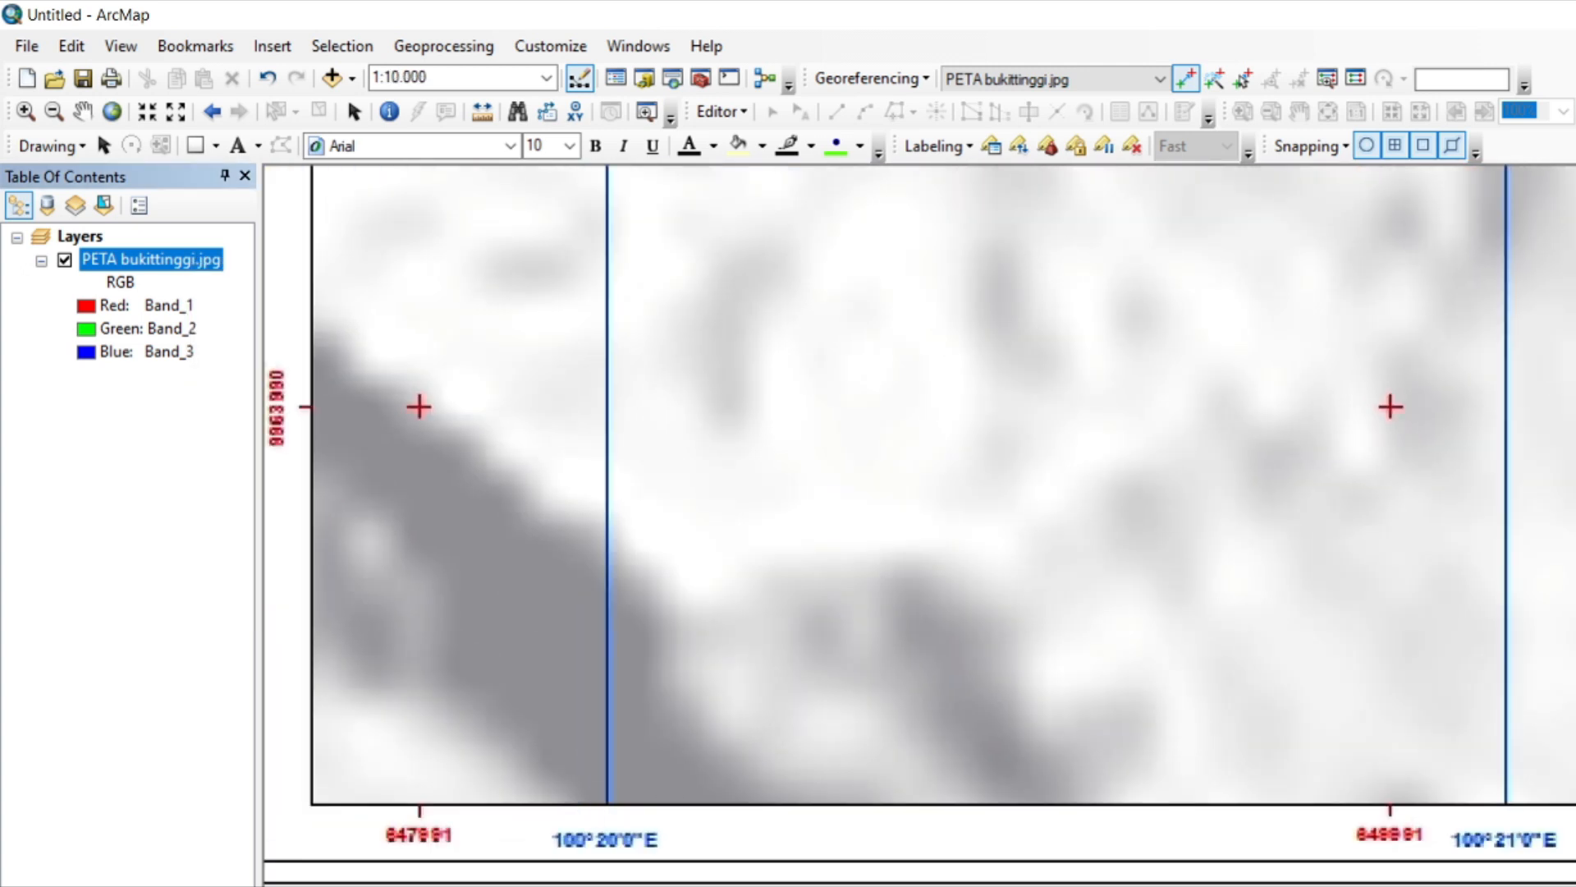
key("Up")
key("Up")
key("Up")
key("Up")
key("Up")
key("Up")
scroll(649, 278, "down", 3)
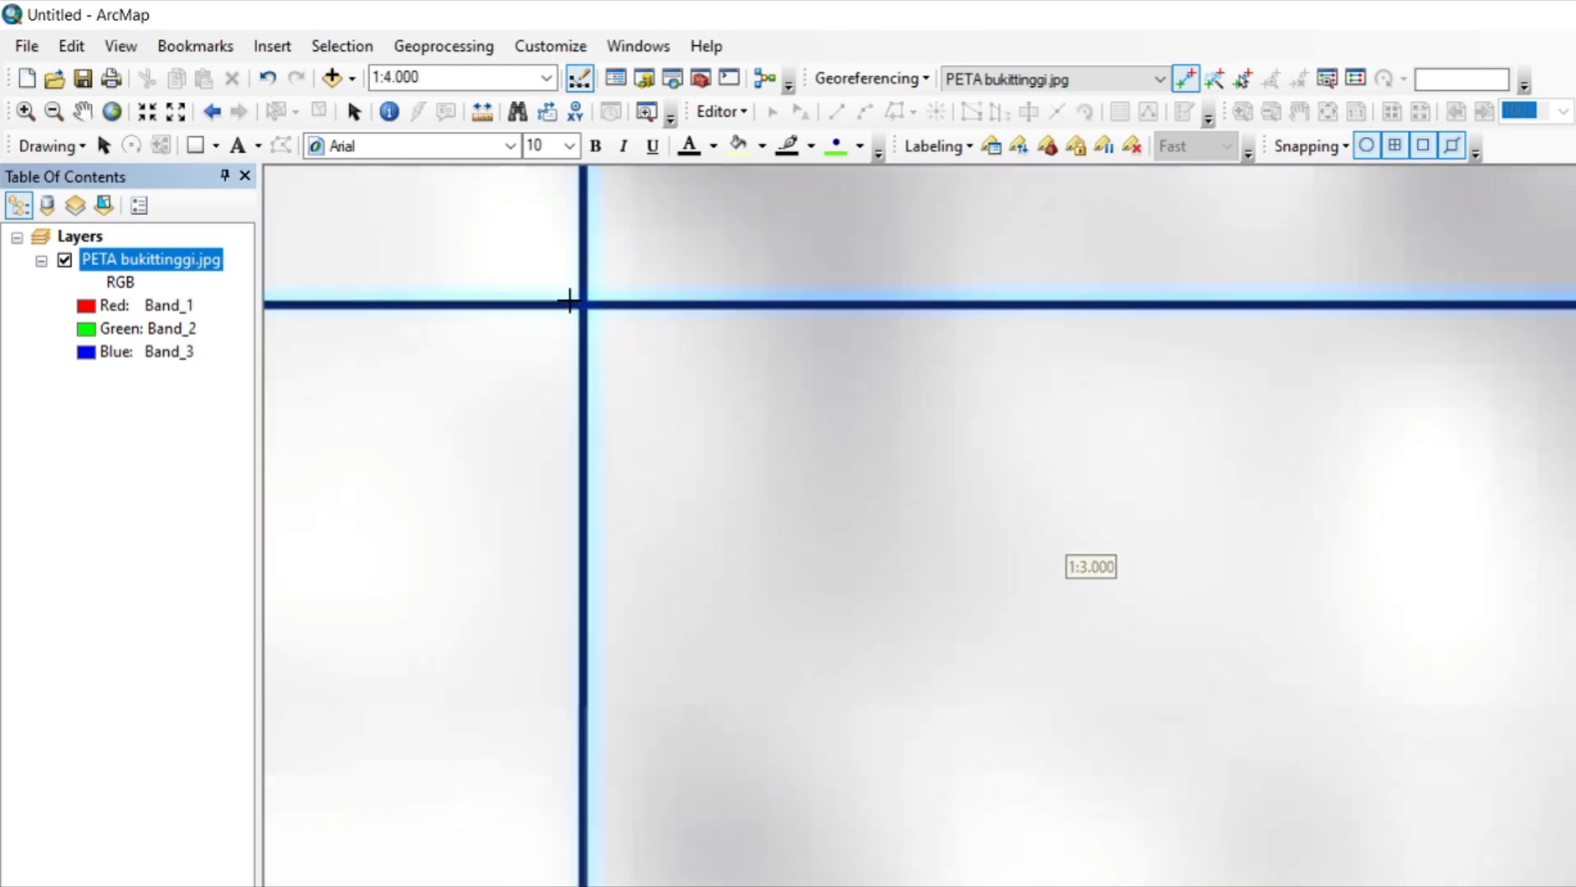
scroll(569, 302, "down", 3)
right_click(604, 300)
left_click(665, 353)
key("Tab")
type("0")
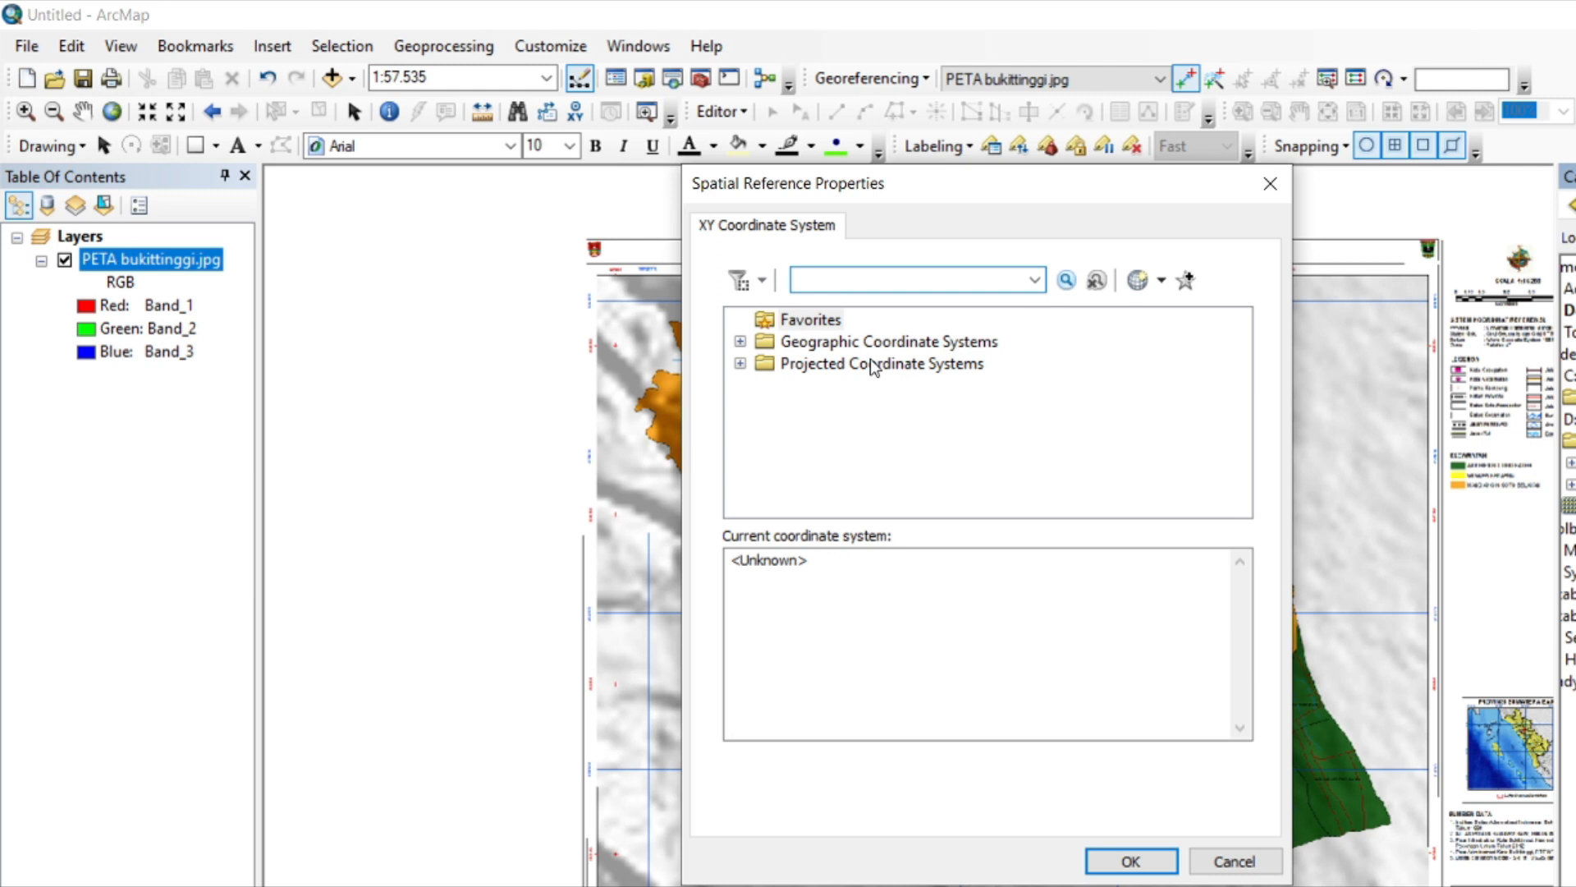
Set the coordinate system of the new Kawasan polygon shapefile to WGS 1984 UTM Zone 47S.
left_click(870, 363)
double_click(870, 363)
scroll(882, 469, "down", 3)
double_click(825, 448)
scroll(838, 450, "down", 3)
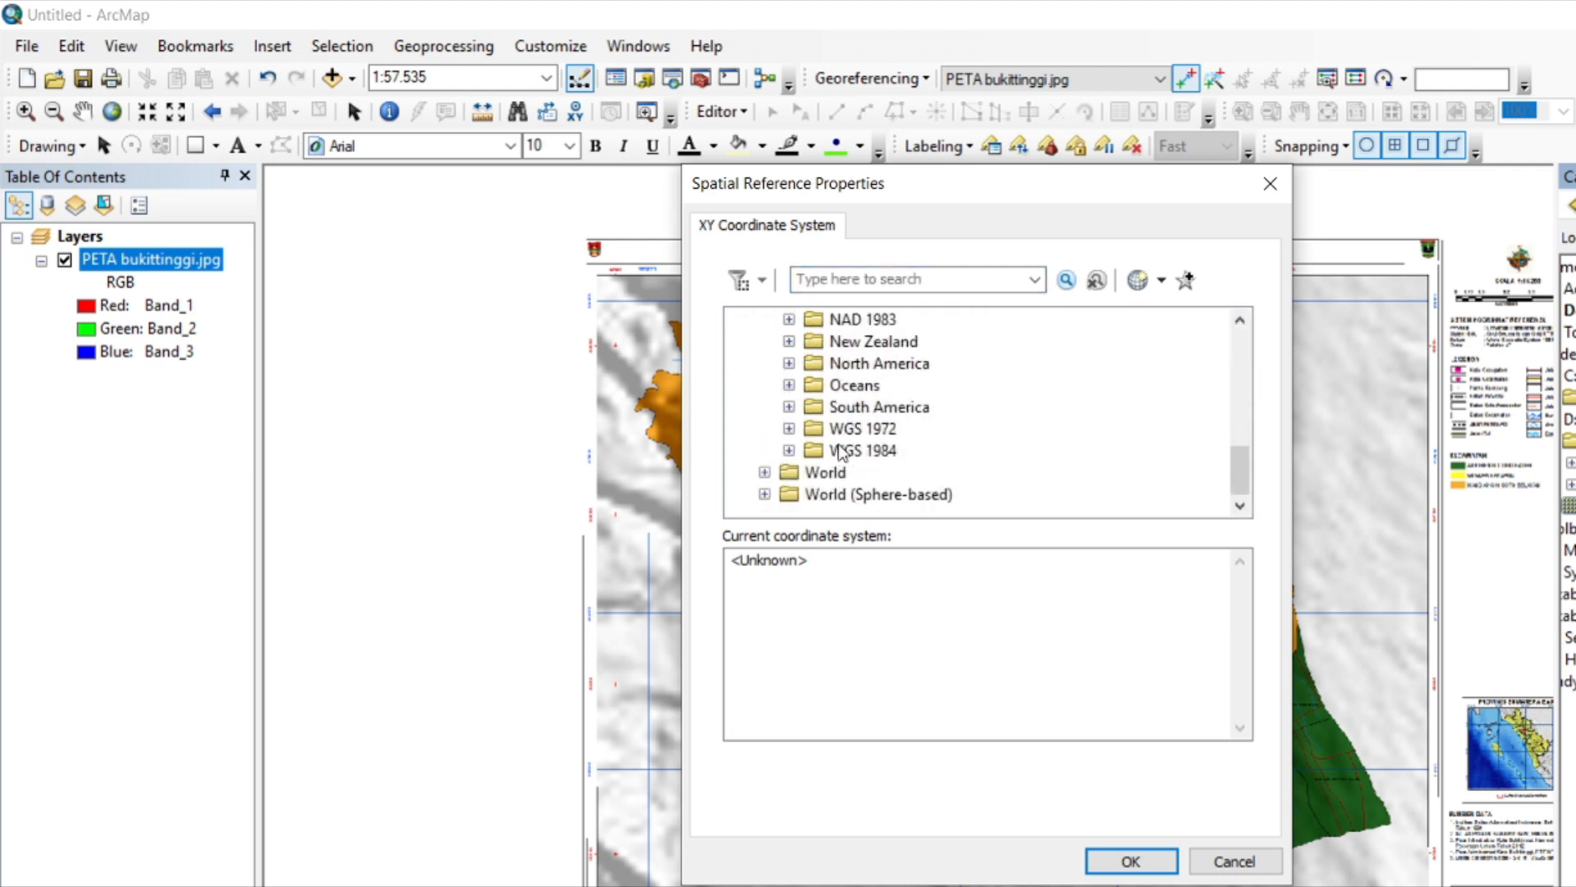
double_click(850, 451)
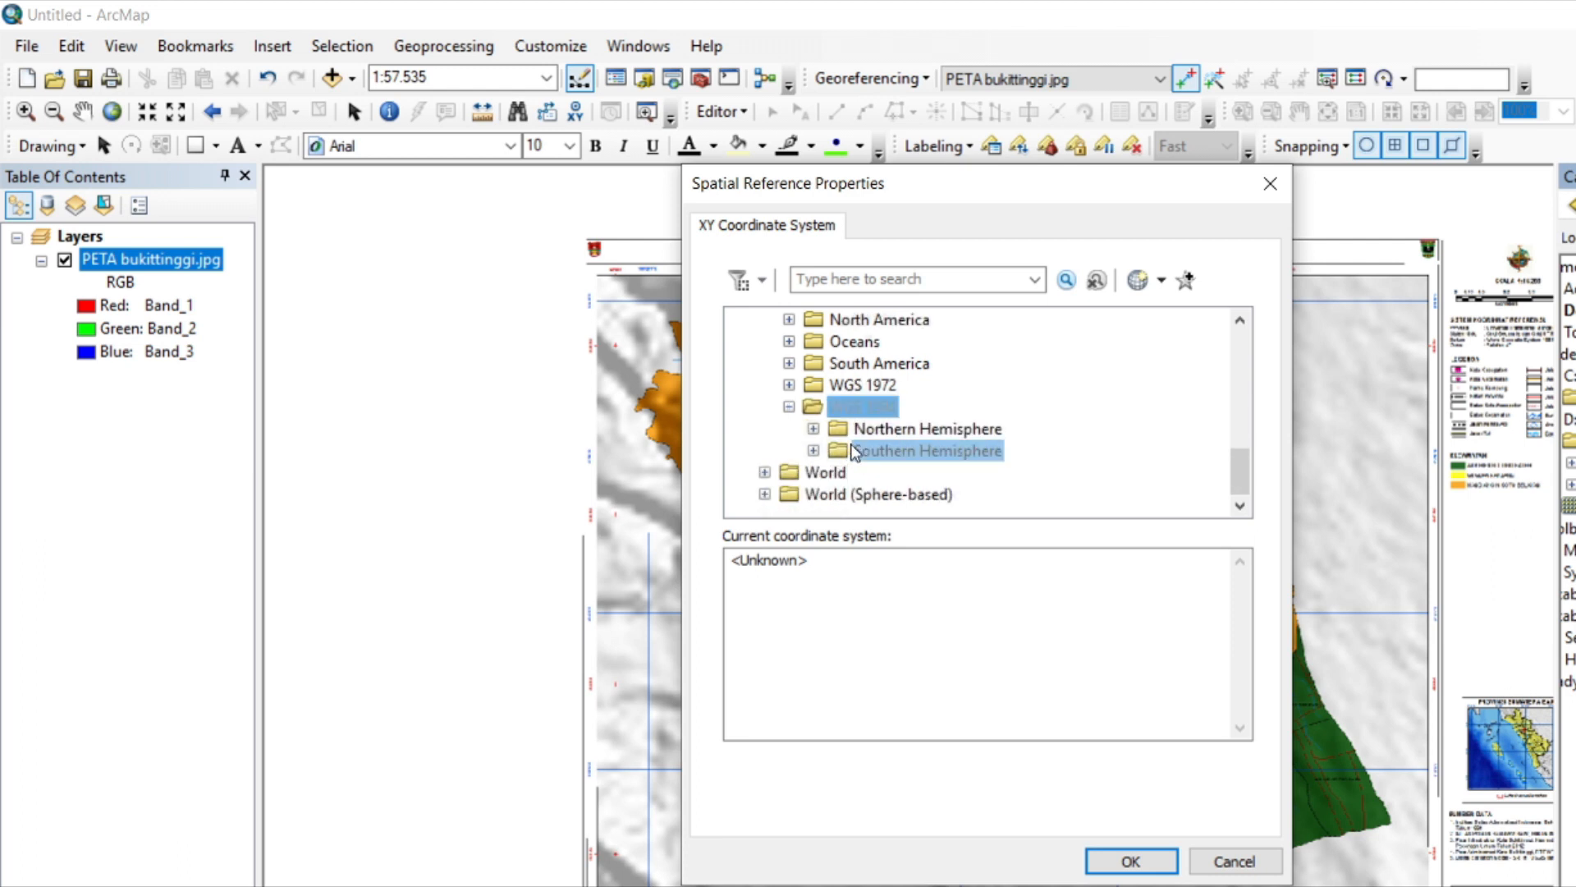
double_click(853, 451)
scroll(854, 451, "down", 4)
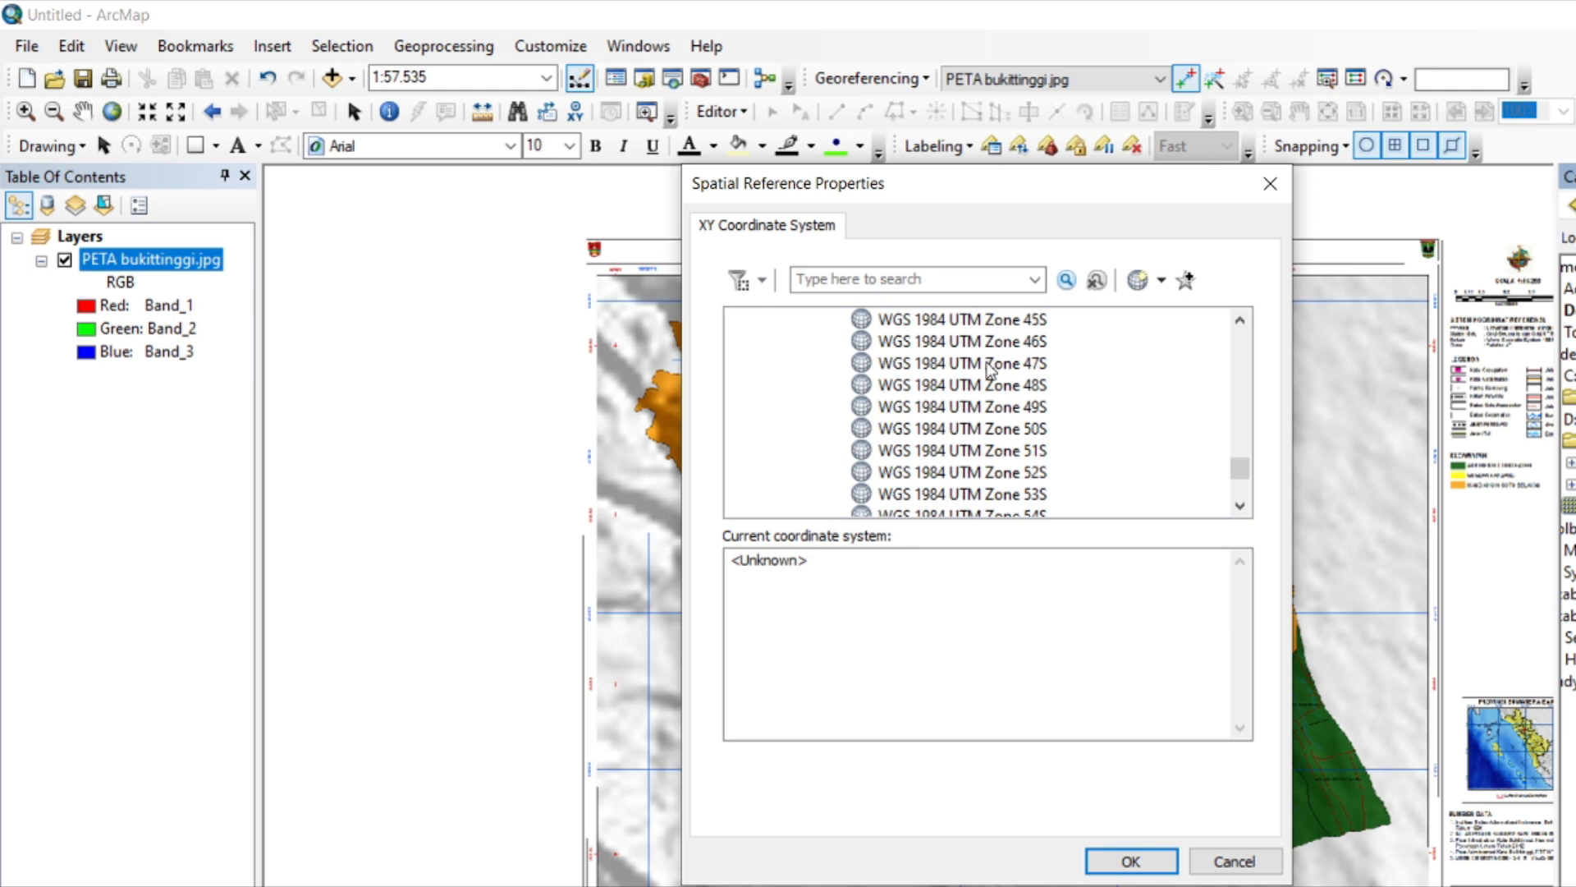
left_click(990, 364)
left_click(1154, 861)
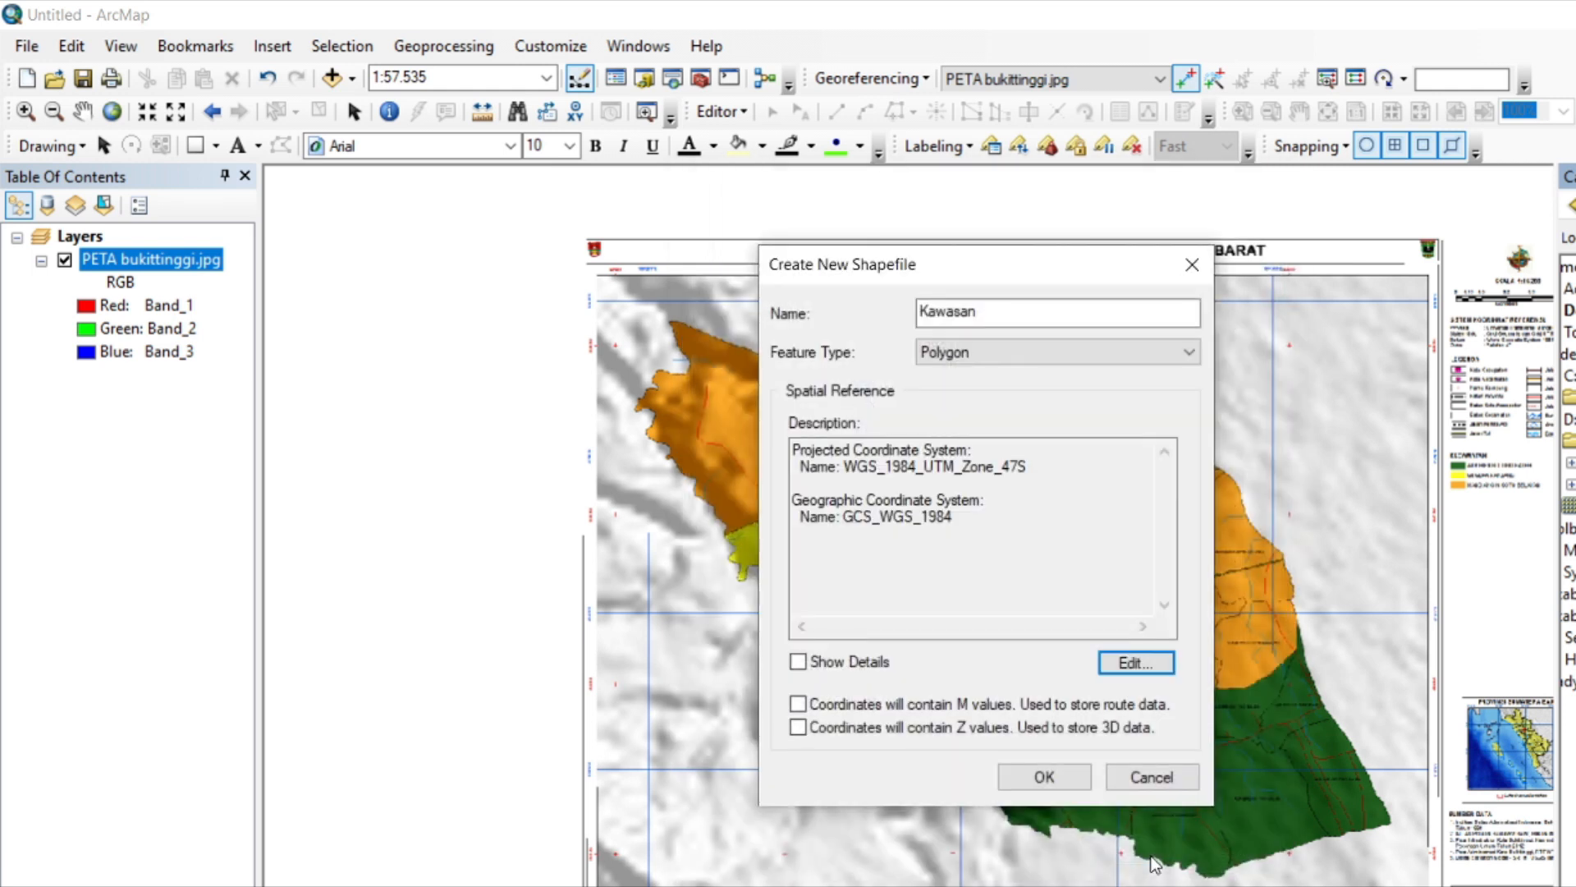
Rename the new polygon shapefile Kawasan_ and create it.
left_click(998, 320)
type("_")
left_click(1036, 777)
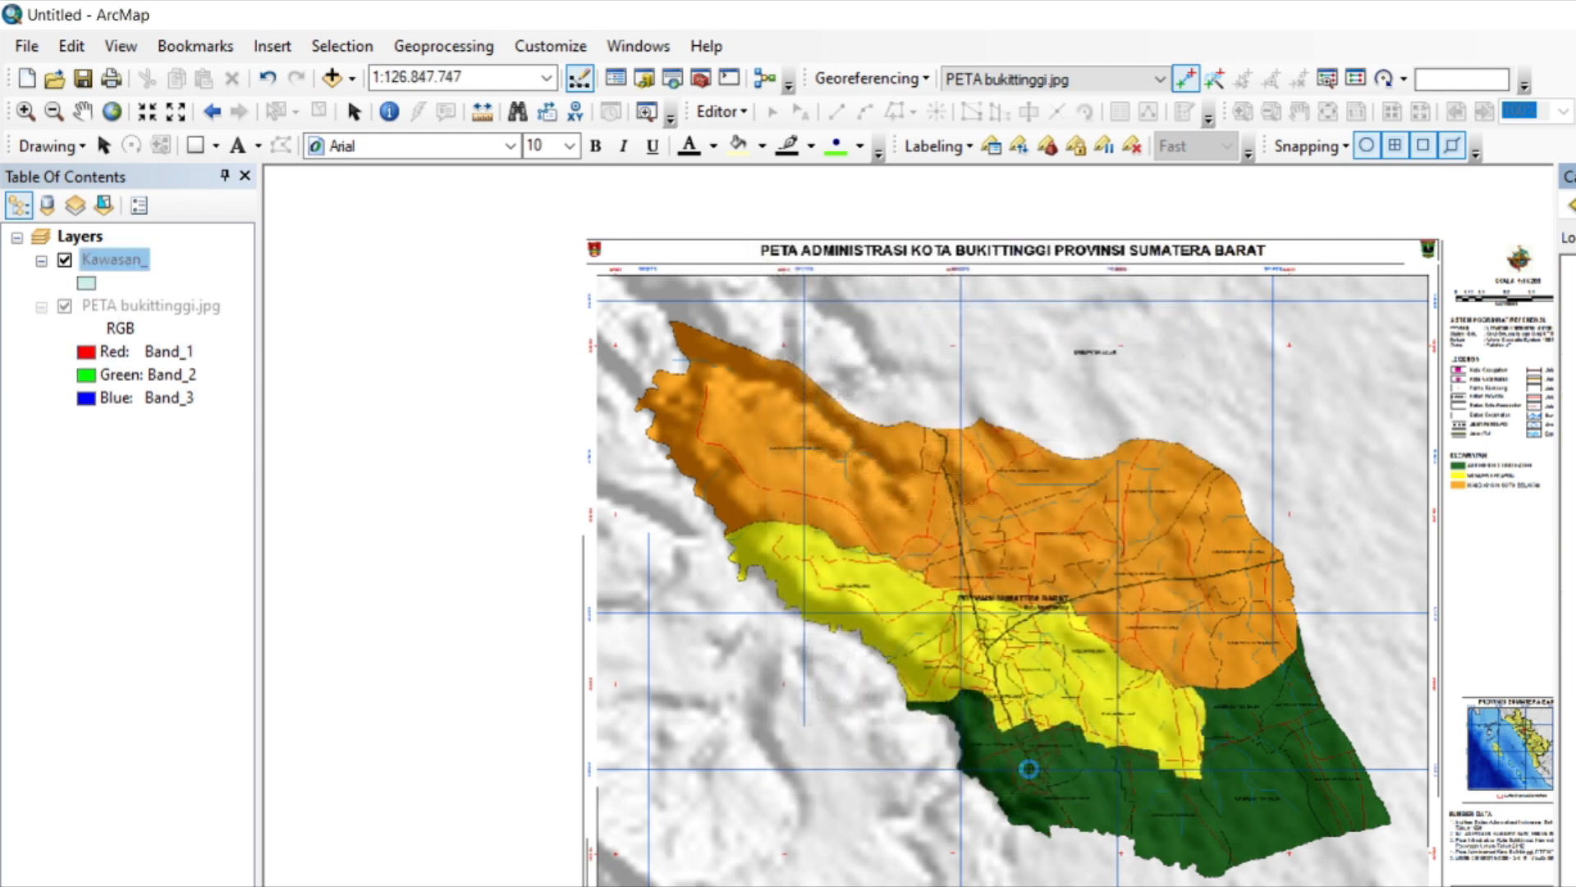
Start an edit session and open the Create Features window.
left_click(720, 111)
left_click(751, 142)
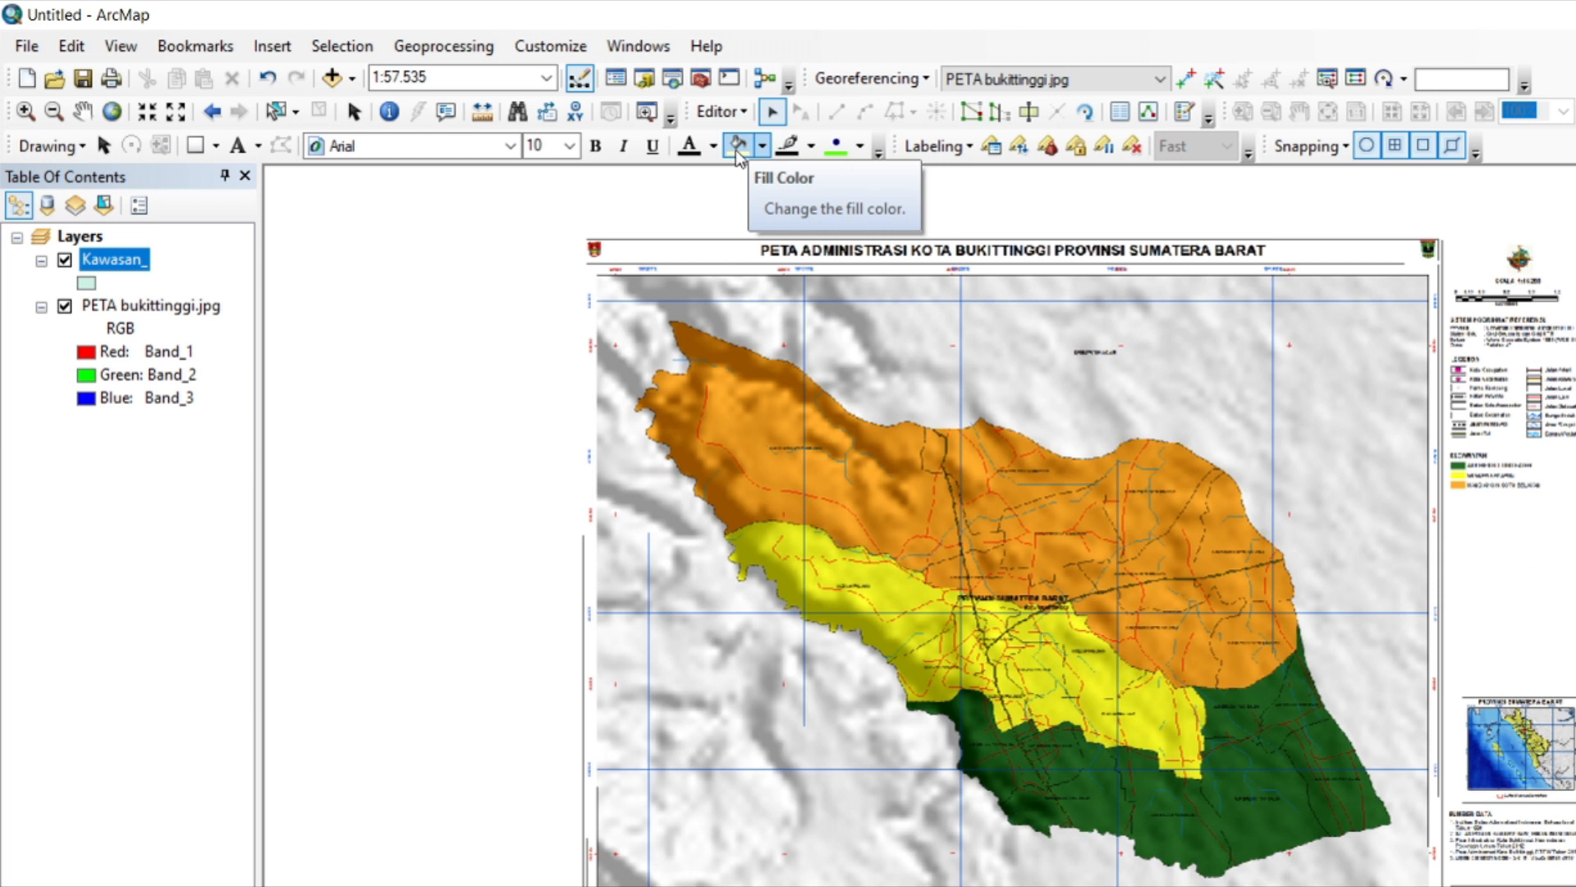
left_click(733, 113)
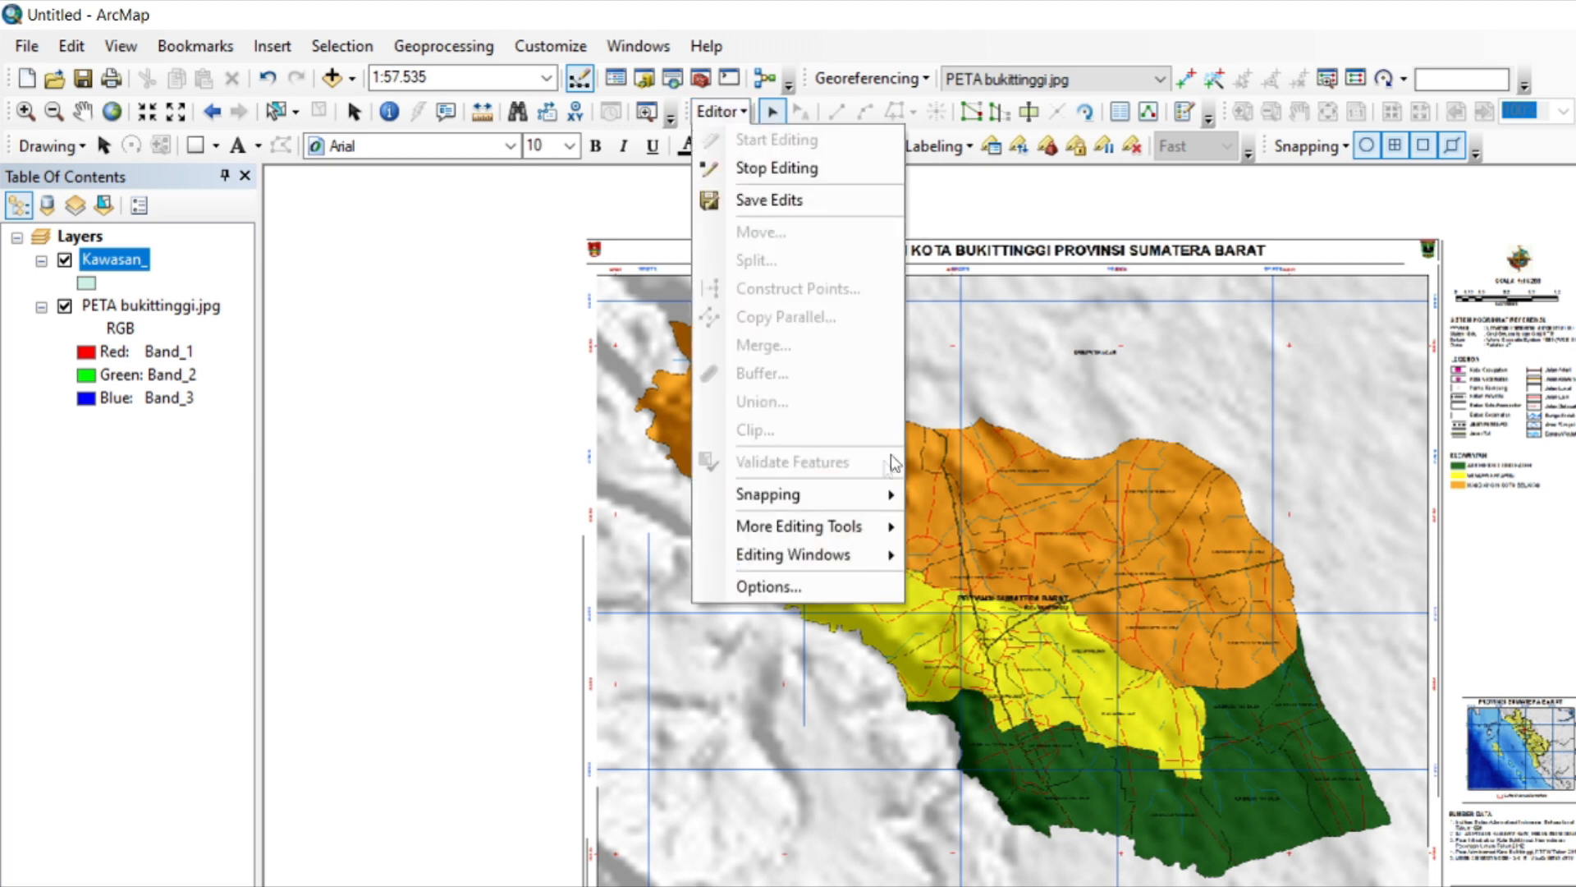
mouse_move(845, 550)
left_click(982, 557)
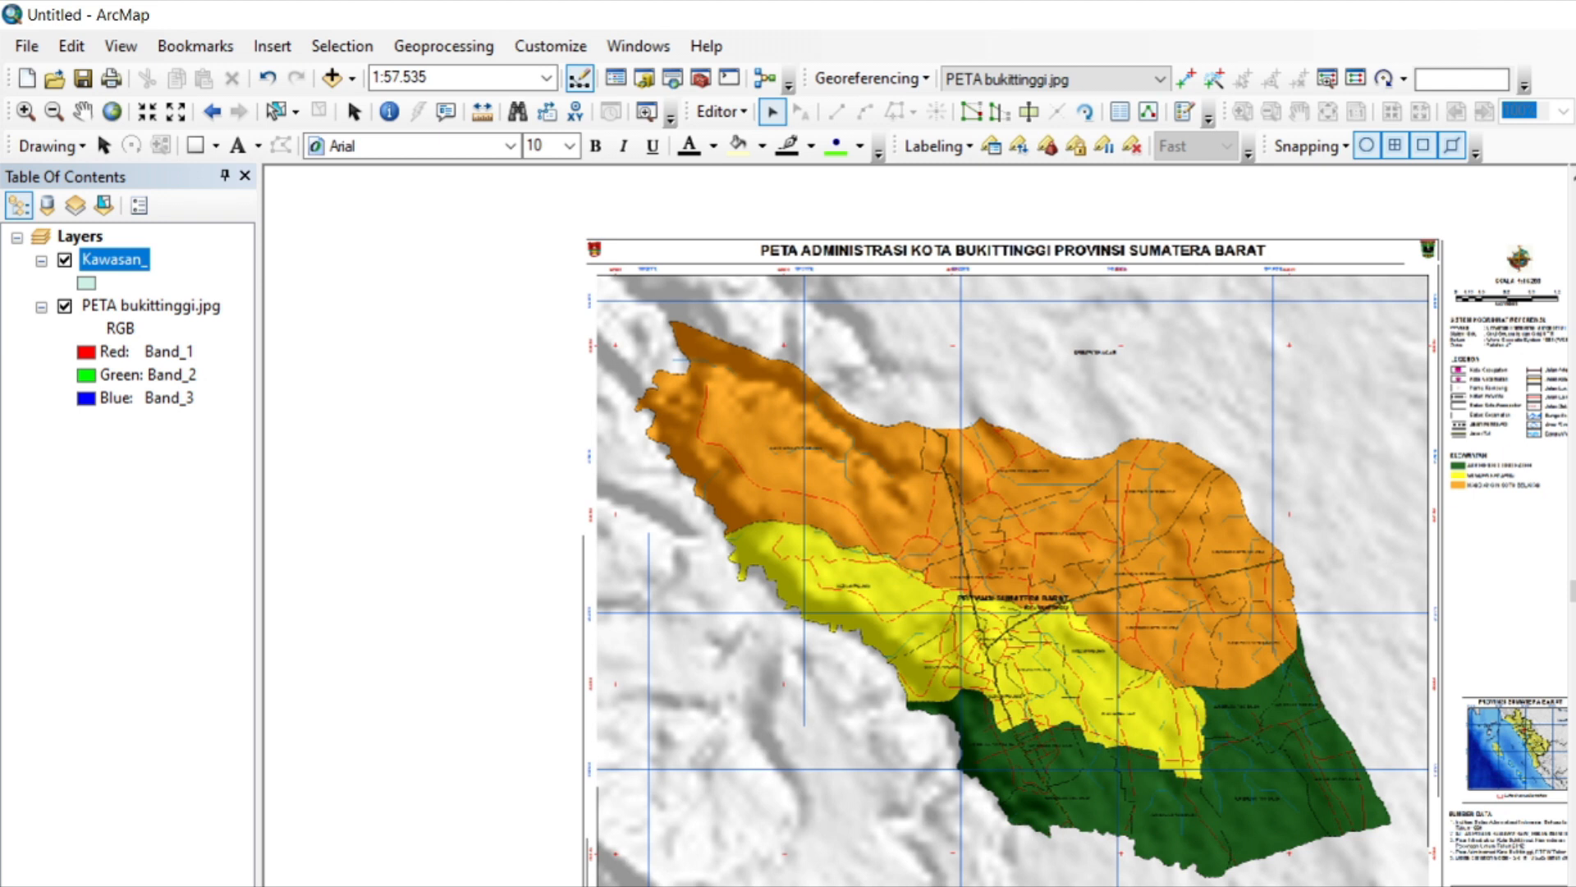
Start a Kawasan_ polygon at the orange district's northwest tip and trace the first stretch of its northern boundary southeastward.
scroll(669, 319, "up", 5)
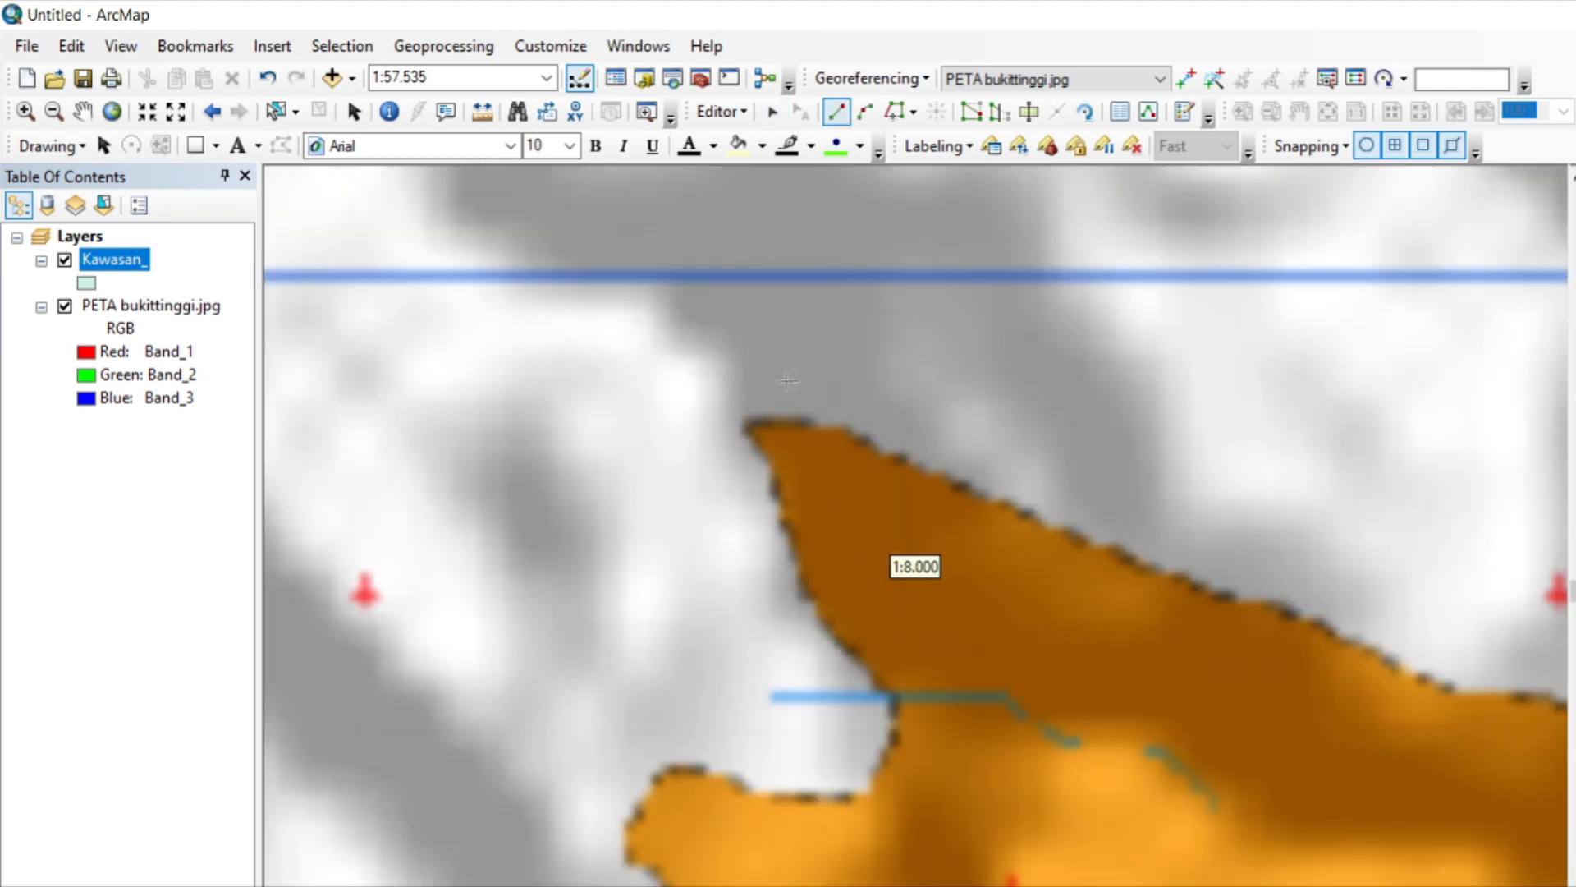
left_click(739, 426)
left_click(924, 432)
left_click(1043, 490)
left_click(1226, 580)
left_click(1494, 690)
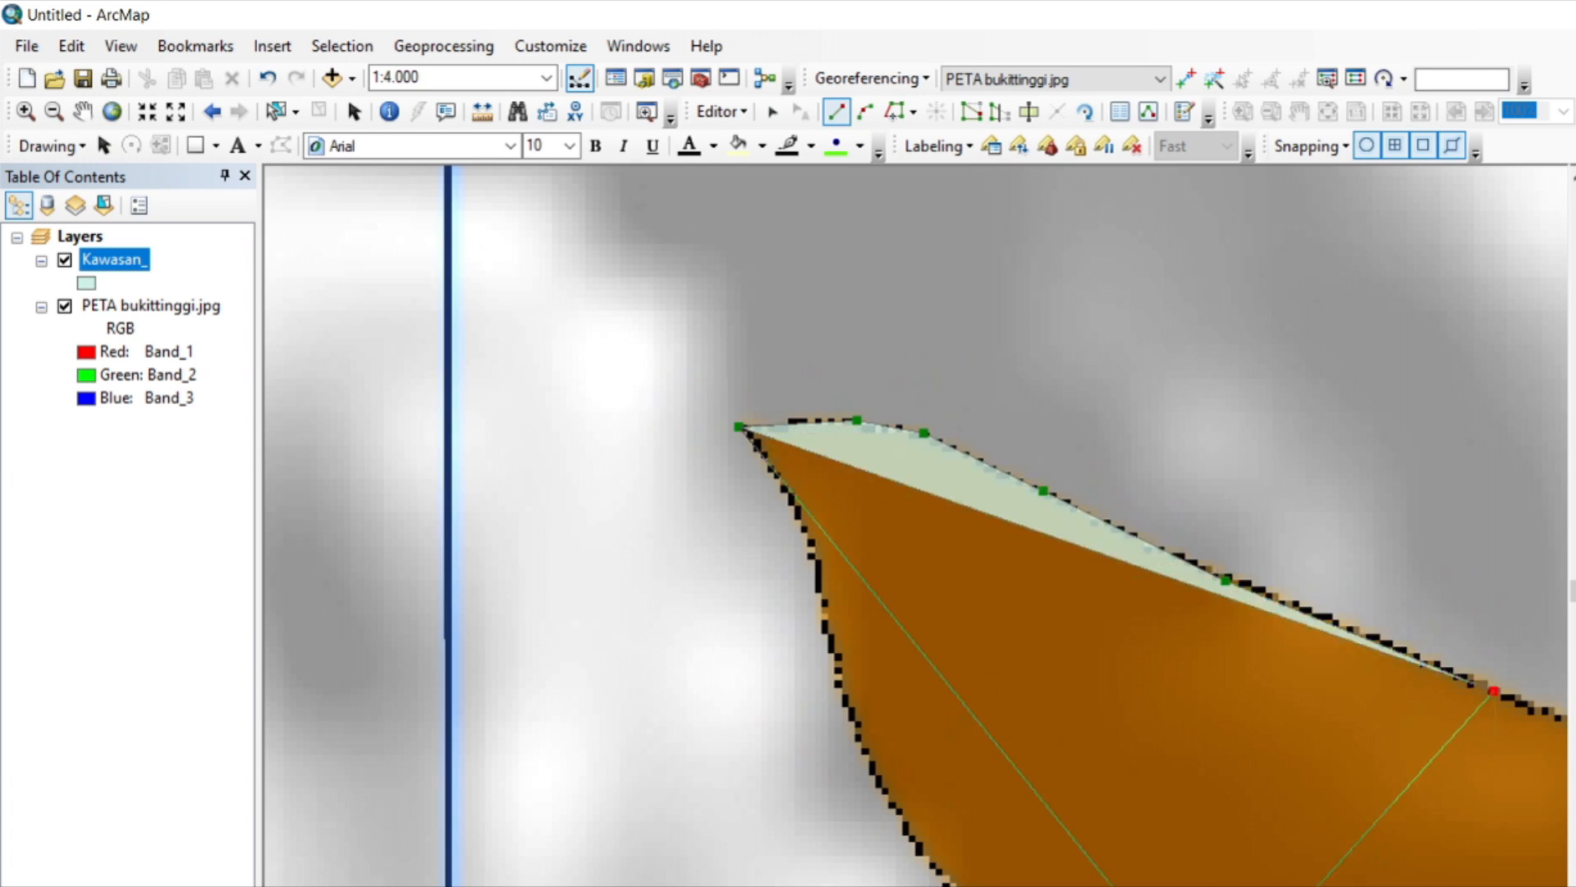
key("Right")
left_click(742, 795)
left_click(804, 807)
left_click(1316, 886)
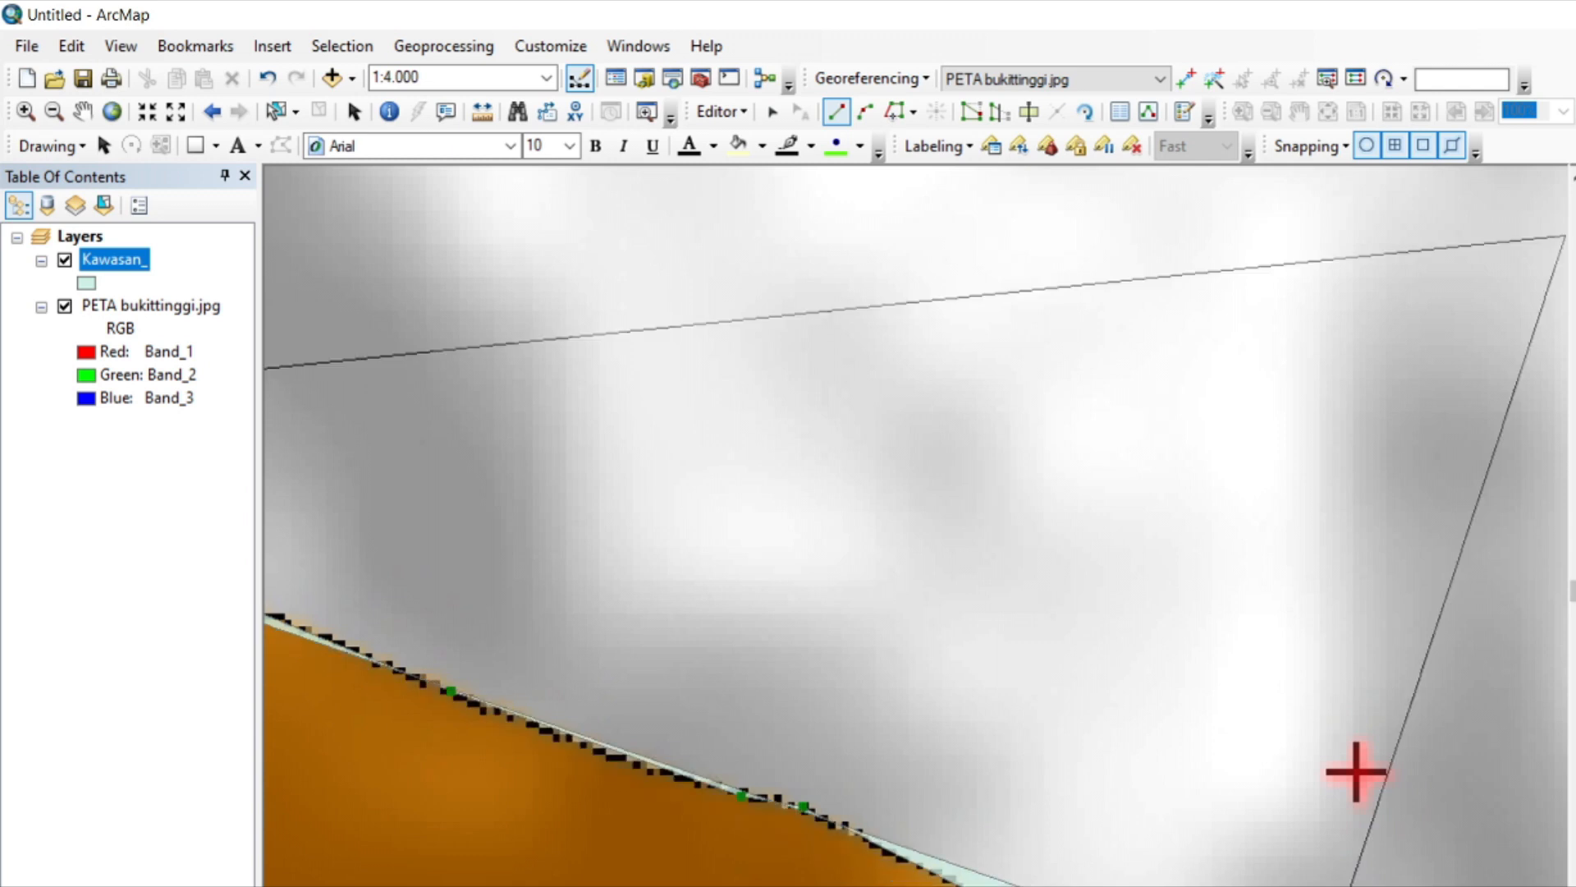
Continue the polygon outline around the bend in the northern boundary and across the first vertical grid line east of the tip.
key("Right")
key("Down")
left_click(607, 425)
left_click(669, 458)
left_click(808, 566)
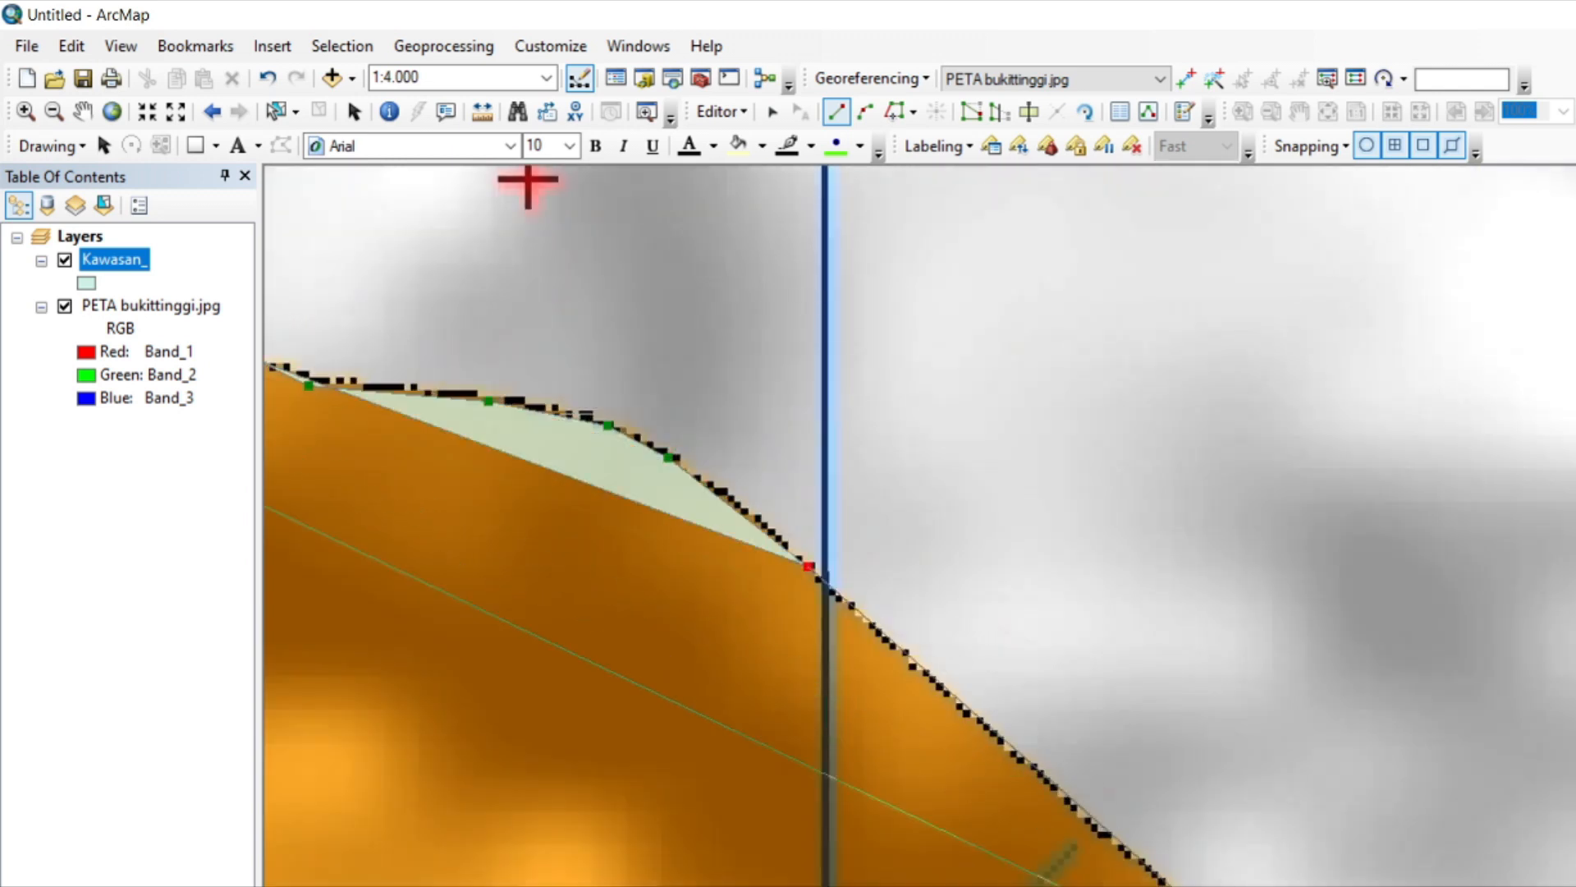
left_click(1297, 886)
Trace the polygon along the descending northern boundary down to the bottom of its first broad dip.
key("Right")
key("Right")
key("Down")
key("Down")
key("Down")
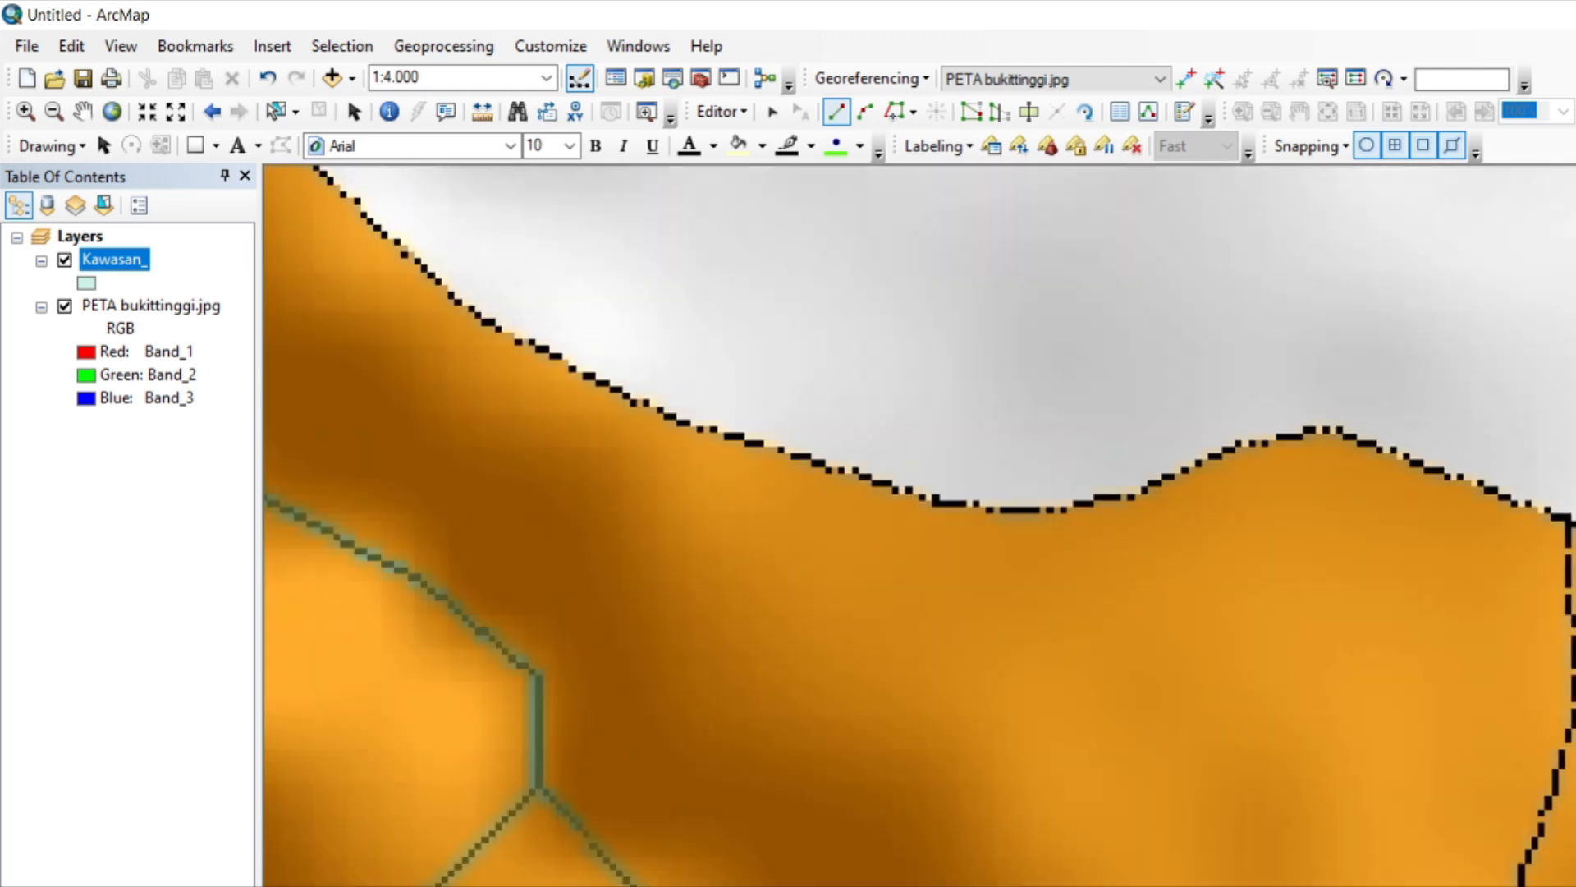
key("Up")
left_click(484, 573)
left_click(550, 607)
left_click(663, 670)
left_click(819, 719)
left_click(942, 756)
left_click(1060, 764)
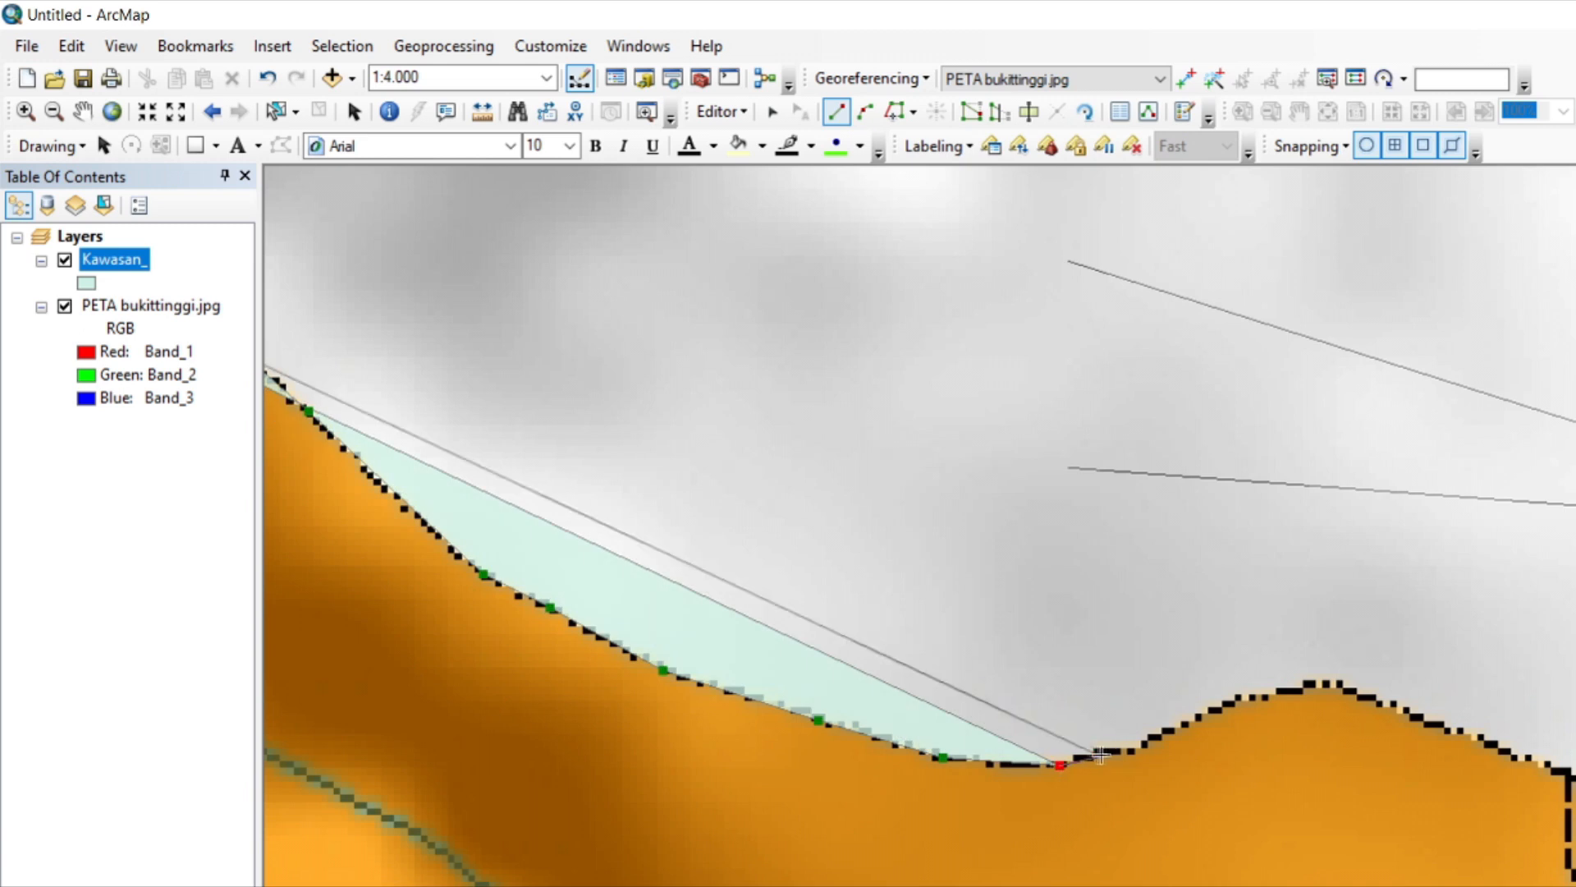
Trace the polygon over the low hump east of the first dip, up to the dashed internal boundary line.
left_click(1096, 754)
left_click(1134, 751)
left_click(1225, 704)
left_click(1322, 683)
left_click(1532, 755)
left_click(1564, 770)
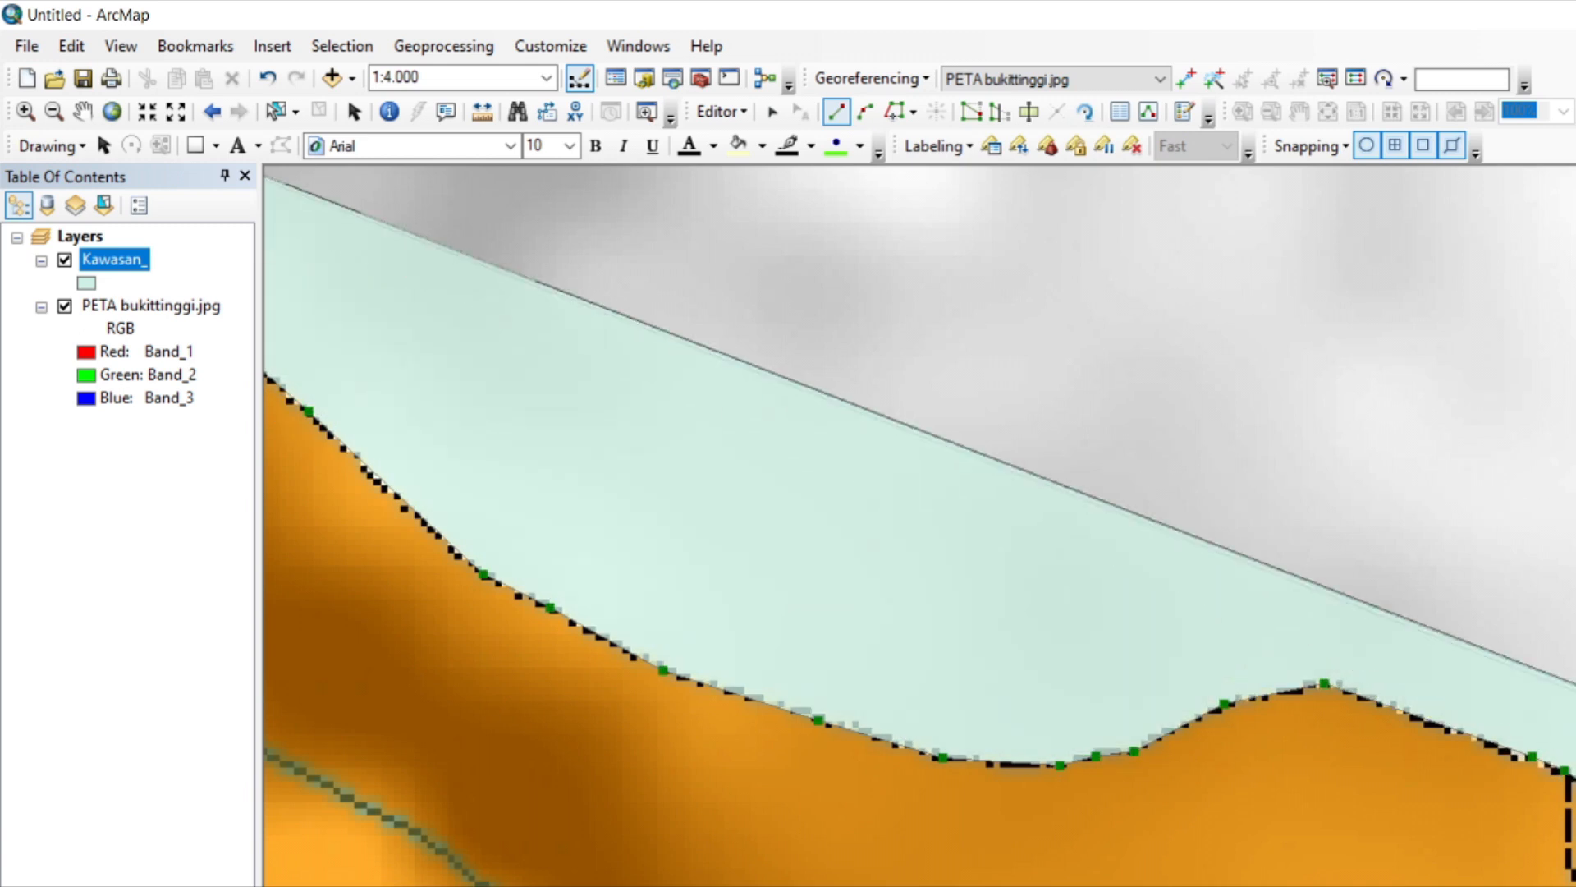
Trace the polygon across the second vertical grid line and over the small pointed peak on the northern boundary.
key("Right")
left_click(794, 792)
left_click(865, 775)
left_click(915, 757)
left_click(922, 744)
left_click(959, 730)
left_click(1045, 634)
left_click(1066, 635)
left_click(1117, 683)
left_click(1142, 719)
left_click(1181, 729)
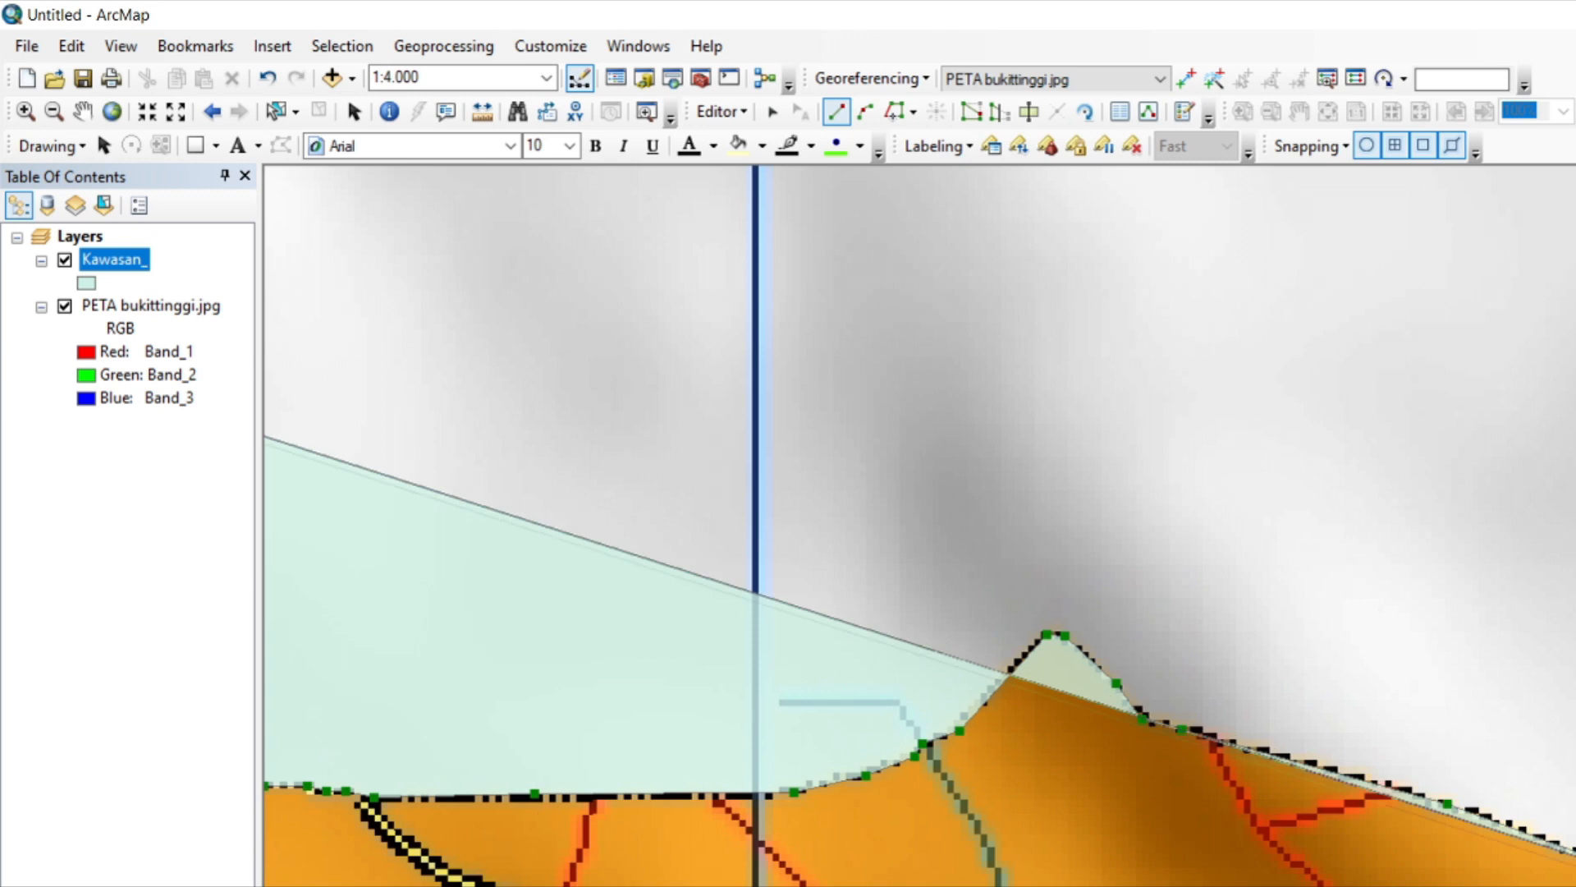
Trace the polygon down the slope east of the pointed peak, just past the end of the short red road.
key("Right")
key("Down")
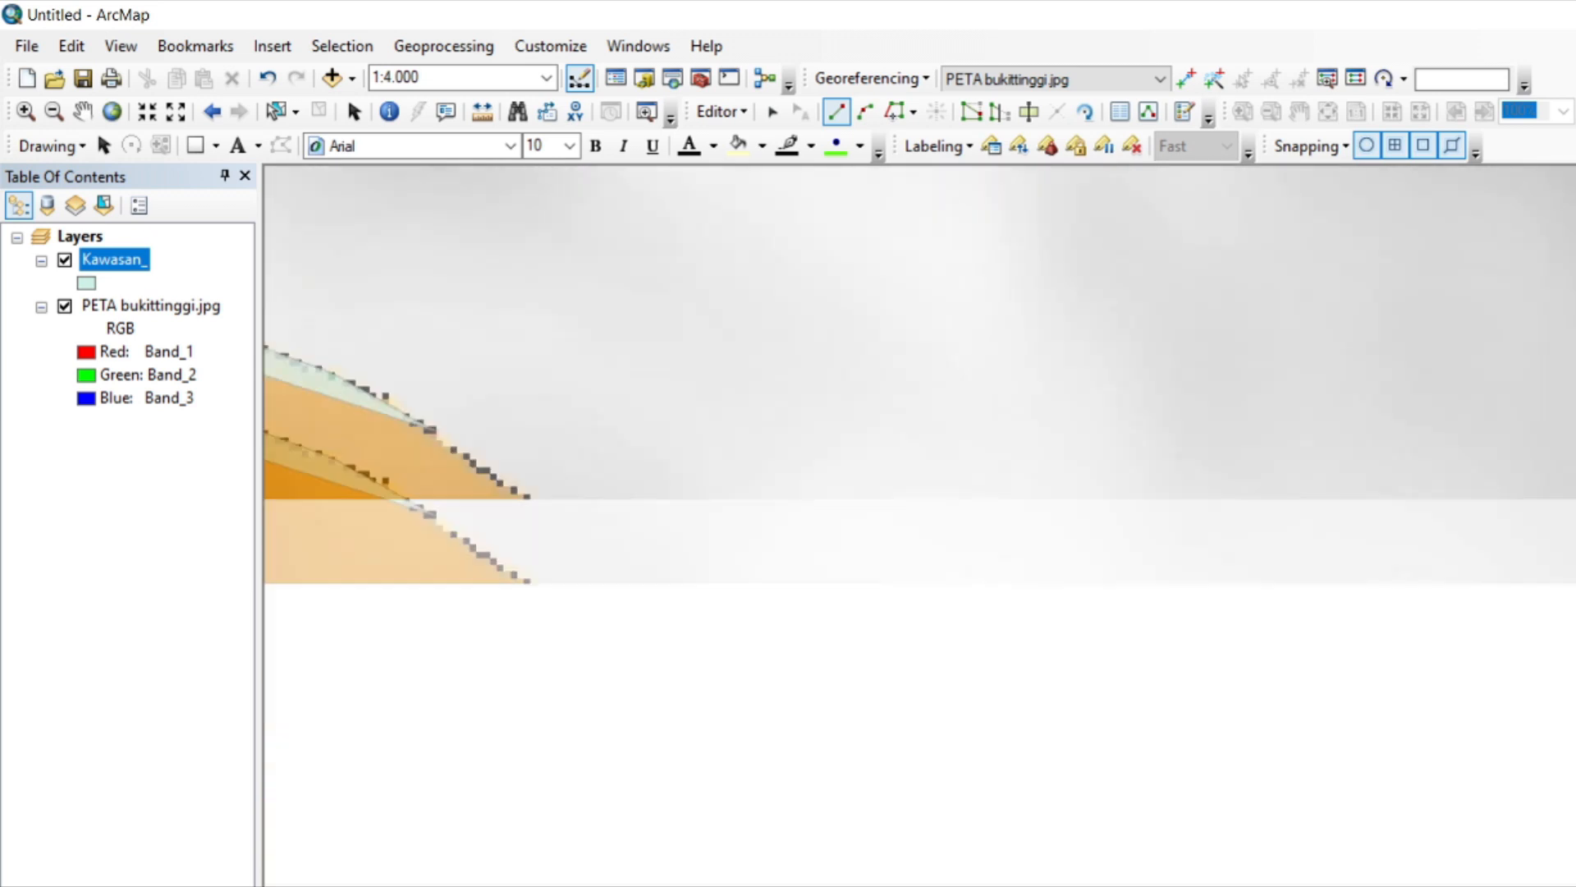
left_click(540, 508)
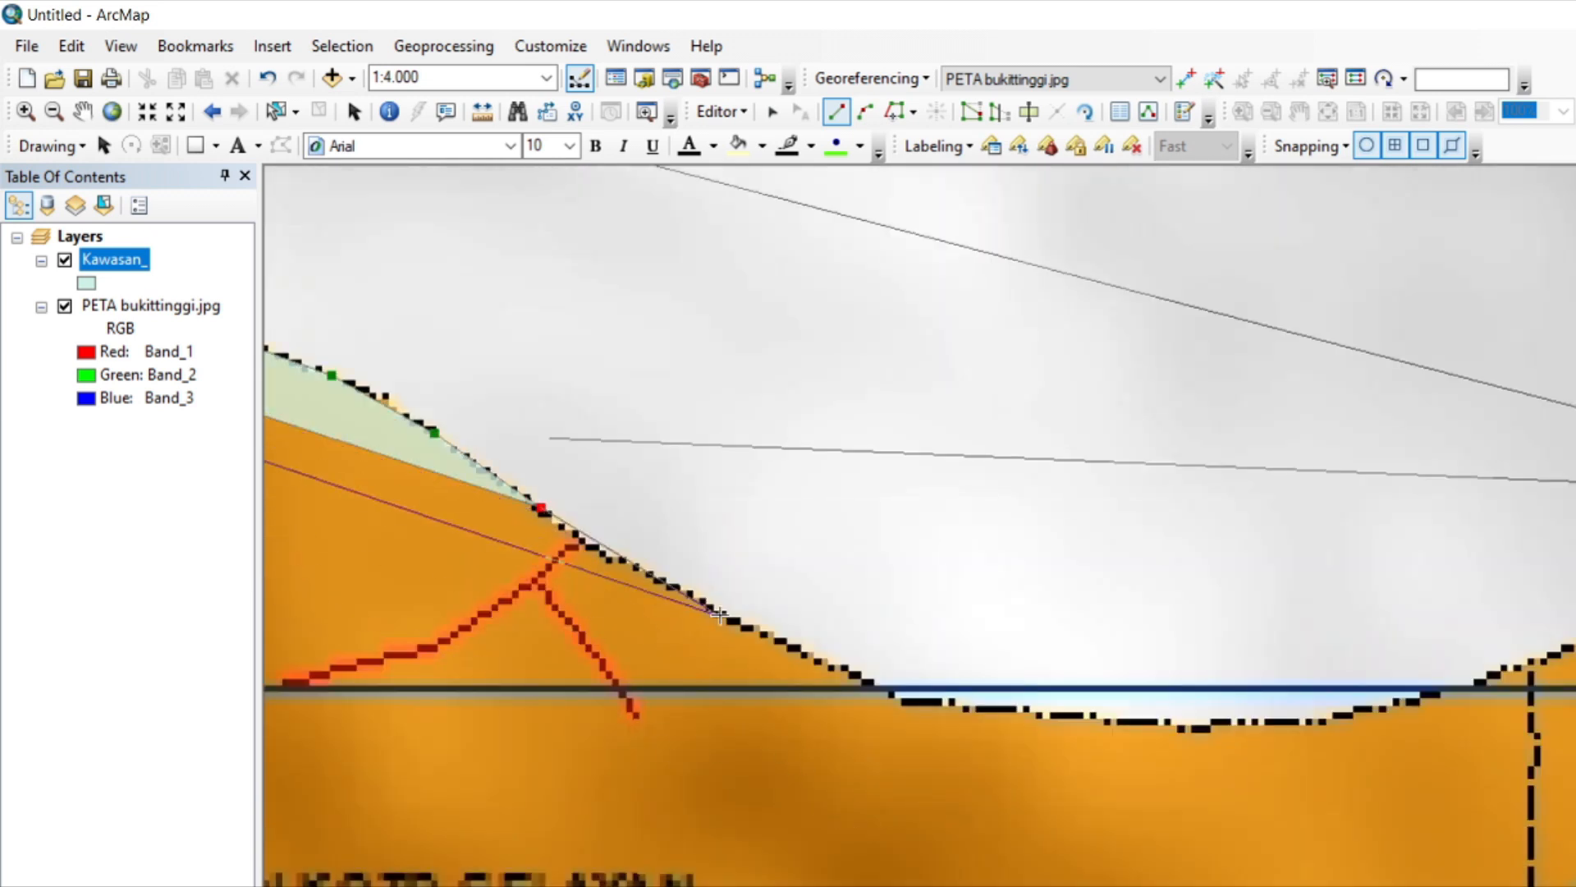
left_click(597, 549)
left_click(613, 561)
left_click(634, 566)
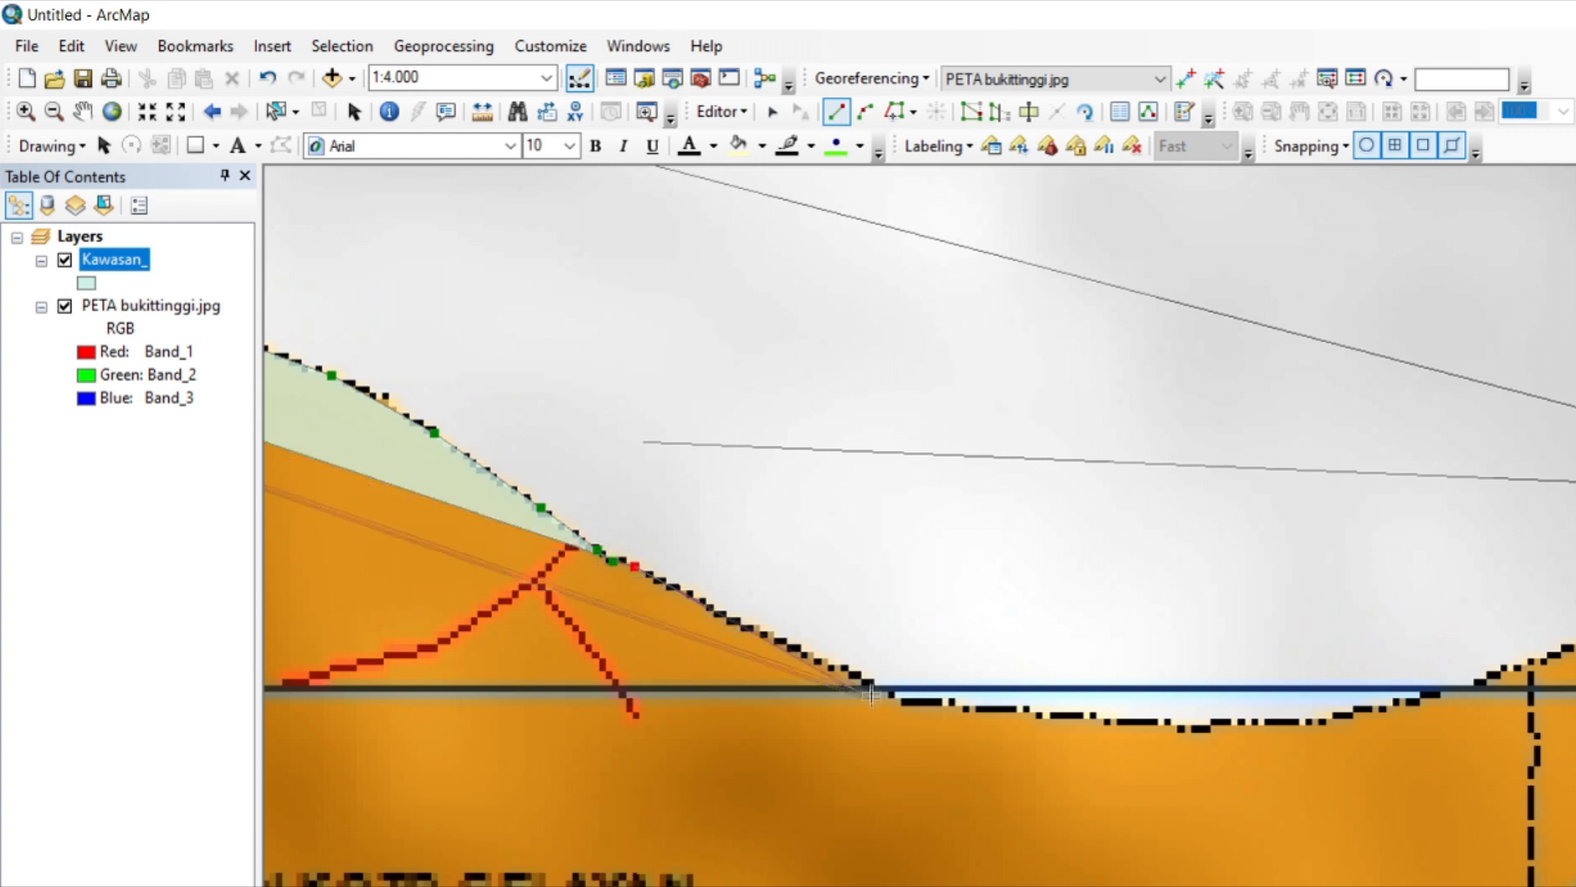
Trace the polygon through the shallow dip below the horizontal grid line and back up past the dashed internal boundary.
left_click(866, 681)
left_click(896, 698)
left_click(963, 706)
left_click(1063, 715)
left_click(1169, 722)
left_click(1204, 727)
left_click(1223, 719)
left_click(1297, 721)
left_click(1347, 714)
left_click(1389, 706)
left_click(1435, 694)
left_click(1502, 673)
left_click(1572, 650)
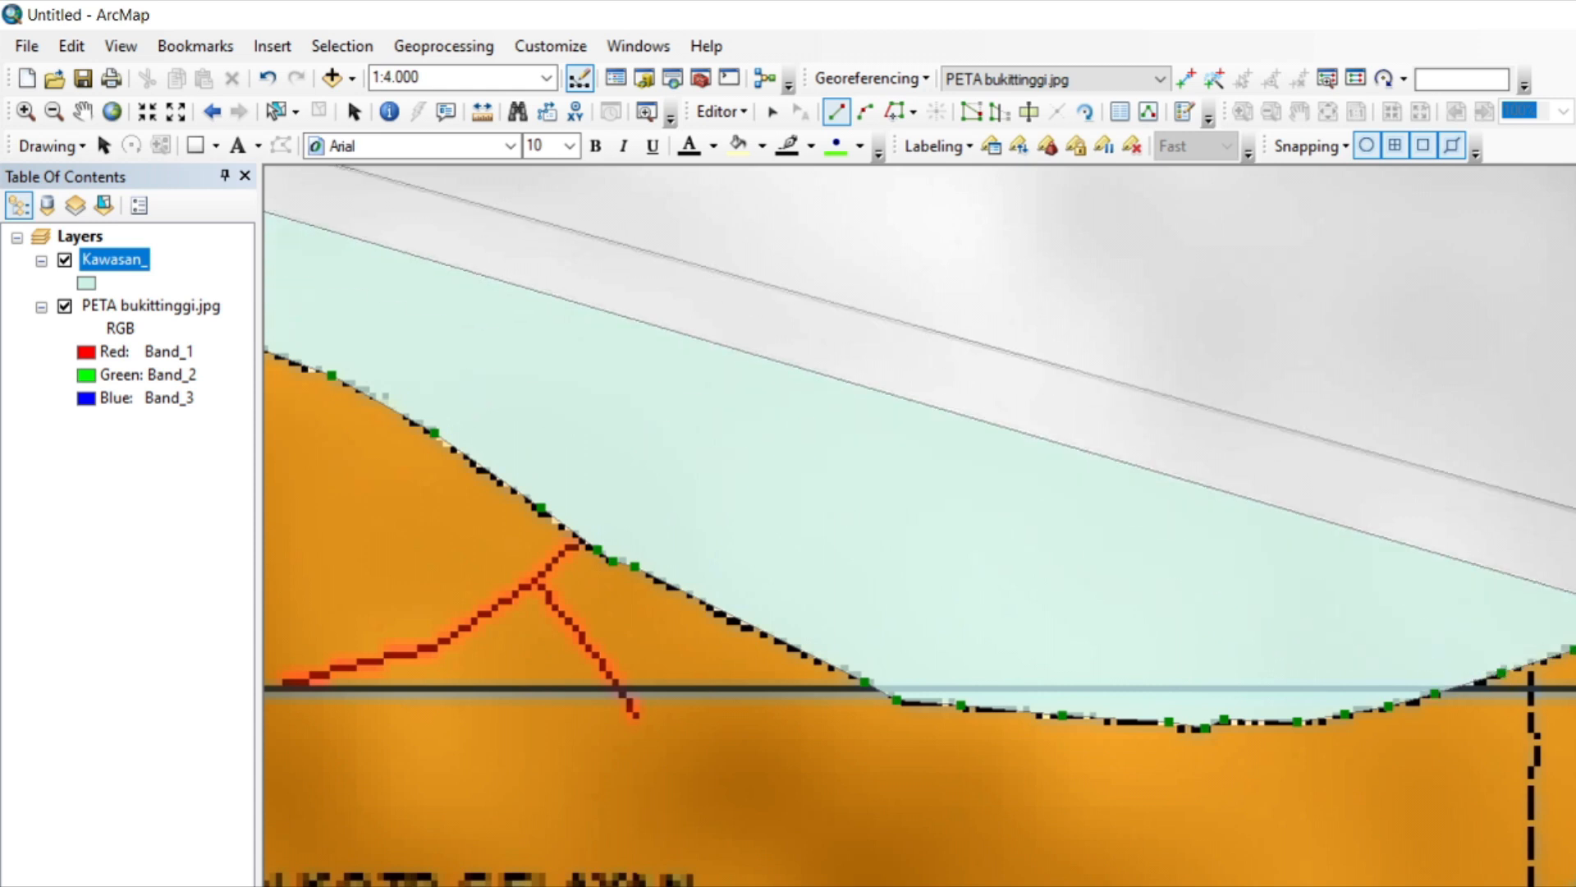
Trace the polygon over the rounded crest east of the third vertical grid line and down past the horizontal grid line.
key("Right")
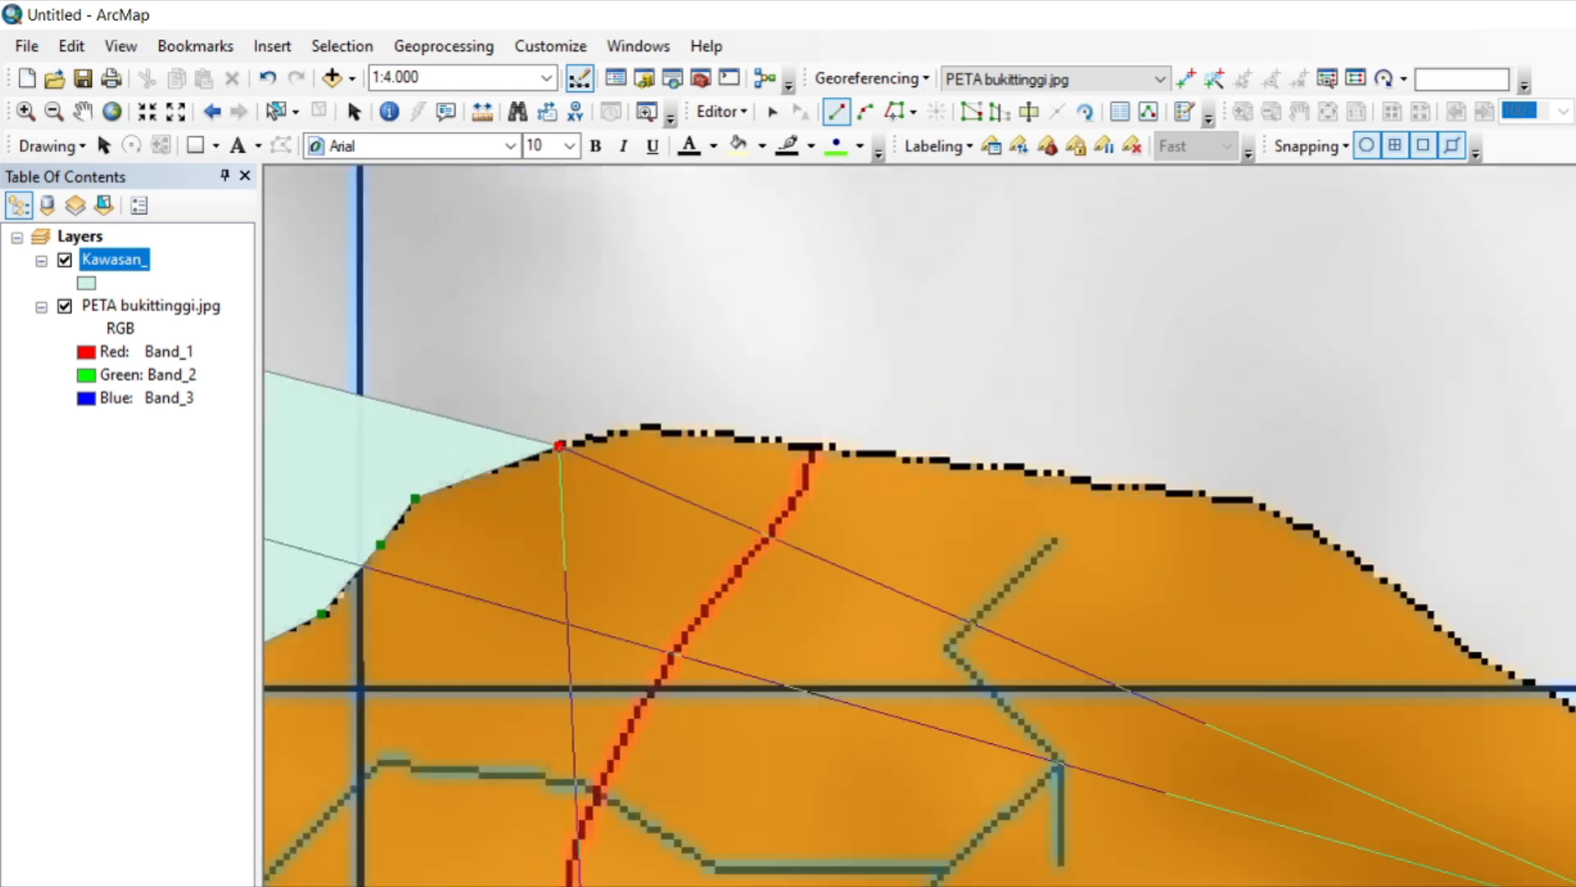
left_click(643, 427)
left_click(877, 452)
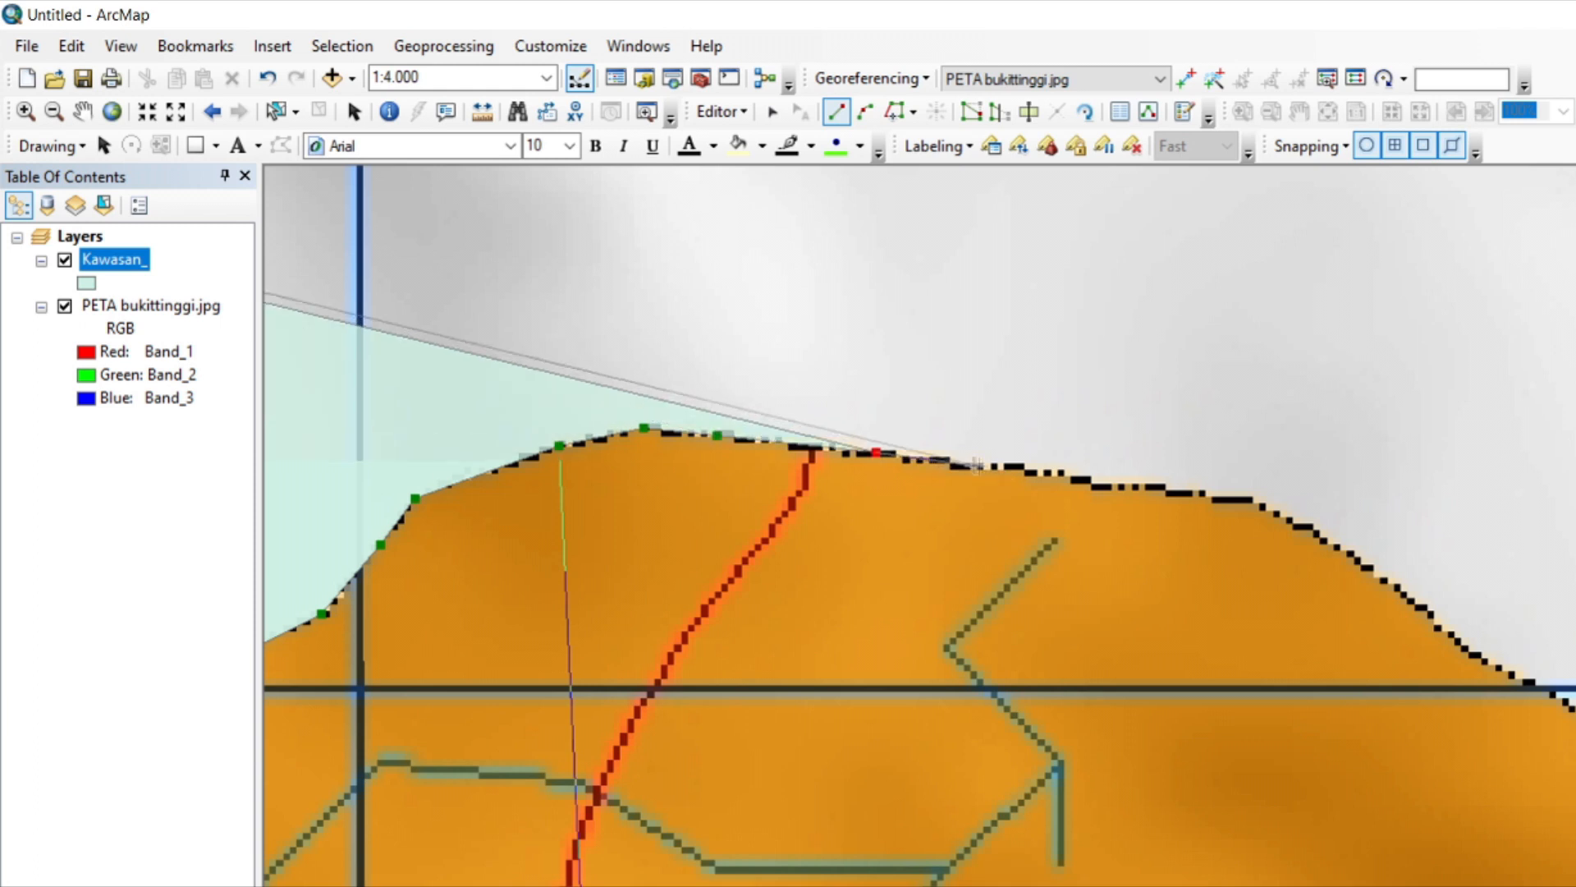
left_click(1259, 501)
left_click(1484, 660)
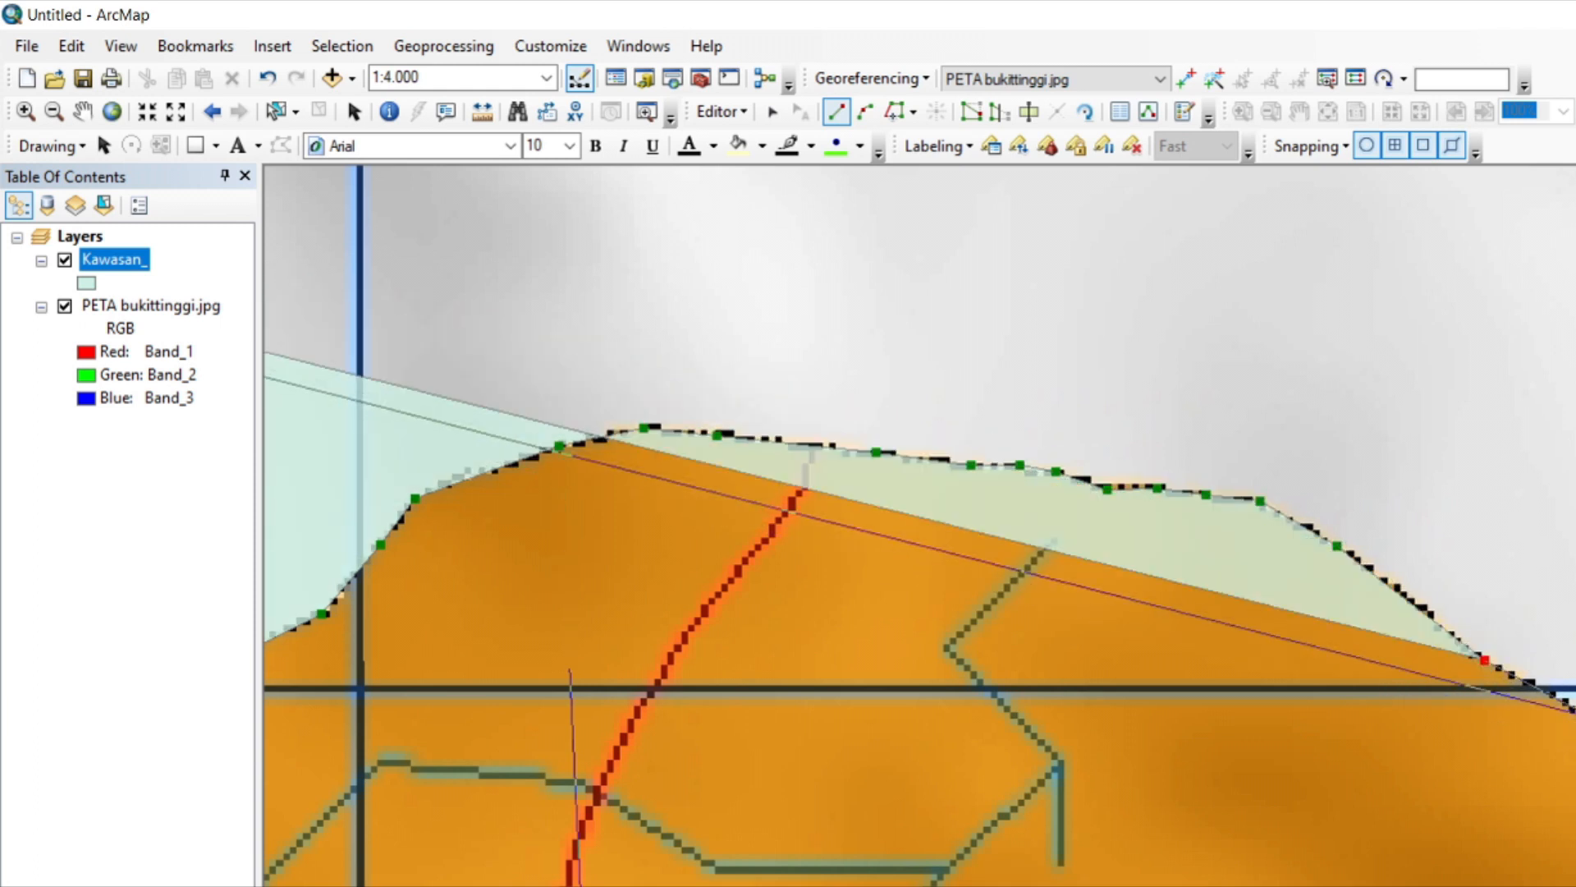
left_click(1575, 709)
left_click(1575, 767)
left_click(1575, 879)
Trace the polygon around the orange district's curved northeastern edge and southward along the steep boundary.
key("Right")
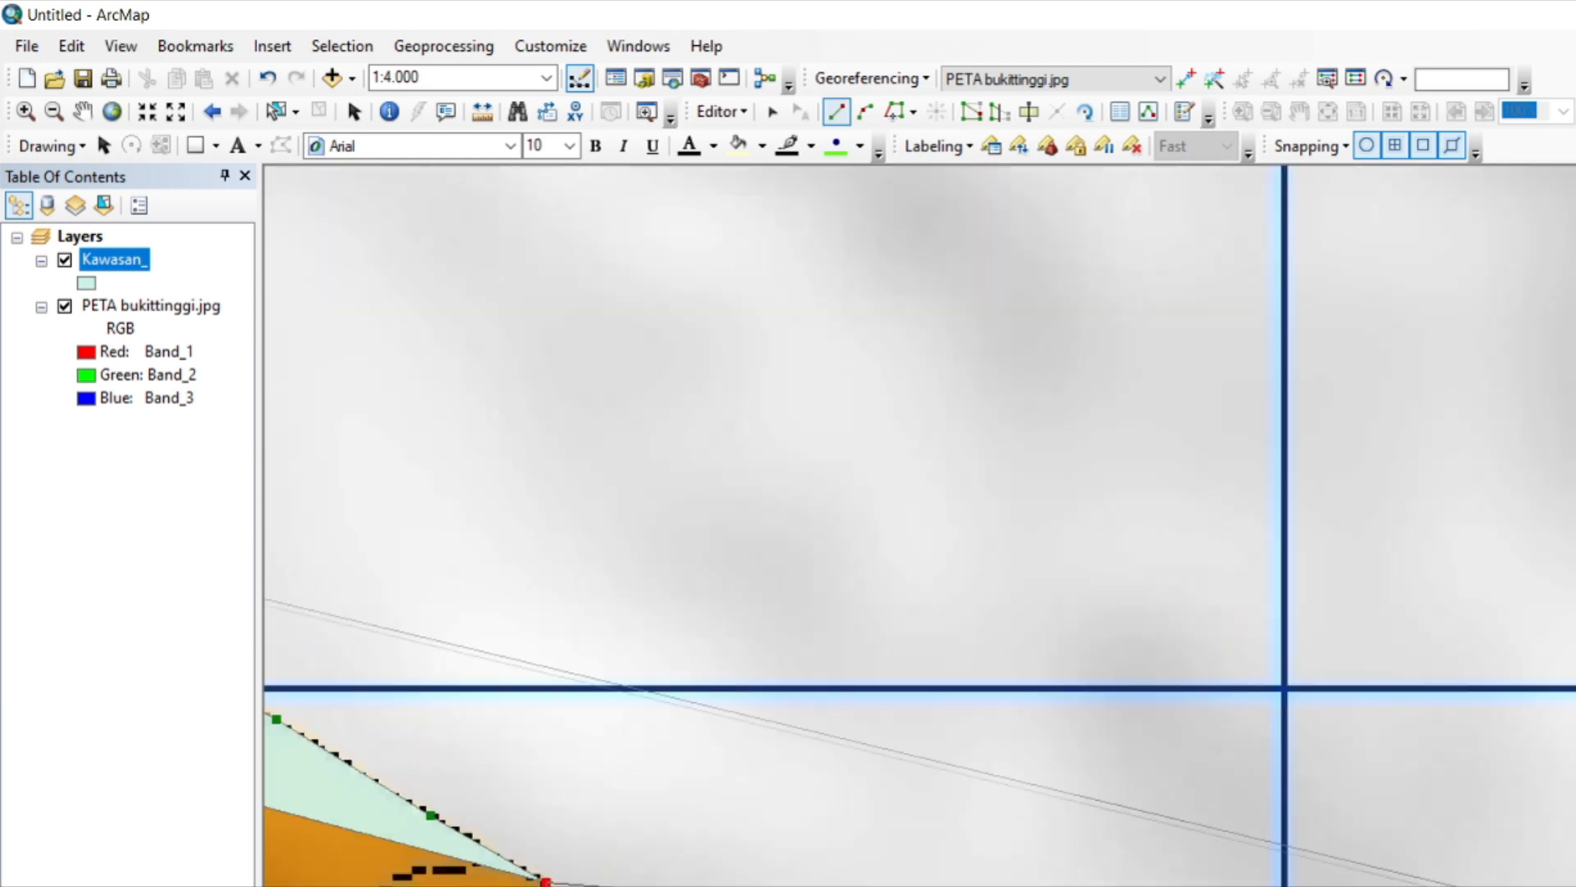
key("Down")
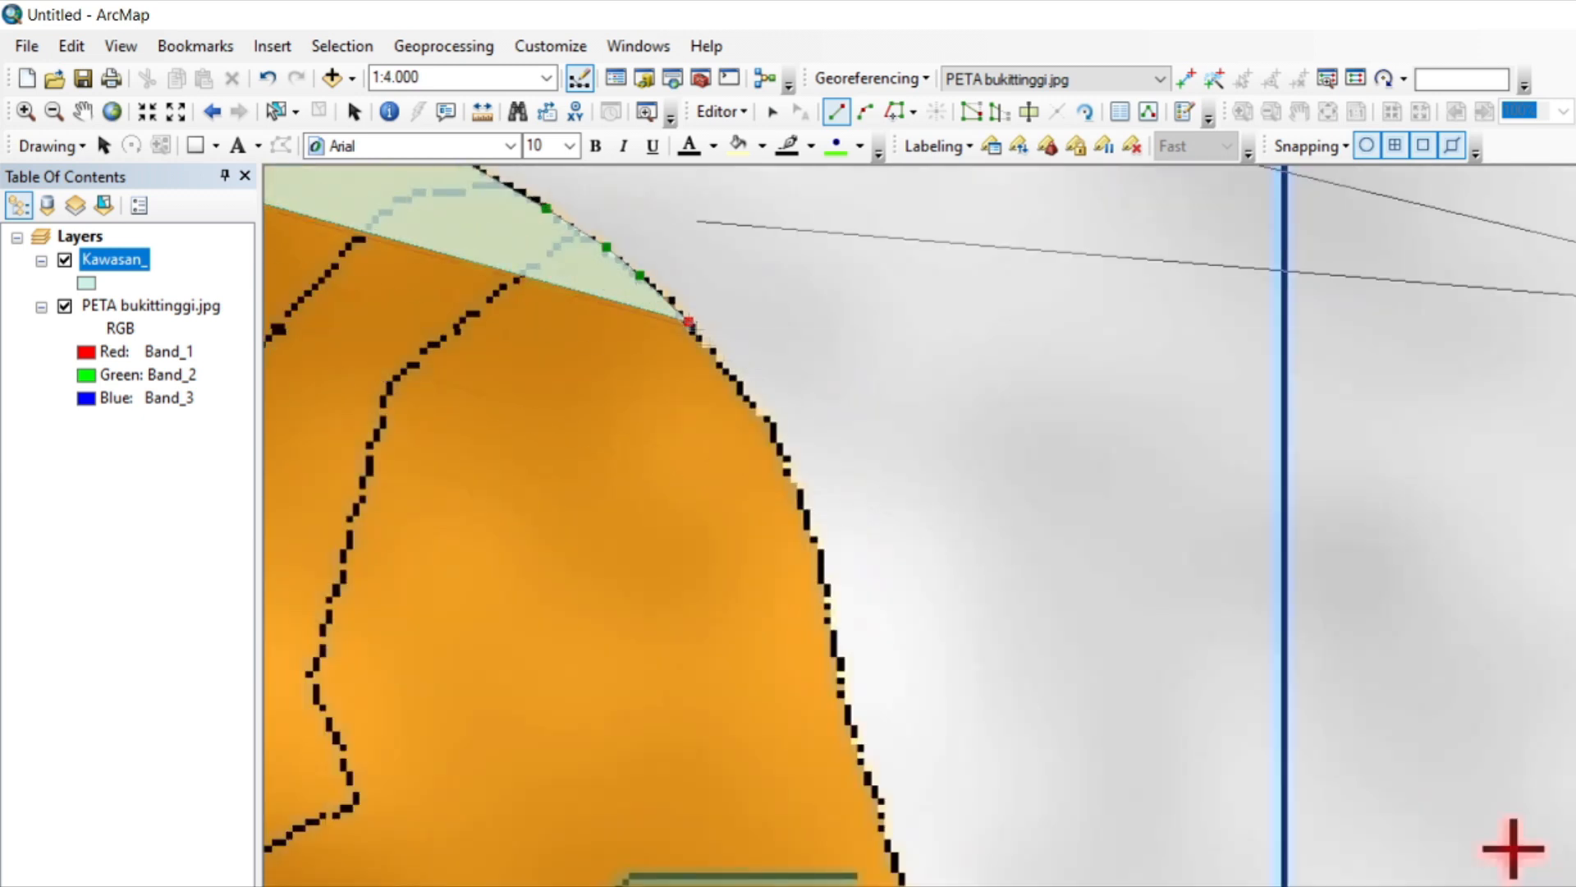
left_click(751, 400)
left_click(797, 487)
left_click(824, 566)
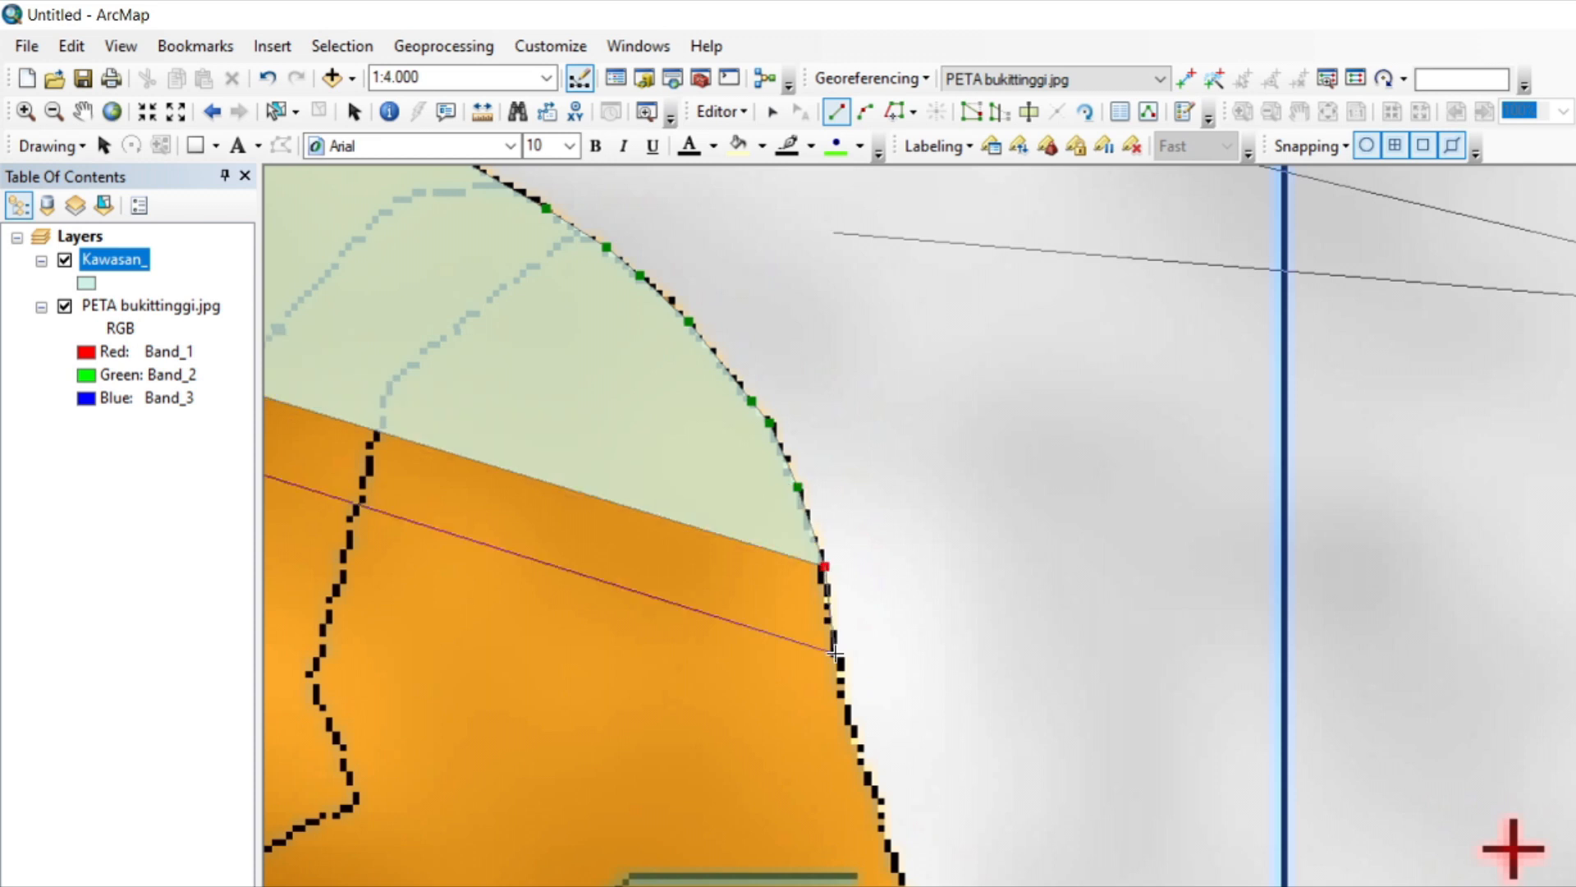
left_click(835, 653)
left_click(851, 728)
left_click(876, 801)
left_click(881, 834)
left_click(904, 878)
left_click(919, 886)
left_click(952, 886)
Trace the polygon southeast across the fourth vertical grid line to the end of the black-and-yellow road on the eastern edge.
key("Down")
key("Down")
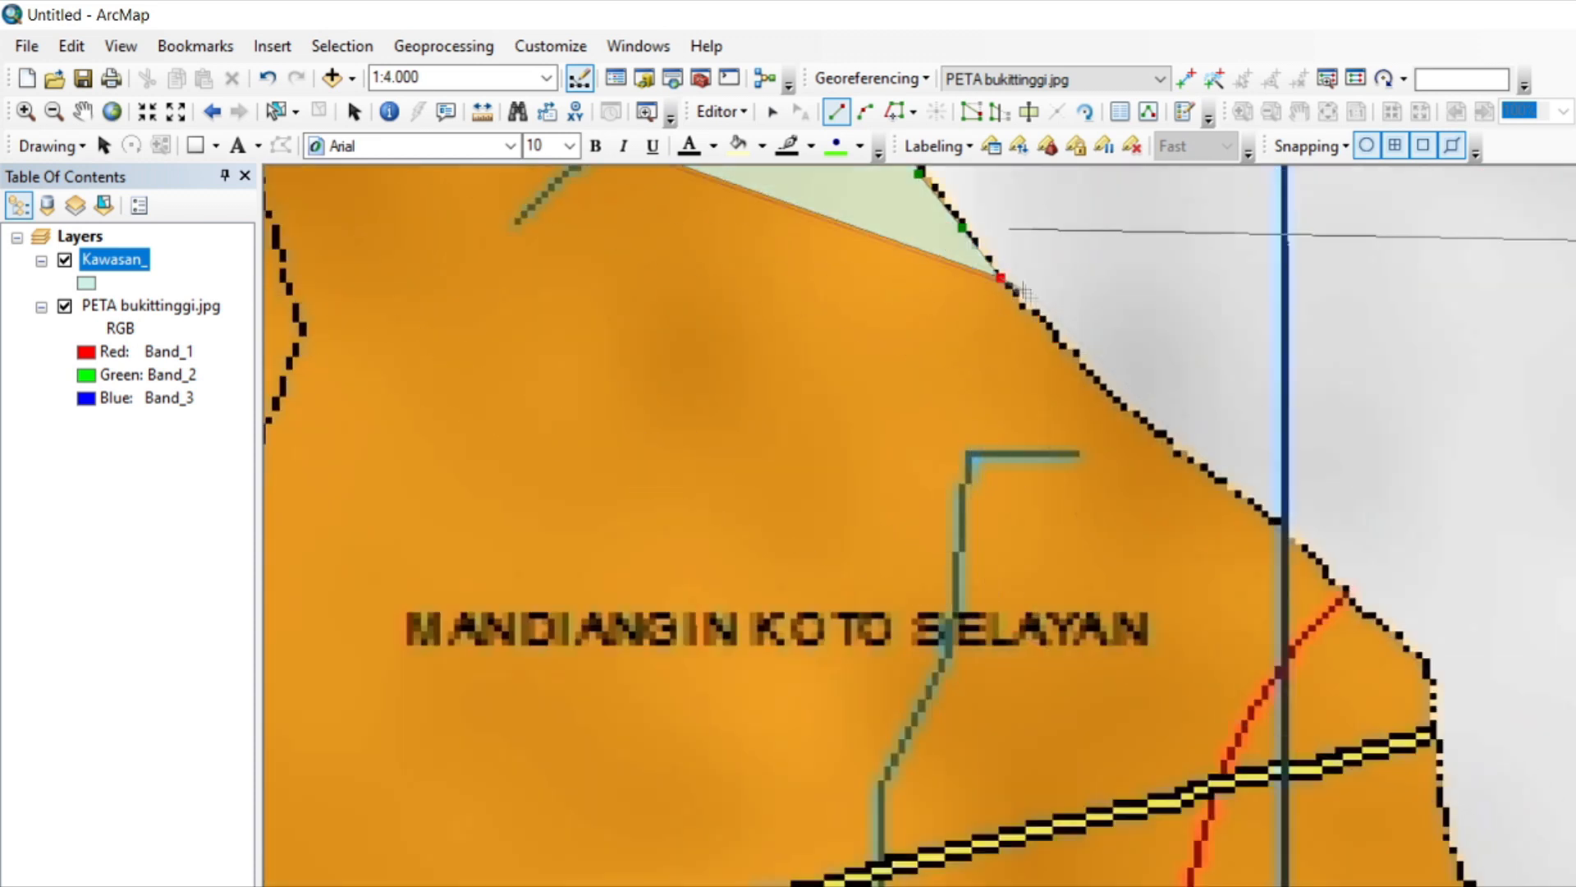
left_click(1060, 336)
left_click(1101, 382)
left_click(1200, 467)
left_click(1287, 530)
left_click(1326, 566)
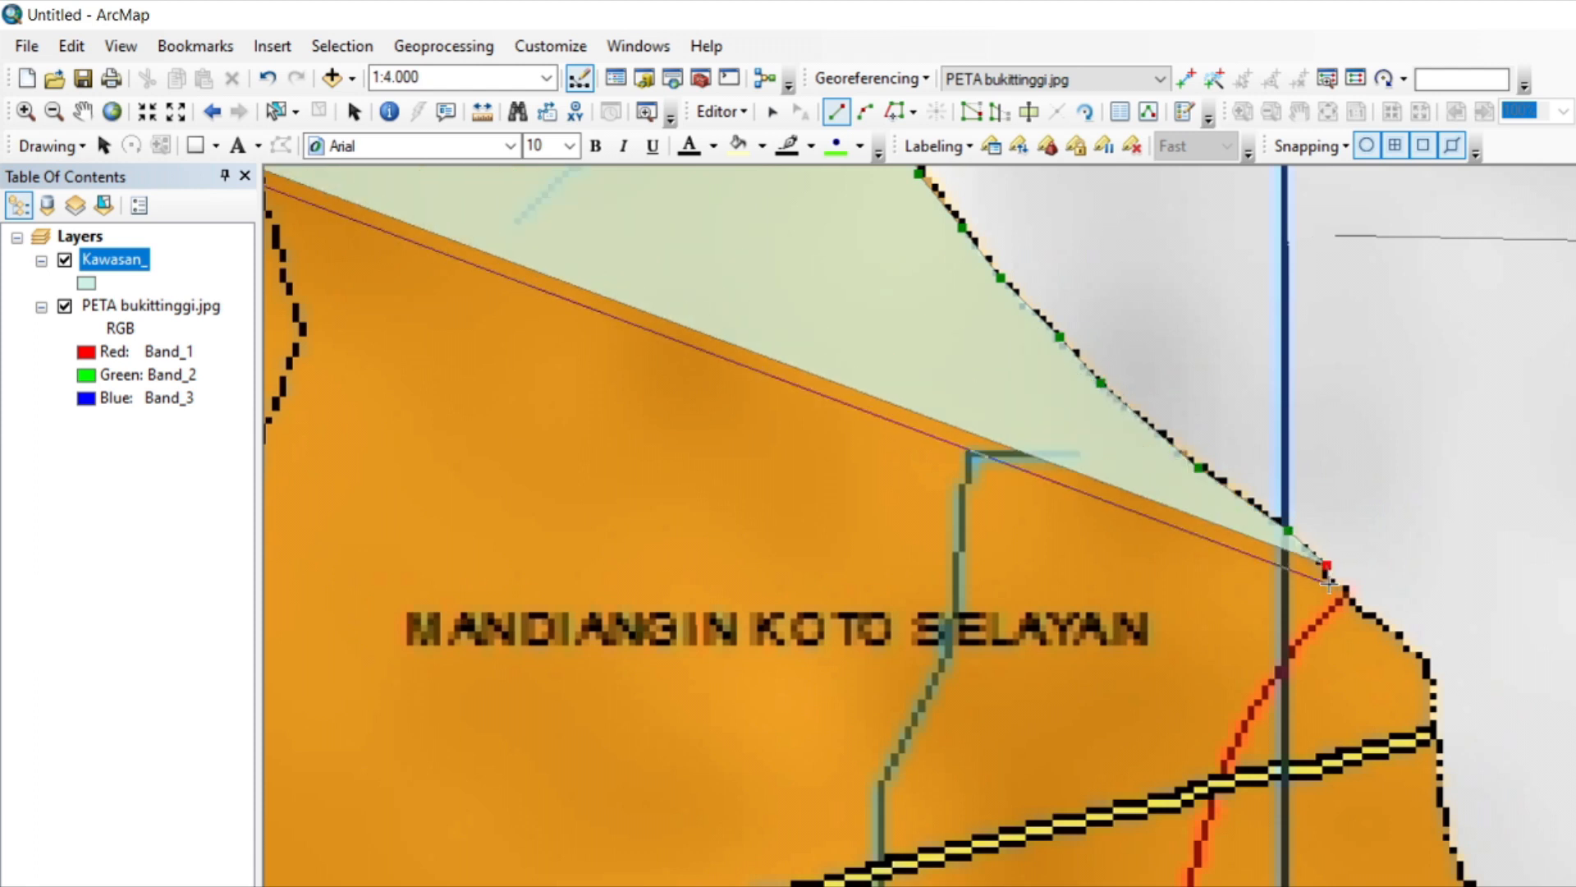
left_click(1339, 583)
left_click(1361, 608)
left_click(1390, 627)
left_click(1433, 667)
left_click(1433, 730)
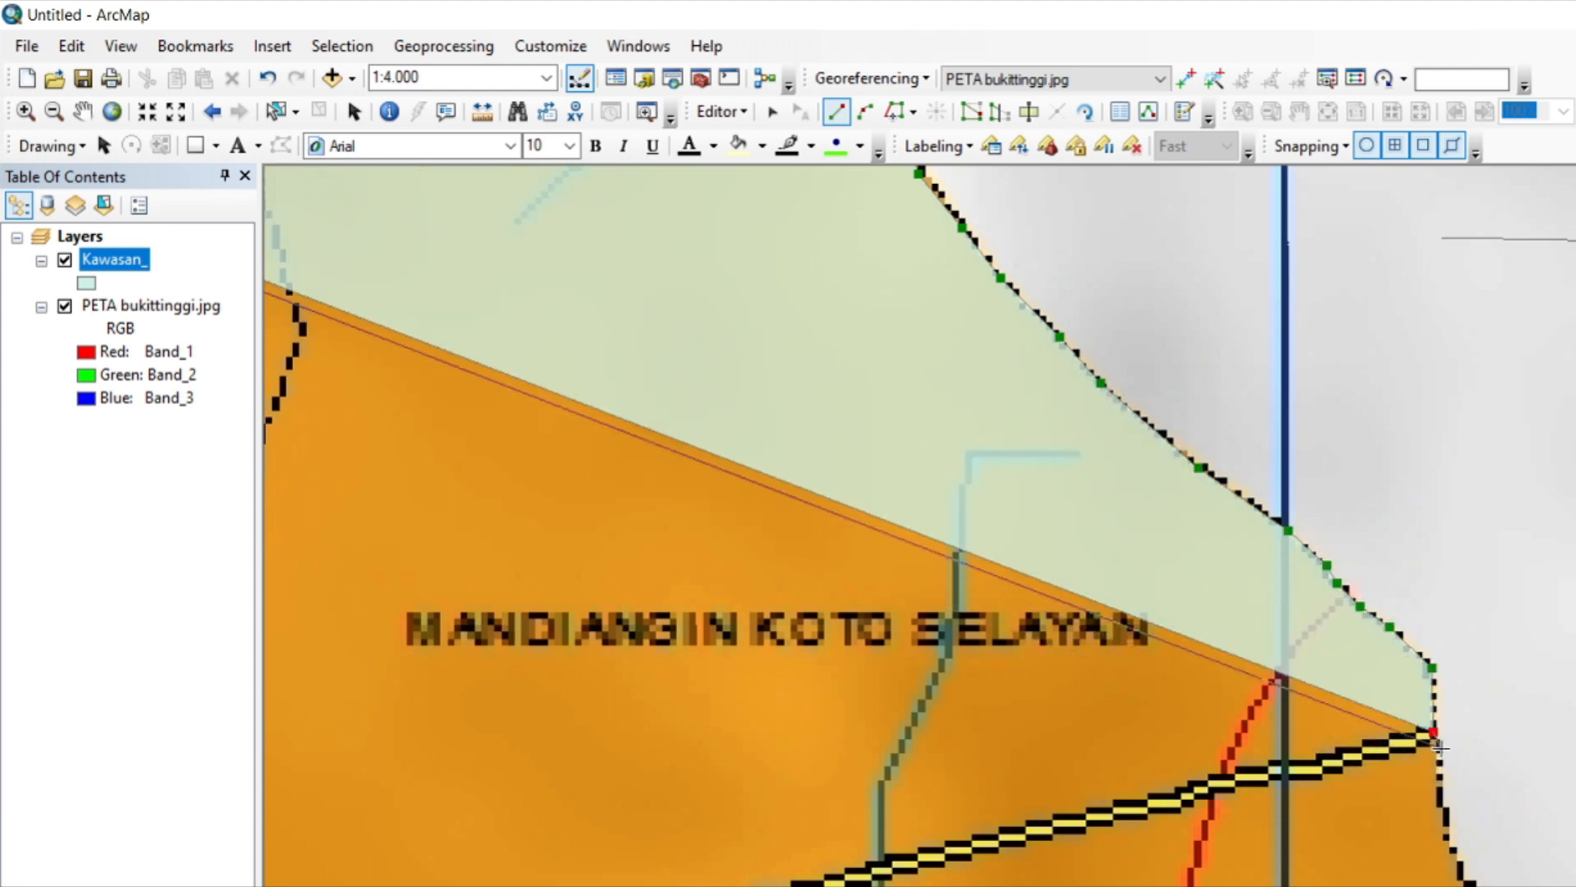
Trace the polygon south from the end of the black-and-yellow road along the orange district's steep eastern edge.
left_click(1443, 747)
left_click(1439, 809)
left_click(1449, 846)
left_click(1460, 865)
left_click(1469, 883)
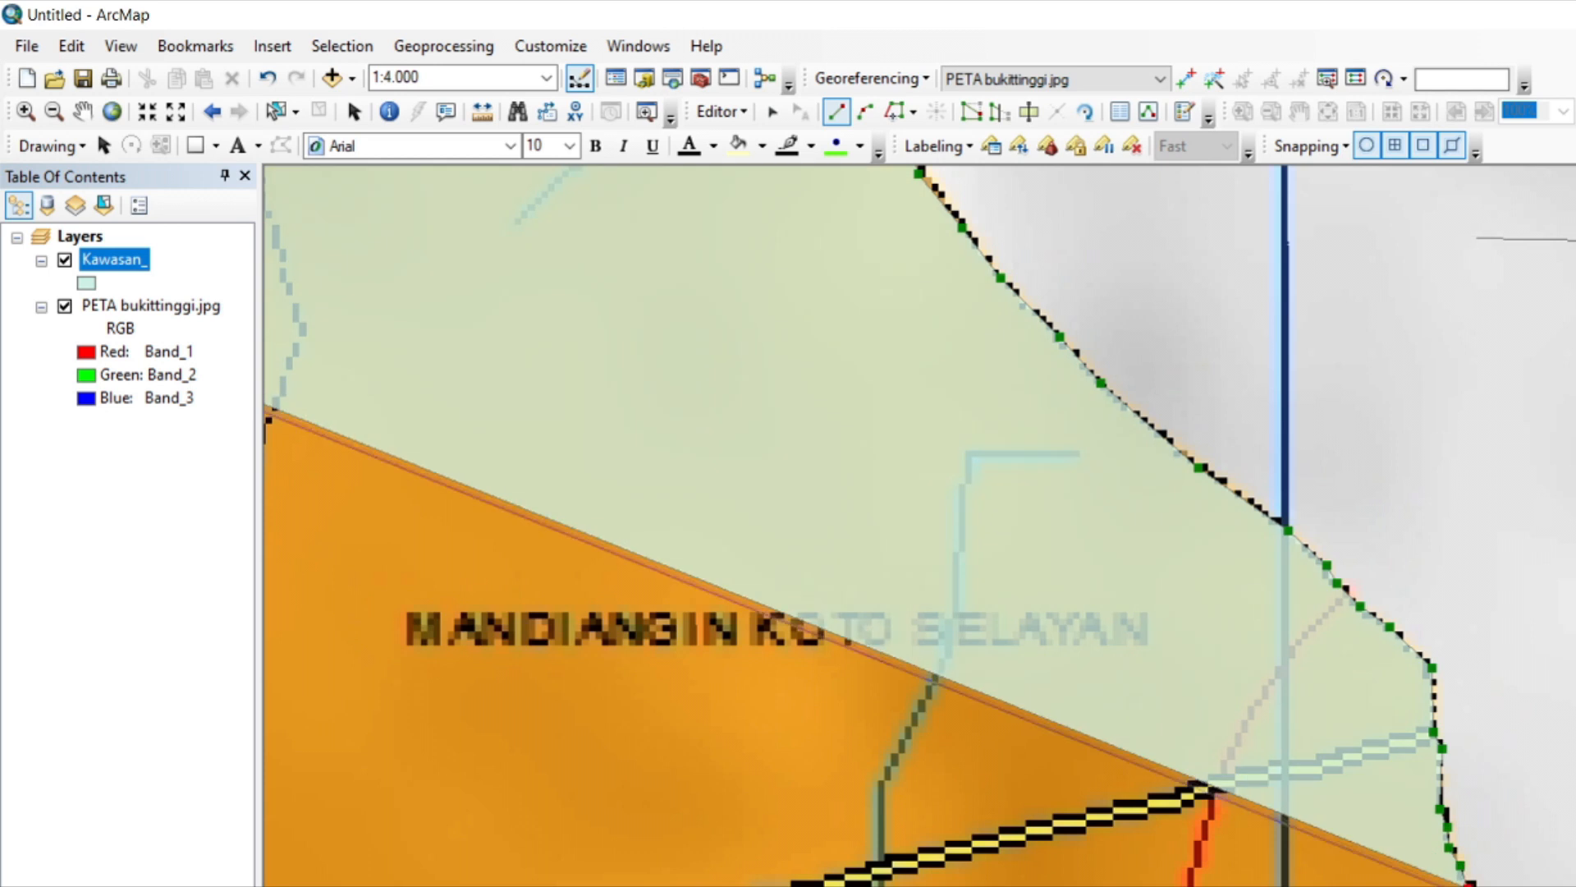
left_click(1486, 886)
left_click(1516, 886)
left_click(1538, 886)
Trace the polygon around the indented eastern edge and past the end of the dashed internal boundary above the horizontal grid line.
key("Down")
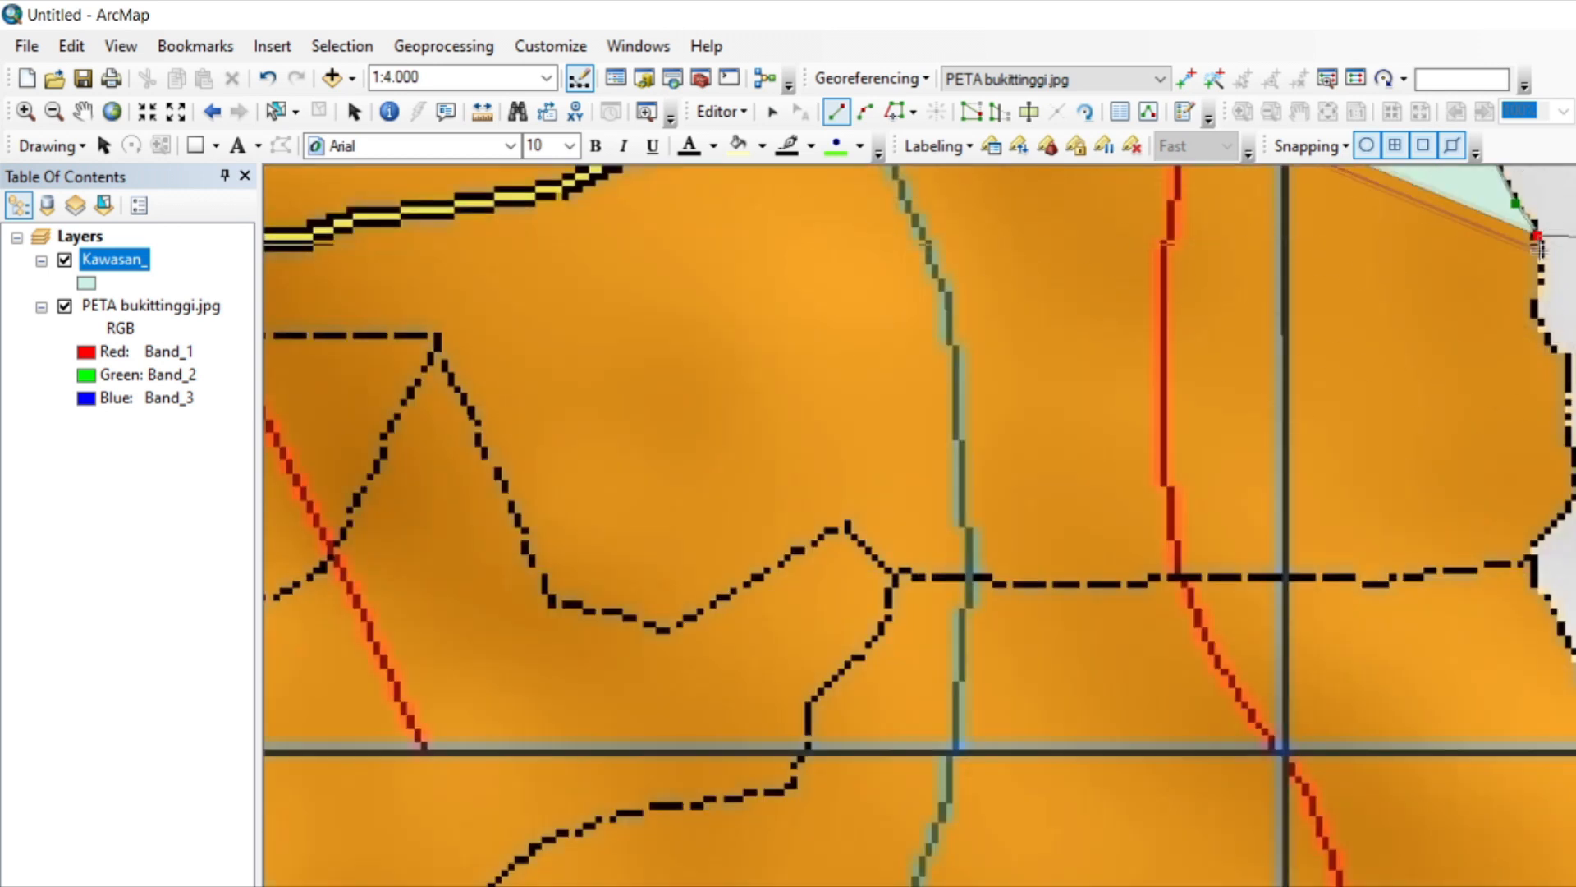
left_click(1541, 282)
left_click(1531, 301)
left_click(1537, 320)
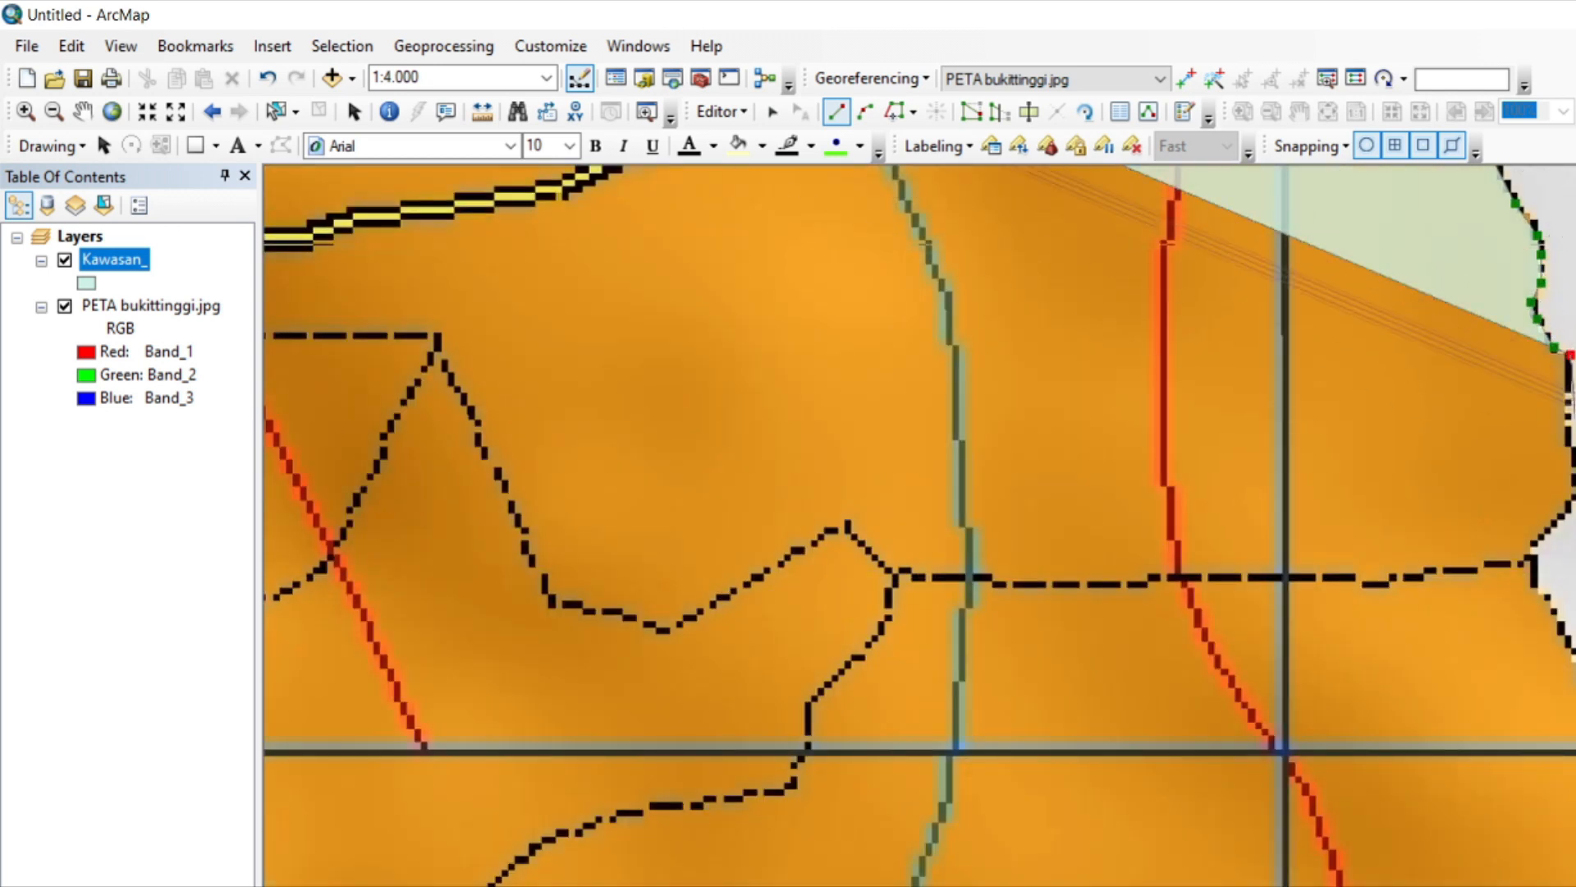
left_click(1568, 435)
left_click(1574, 450)
left_click(1574, 501)
left_click(1528, 551)
left_click(1533, 580)
left_click(1557, 614)
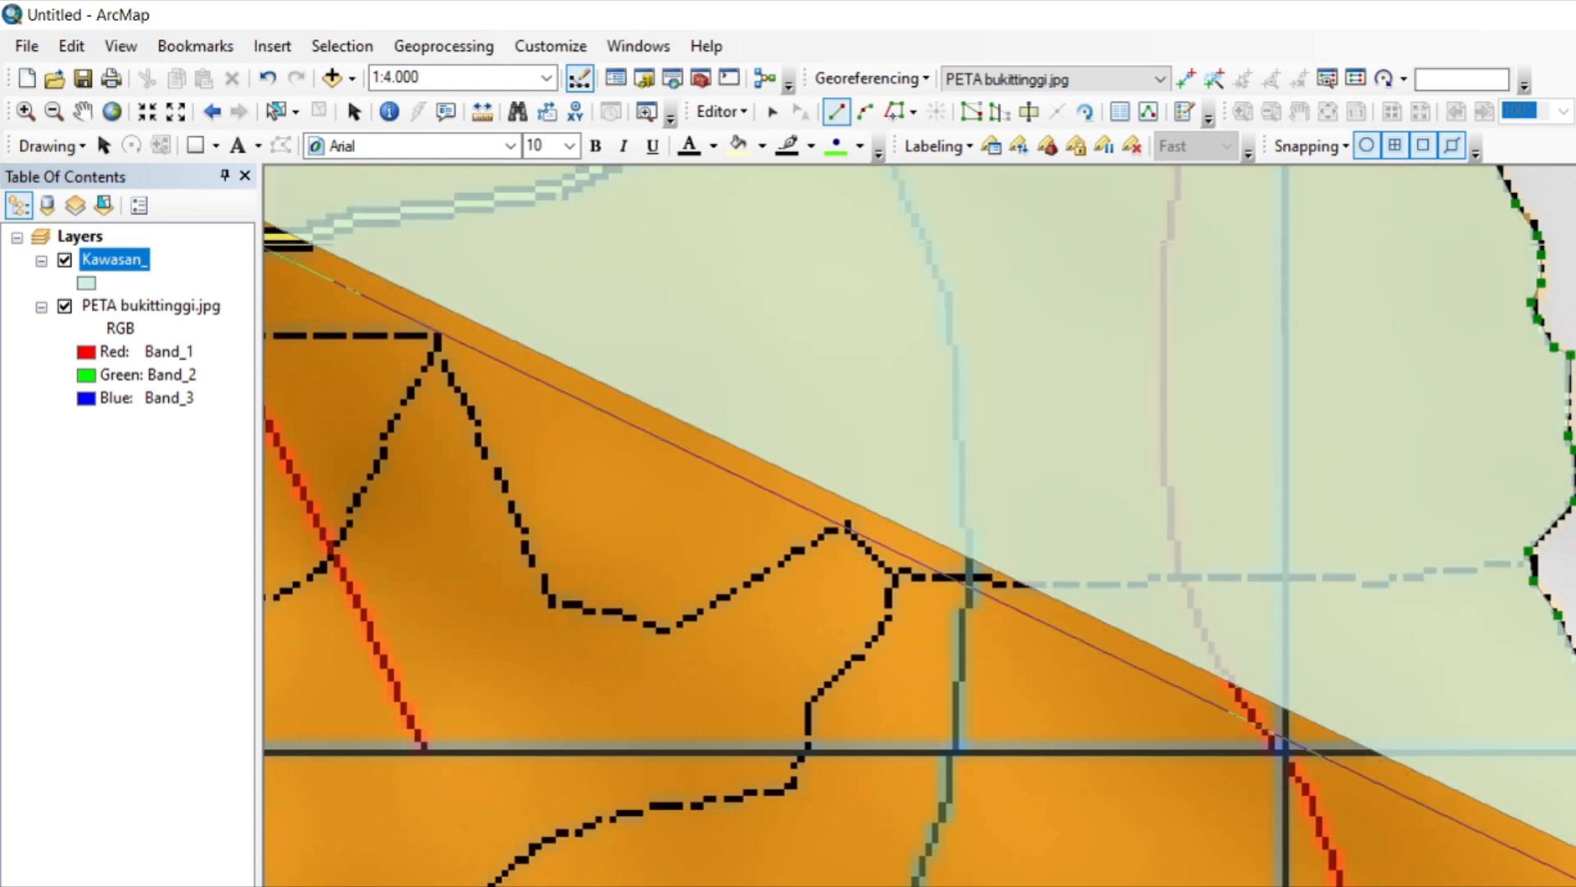
Trace the polygon down the green district's straight eastern edge, past the AUR BIRUGO TIGO BALEH label.
key("Down")
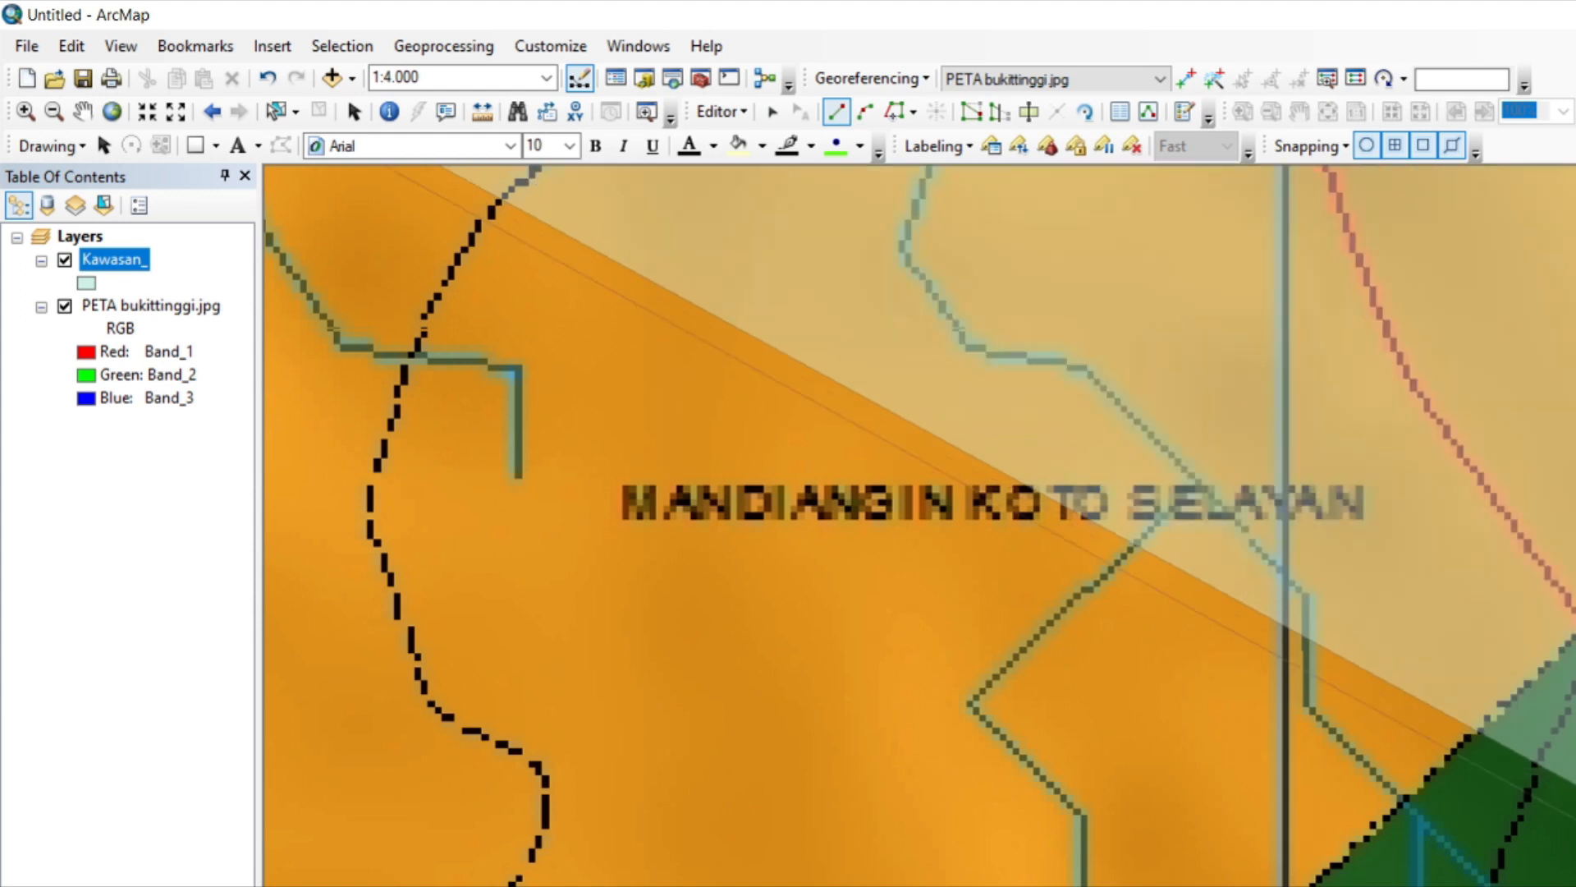
key("Down")
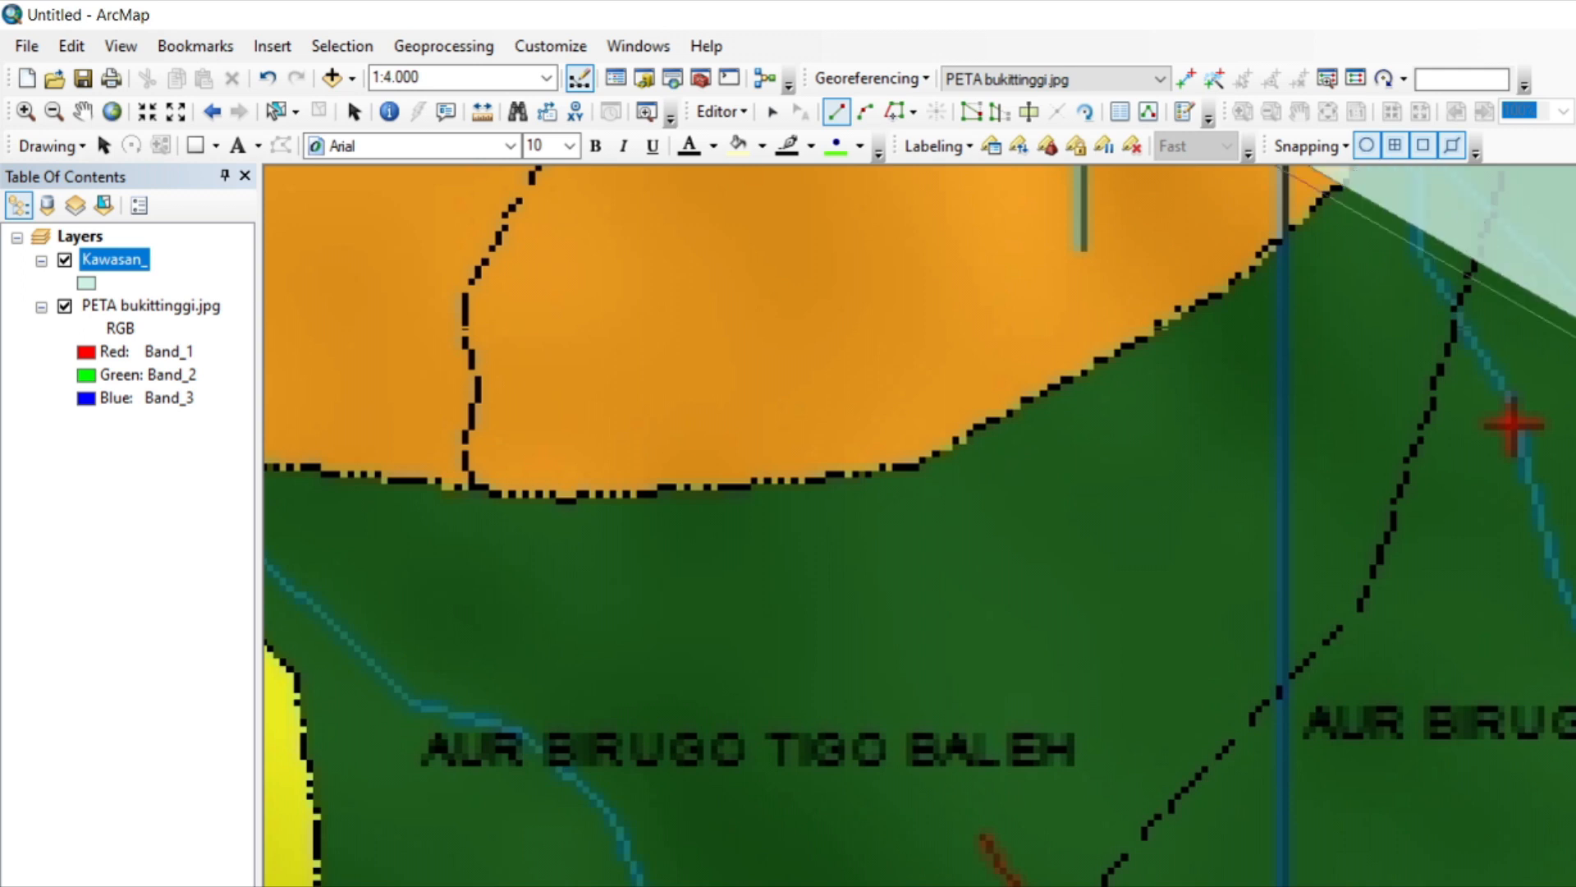
key("Right")
left_click(861, 758)
left_click(871, 783)
left_click(890, 807)
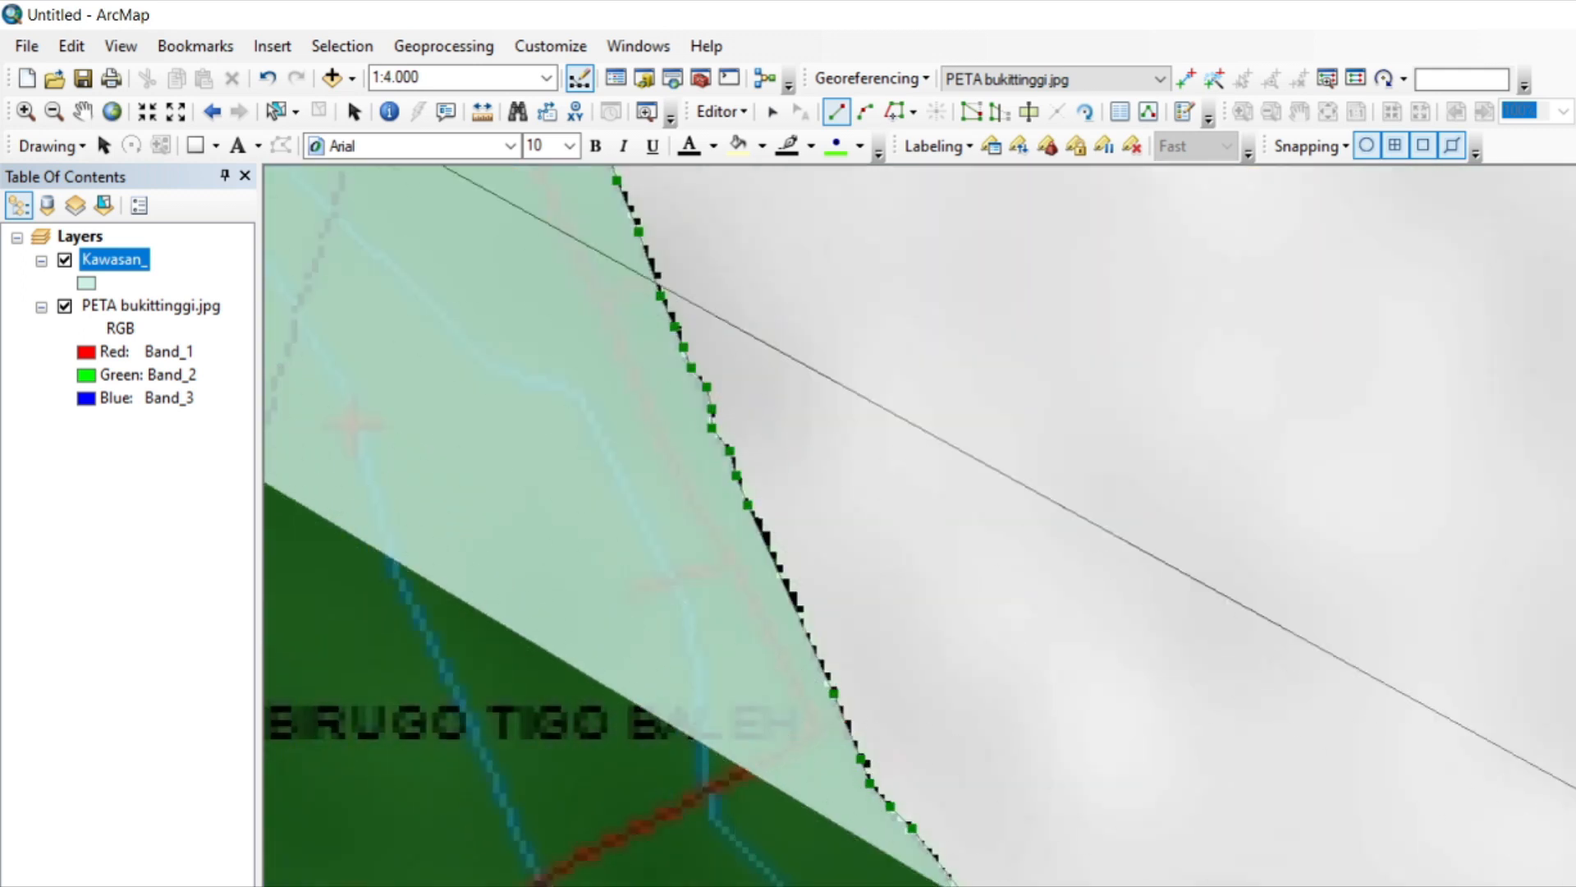
Trace the polygon southeast along the green district's edge, past the eastern end of the dashed internal boundary.
key("Down")
left_click(970, 314)
left_click(982, 329)
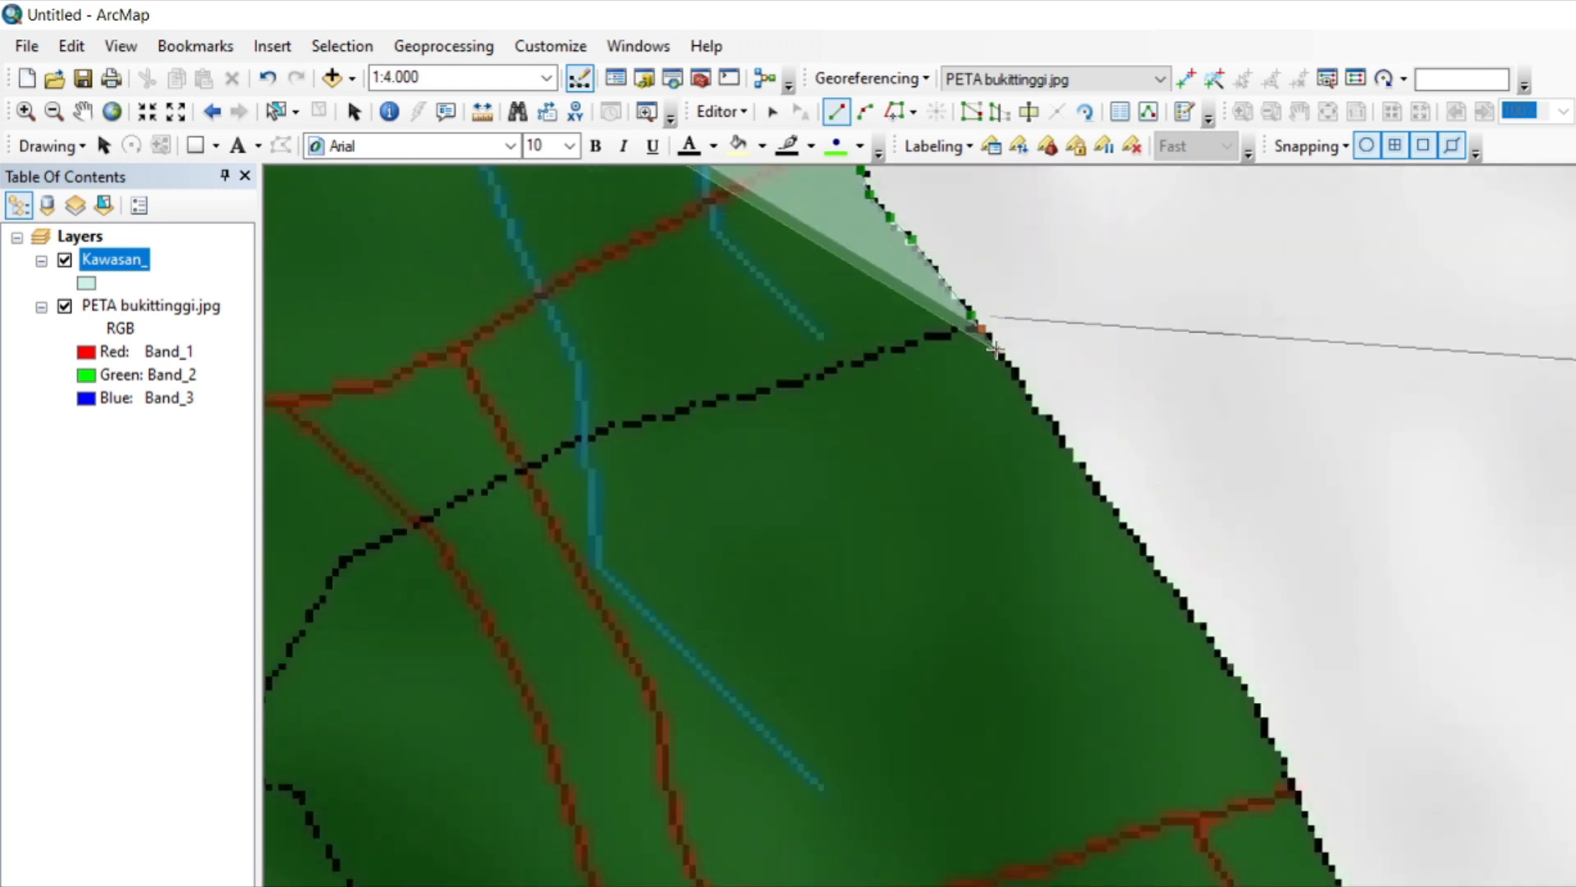
left_click(998, 351)
left_click(1026, 394)
left_click(1074, 454)
Trace the polygon along the green district's eastern edge southeast to the end of the red road.
left_click(1100, 494)
left_click(1149, 555)
left_click(1171, 588)
left_click(1196, 621)
left_click(1245, 688)
left_click(1268, 716)
left_click(1273, 743)
left_click(1292, 779)
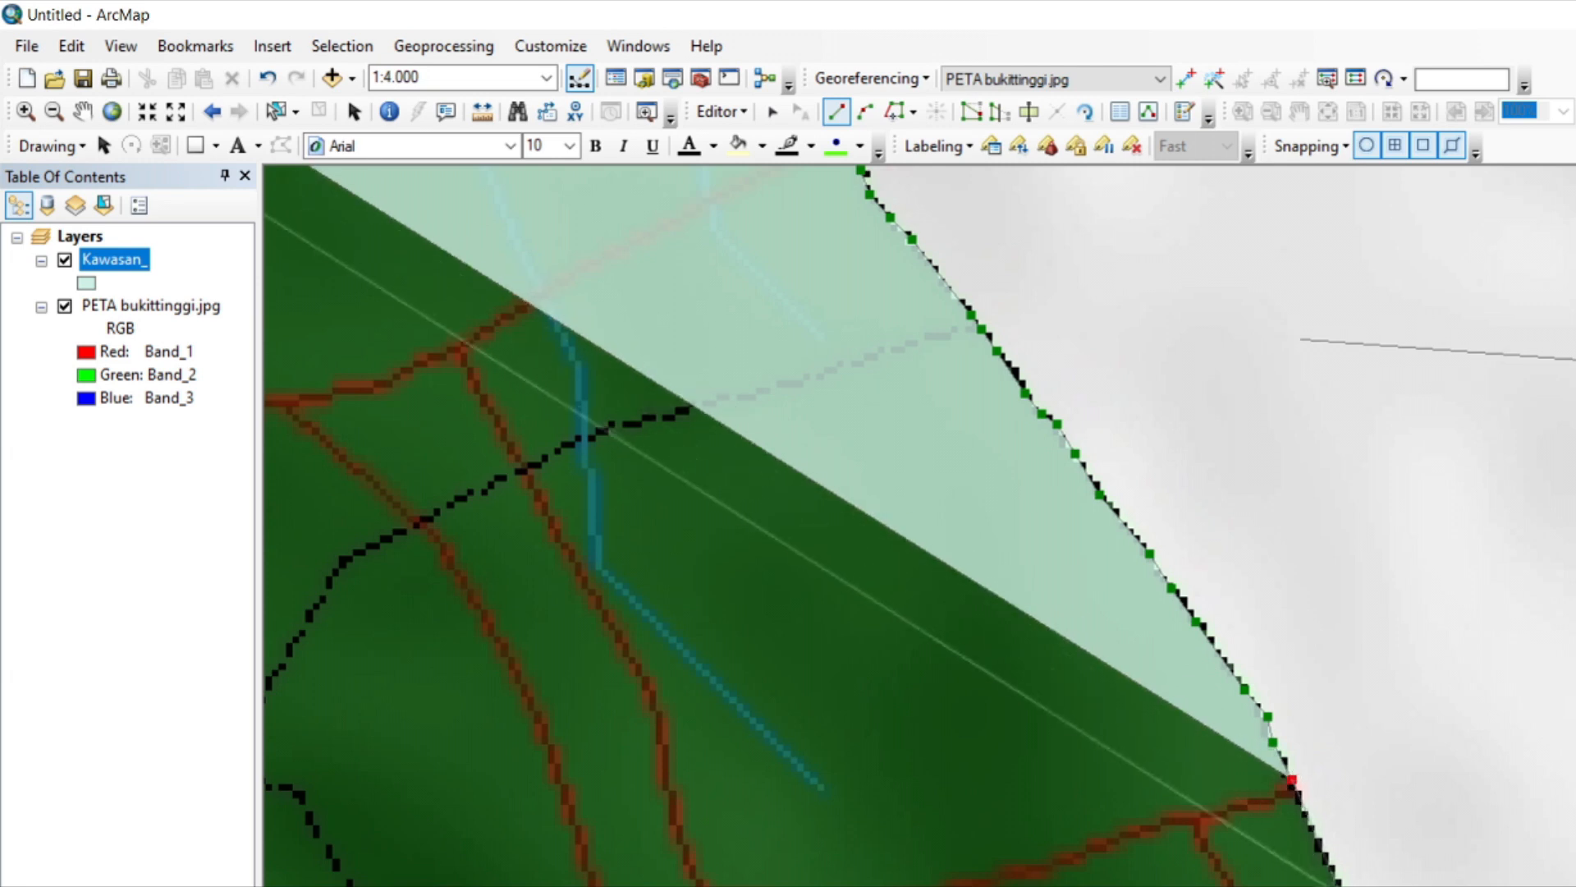
Trace the polygon across the horizontal grid line and down the edge east of the AUR BIRUGO TIGO BALEH label.
left_click_drag(1347, 881, 1335, 176)
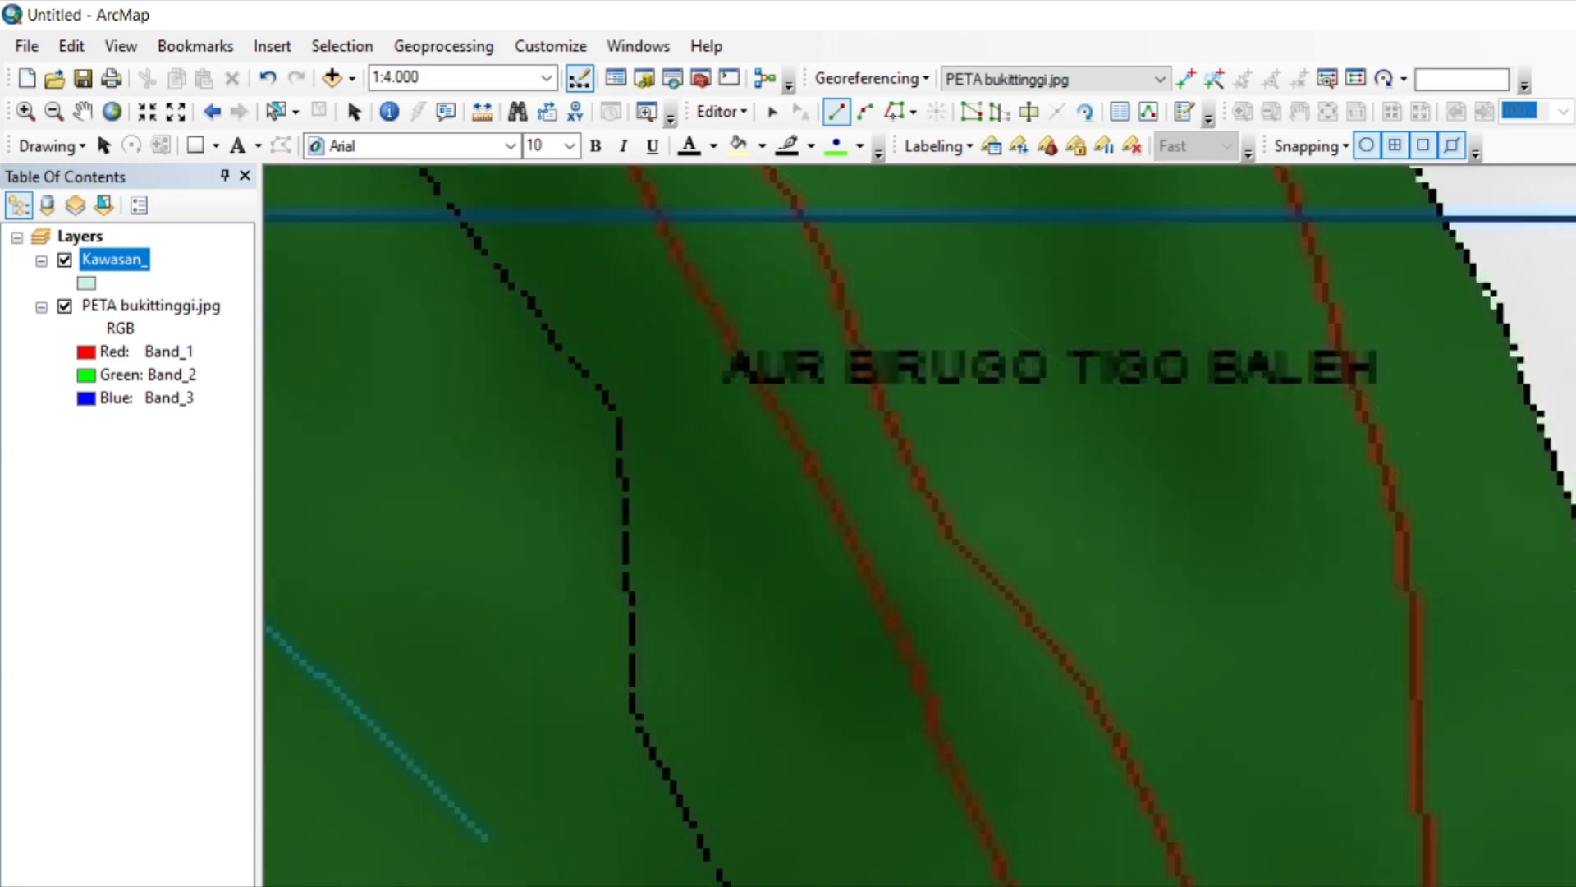
left_click(1525, 384)
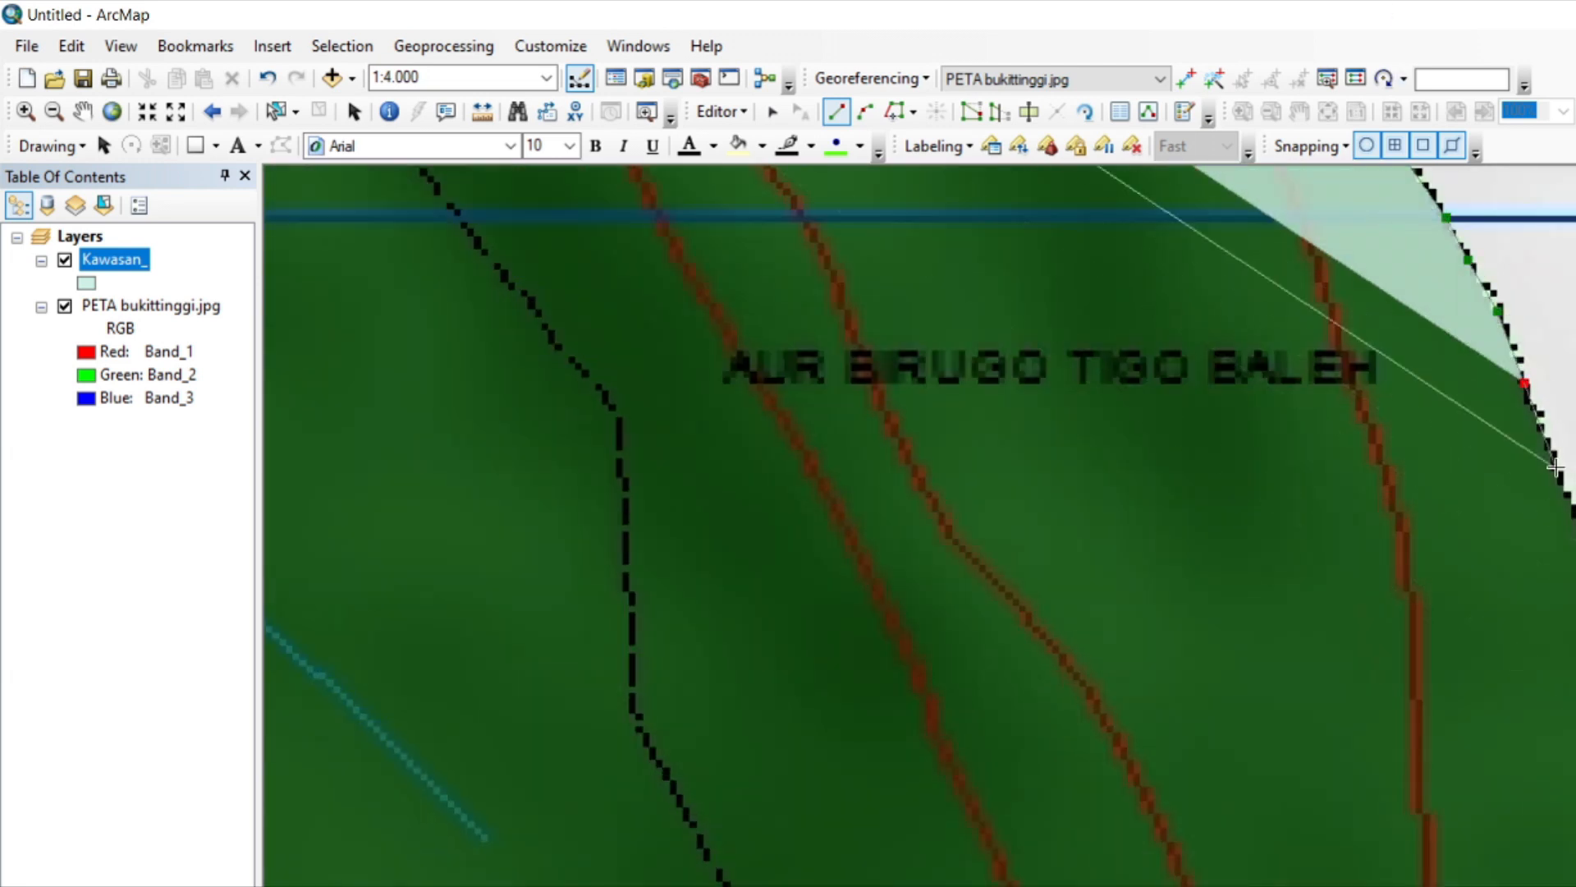
left_click(1557, 469)
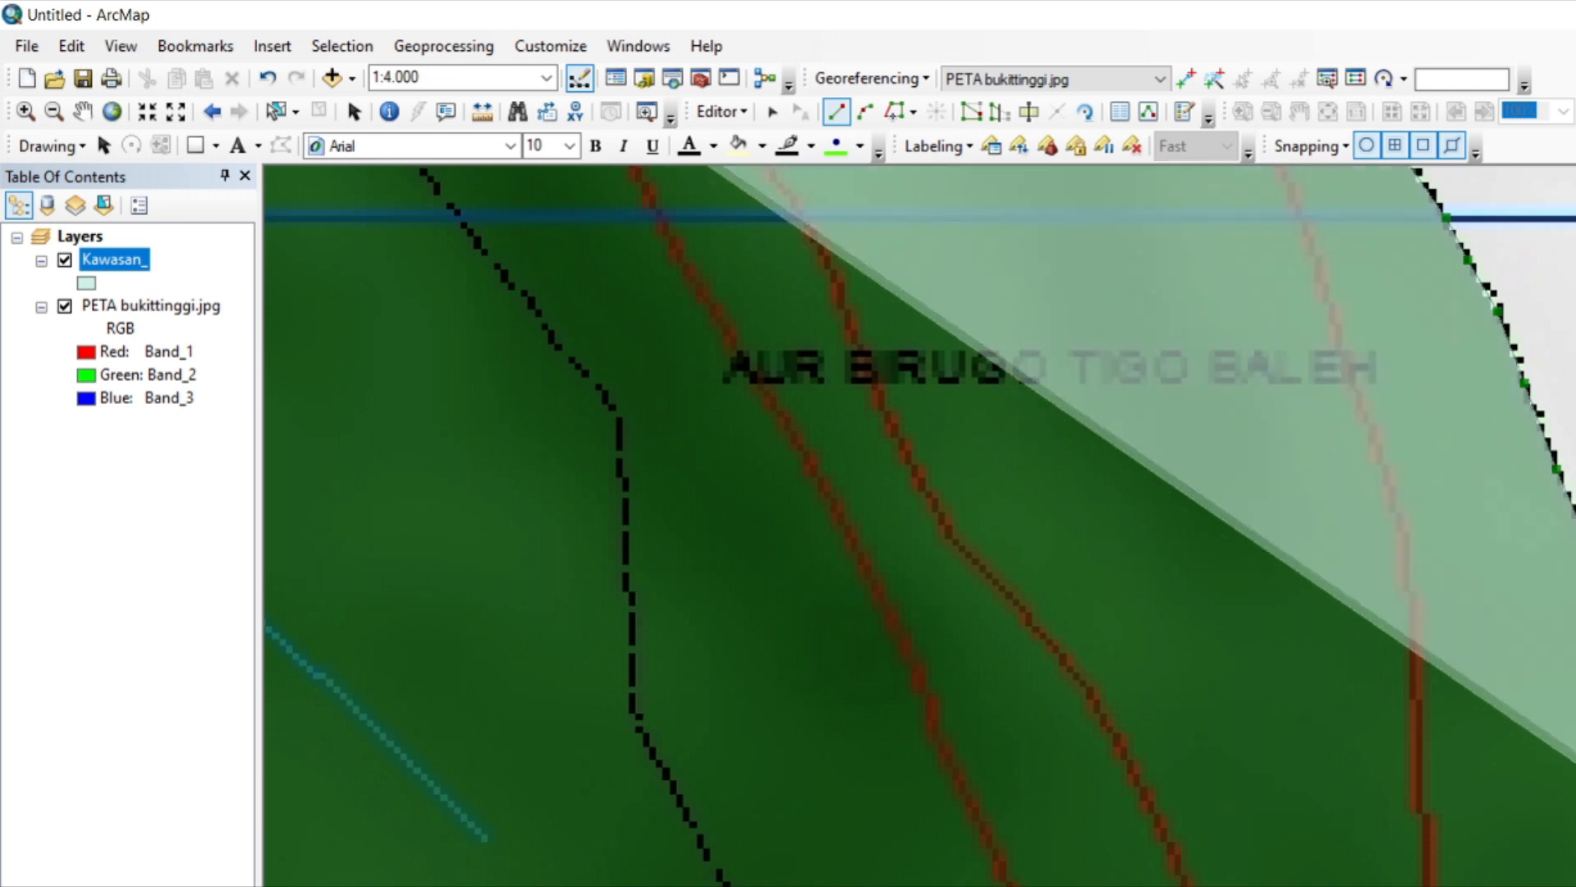
Trace the polygon around the southeastern corner and west along the southern edge, past the red roads and the dashed boundary's end.
key("Down")
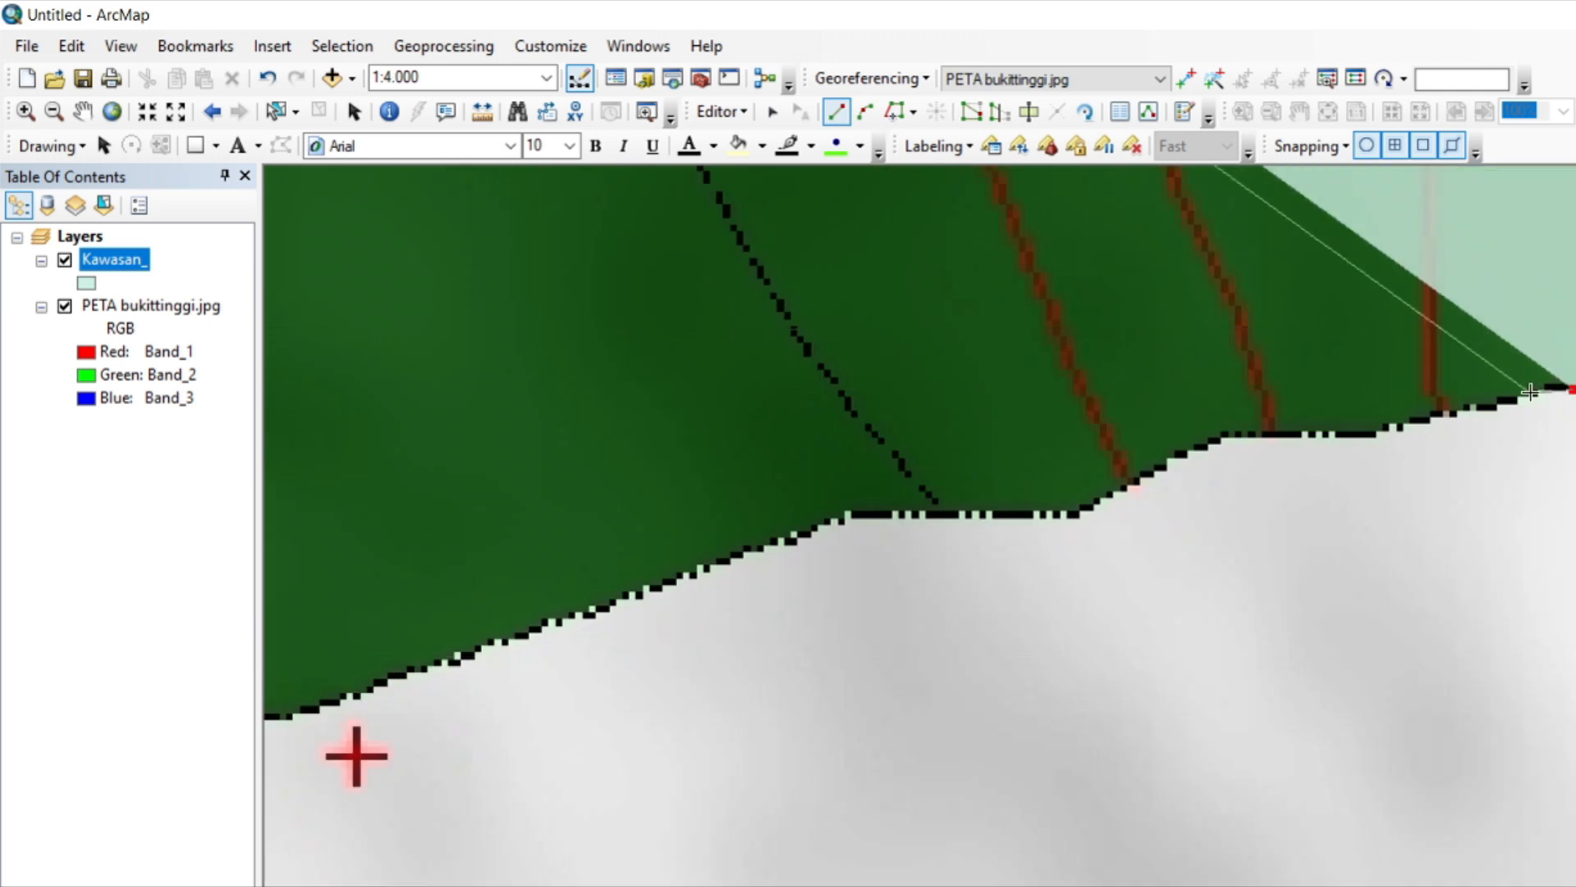
left_click(1452, 412)
left_click(1414, 421)
left_click(1384, 426)
left_click(1372, 440)
left_click(1217, 436)
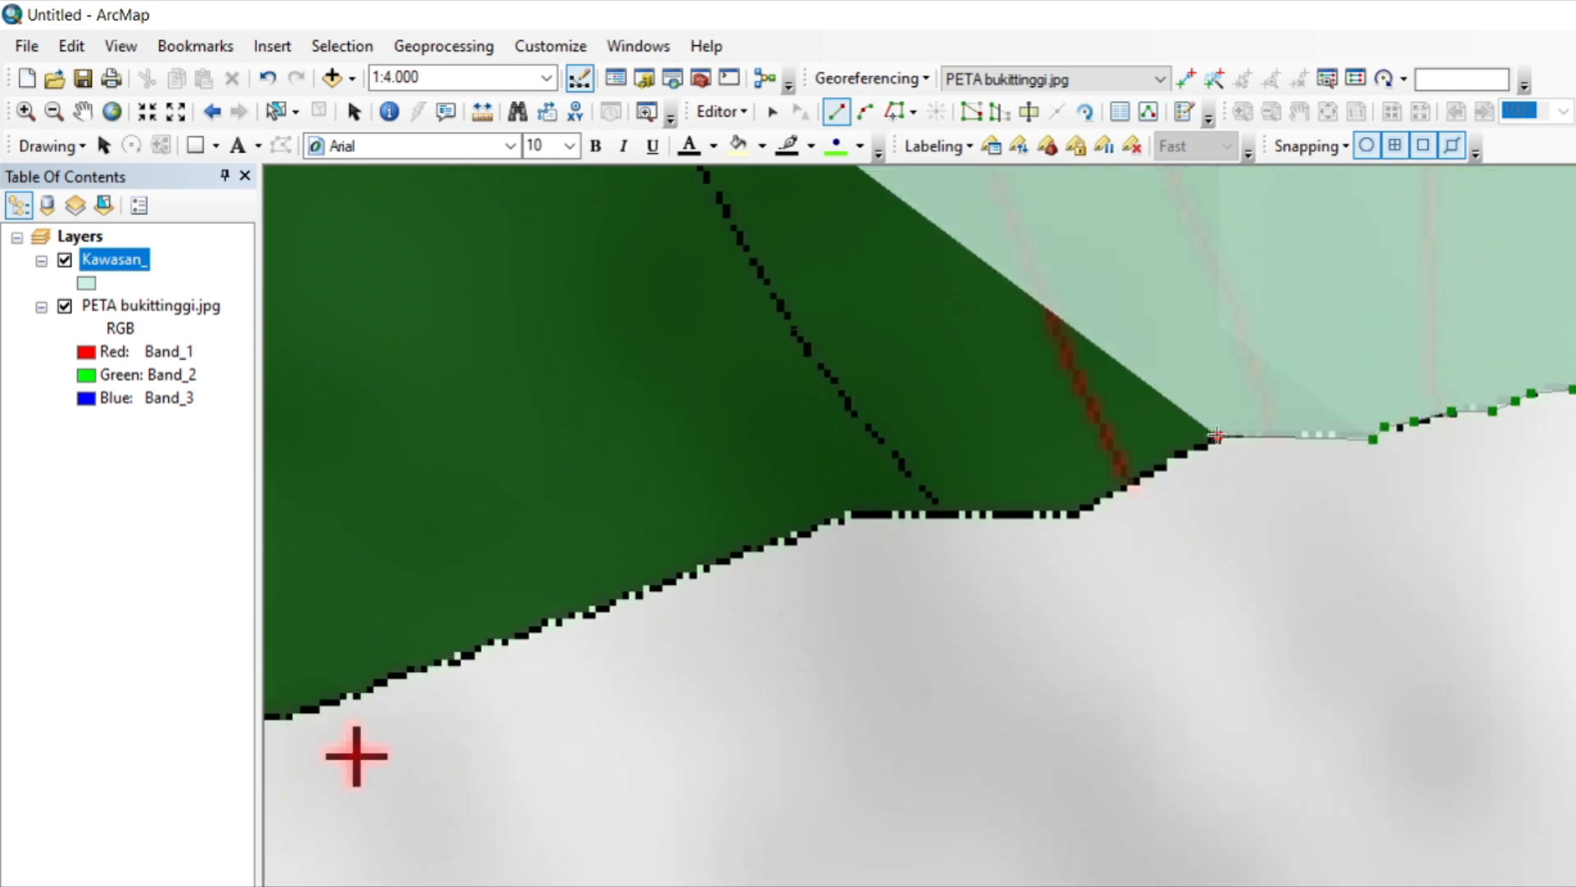
left_click(1077, 516)
left_click(842, 518)
Trace the polygon west along the green district's southern edge, above the red cross and across the vertical grid line.
key("Left")
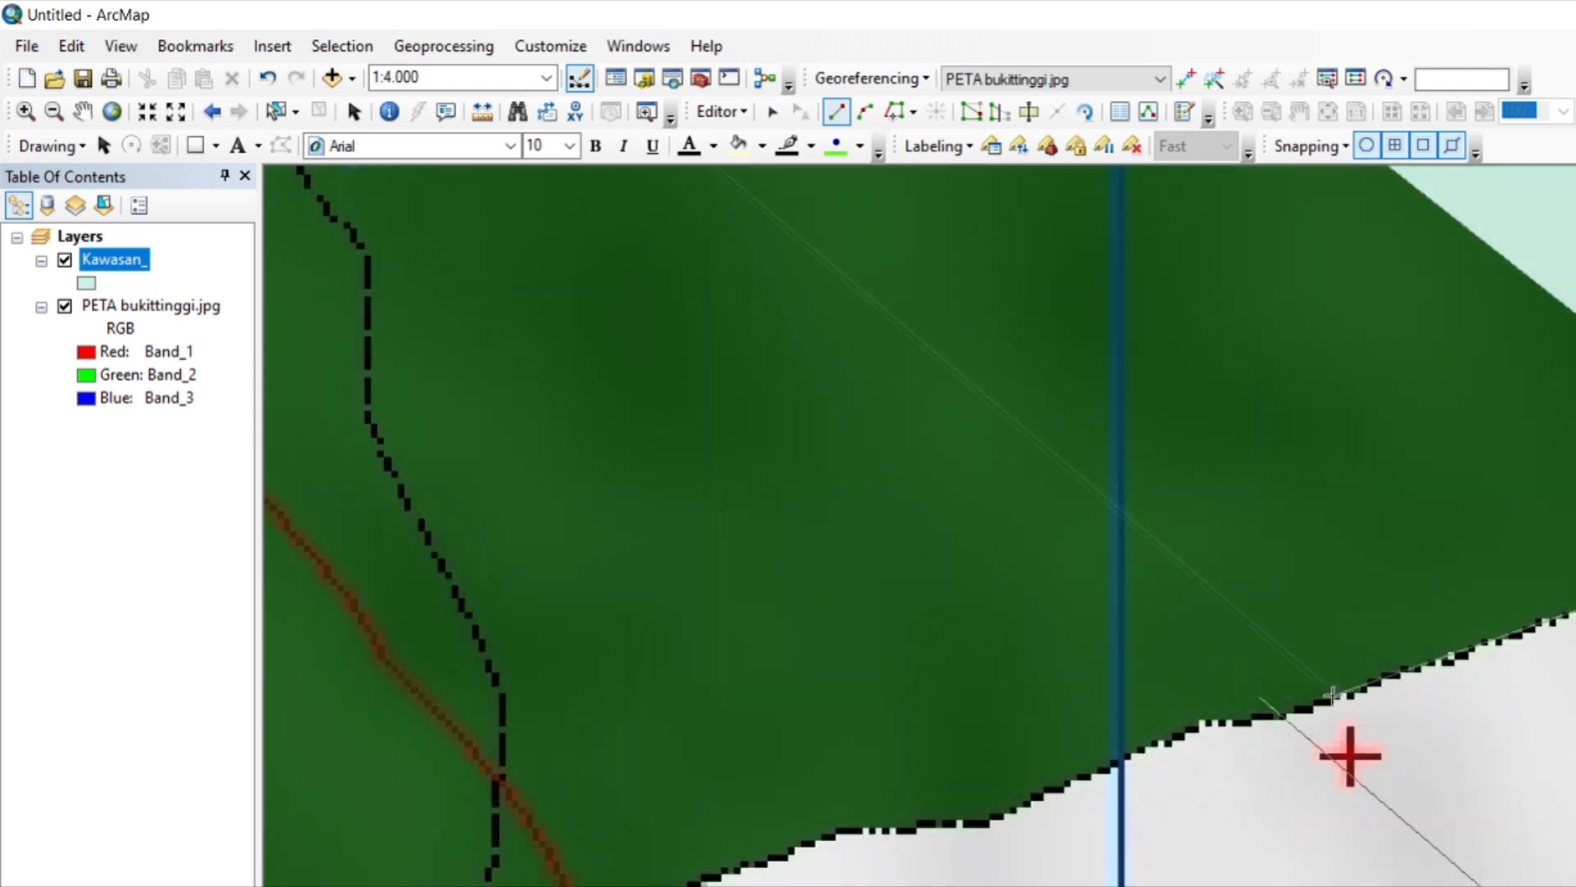
left_click(1309, 710)
left_click(1247, 721)
left_click(1198, 725)
left_click(1167, 741)
left_click(1099, 774)
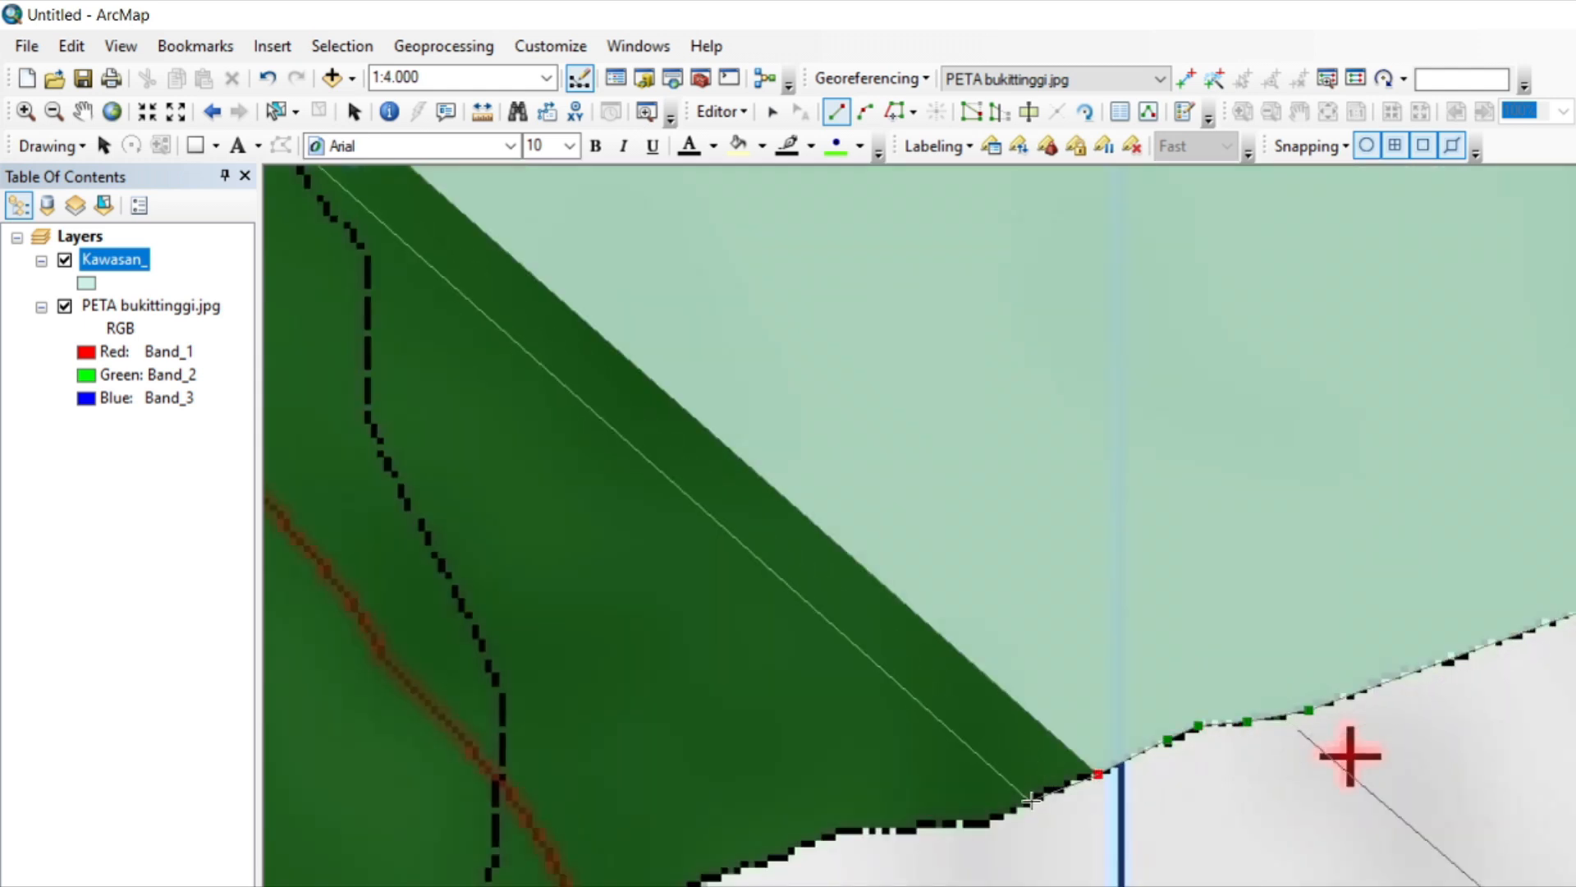
Trace the polygon southwest from the vertical grid line along the short flat stretch and the slope beyond it.
left_click(1030, 800)
left_click(979, 824)
left_click(911, 825)
left_click(881, 834)
left_click(825, 837)
left_click(784, 856)
left_click(704, 880)
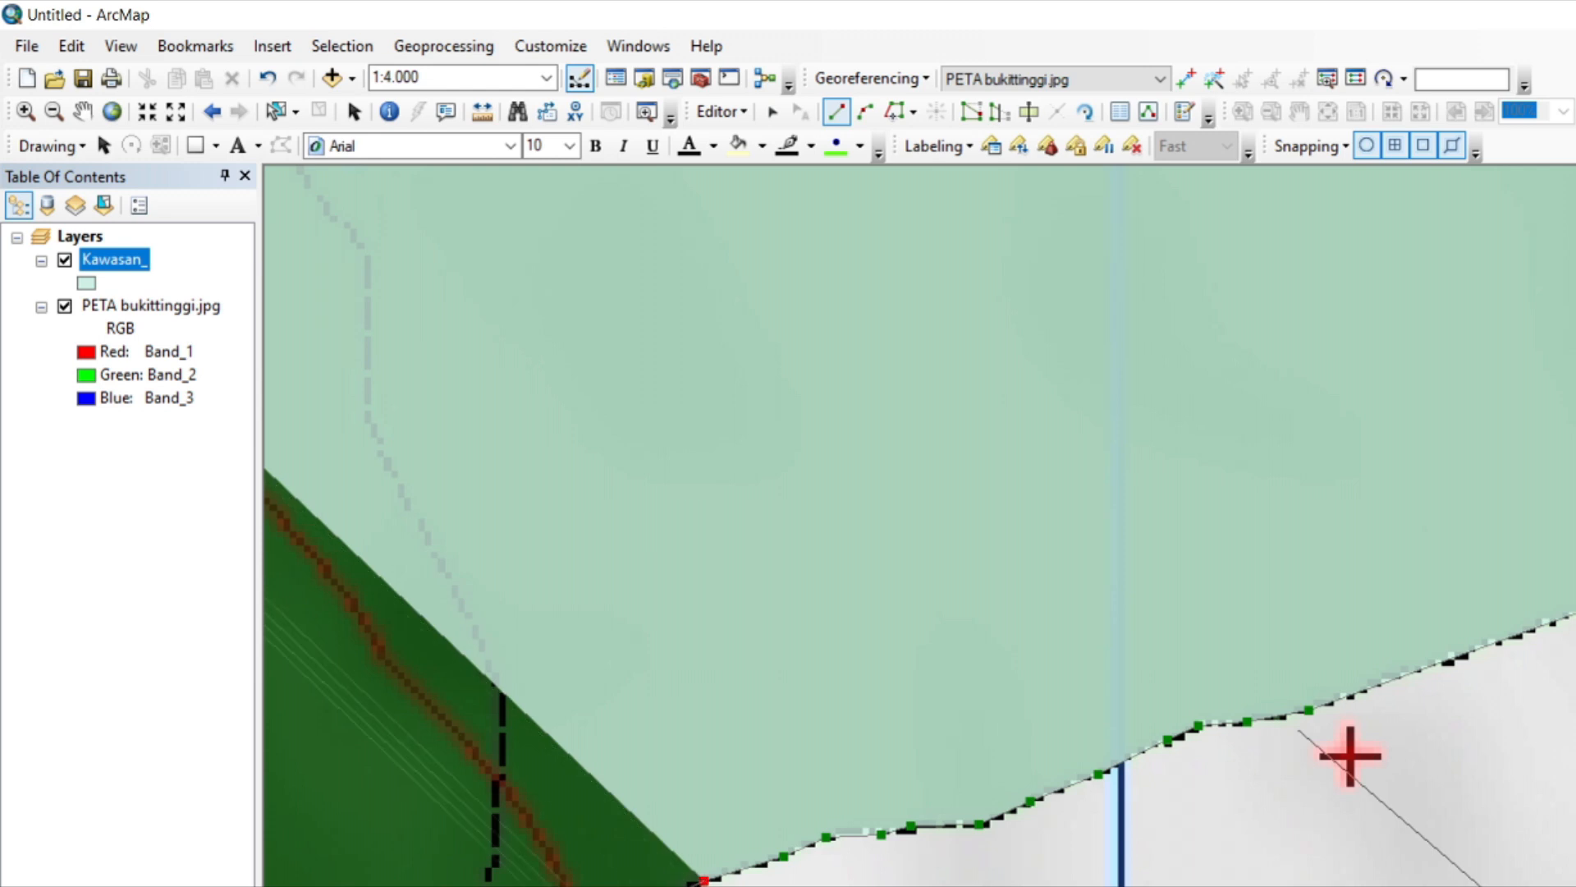
Trace the polygon around the rounded corner and onto the flat southernmost edge of the green district.
key("Left")
key("Down")
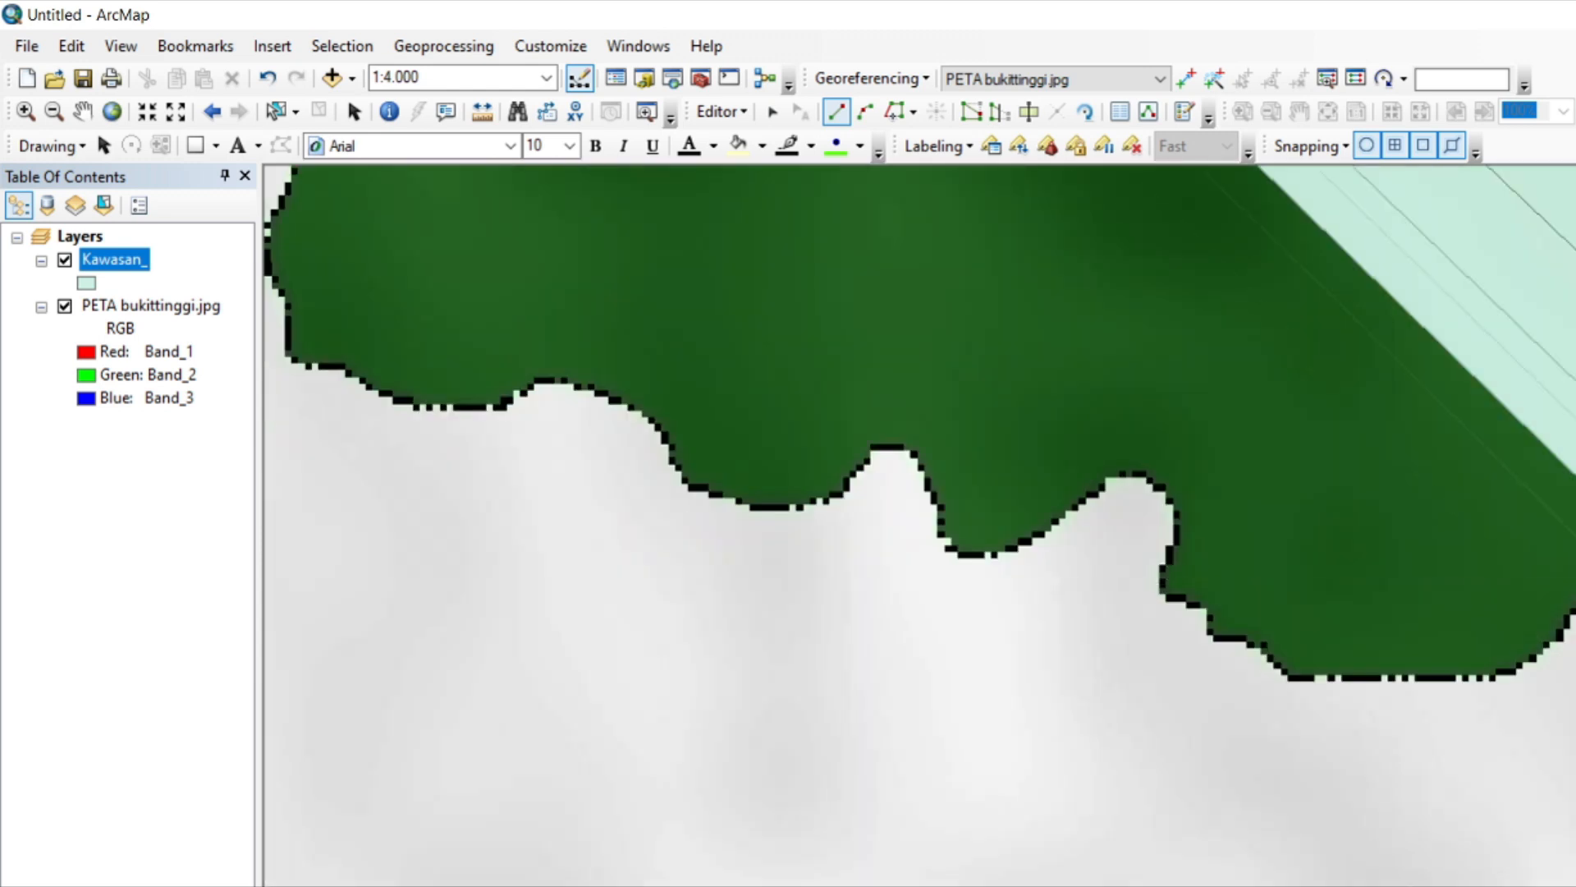
left_click(1564, 622)
left_click(1527, 670)
left_click(1485, 682)
left_click(1404, 681)
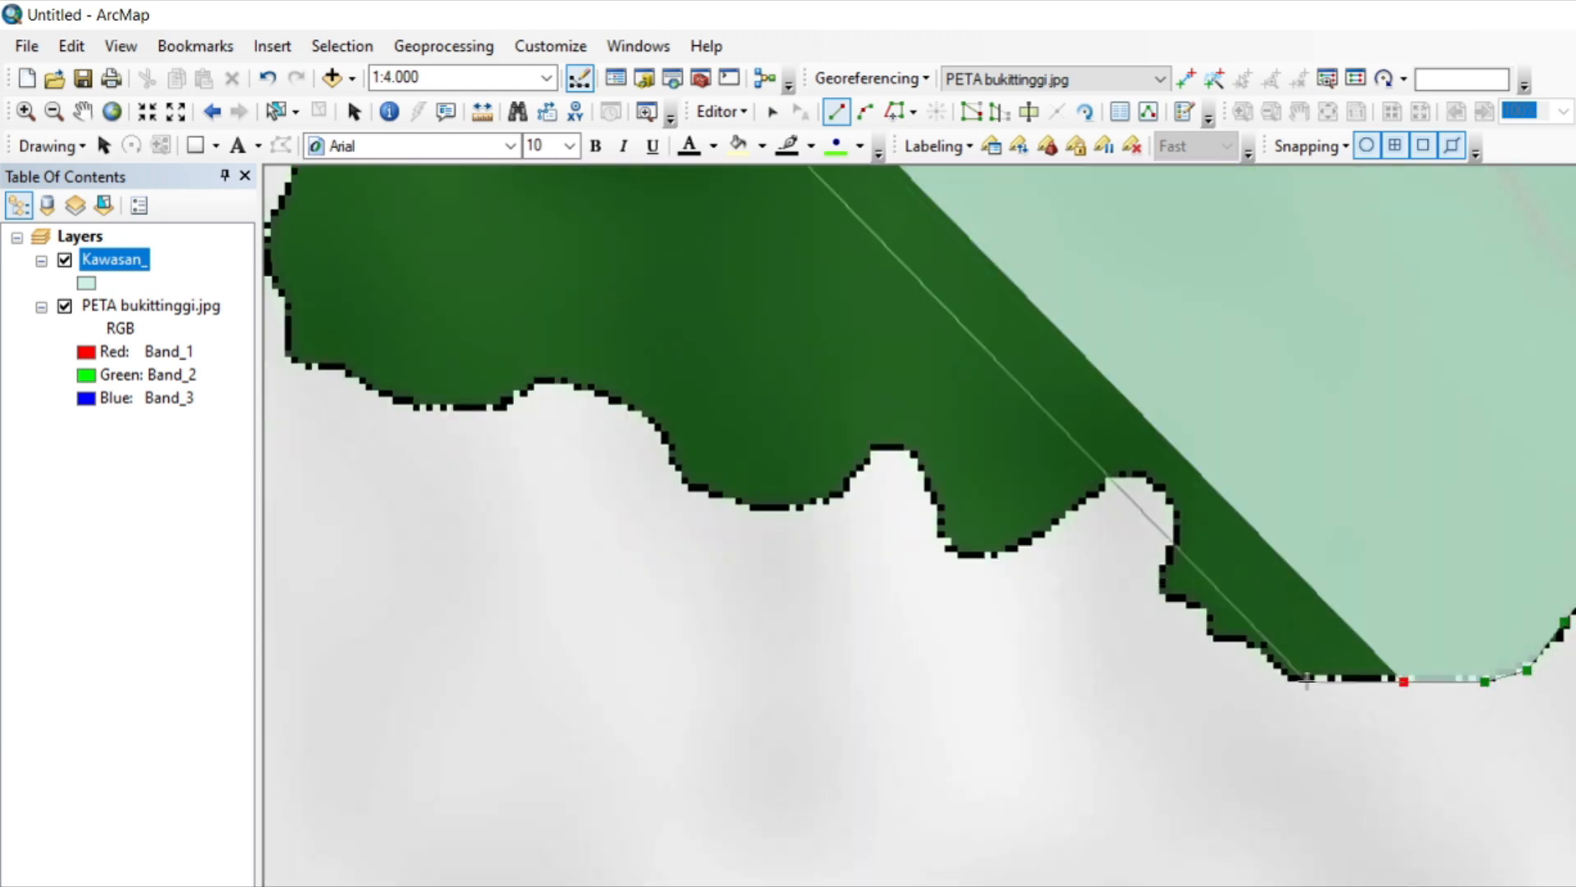
Trace the polygon west off the flat southernmost edge and up the stepped boundary into the first indentation.
left_click(1306, 681)
left_click(1281, 673)
left_click(1246, 638)
left_click(1208, 636)
left_click(1157, 571)
left_click(1172, 542)
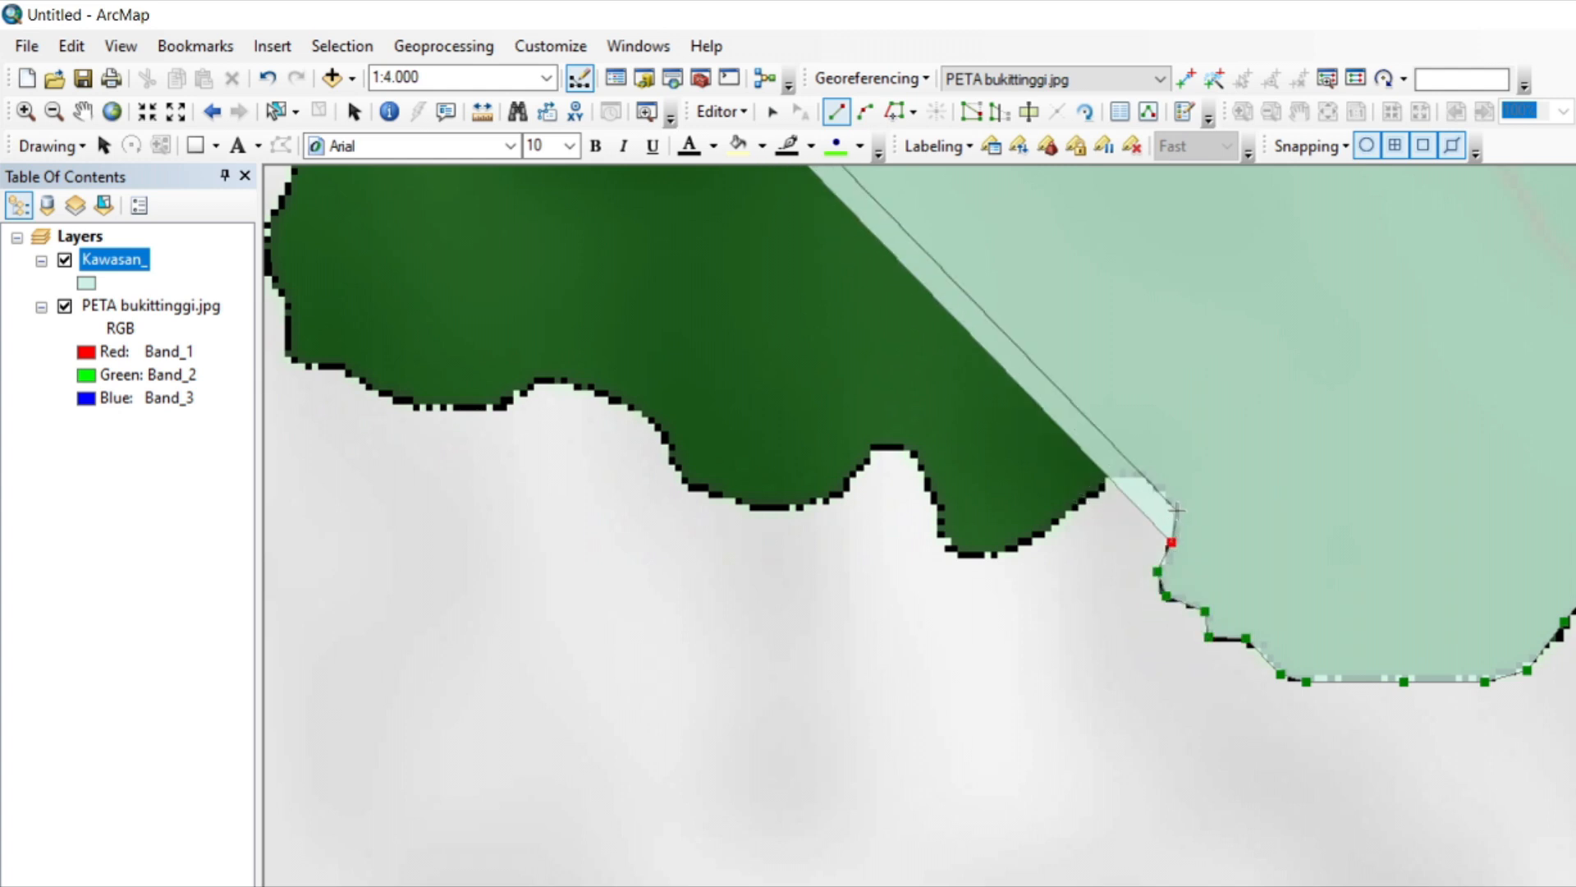
Trace the polygon over the first rounded indentation and around the lobe west of it.
left_click(1142, 478)
left_click(1112, 475)
left_click(1086, 503)
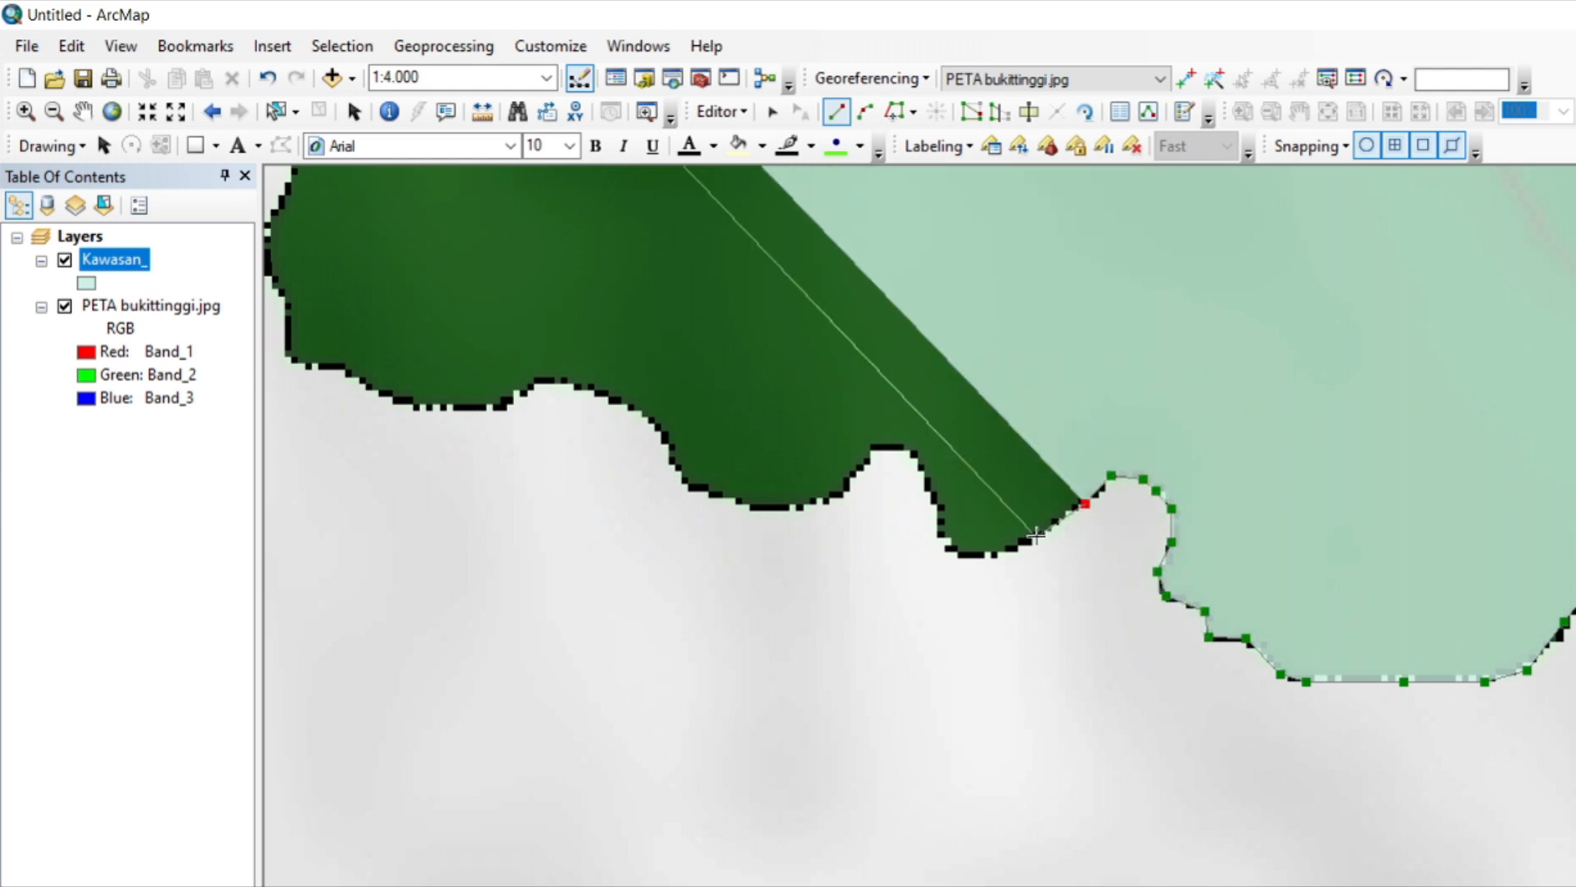
left_click(1036, 538)
left_click(997, 557)
left_click(974, 558)
left_click(947, 544)
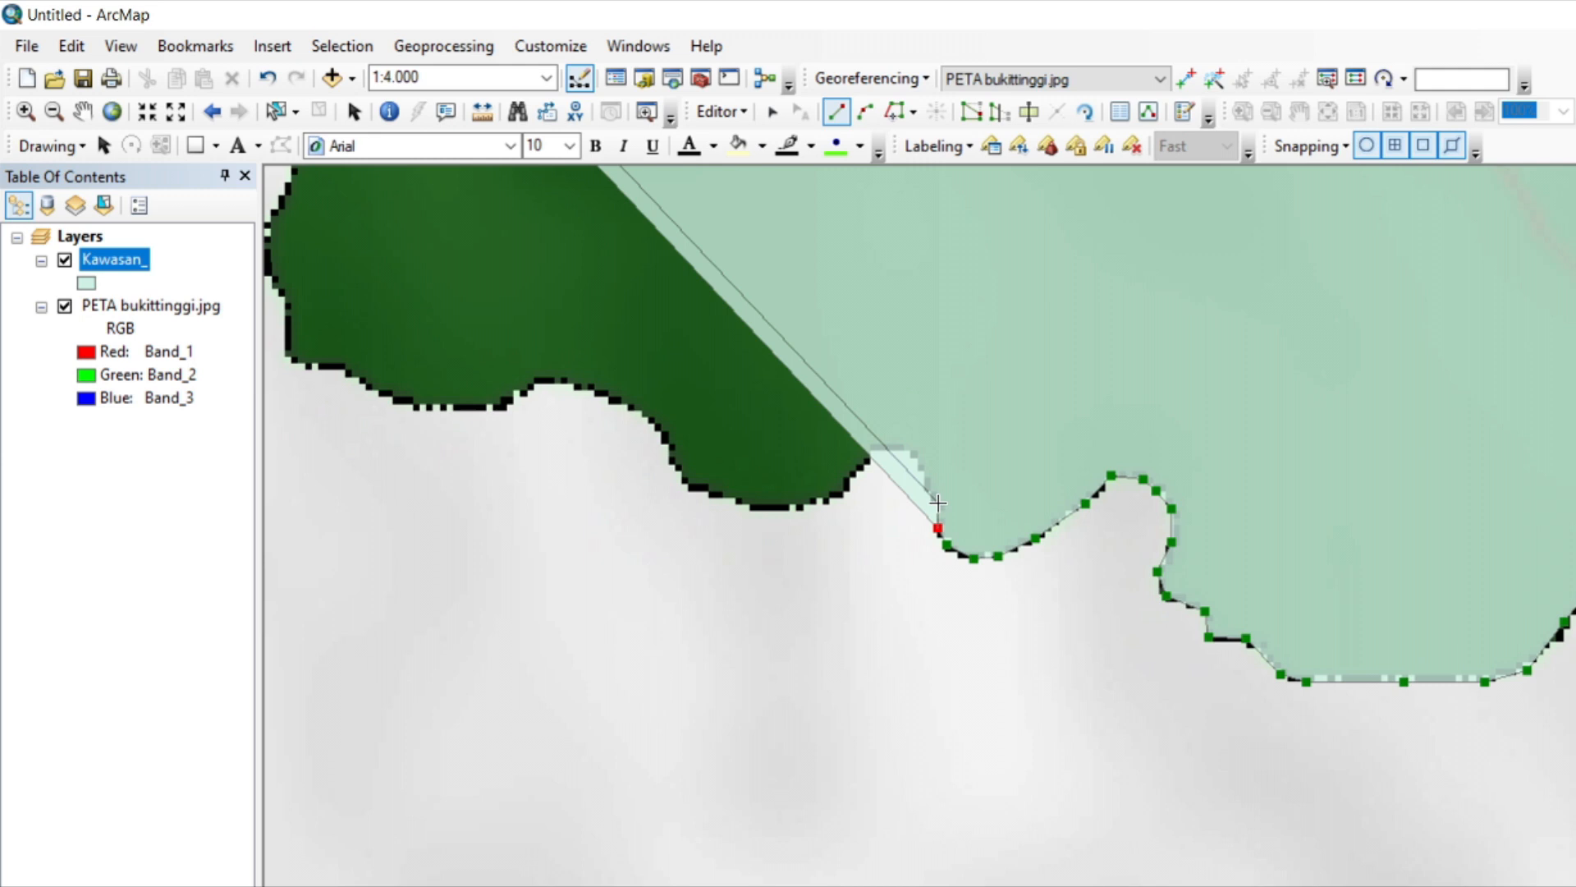
Trace the polygon over the narrow second indentation and around the wide lobe west of it.
left_click(885, 449)
left_click(870, 449)
left_click(854, 478)
left_click(829, 498)
left_click(793, 509)
left_click(719, 501)
left_click(687, 486)
left_click(668, 462)
left_click(660, 434)
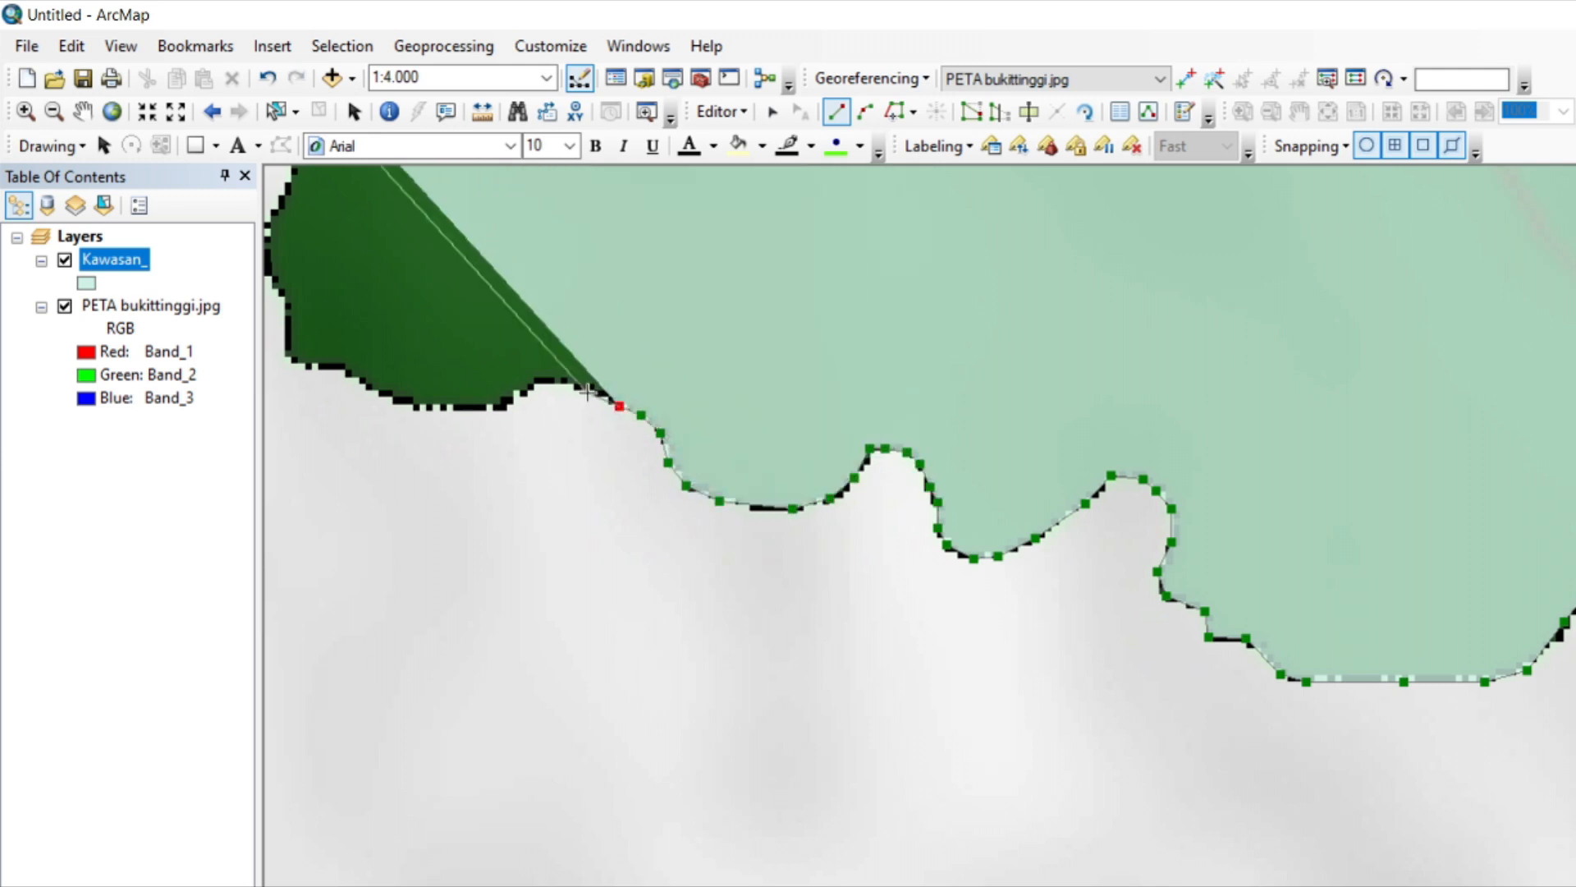
Trace the polygon over the shallow western rise, along the flat stretch and up towards the lobe's southwestern corner.
left_click(590, 389)
left_click(549, 379)
left_click(521, 387)
left_click(501, 405)
left_click(409, 407)
left_click(376, 393)
left_click(347, 374)
left_click(334, 364)
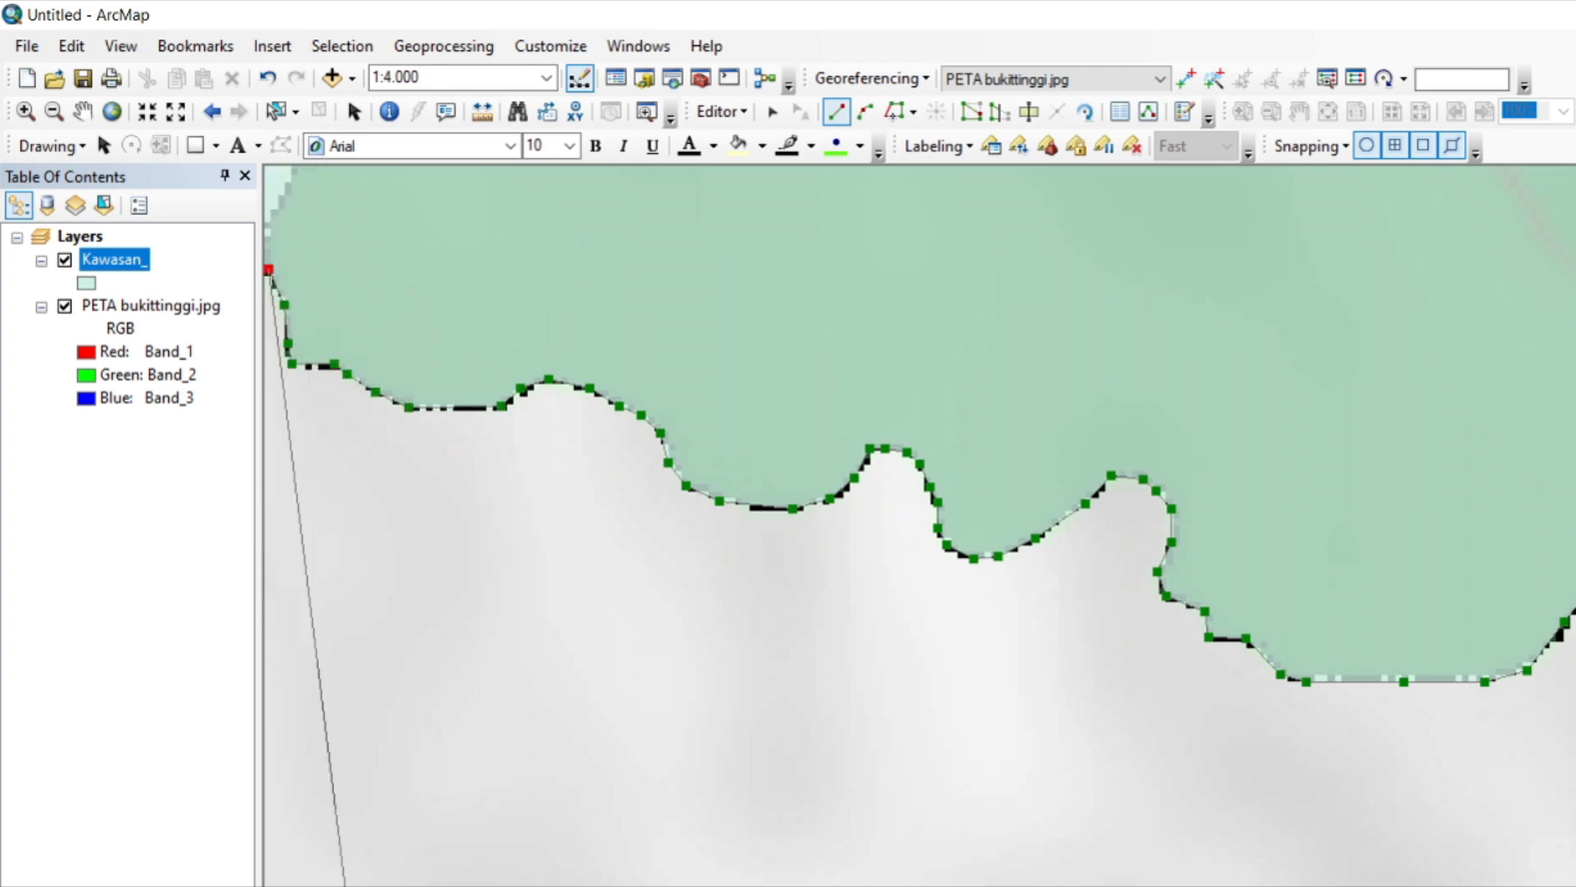
Trace the polygon up the lobe's western side and northwest past the lower end of the dashed internal boundary.
key("Left")
key("Up")
key("Up")
key("Up")
key("Up")
key("Up")
key("Up")
key("Up")
key("Up")
key("Up")
key("Up")
key("Down")
key("Down")
key("Down")
key("Down")
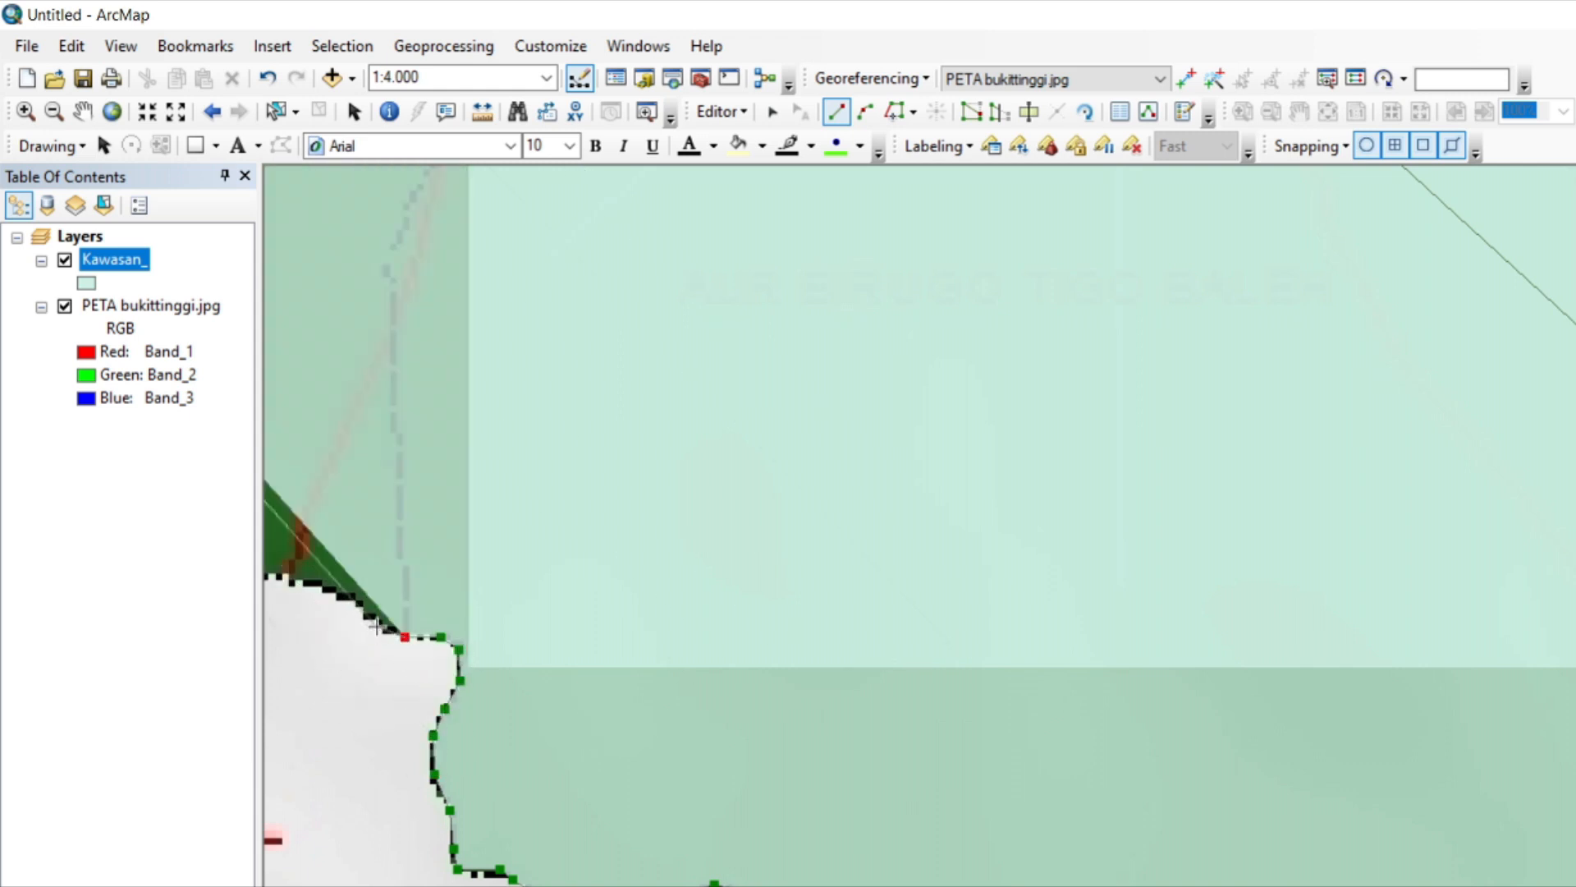
left_click(307, 585)
Trace the polygon west through the small dip at the vertical grid line and along the short flat edge beyond it.
key("Left")
left_click(777, 575)
left_click(747, 582)
left_click(722, 593)
left_click(694, 598)
left_click(674, 584)
left_click(662, 566)
left_click(640, 564)
left_click(619, 559)
left_click(588, 558)
left_click(577, 550)
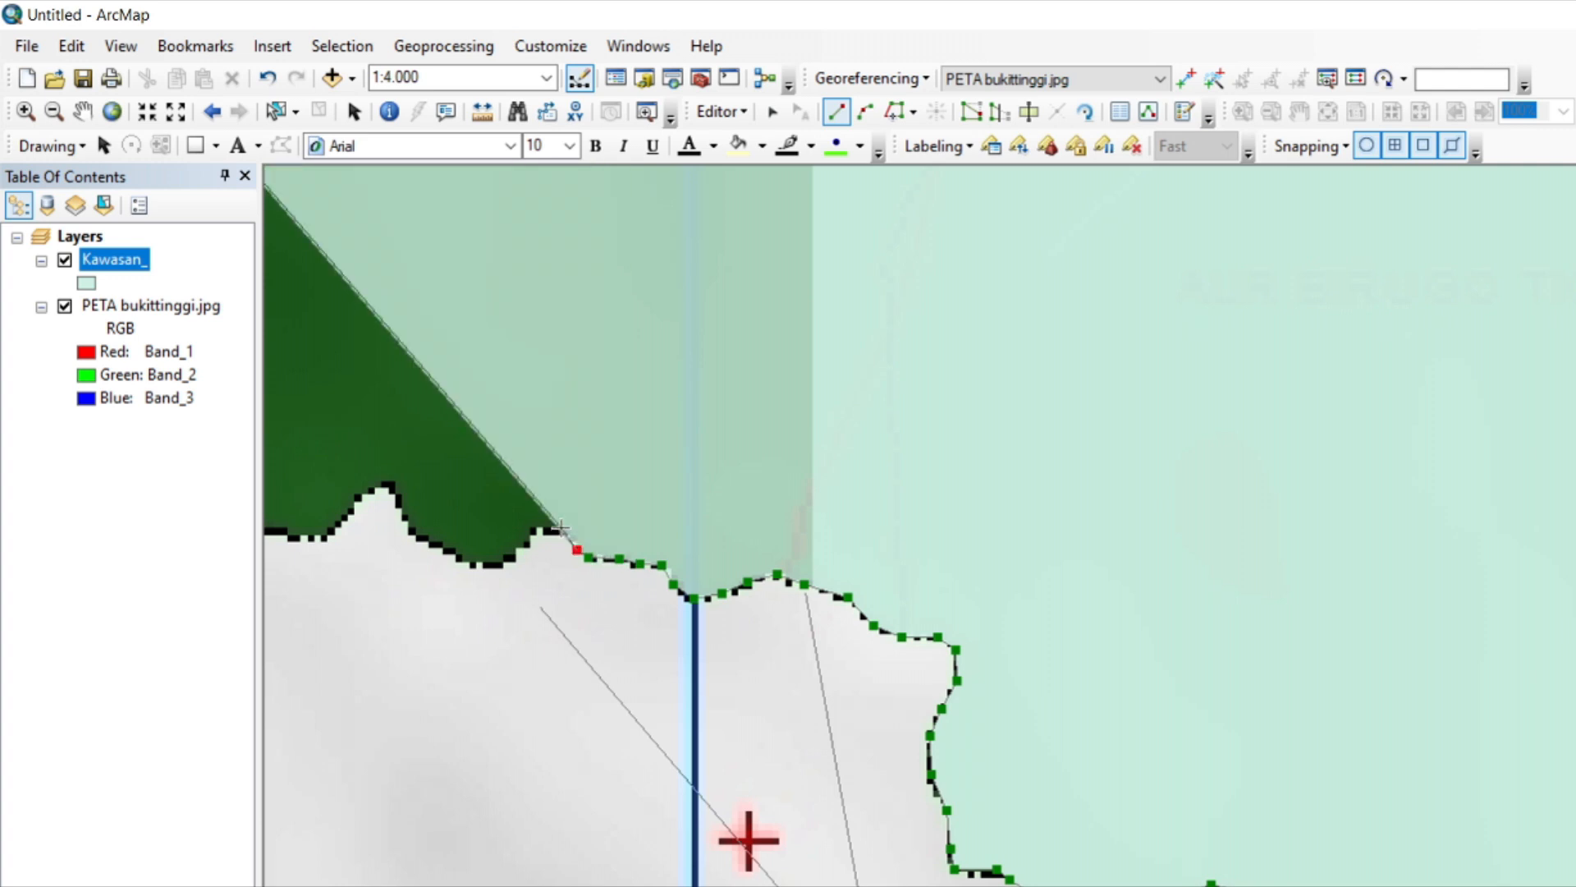
Trace the polygon around the small rounded lobe and over the pointed peak to the flat edge west of it.
left_click(563, 528)
left_click(501, 561)
left_click(475, 564)
left_click(448, 554)
left_click(417, 541)
left_click(405, 520)
left_click(389, 482)
left_click(370, 491)
left_click(351, 500)
left_click(329, 537)
left_click(290, 537)
Trace the polygon along the lower flat edge, up the rounded step and west past the end of the light dashed road.
key("Left")
key("Left")
key("Left")
key("Left")
key("Left")
key("Left")
key("Left")
left_click(1386, 534)
left_click(1347, 532)
left_click(1298, 486)
left_click(1278, 471)
left_click(1262, 469)
left_click(1238, 467)
left_click(1156, 466)
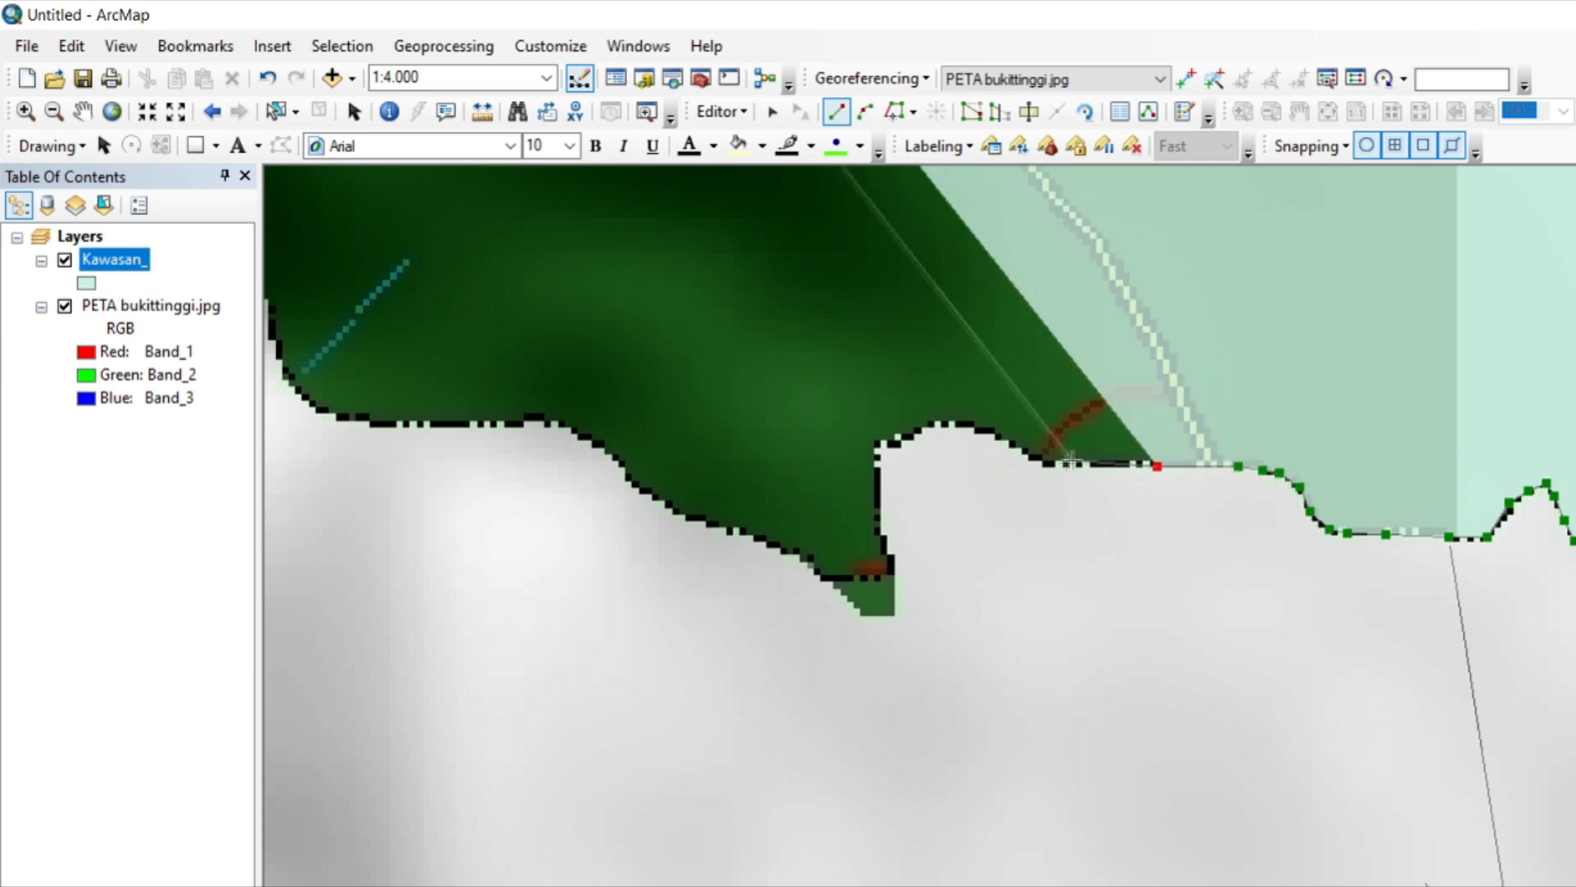
Trace the polygon past the red road's end, over the rounded crest and down the steep side of the notch.
left_click(1043, 464)
left_click(951, 422)
left_click(917, 427)
left_click(895, 444)
left_click(878, 446)
left_click(877, 532)
Trace the polygon around the pointed green tip and northwest along the sloping edge.
left_click(892, 566)
left_click(895, 617)
left_click(866, 618)
left_click(823, 573)
left_click(798, 556)
left_click(746, 541)
left_click(664, 512)
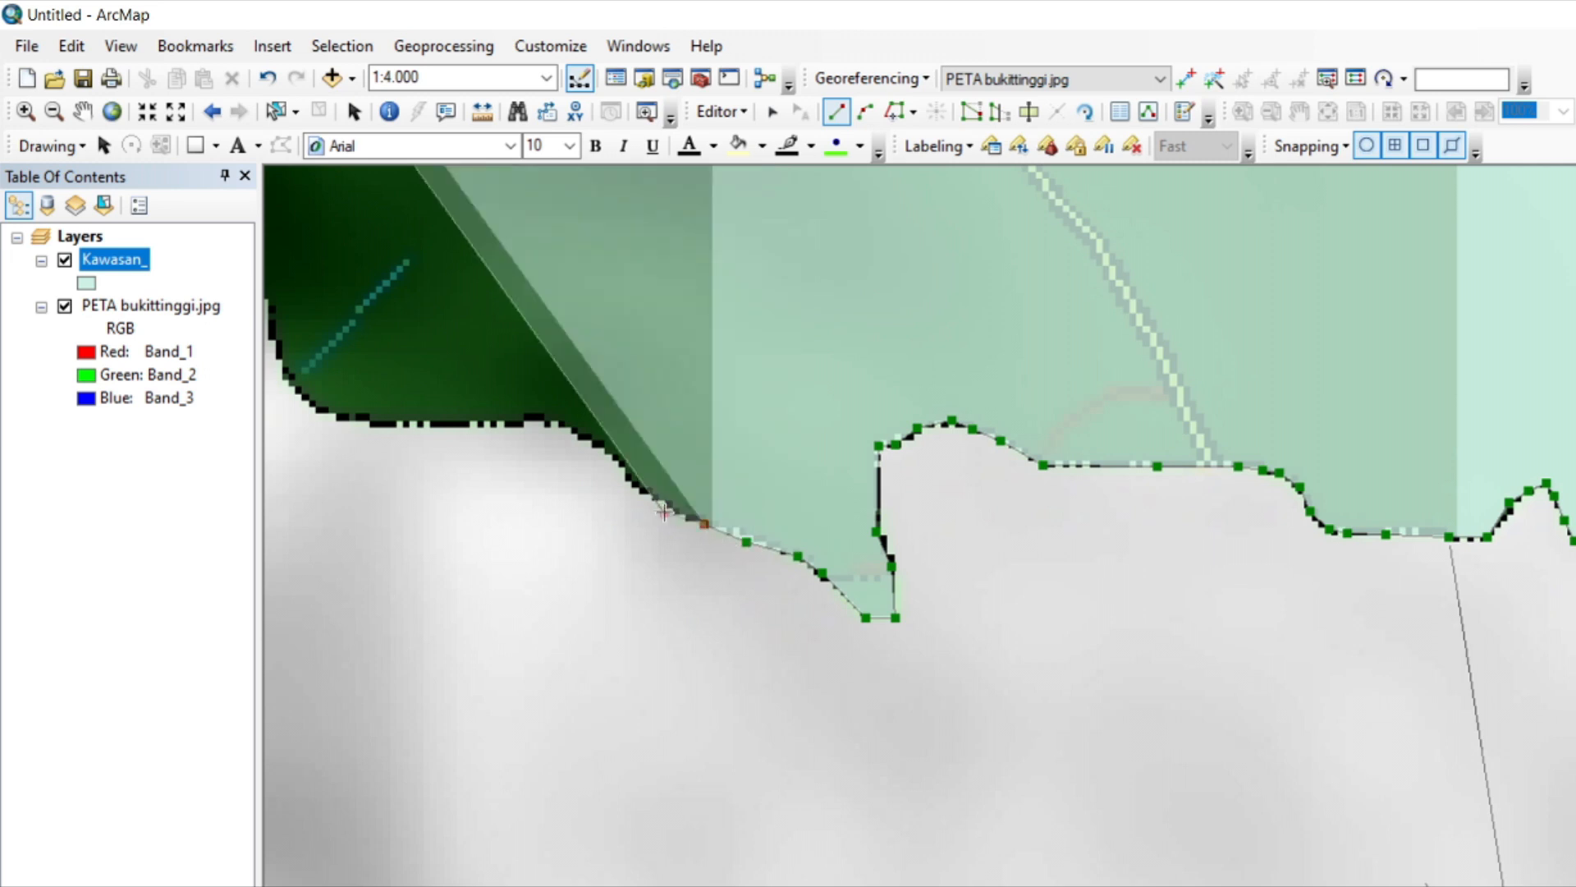
Trace the polygon up the slope and west along the flat edge to the curve below the short blue stream.
left_click(597, 443)
left_click(549, 422)
left_click(480, 424)
left_click(383, 424)
left_click(314, 407)
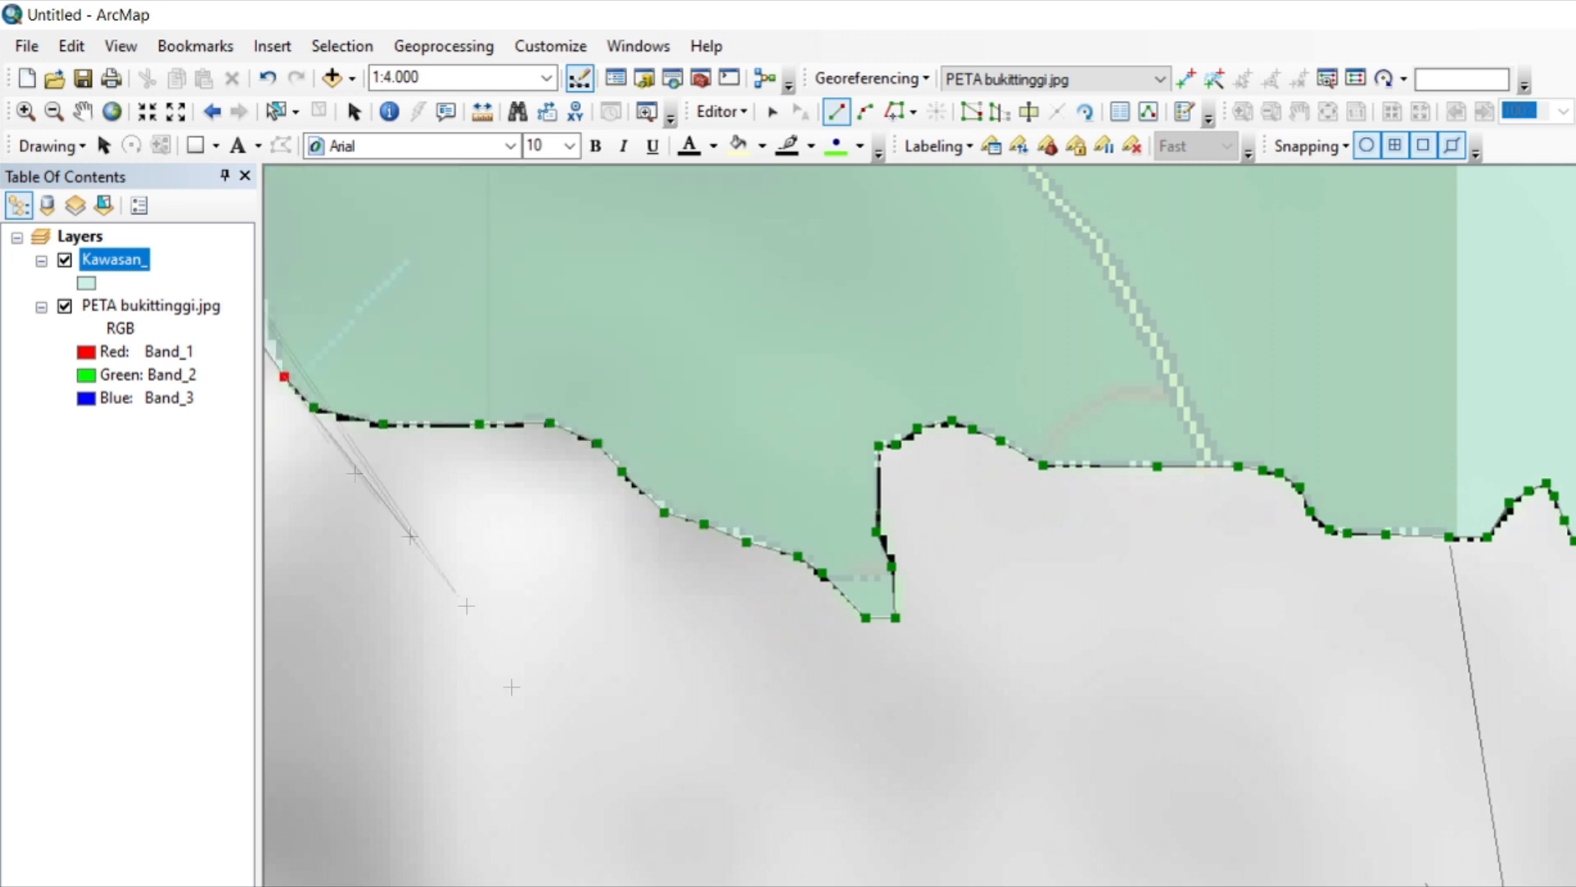
Trace the polygon northwest up the slope past the short blue stream, following the black edge toward the dashed boundary line.
key("Left")
key("Left")
key("Left")
key("Left")
key("Left")
key("Left")
key("Up")
key("Up")
left_click(1264, 516)
left_click(1263, 485)
left_click(1256, 467)
left_click(1230, 433)
left_click(1198, 379)
left_click(1174, 338)
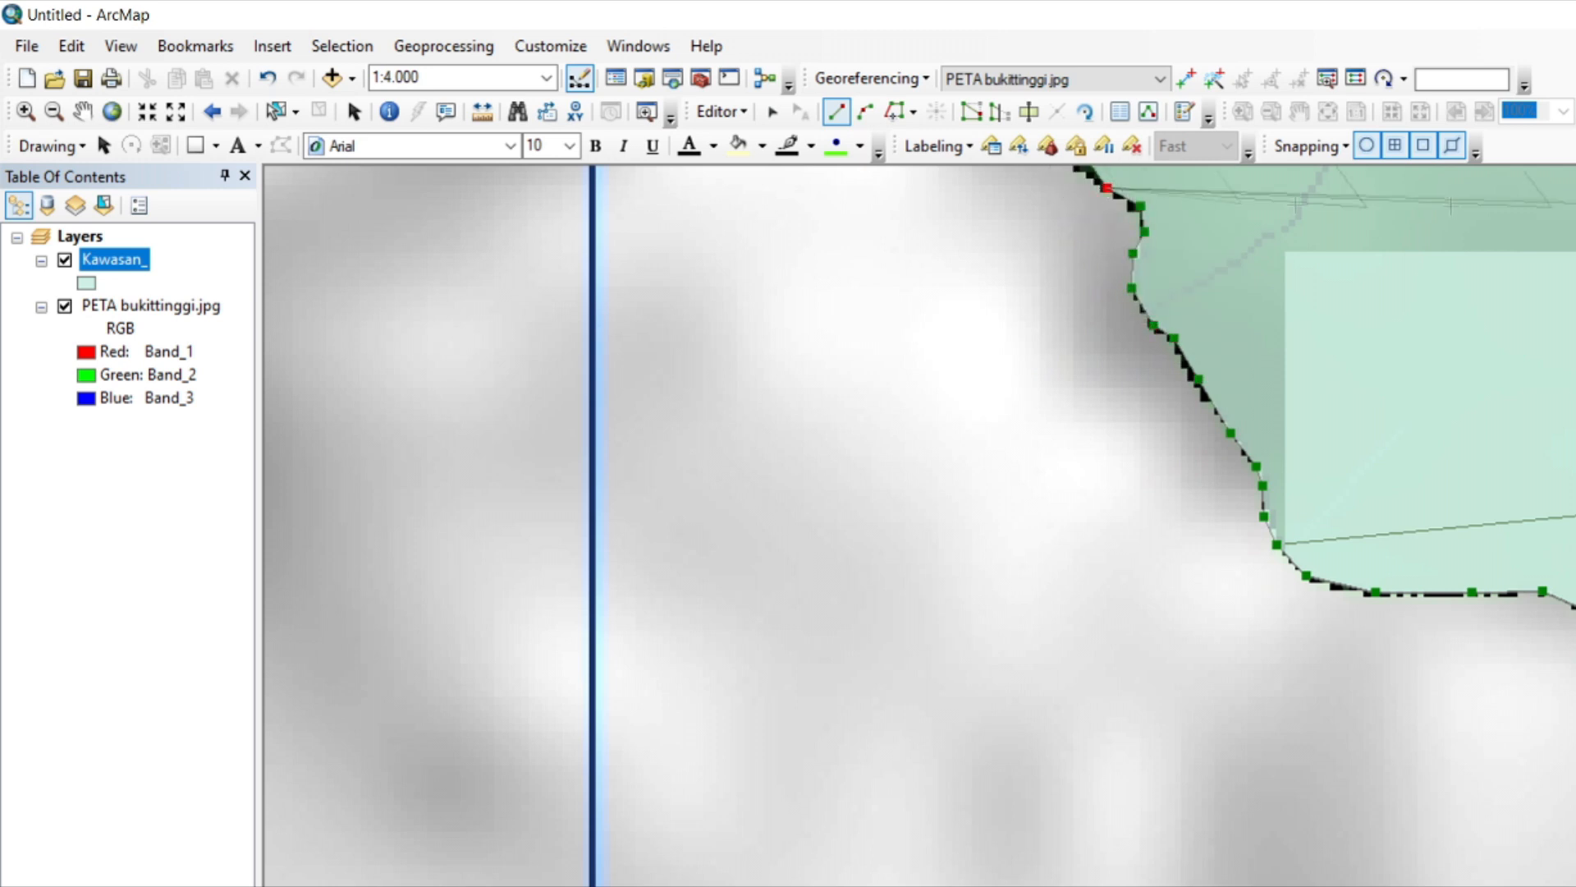
Trace the polygon northwest up the dark green slope to the flat crest southwest of the red road's end.
key("Up")
key("Up")
key("Up")
key("Up")
key("Up")
key("Up")
key("Up")
key("Up")
key("Up")
left_click(1059, 883)
left_click(1025, 877)
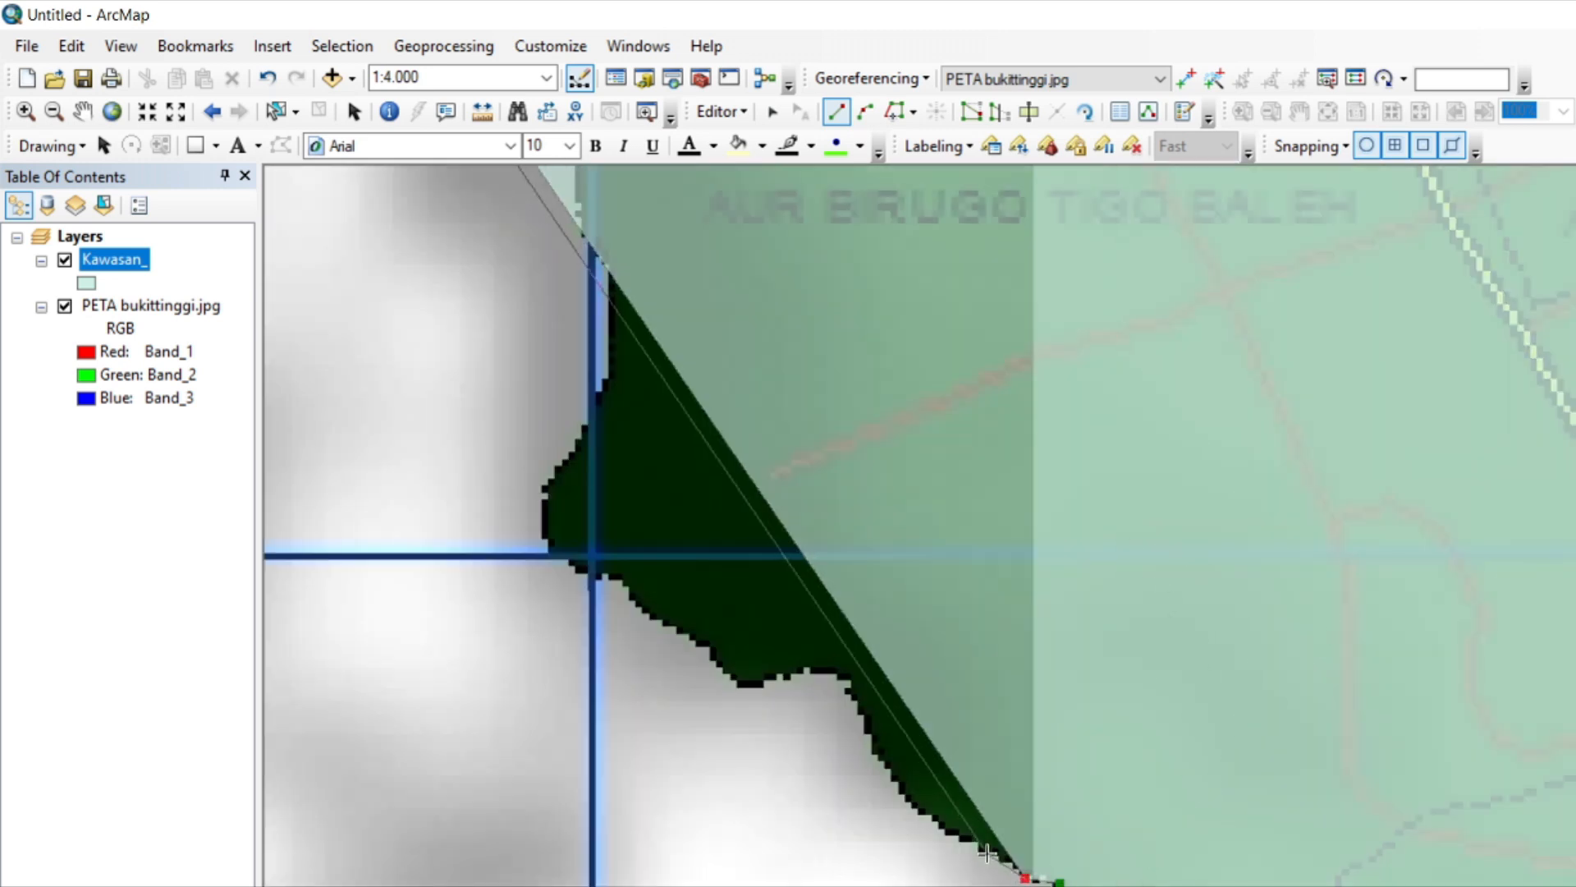
left_click(987, 853)
left_click(952, 837)
left_click(924, 811)
left_click(856, 695)
left_click(842, 671)
Trace the polygon west through the shallow dip, past the blue grid crossing and around the rounded dark green bulge.
left_click(815, 672)
left_click(778, 677)
left_click(755, 688)
left_click(735, 683)
left_click(714, 661)
left_click(694, 640)
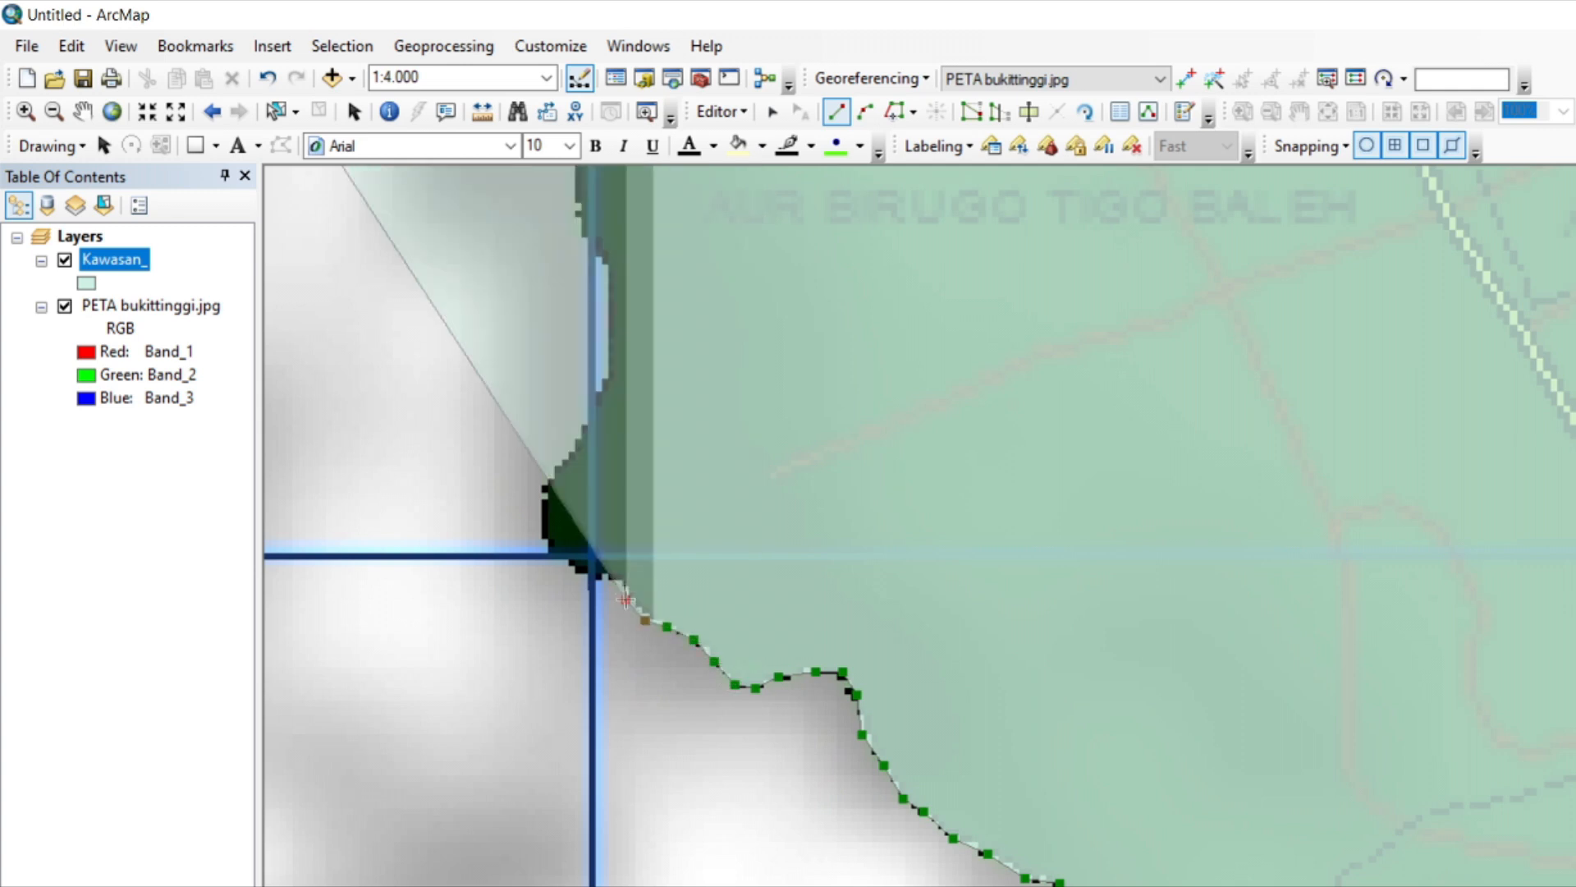
left_click(556, 472)
left_click(579, 435)
left_click(596, 412)
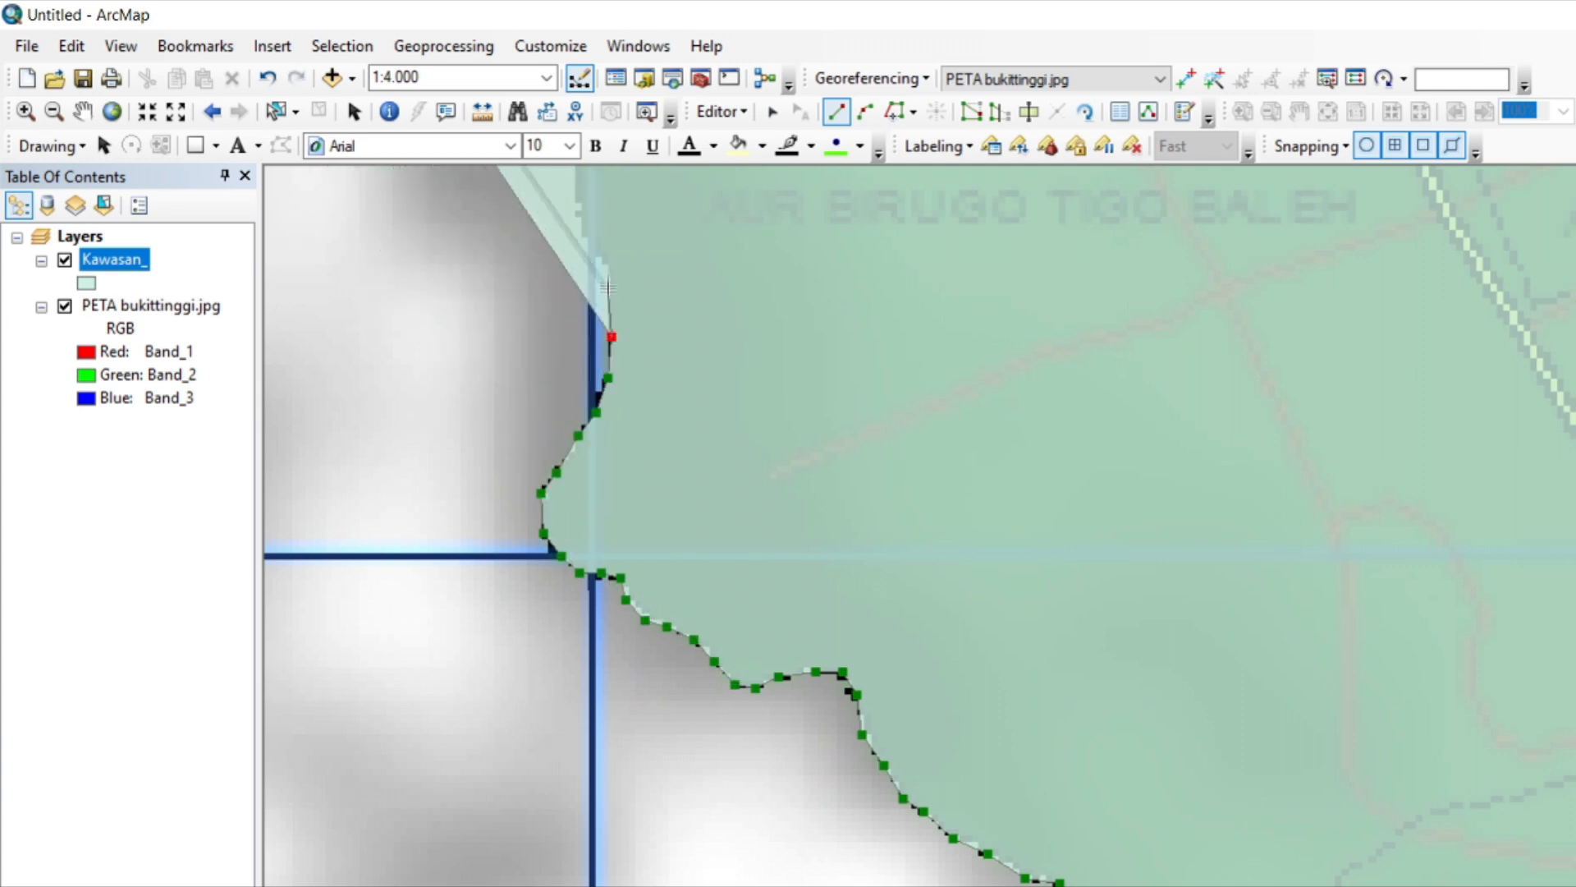
Trace the polygon north beside the vertical blue grid line and around the small shoulder to the northwest.
key("Up")
key("Up")
key("Up")
left_click(576, 673)
left_click(586, 640)
left_click(588, 603)
left_click(591, 570)
left_click(583, 556)
left_click(567, 530)
left_click(539, 522)
Trace the polygon up the short steep side and northwest along the stepped edge to the start of the flat edge.
left_click(509, 495)
left_click(502, 465)
left_click(508, 402)
left_click(481, 375)
left_click(452, 355)
left_click(425, 321)
left_click(418, 304)
Trace the polygon west along the flat lower edge and over the low rise below the short blue stream.
key("Left")
key("Left")
key("Left")
key("Left")
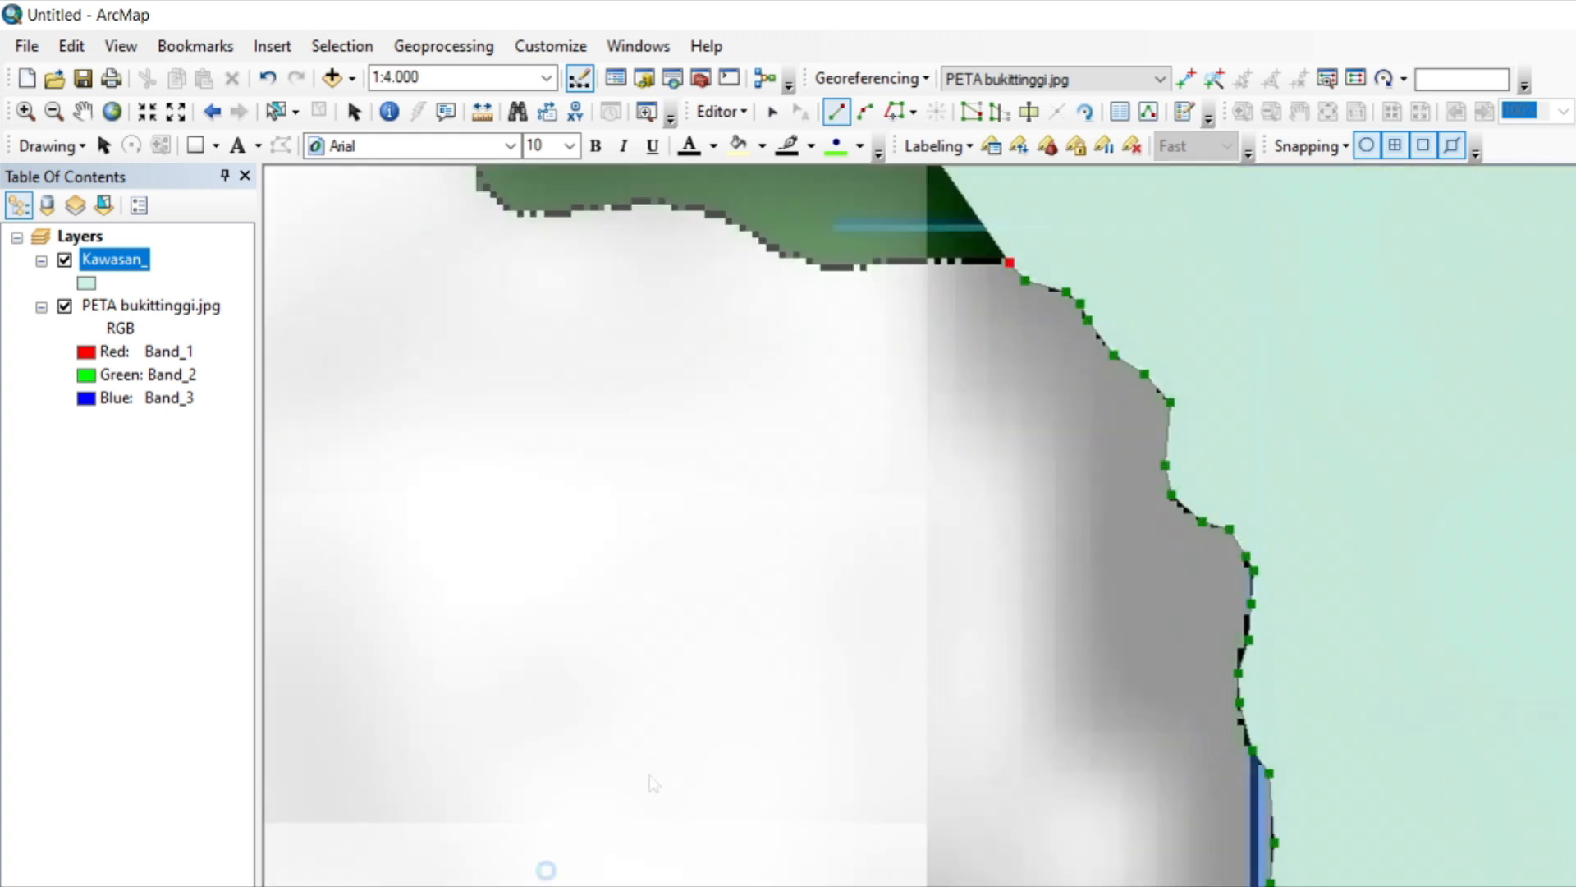
left_click(970, 265)
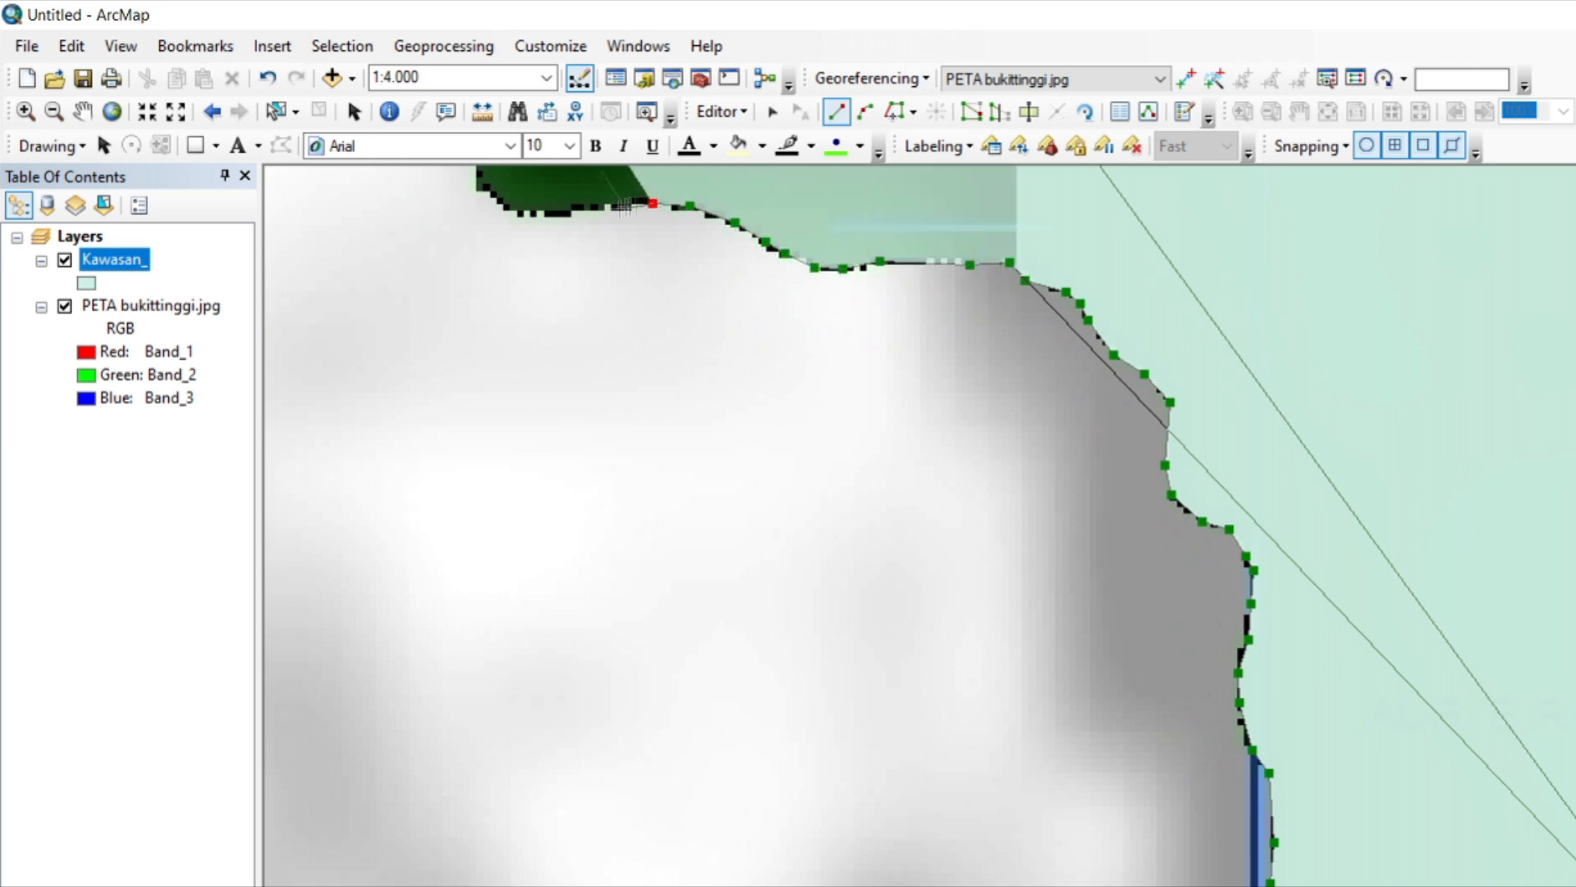
Trace the polygon around the dark green corner, up the vertical edge and northwest to the end of the curved road.
key("Up")
key("Up")
key("Up")
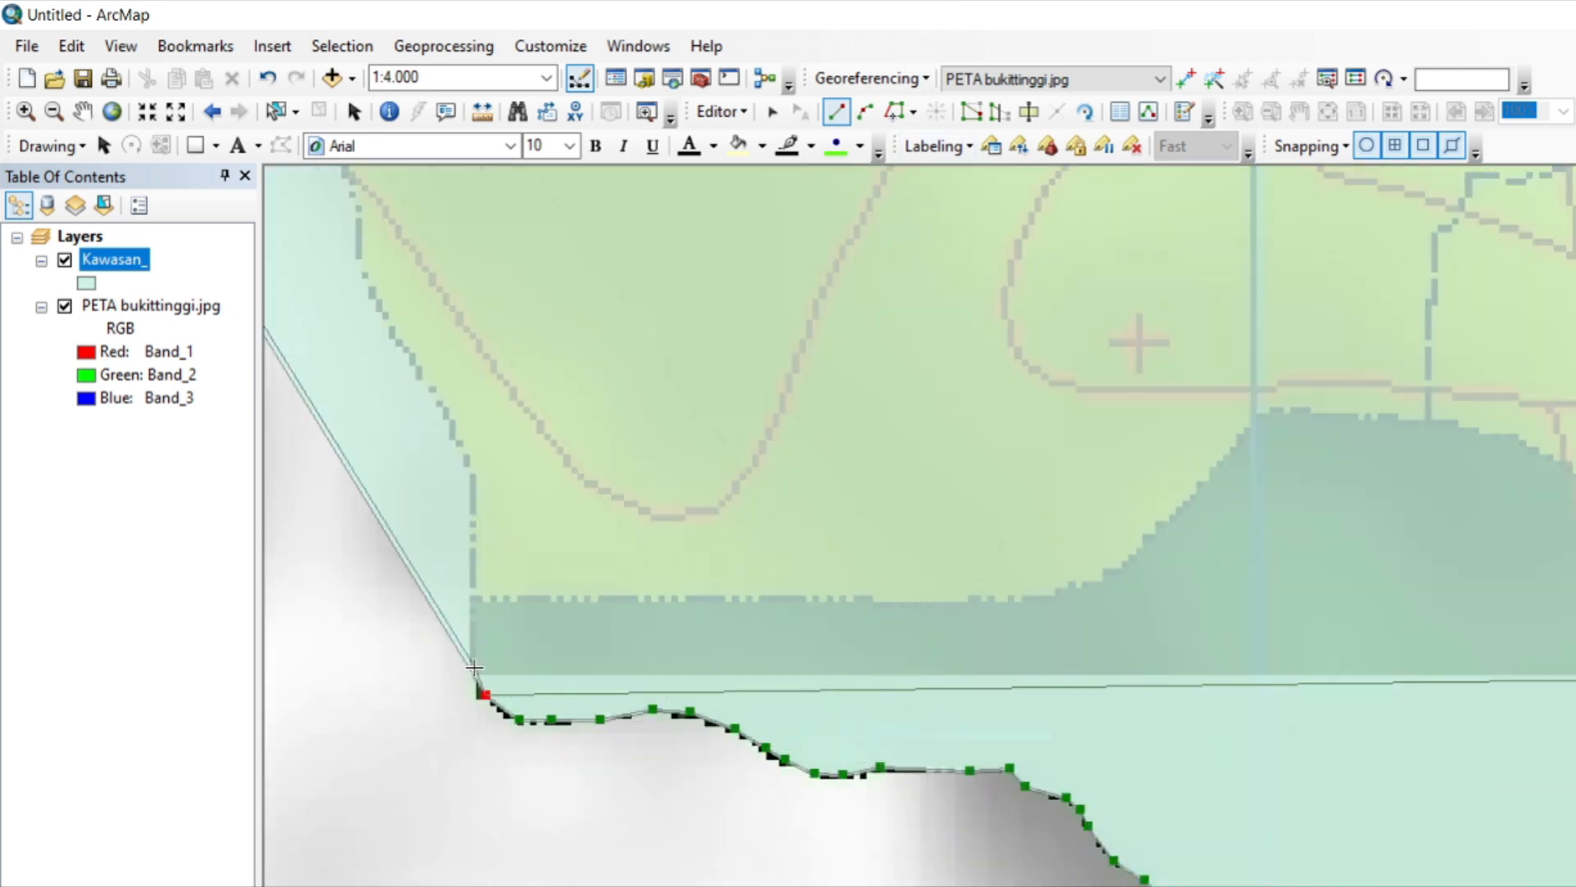
left_click(472, 564)
left_click(473, 502)
left_click(470, 467)
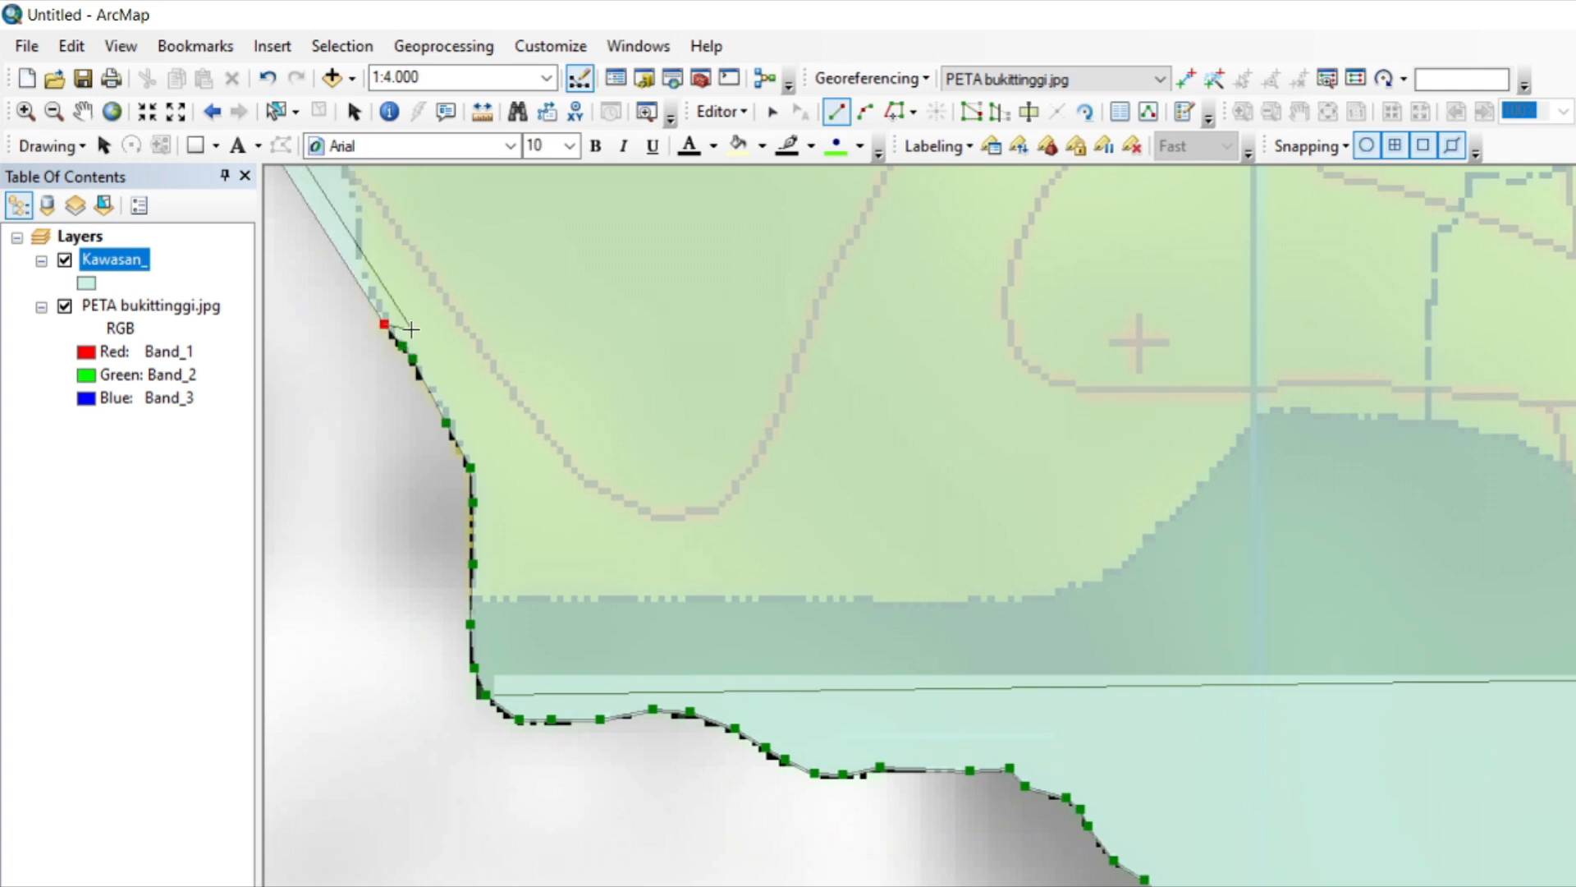
key("ctrl+z")
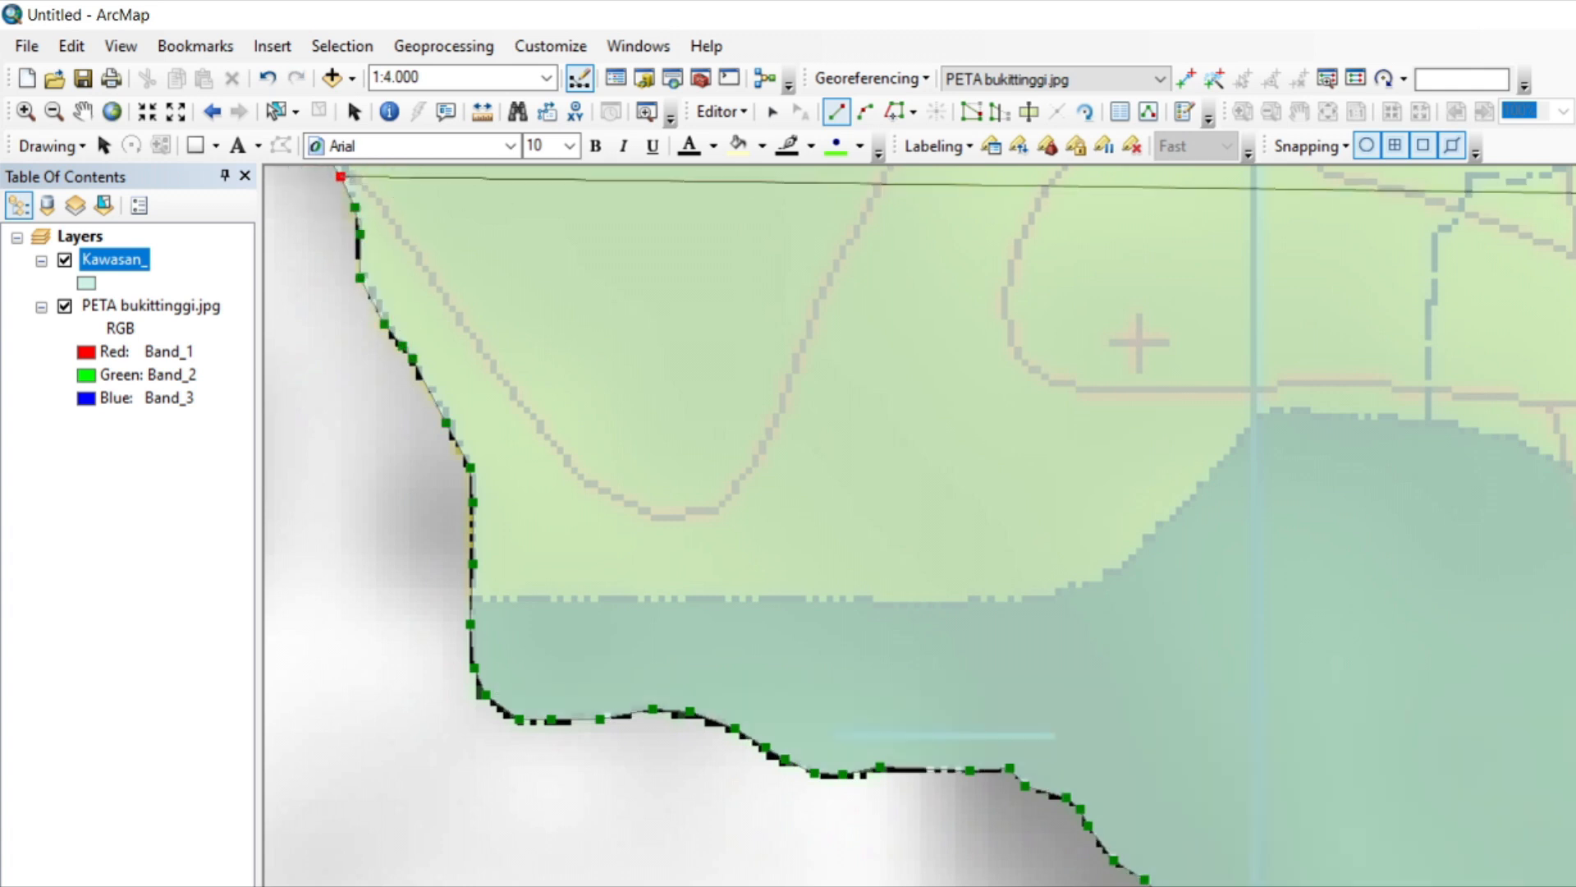
Trace the polygon northwest up the slope and around the corner to the short vertical edge by the dashed boundary.
key("Up")
key("Up")
key("Up")
key("Up")
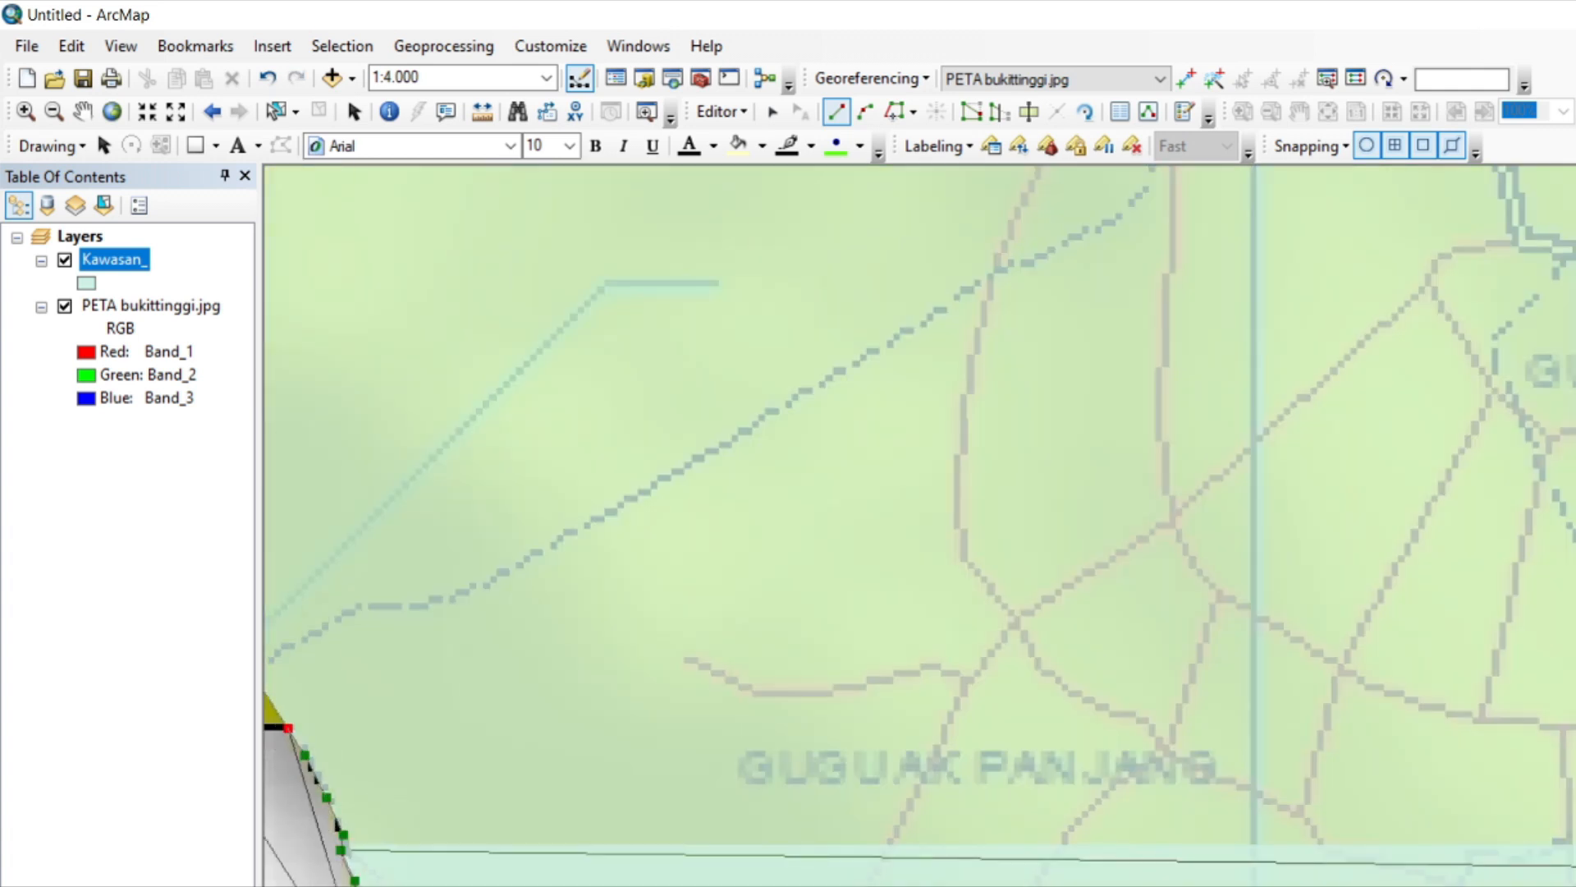
left_click_drag(307, 760, 1529, 703)
left_click(1533, 722)
left_click(1527, 702)
left_click(1528, 659)
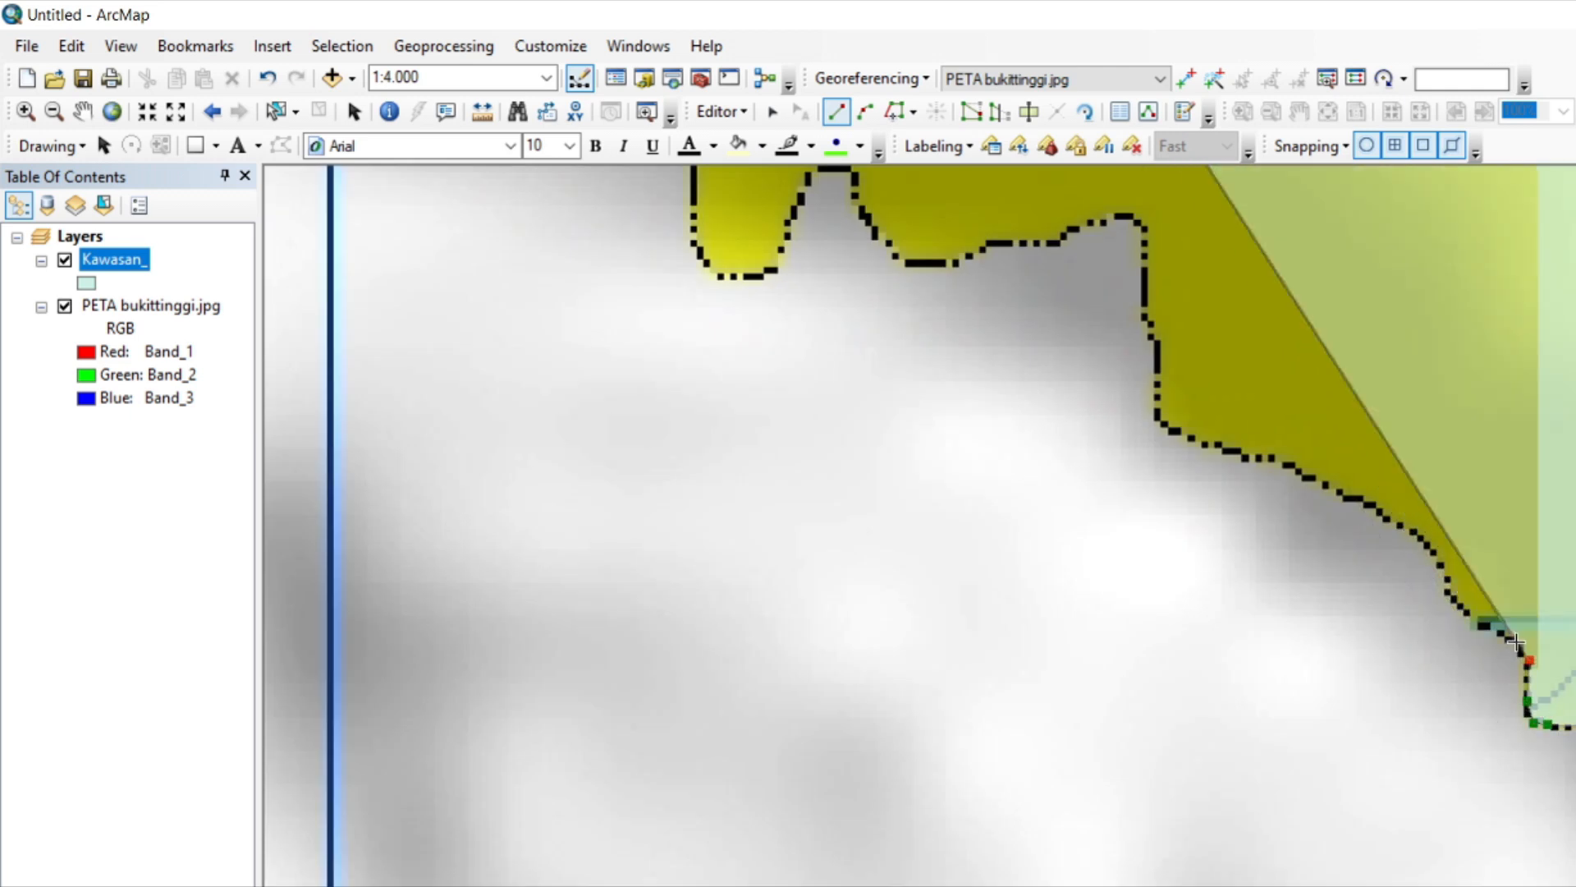
Trace the polygon past the end of the light blue stream and northwest up the curved yellow edge.
left_click(1516, 642)
left_click(1491, 627)
left_click(1460, 616)
left_click(1442, 594)
left_click(1440, 558)
left_click(1339, 490)
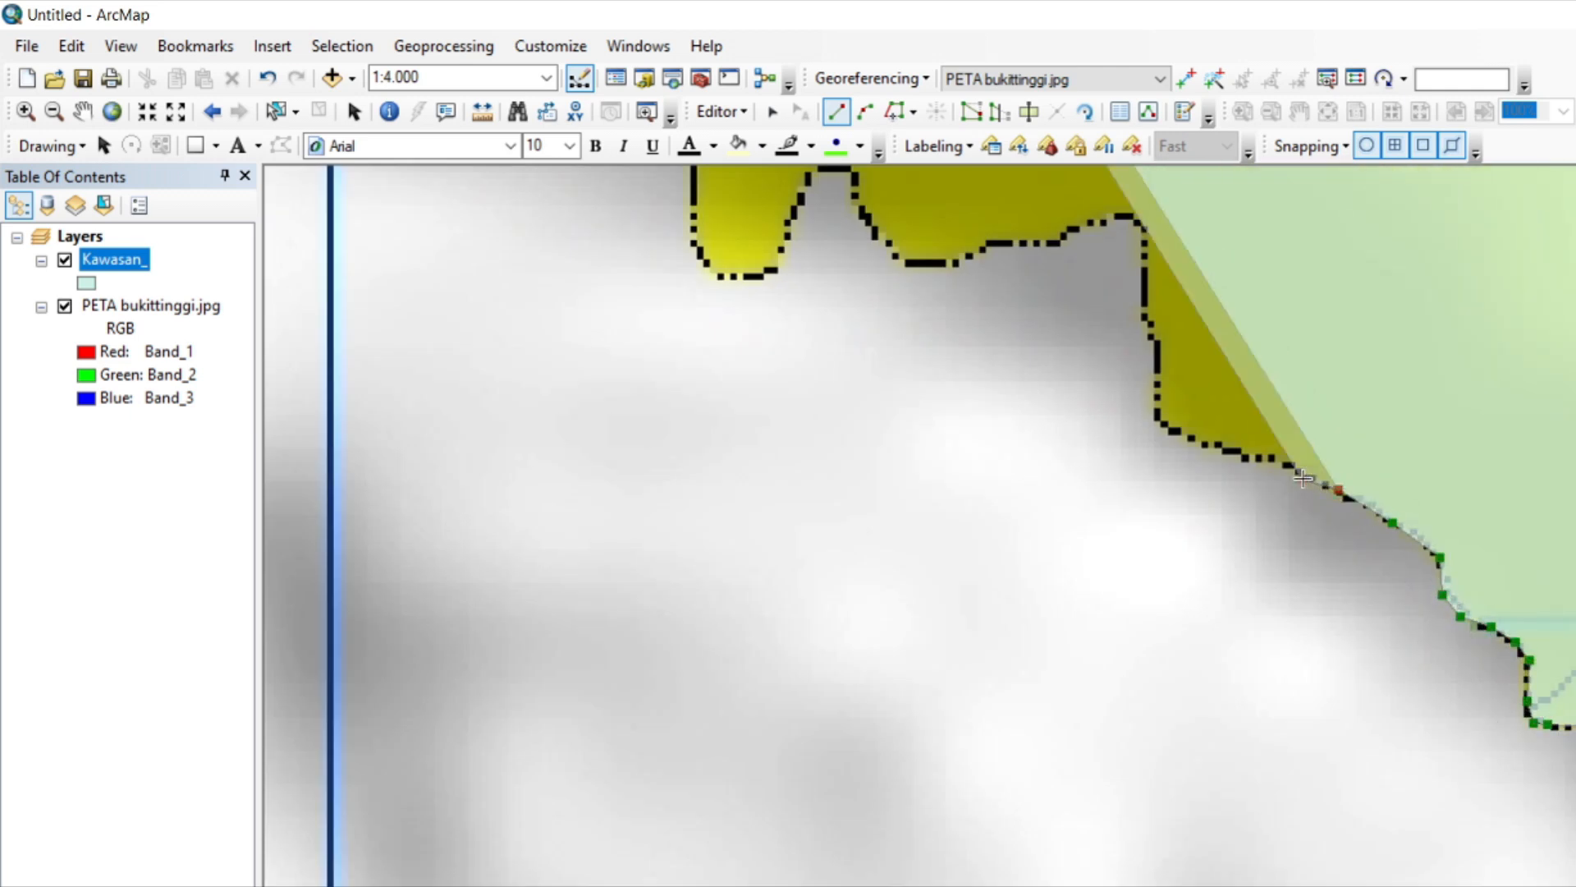
Trace the polygon west along the gentle yellow edge and around the corner up the steep vertical side.
left_click(1236, 455)
left_click(1201, 444)
left_click(1169, 430)
left_click(1154, 396)
left_click(1157, 358)
left_click(1150, 331)
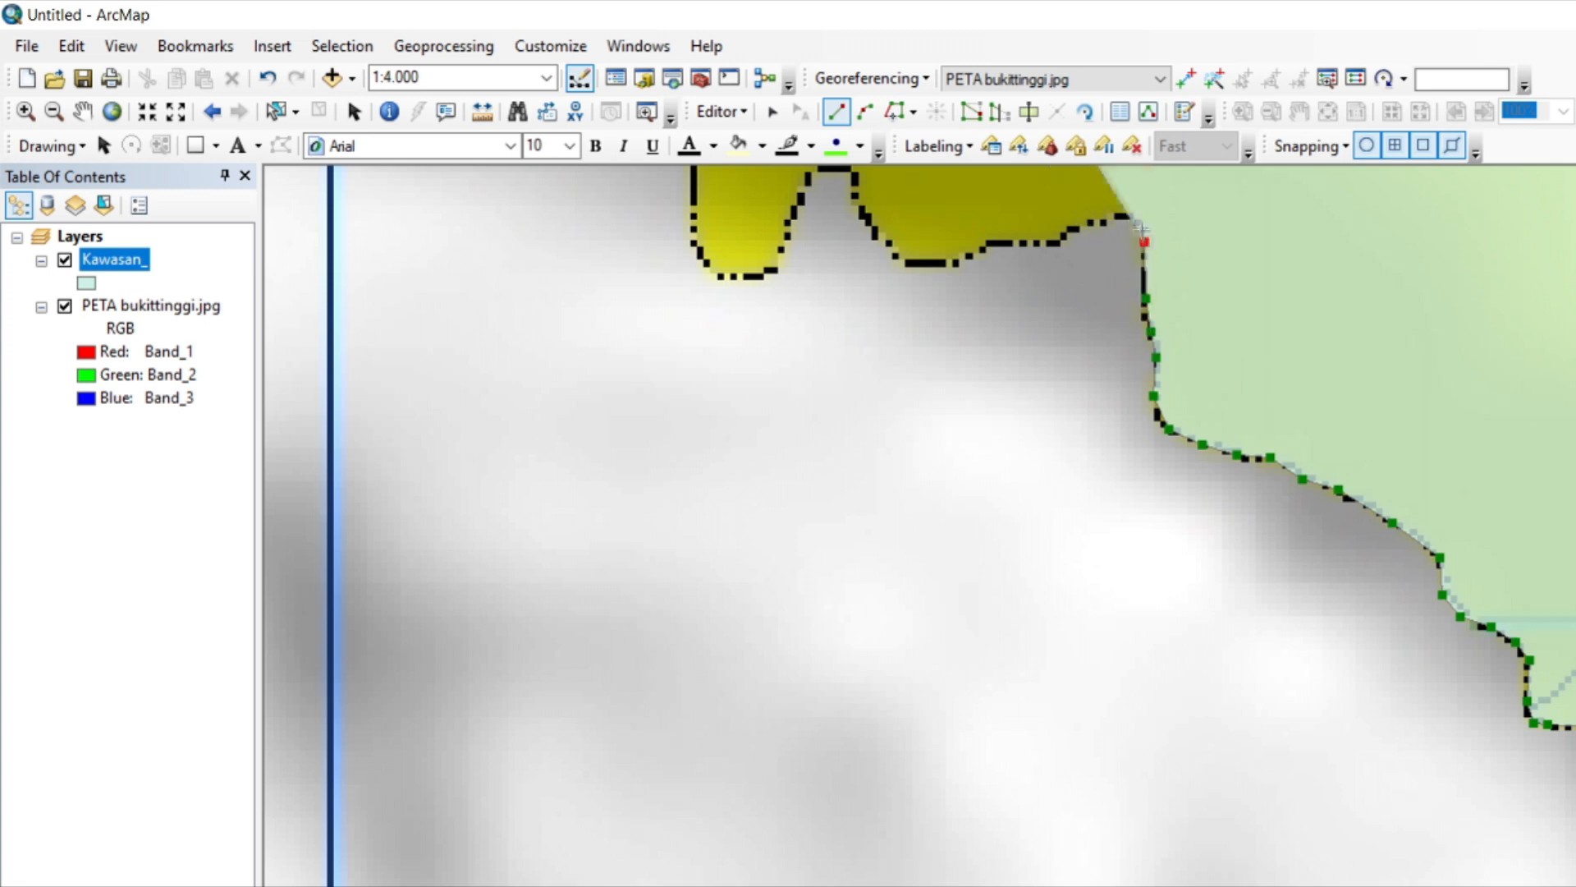
Trace the polygon over the rounded notch and around the narrow yellow lobe to the corner above it.
key("Up")
key("Up")
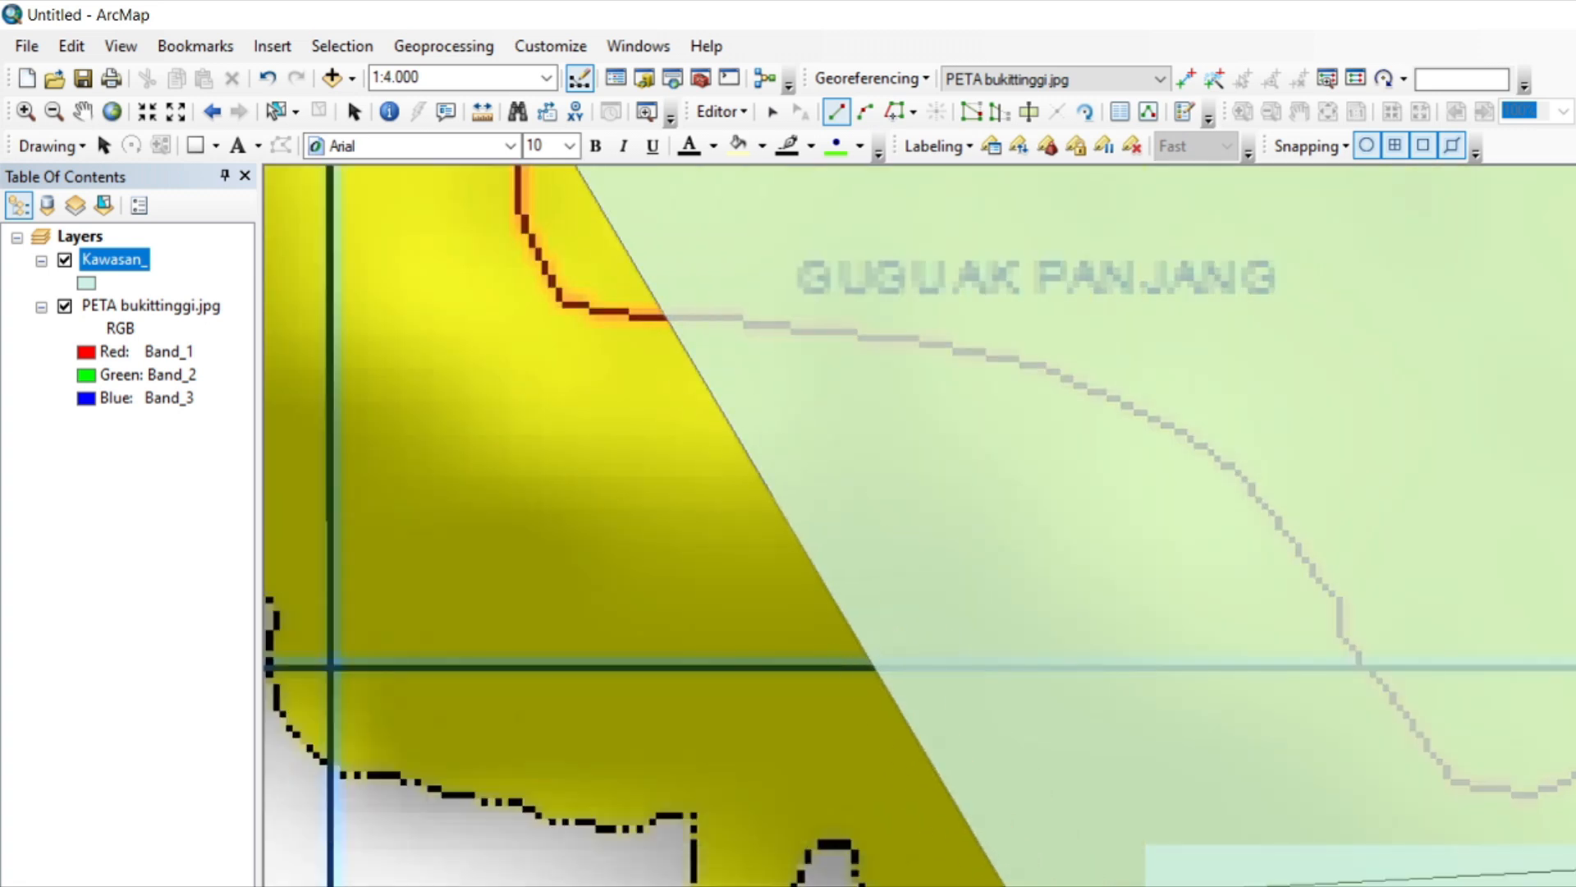
left_click(819, 844)
left_click(801, 867)
left_click(689, 835)
left_click(690, 816)
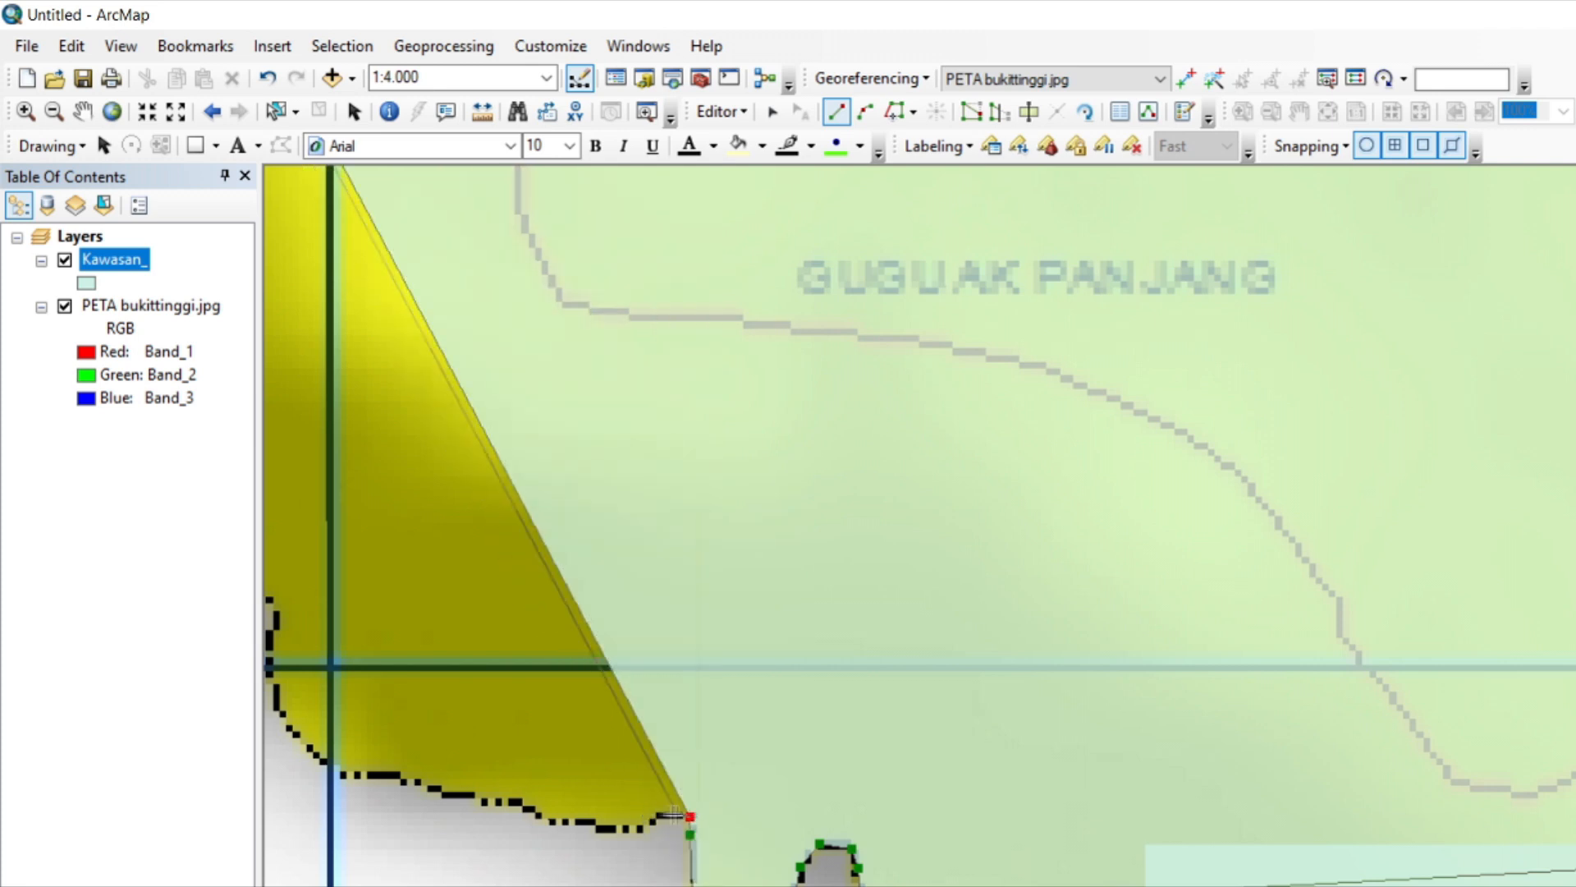
Trace the polygon west along the wavy yellow edge and past the vertical blue grid line.
left_click(659, 815)
left_click(638, 833)
left_click(590, 830)
left_click(550, 820)
left_click(526, 809)
left_click(501, 802)
left_click(468, 798)
left_click(437, 790)
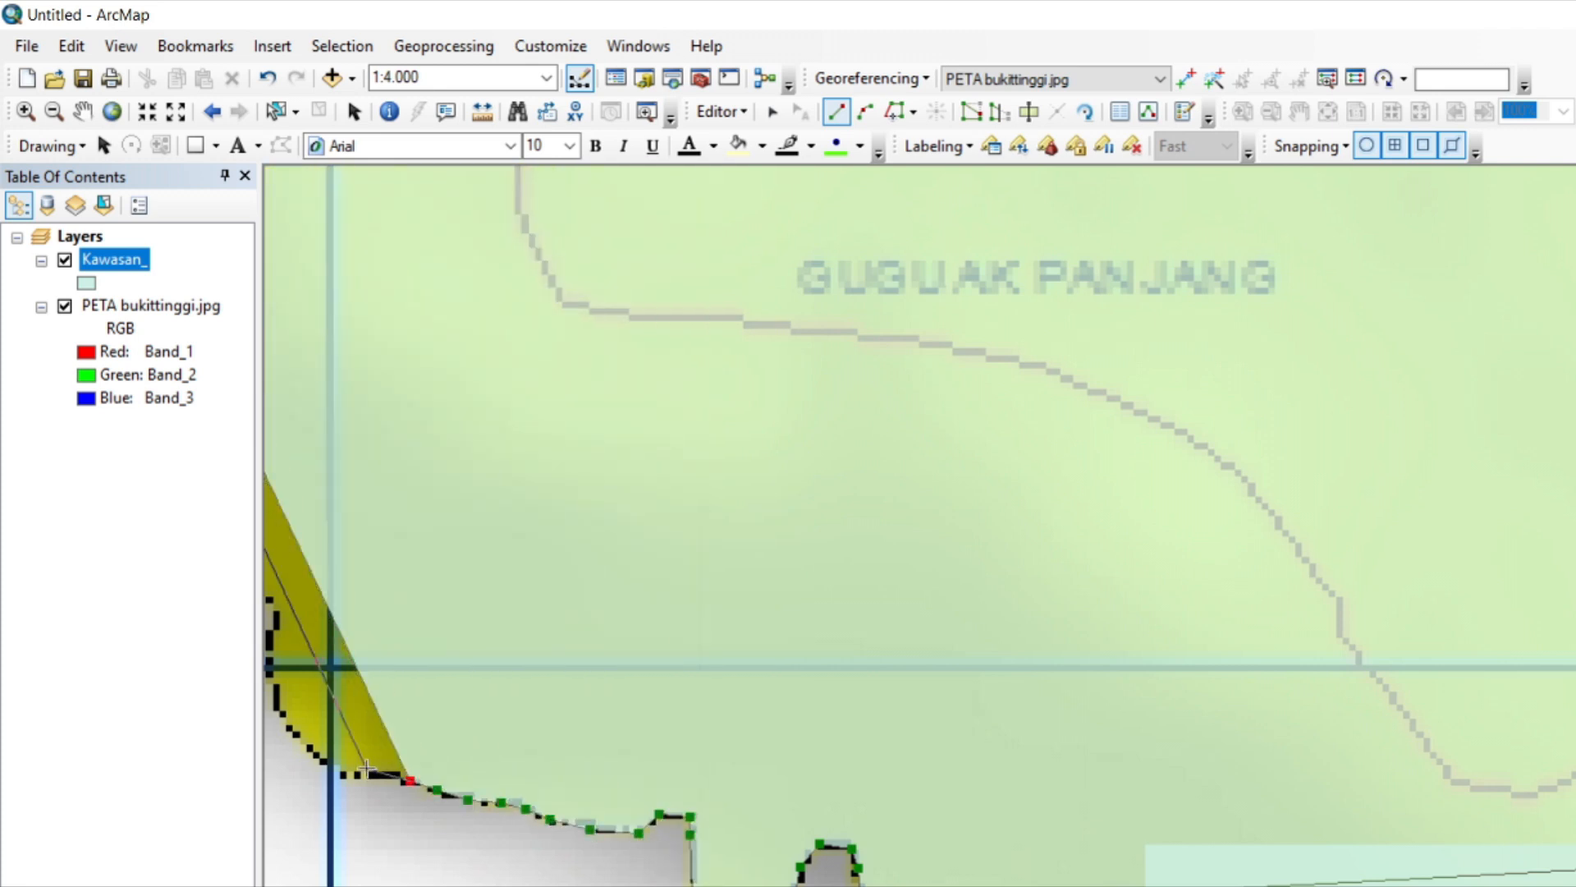
left_click(314, 757)
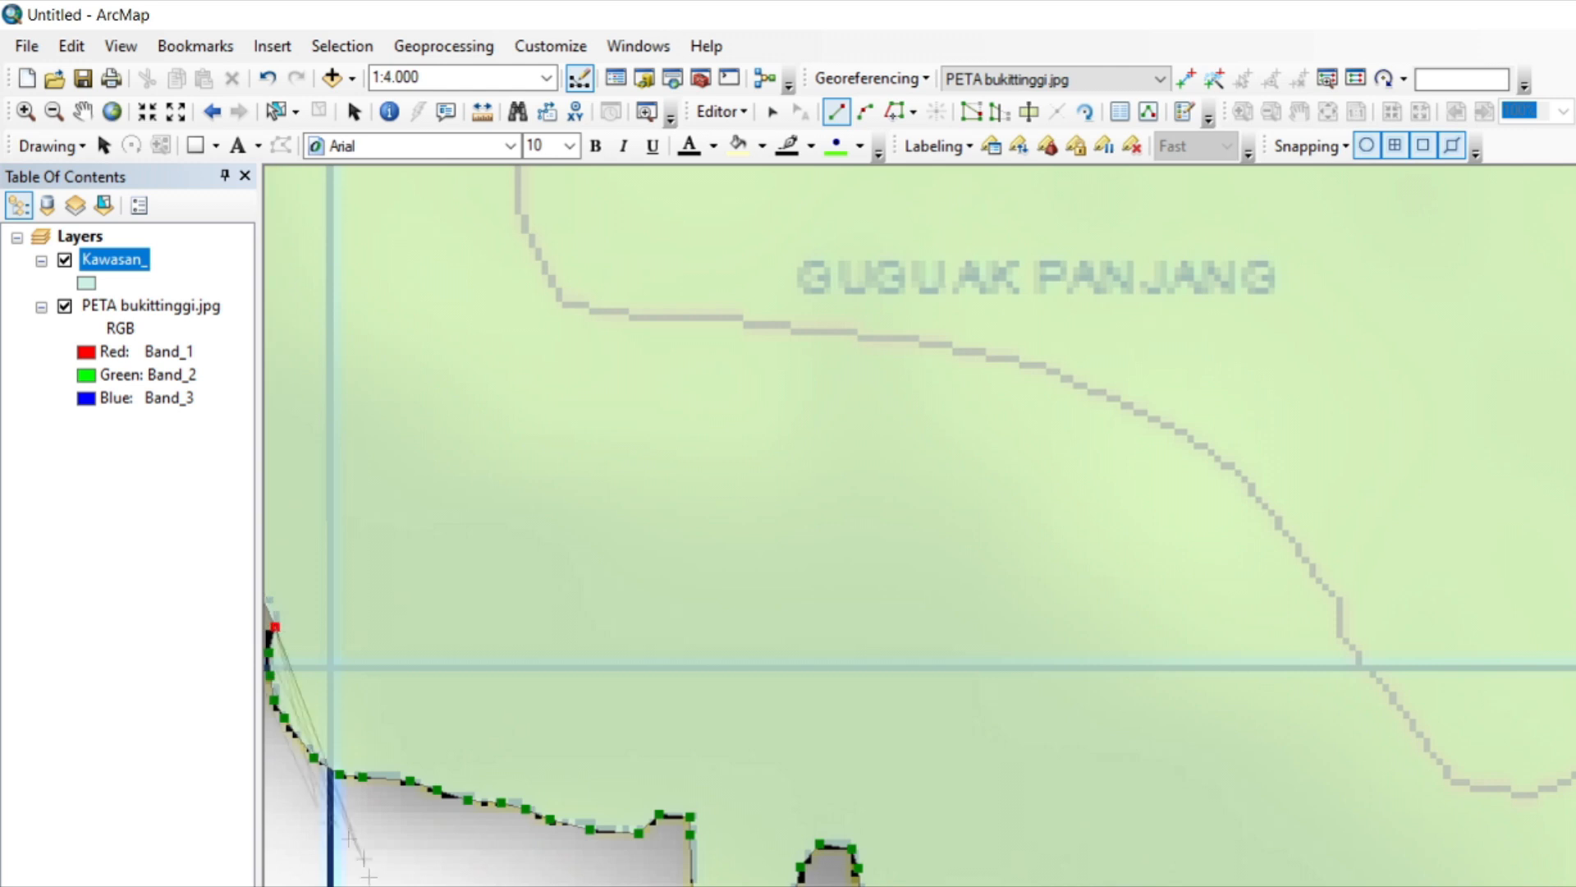
Trace the polygon across the horizontal grid line, over the arched edge and down to the small yellow hook's tip.
left_click(346, 886)
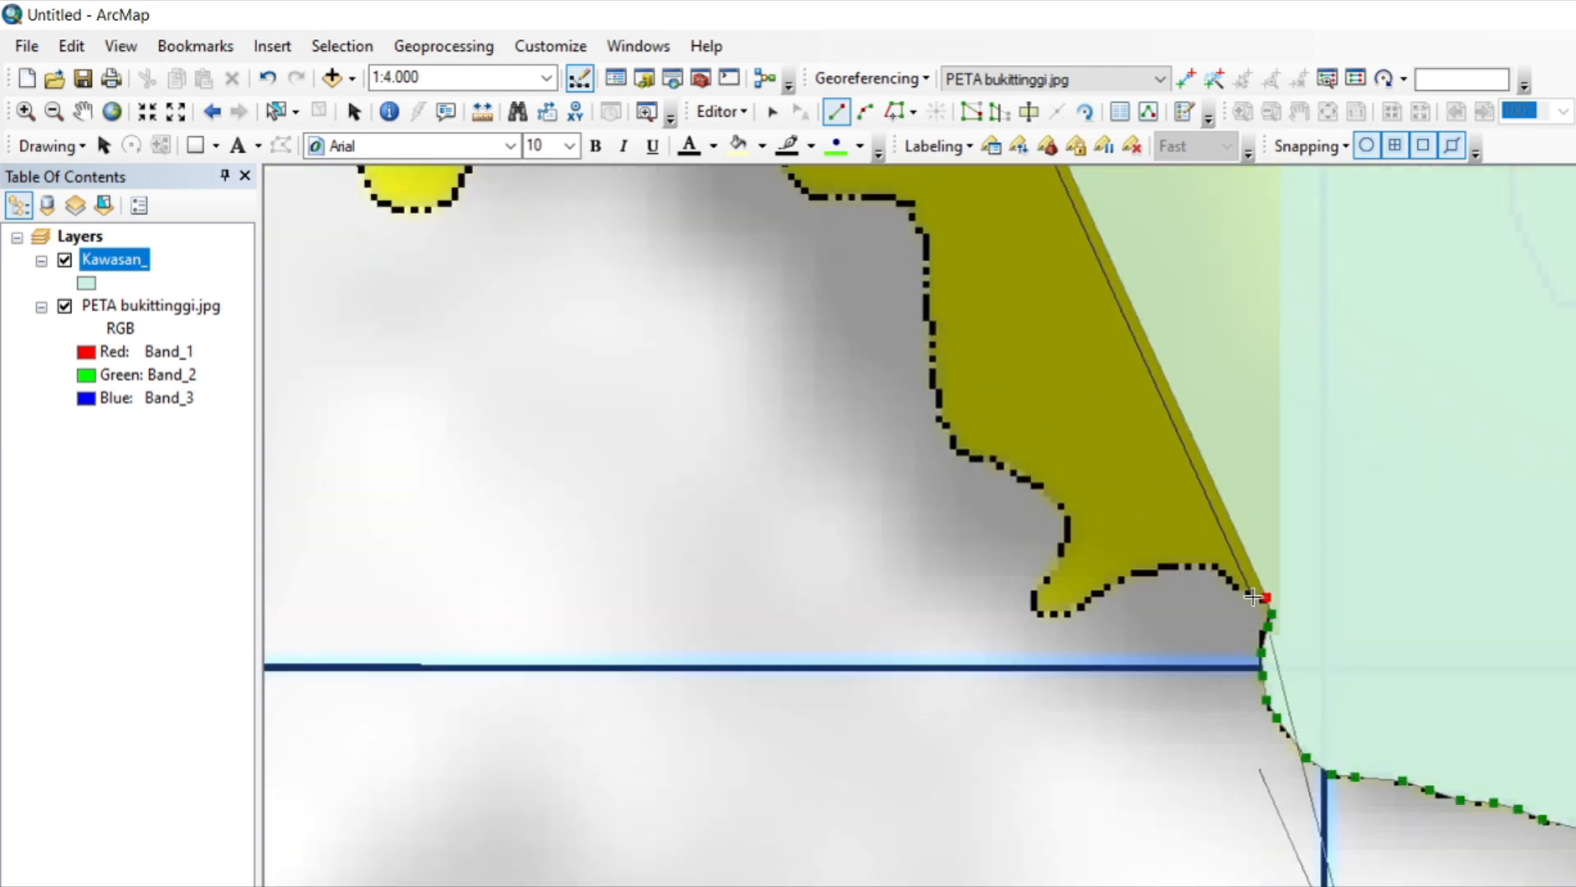
left_click(1234, 585)
left_click(1187, 565)
left_click(1151, 567)
left_click(1081, 606)
left_click(1035, 609)
Trace the polygon up the hook's west side, northwest along the slope and around the corner to the steep edge.
left_click(1054, 566)
left_click(1065, 515)
left_click(1022, 484)
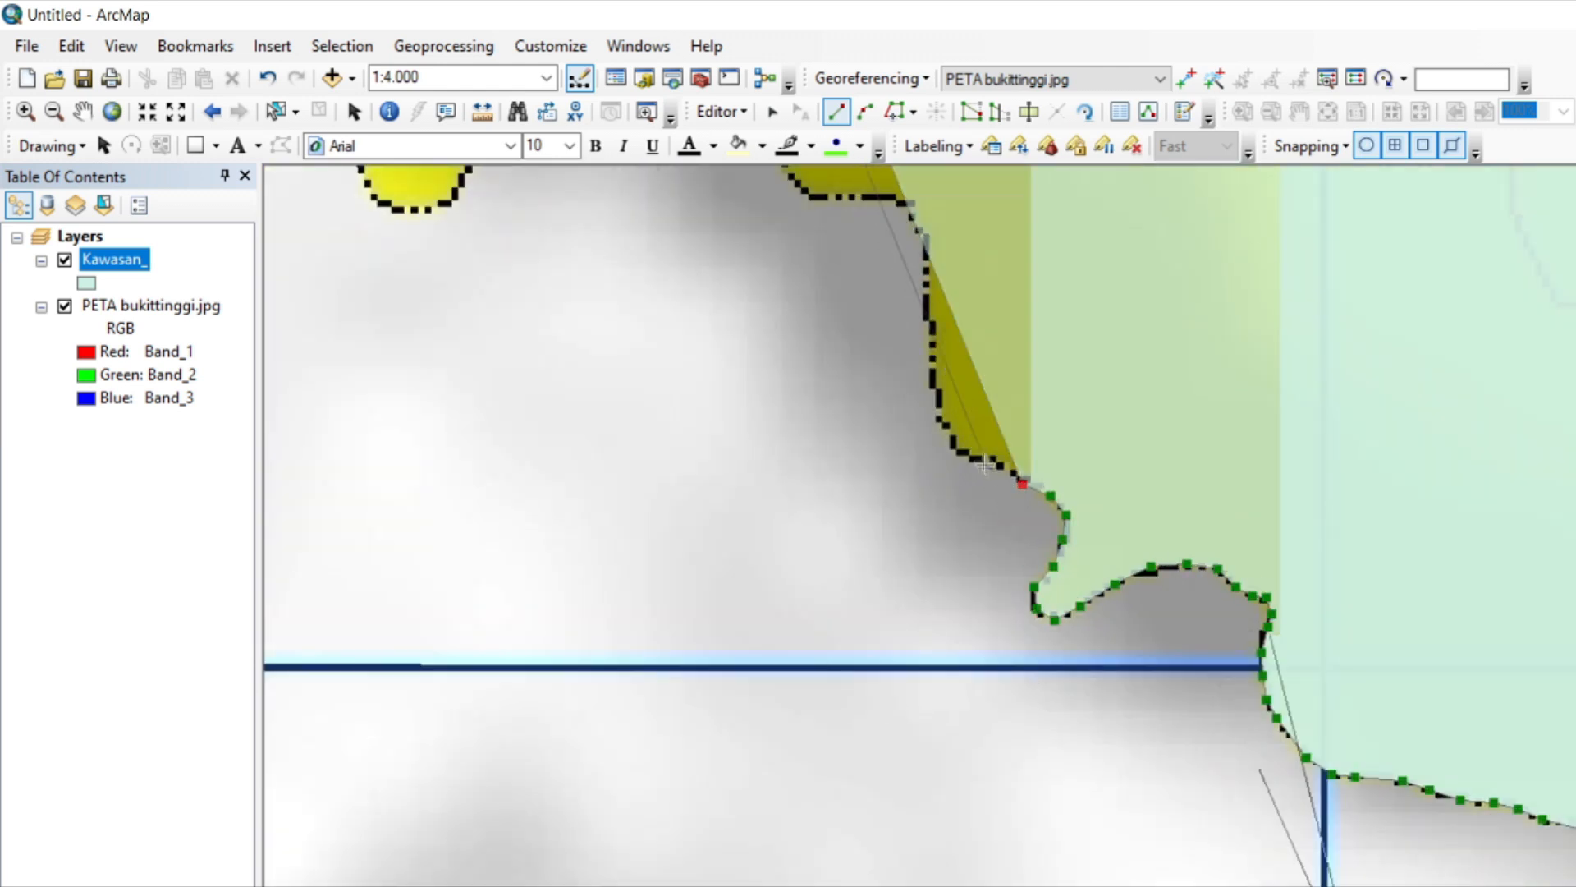
left_click(998, 464)
left_click(977, 457)
left_click(961, 447)
left_click(935, 409)
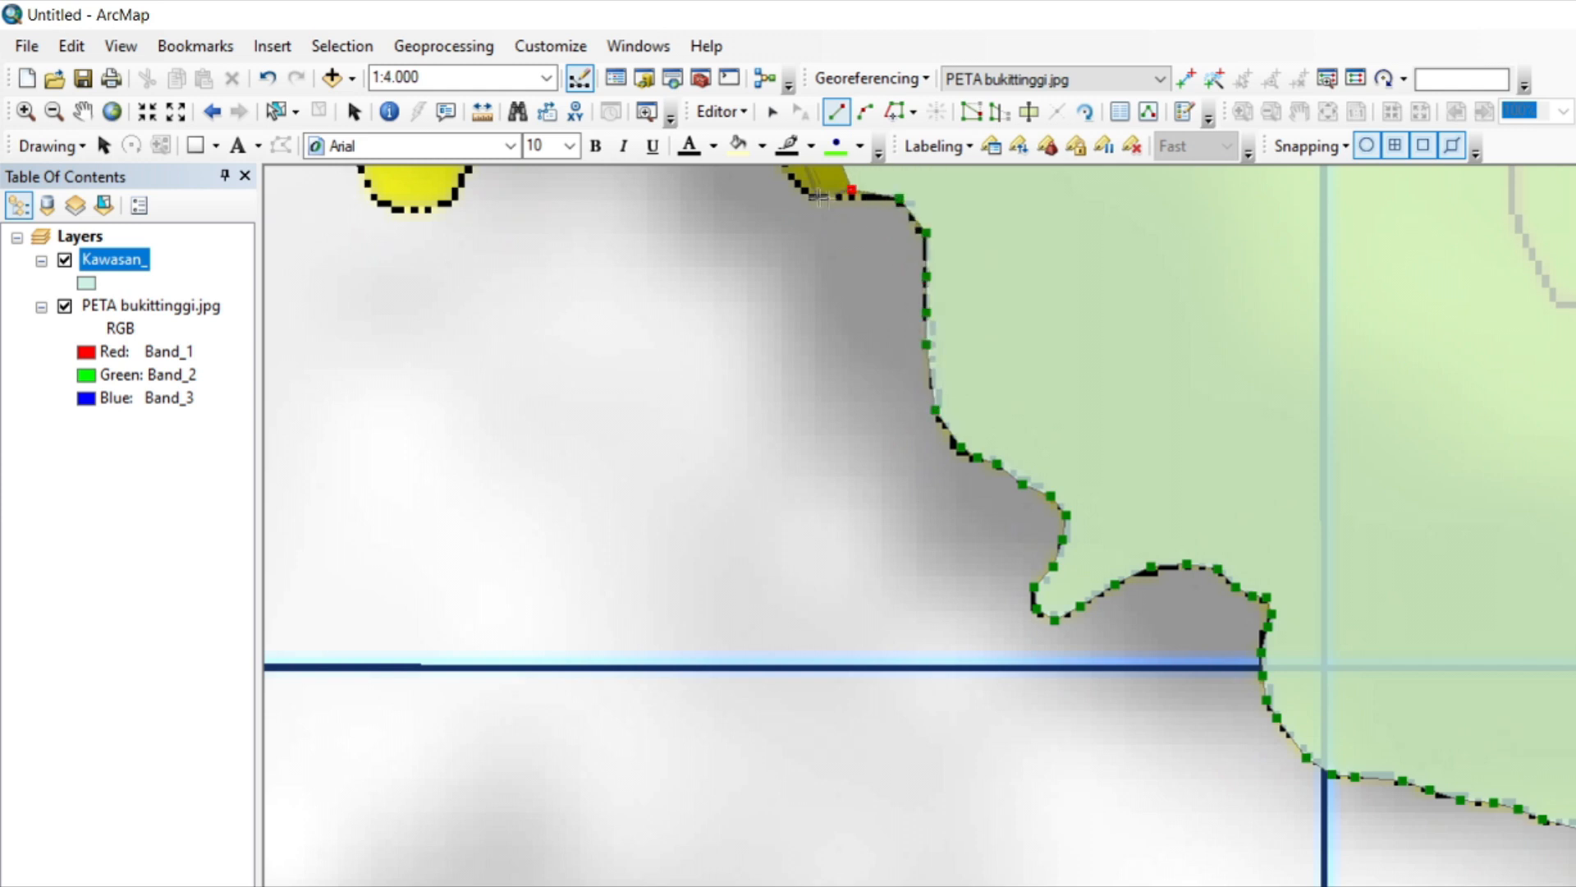
Trace the polygon along the flat ledge, up the steep slope and west onto the broad crest.
left_click(1575, 275)
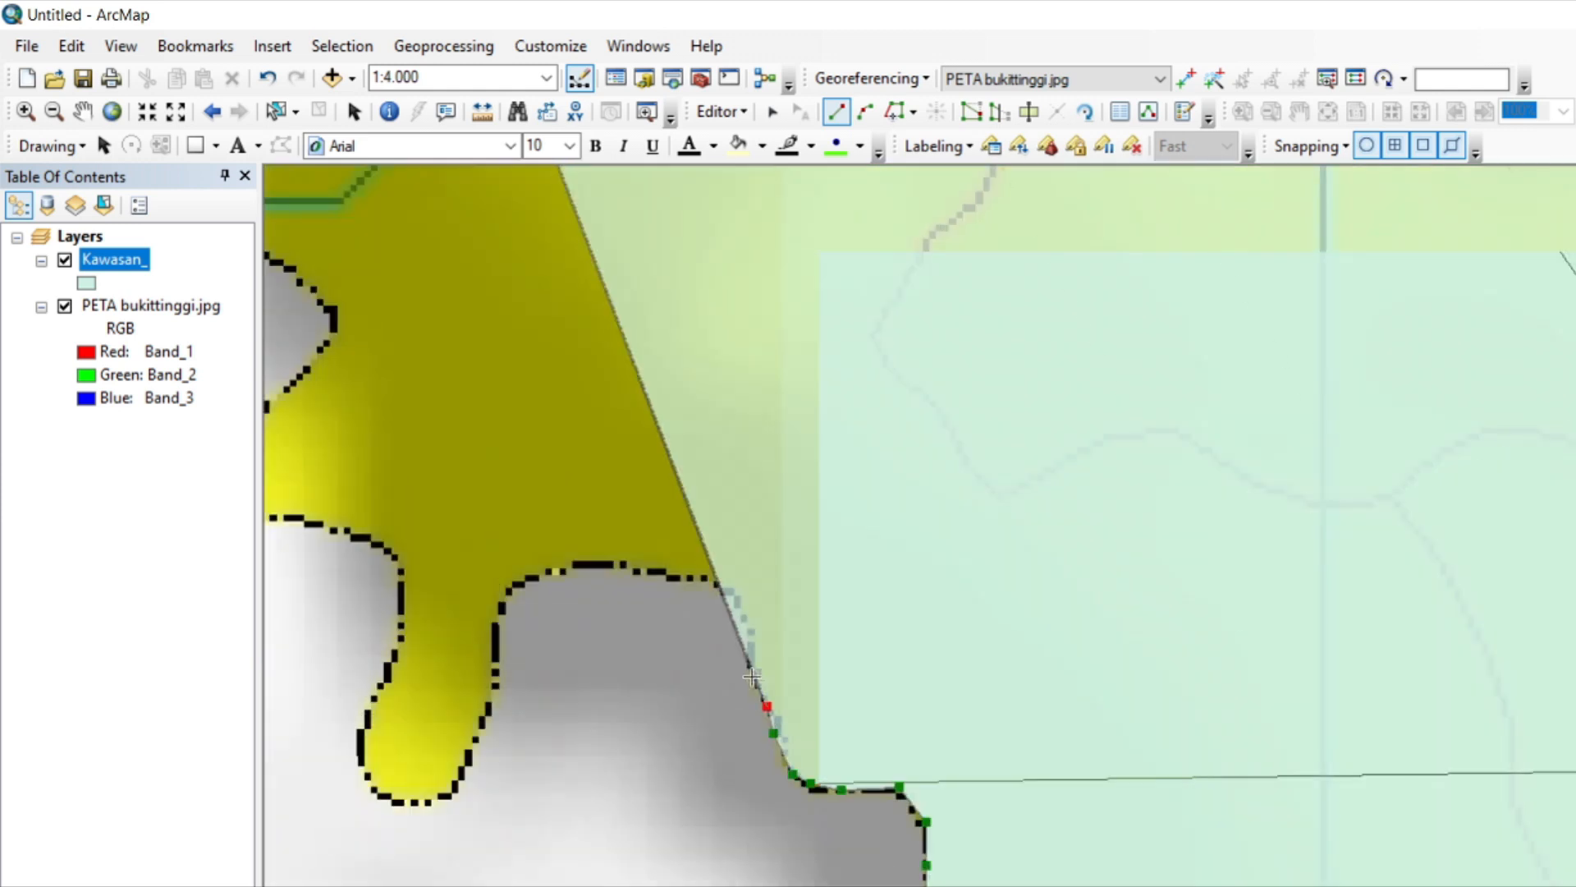
left_click(683, 577)
left_click(650, 570)
left_click(610, 565)
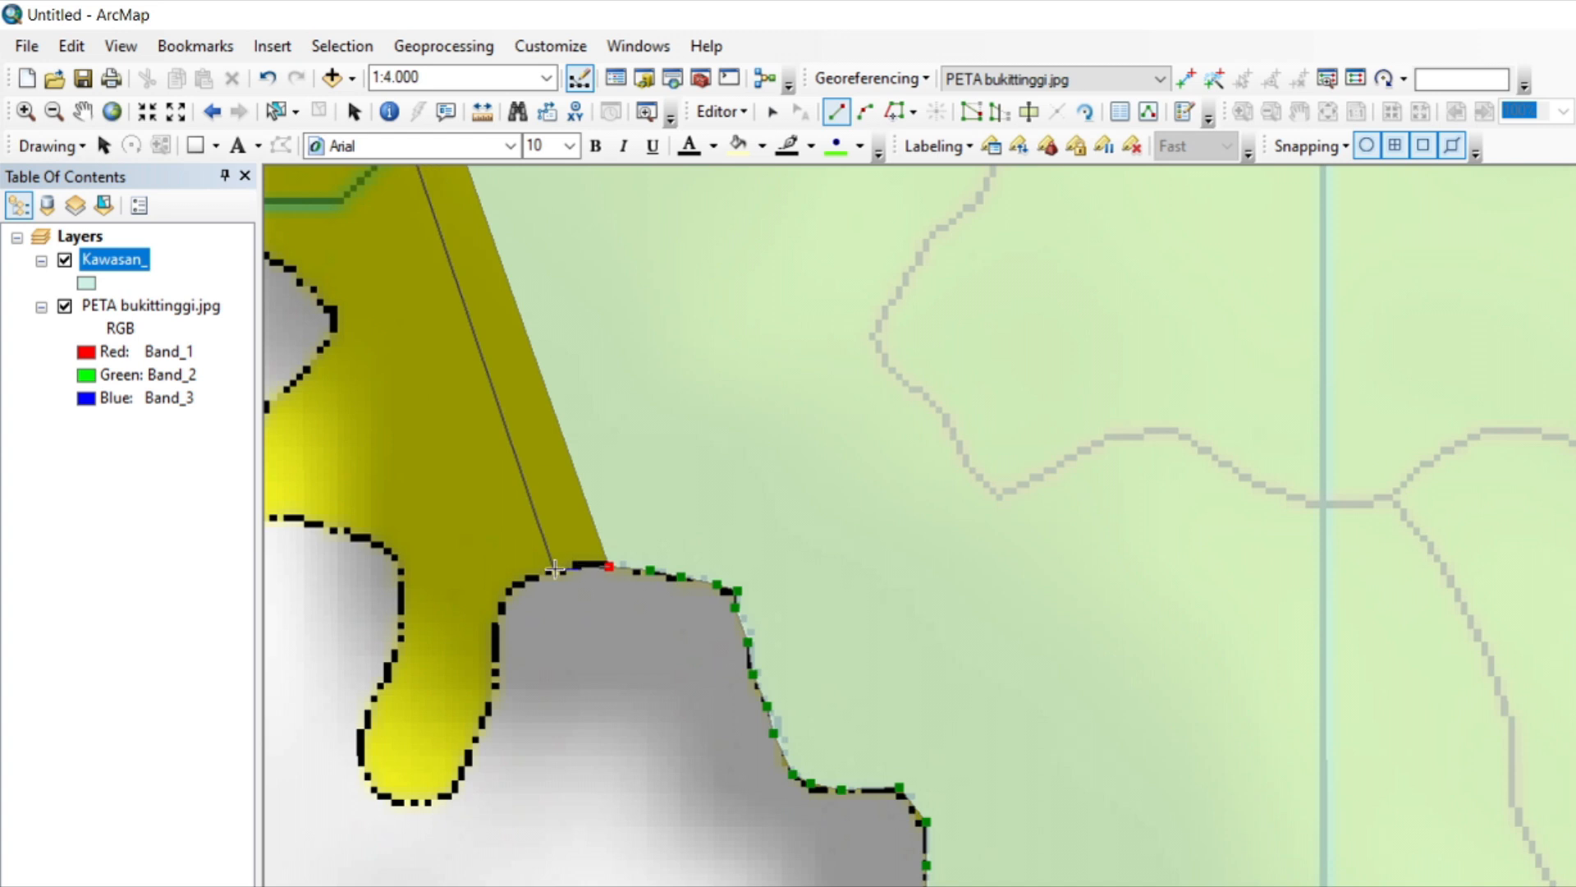
Trace the polygon over the west end of the crest and down the east side of the long yellow lobe.
left_click(555, 570)
left_click(519, 581)
left_click(495, 611)
left_click(498, 657)
left_click(483, 725)
left_click(454, 788)
left_click(441, 802)
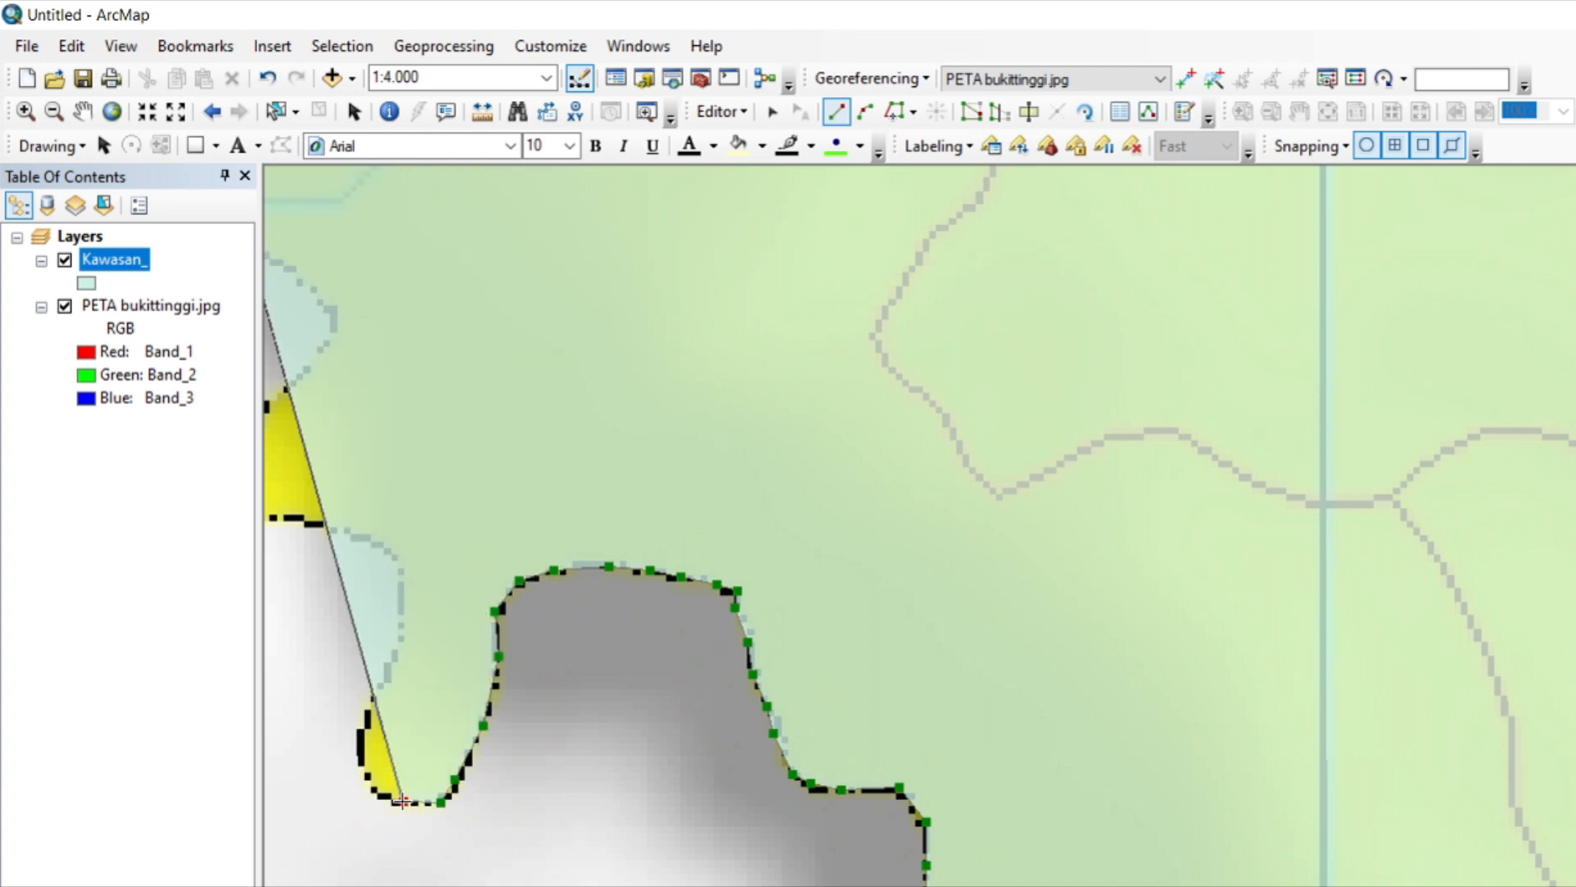
Trace the polygon up the long lobe's west side, around the smaller yellow lobe and into the pointed notch.
left_click(354, 743)
left_click(369, 699)
left_click(395, 653)
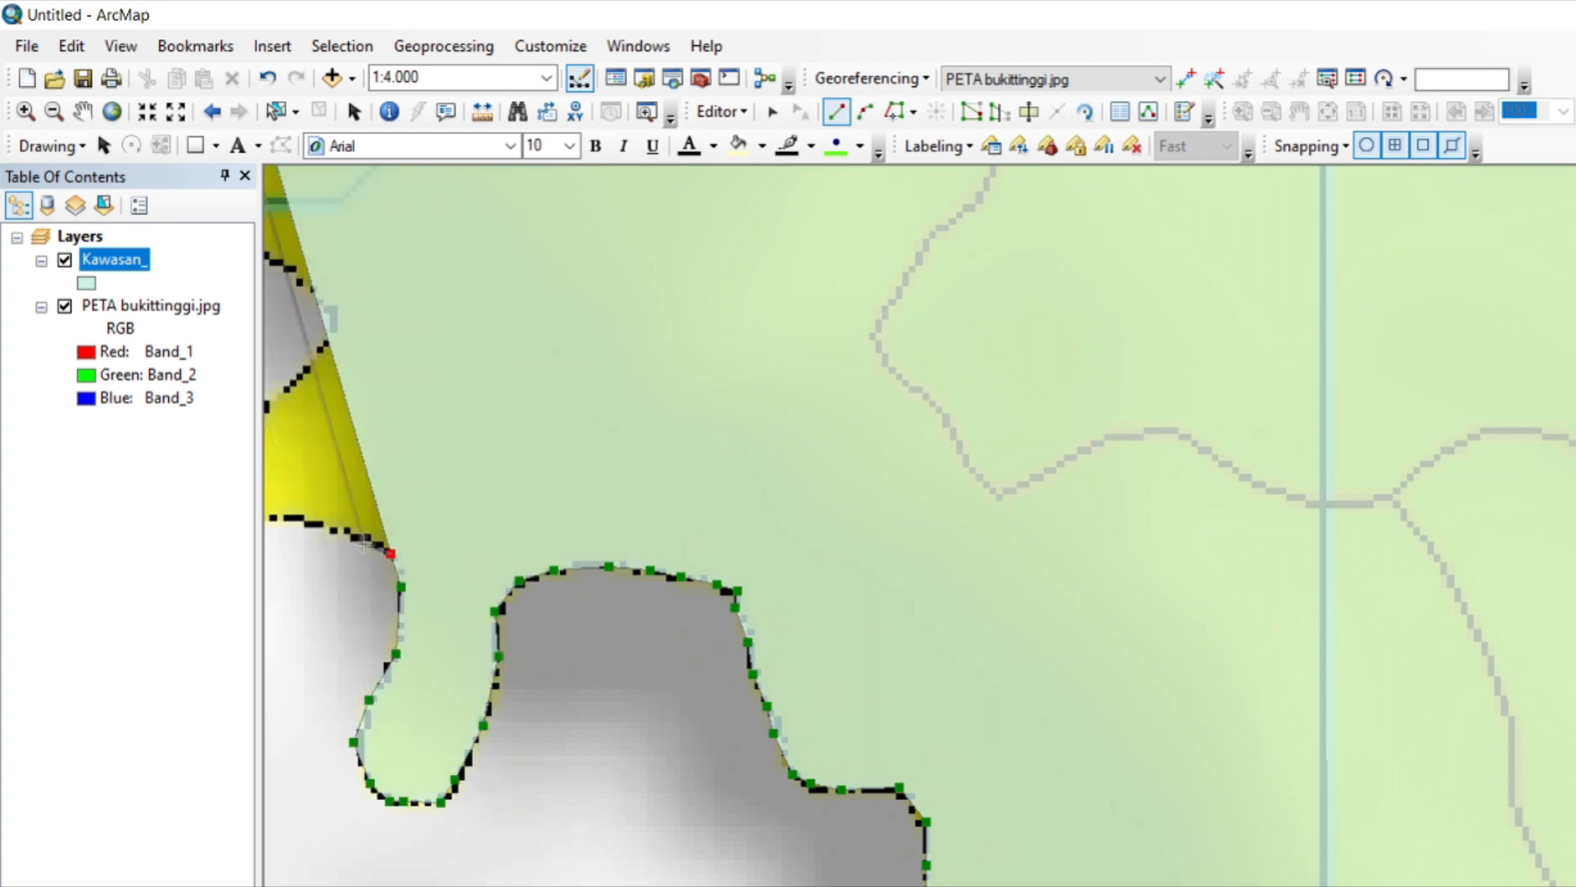
key("Left")
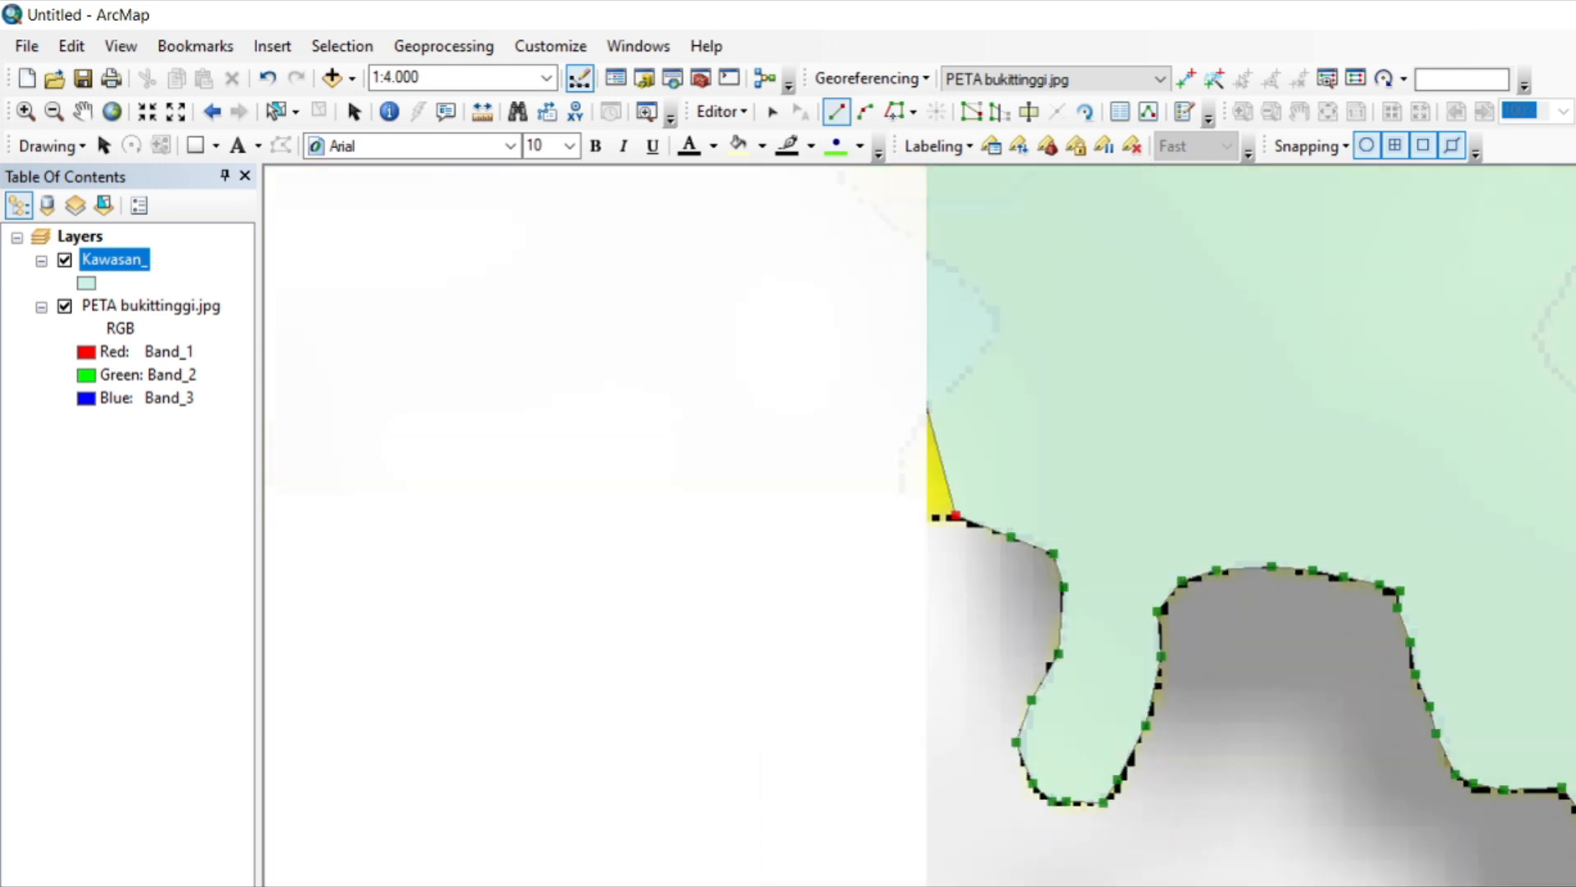
left_click(920, 516)
left_click(961, 379)
left_click(991, 341)
left_click(997, 317)
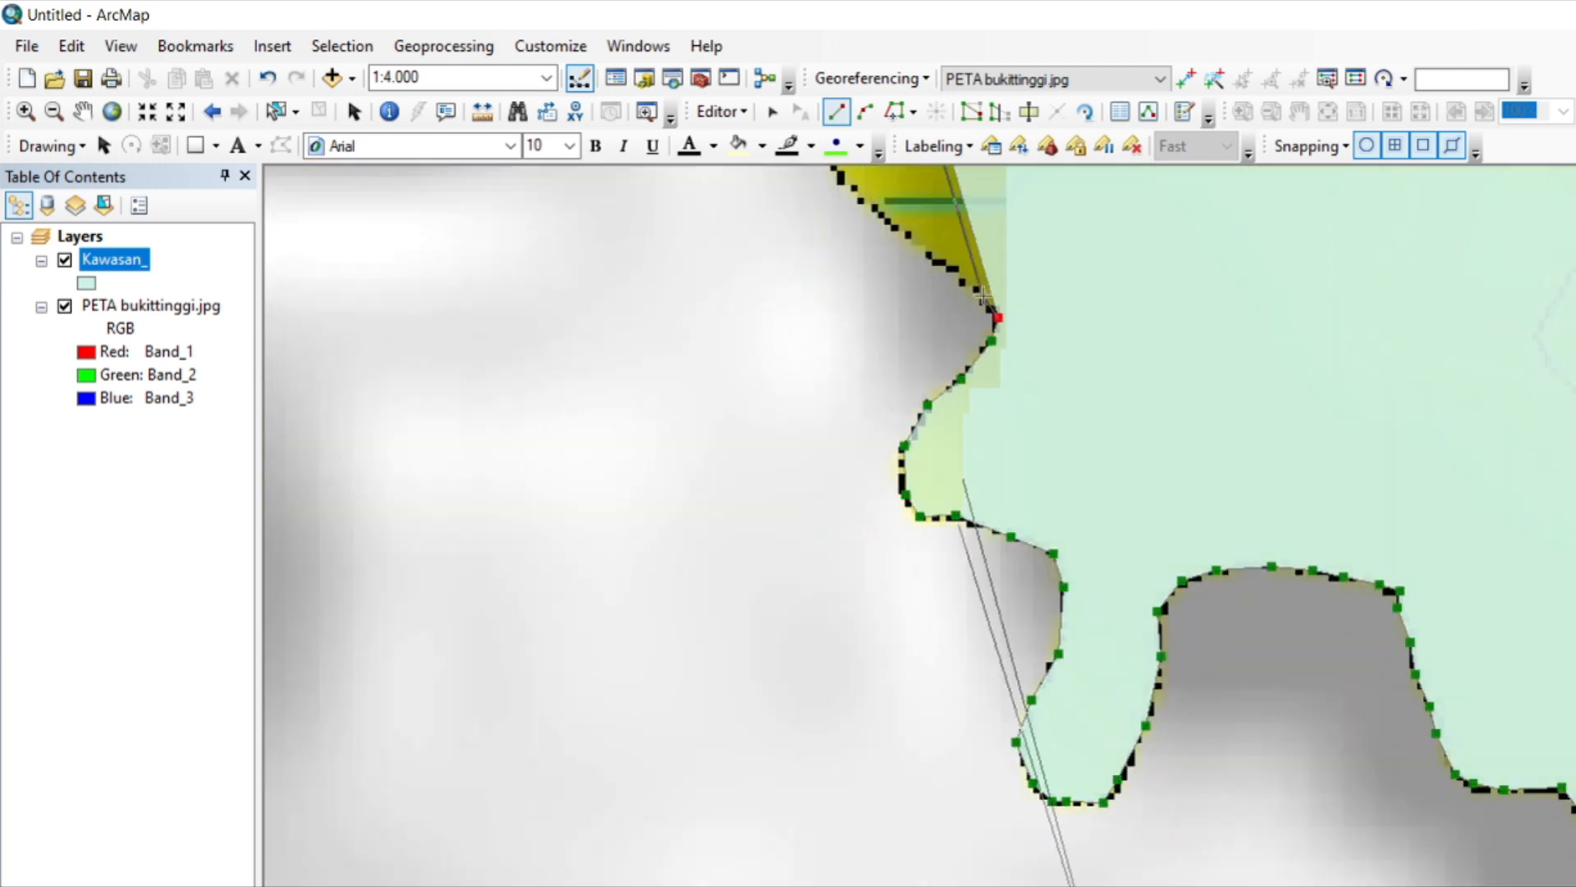
Trace the polygon up to the orange area, around its small rounded notch and northwest along its edge.
key("Up")
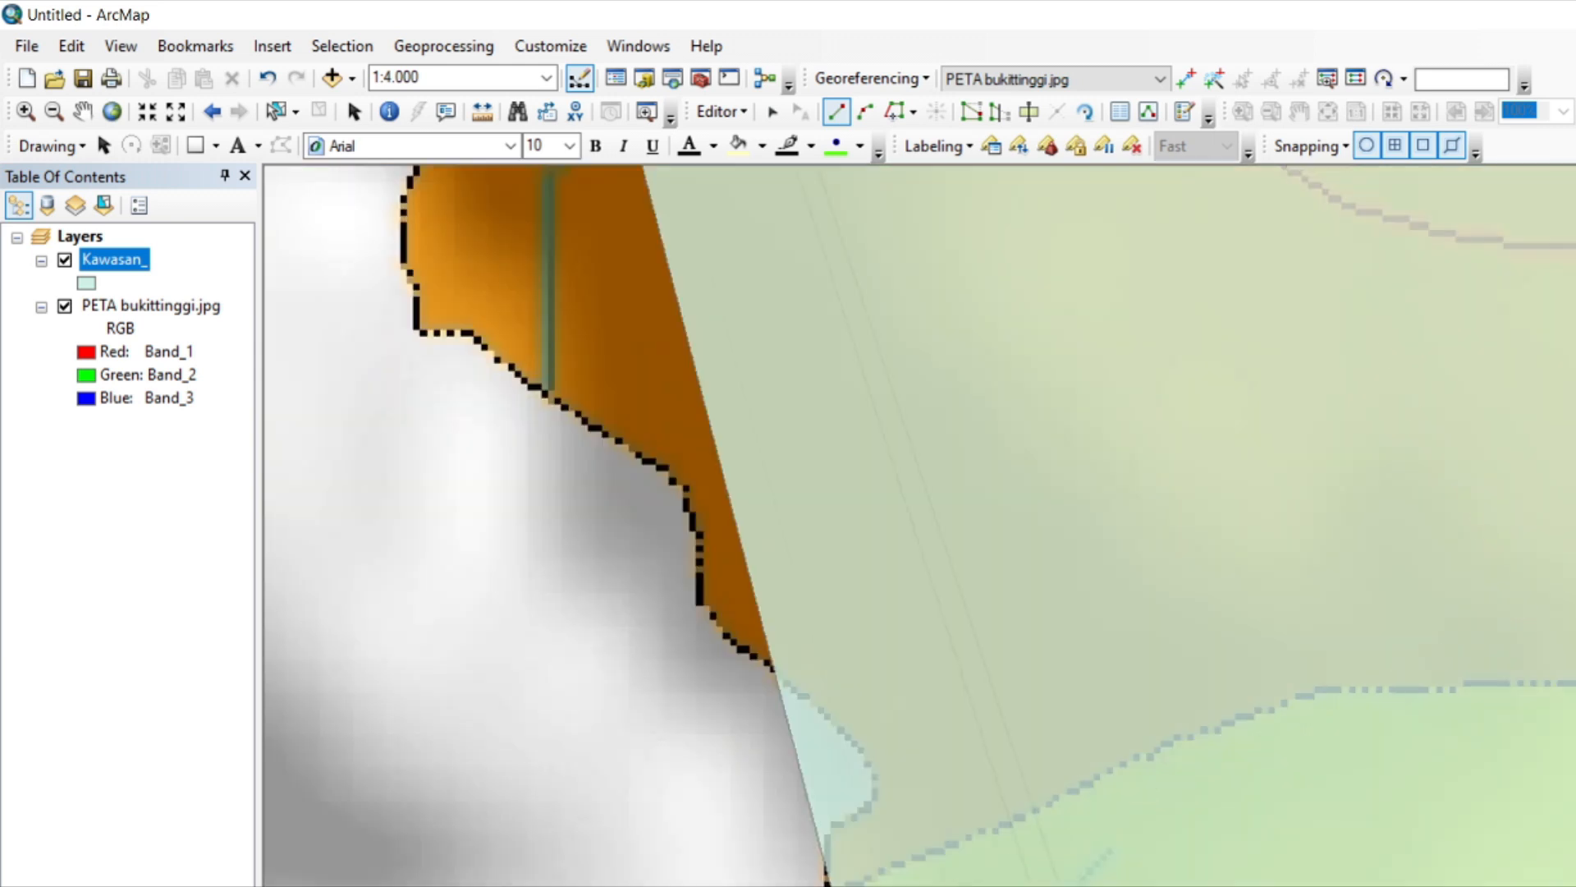
left_click(875, 805)
left_click(875, 777)
left_click(857, 747)
left_click(824, 720)
left_click(794, 690)
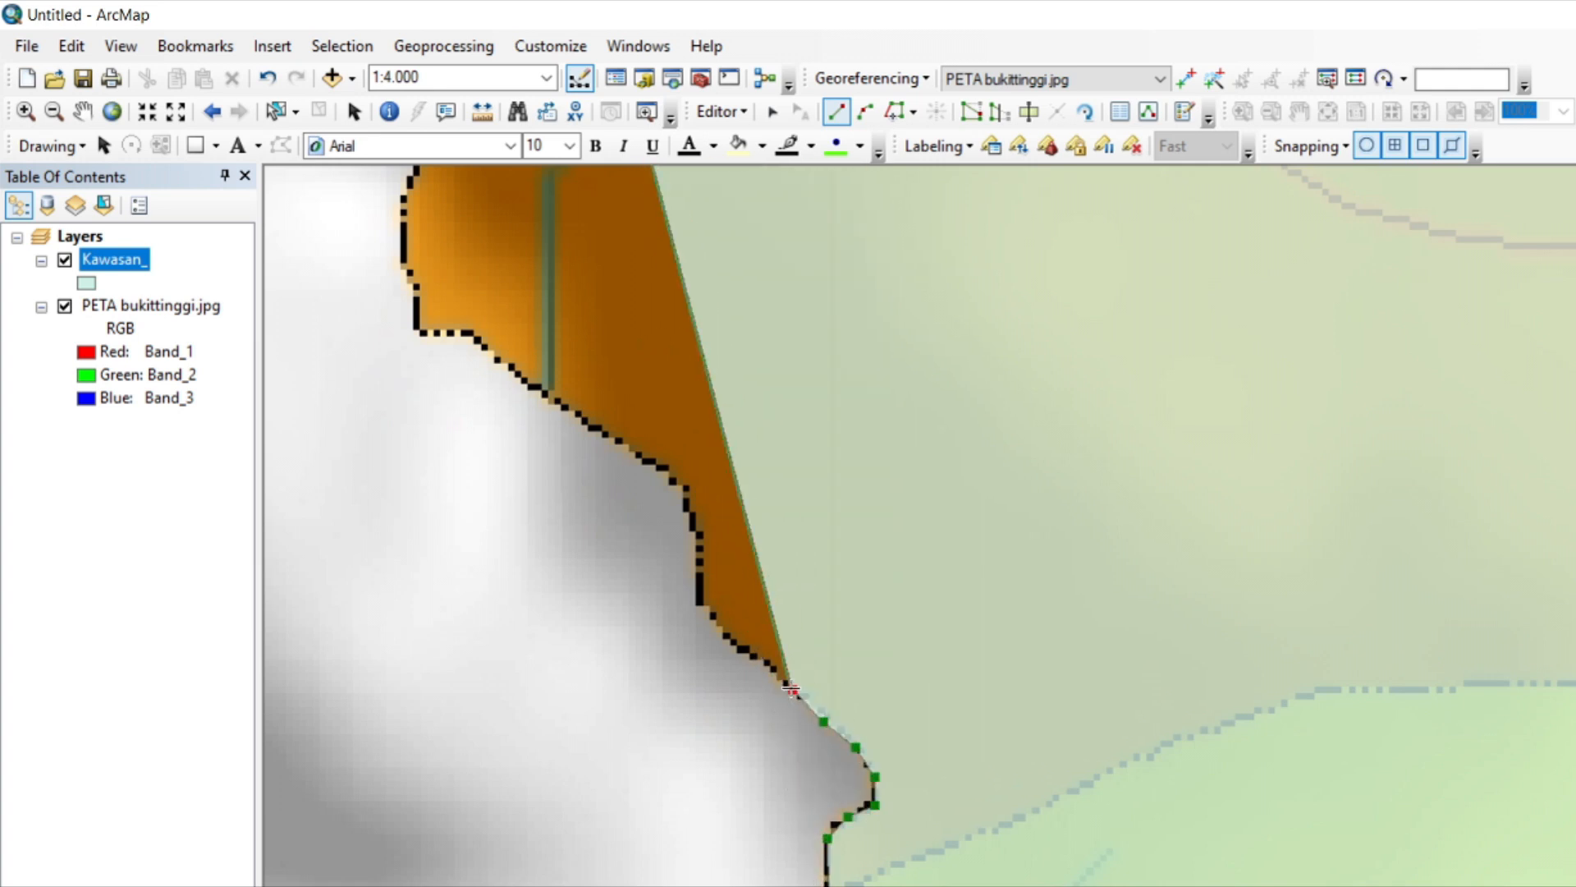
Trace the polygon up the steep orange edge and northwest along the slope toward the vertical blue stream.
left_click(765, 663)
left_click(721, 629)
left_click(699, 563)
left_click(694, 530)
left_click(688, 505)
left_click(678, 479)
left_click(627, 446)
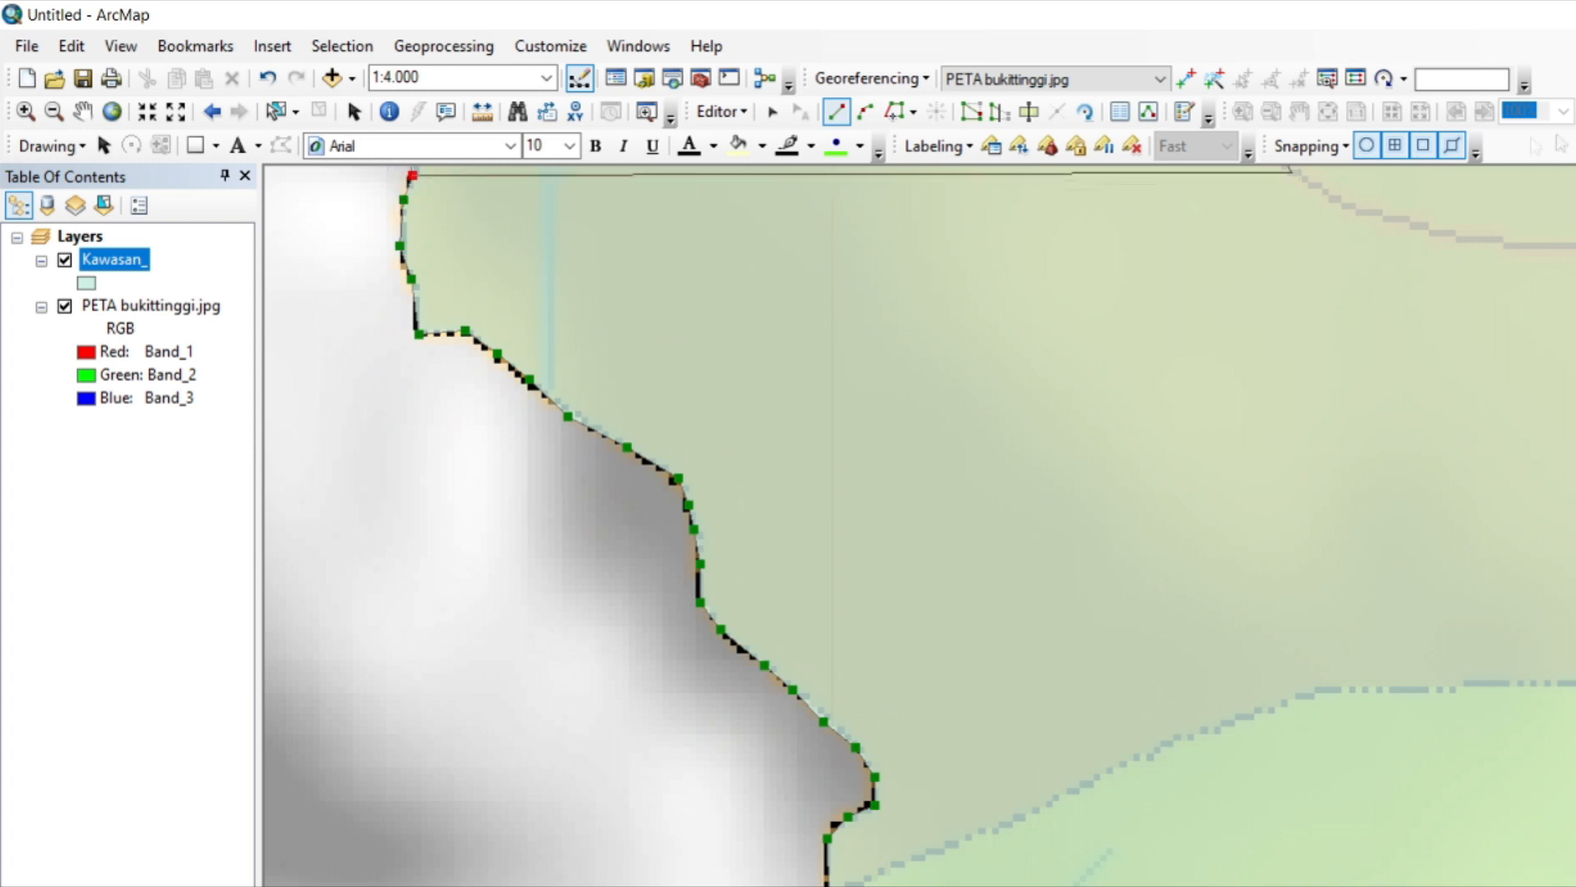
Trace the polygon west along the gentle orange edge and northwest up the slope to just below the horizontal grid line.
key("Up")
left_click(383, 819)
left_click(343, 802)
left_click(273, 790)
key("Left")
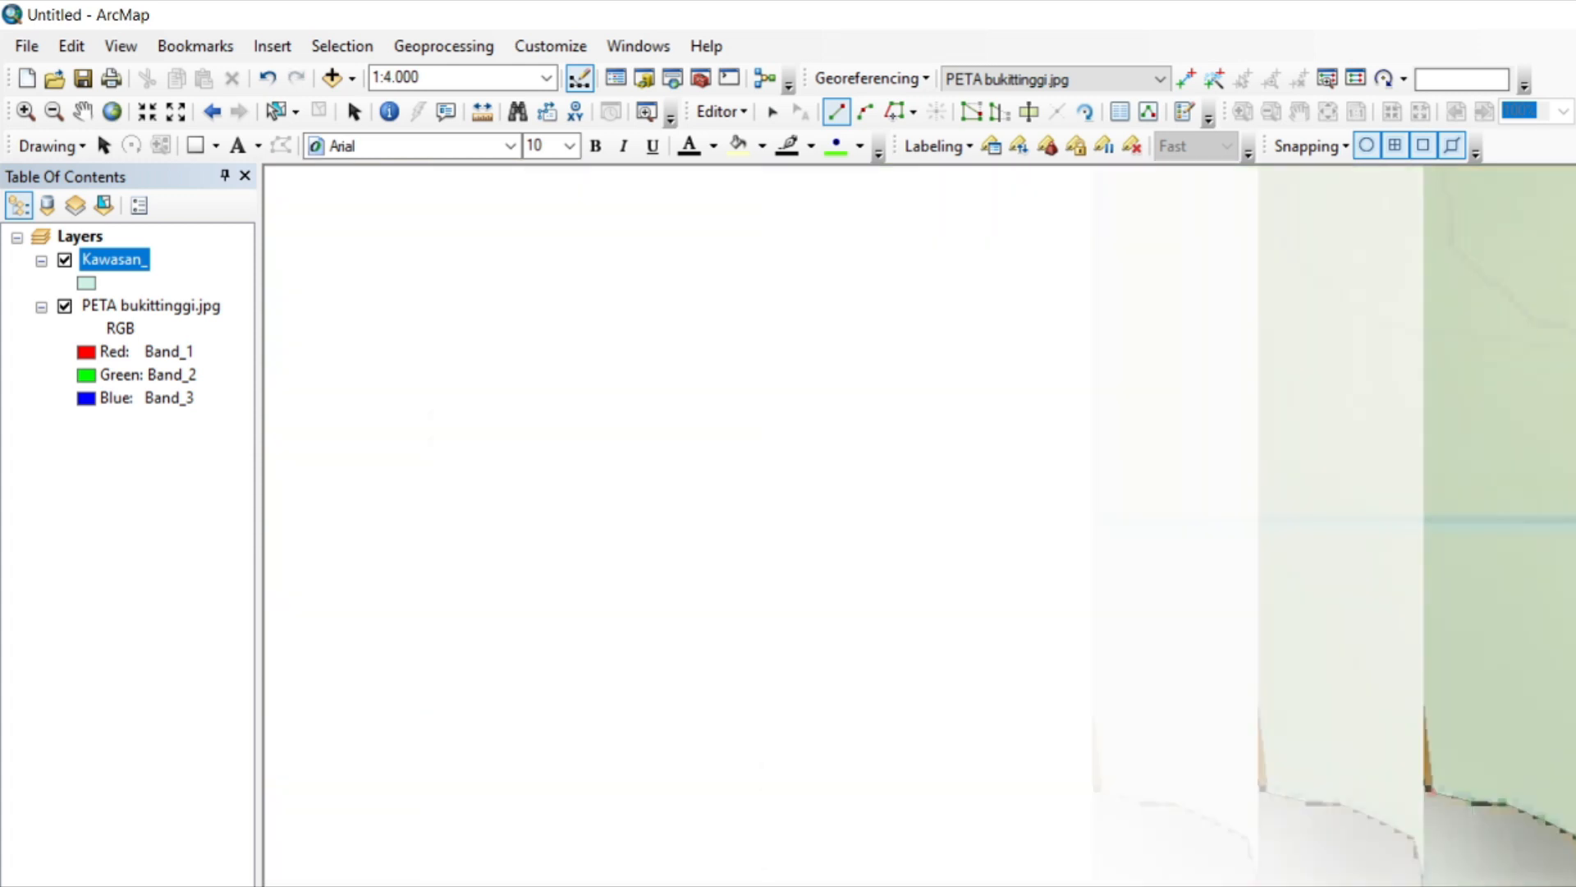
left_click(1290, 612)
left_click(1267, 579)
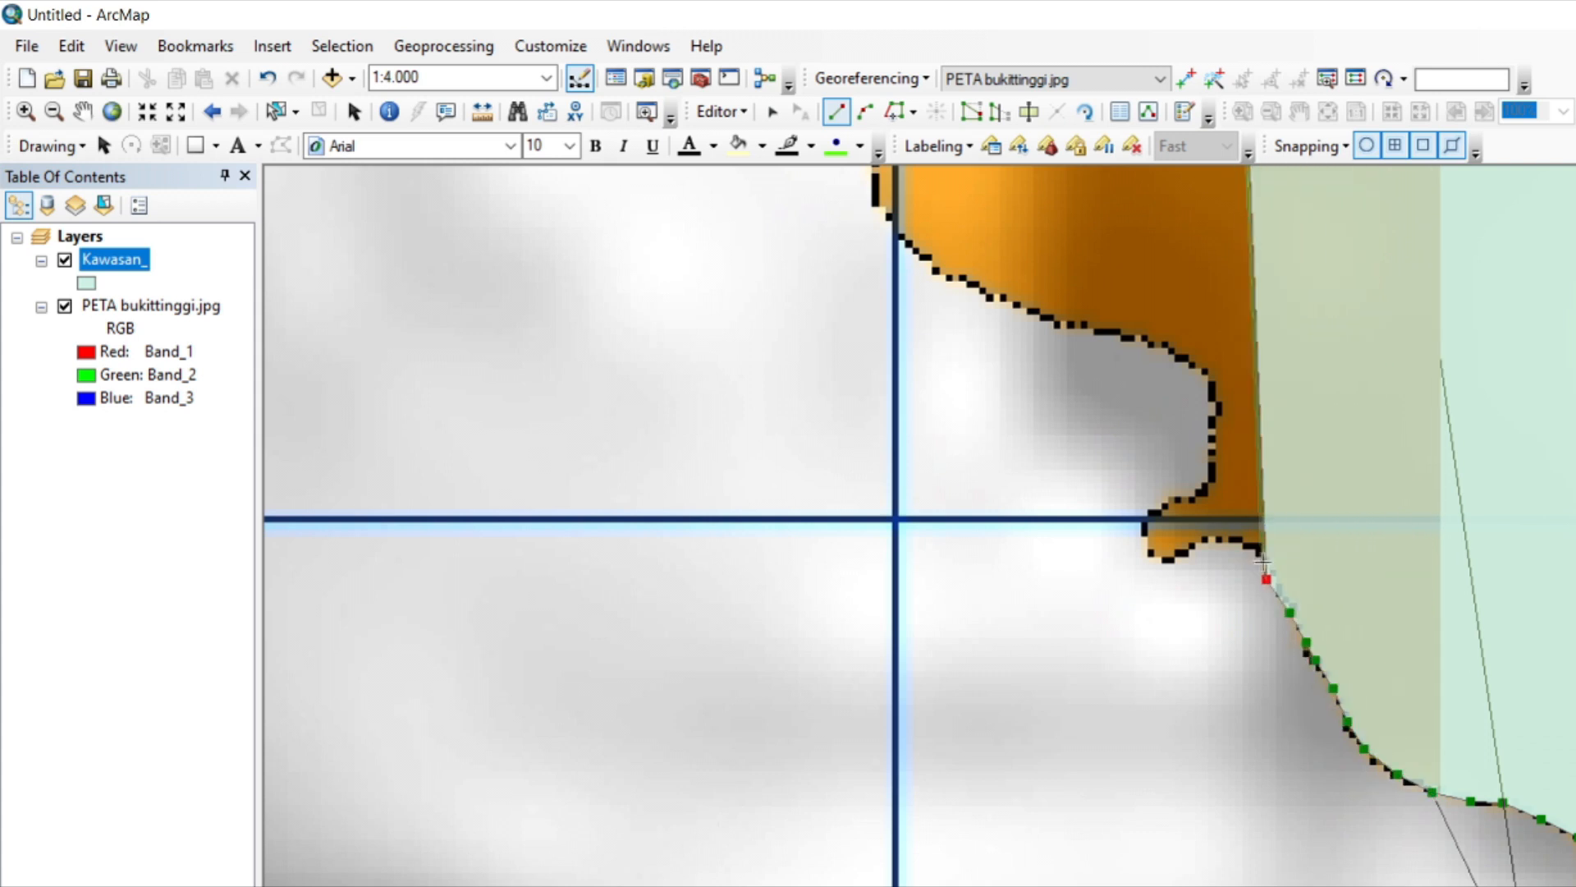
Trace the polygon over the low crest and down to the tip of the small orange lobe at the grid line.
left_click(1265, 558)
left_click(1255, 546)
left_click(1236, 541)
left_click(1206, 542)
left_click(1186, 551)
left_click(1160, 563)
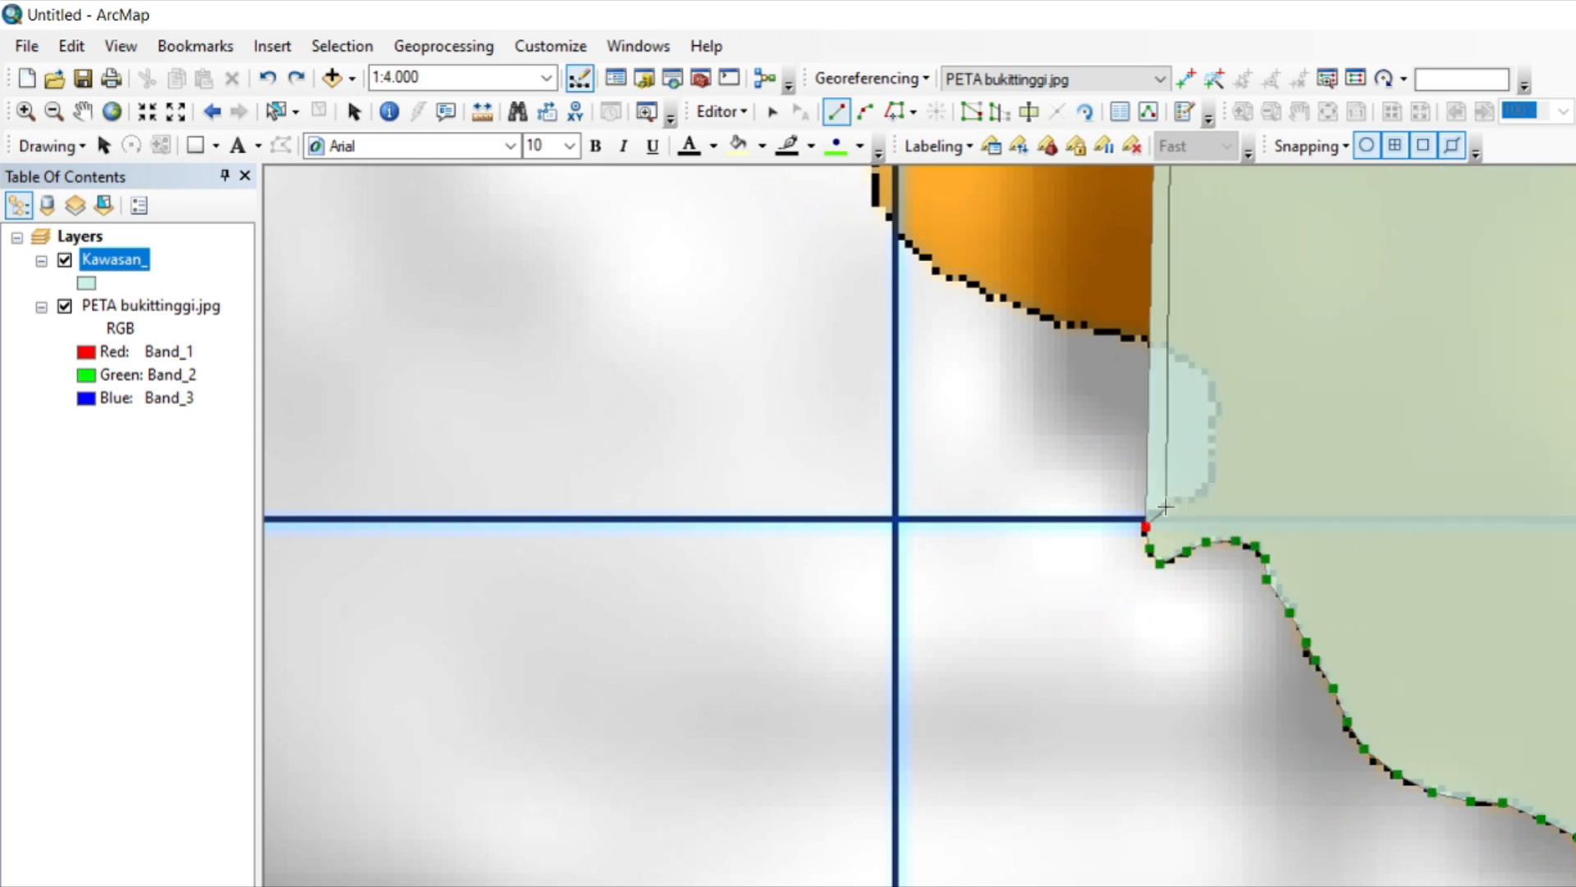
Trace the polygon around the rounded notch above the lobe and northwest along the orange edge past the vertical grid line.
left_click(1166, 508)
left_click(1195, 501)
left_click(1215, 481)
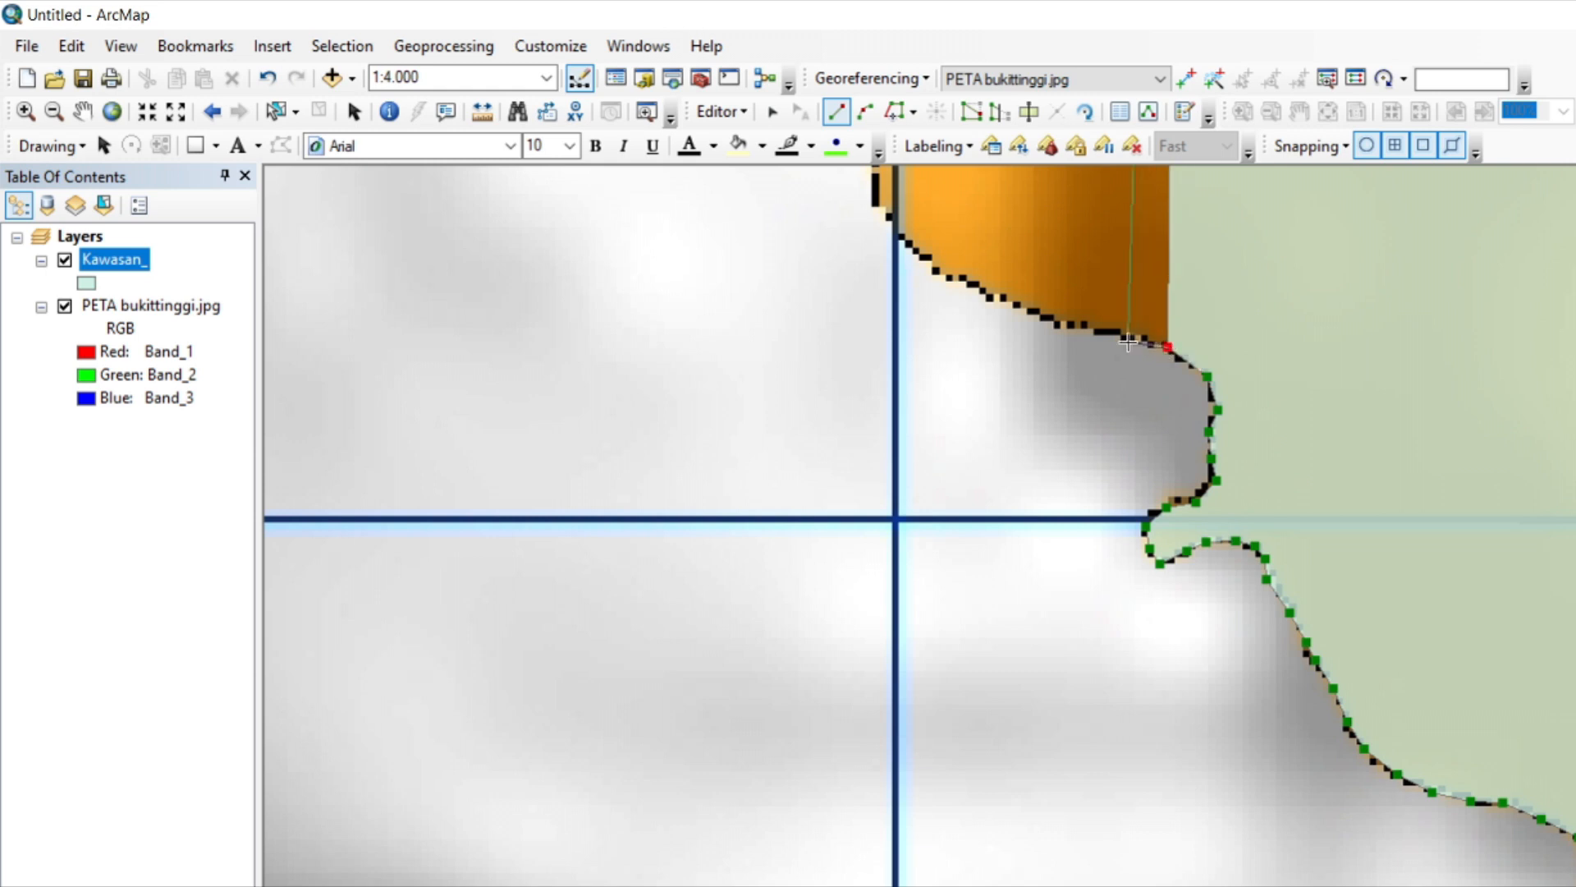
left_click(919, 257)
left_click(900, 236)
left_click(881, 207)
key("Up")
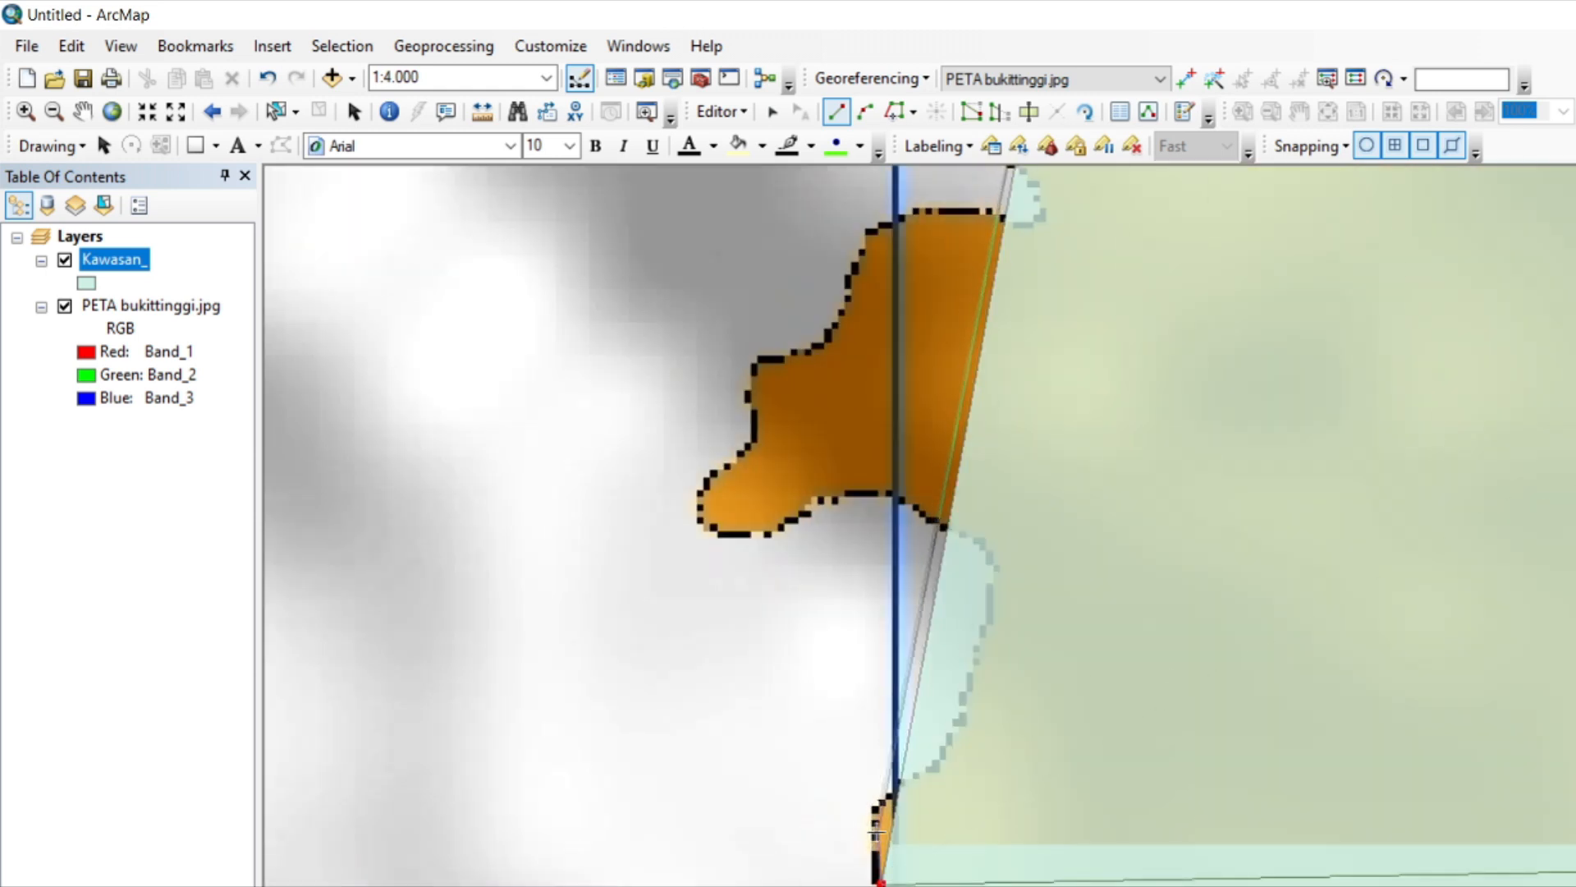
Trace the polygon up the thin orange strip, across the vertical blue grid line, and north along the eastern side of the white notch.
left_click(875, 836)
left_click(877, 813)
left_click(889, 797)
left_click(918, 772)
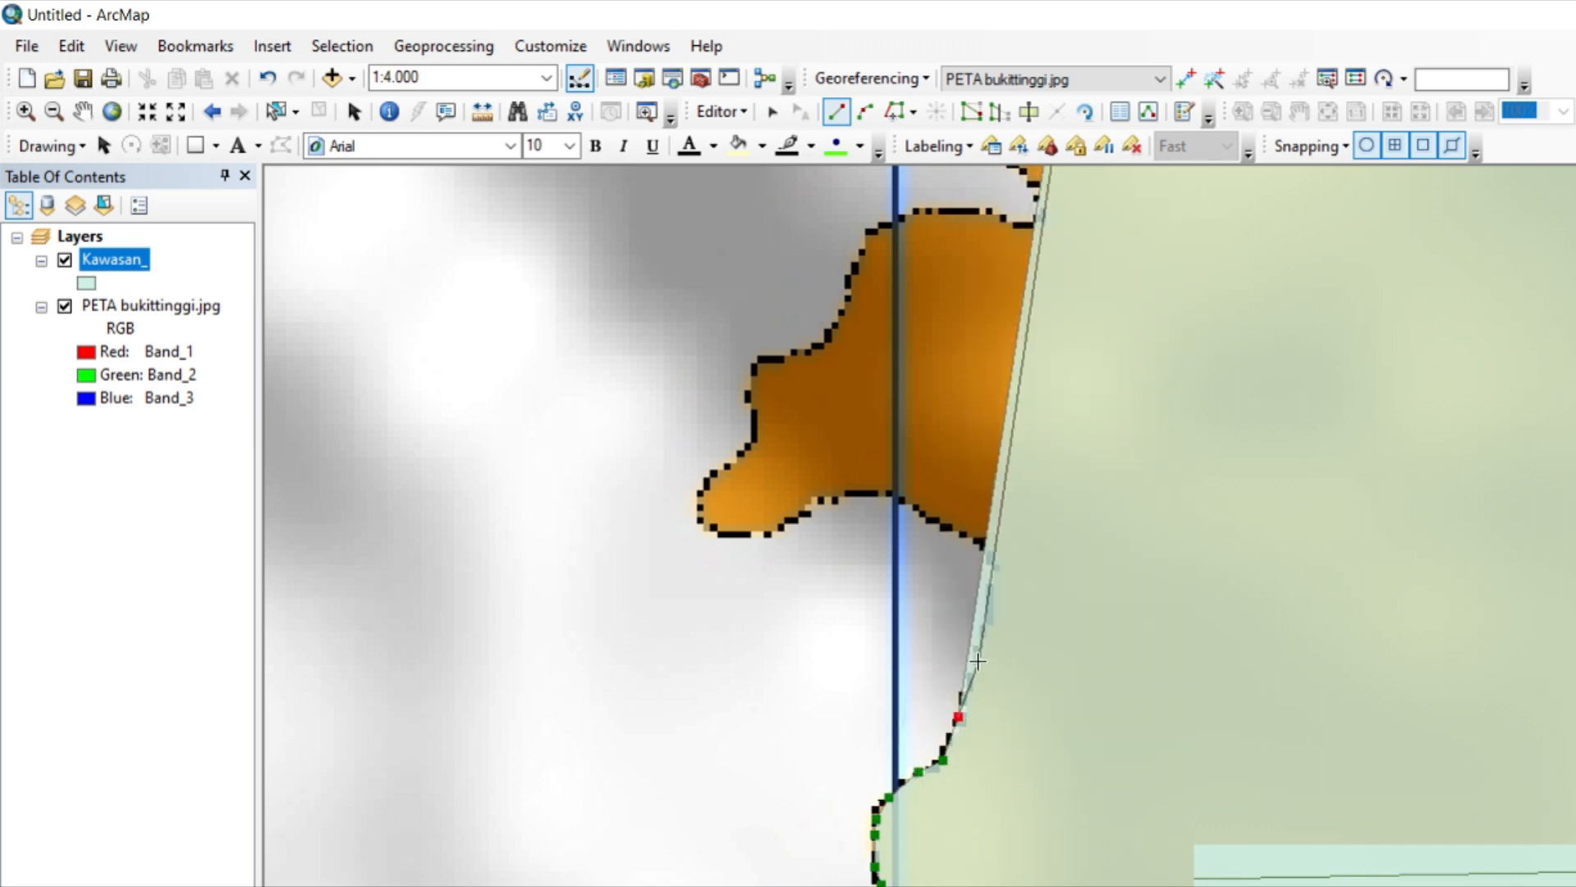
left_click(978, 655)
left_click(989, 603)
left_click(992, 566)
Trace the polygon northwest over the top of the white notch and west past the vertical grid line.
left_click(973, 539)
left_click(936, 519)
left_click(900, 500)
left_click(878, 495)
left_click(838, 498)
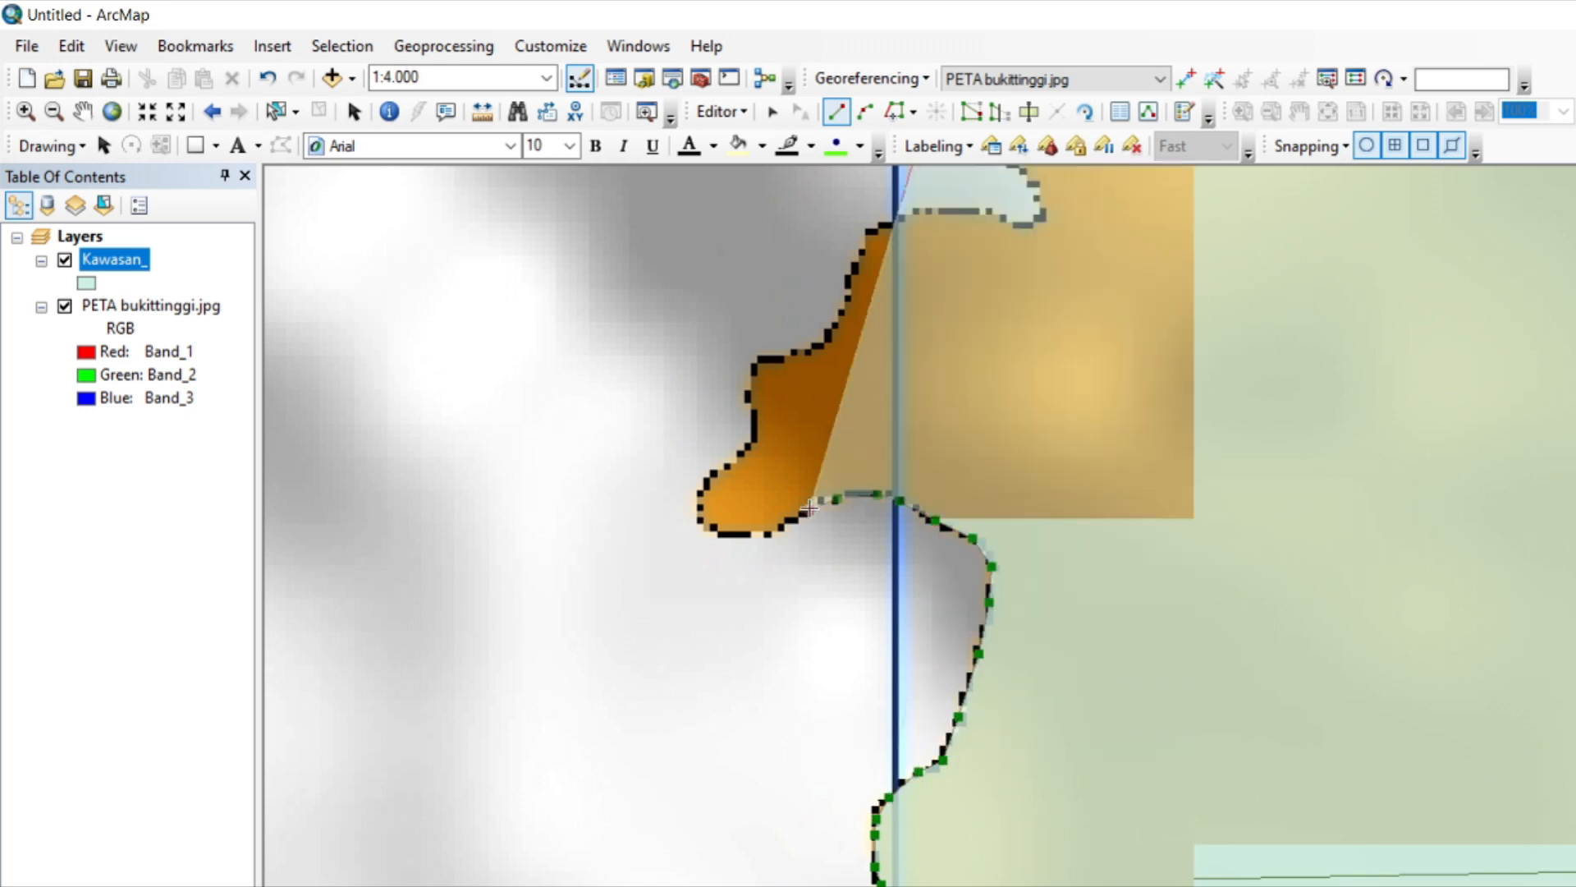
Trace the polygon southwest along the underside of the orange lobe and around its tip toward the upper slope.
left_click(809, 509)
left_click(780, 529)
left_click(752, 536)
left_click(723, 536)
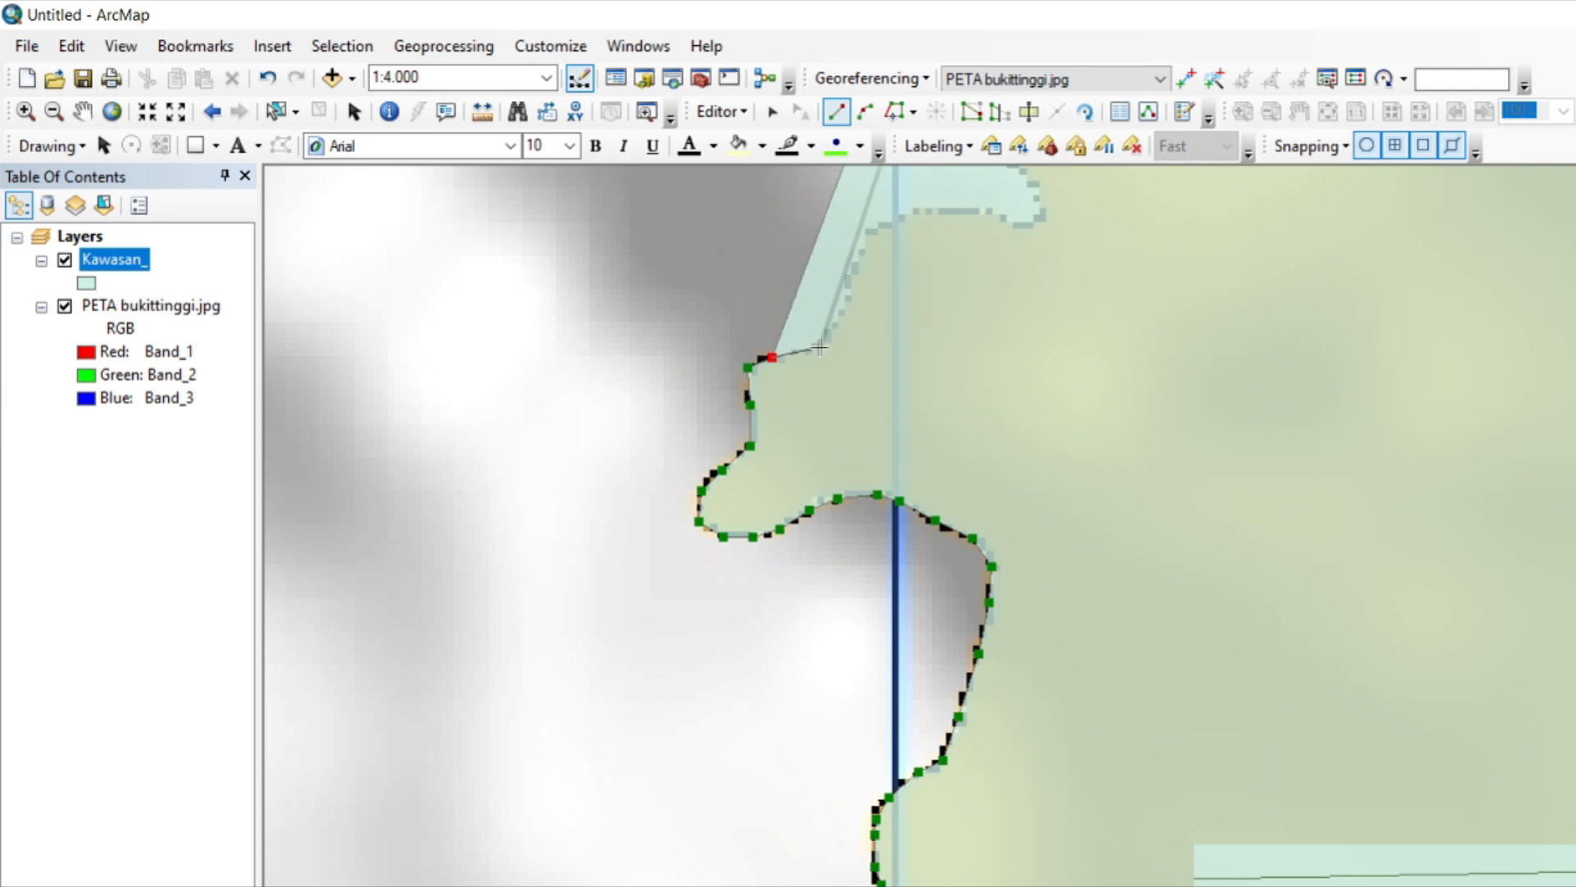
key("ctrl+z")
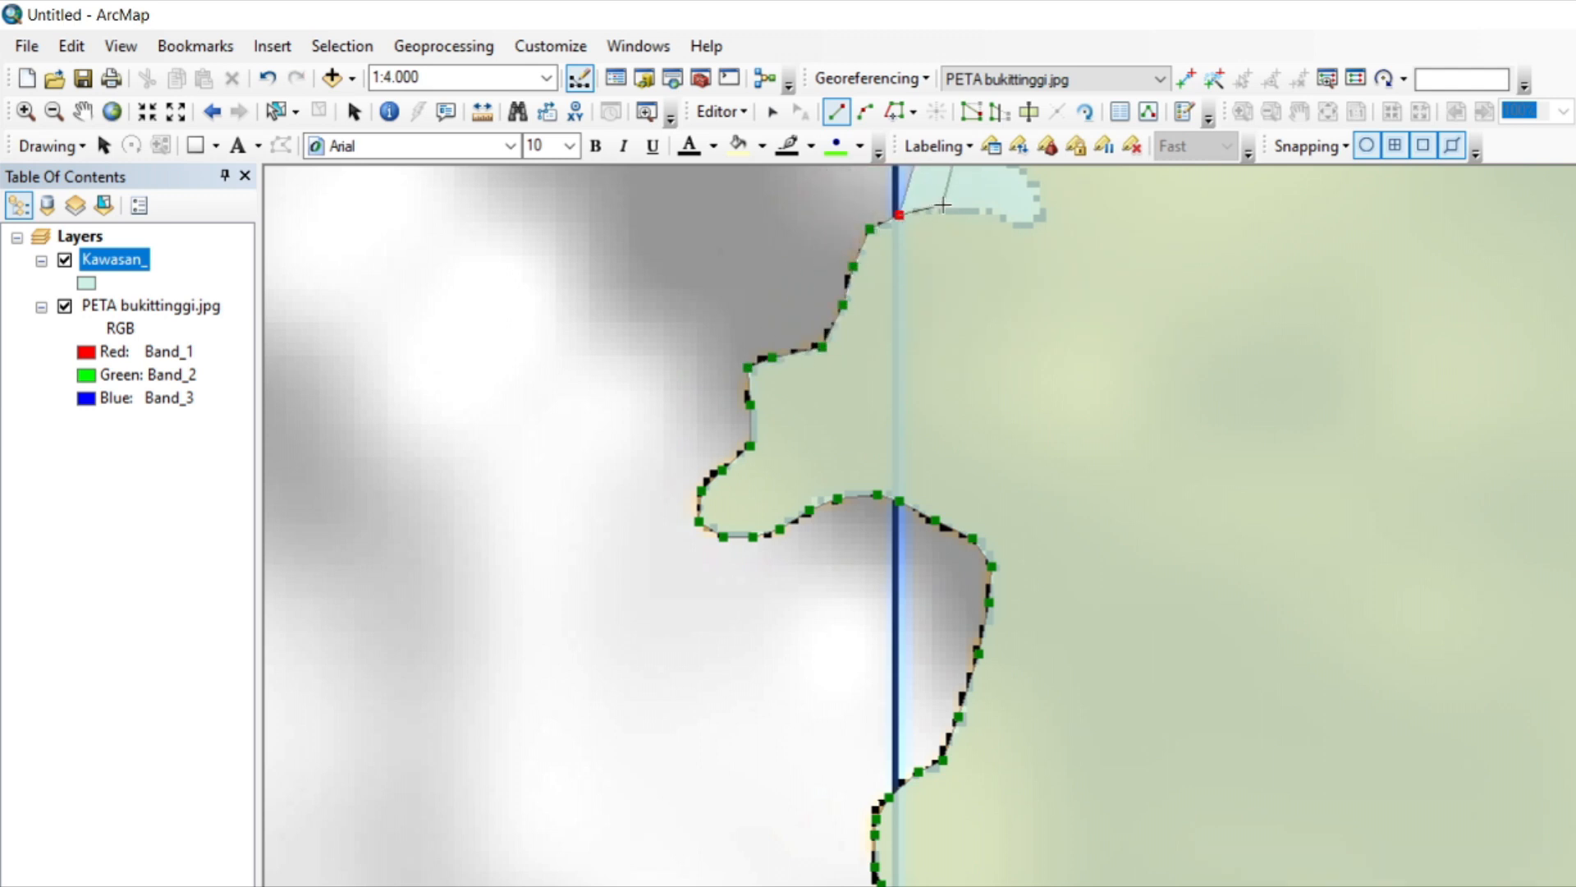
Trace the polygon east along the flat top of the orange lobe and up the steep edge to the next rounded crest.
left_click(937, 209)
left_click(976, 211)
left_click(1006, 215)
key("Up")
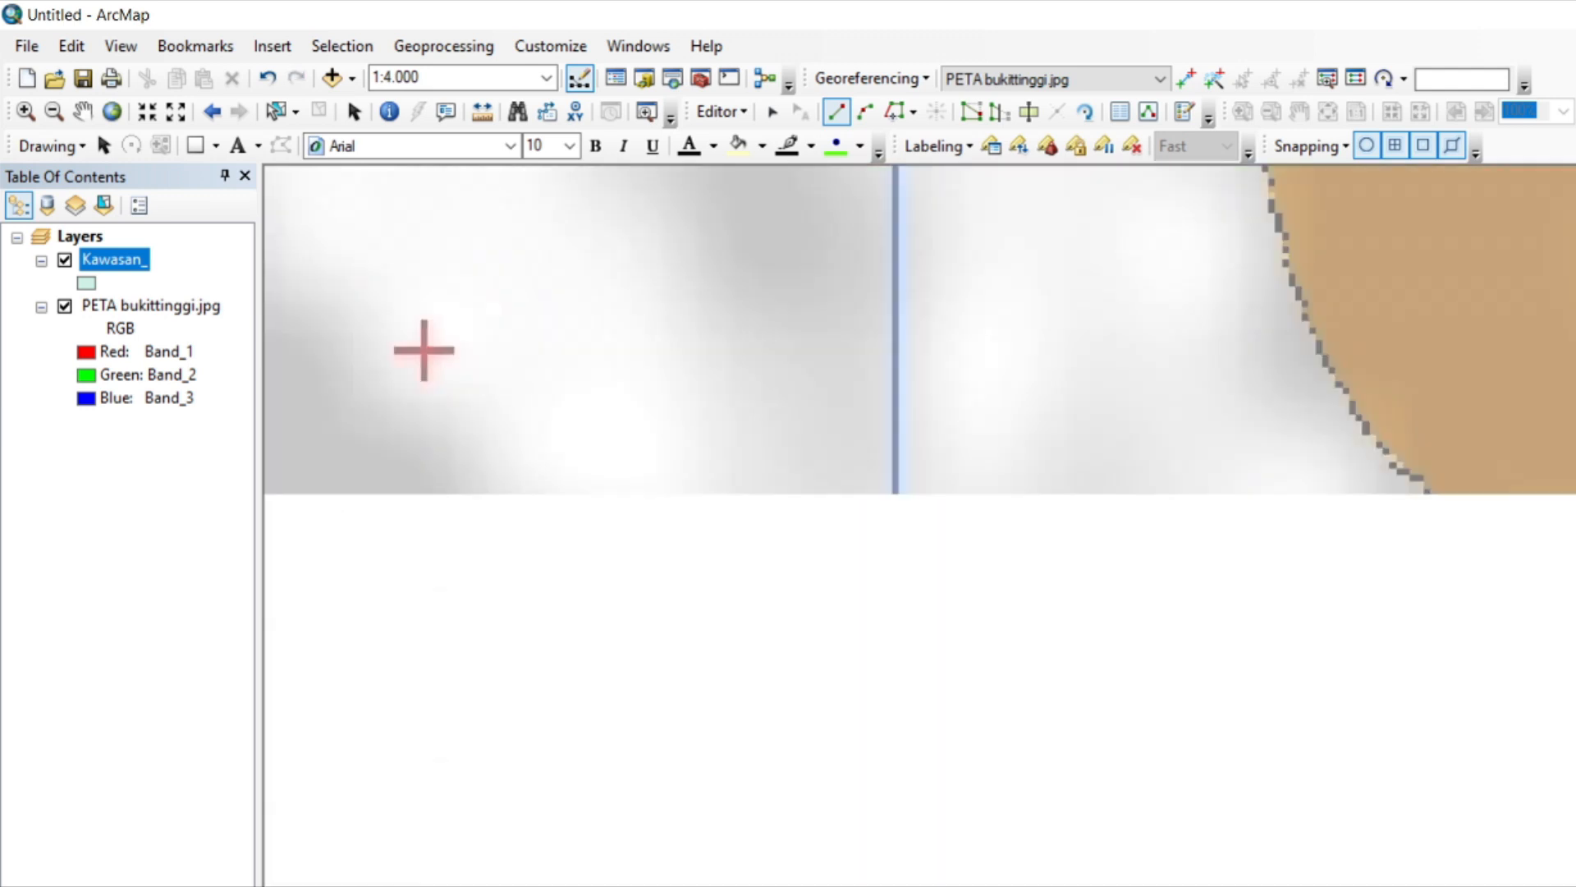
left_click(1001, 758)
left_click(1015, 722)
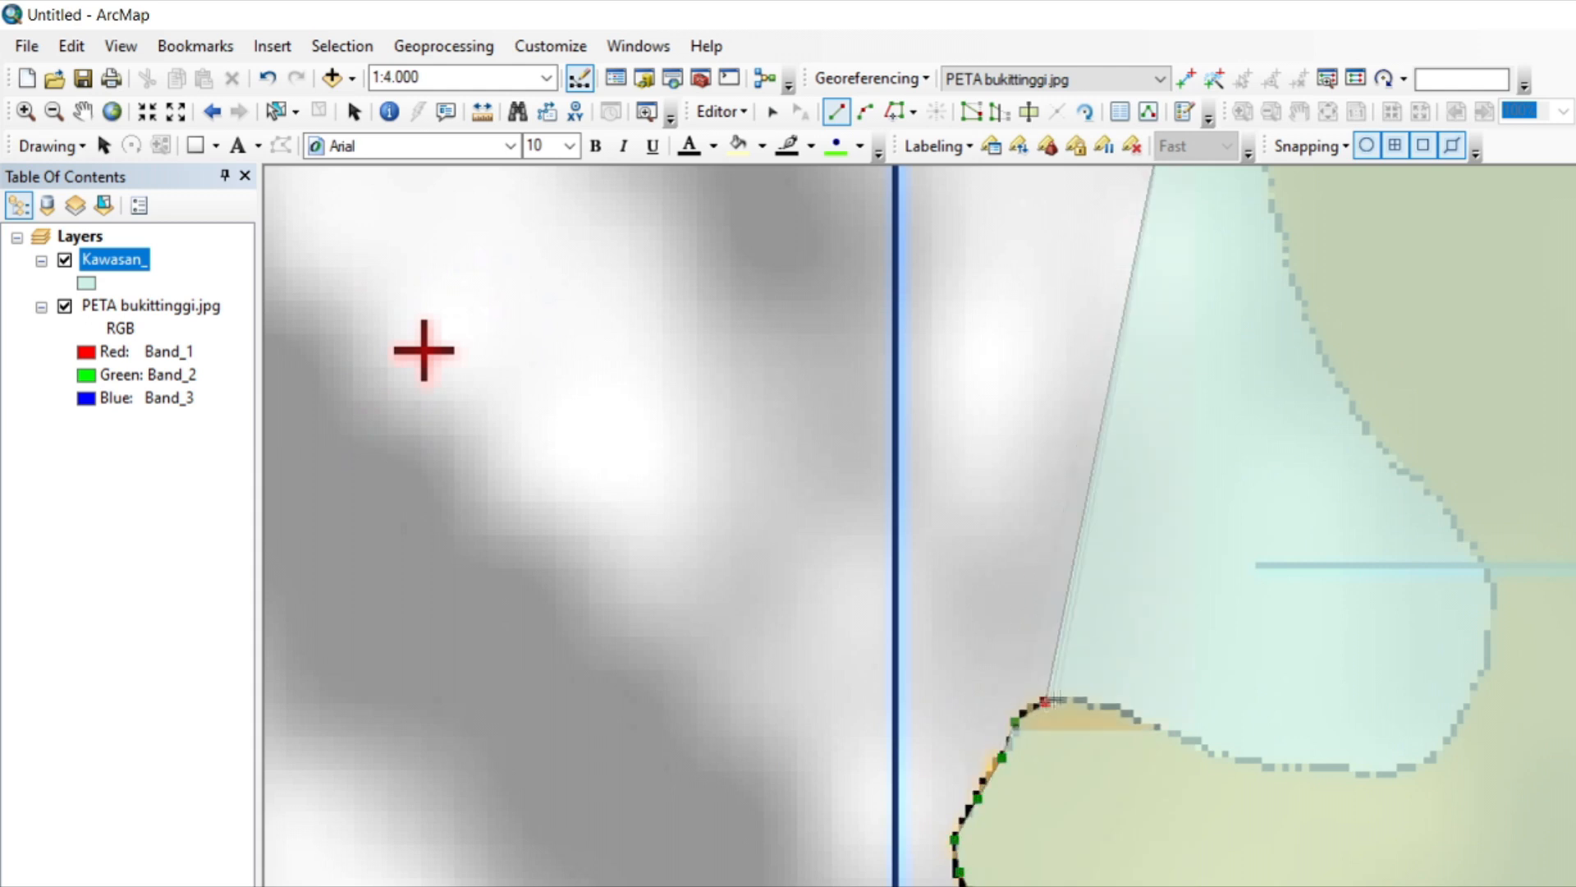
Trace the polygon over the rounded crest and southeast down the slope to the bottom of the wide bay.
left_click(1045, 701)
left_click(1078, 694)
left_click(1123, 713)
left_click(1163, 731)
left_click(1221, 752)
left_click(1281, 771)
key("ctrl+z")
key("ctrl+z")
Trace the polygon east along the bay floor and up its eastern side past the short horizontal grid line.
left_click(1317, 767)
left_click(1359, 772)
left_click(1401, 772)
left_click(1437, 751)
left_click(1468, 711)
left_click(1481, 671)
left_click(1491, 617)
left_click(1471, 546)
left_click(1431, 489)
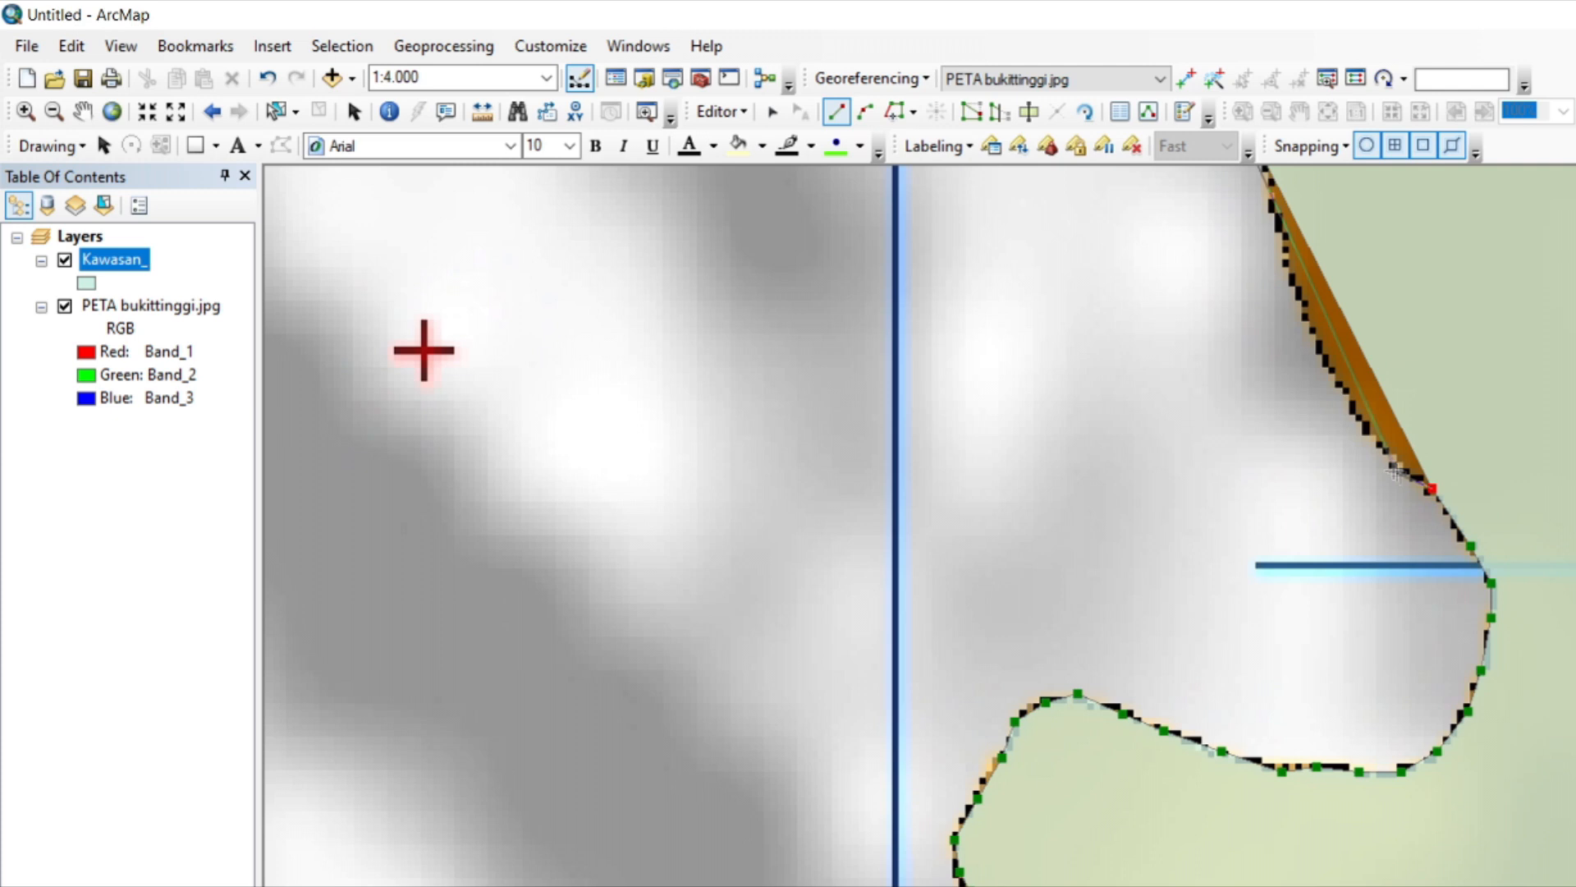
Trace the polygon northwest up the long steep orange edge above the bay.
left_click(1393, 469)
left_click(1353, 408)
left_click(1315, 340)
left_click(1288, 270)
left_click(1273, 208)
Trace the polygon up to the pointed northwestern tip and finish the outer boundary sketch.
key("Up")
key("Up")
key("Up")
key("Up")
key("Up")
key("Up")
key("Up")
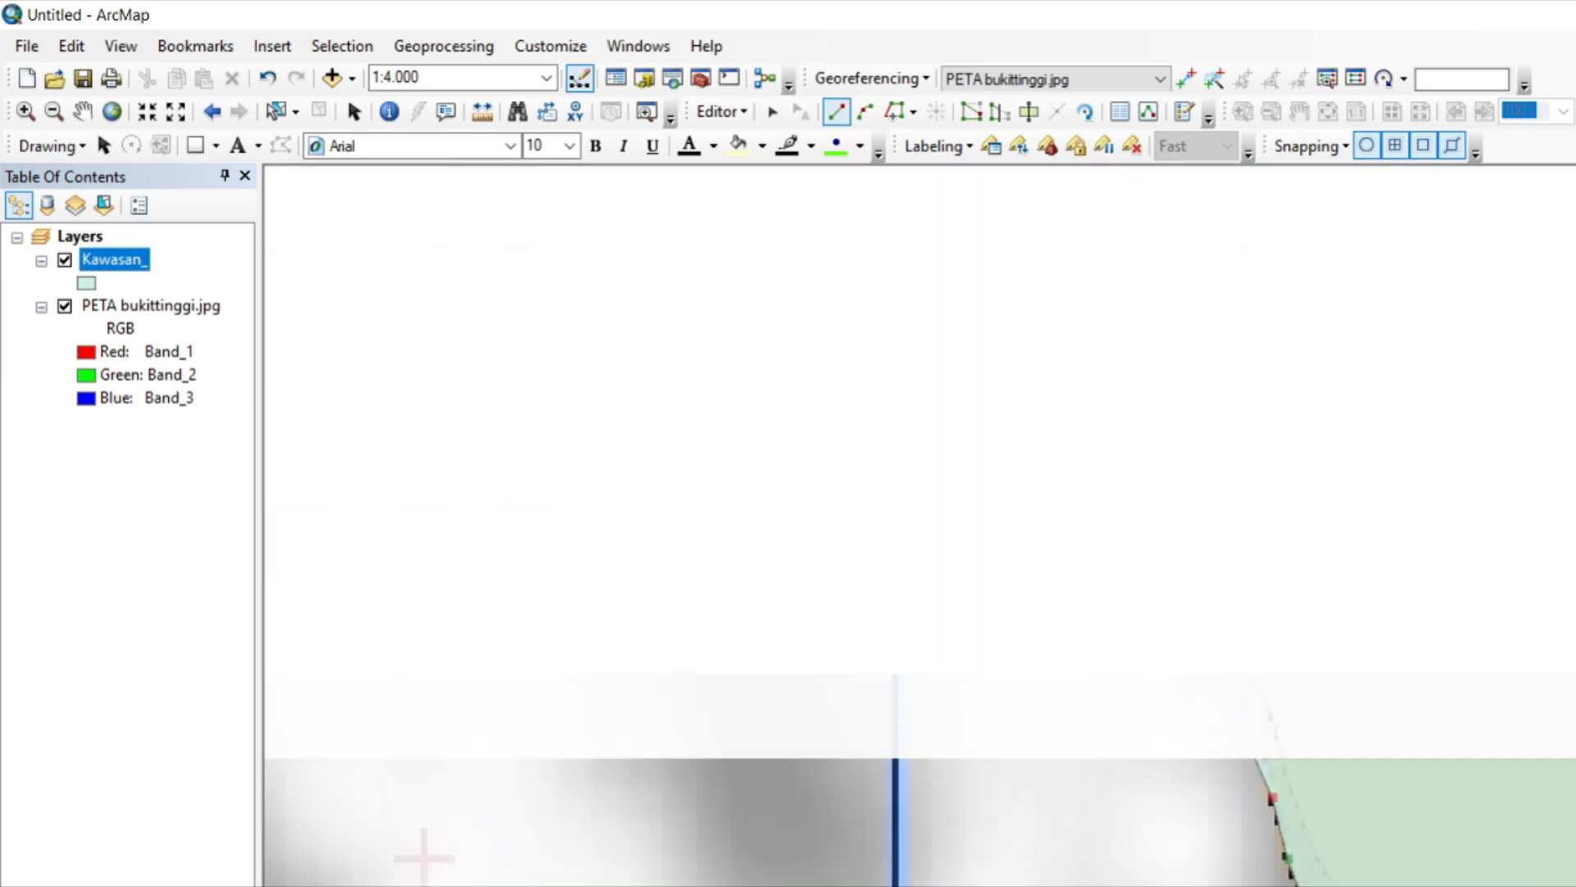
left_click(1270, 780)
left_click(1261, 750)
left_click(1261, 722)
left_click(1241, 681)
left_click(1208, 624)
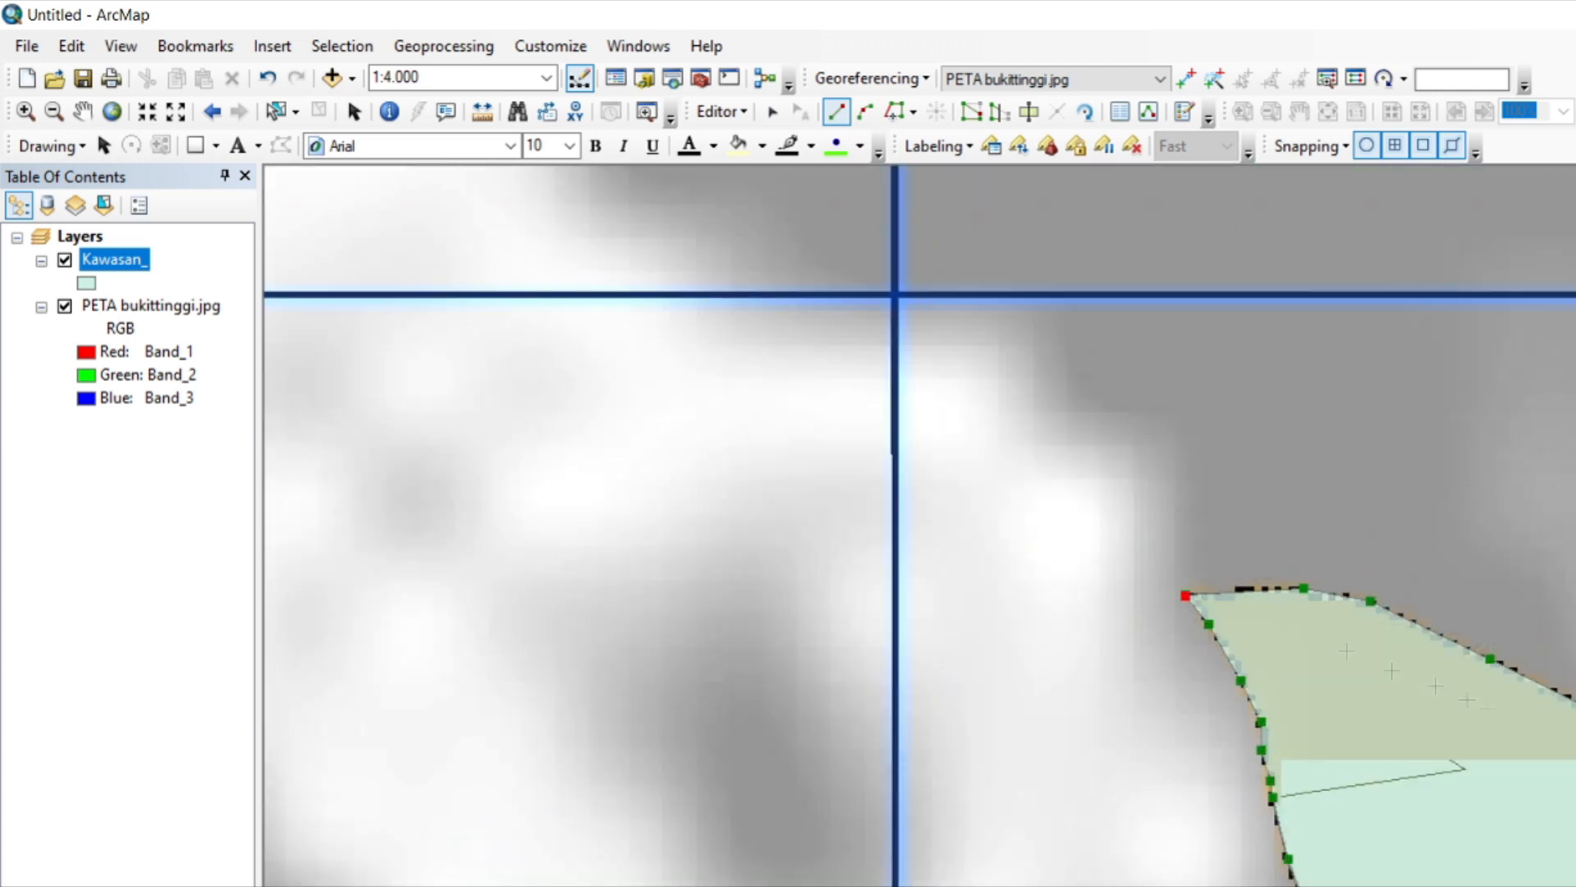
scroll(1215, 687, "up", 3)
scroll(1223, 698, "down", 8)
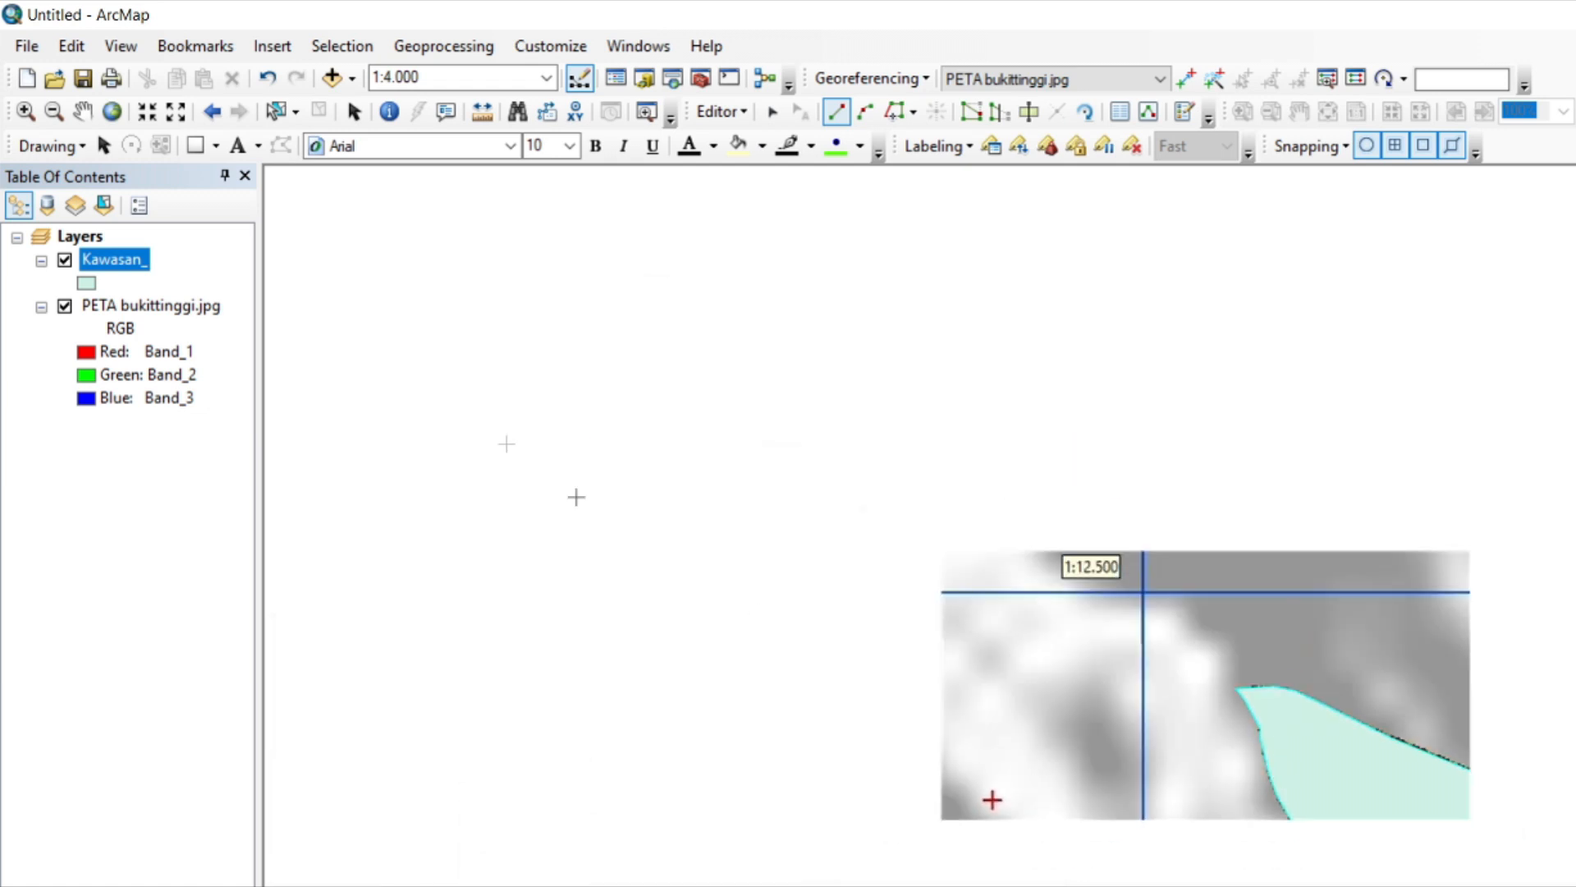
Change the Kawasan_ layer's symbol to Hollow so the map shows through the polygon.
right_click(119, 267)
left_click(280, 394)
left_click(90, 284)
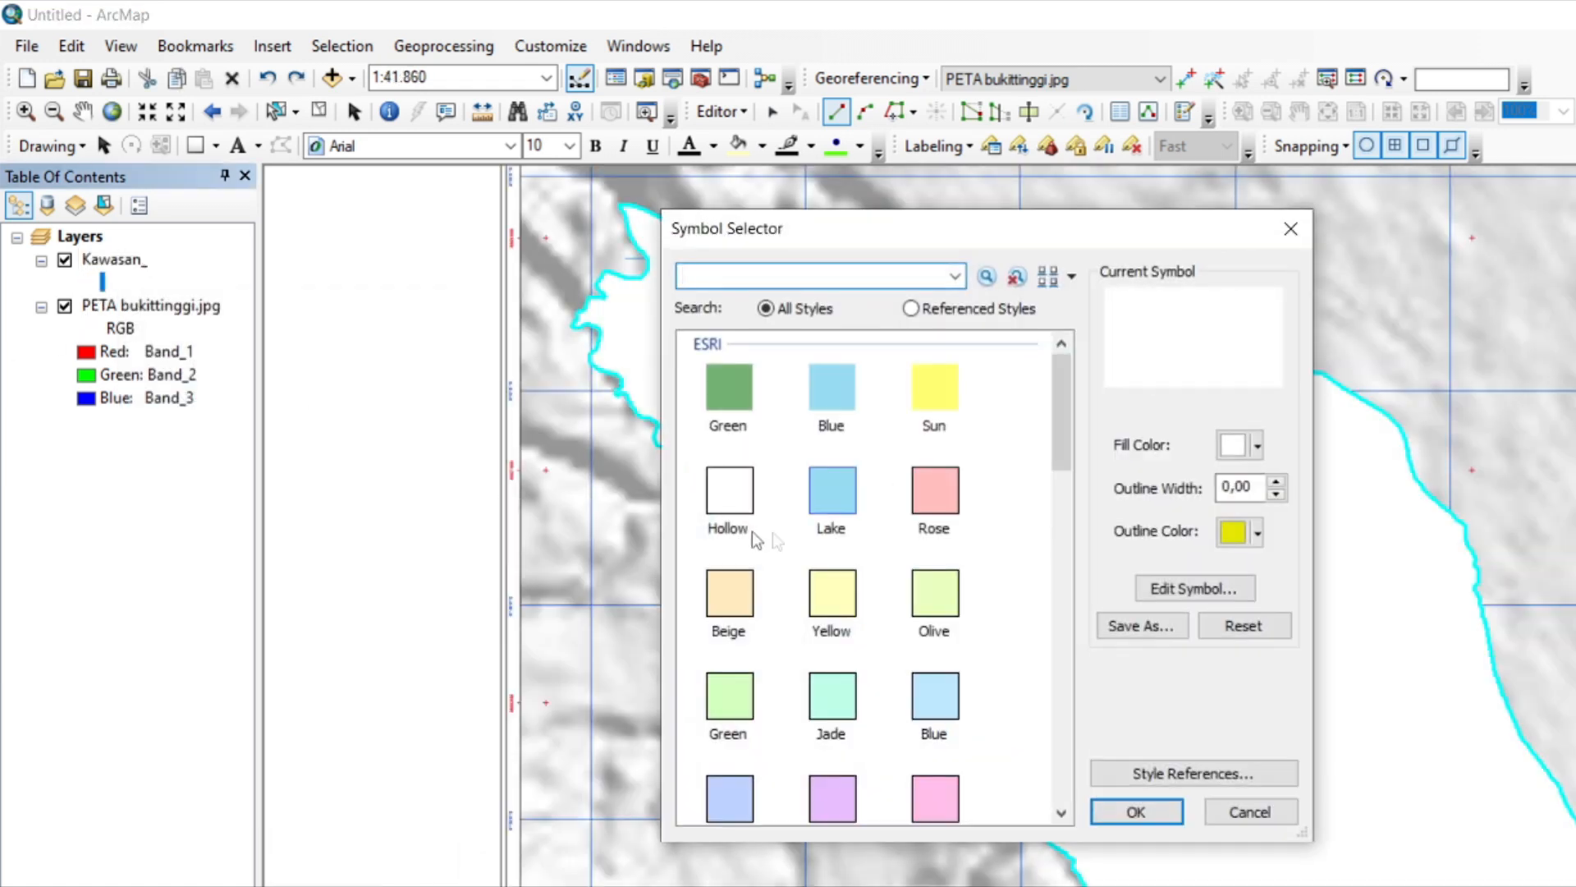
left_click(743, 502)
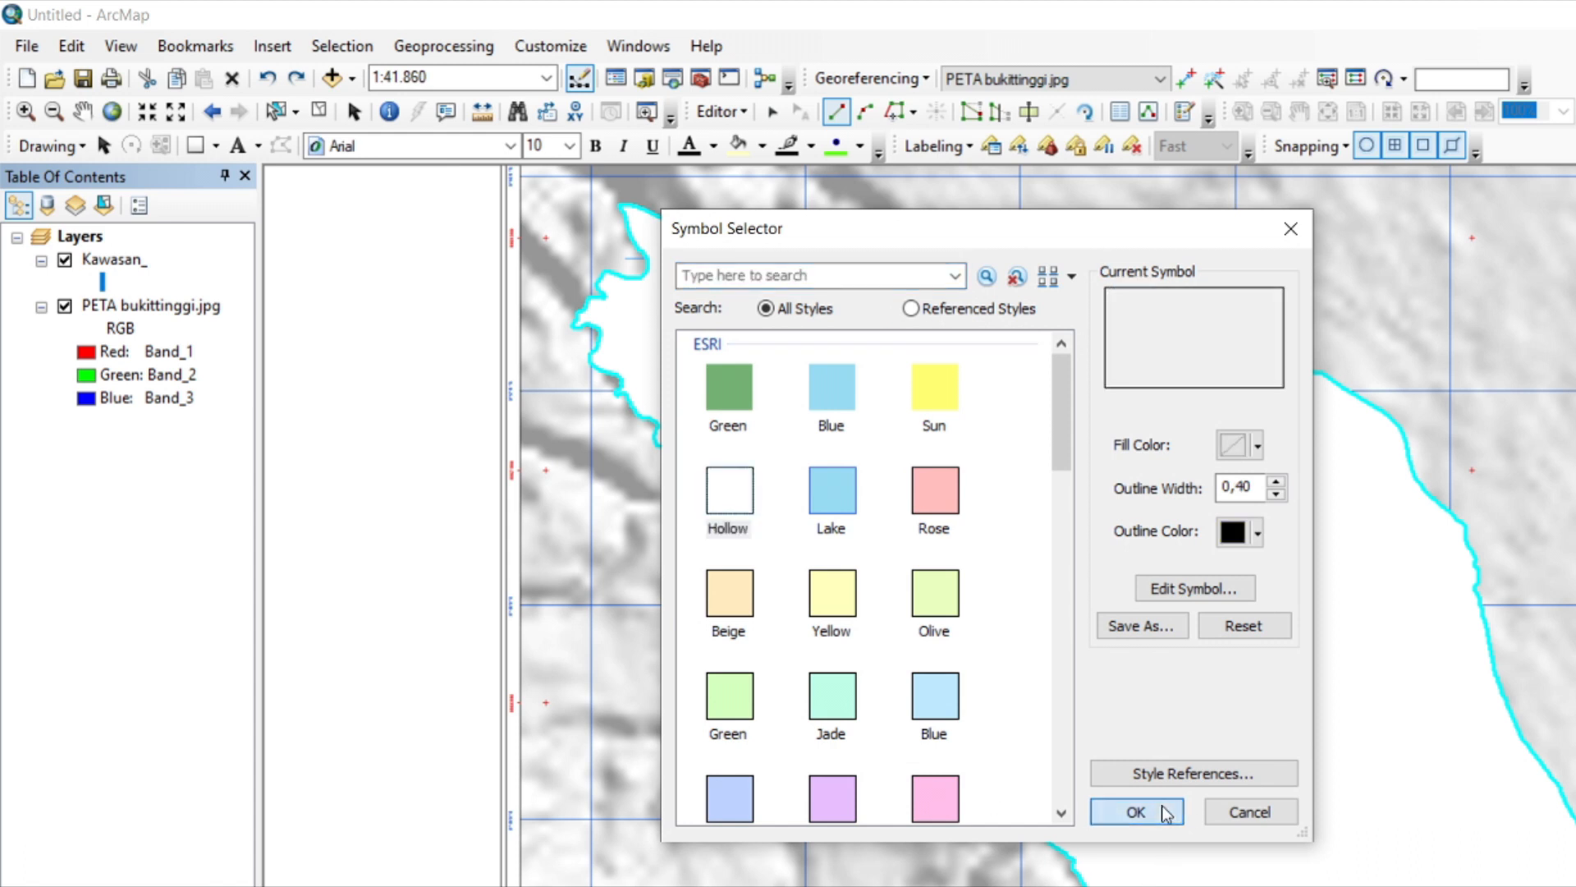
left_click(1141, 811)
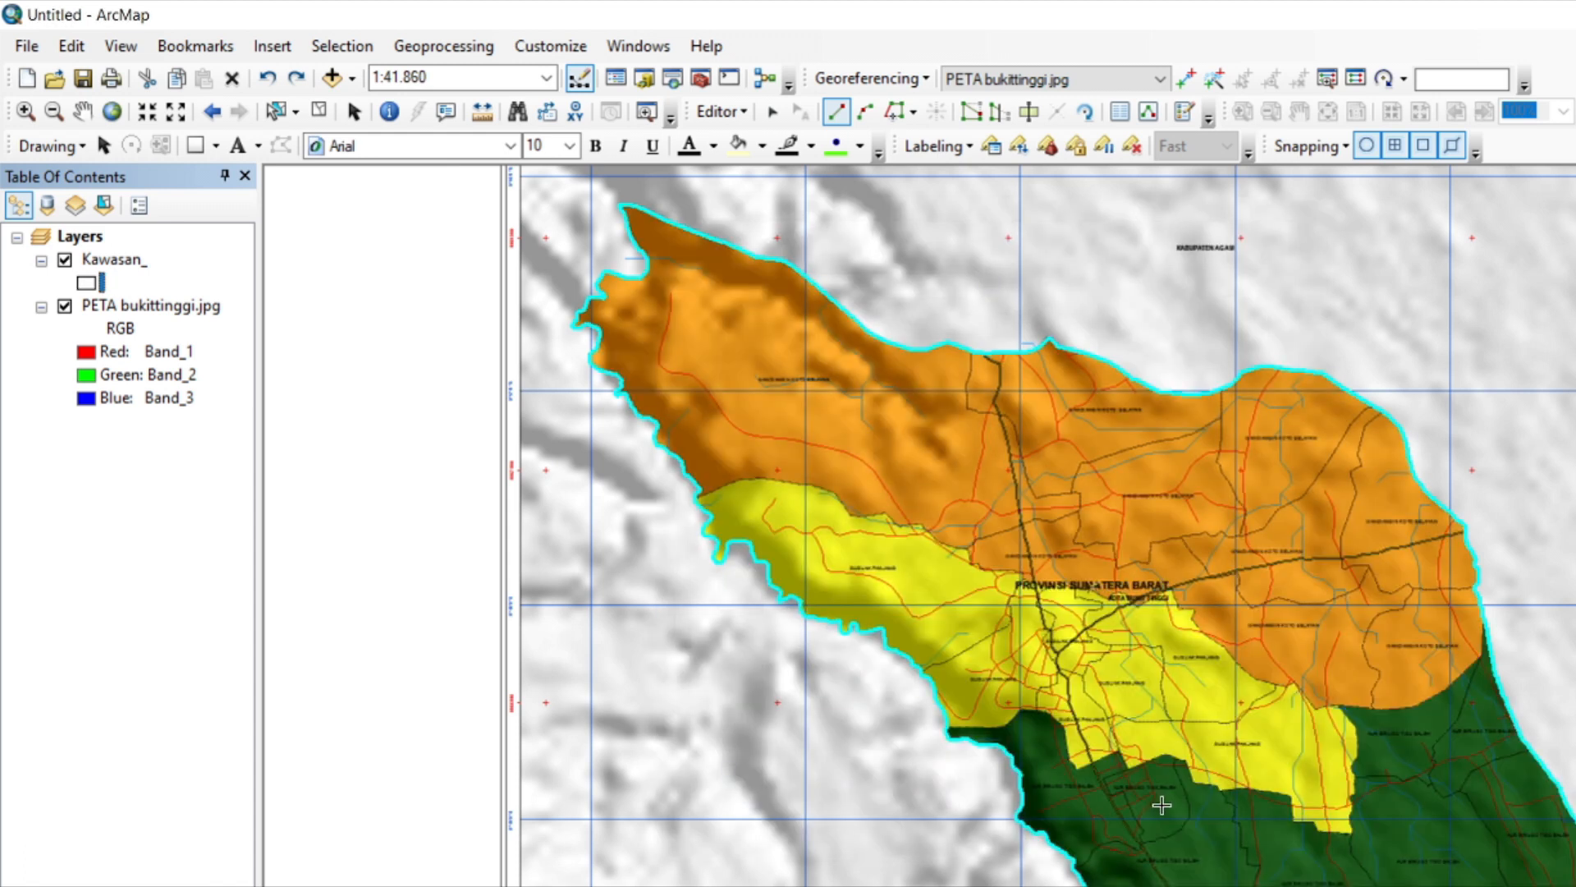
Start a Cut Polygons line where the orange and yellow areas meet the western outline and trace it northeast to the crest.
left_click(1029, 113)
scroll(681, 532, "up", 3)
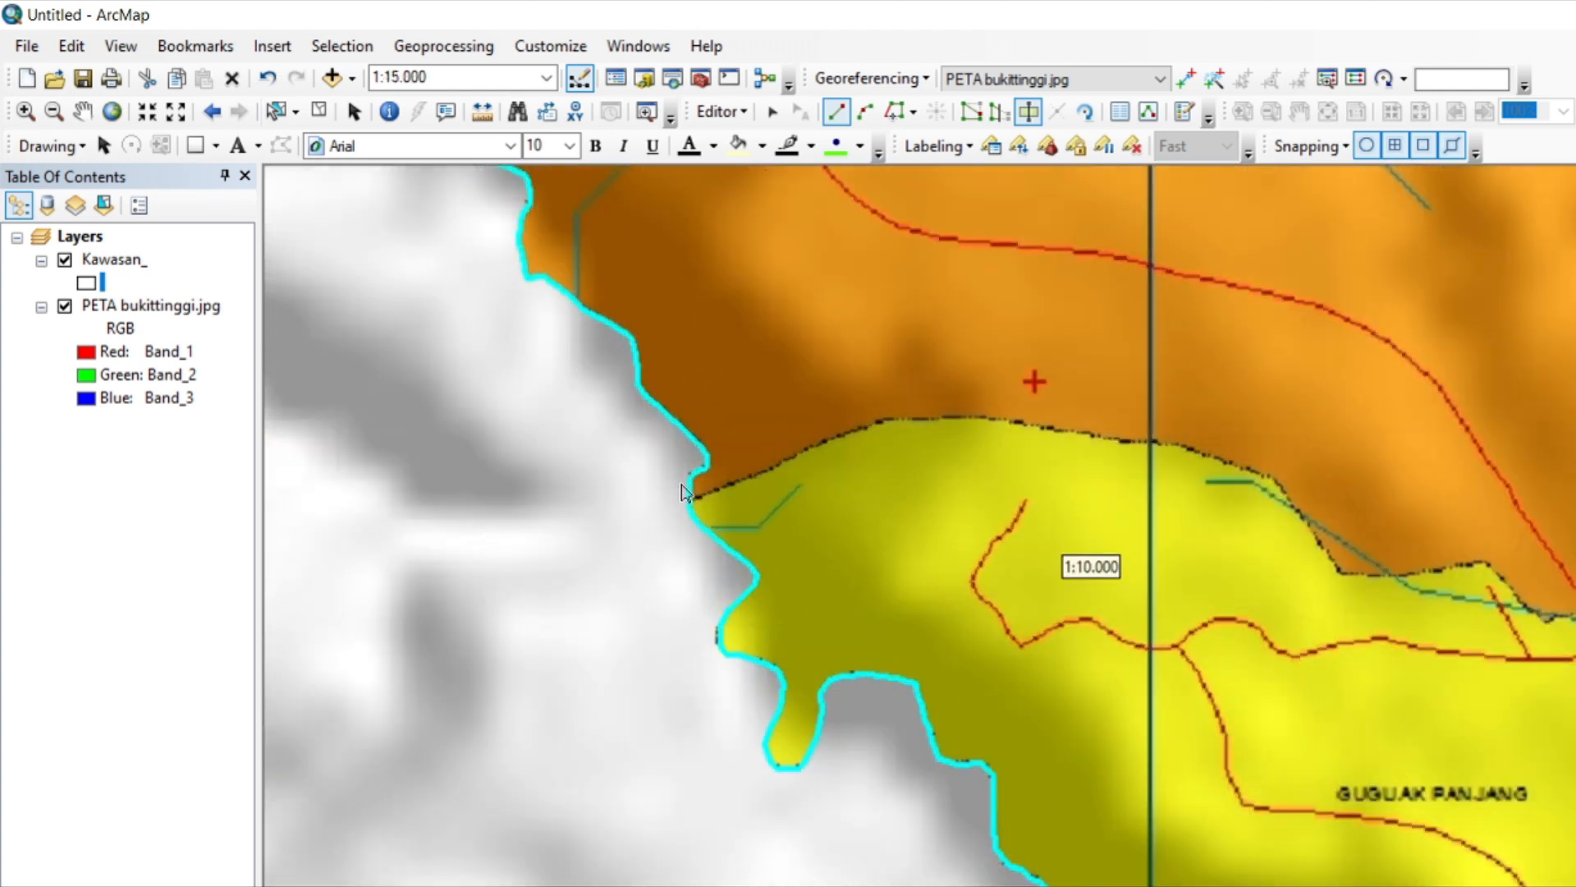
scroll(685, 526, "up", 3)
left_click(699, 520)
left_click(790, 487)
left_click(859, 461)
left_click(920, 428)
left_click(989, 395)
left_click(1060, 370)
left_click(1096, 359)
Trace the cut line east along the gentle crest of the orange-yellow boundary to below the red cross.
left_click(1147, 356)
left_click(1201, 356)
left_click(1234, 351)
left_click(1307, 355)
left_click(1344, 363)
left_click(1413, 376)
left_click(1476, 383)
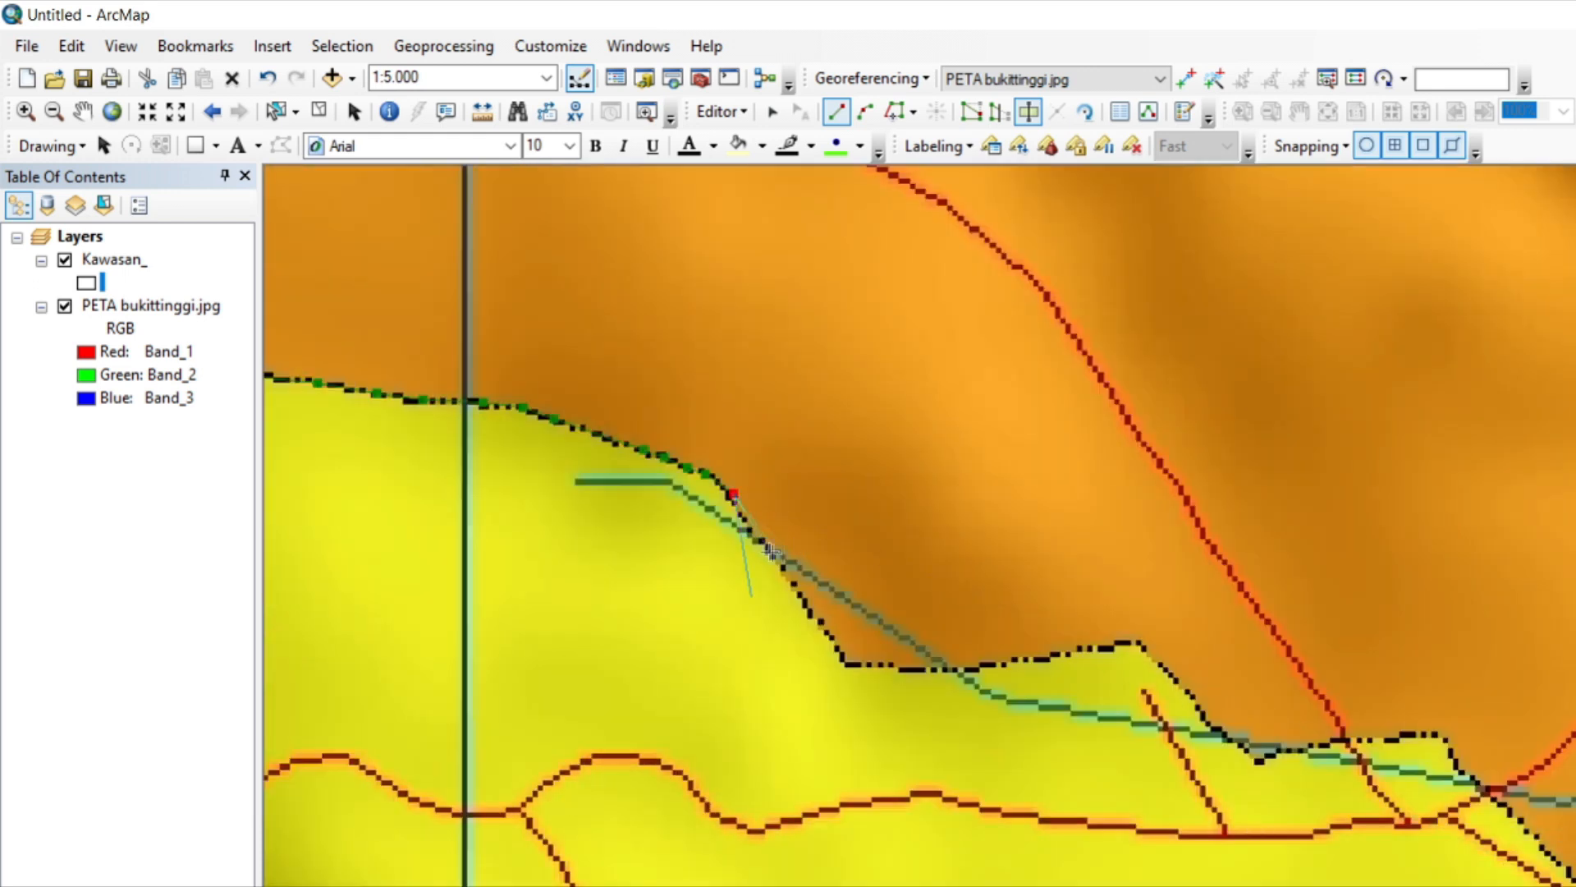
Trace the cut line southeast down the steep orange-yellow boundary and onto the flat stretch beside the stream.
left_click(753, 534)
left_click(792, 590)
left_click(816, 620)
left_click(887, 665)
left_click(917, 672)
Trace the cut line east along the gently rising boundary to the low peak before the dip.
left_click(983, 667)
left_click(1066, 655)
left_click(1114, 644)
left_click(1141, 643)
Trace the cut line down into the dip, east across the red road, and southeast past the stream crossing.
left_click(1202, 704)
left_click(1234, 745)
left_click(1260, 758)
left_click(1308, 749)
left_click(1340, 740)
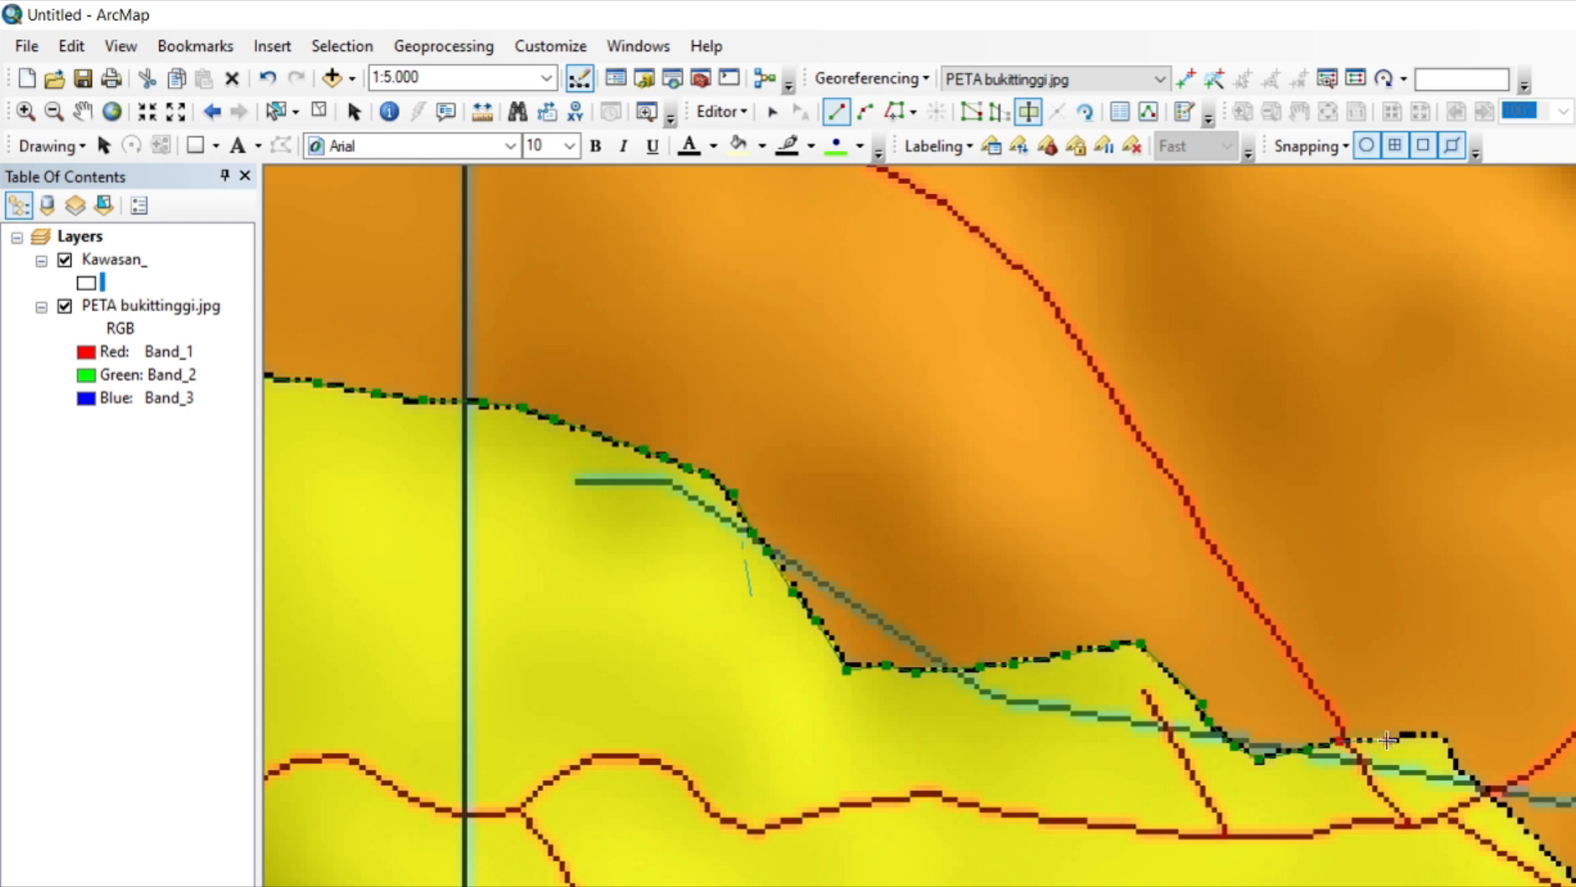
left_click(1472, 775)
left_click(1556, 854)
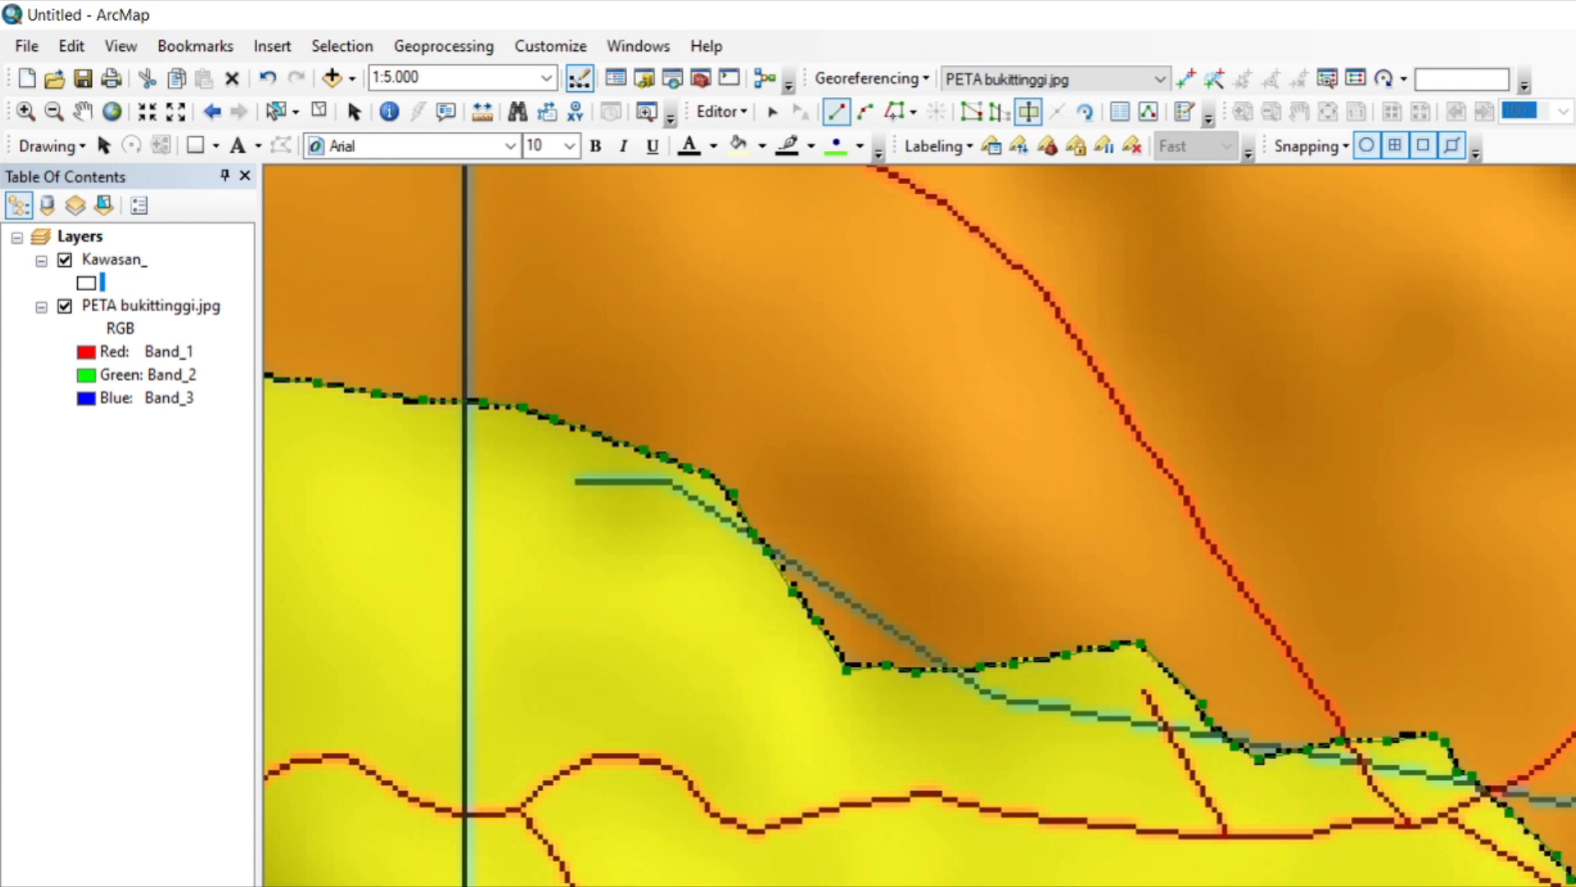
Trace the cut line along the boundary, down to the red road junction, and east around the small stepped corner.
key("Down")
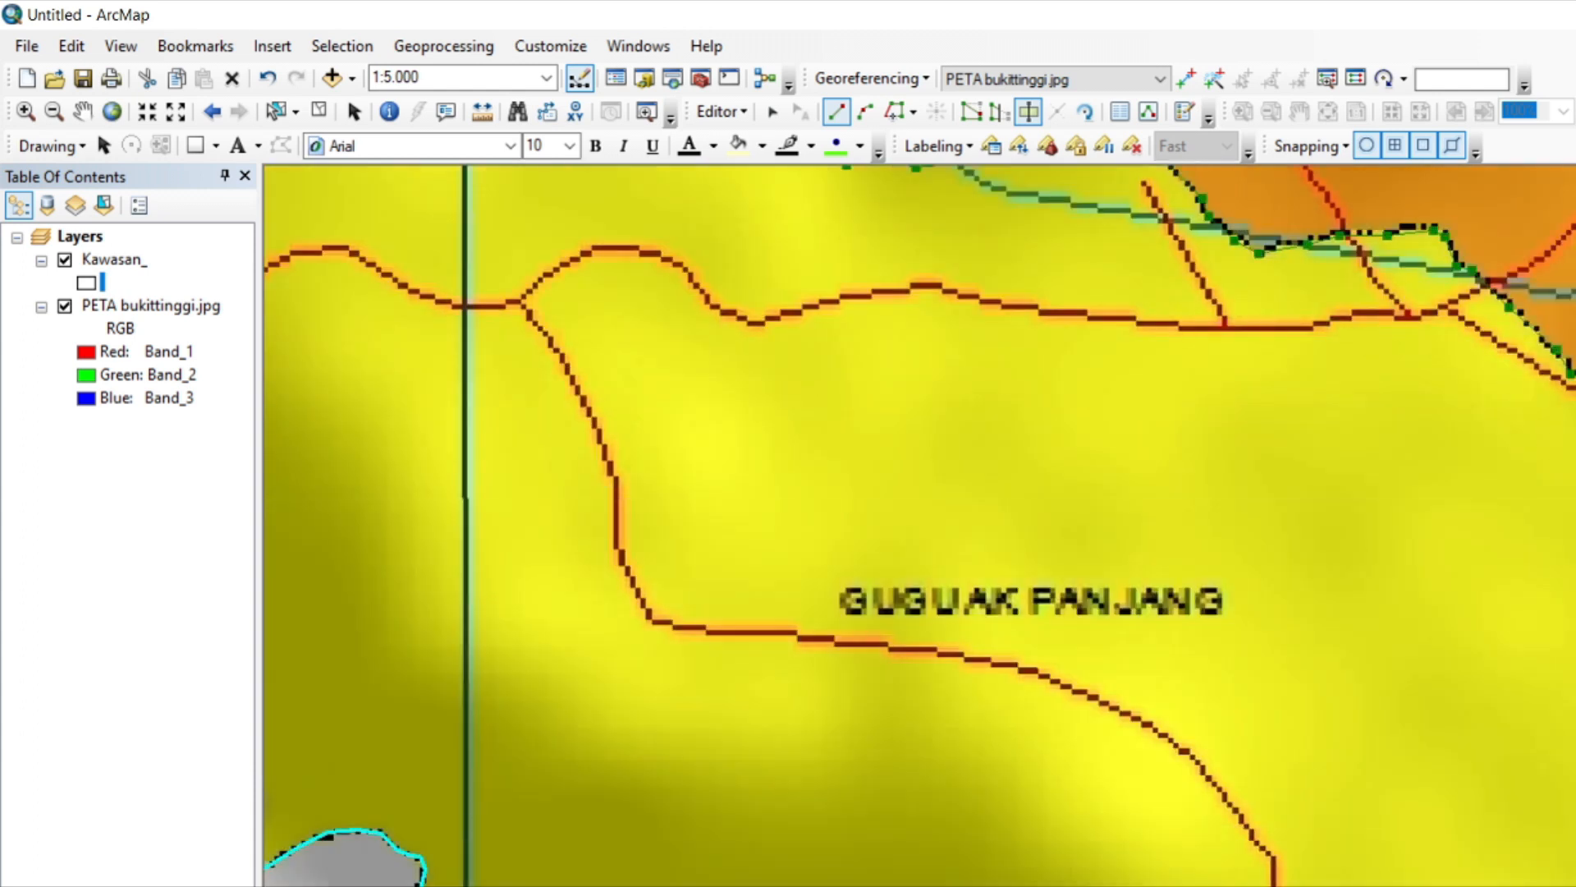
key("Right")
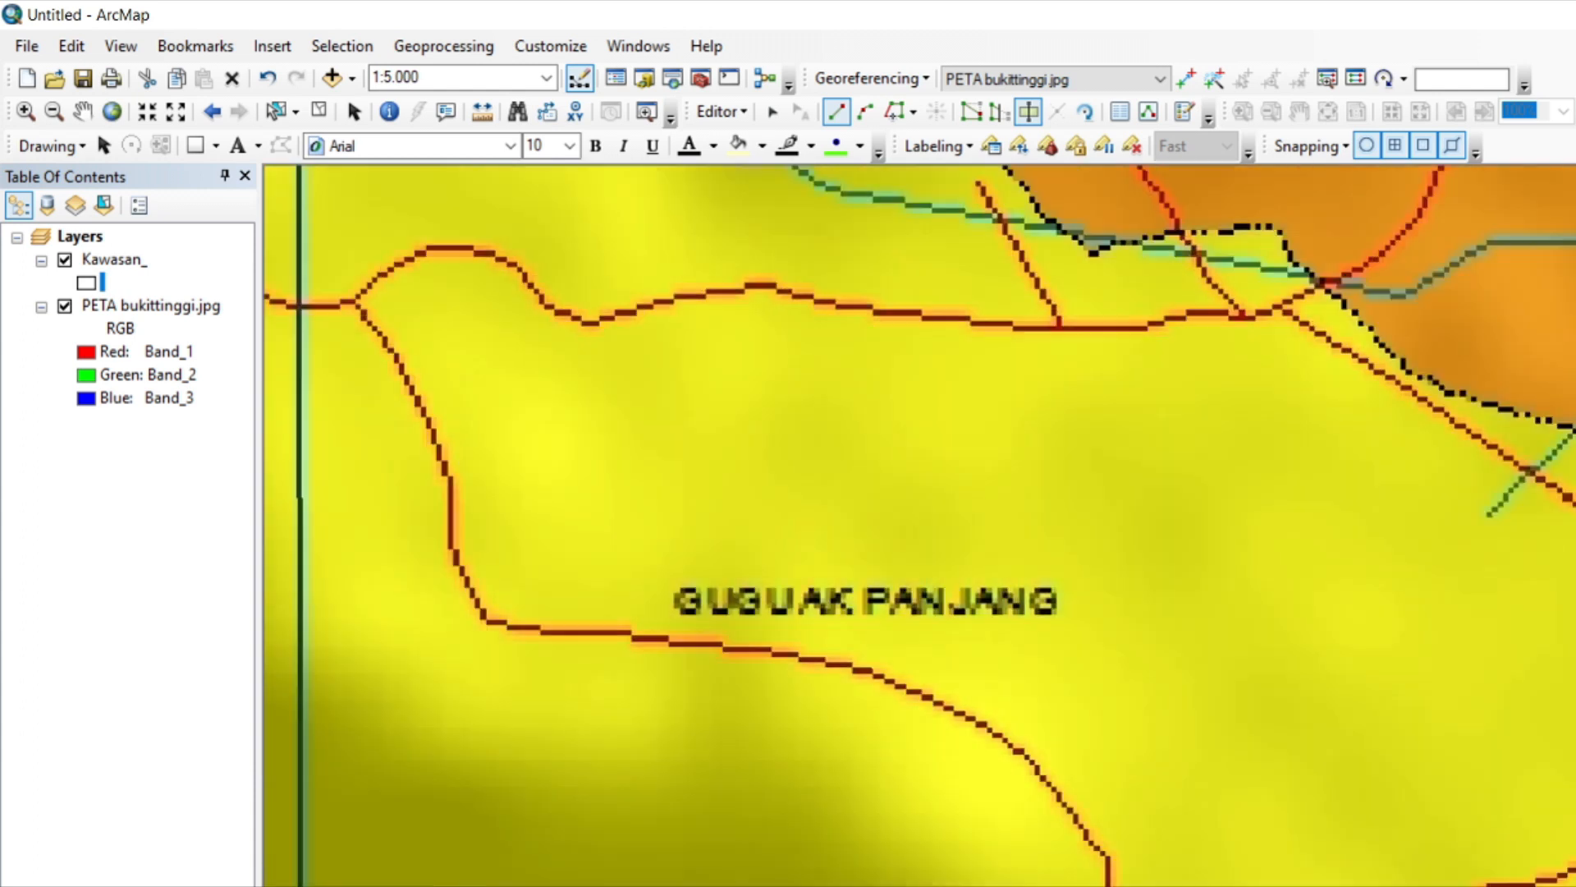
left_click(757, 566)
left_click(767, 579)
left_click(772, 612)
left_click(815, 618)
left_click(894, 618)
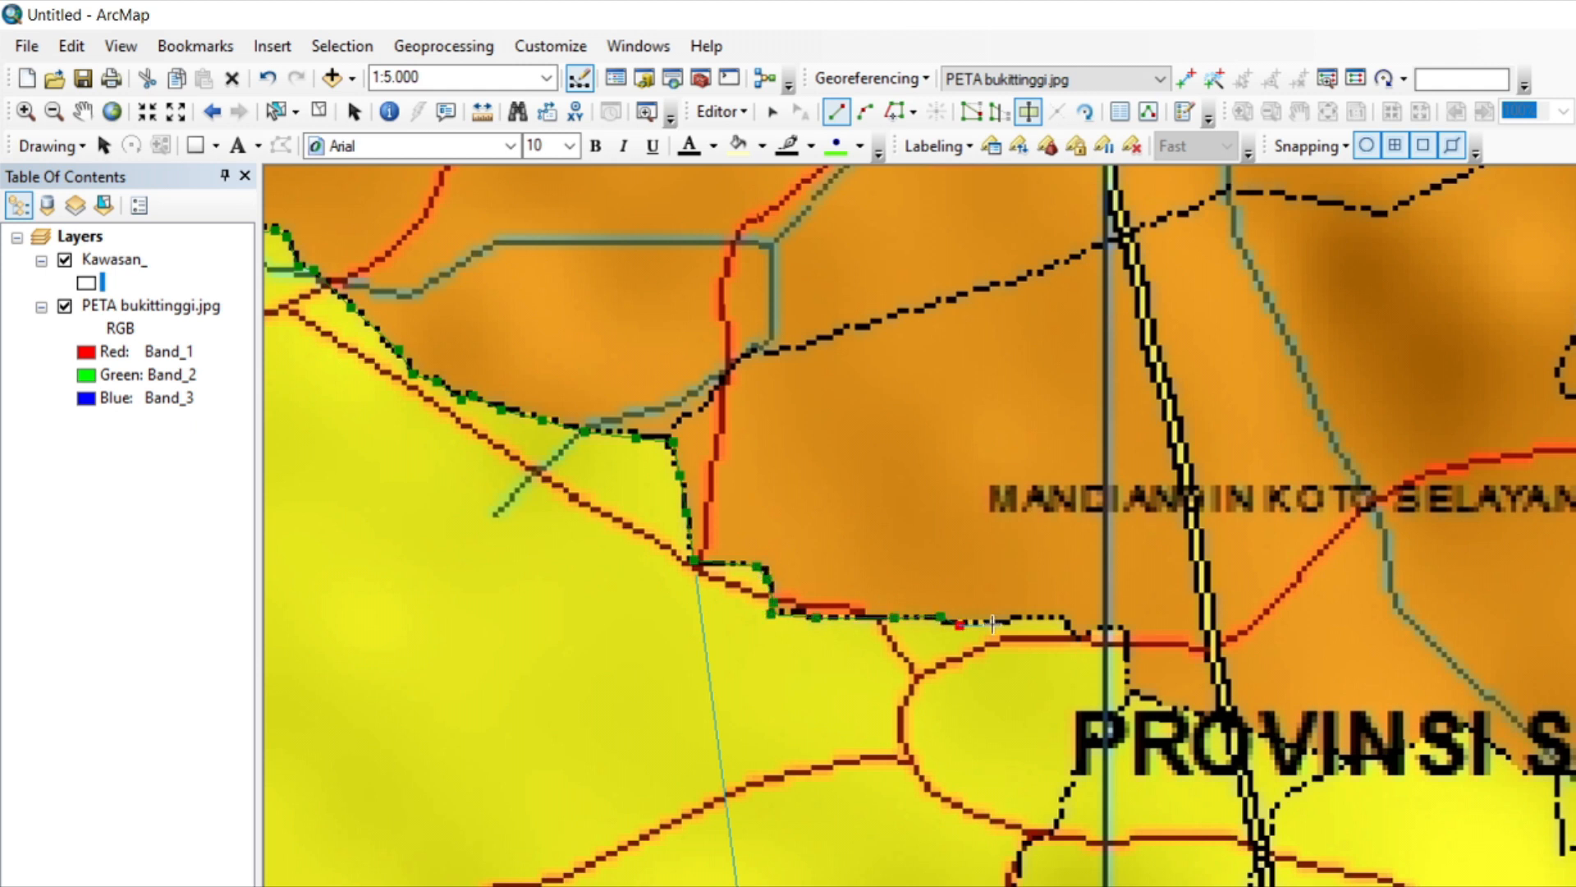
Trace the cut line east past the vertical grid line, down the step, and along the boundary through the PROVINSI label.
left_click(1062, 617)
left_click(1175, 707)
left_click(1205, 717)
left_click(1269, 732)
left_click(1325, 746)
left_click(1359, 755)
left_click(1410, 744)
left_click(1467, 726)
left_click(1530, 770)
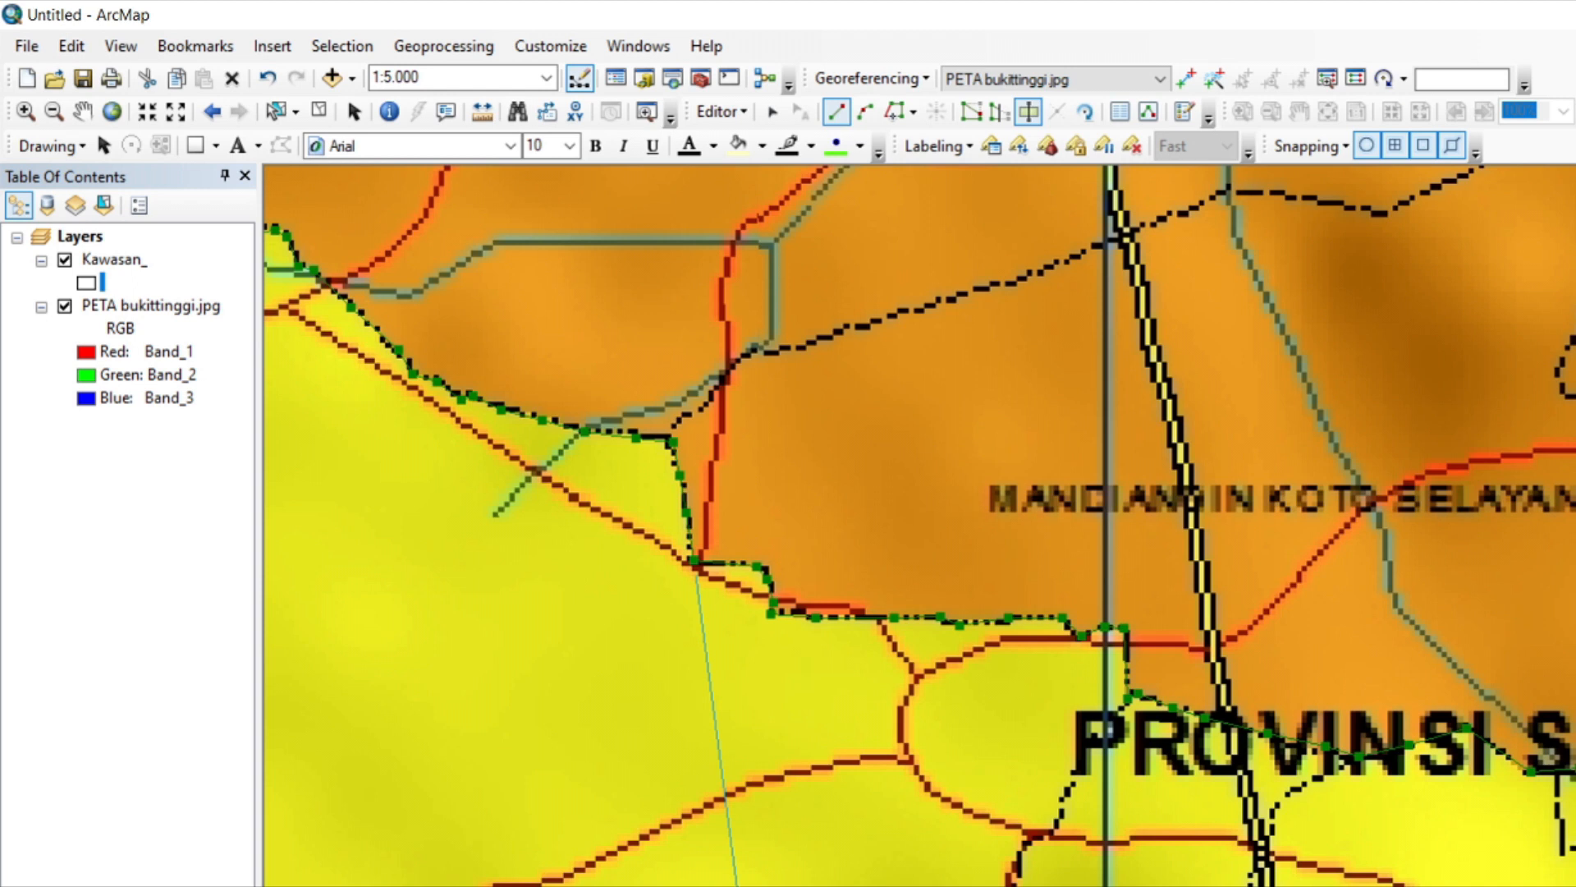
Trace the cut line east along the boundary below SUMATERA BARAT and over the yellow hump at the KOTA BUKIT TINGGI label.
key("Right")
left_click(857, 836)
left_click(881, 817)
left_click(925, 806)
left_click(955, 809)
left_click(1005, 839)
left_click(1028, 866)
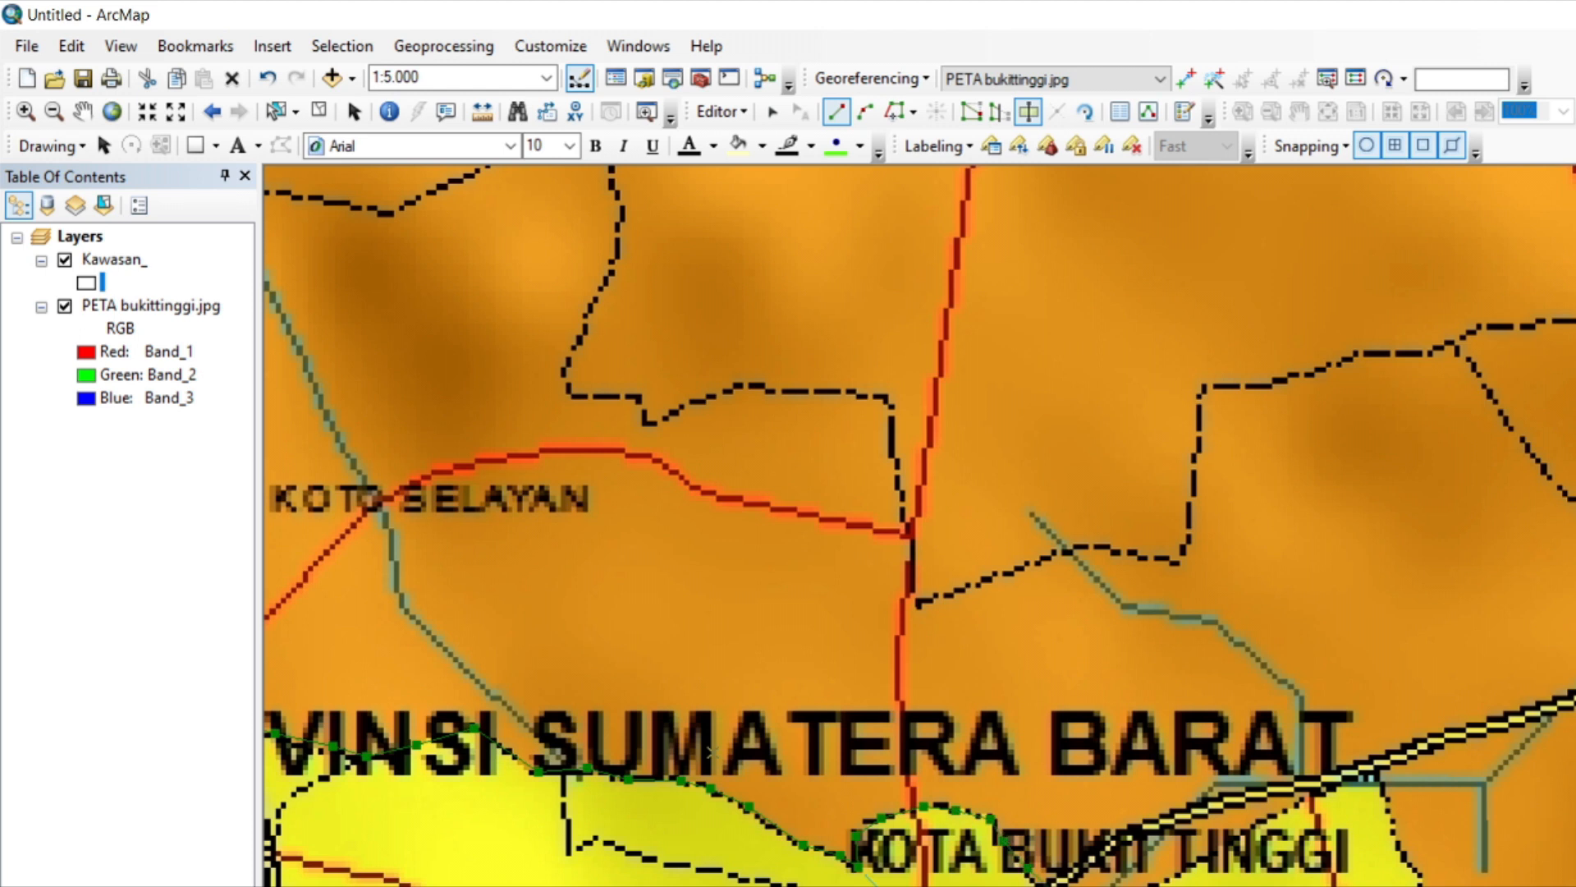
Trace the cut line northeast to the yellow peak beside the double black road, then southeast around the stepped boundary.
left_click(1227, 842)
left_click(1293, 805)
left_click(1326, 785)
left_click(1367, 770)
left_click(1386, 778)
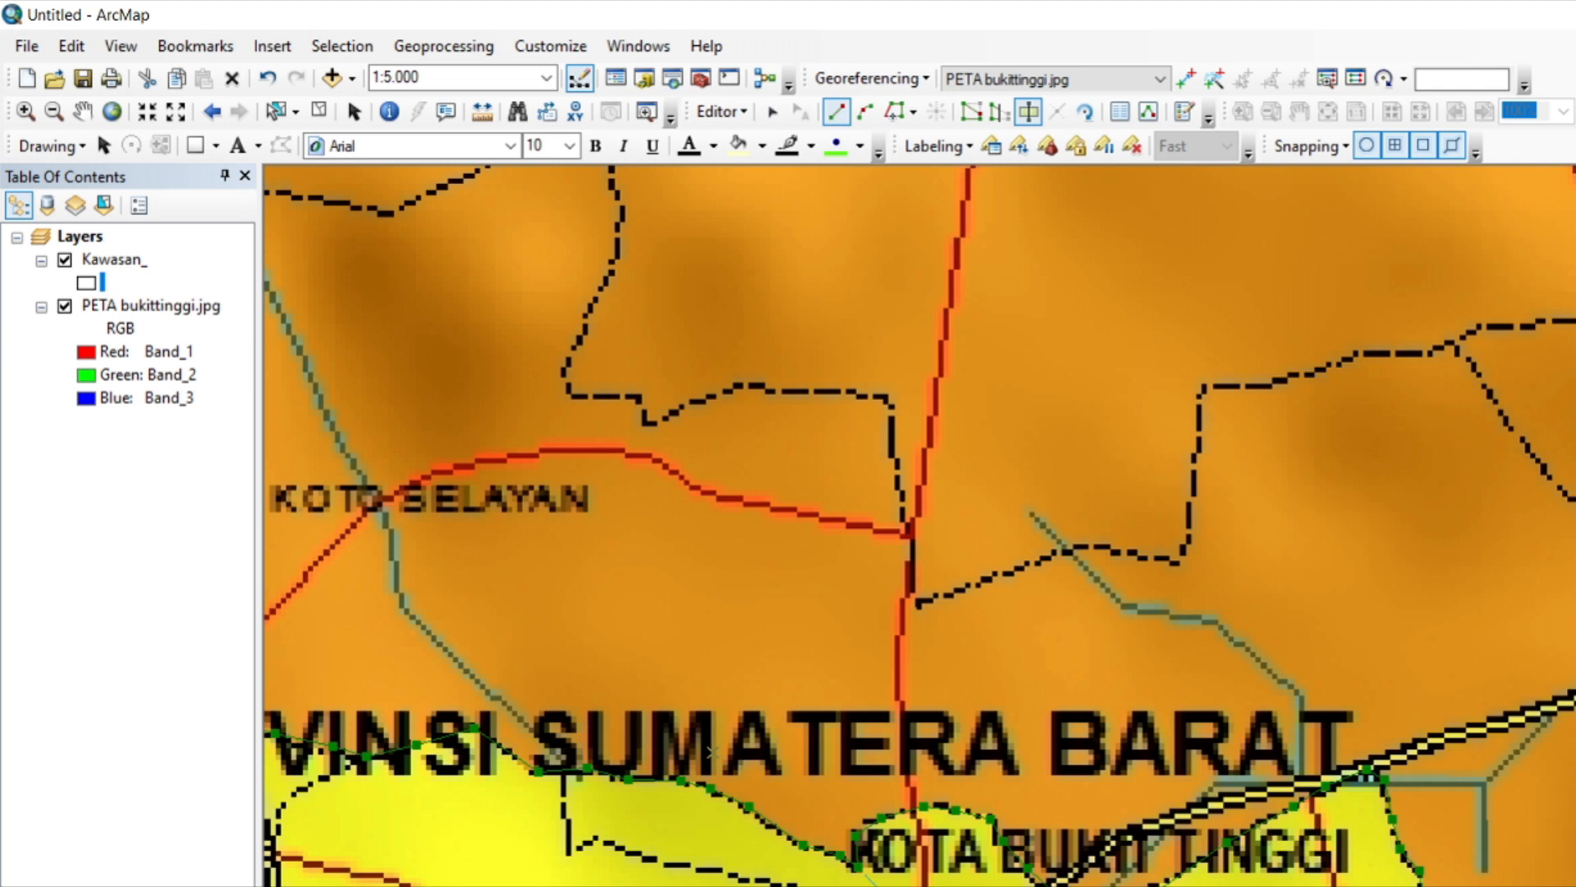
key("Down")
left_click(1545, 350)
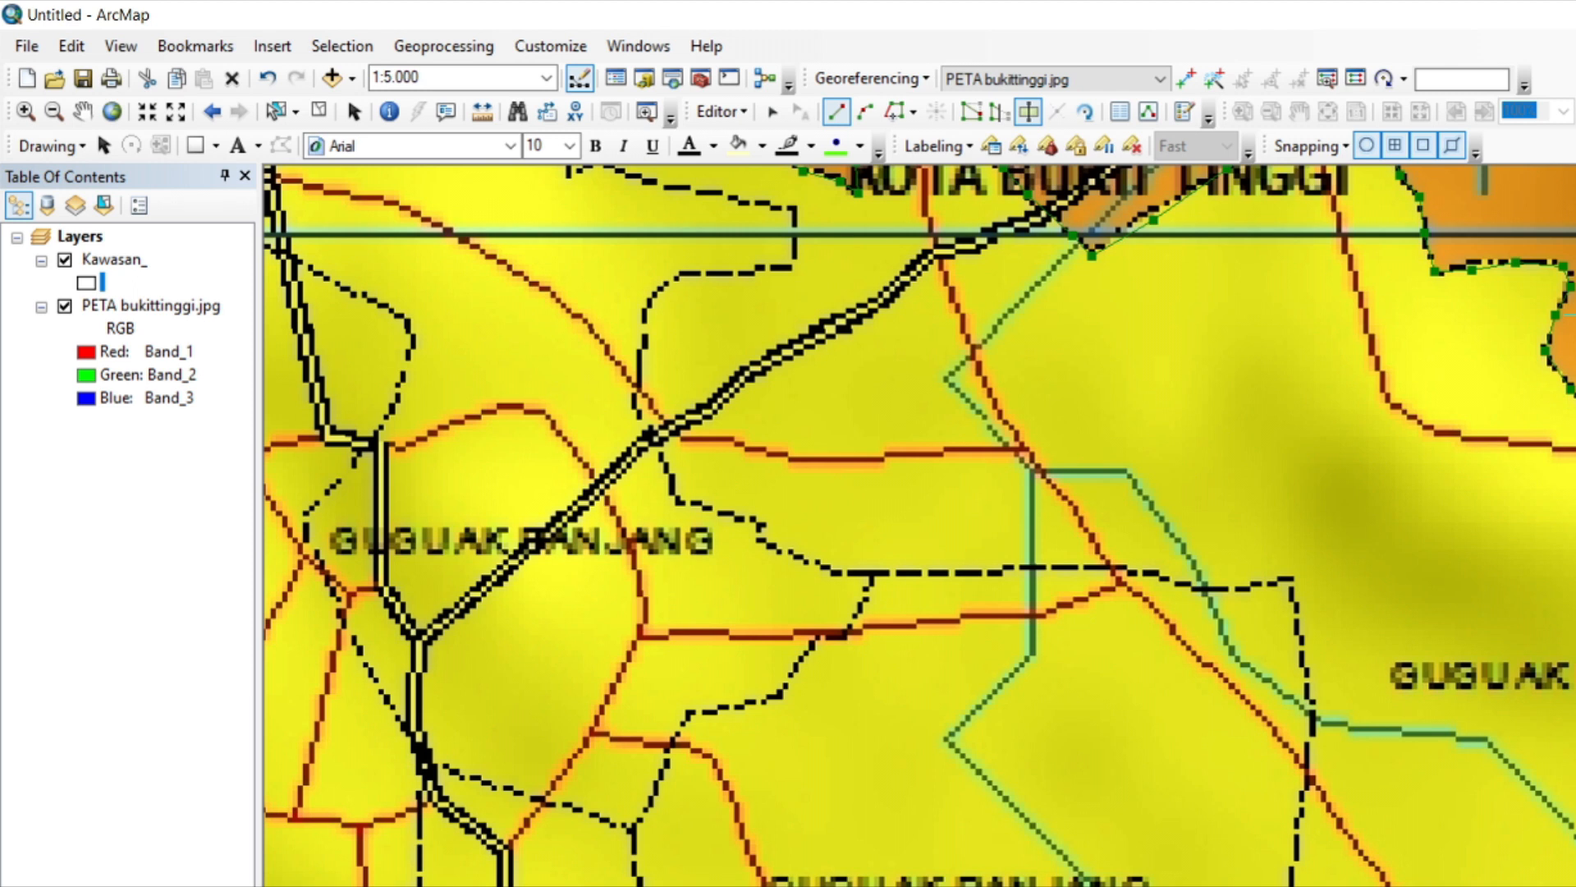
Trace the cut line southeast along the diagonal boundary, past the vertical grid line, and around the shallow dip beyond it.
key("Down")
key("Right")
key("Right")
key("Right")
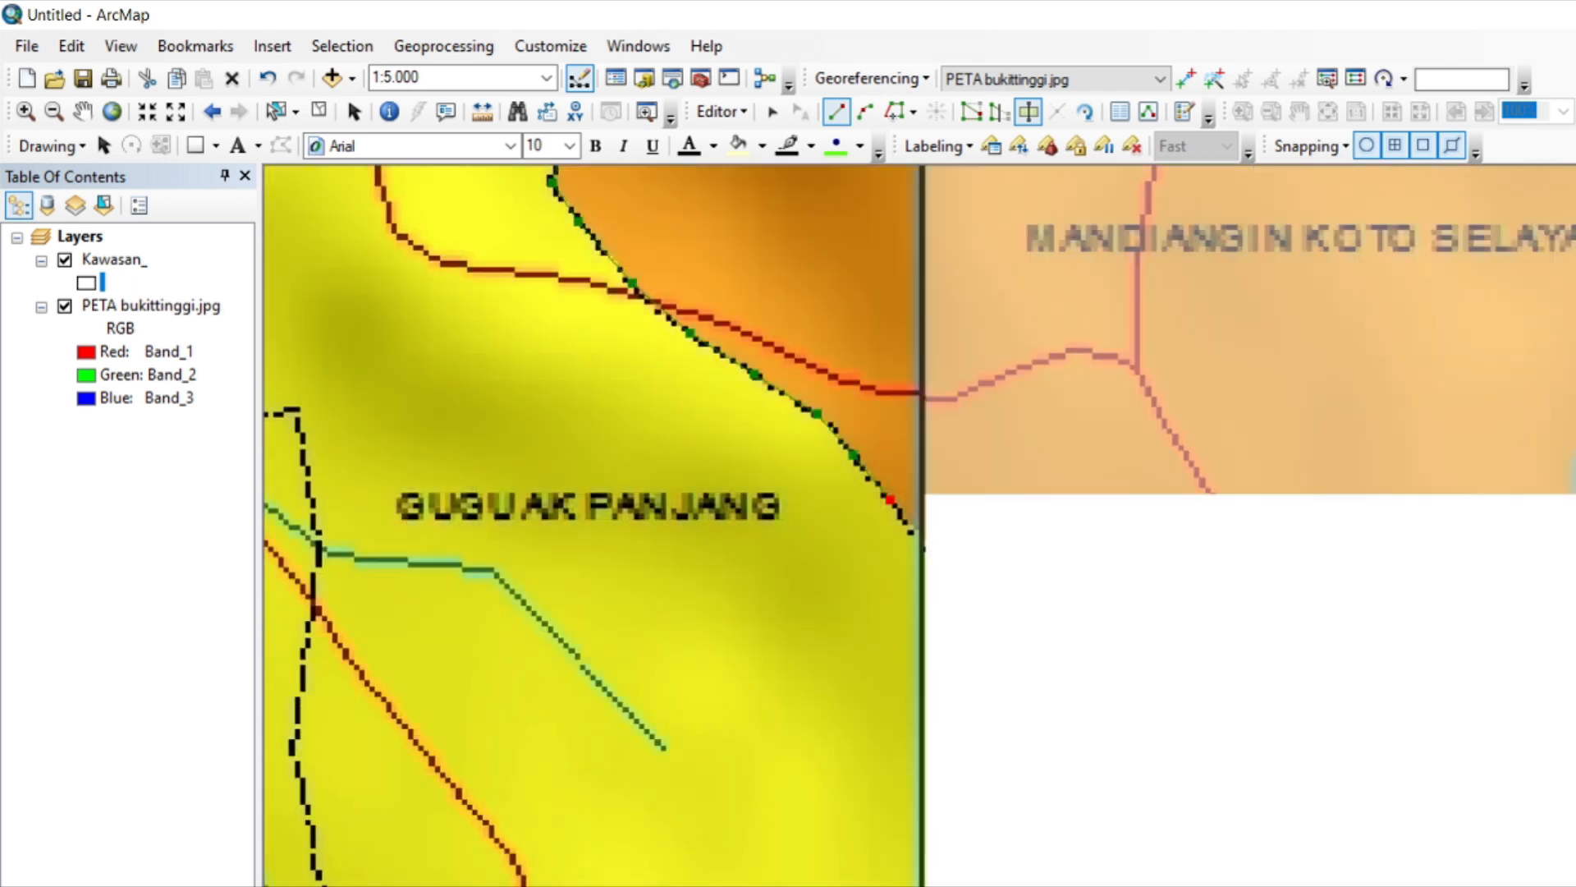
left_click(949, 574)
left_click(1190, 716)
left_click(1295, 744)
left_click(1348, 754)
left_click(1405, 719)
left_click(1551, 875)
Trace the cut line around the sharp orange corner and south along the yellow-green boundary to below the small notch.
key("Down")
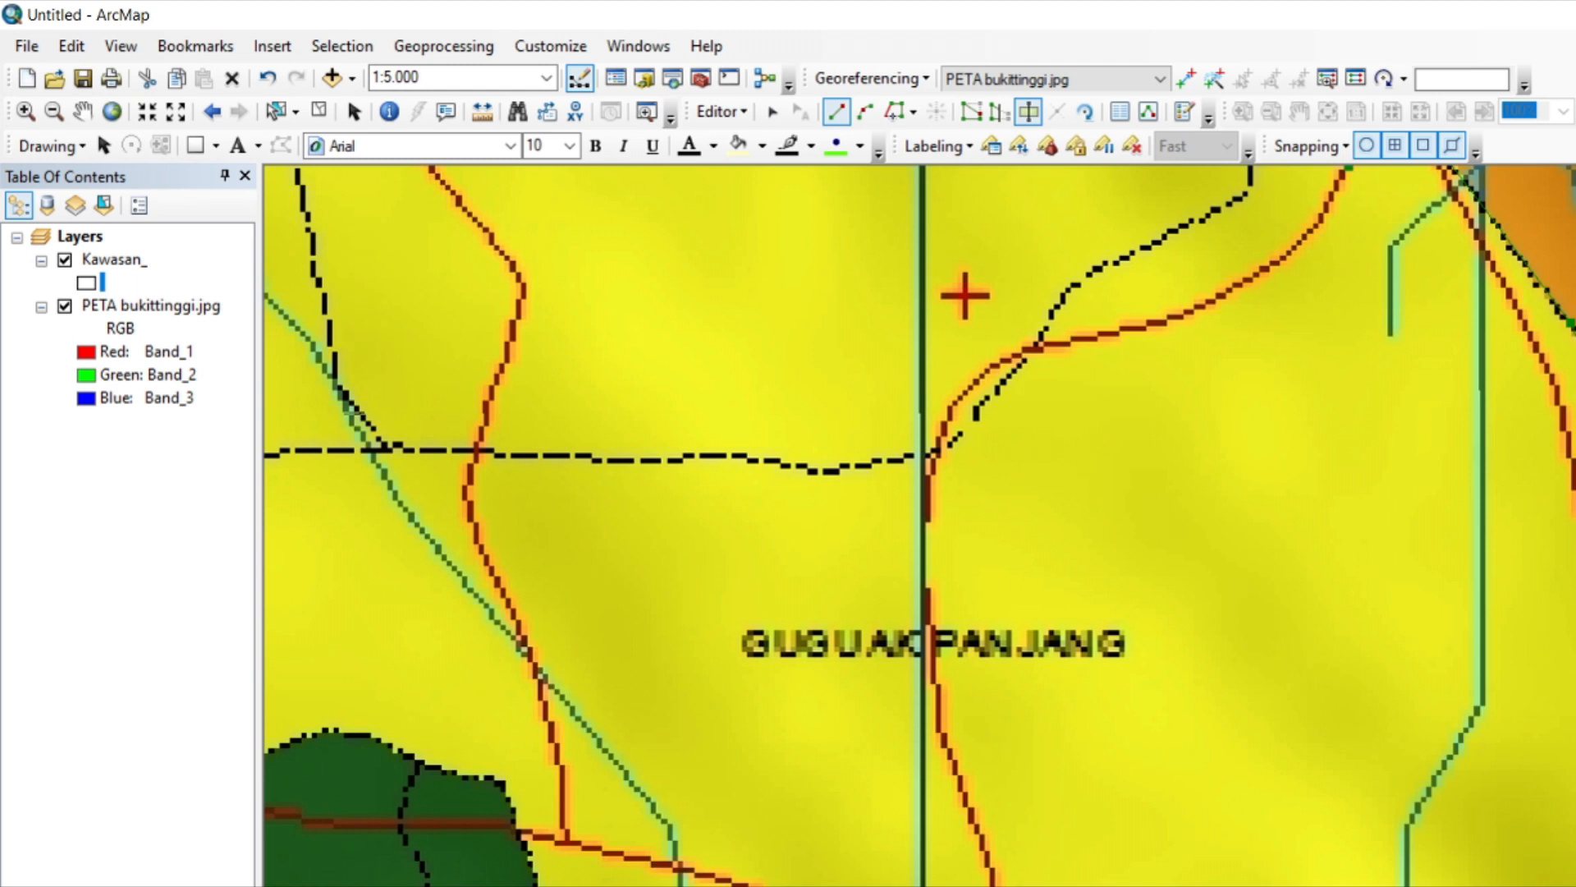
key("Right")
left_click(936, 498)
left_click(944, 564)
left_click(954, 630)
left_click(951, 721)
left_click(944, 757)
left_click(913, 787)
left_click(896, 826)
left_click(902, 875)
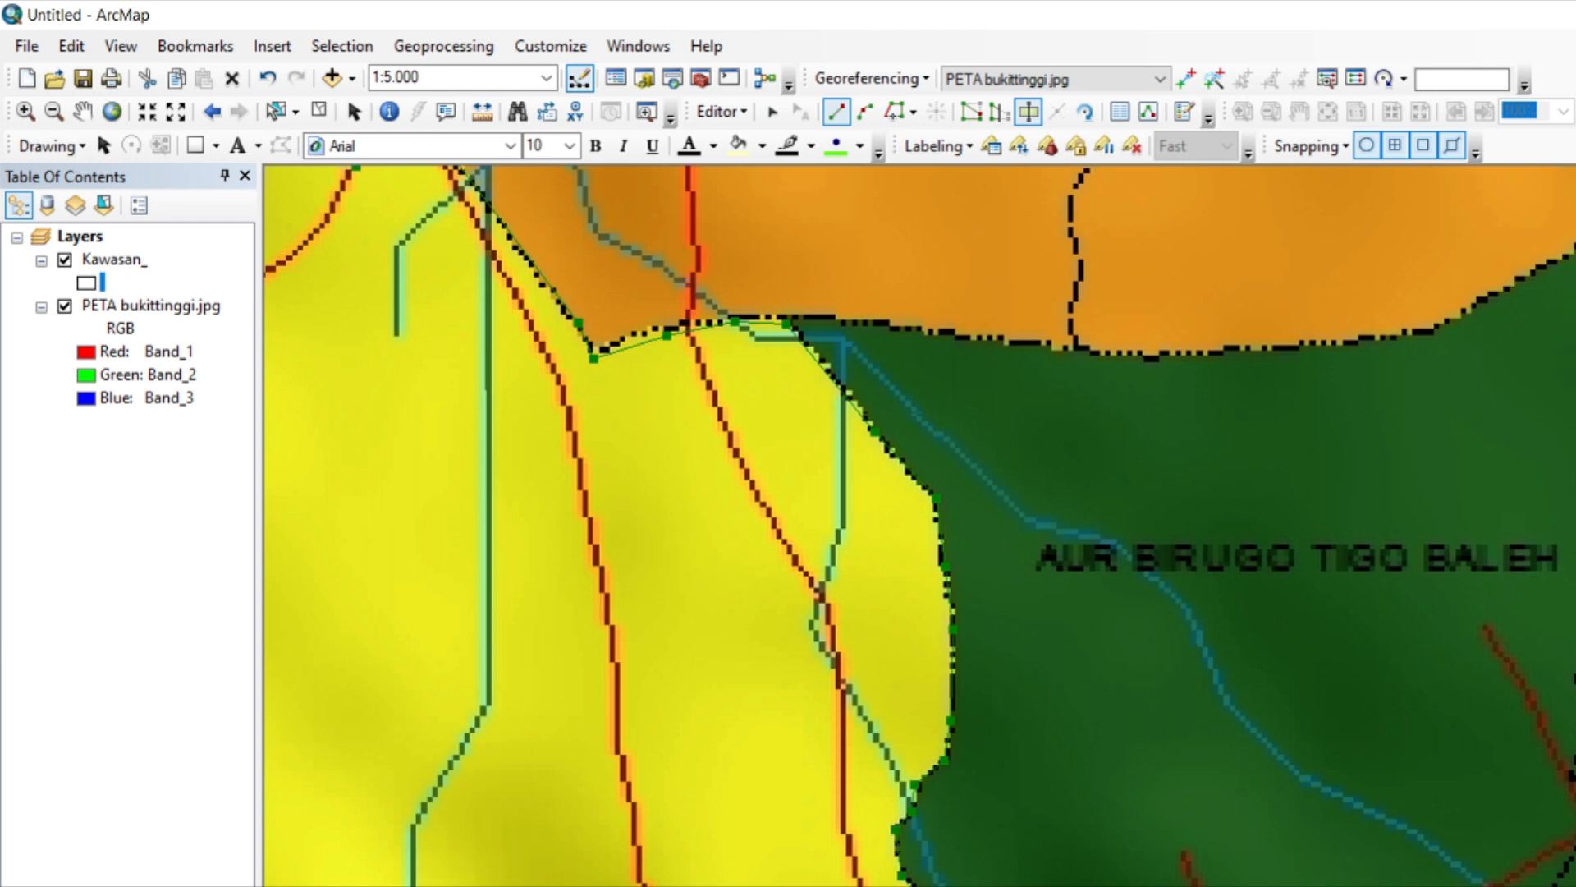
Trace the cut line south along the yellow-green boundary to the southeastern corner of the yellow district.
key("Down")
left_click(932, 365)
left_click(924, 382)
left_click(900, 397)
left_click(886, 415)
left_click(884, 435)
left_click(907, 467)
left_click(908, 501)
left_click(907, 531)
left_click(896, 664)
left_click(906, 684)
left_click(907, 714)
Trace the cut line west along the yellow district's southeastern bottom edge and north up the steps beyond it.
left_click(875, 718)
left_click(824, 720)
left_click(763, 710)
left_click(712, 709)
left_click(642, 702)
left_click(615, 699)
left_click(577, 620)
left_click(410, 618)
left_click(404, 580)
left_click(400, 526)
left_click(398, 481)
left_click(392, 434)
left_click(386, 404)
left_click(325, 389)
Trace the cut line west along the yellow-green boundary to the green corner southwest of the GUGUAK PANJANG label.
key("Left")
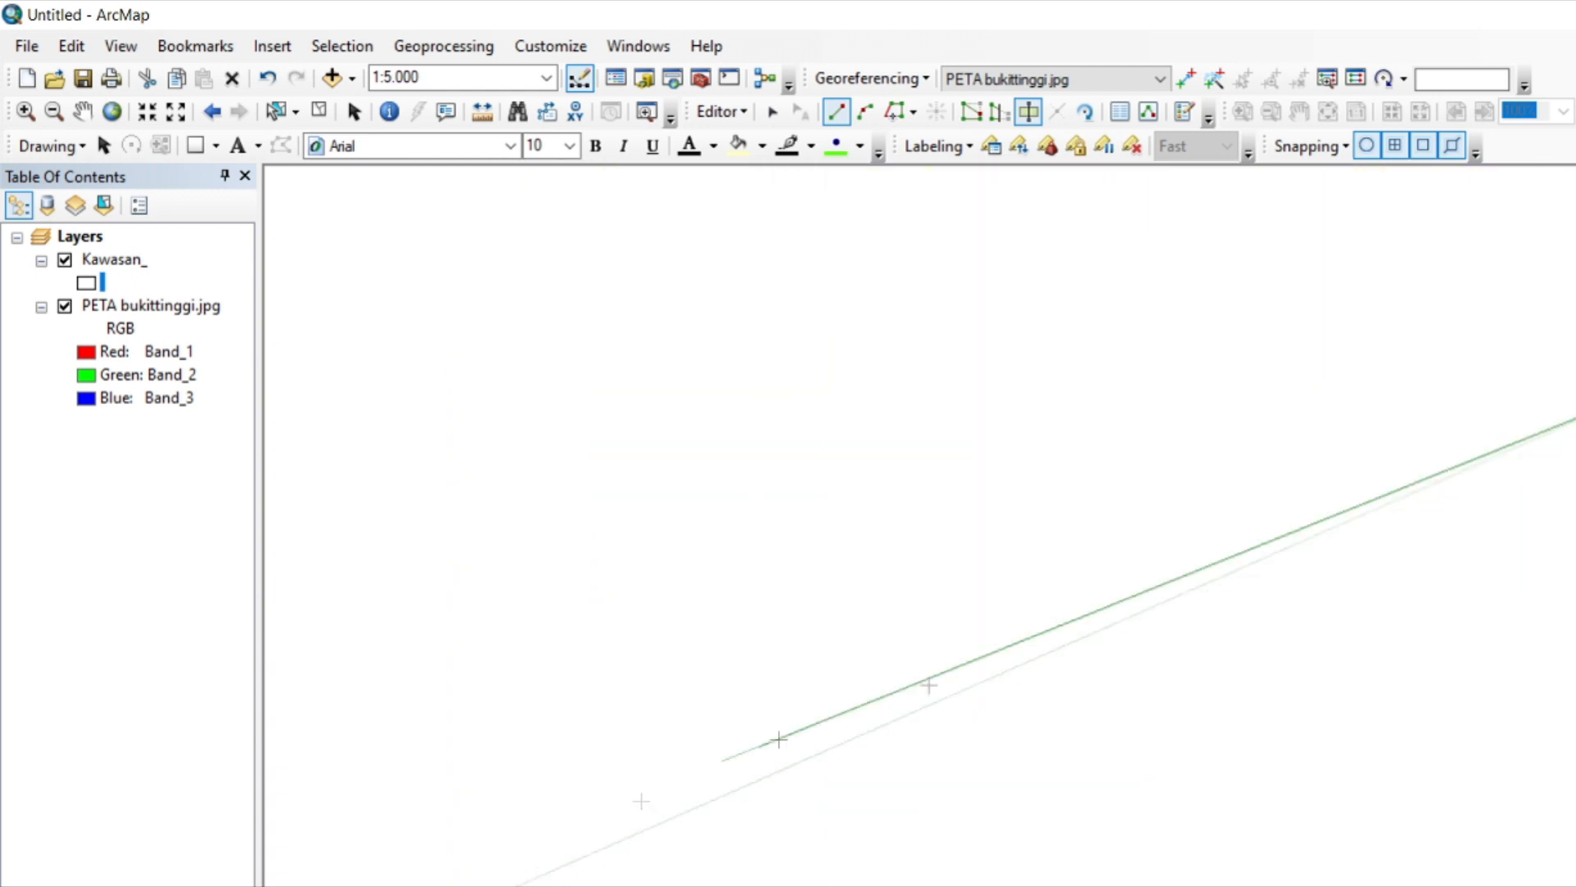
left_click(1461, 361)
left_click(1379, 342)
left_click(1338, 341)
left_click(1240, 346)
left_click(1121, 360)
left_click(1091, 316)
left_click(974, 306)
left_click(901, 293)
left_click(866, 206)
key("Up")
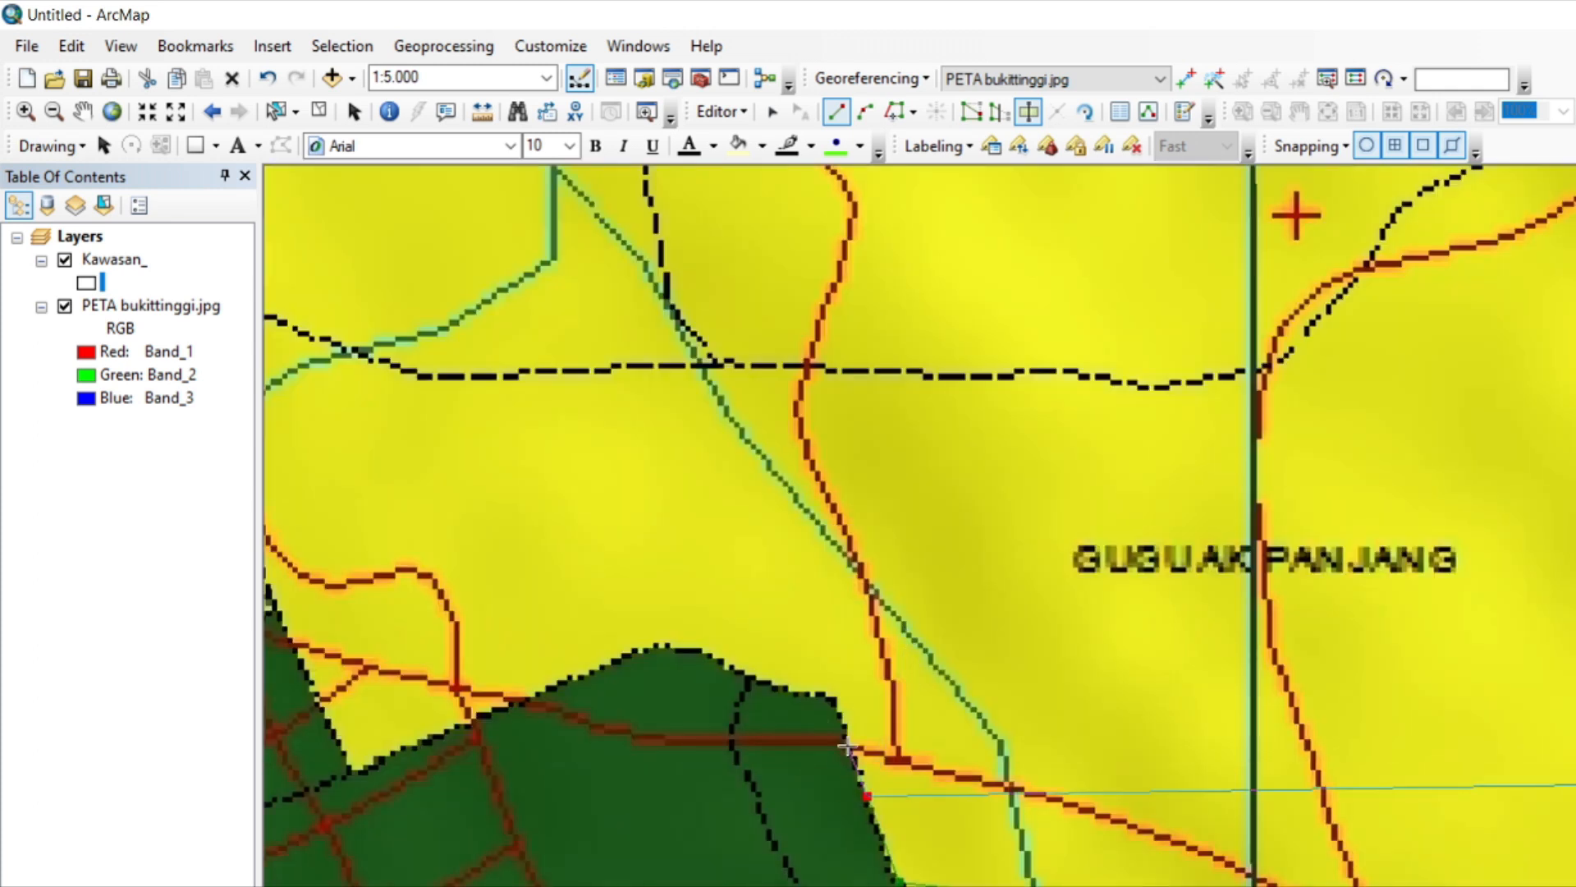
left_click(838, 706)
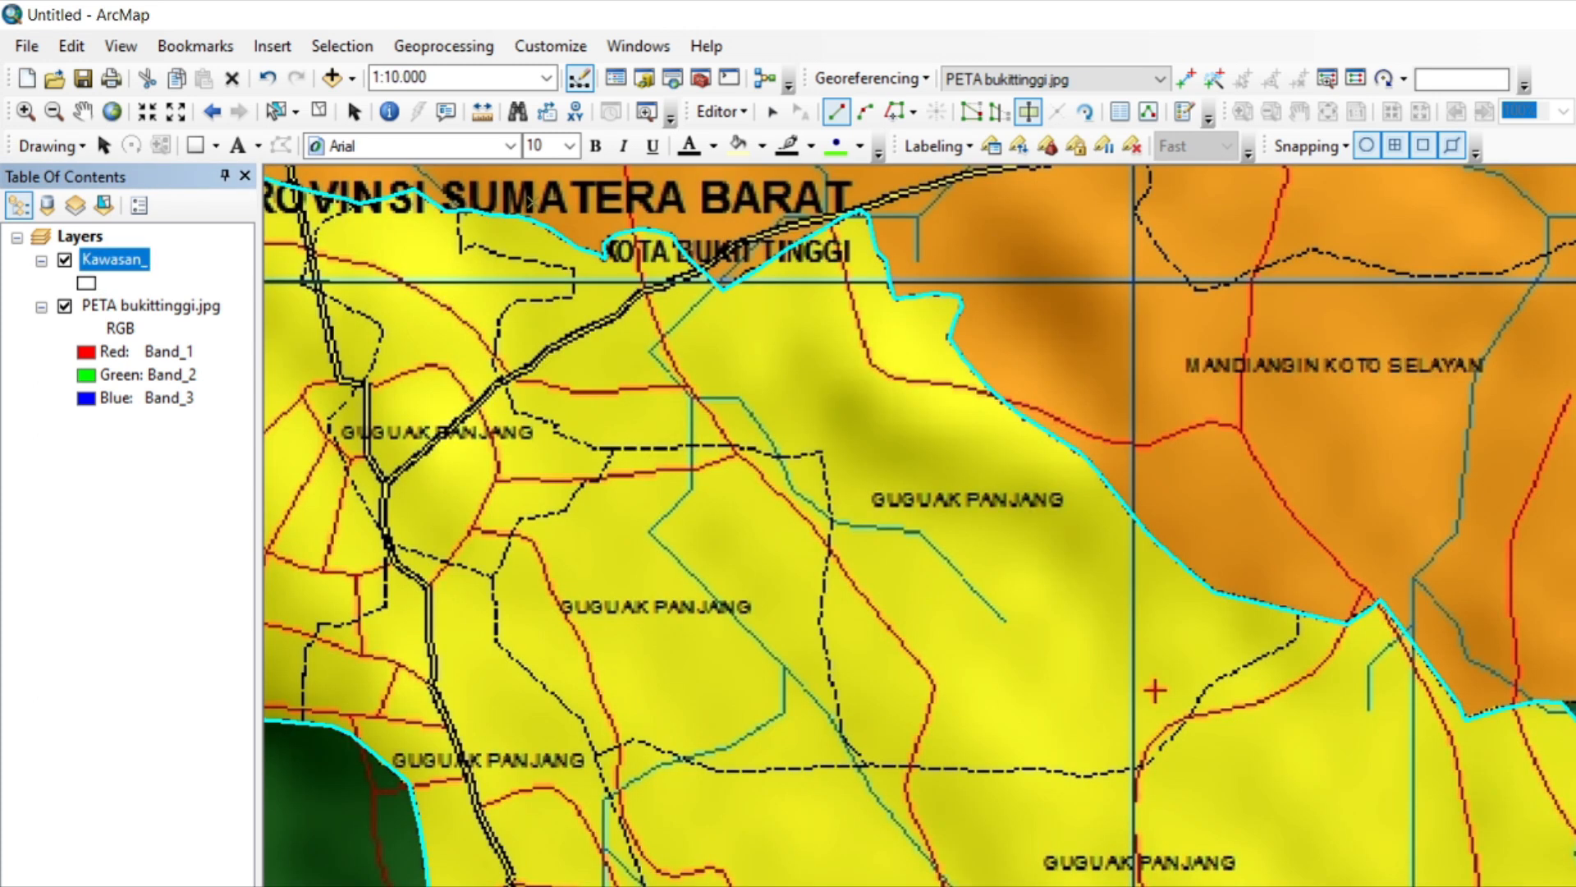
Start another cut line where yellow, orange and green meet and trace it east along the orange-green boundary to the dashed line's end.
key("Right")
scroll(572, 706, "down", 2)
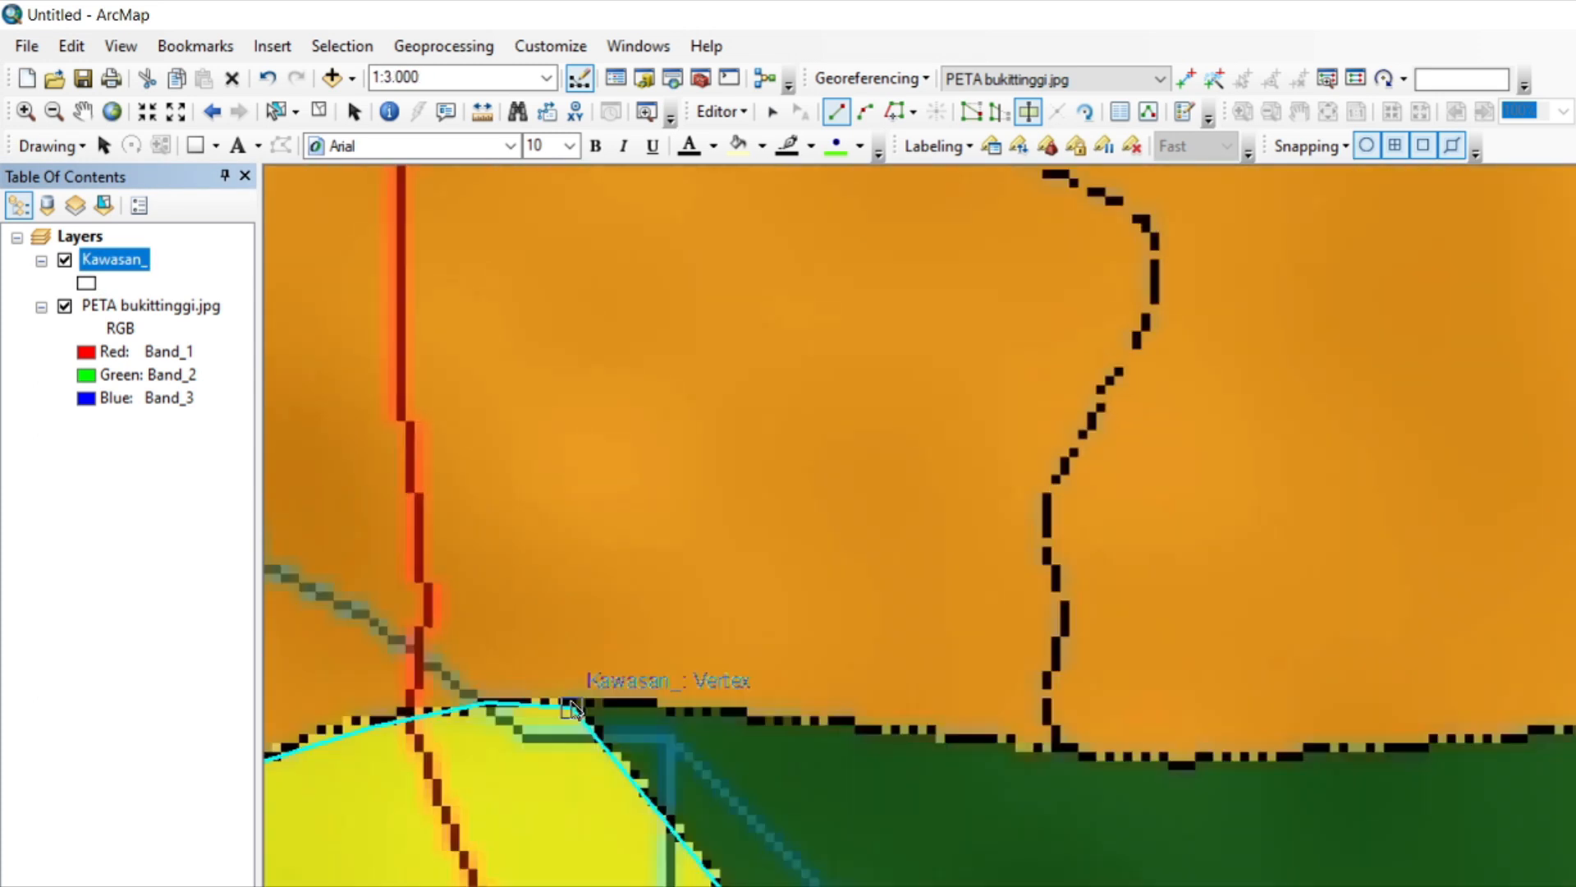
left_click(572, 706)
left_click(648, 705)
left_click(704, 714)
left_click(771, 719)
left_click(849, 723)
left_click(892, 732)
left_click(956, 737)
left_click(1018, 743)
left_click(1052, 750)
Trace the cut line east past the dashed line and northeast up the orange-green boundary toward the vertical grid line.
left_click(1093, 755)
left_click(1166, 758)
left_click(1278, 752)
left_click(1352, 741)
left_click(1458, 739)
left_click(1572, 723)
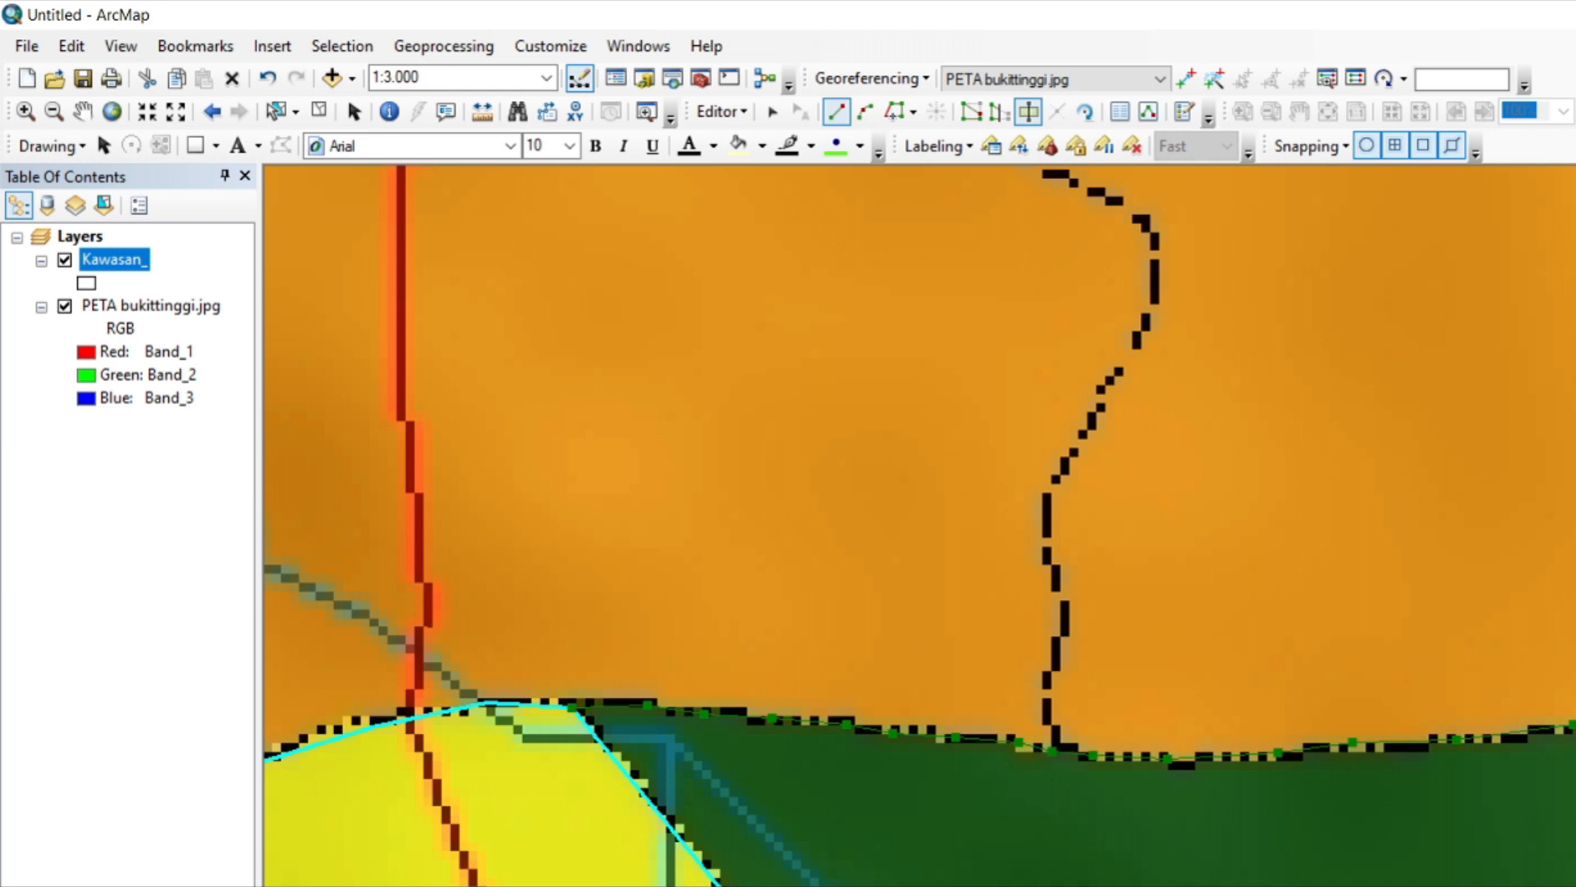
key("Right")
key("Right")
key("Right")
key("Right")
key("Right")
key("Right")
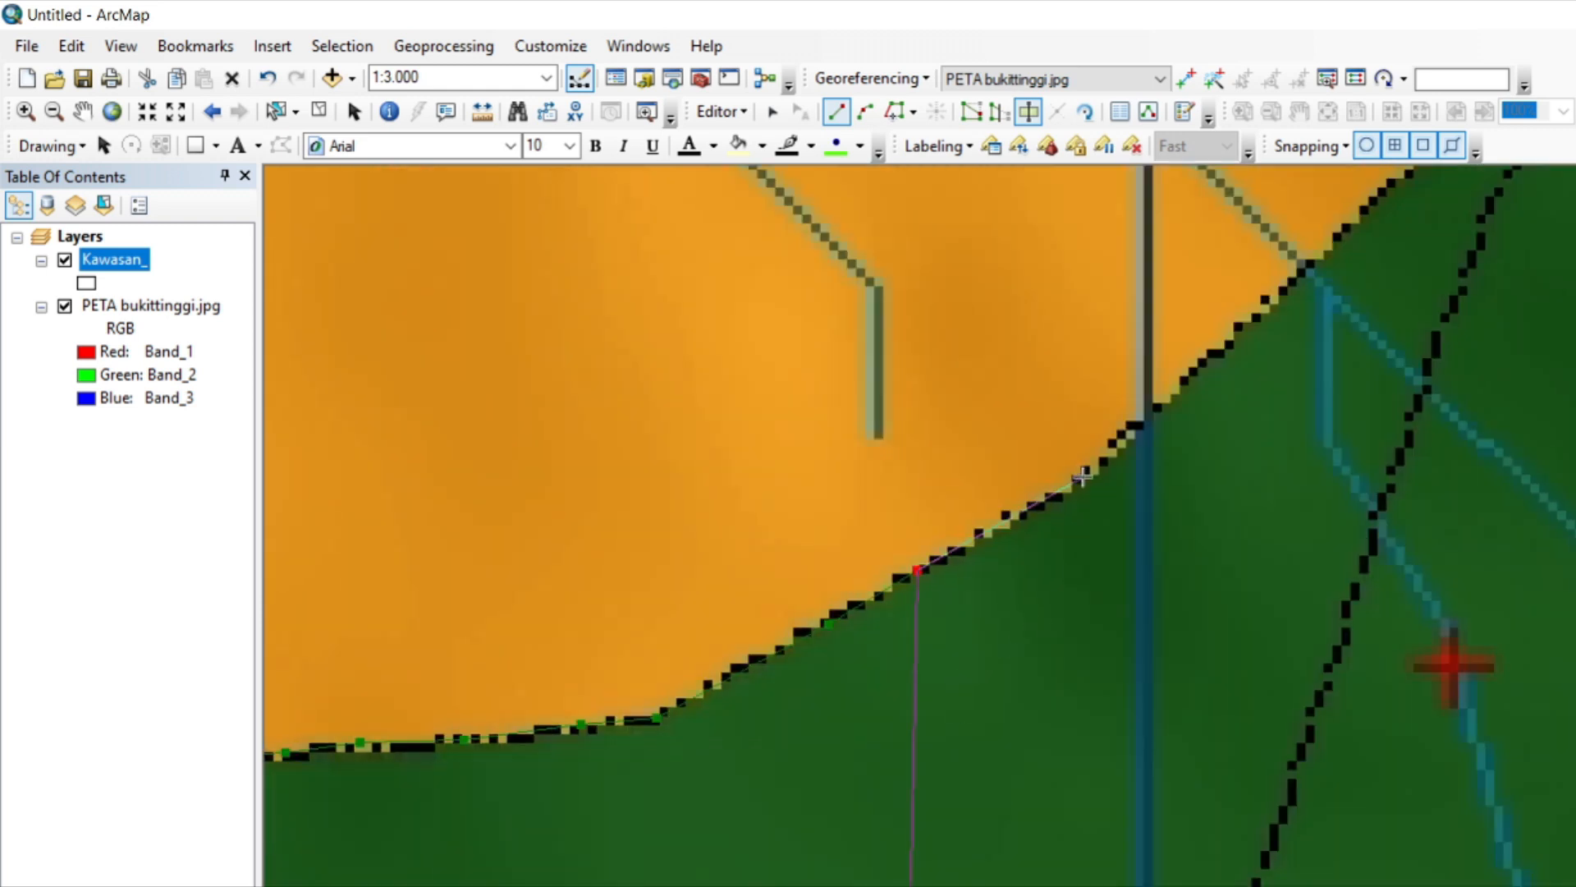
left_click(1083, 477)
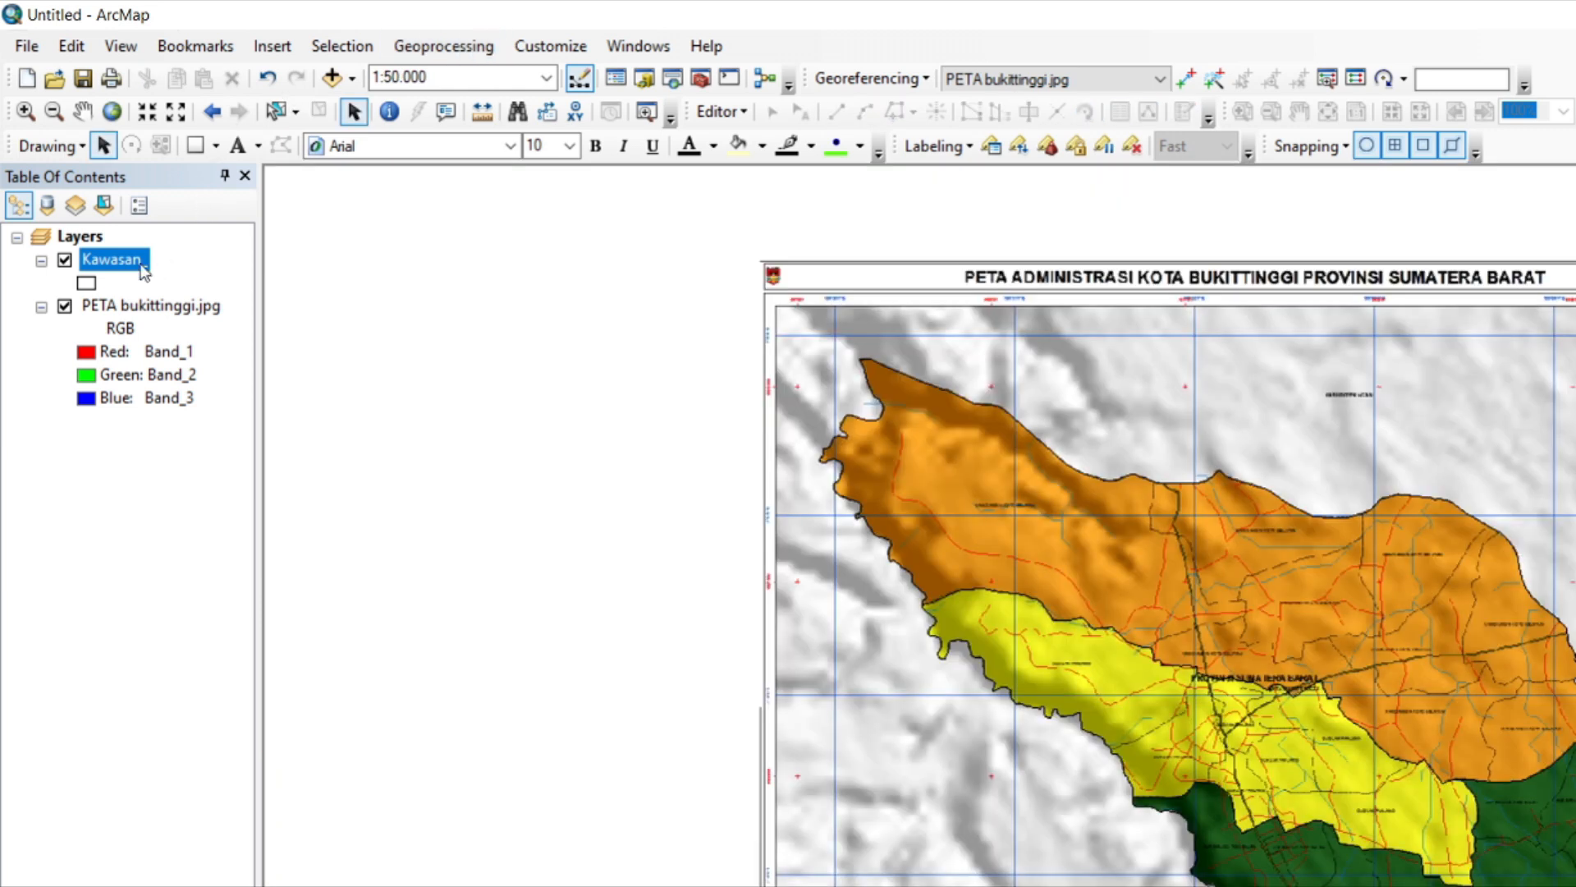
Add a Text field named Nama_Kecamatan with length 50 to the Kawasan_ attribute table, accepting the shortened name Nama_Kecam.
right_click(144, 271)
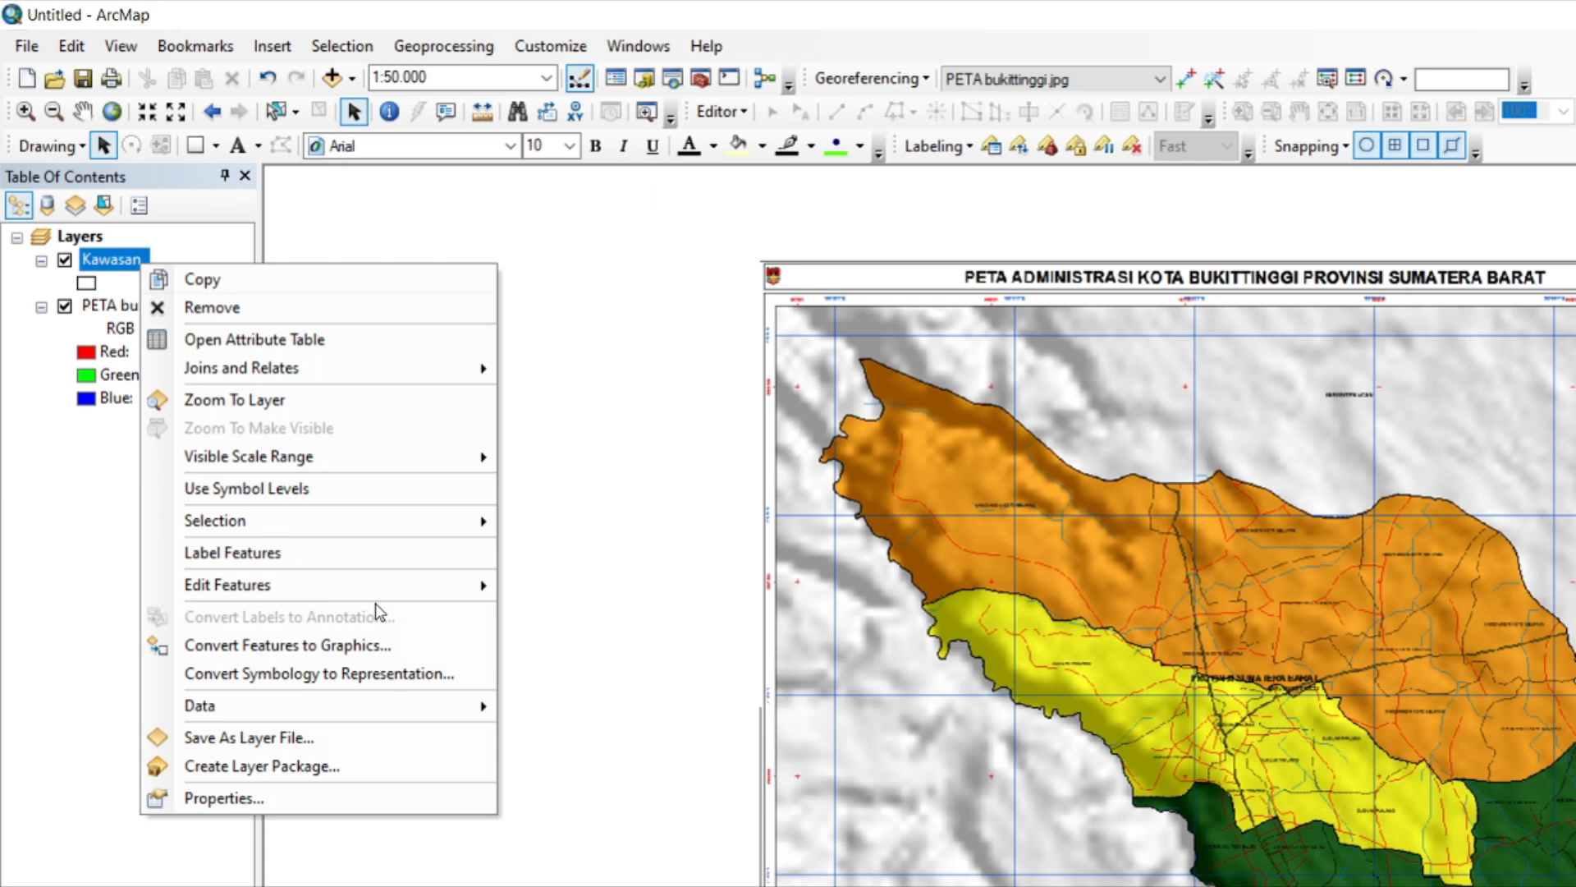
left_click(251, 339)
left_click(439, 377)
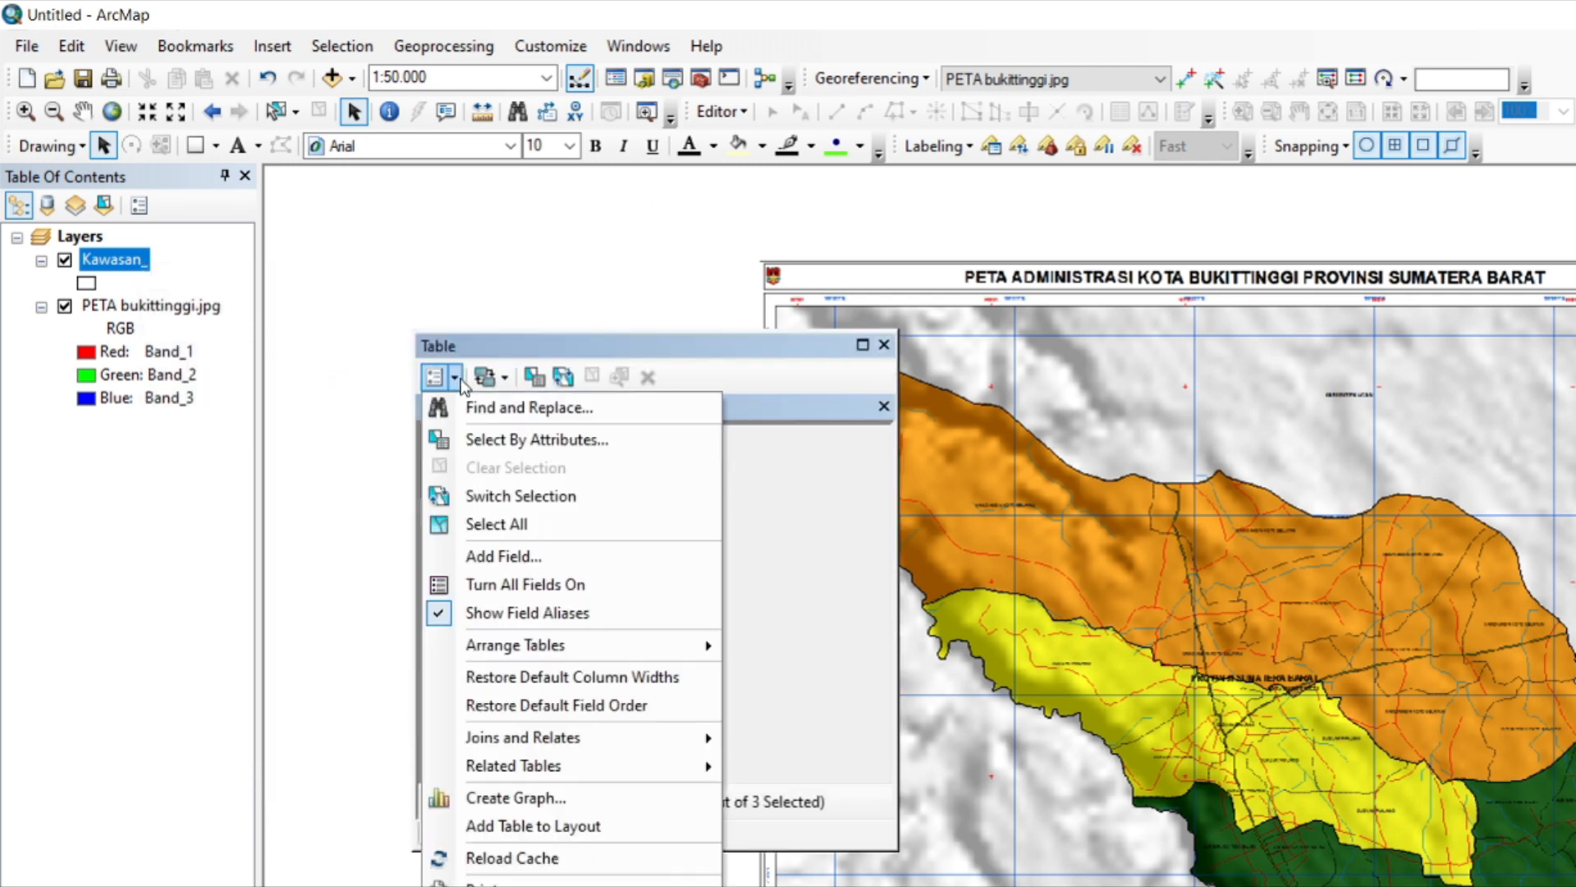
left_click(503, 556)
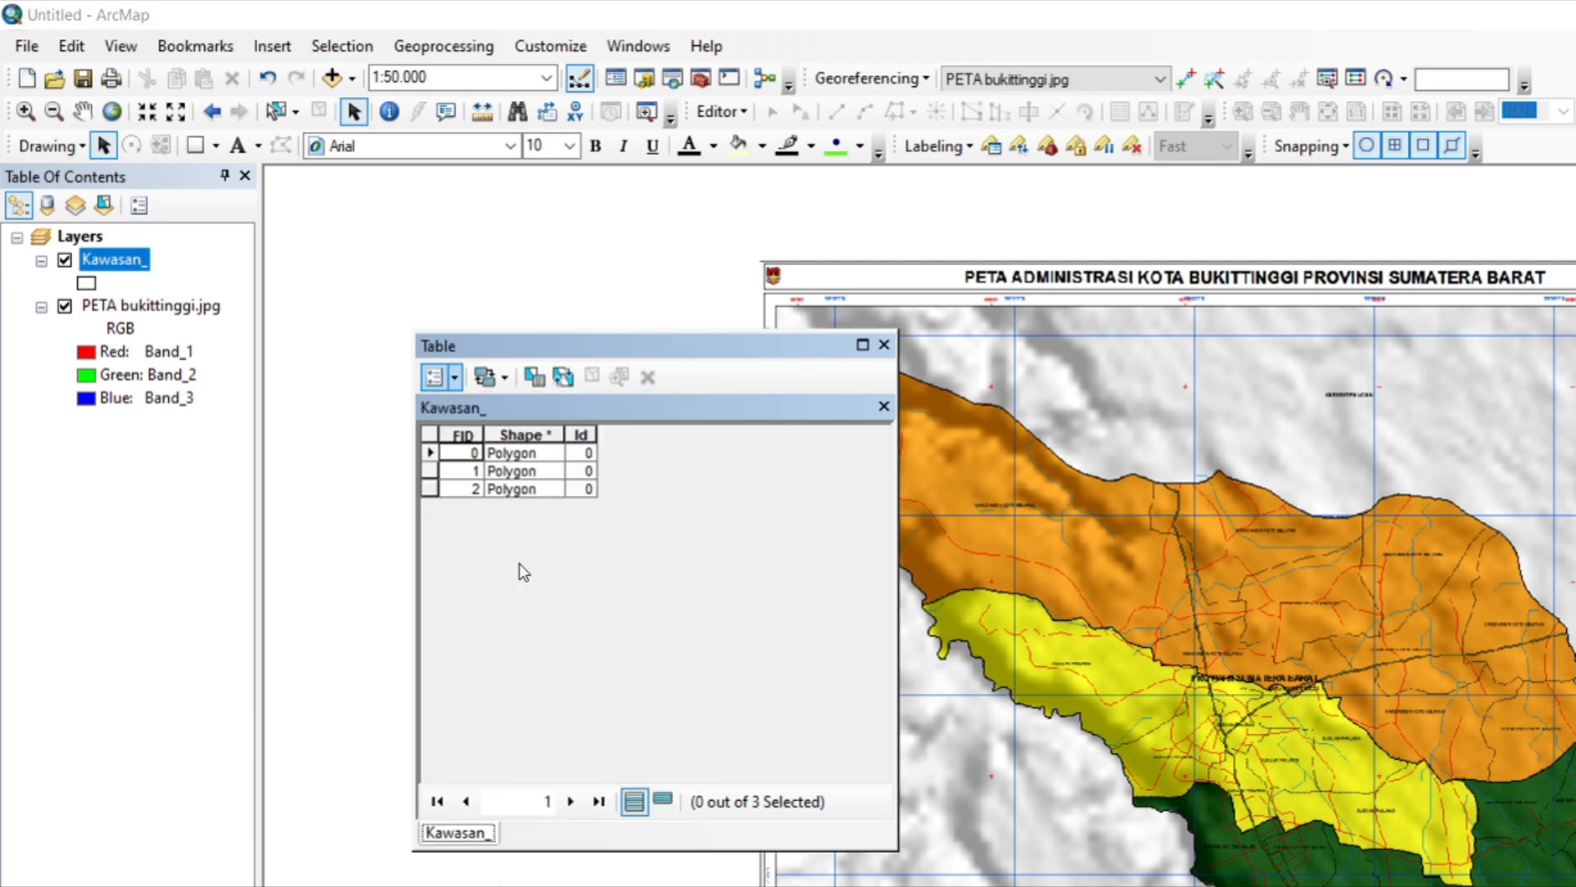
type("Nama Kecamatan")
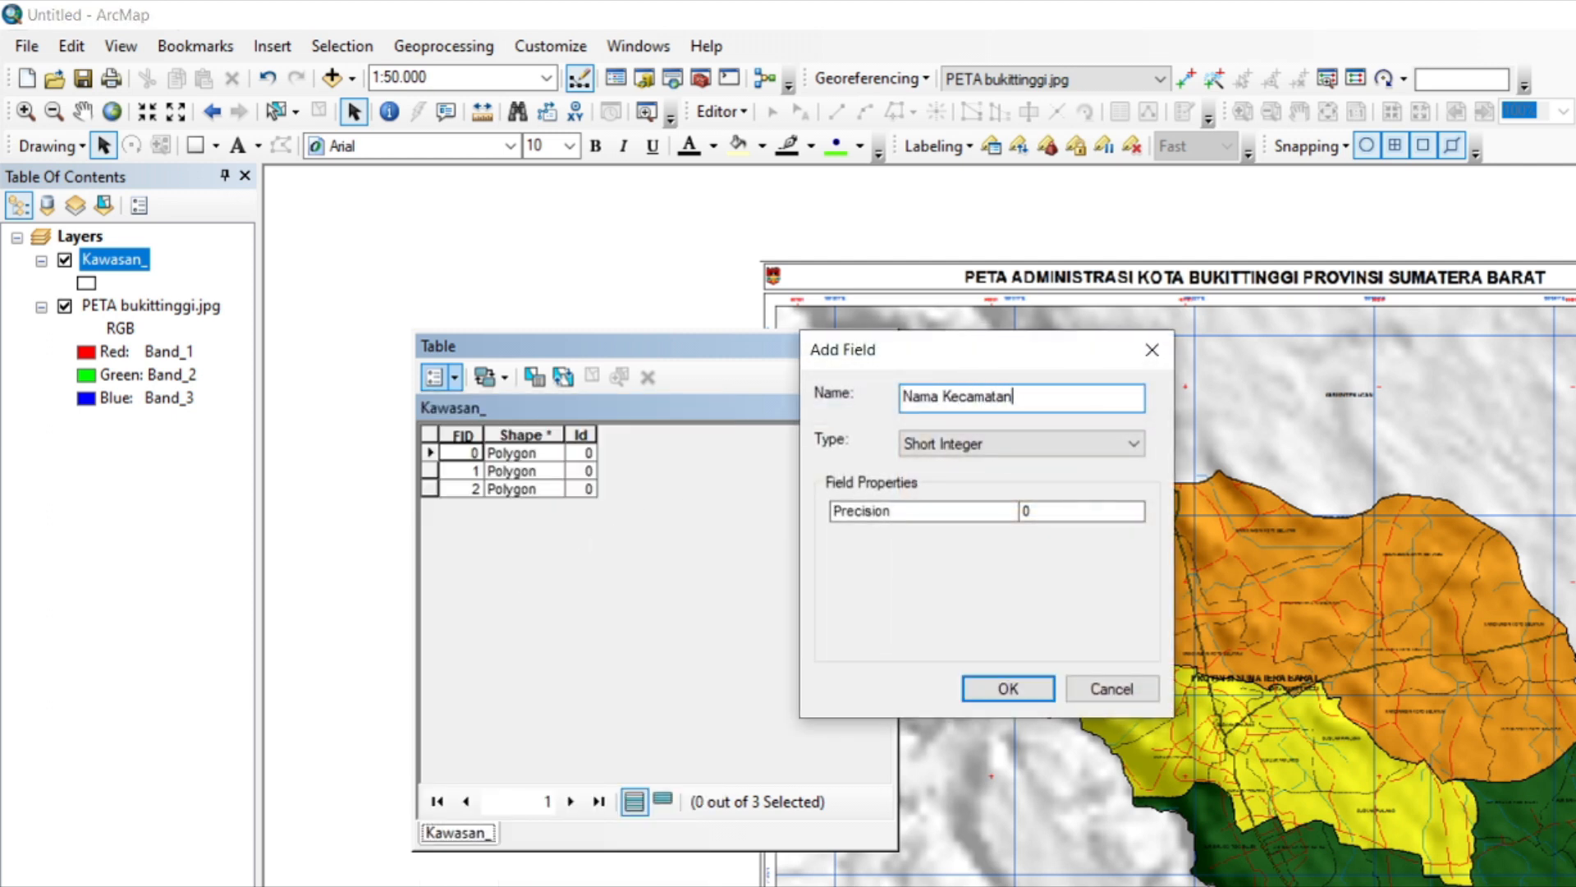
left_click(1000, 445)
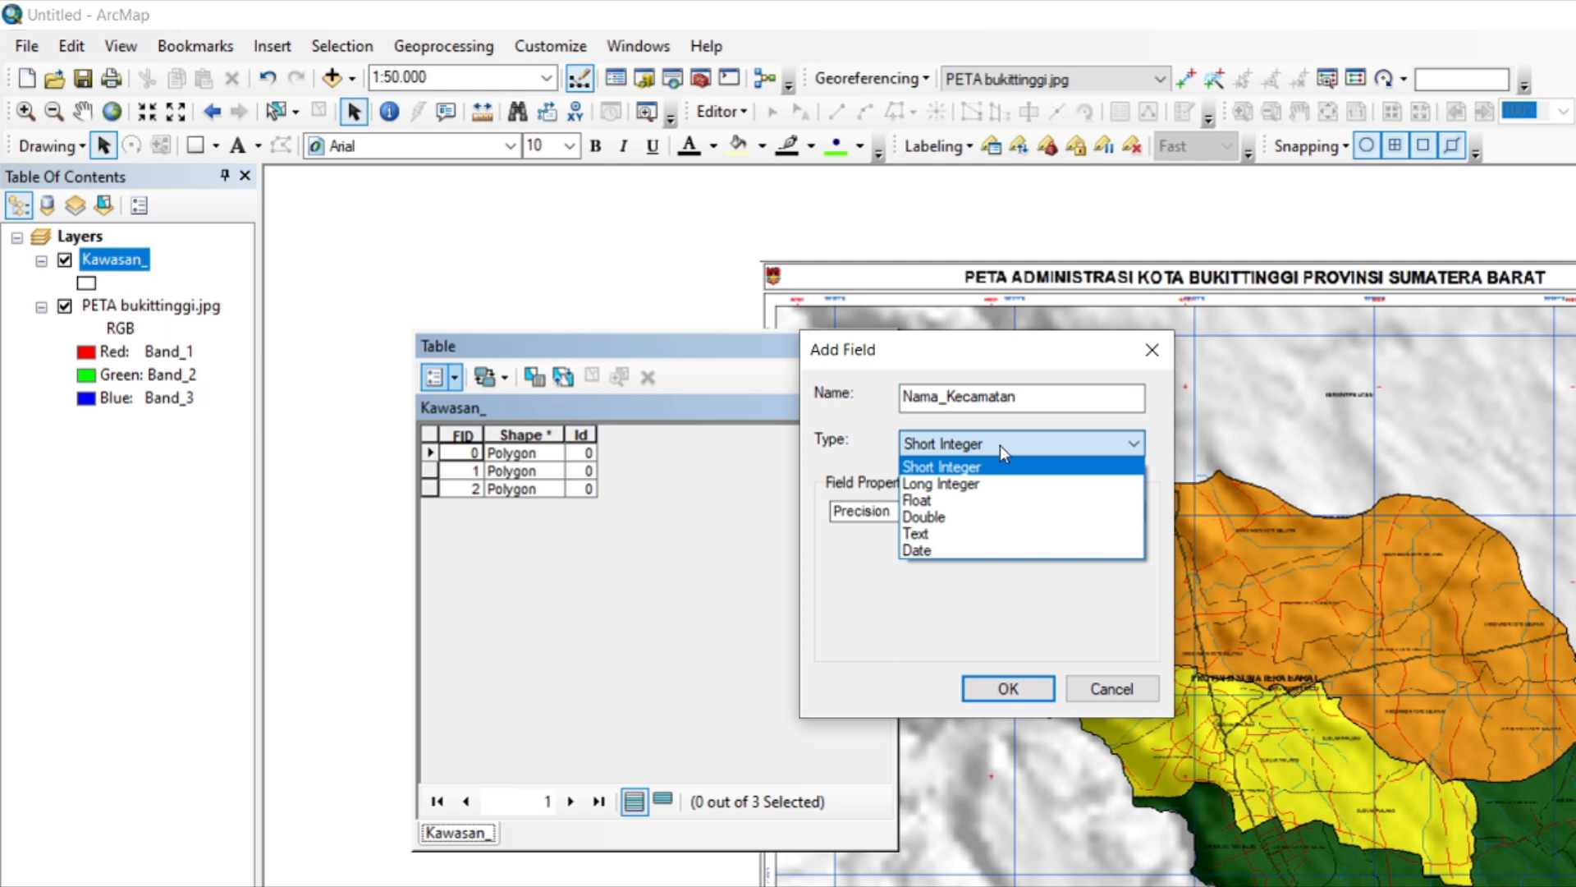
left_click(1002, 445)
left_click(1002, 444)
left_click(978, 533)
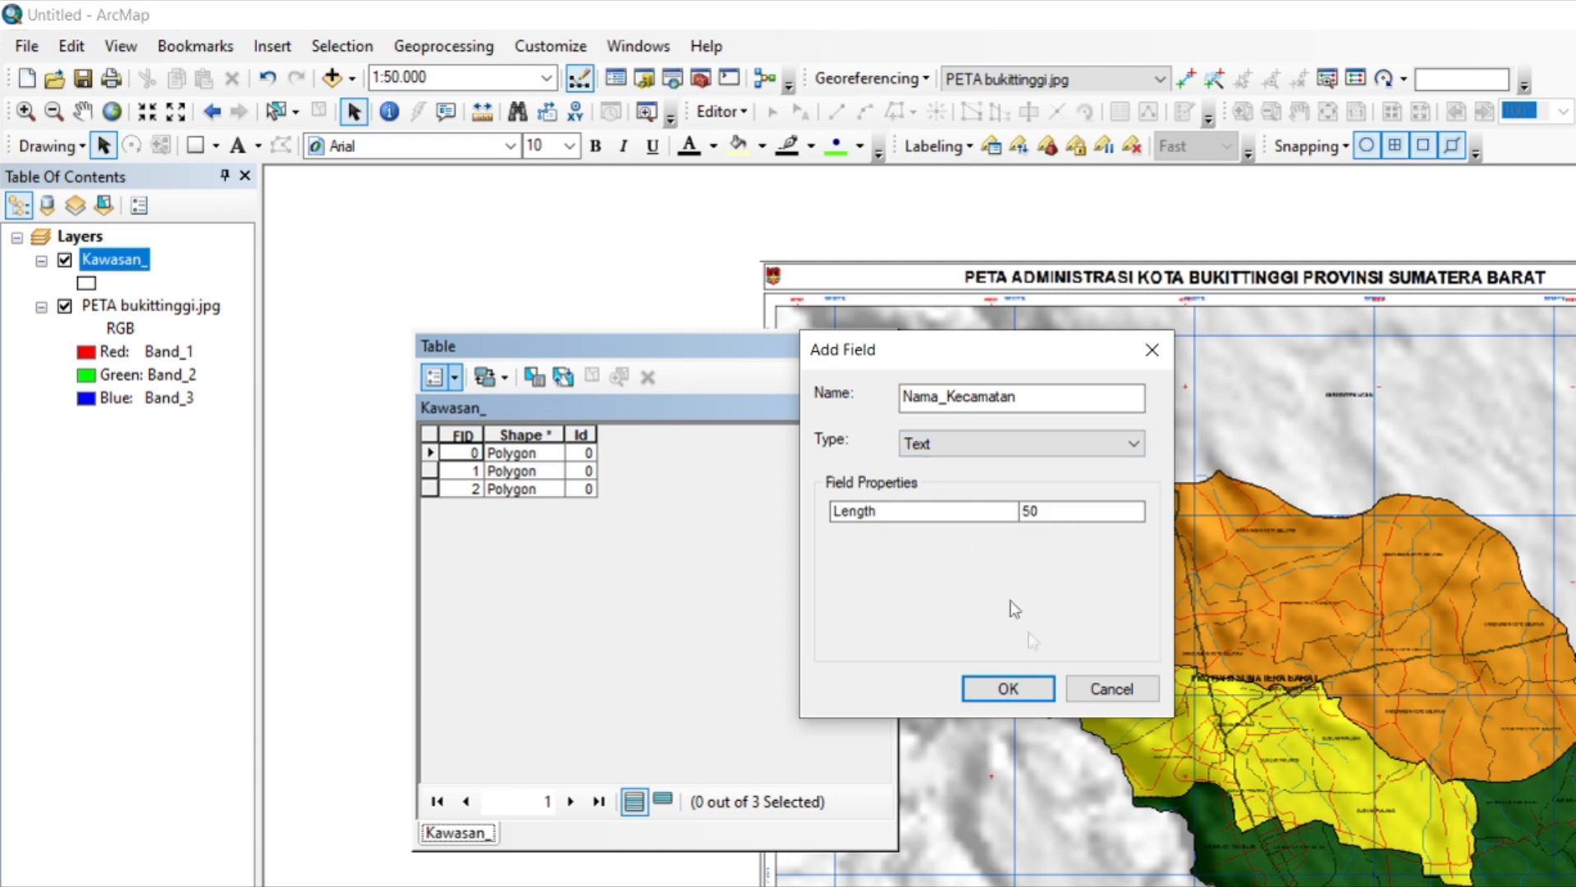
left_click(1015, 689)
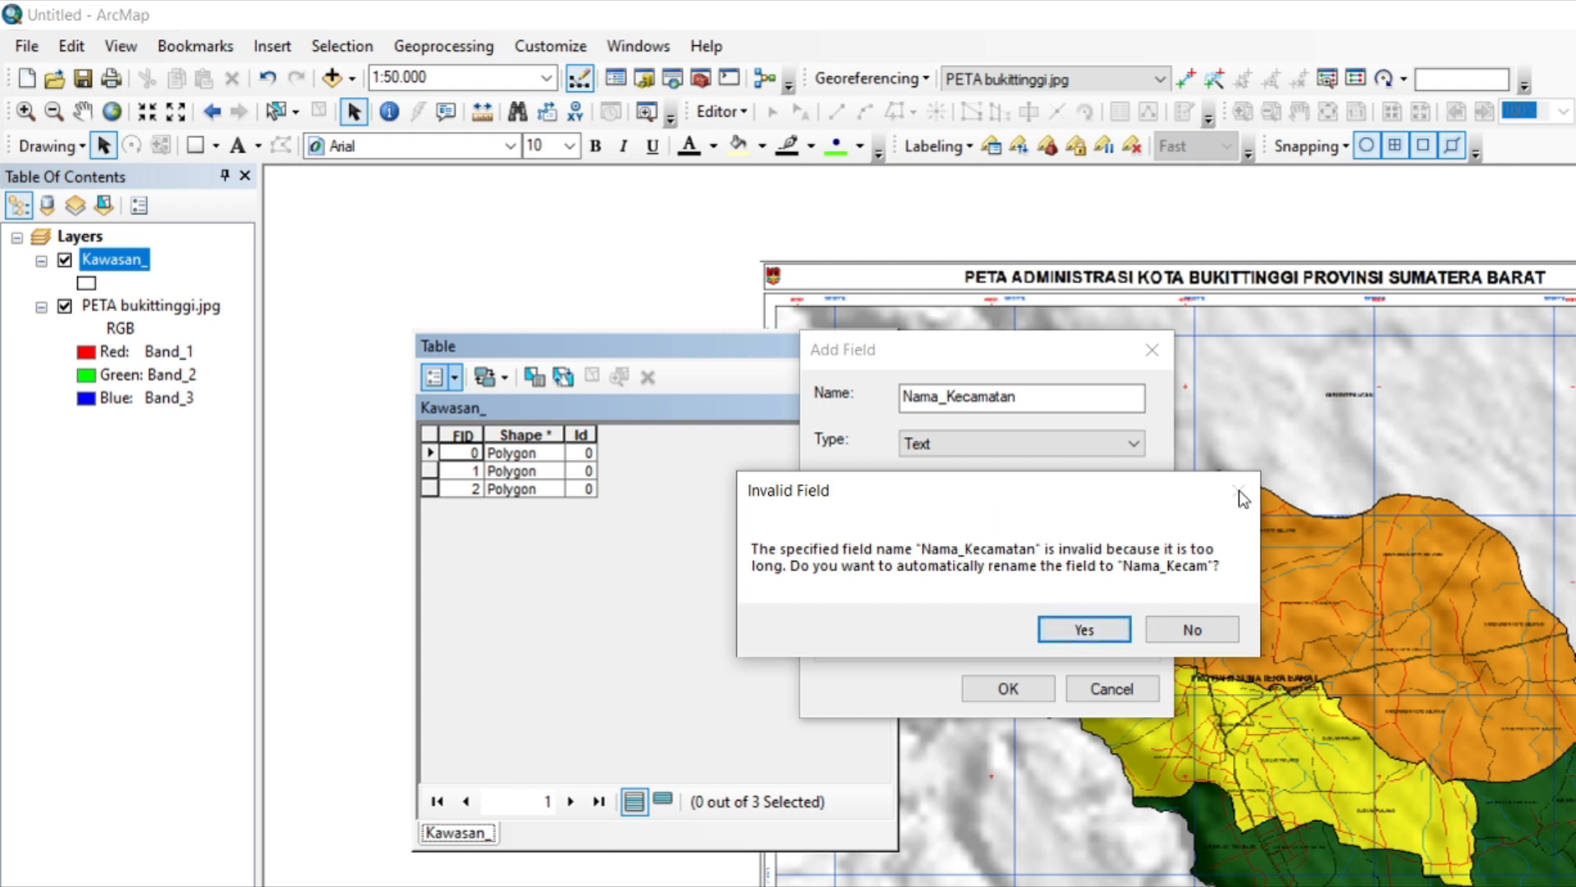
left_click(1091, 628)
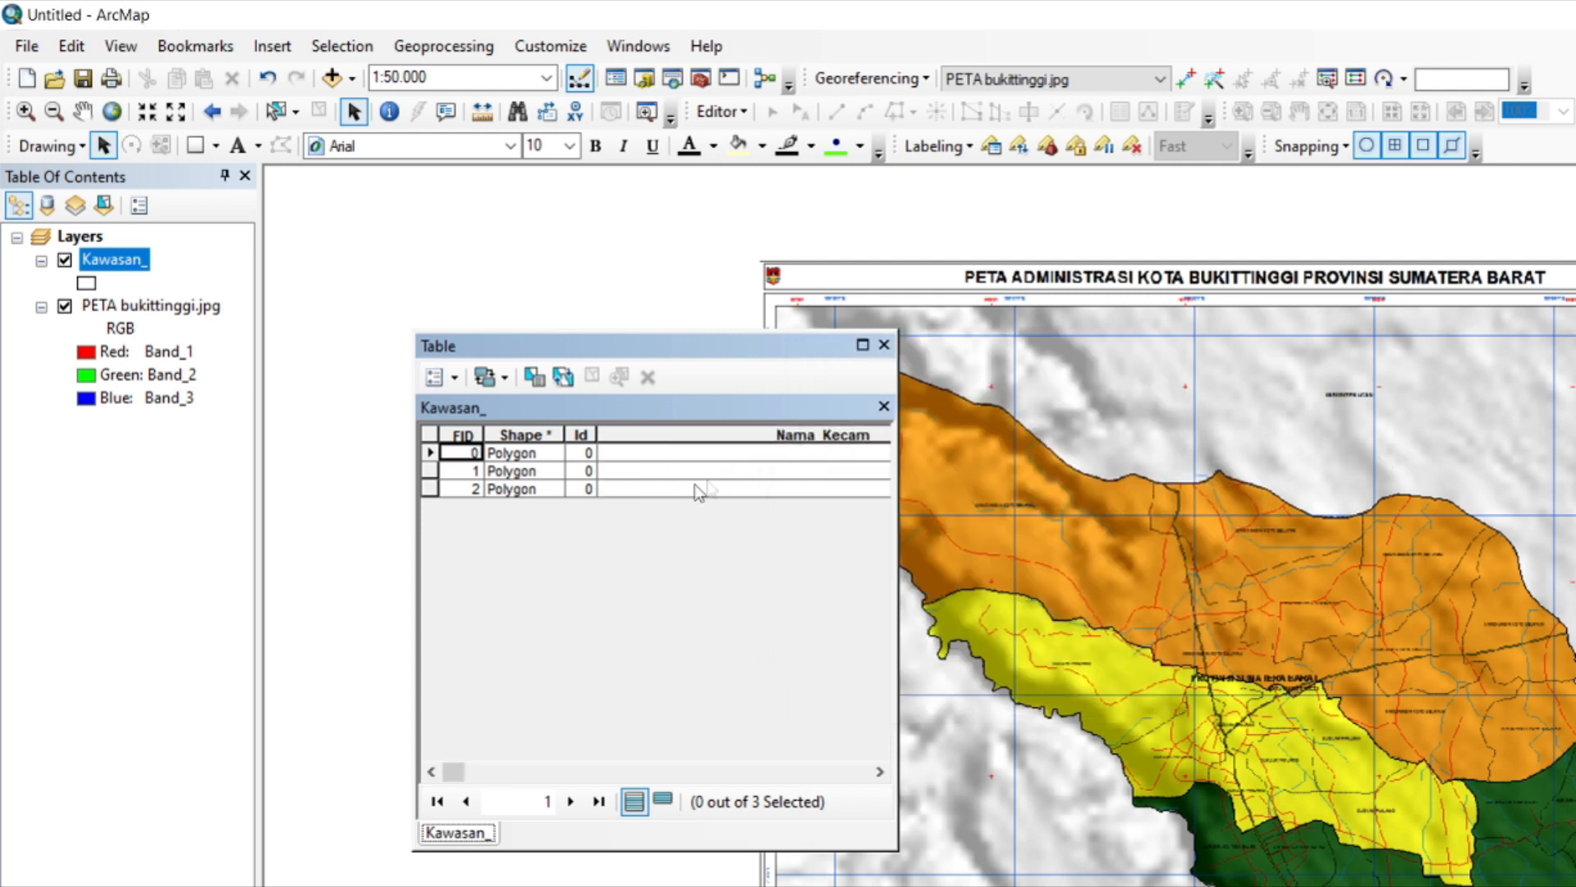
Start an edit session and enter MANDIANGIN KOTO SELAYAN as the Nama_Kecam value of the orange district's polygon.
left_click(747, 455)
left_click(278, 112)
left_click(1108, 579)
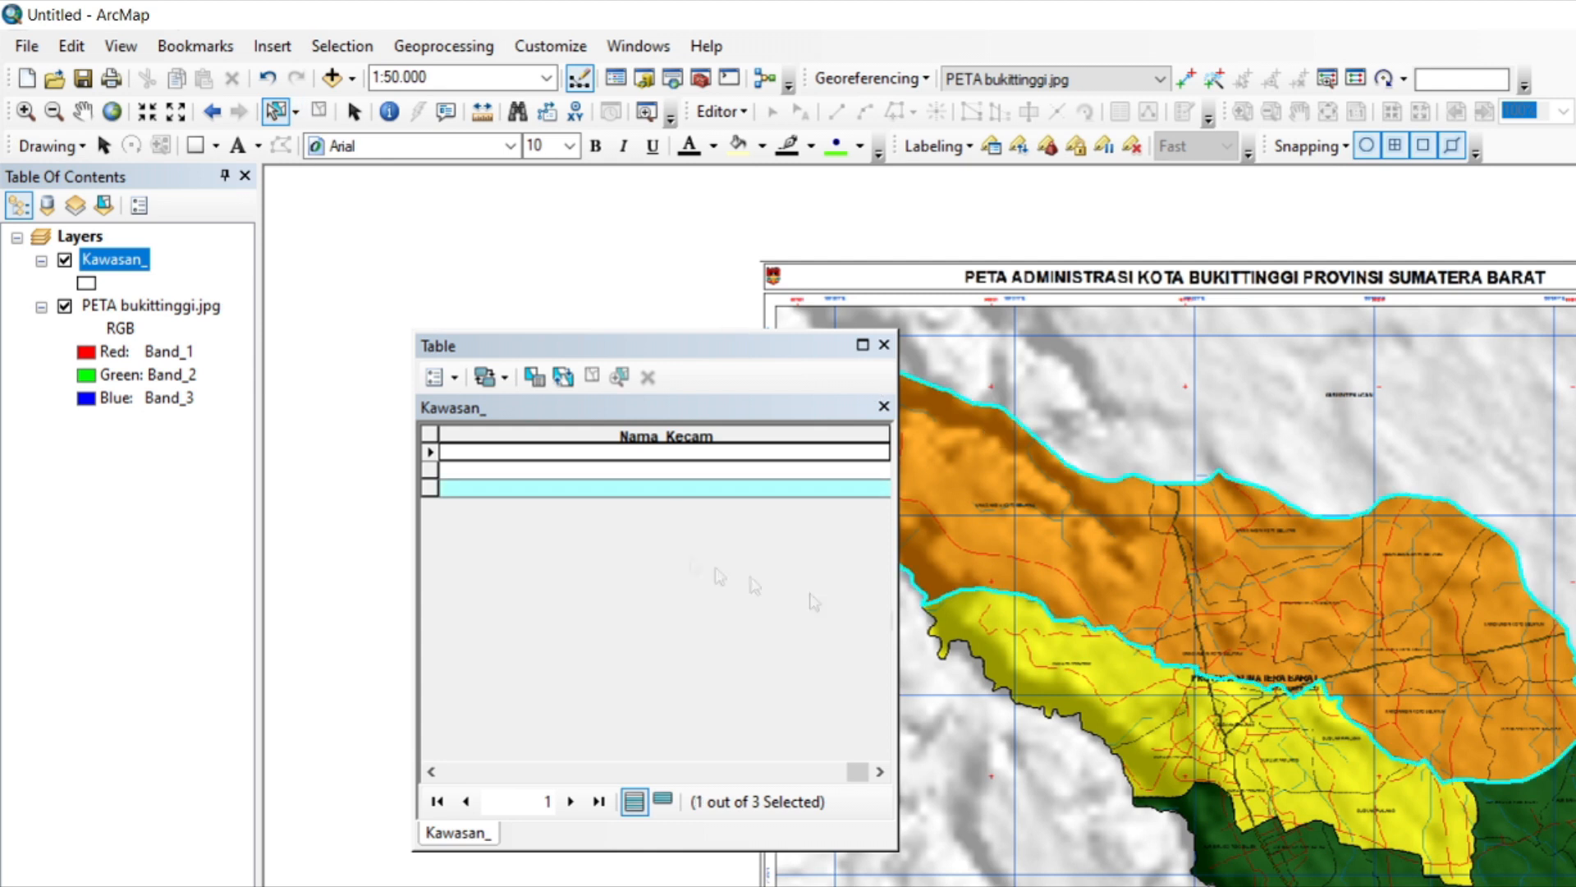
scroll(1301, 622, "down", 6)
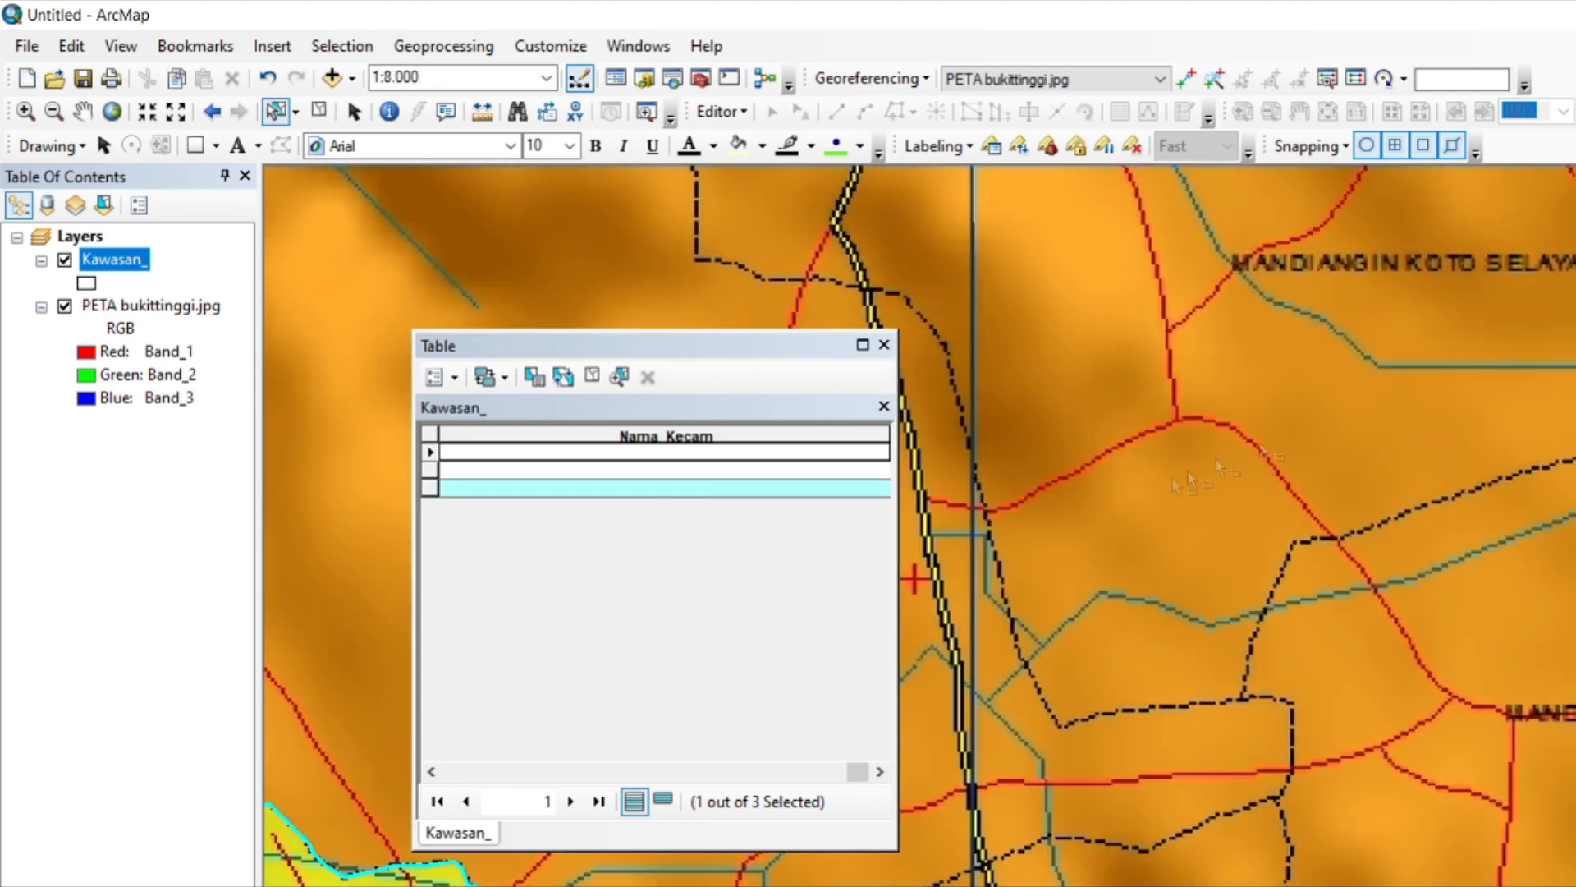
left_click(759, 489)
right_click(776, 484)
left_click(750, 496)
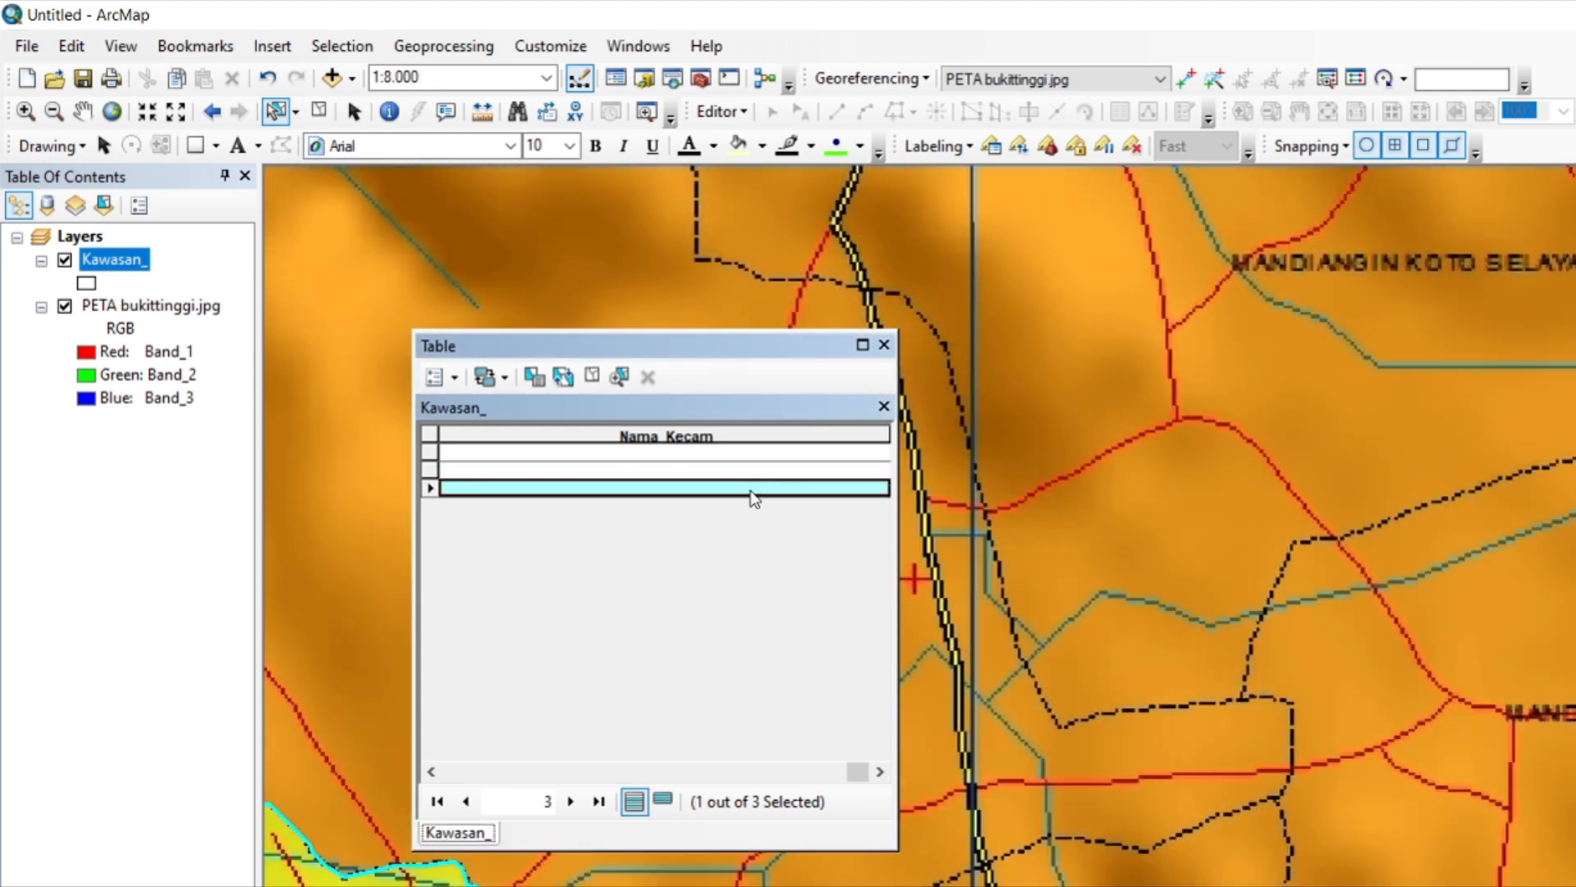
left_click(721, 111)
left_click(754, 153)
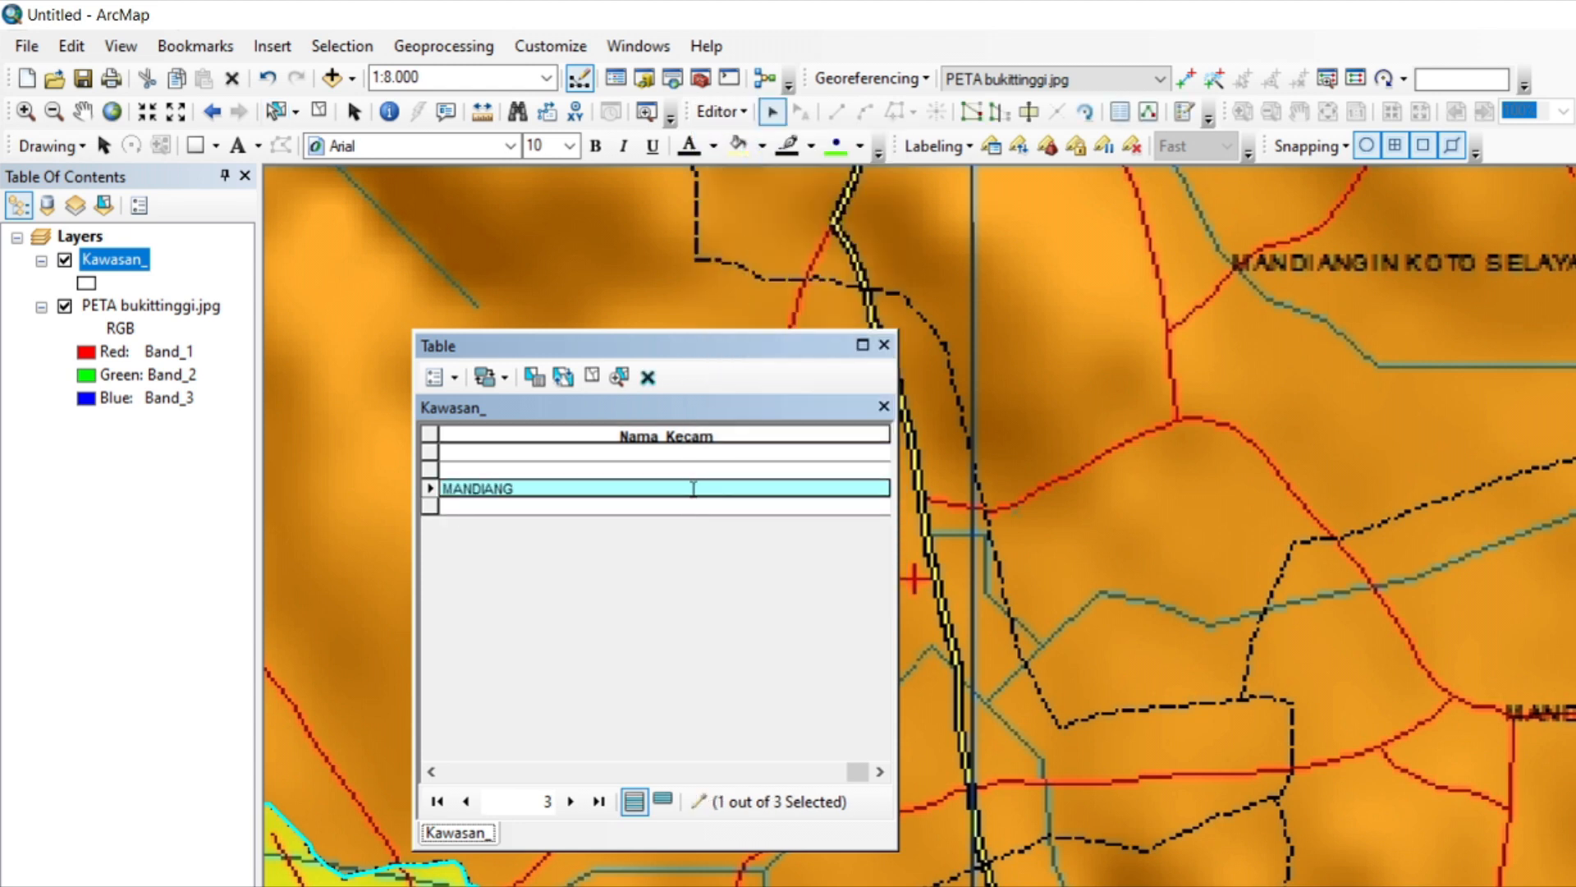
left_click(527, 488)
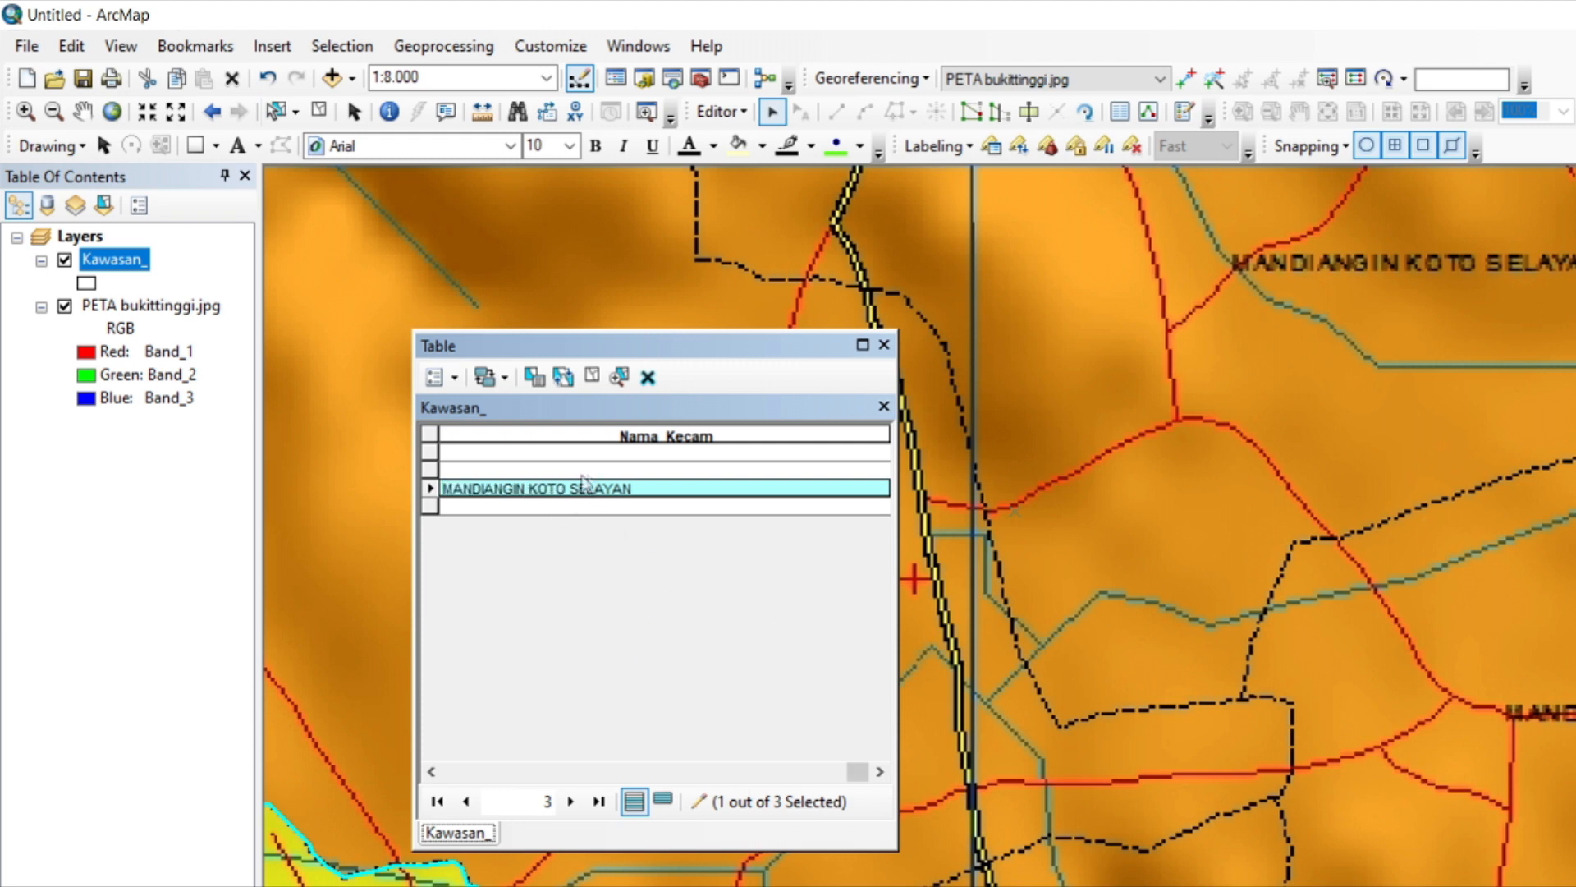
Select the yellow district's polygon and enter GUGUAK PANJANG as its Nama_Kecam value.
scroll(1124, 475, "down", 5)
left_click(276, 112)
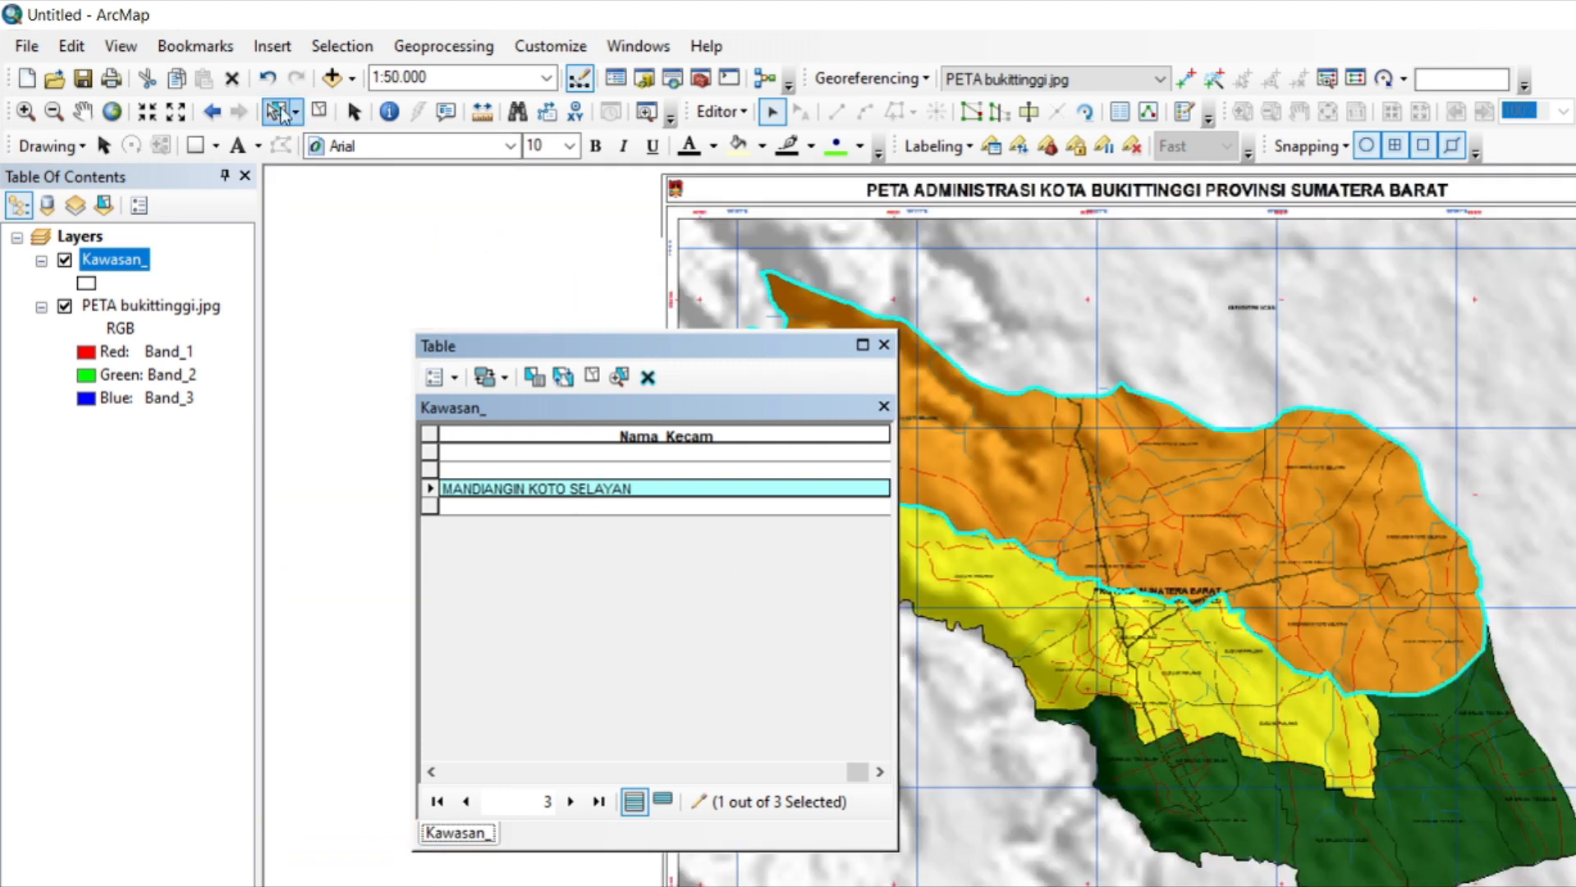
left_click(1016, 648)
scroll(1016, 648, "up", 8)
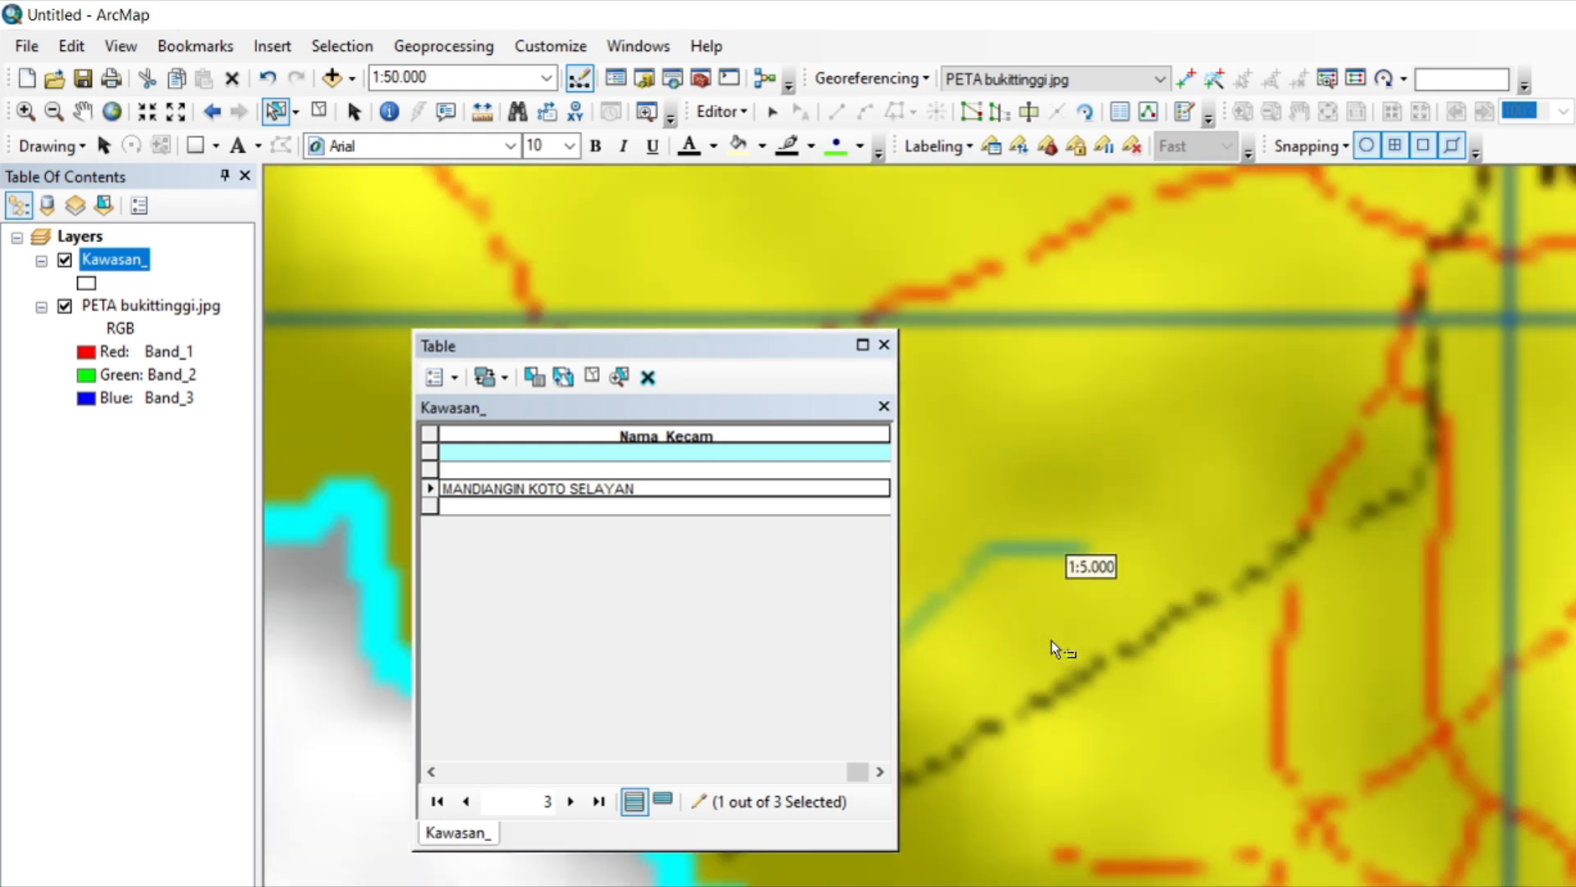
left_click(722, 451)
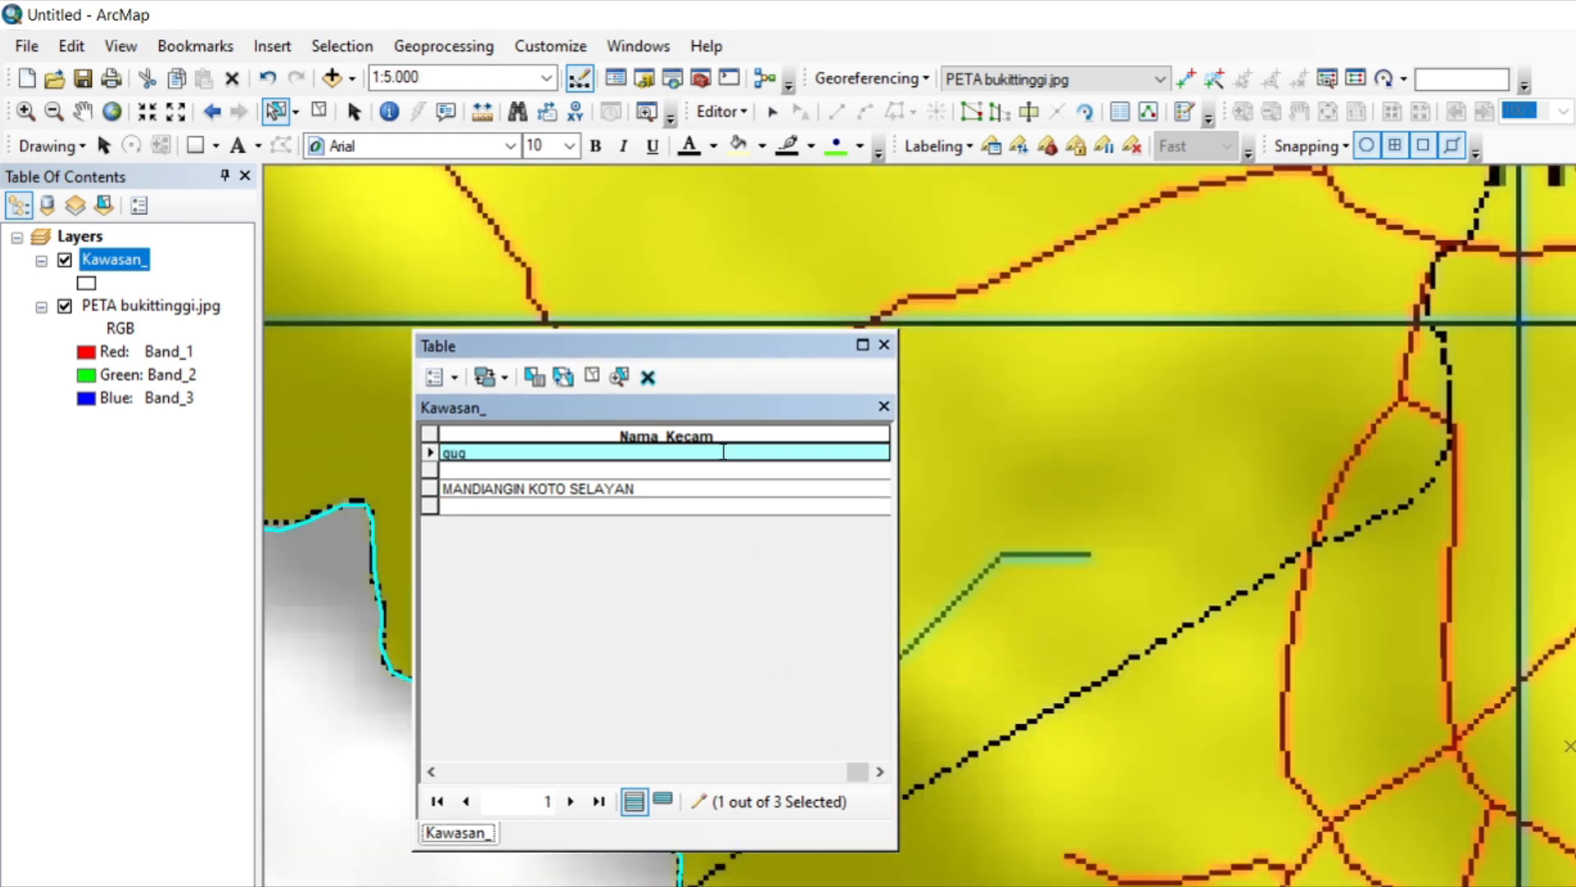
left_click(725, 454)
type("GUGUAK PANJANG")
Select the green district's polygon and enter AUR BRUGO TIGO BALEH as its Nama_Kecam value.
scroll(1479, 688, "down", 6)
left_click(295, 111)
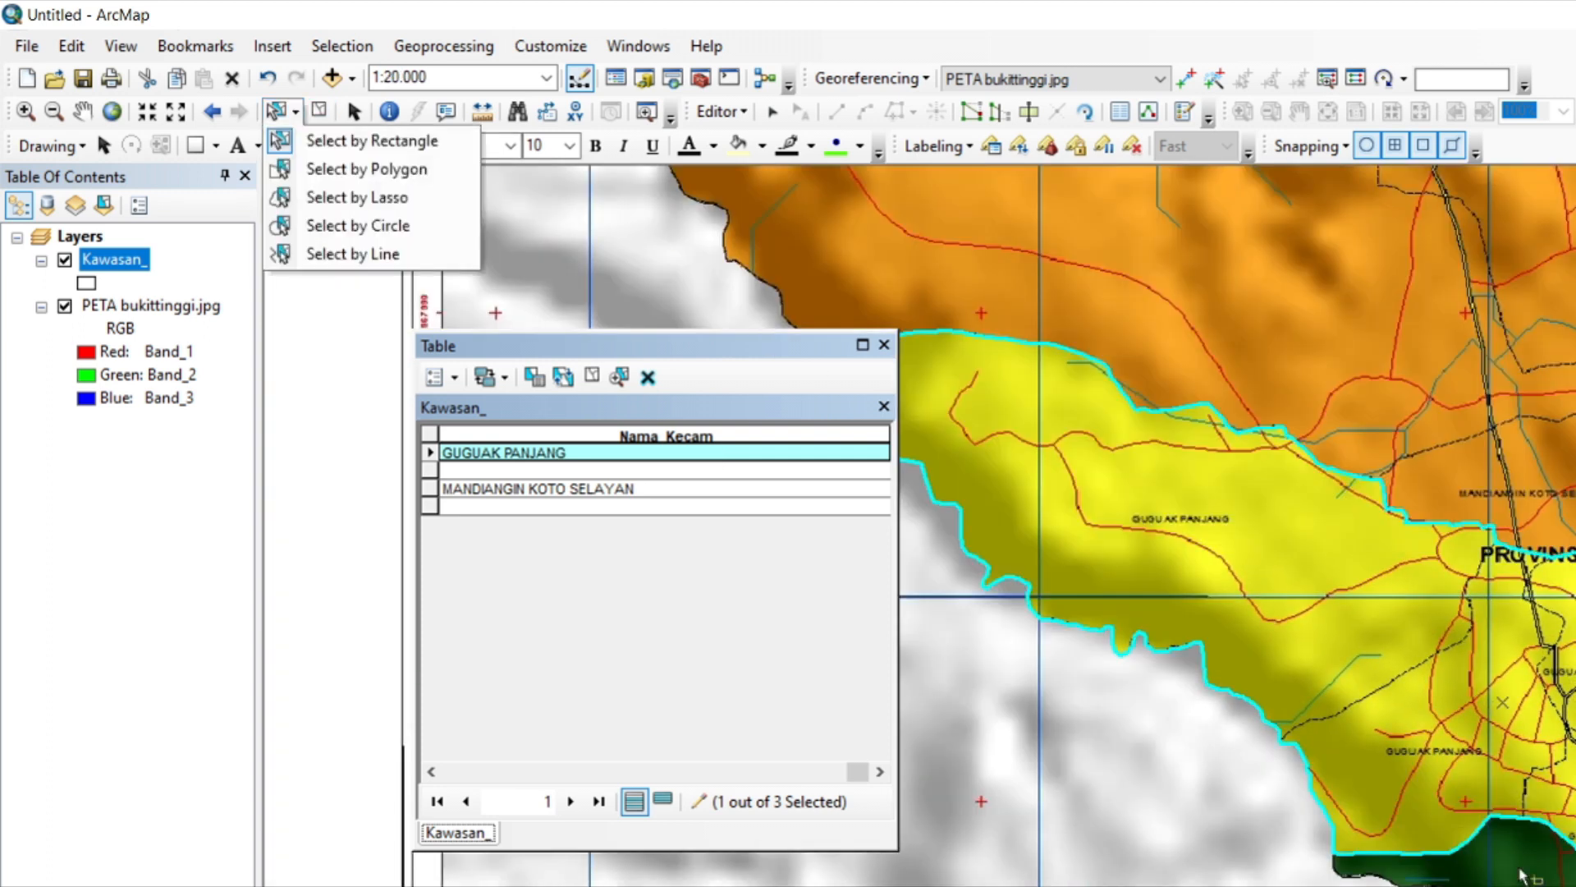
scroll(1523, 876, "down", 3)
left_click(1524, 873)
scroll(1527, 829, "up", 6)
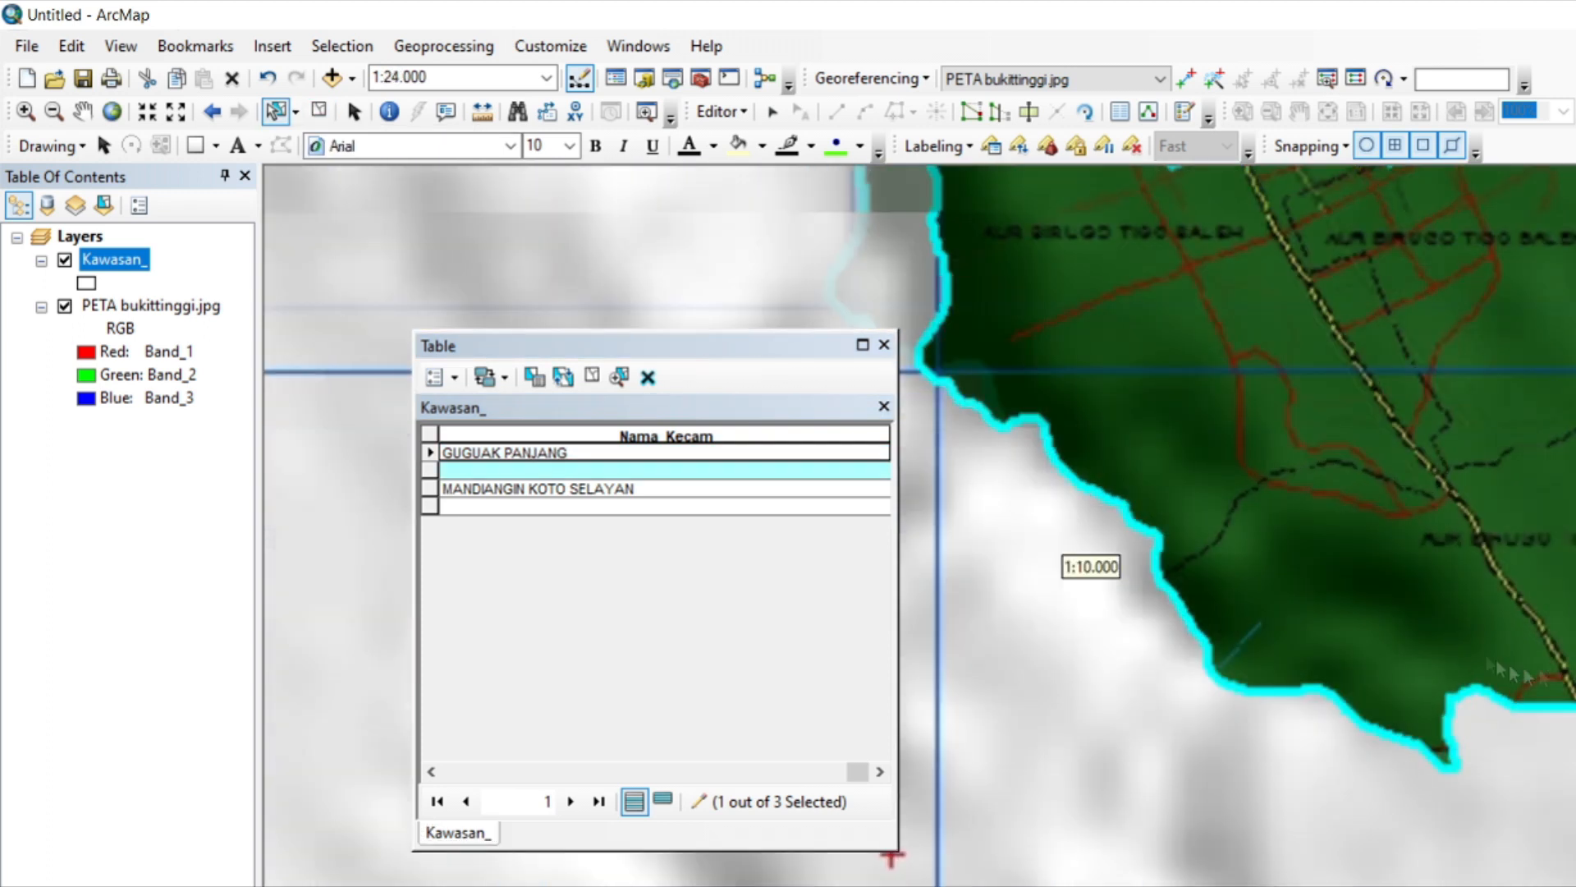
scroll(1091, 567, "up", 2)
left_click(527, 469)
type("AUR BRUGO")
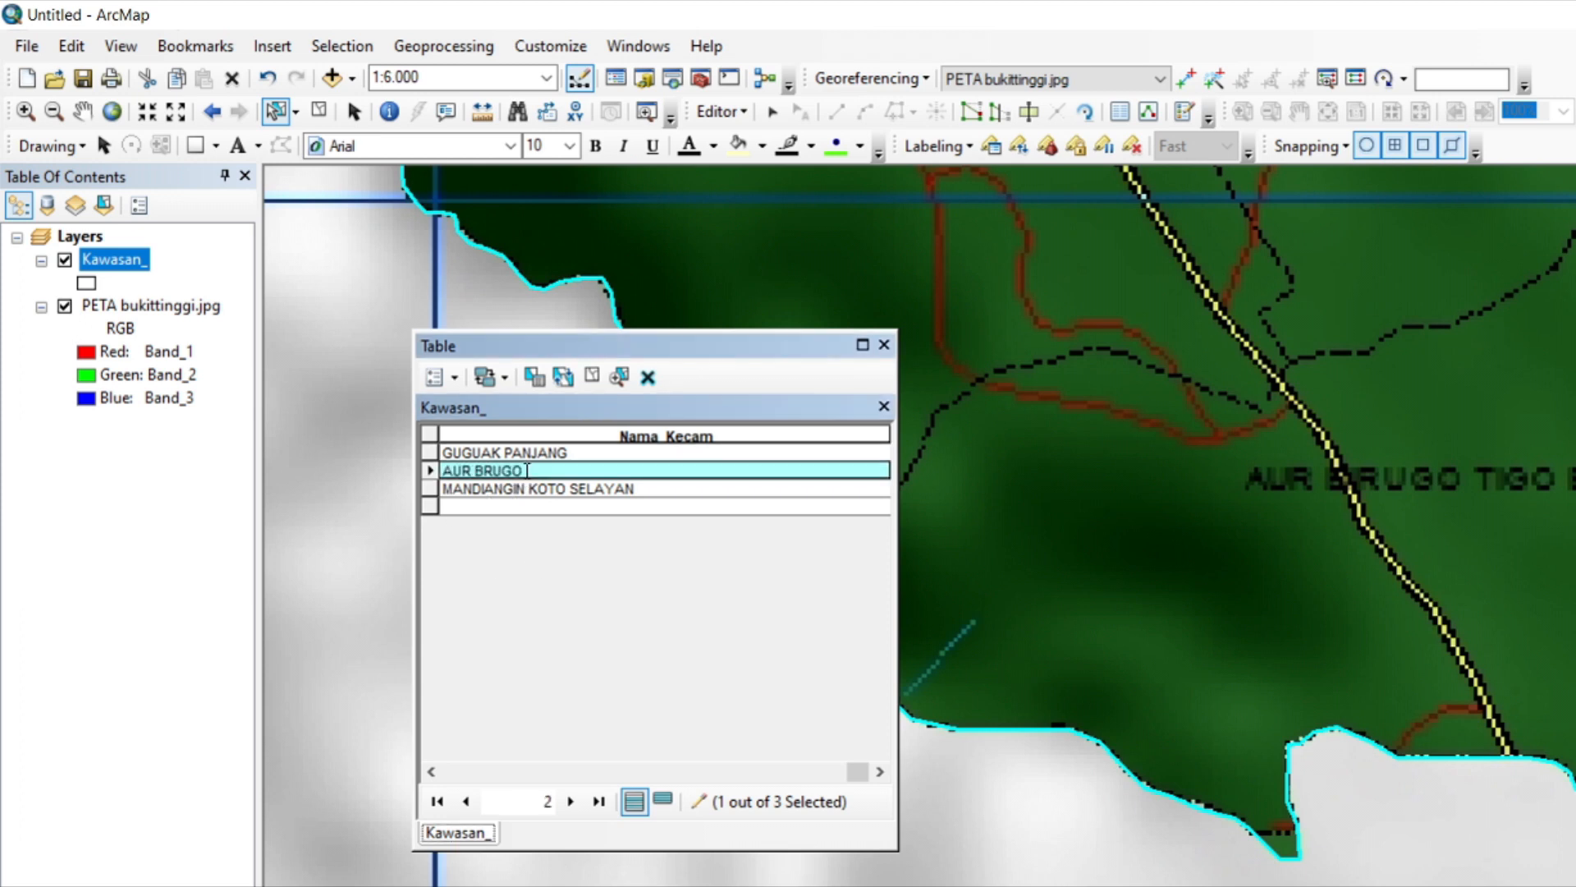
type(" TIGO BALEH")
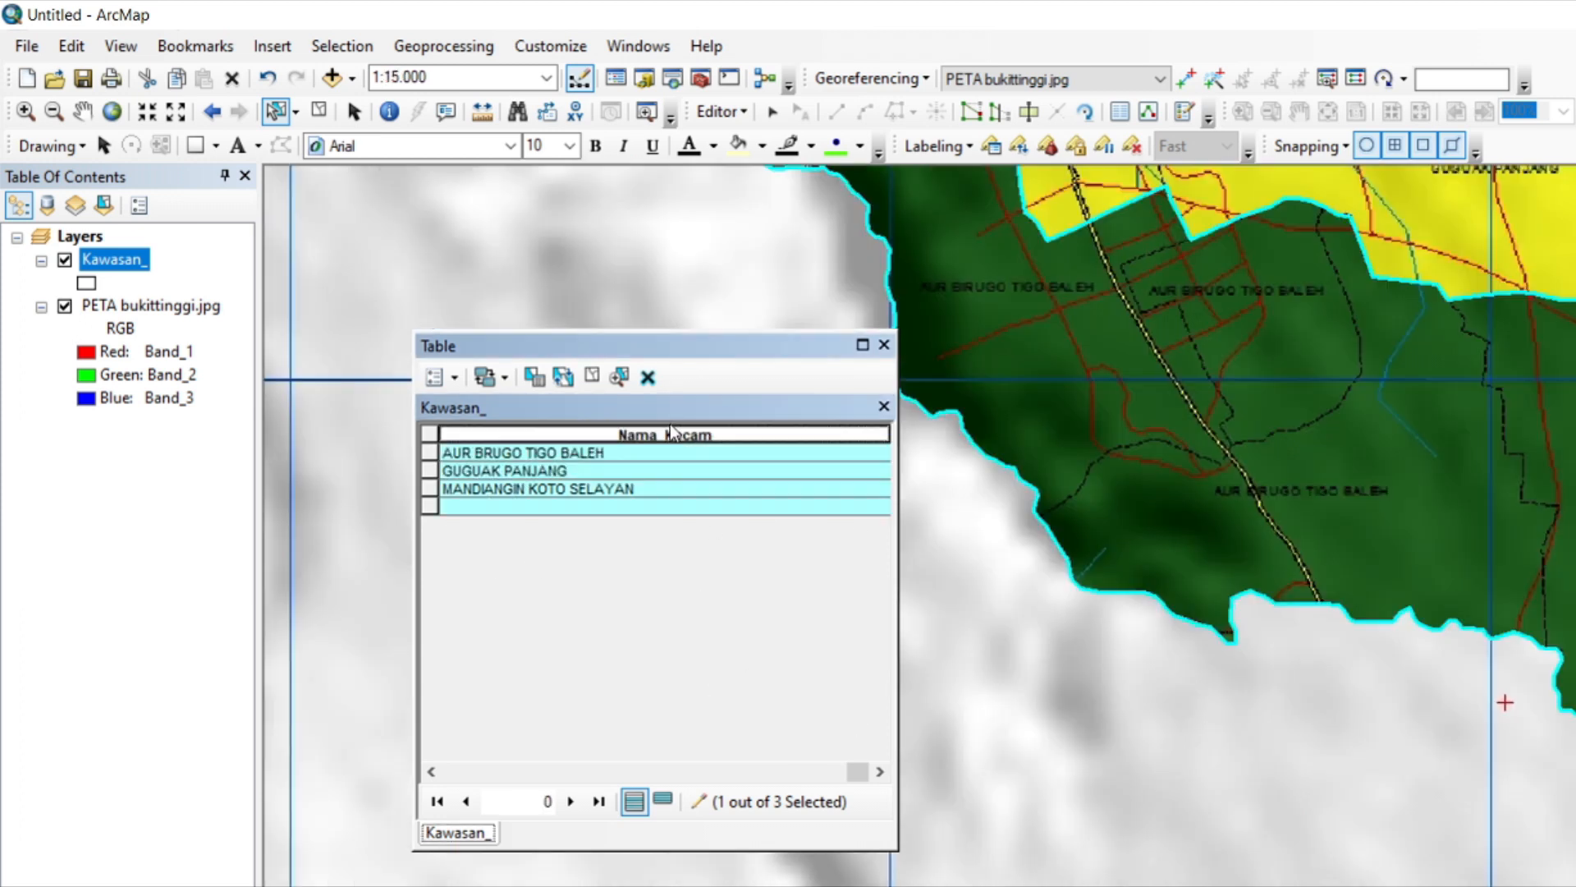
Set the alias of the Nama_Kecam field to Kecamatan and save the edits.
right_click(673, 439)
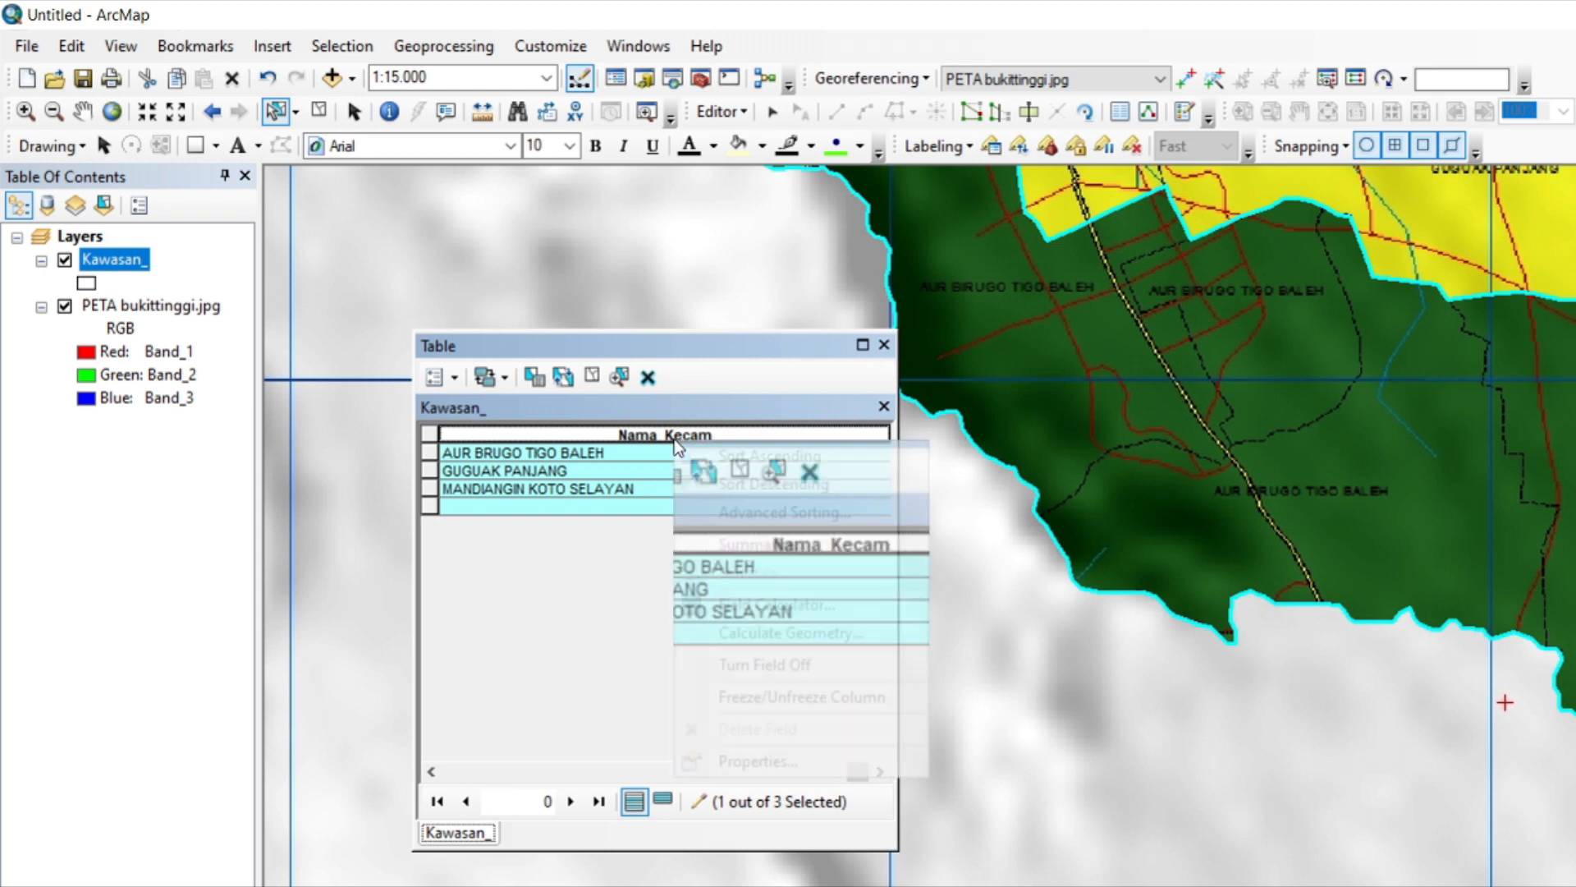
left_click(782, 753)
key("Delete")
key("Delete")
key("Delete")
key("Delete")
key("Delete")
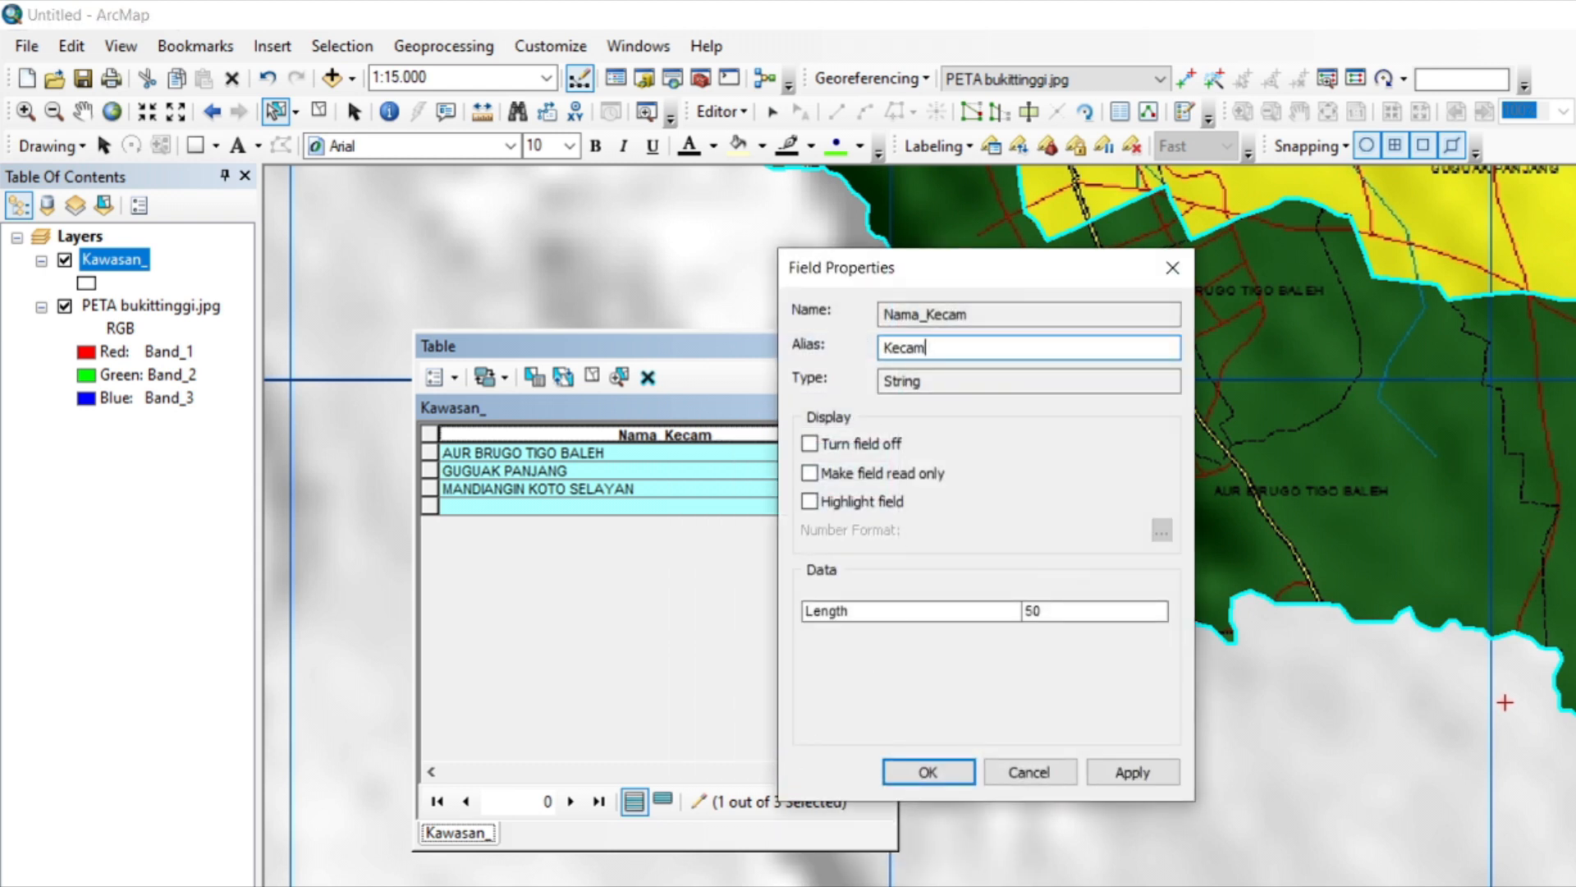
left_click(962, 312)
double_click(1006, 312)
left_click(928, 772)
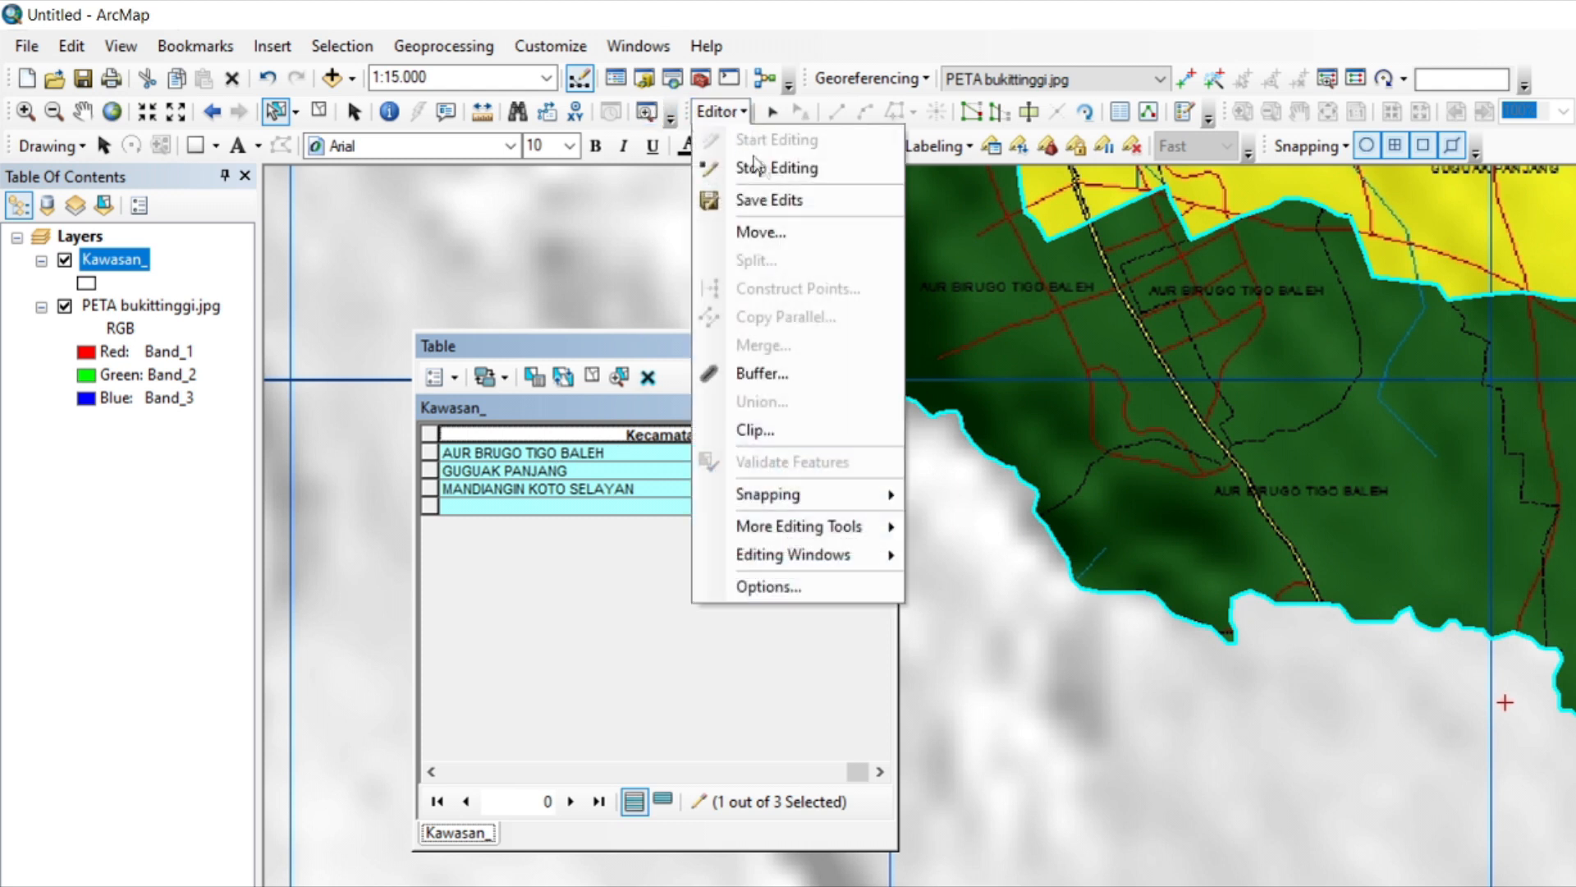
left_click(772, 190)
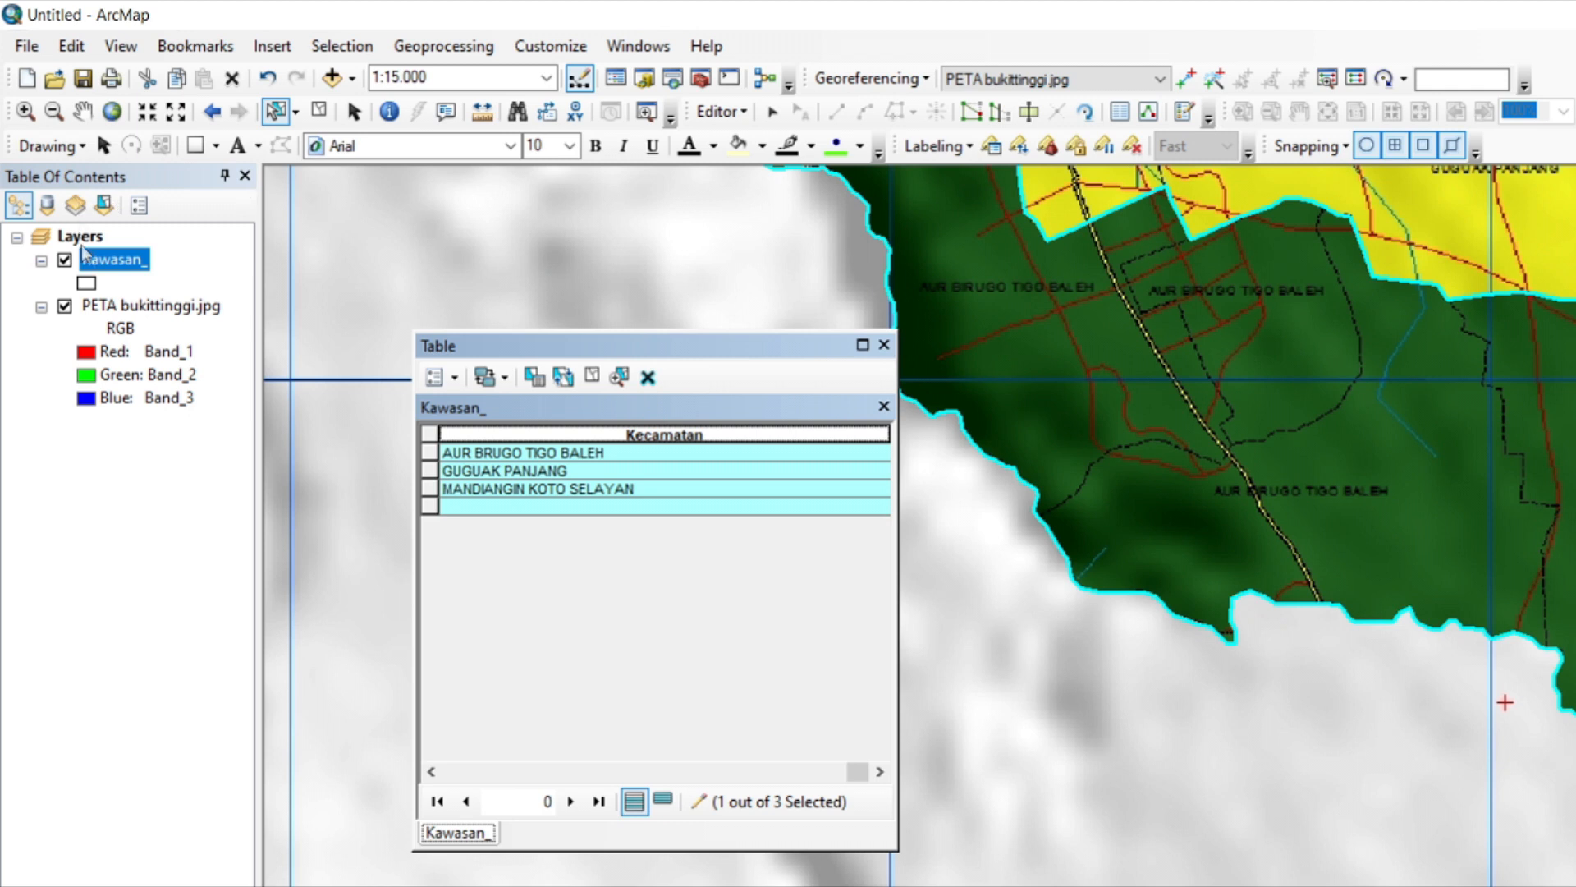
Close the attribute table and zoom the map to the extent of the Kawasan_ layer.
right_click(102, 259)
left_click(271, 395)
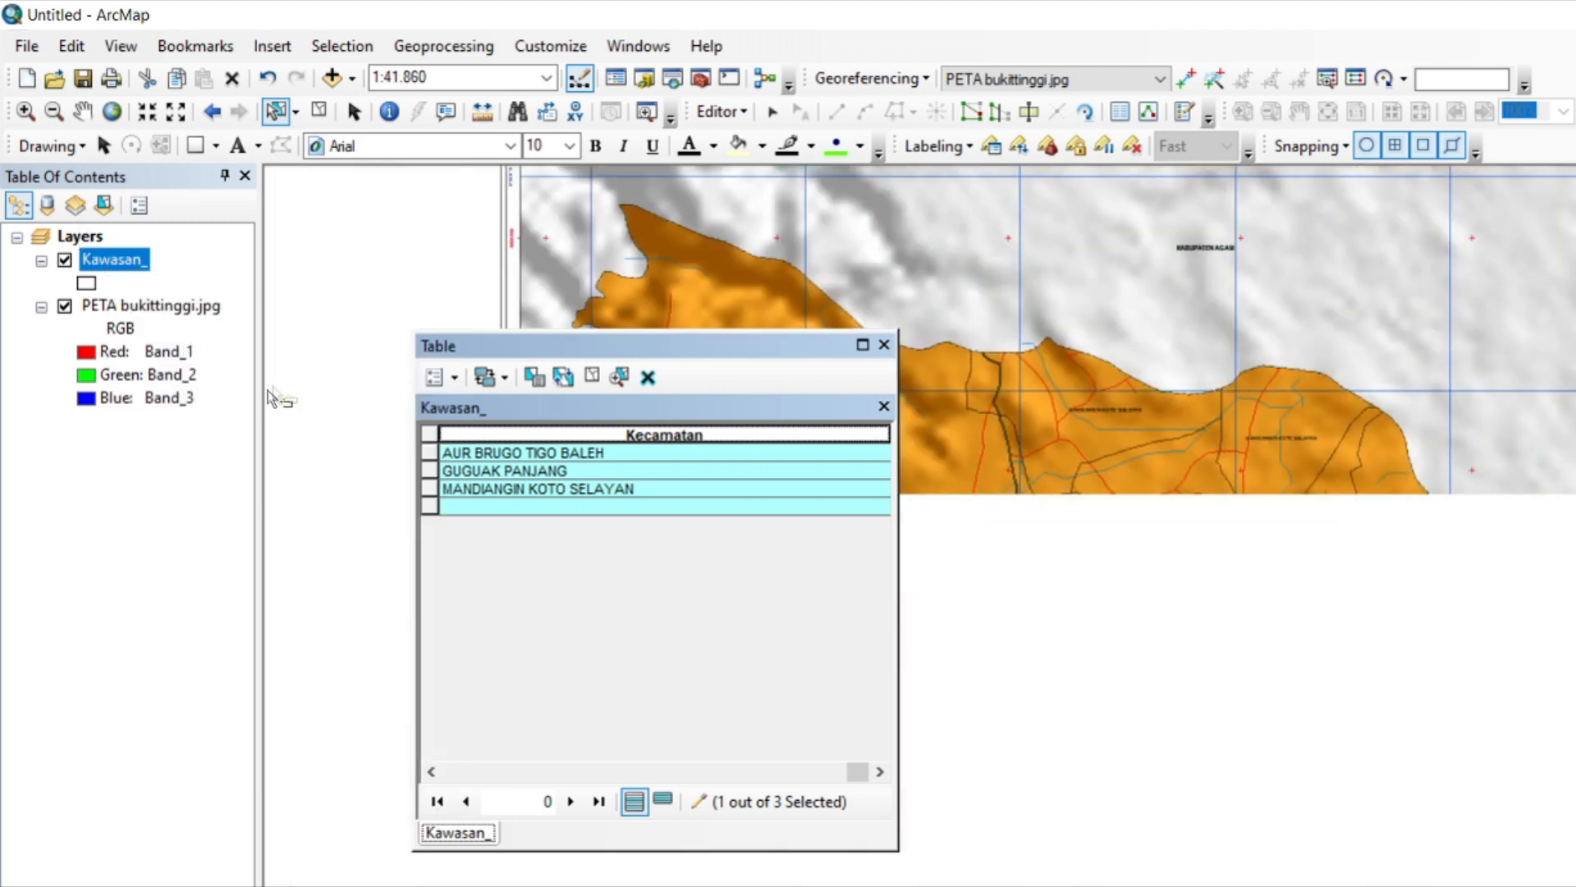
left_click(883, 344)
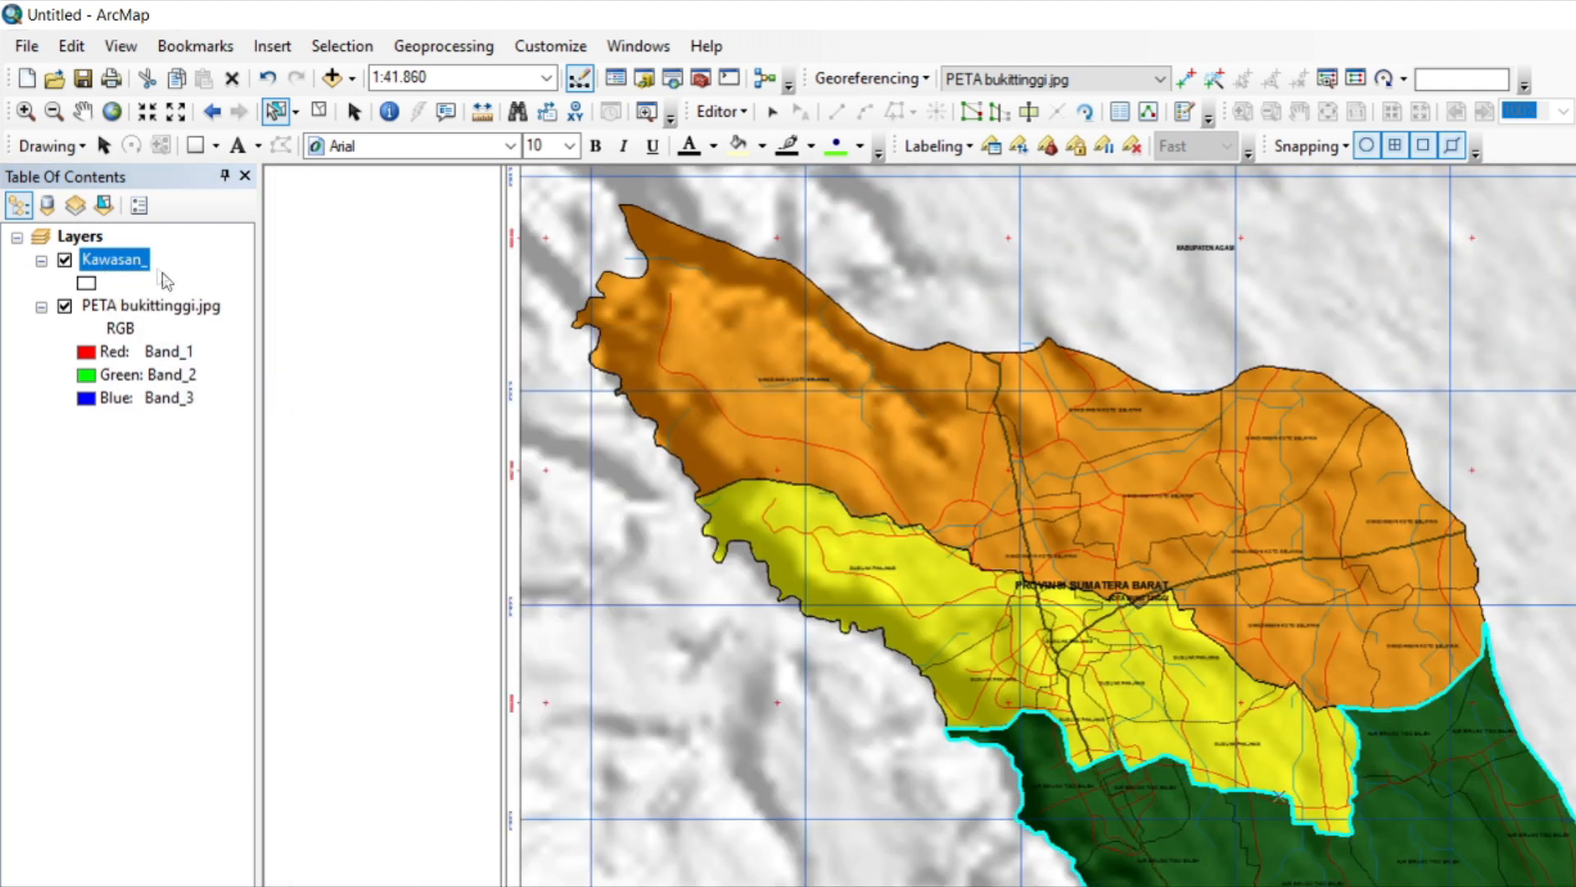
right_click(126, 259)
left_click(274, 384)
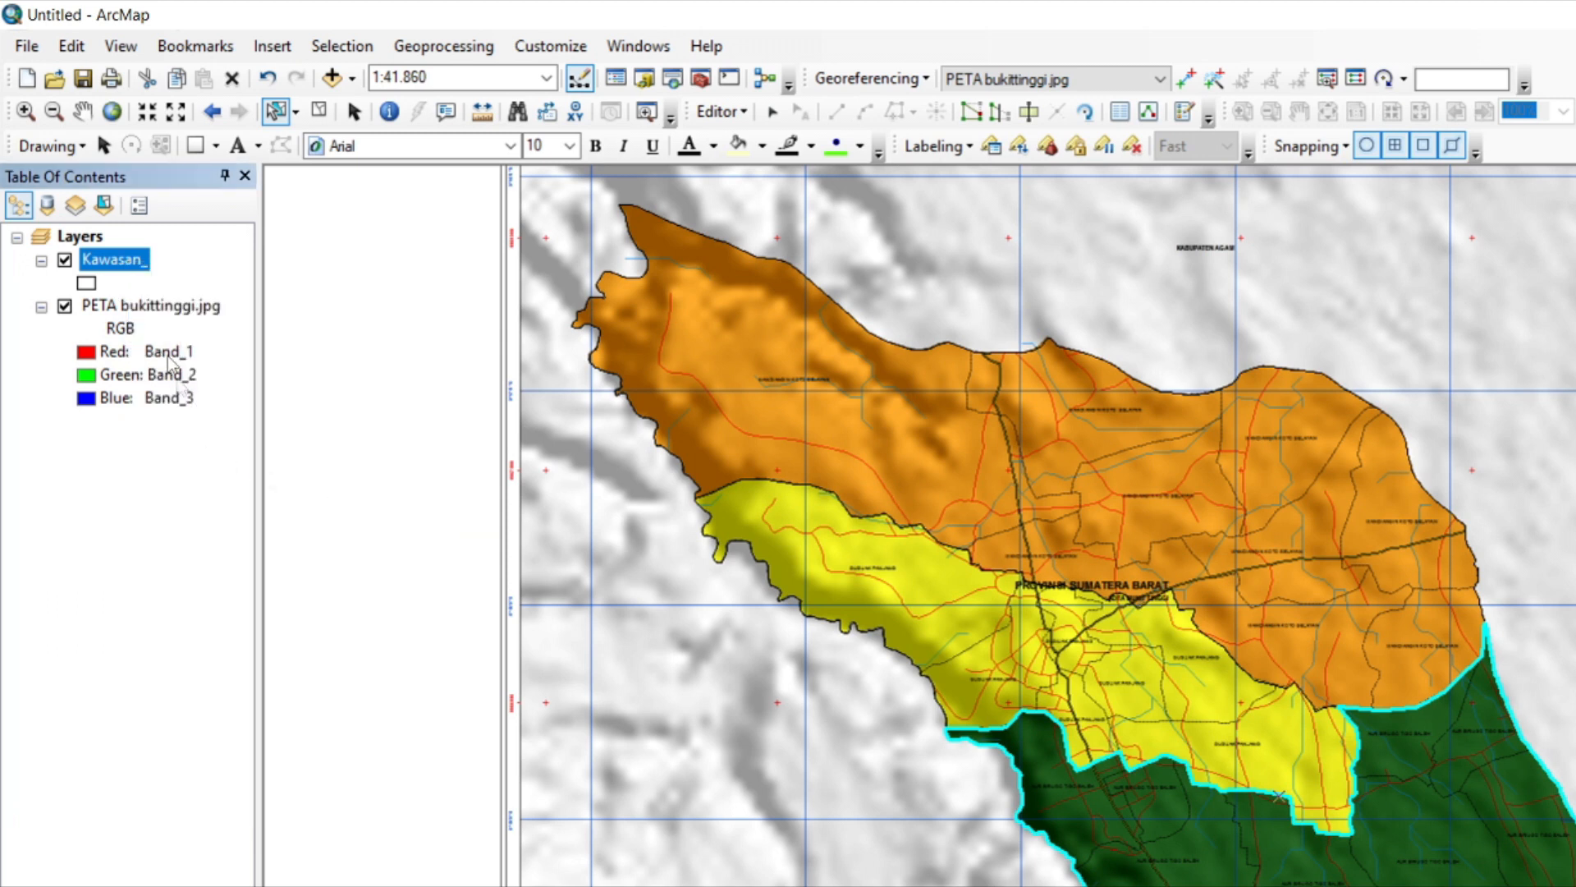
Set the Kawasan_ layer's symbology to unique-value categories based on the Kecamatan field.
right_click(127, 265)
left_click(239, 798)
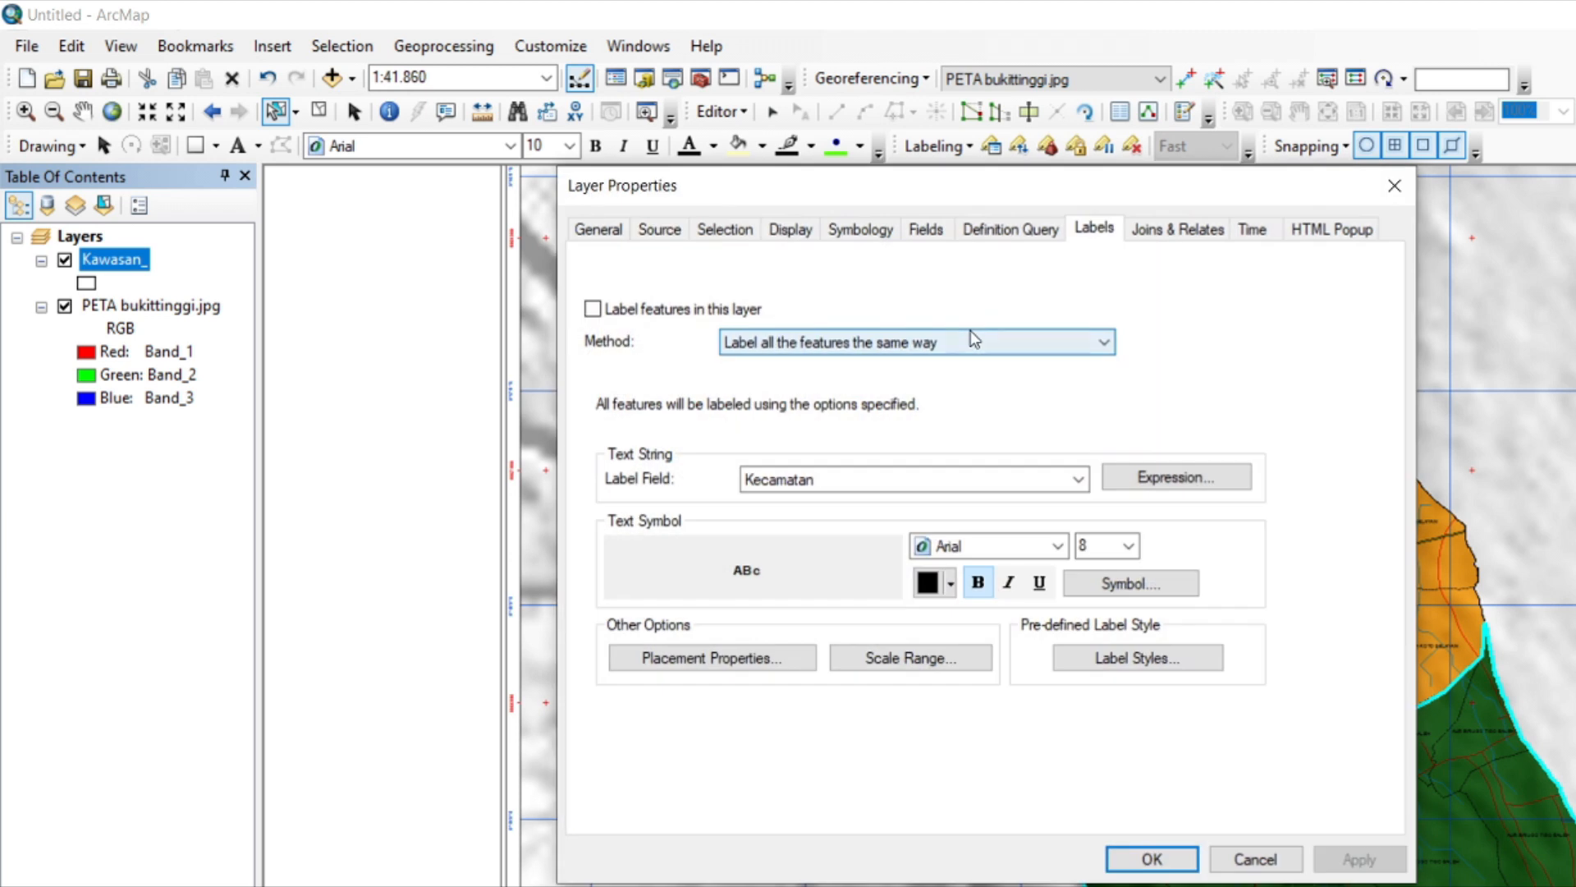
left_click(858, 228)
left_click(628, 316)
left_click(1271, 321)
left_click(959, 323)
left_click(959, 323)
left_click(772, 355)
left_click(1085, 328)
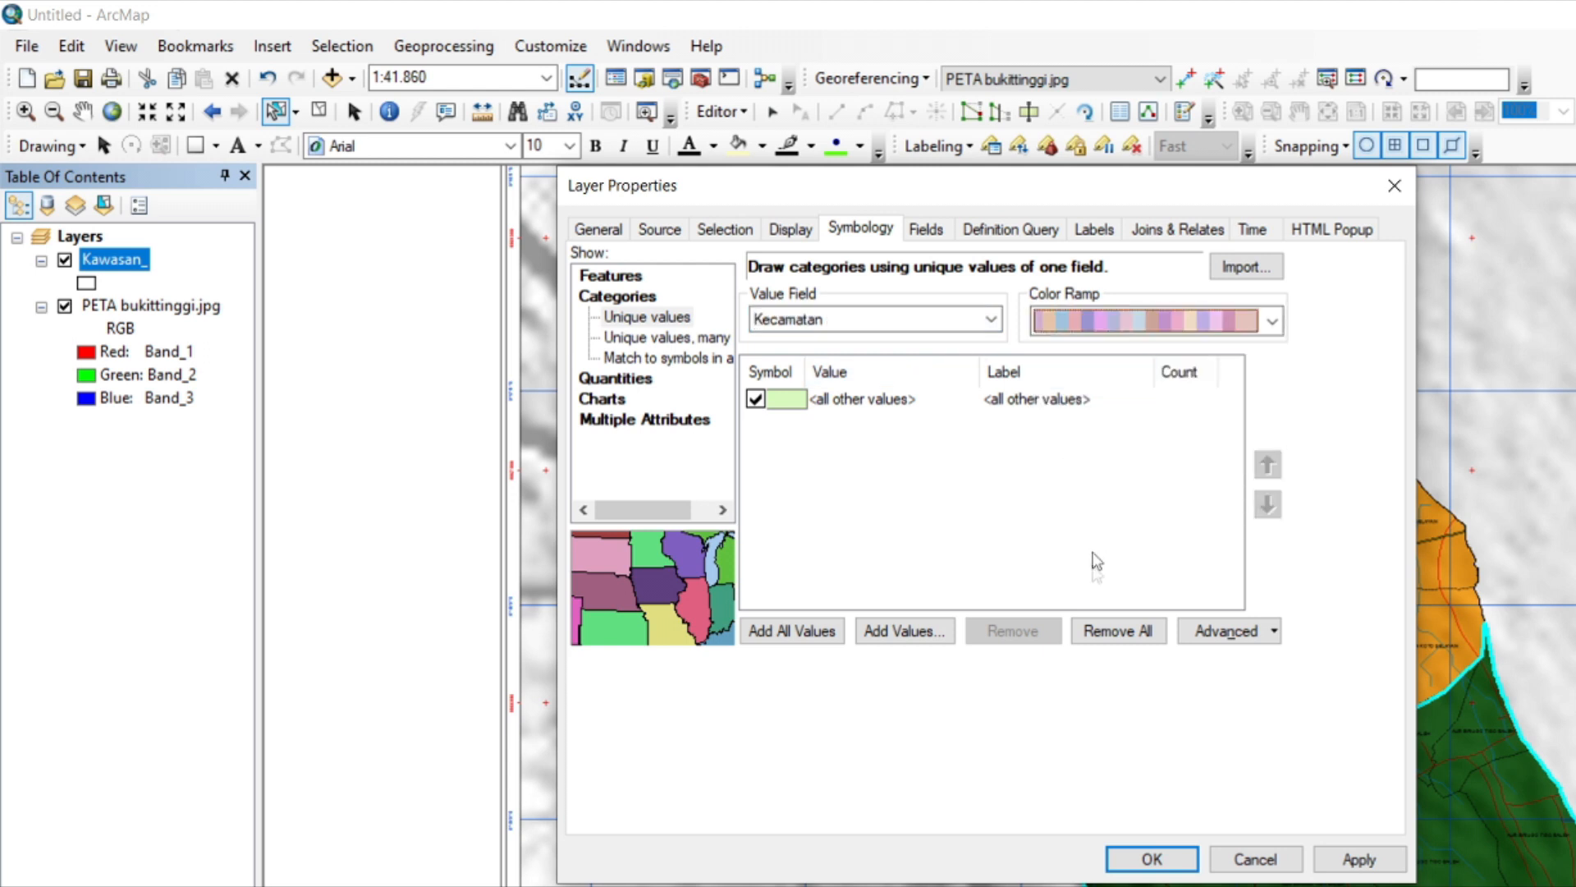
Add AUR BRUGO TIGO BALEH to the layer's unique-value symbology classes.
left_click(928, 637)
left_click(933, 465)
left_click(928, 441)
left_click(931, 421)
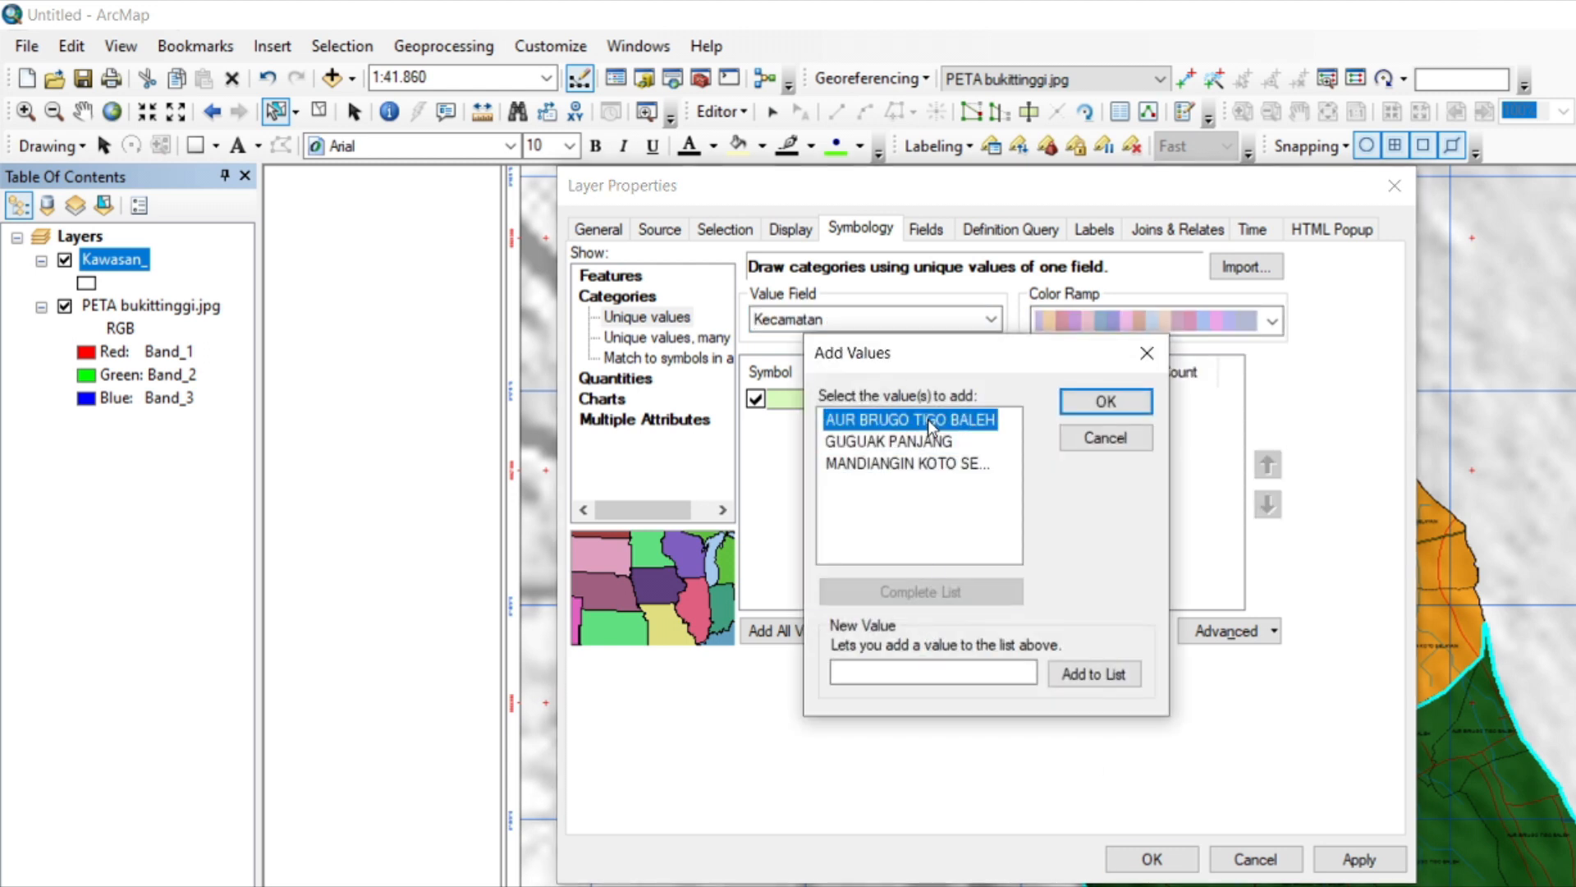
left_click(1077, 406)
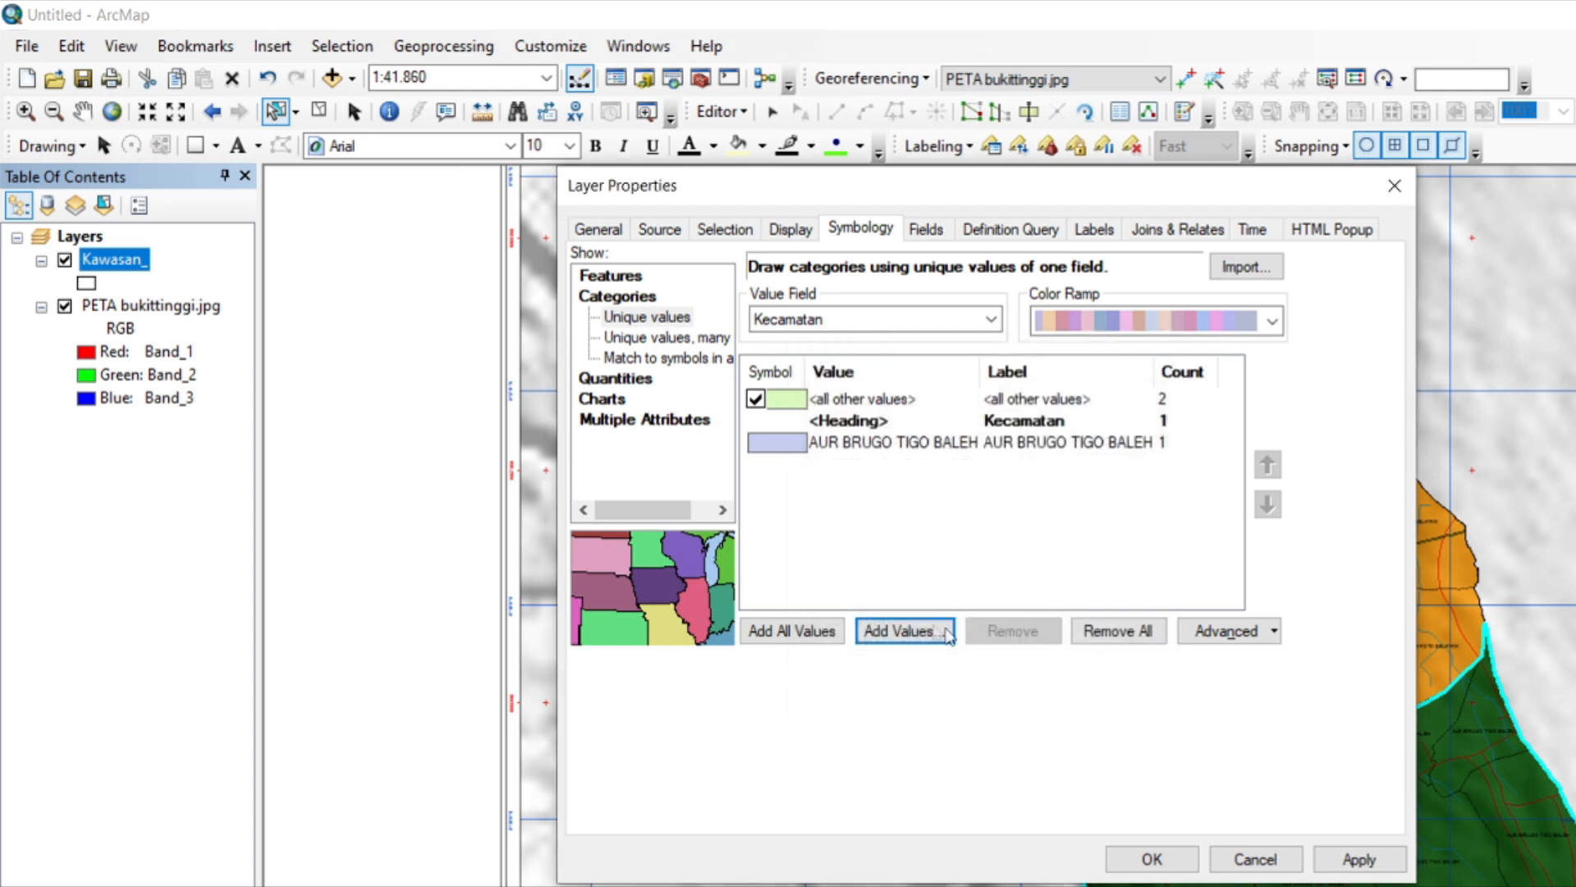
Add GUGUAK PANJANG and MANDIANGIN KOTO SELAYAN to the layer's unique-value symbology classes.
left_click(911, 631)
left_click(927, 421)
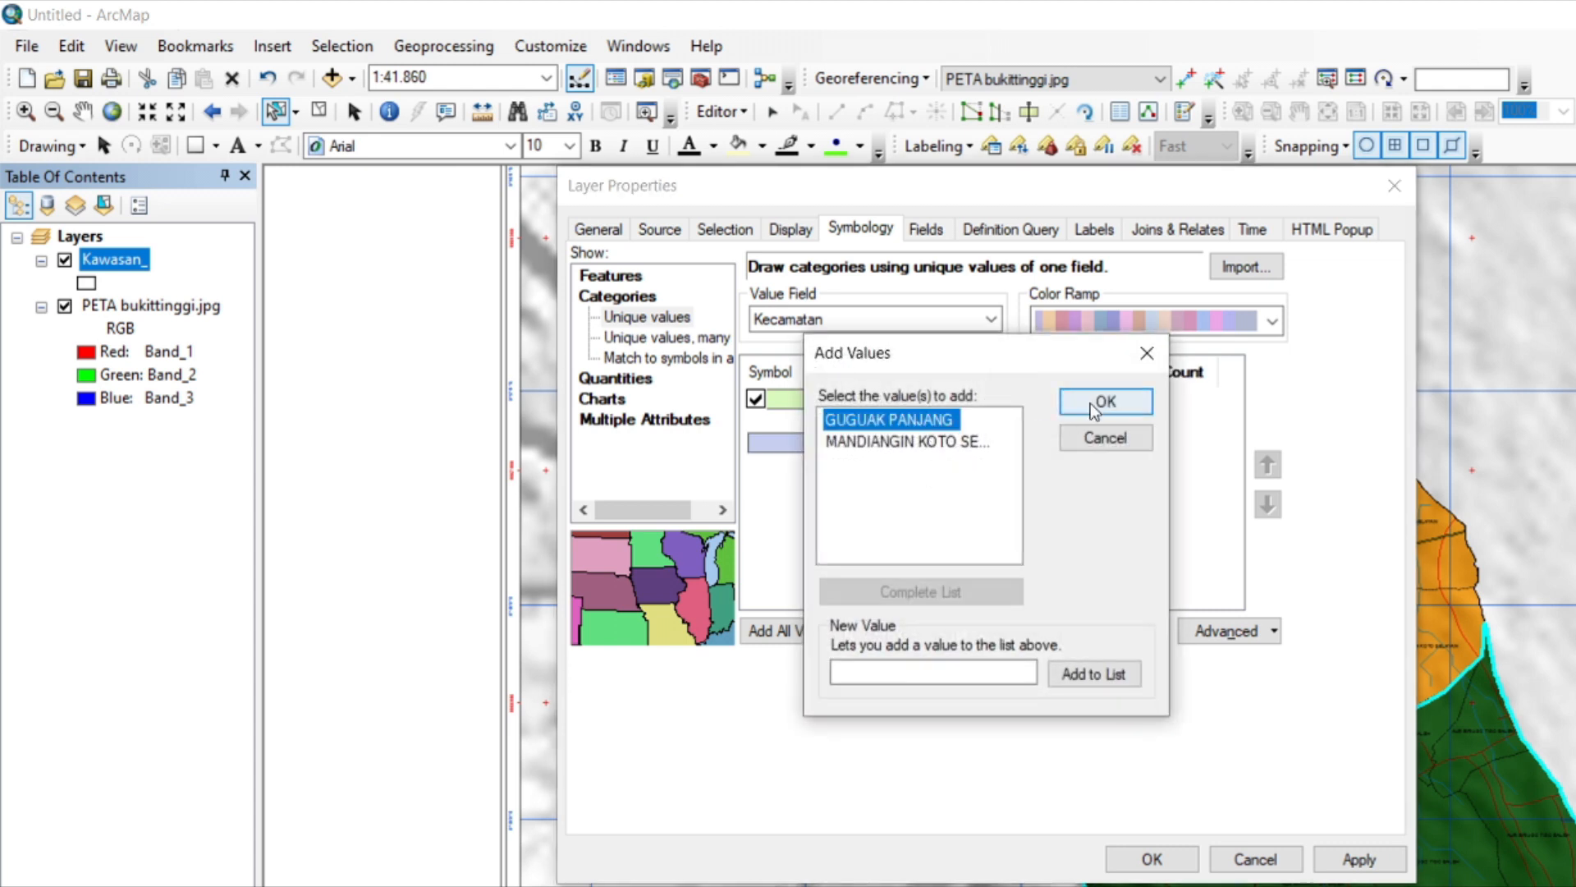
left_click(1106, 400)
left_click(913, 624)
left_click(936, 421)
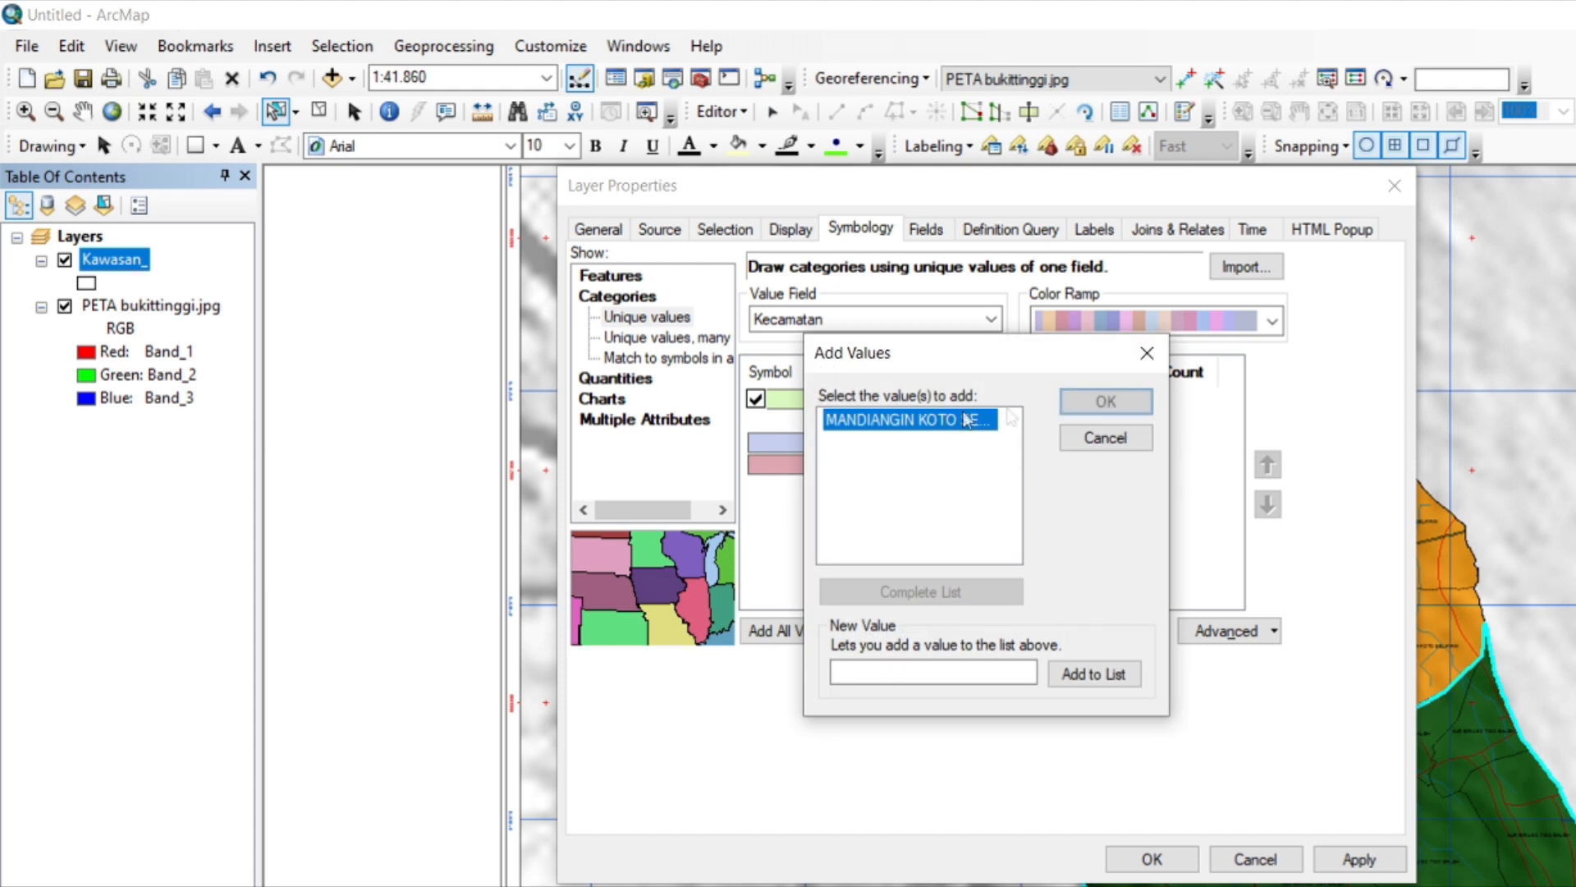
left_click(1097, 406)
Recolour the Kecamatan classes with a pastel colour ramp giving pink, peach and light blue, and accept the symbology.
left_click(1272, 321)
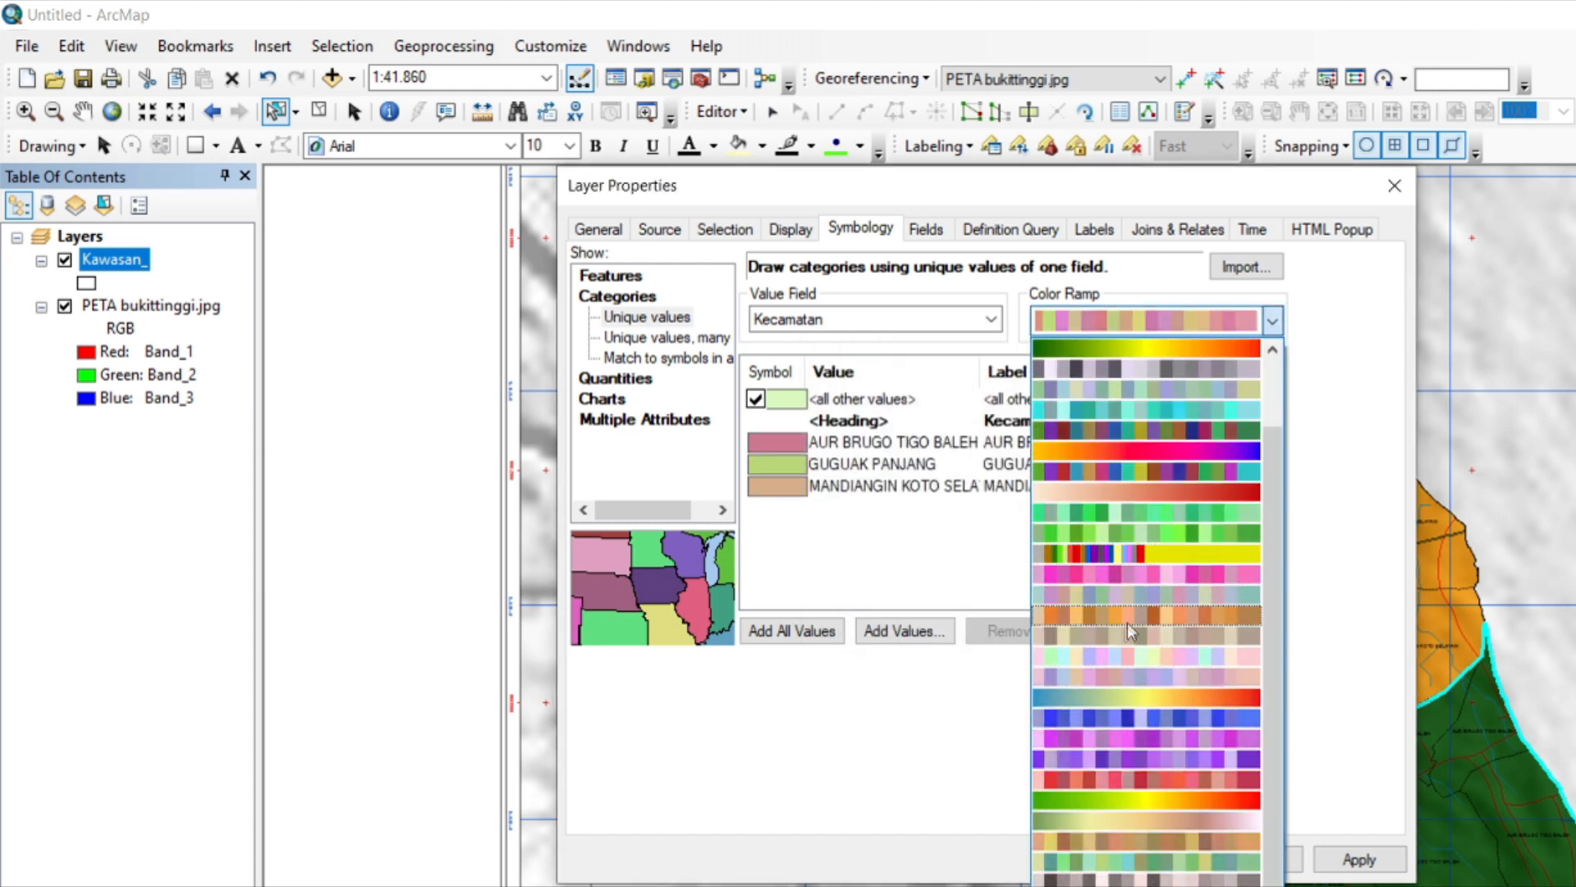
left_click(1124, 670)
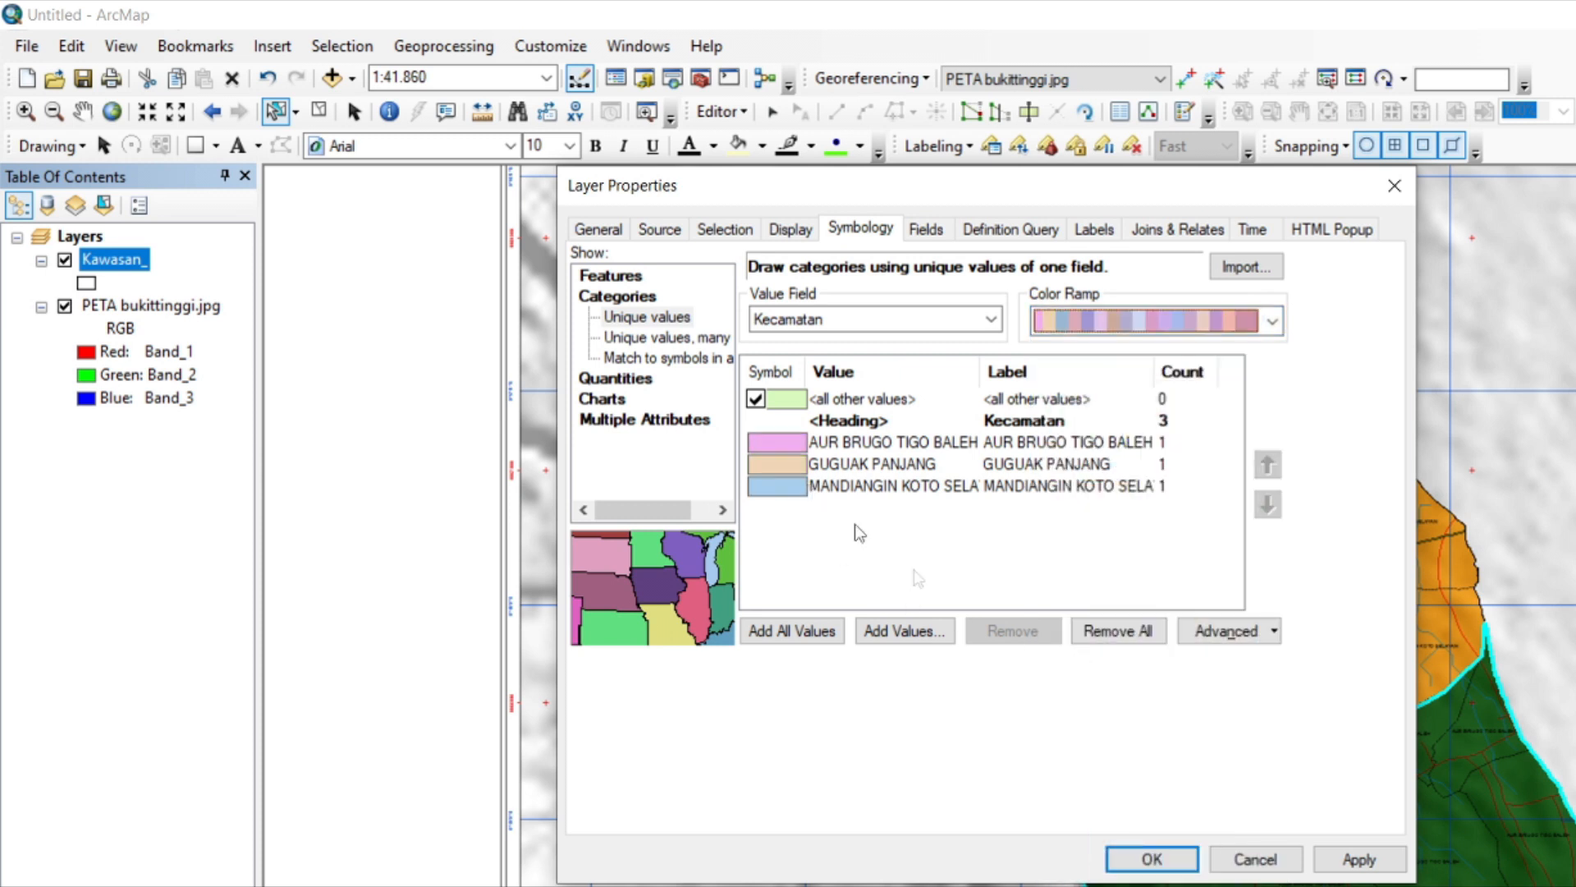
left_click(1139, 859)
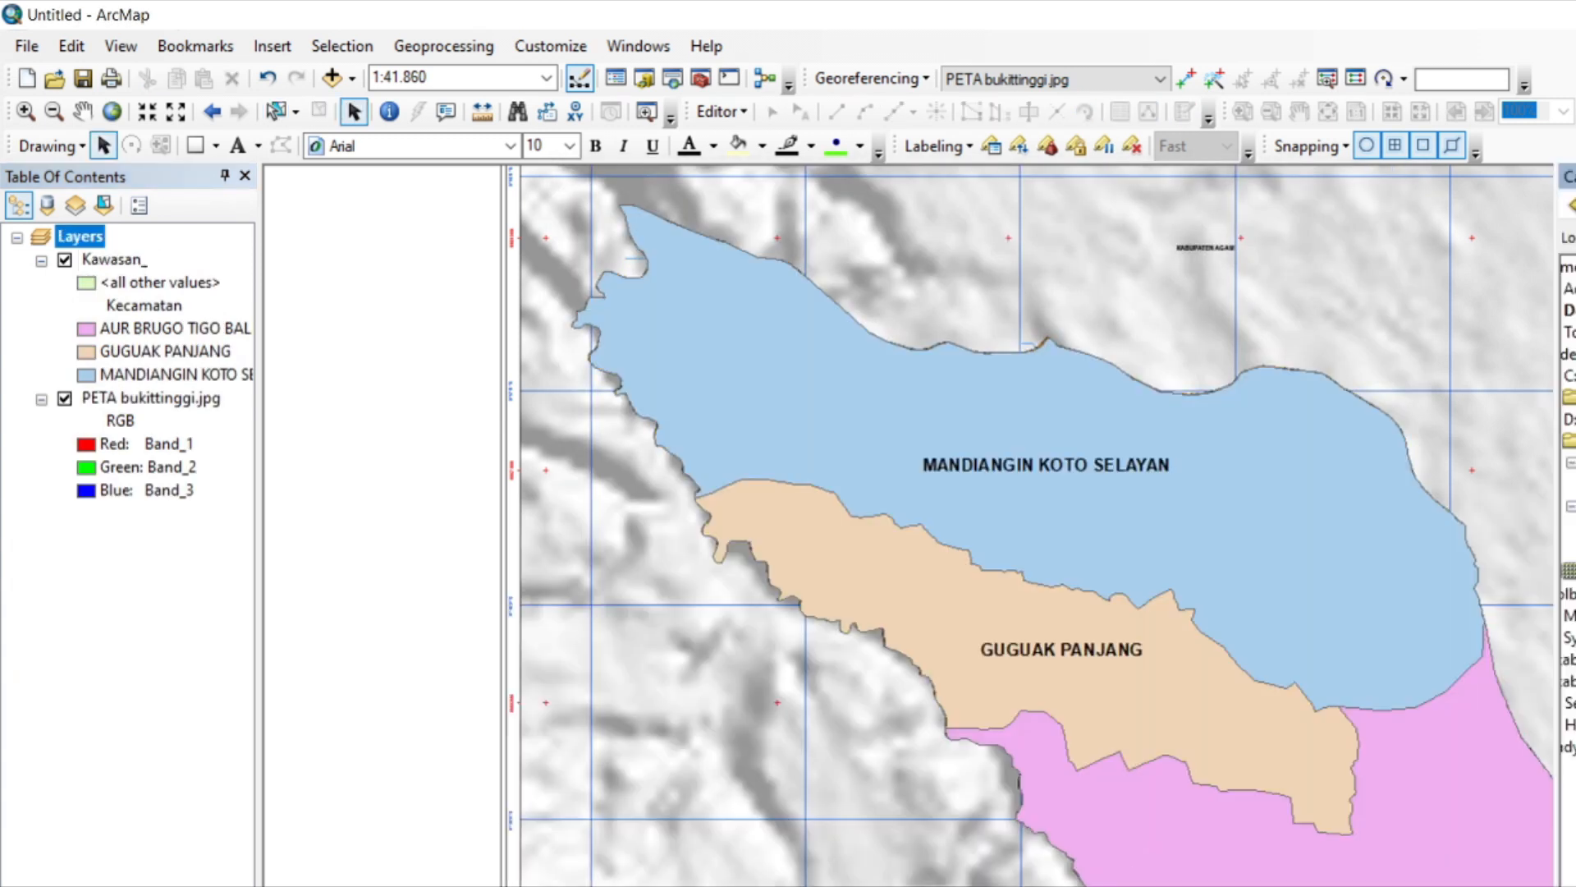
Set up a new point shapefile named Titik_Desa.
mouse_move(1574, 595)
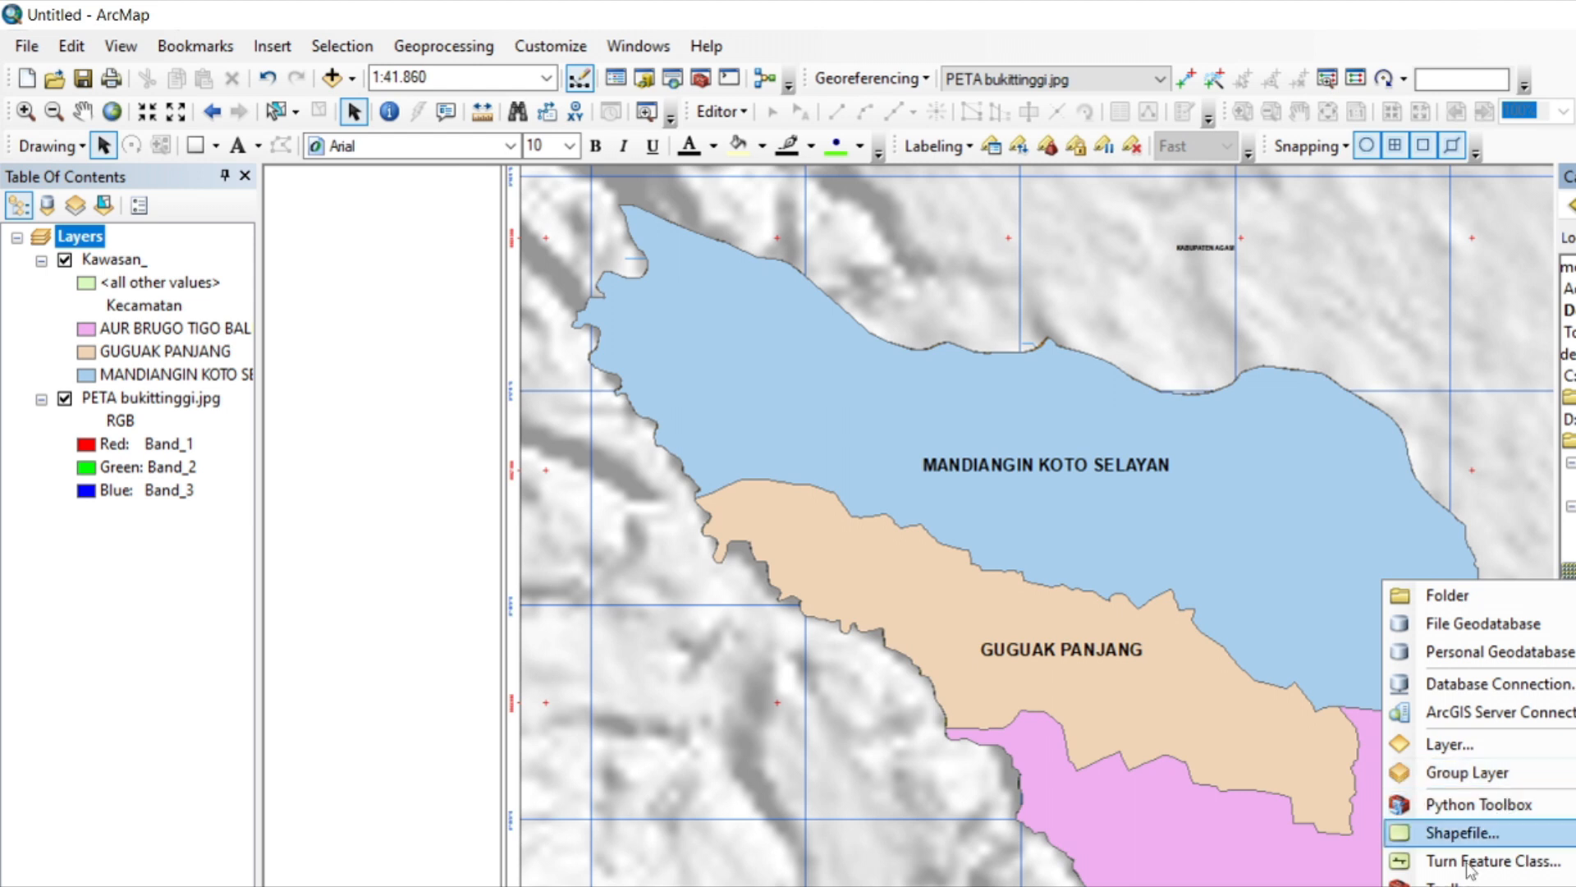
left_click(1483, 806)
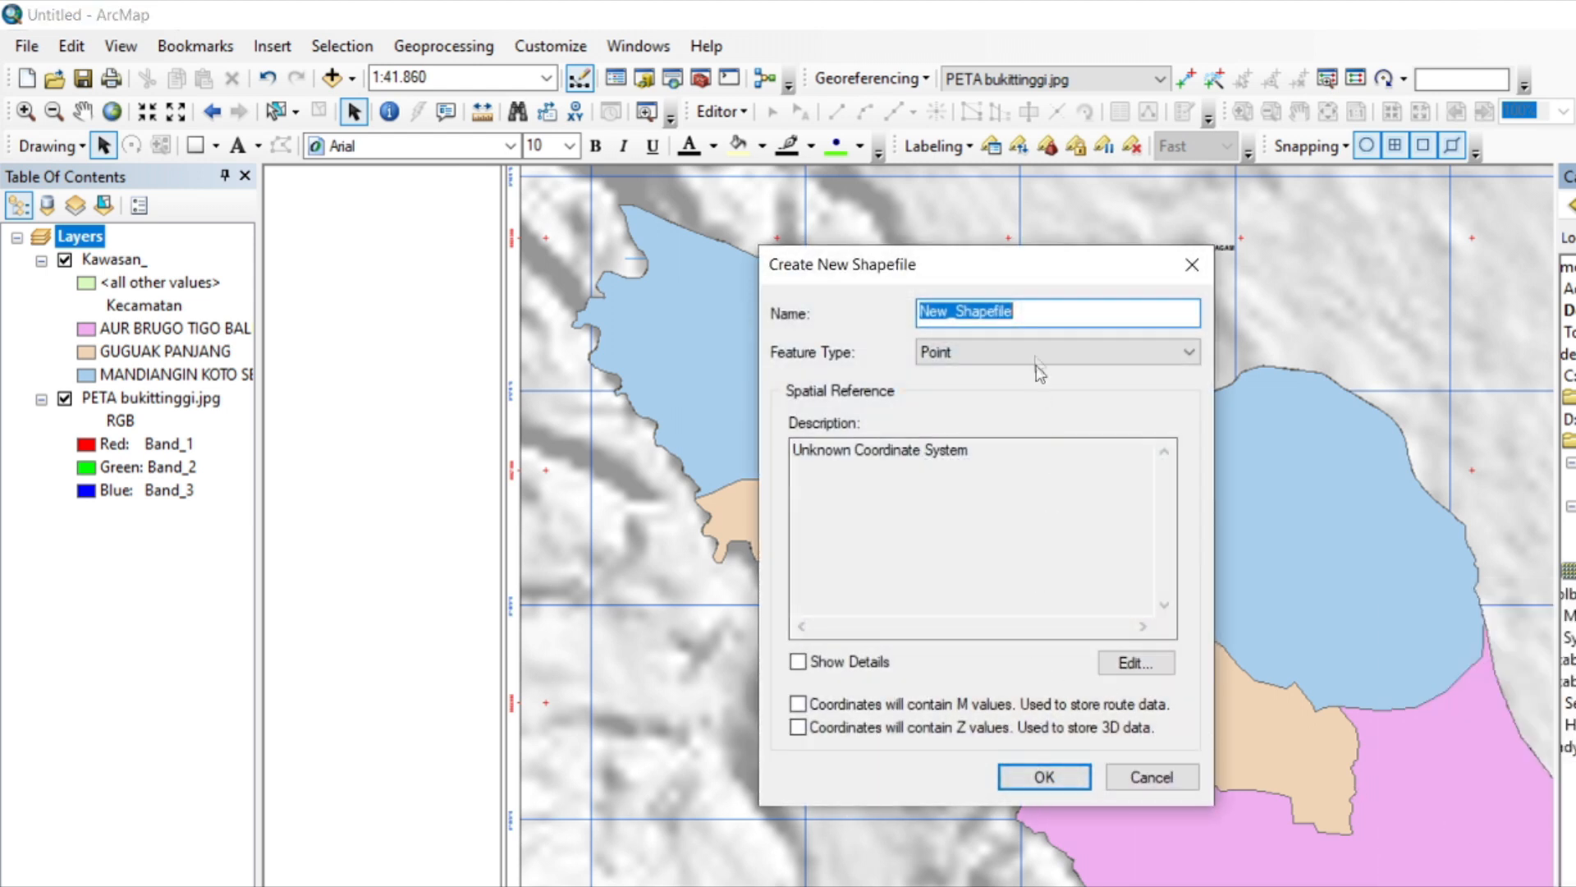
type("Titik_Desa")
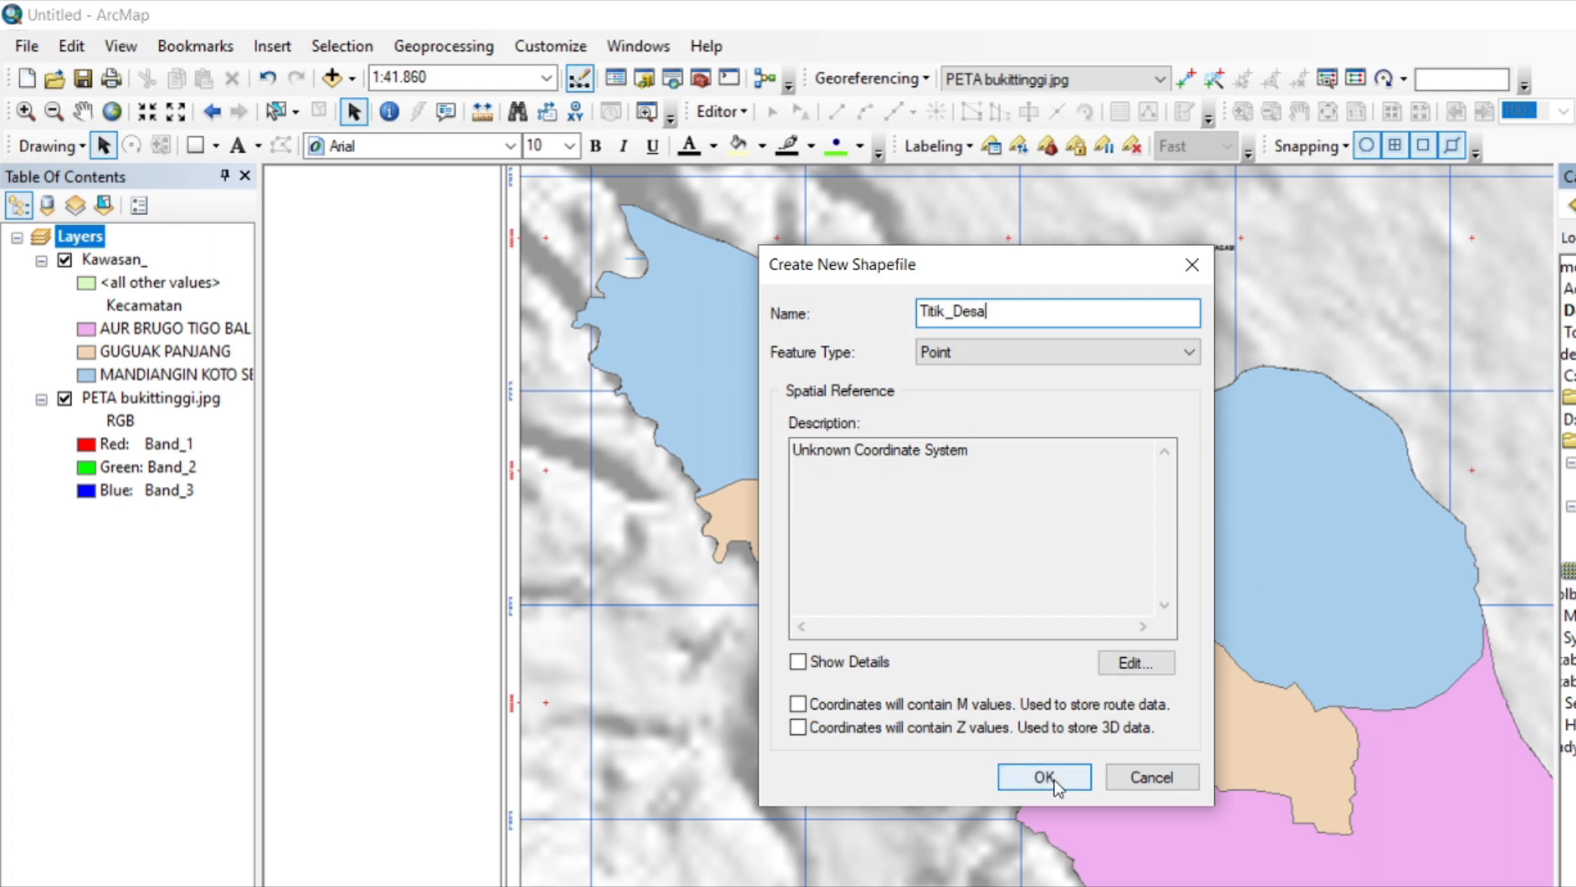
Assign the projected coordinate system WGS 1984 UTM Zone 47S to the shapefile and create it.
left_click(1165, 667)
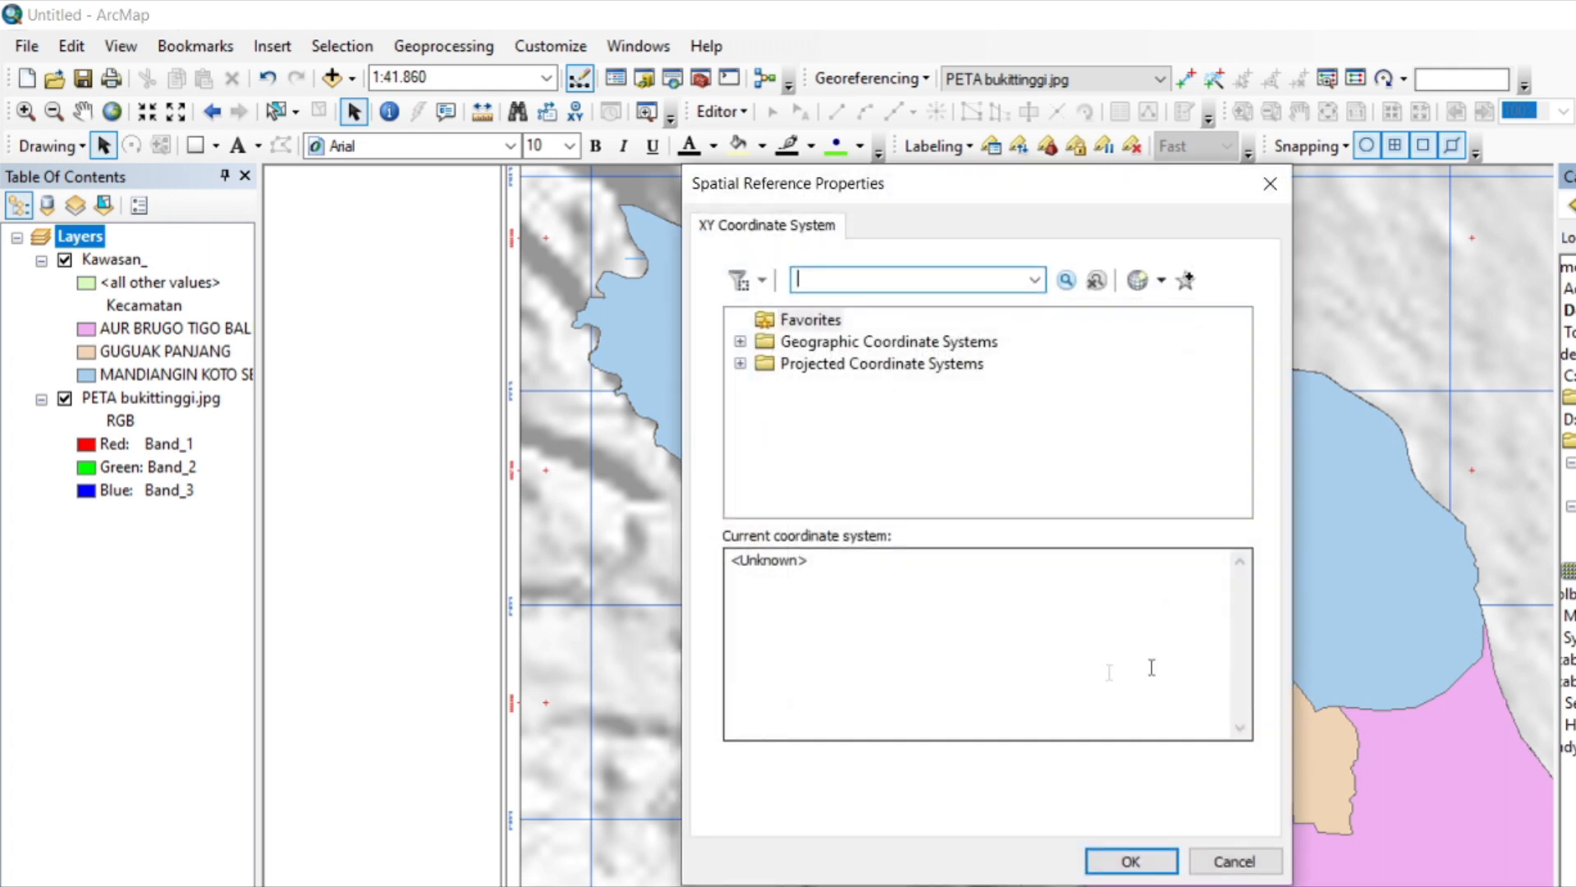
double_click(859, 363)
scroll(896, 449, "down", 2)
double_click(828, 451)
scroll(829, 457, "down", 3)
double_click(857, 445)
double_click(877, 450)
scroll(879, 456, "down", 14)
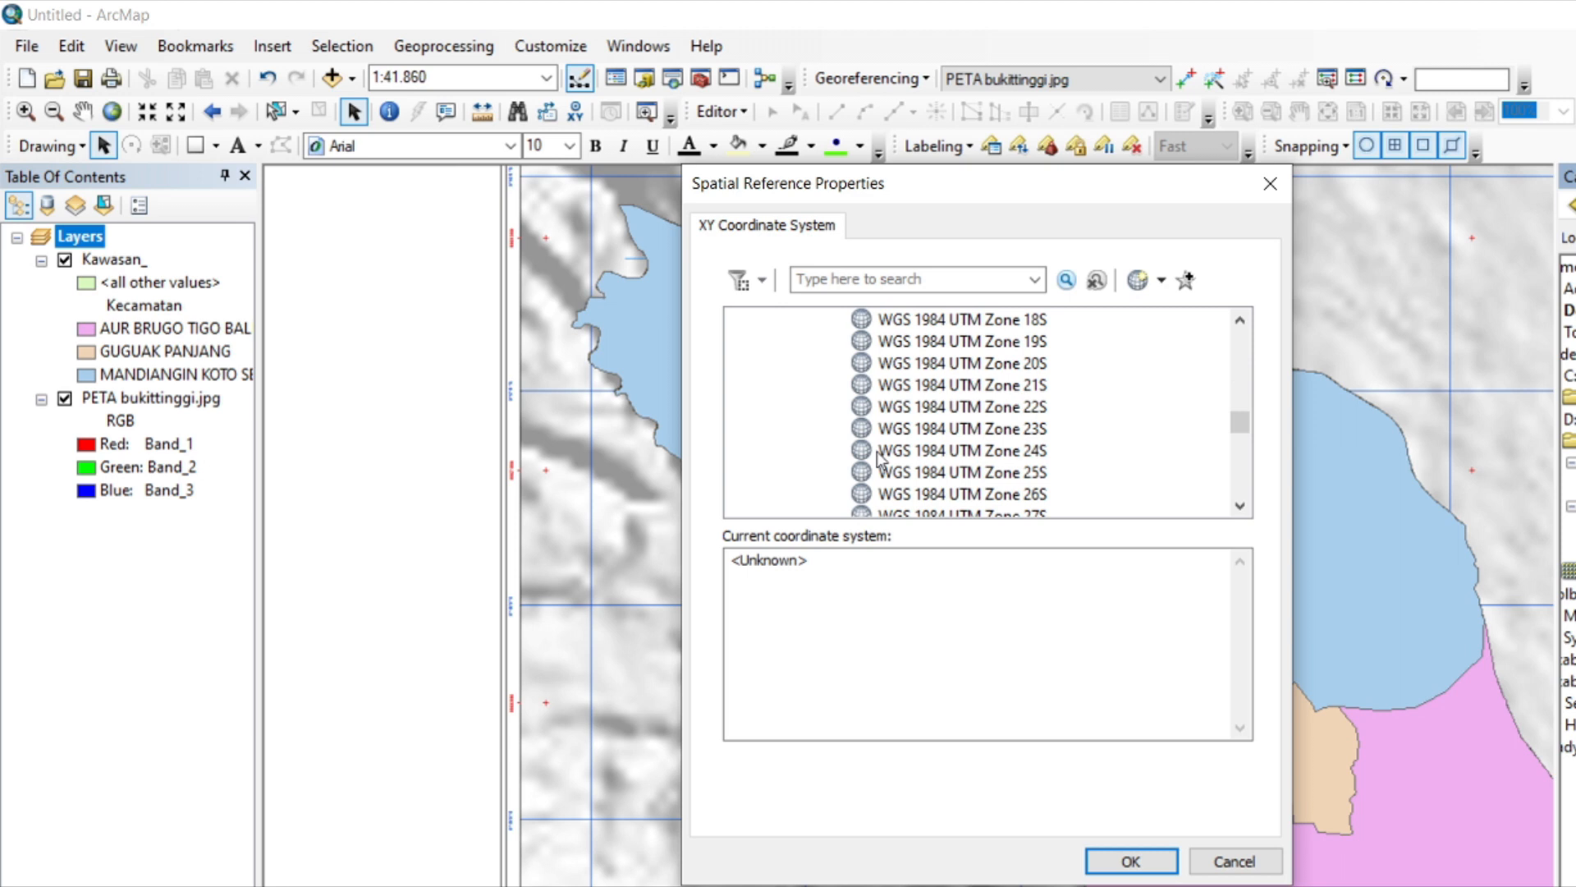
scroll(882, 459, "down", 3)
scroll(894, 469, "up", 3)
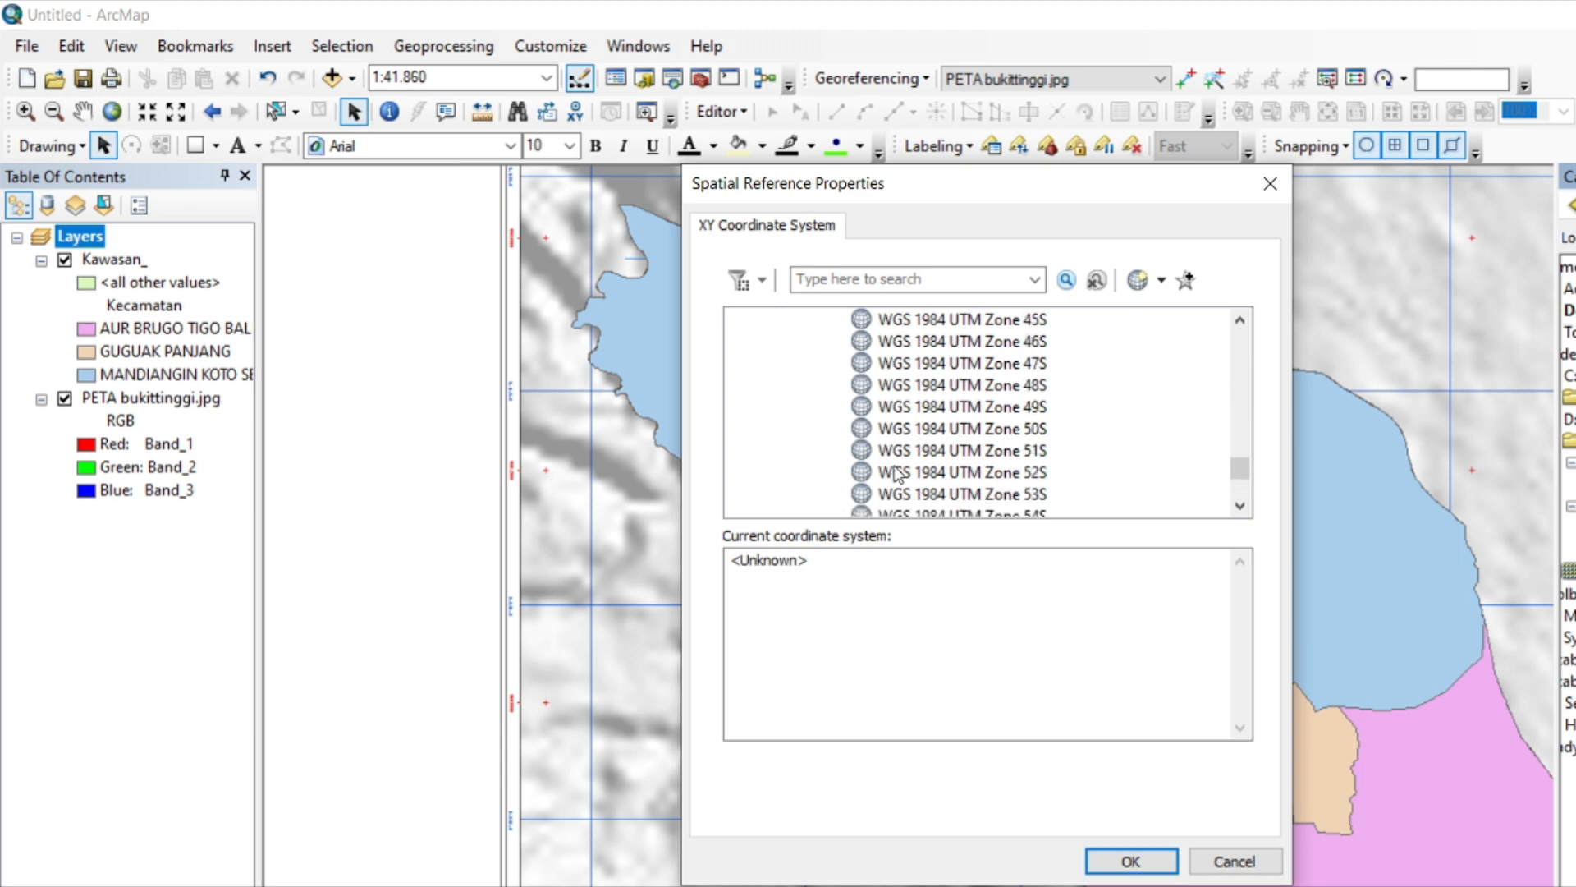
left_click(1044, 365)
left_click(1133, 860)
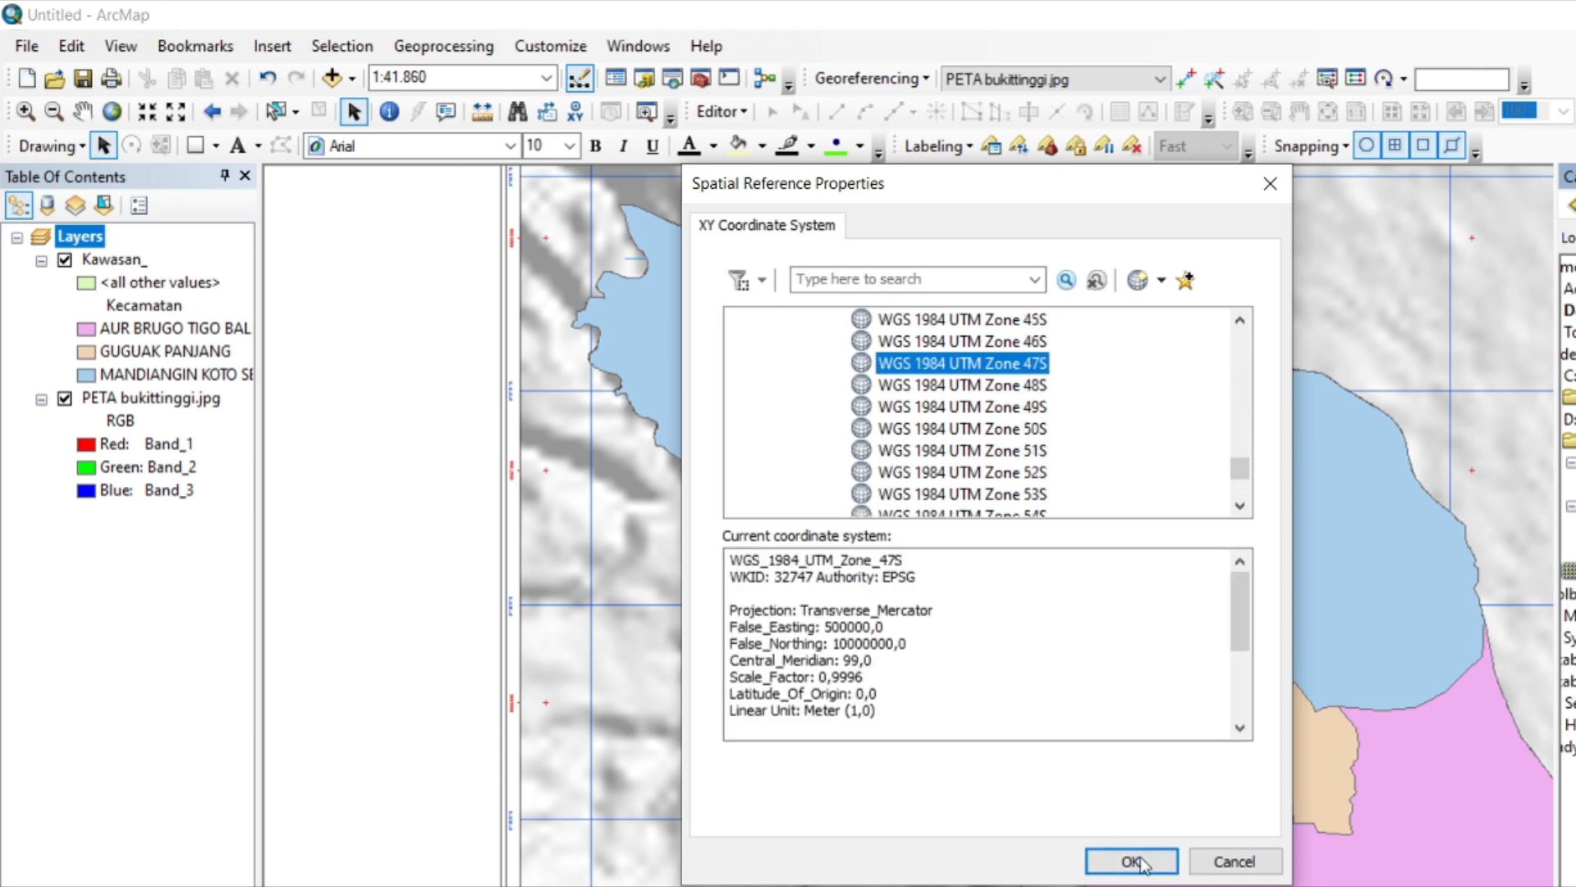
left_click(1042, 776)
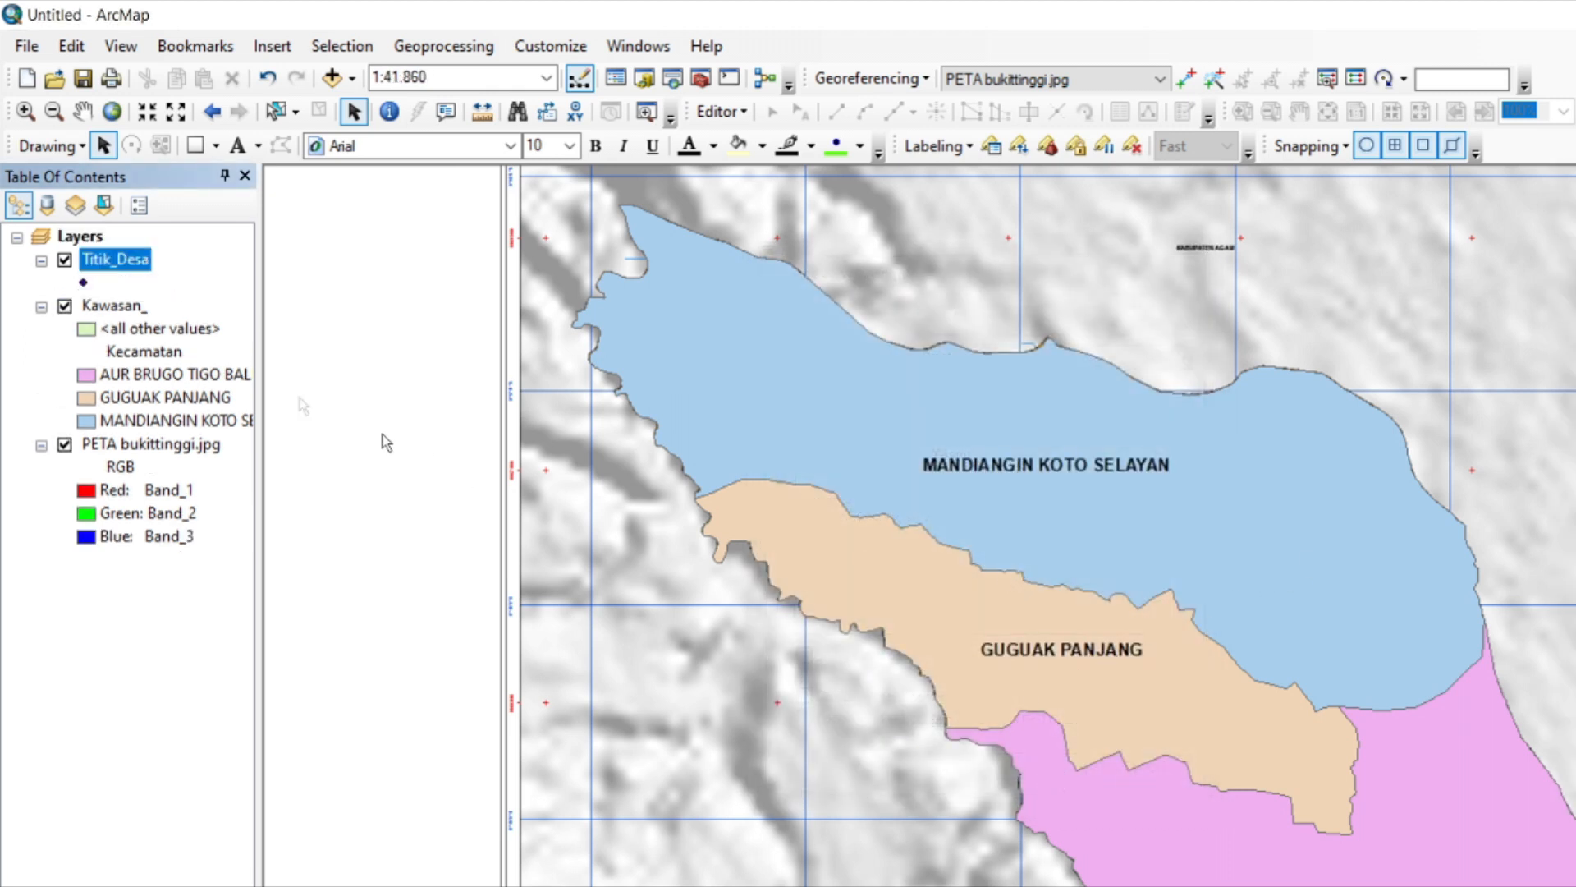
Start editing Titik_Desa and place points beside the MANDIANGIN KOTO SELAYAN and GUGUAK PANJANG labels.
right_click(112, 257)
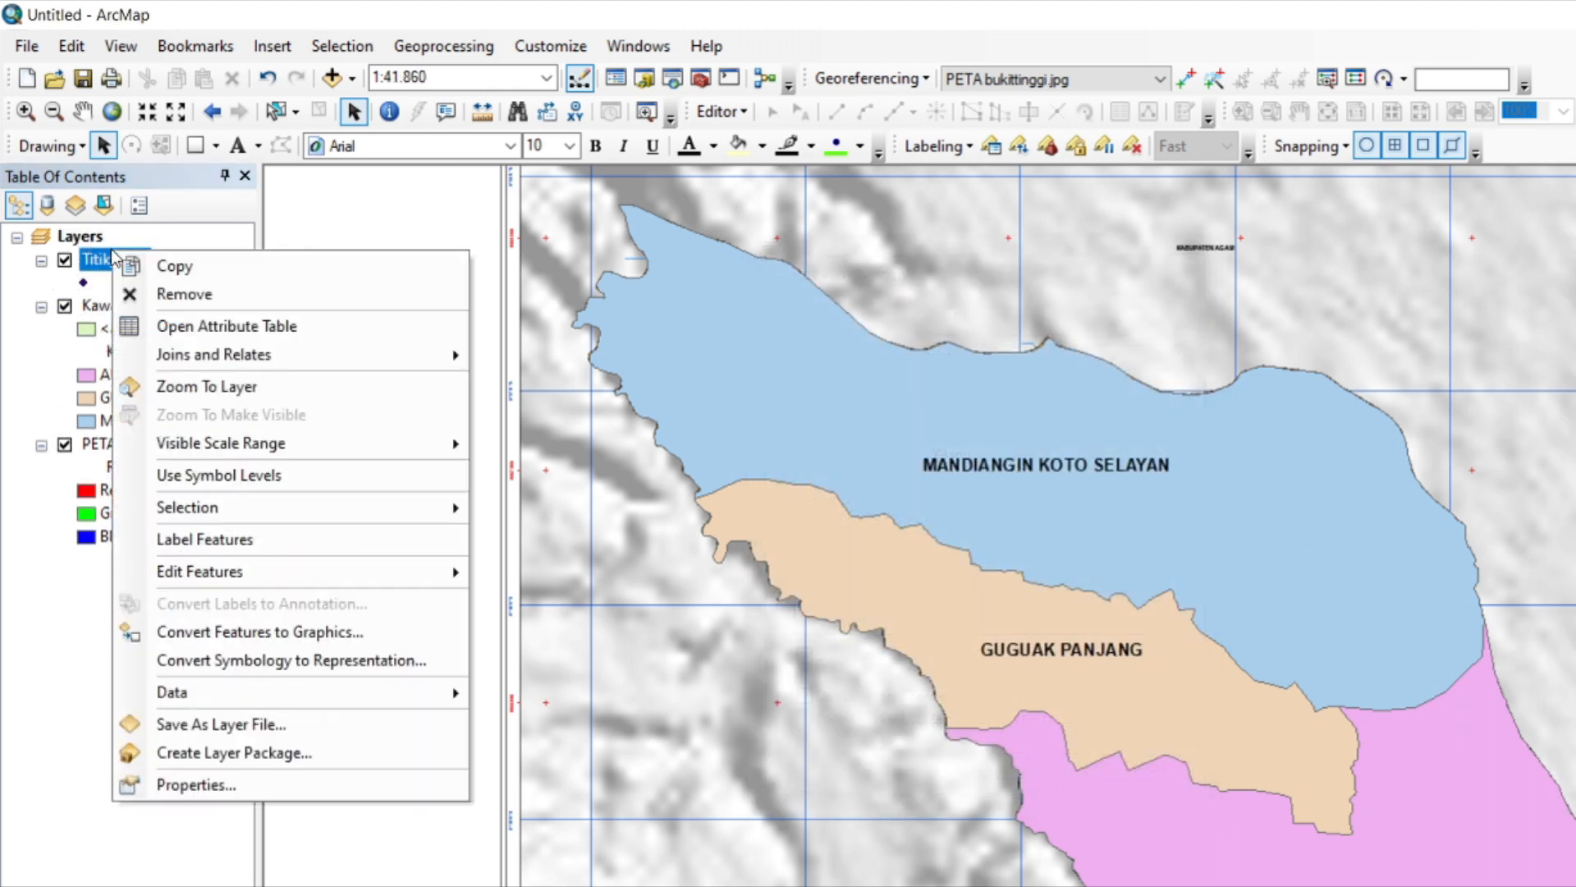
left_click(720, 111)
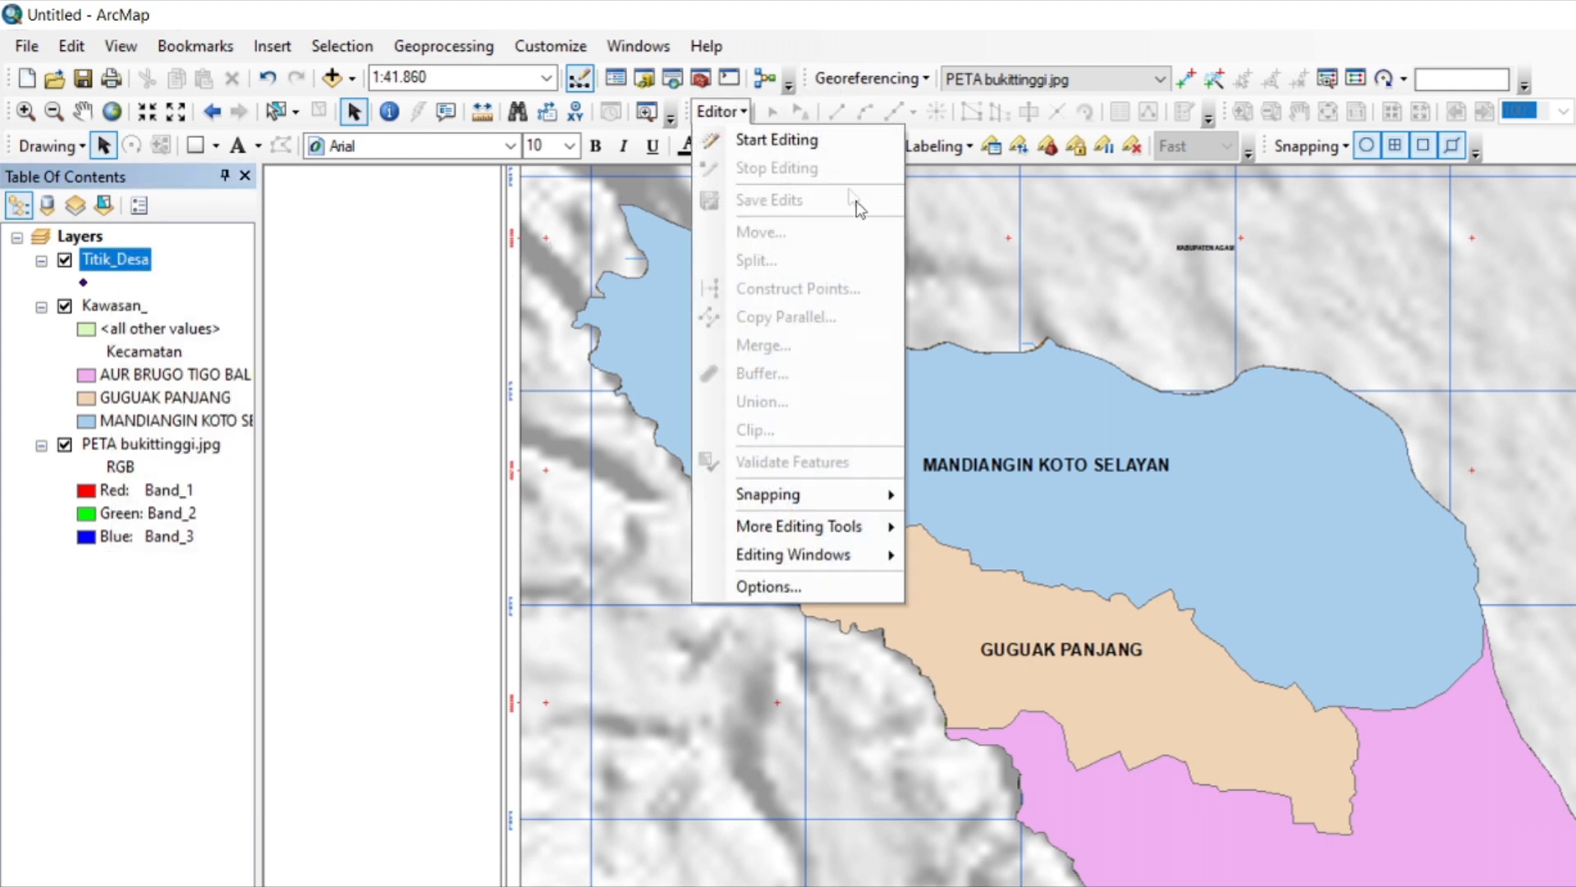
left_click(788, 140)
left_click(818, 348)
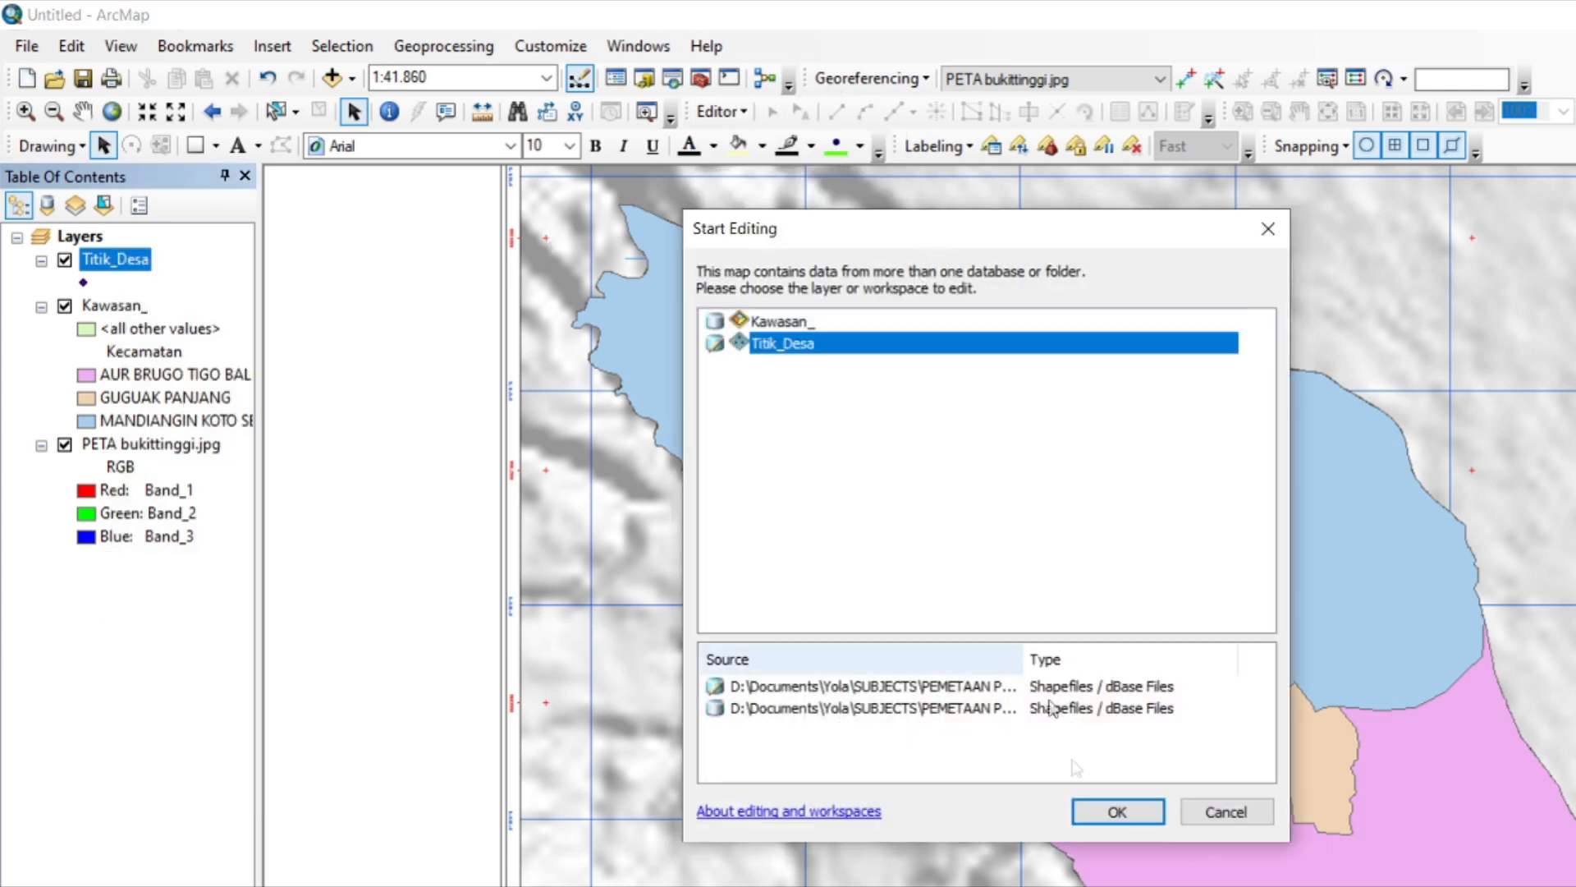
left_click(1125, 812)
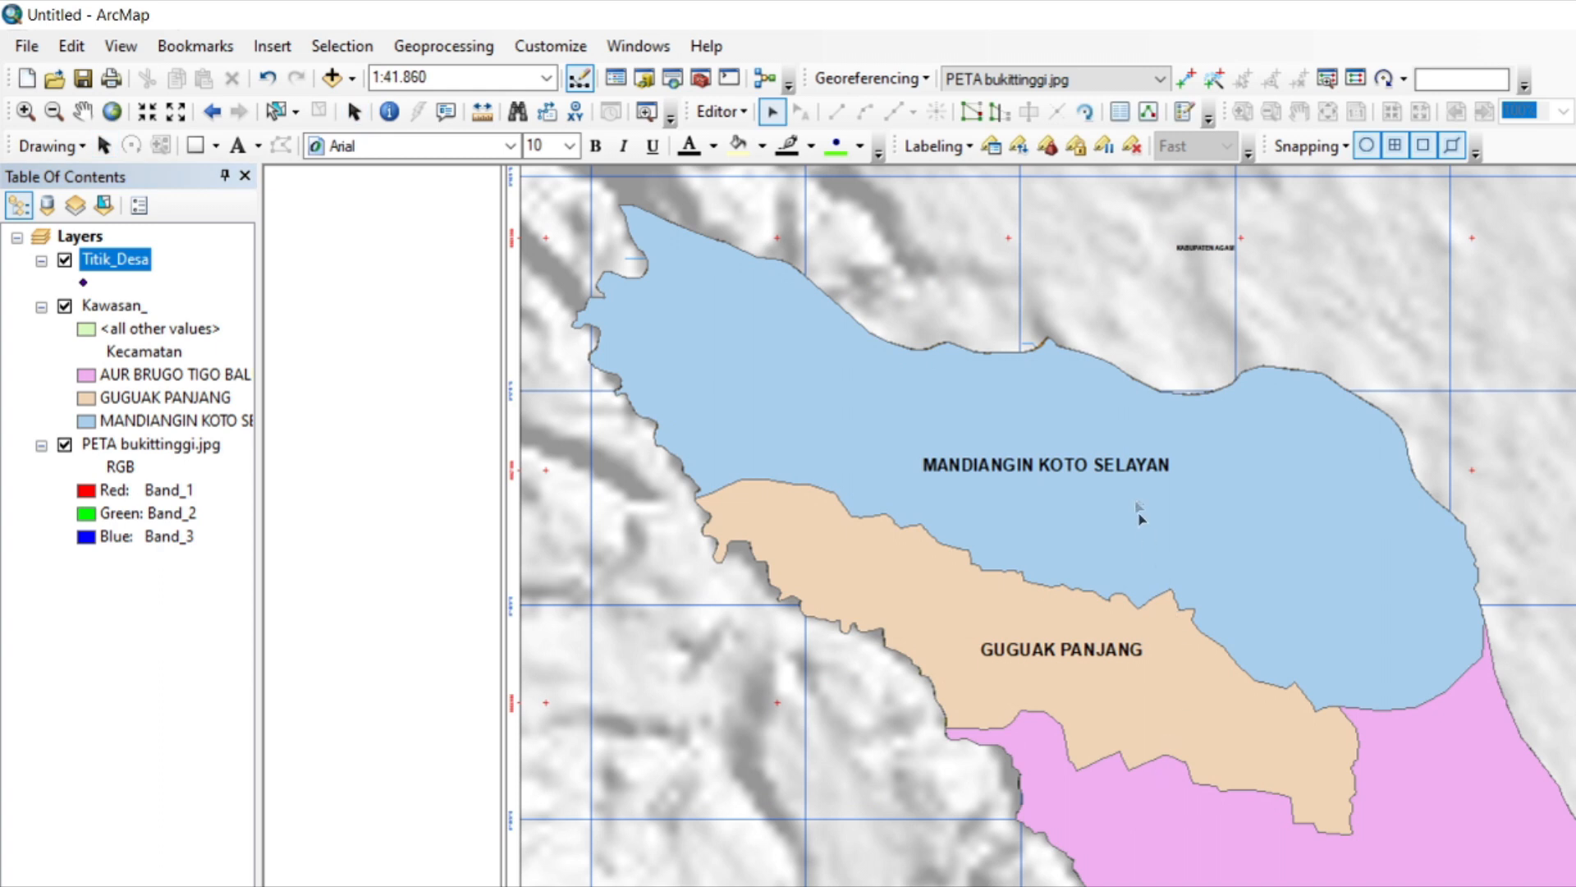
left_click(1179, 466)
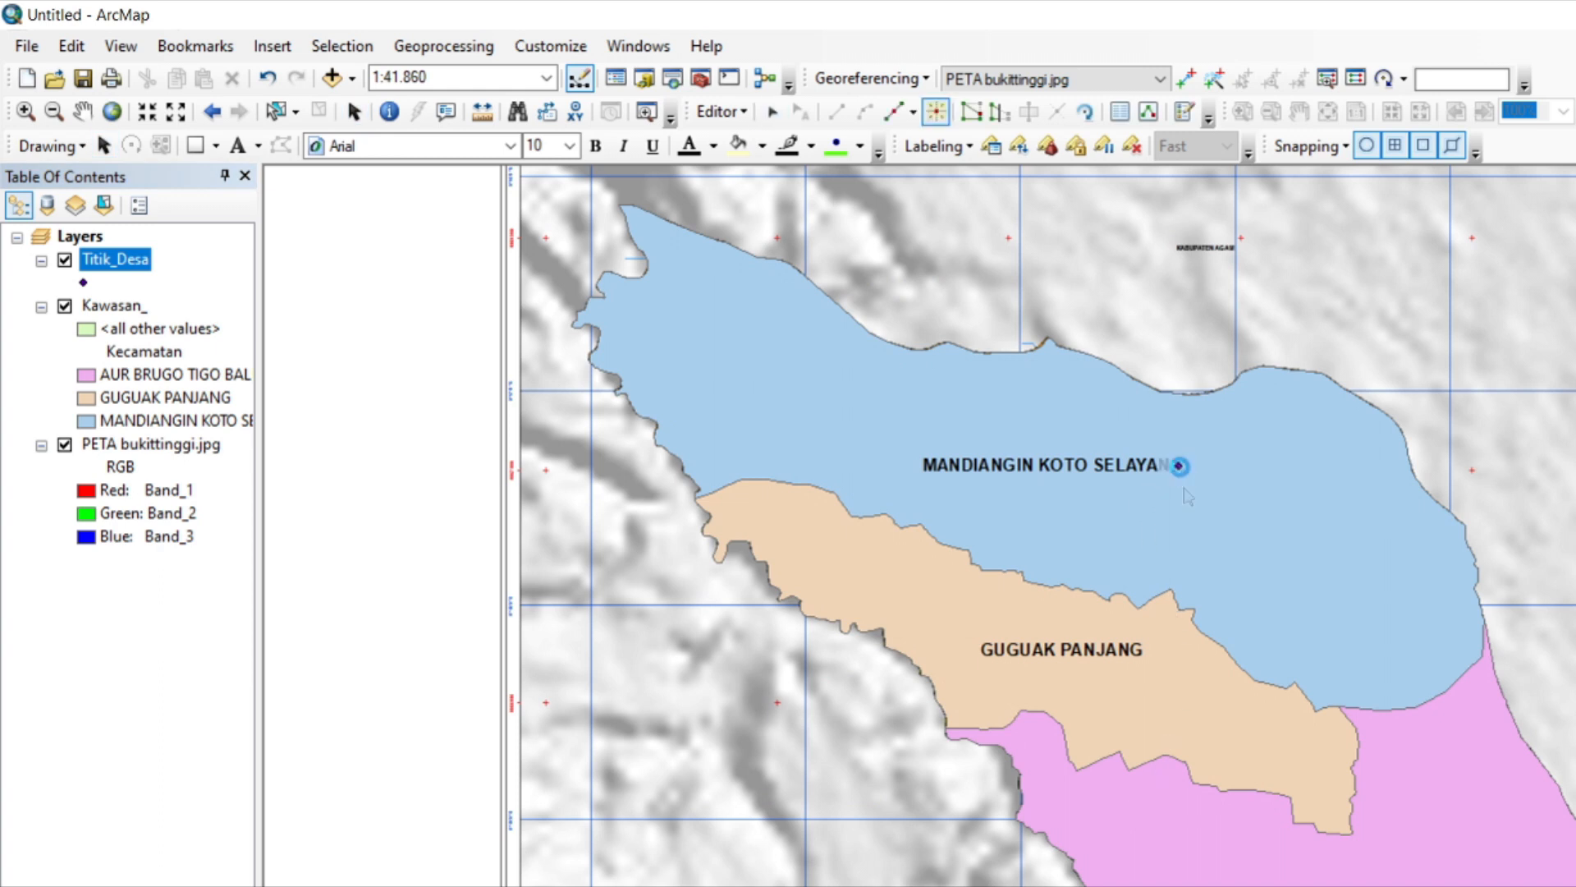
left_click(1154, 649)
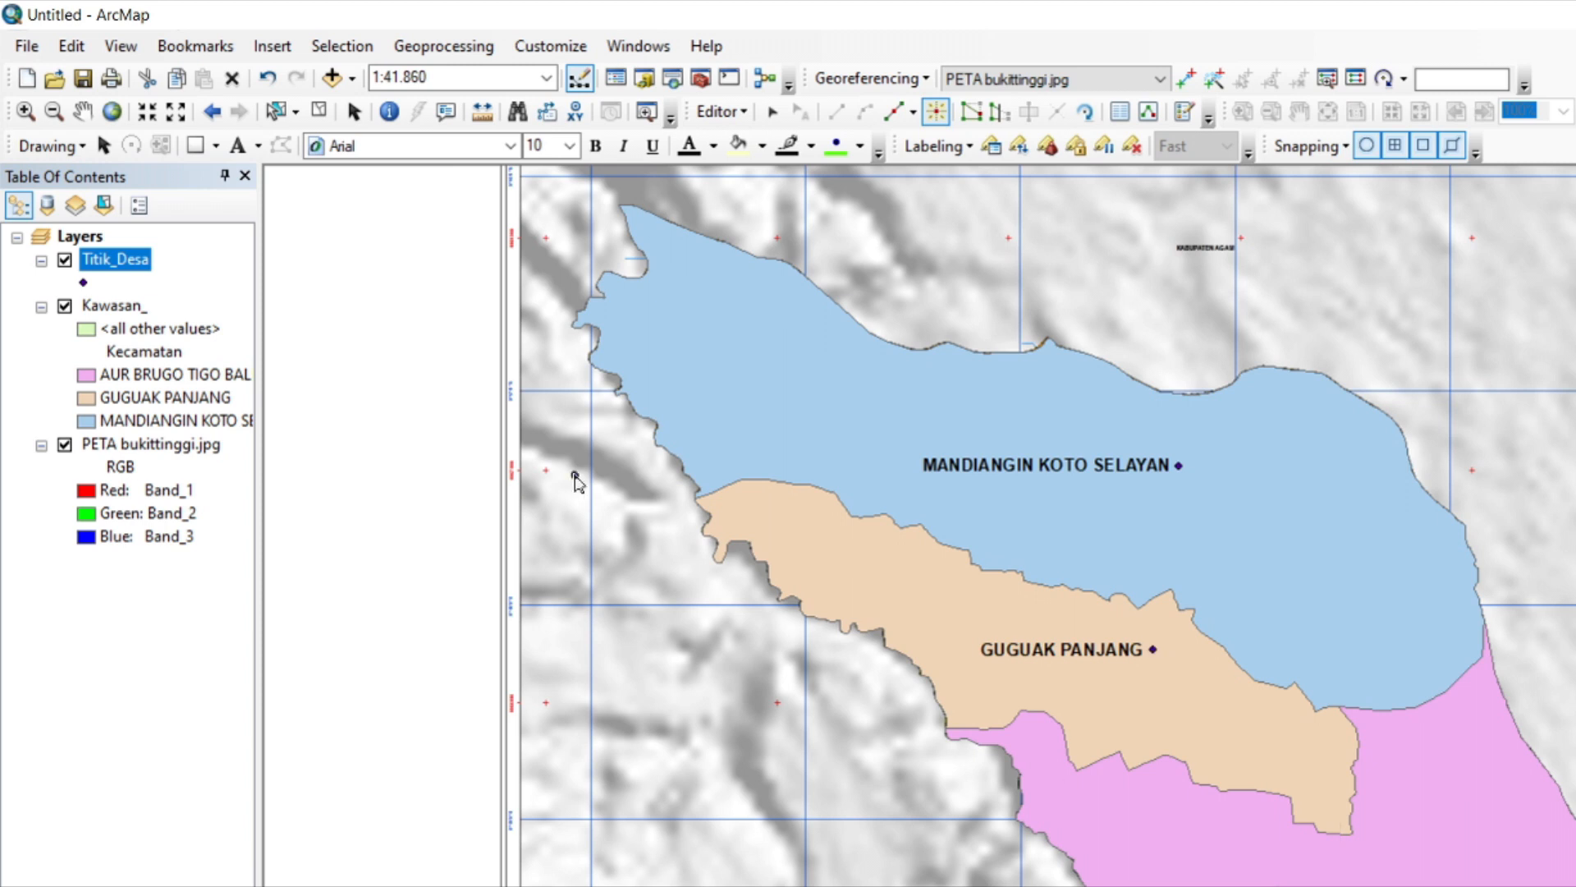
Open the Titik_Desa attribute table, and stop editing with the point edits saved.
right_click(96, 256)
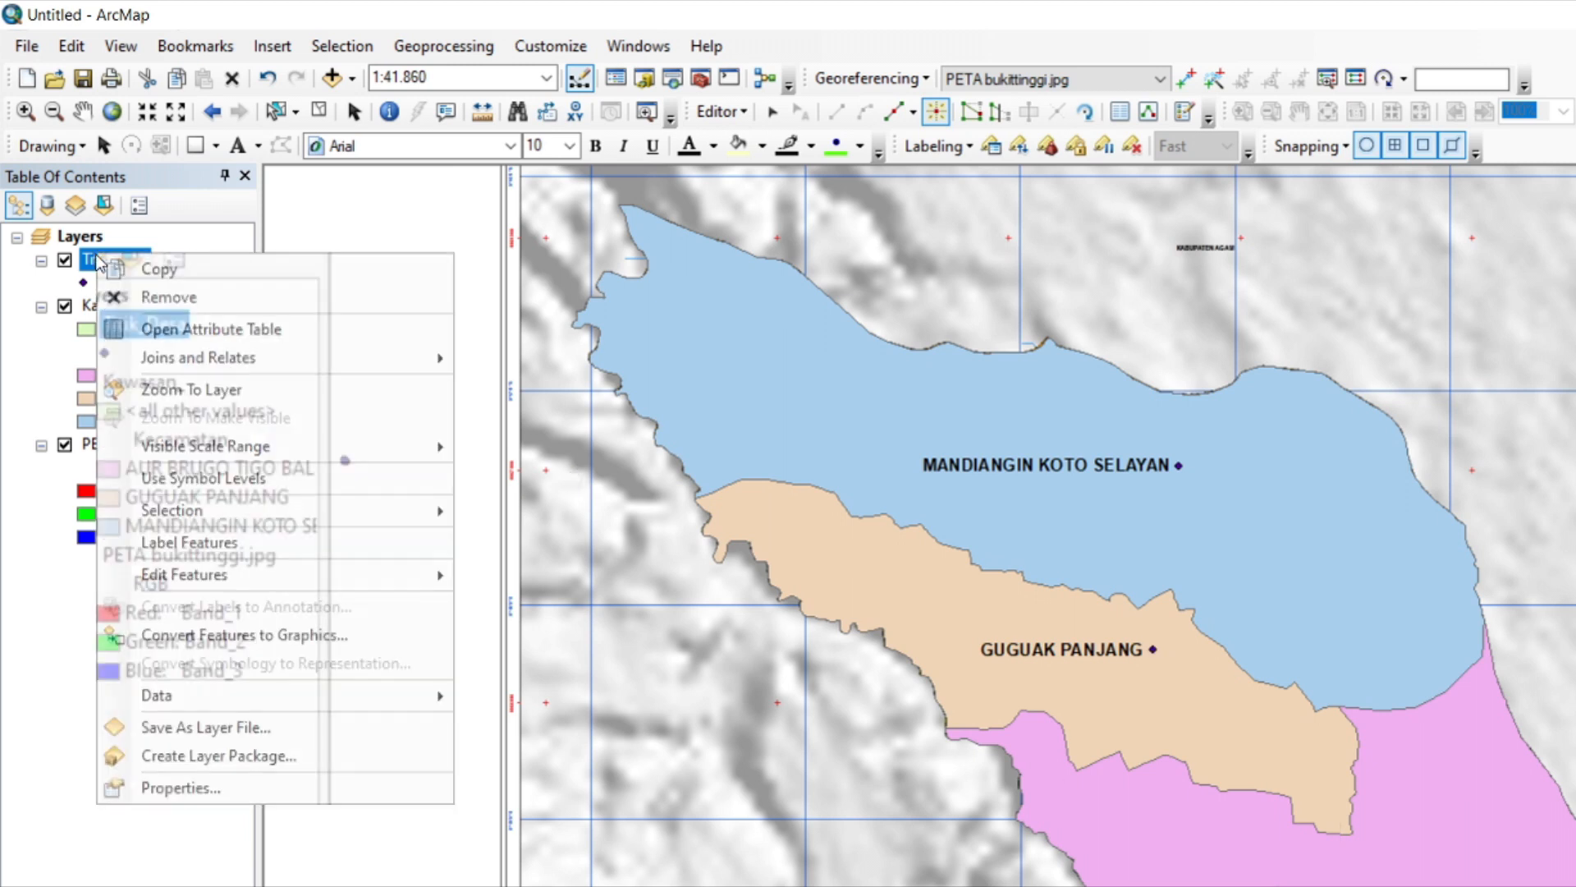
left_click(271, 329)
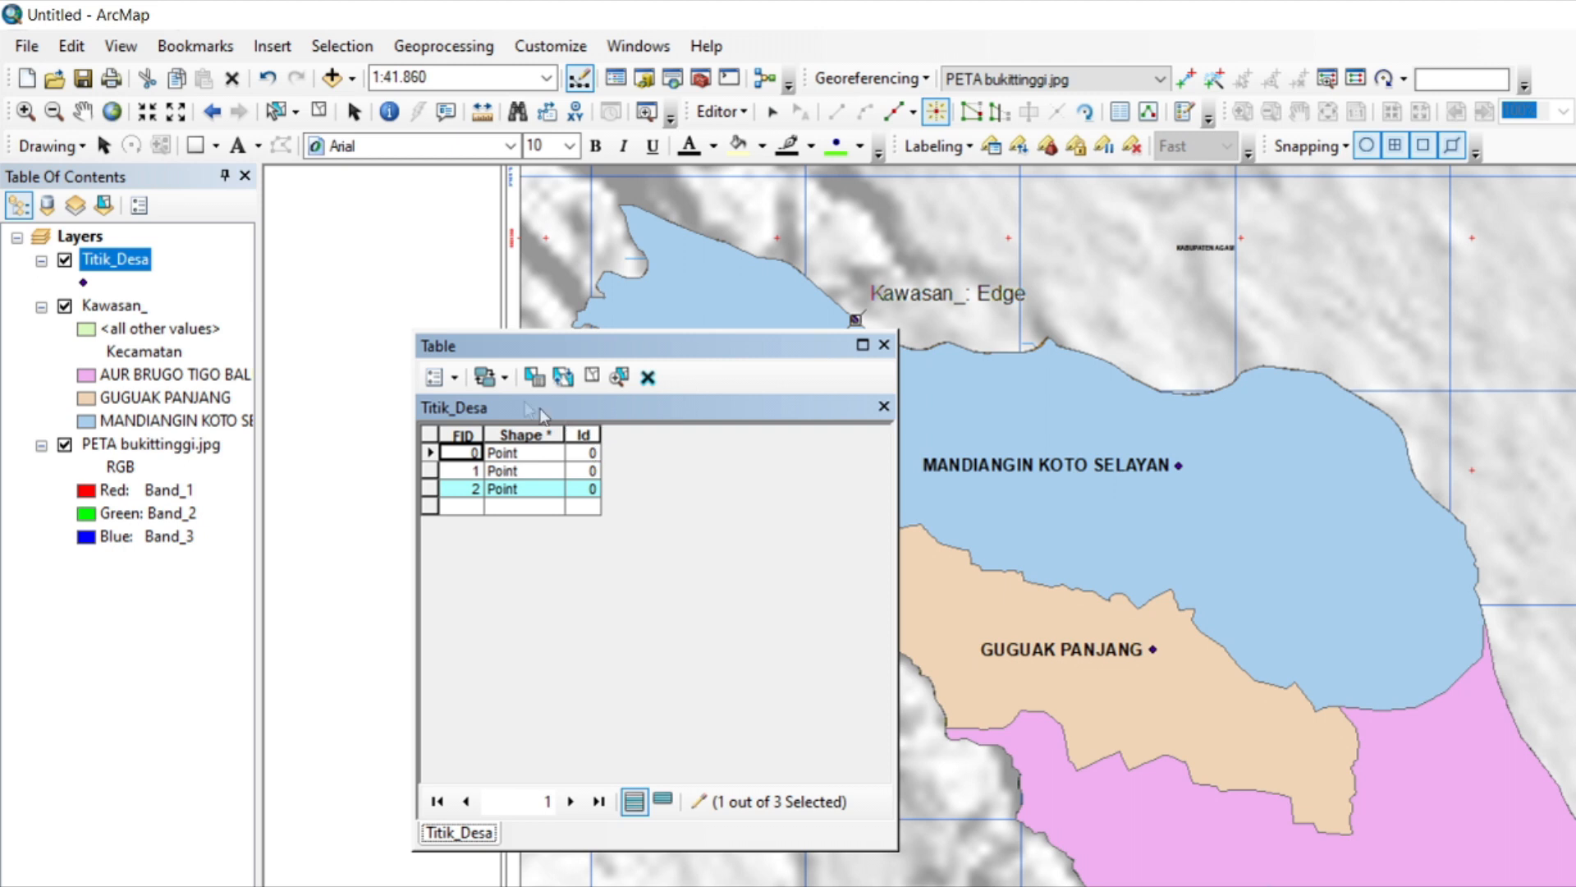
left_click(450, 380)
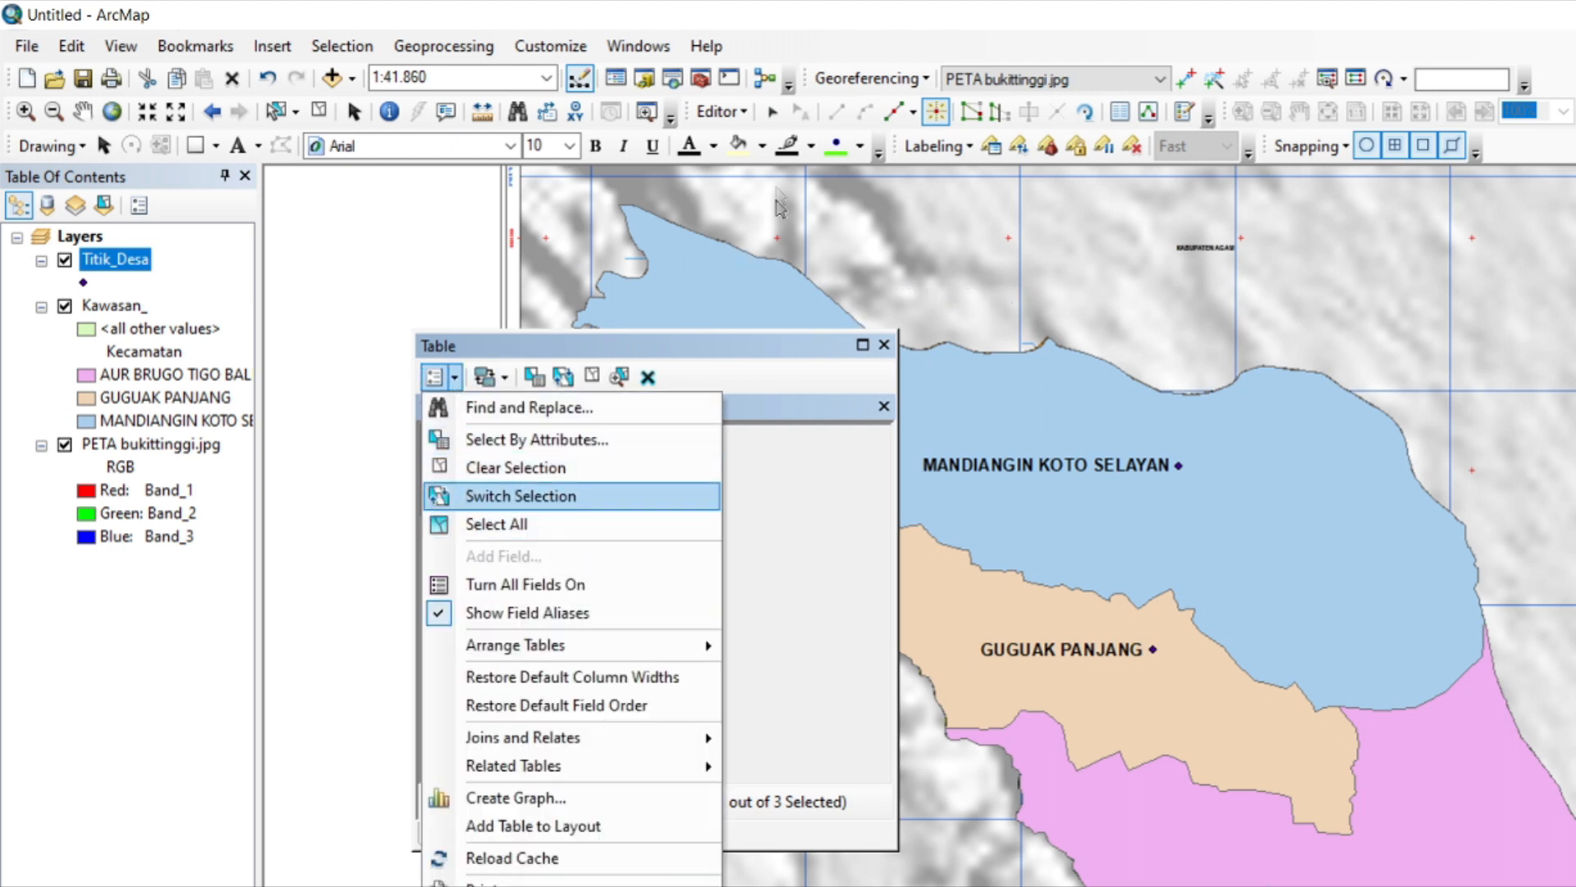
left_click(723, 113)
left_click(727, 167)
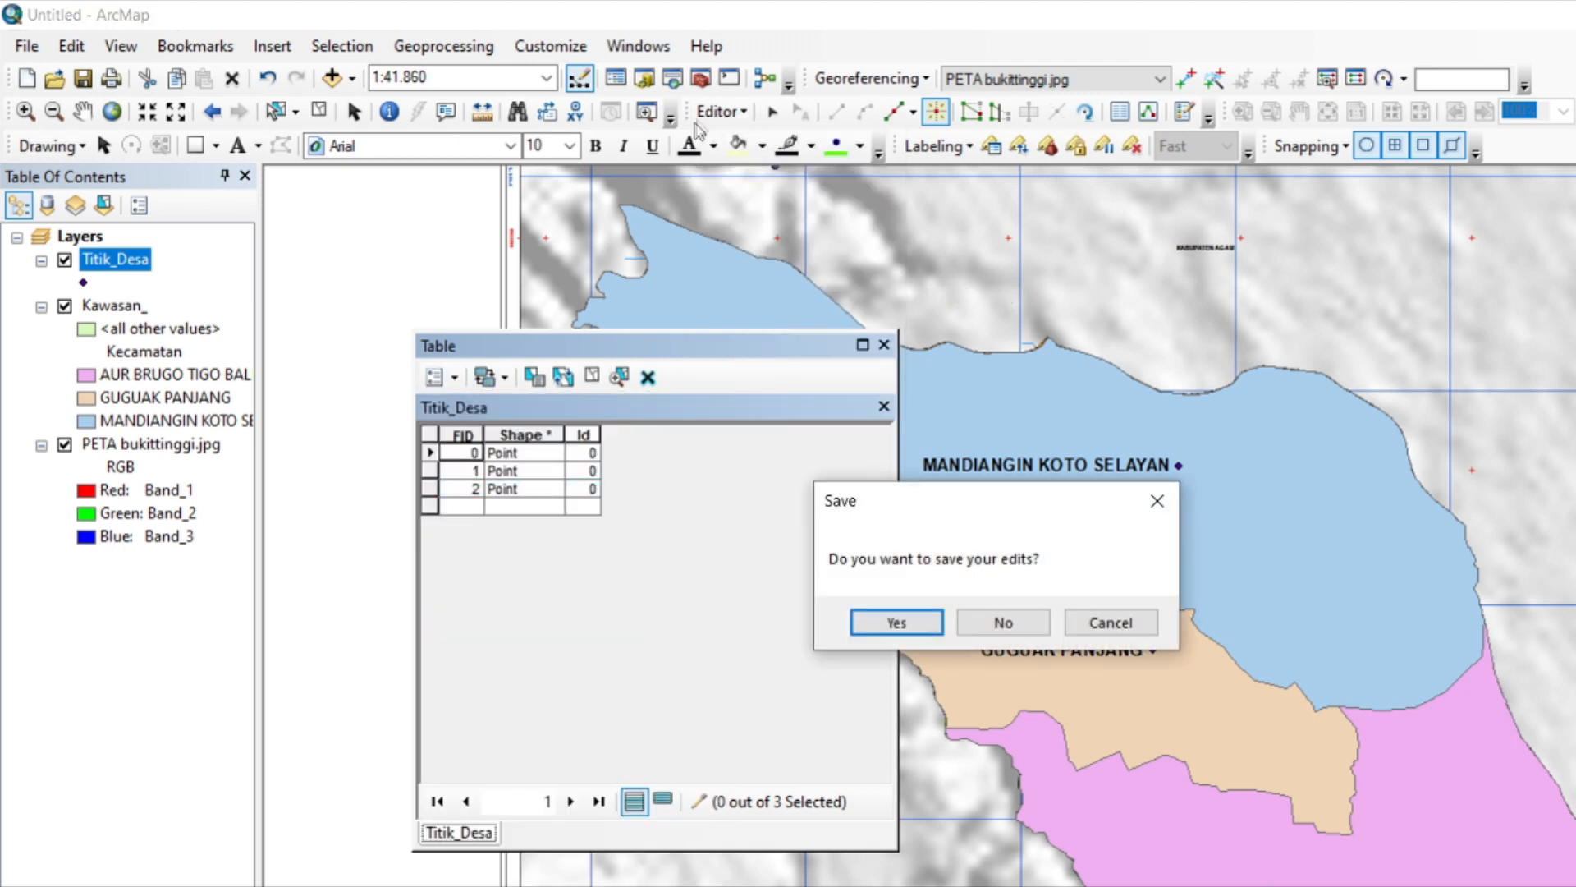
left_click(897, 622)
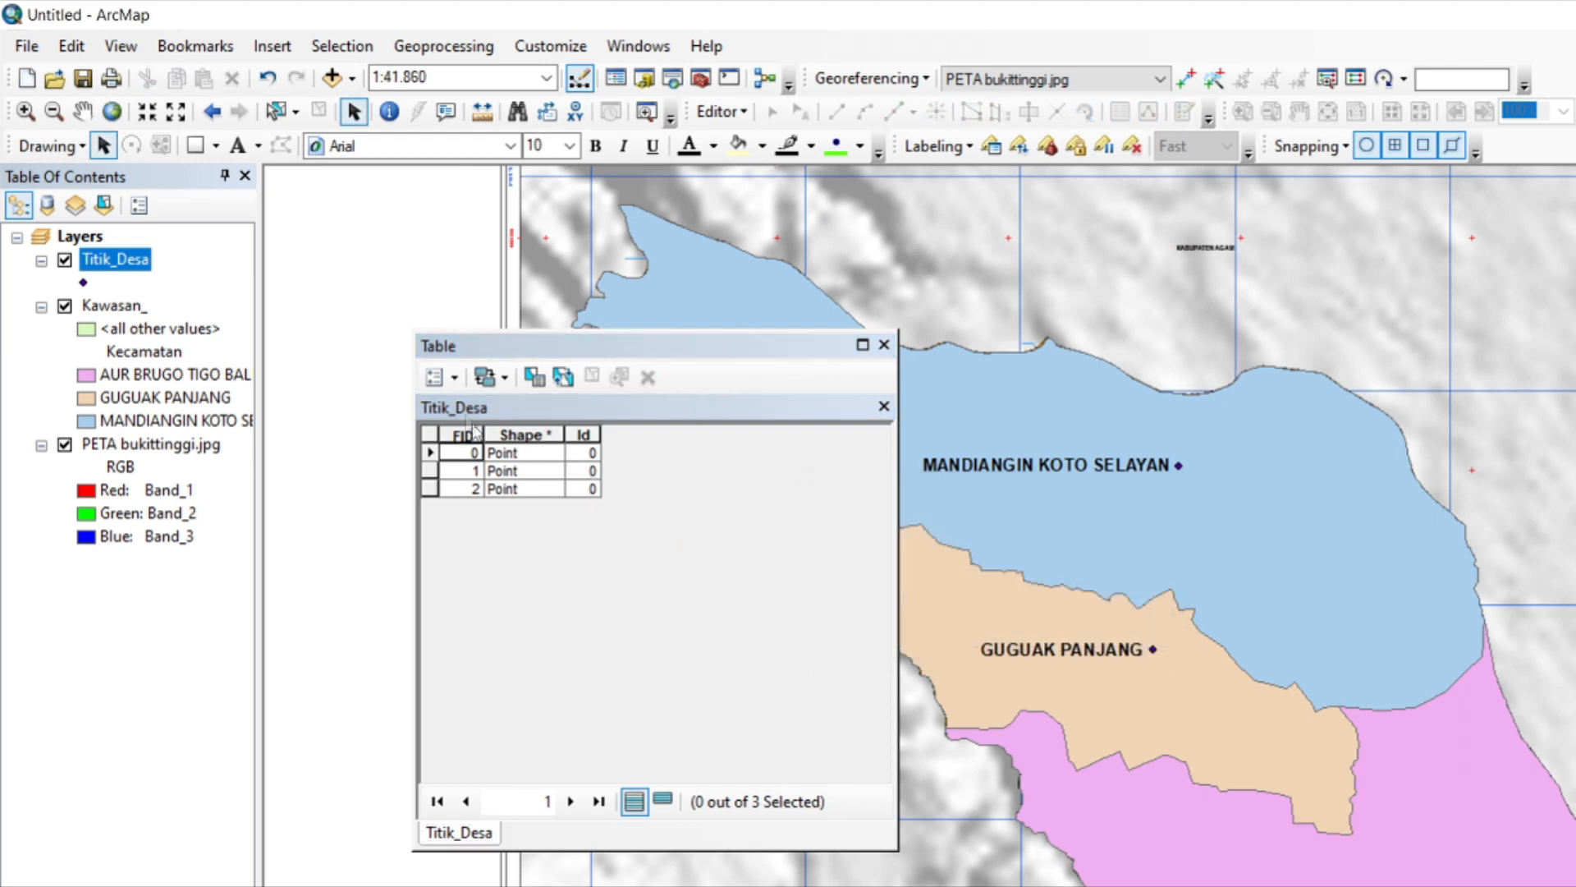
Add a text field named Nama_Desa with length 50 to the Titik_Desa table.
left_click(451, 379)
left_click(502, 555)
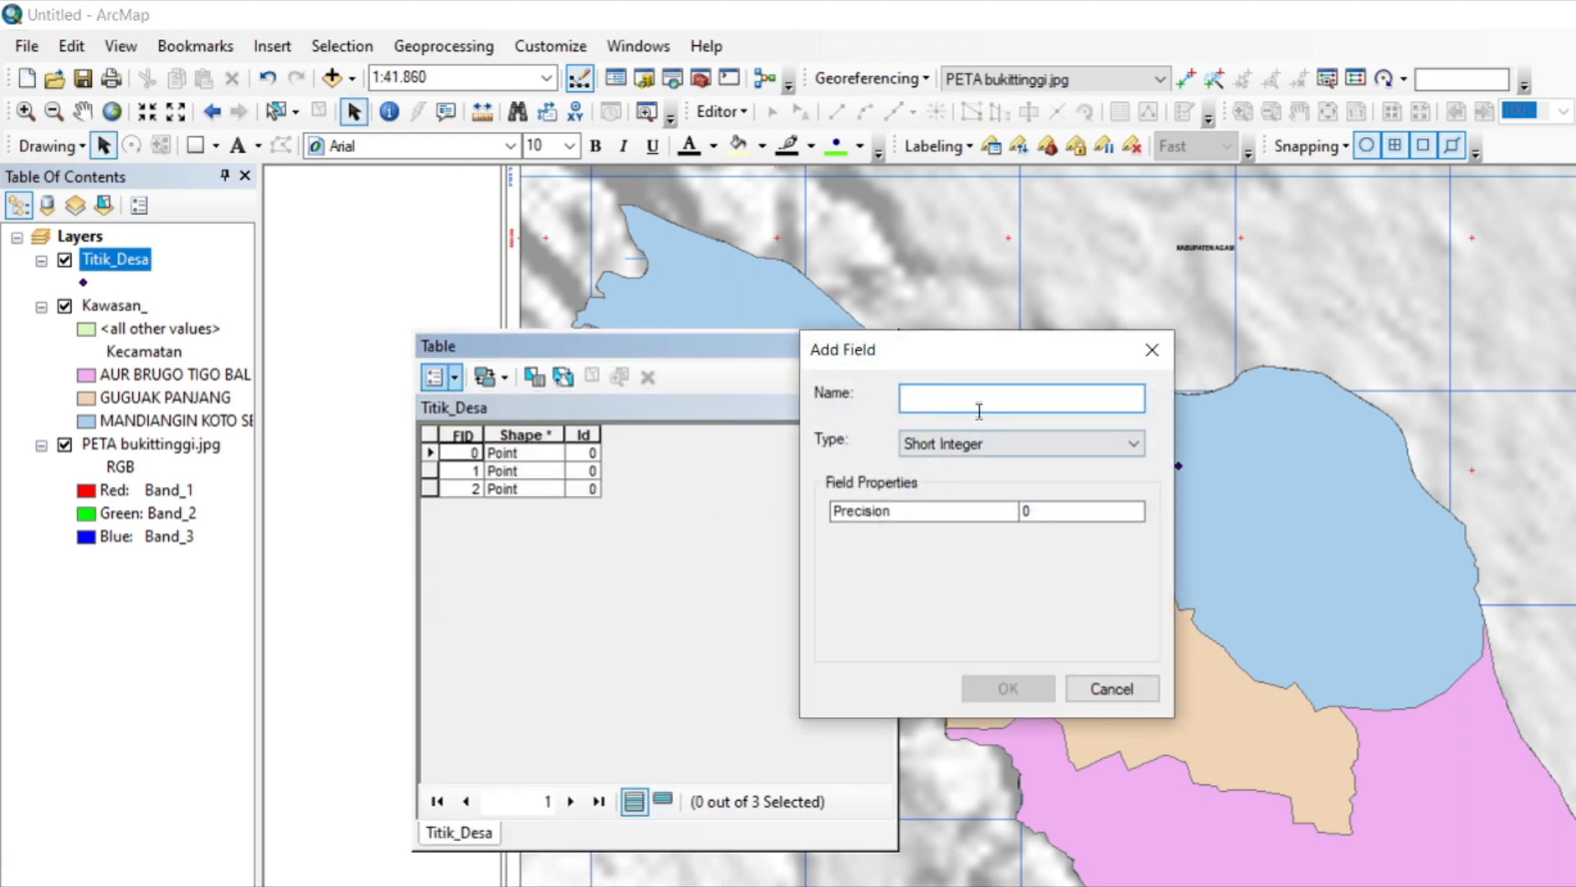
left_click(988, 451)
left_click(988, 529)
left_click(995, 394)
type("Nama_Desa")
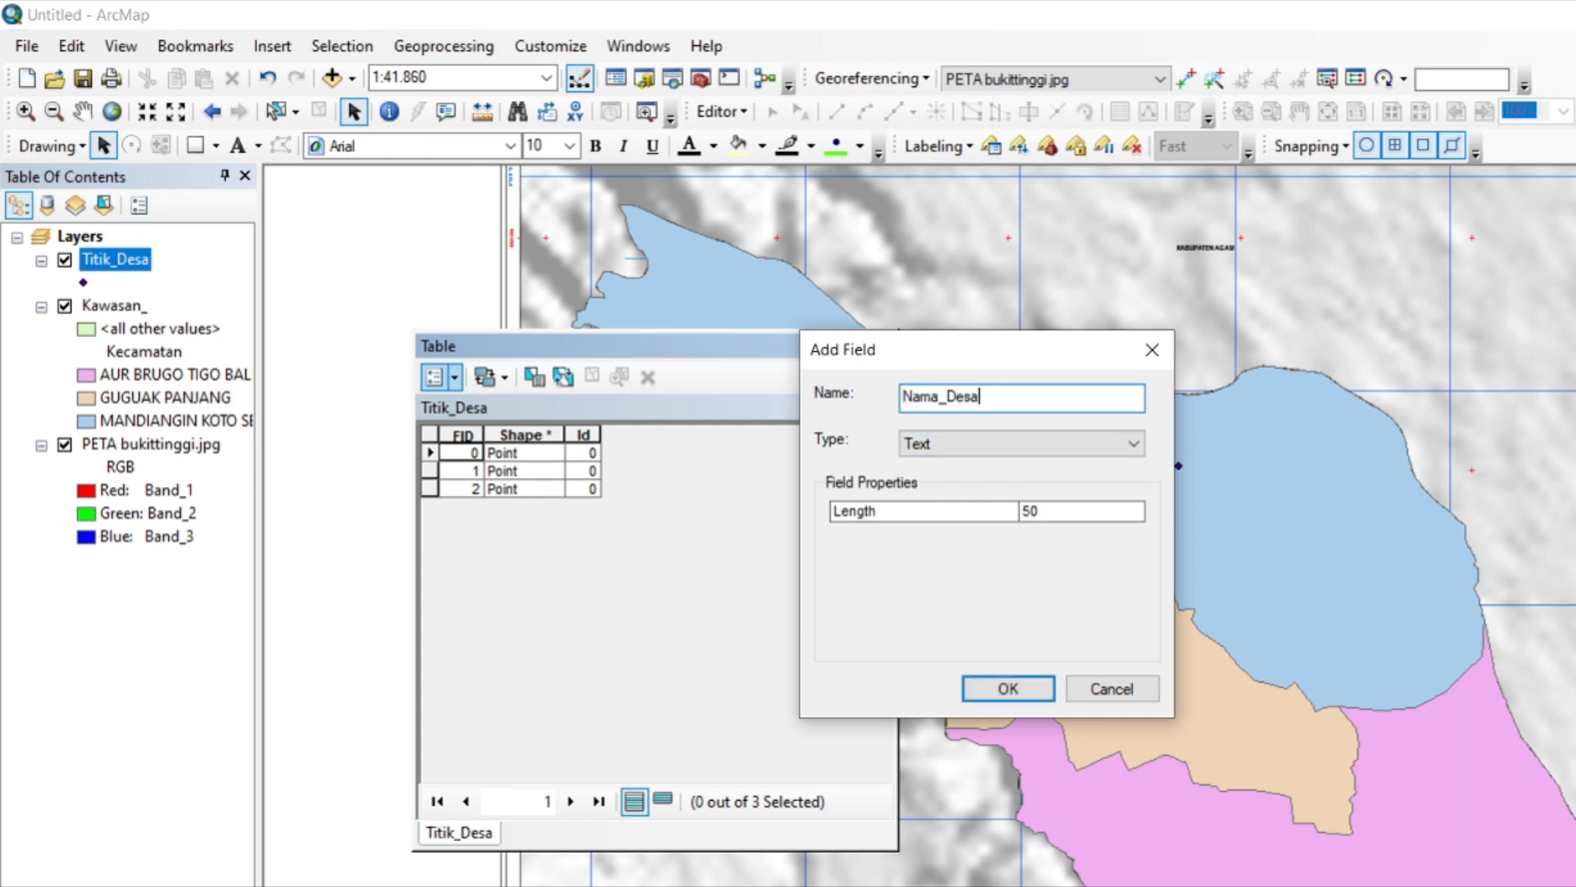
left_click(1008, 688)
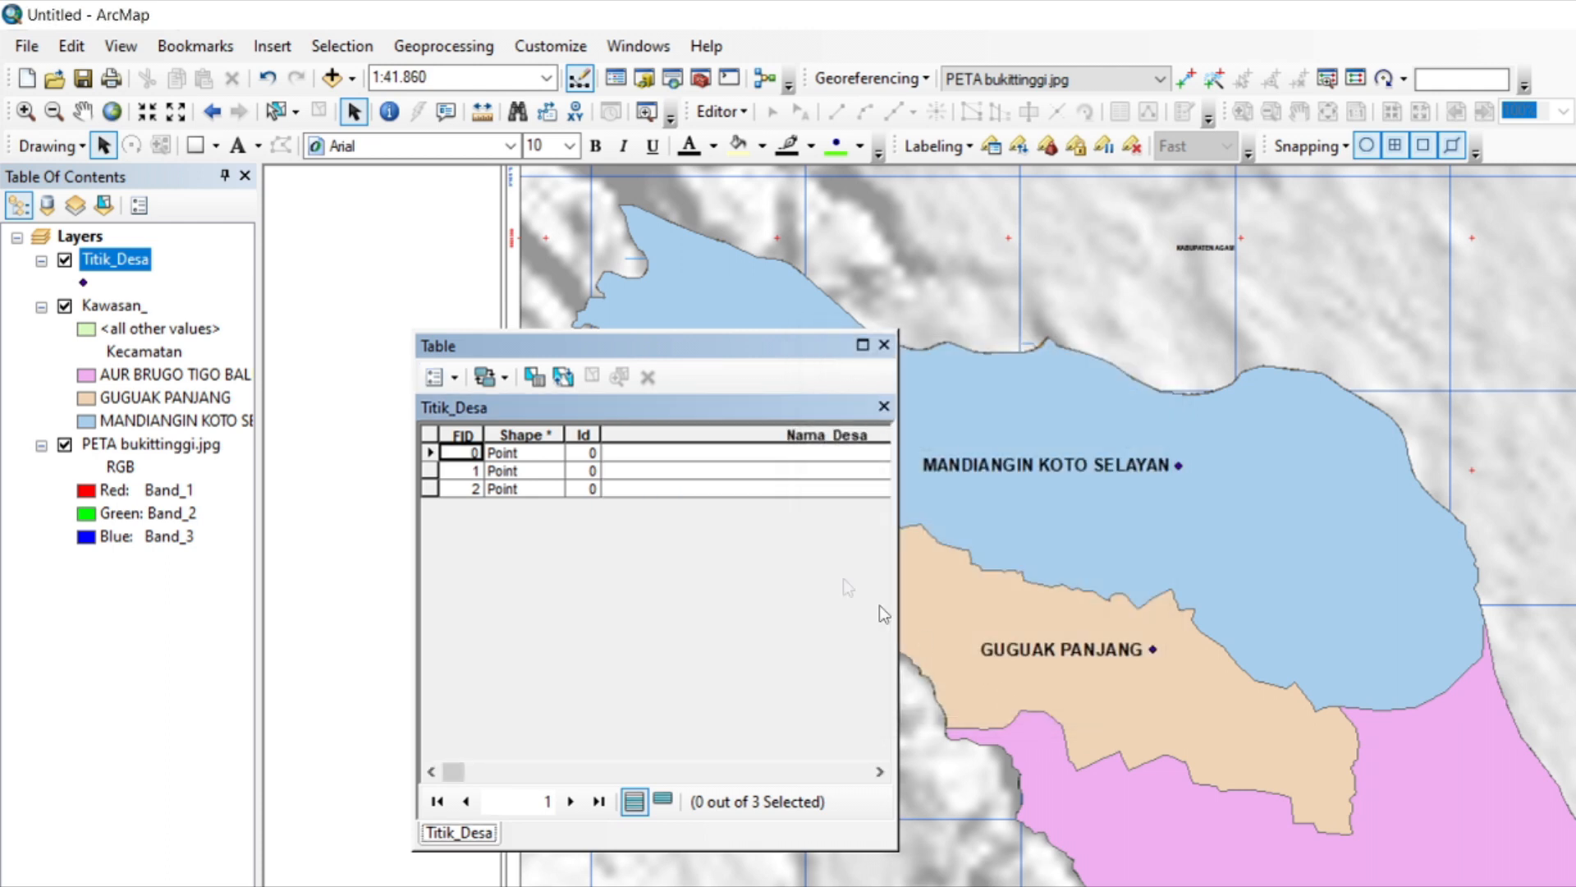
Start a new edit session on the Titik_Desa layer for filling in the Nama_Desa field.
left_click(776, 454)
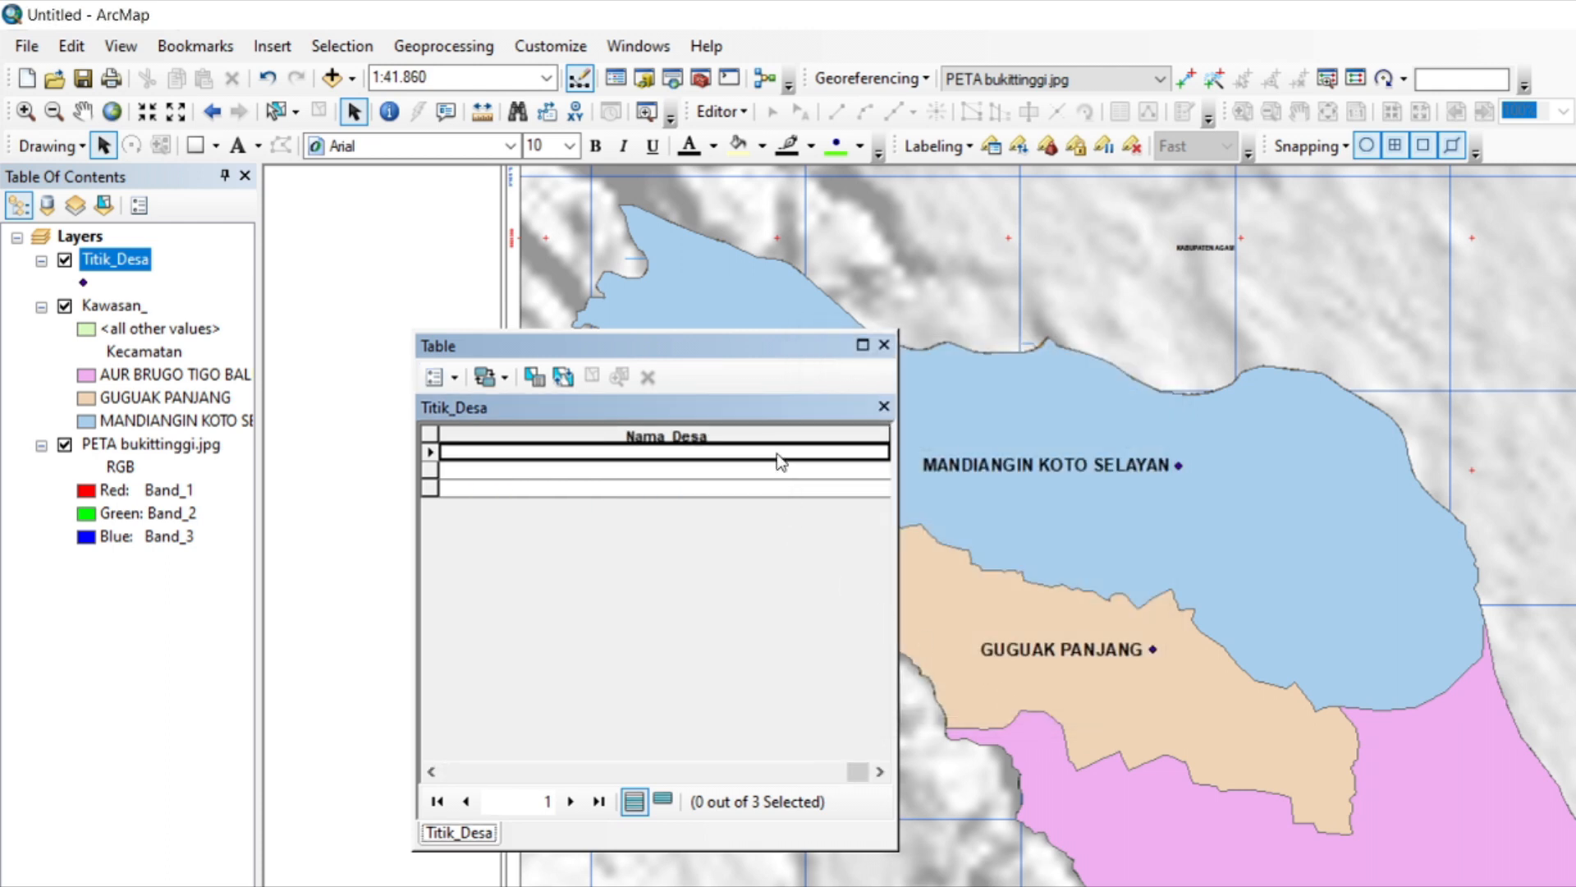
left_click(721, 110)
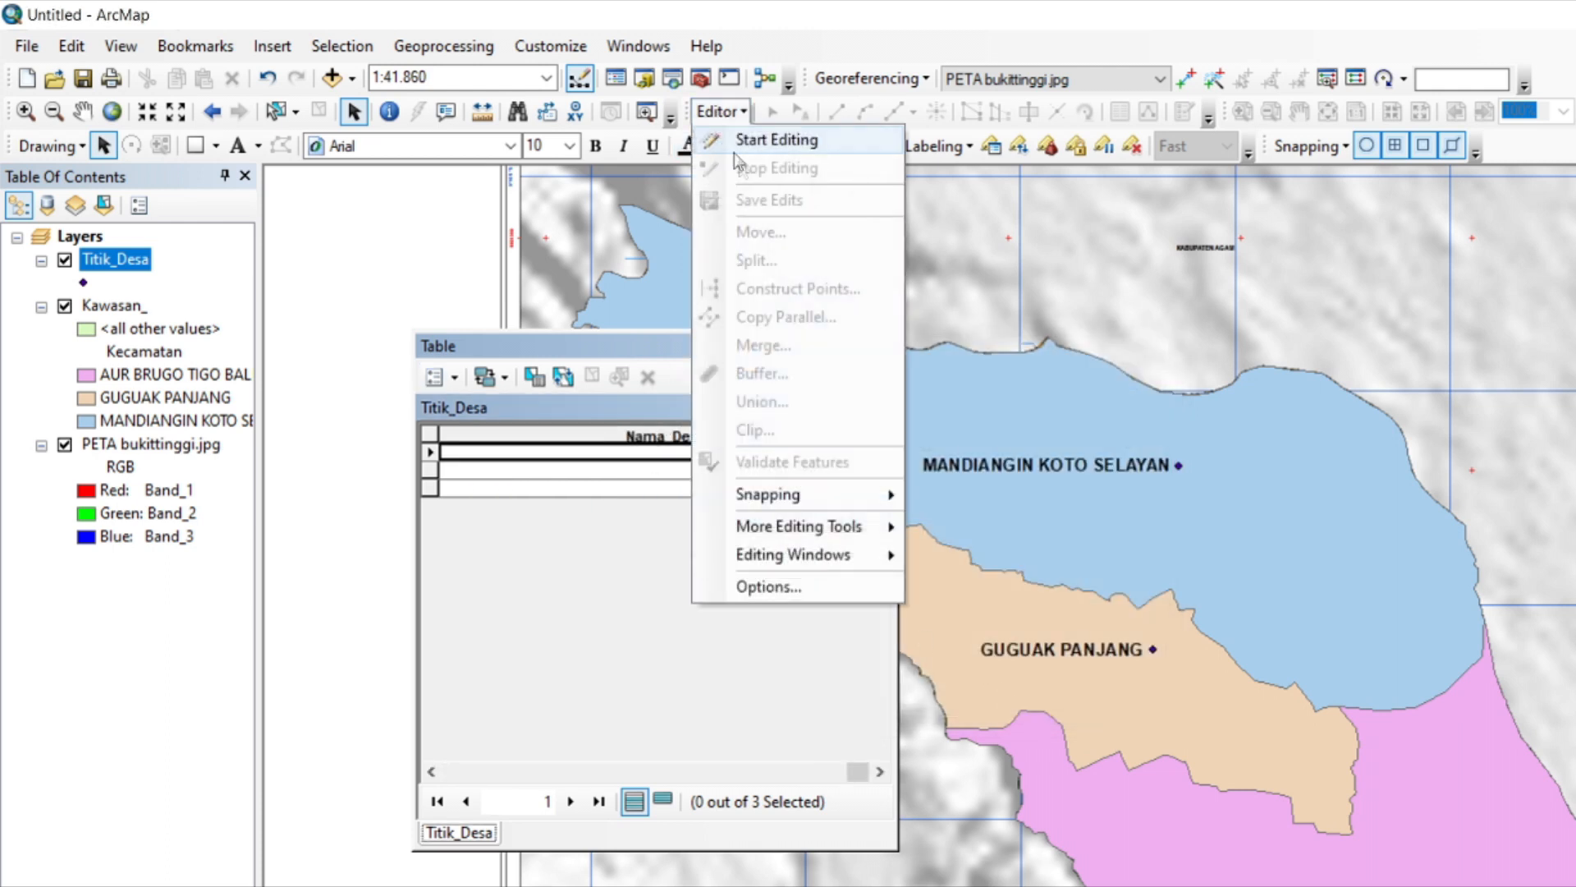
left_click(754, 136)
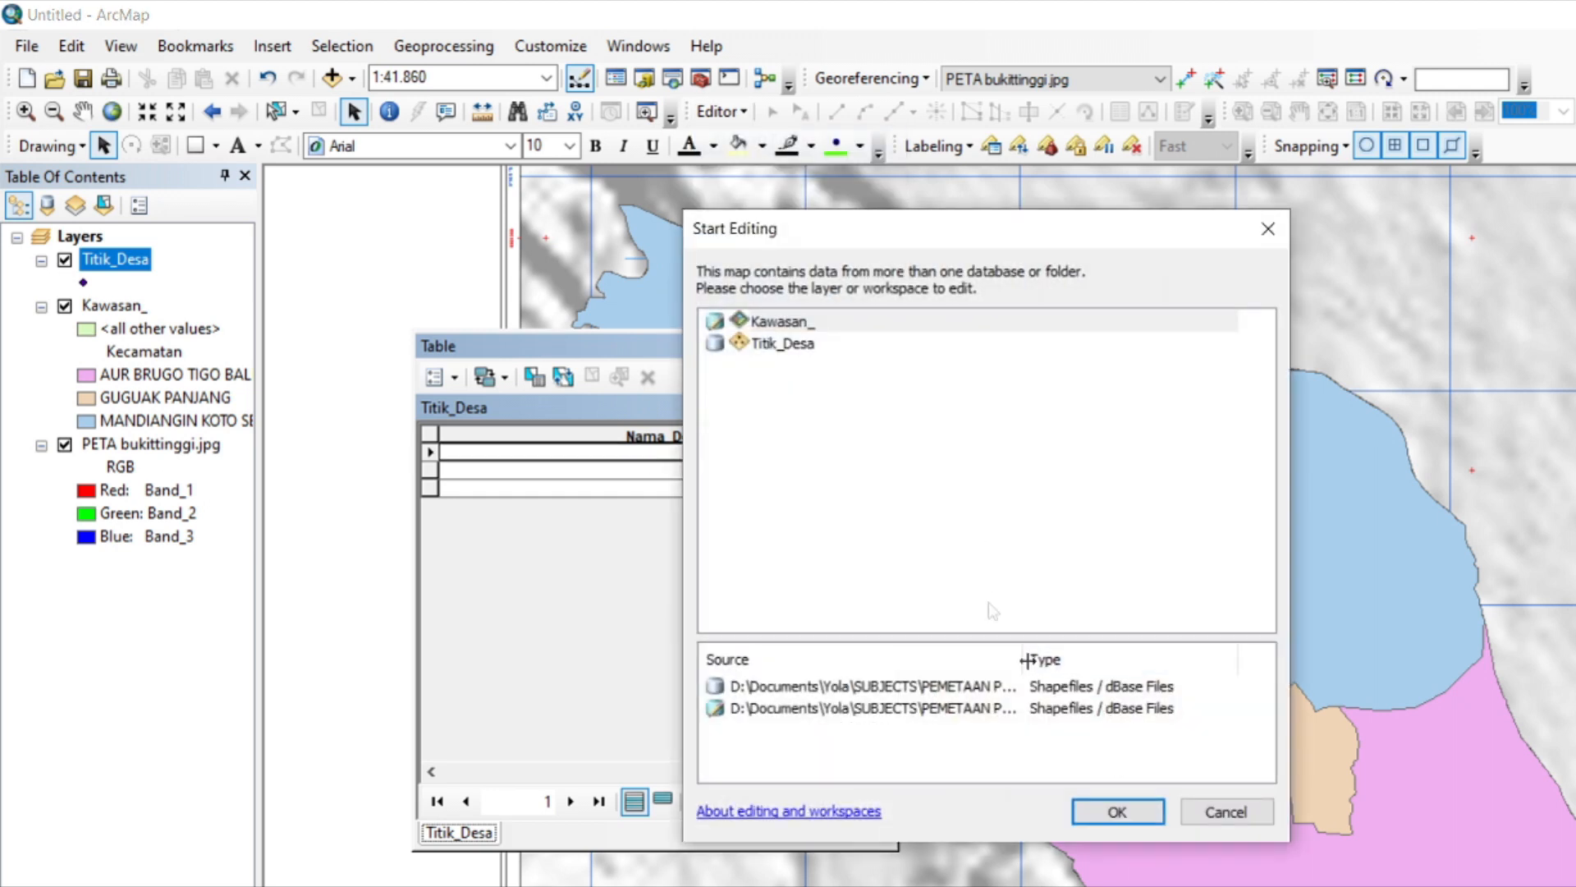
left_click(834, 343)
left_click(1117, 812)
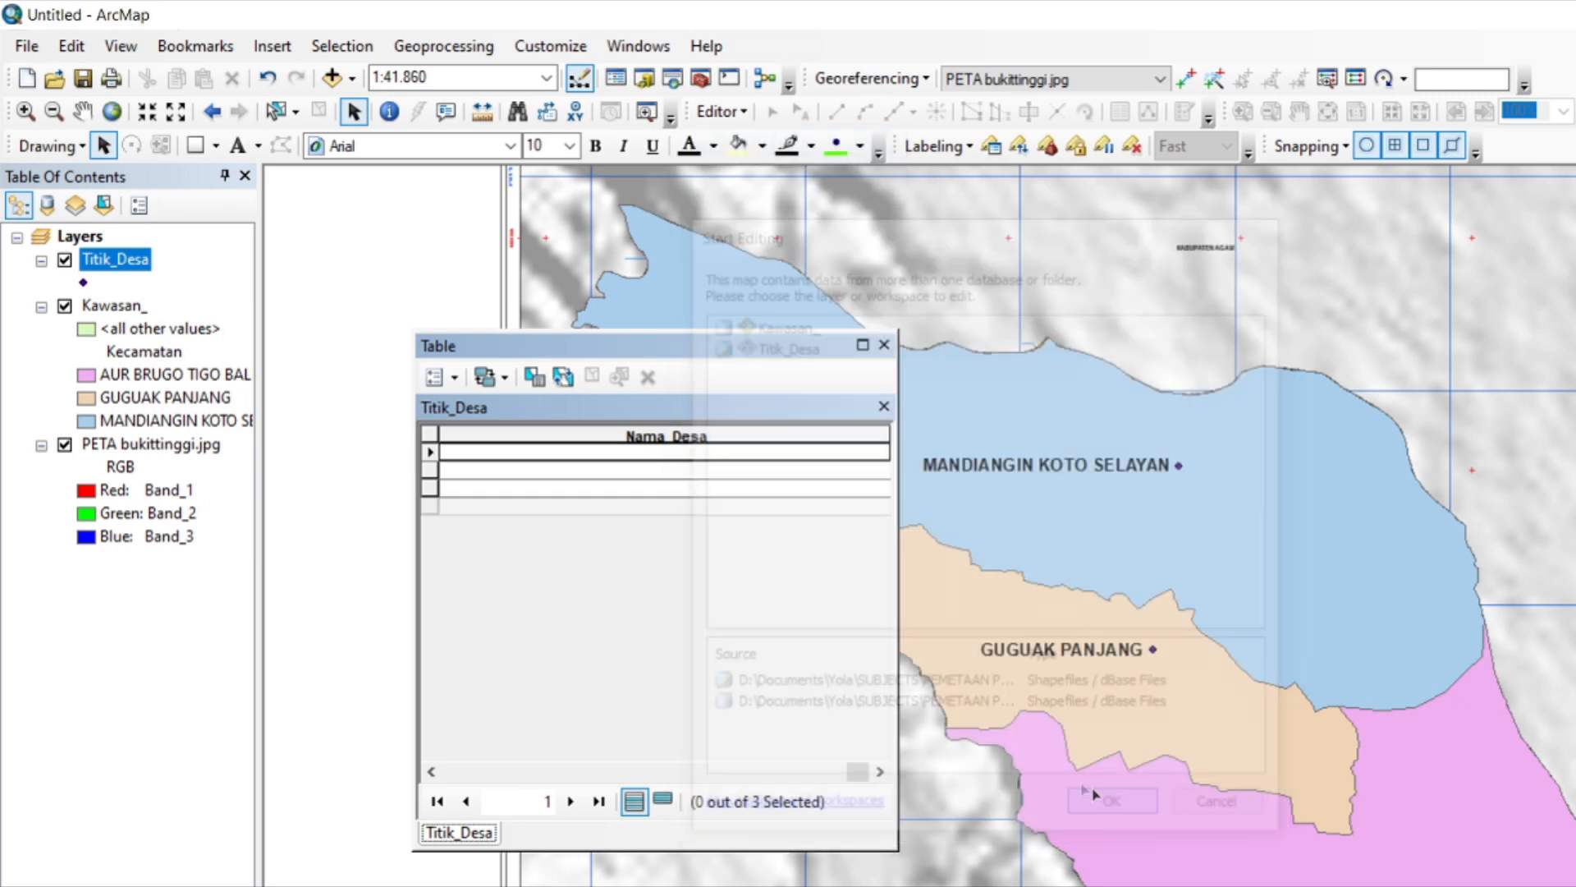
Enter Mandiangin Koto Selayan and Guguak Panjang as the Nama_Desa values of the first two point records.
left_click(632, 457)
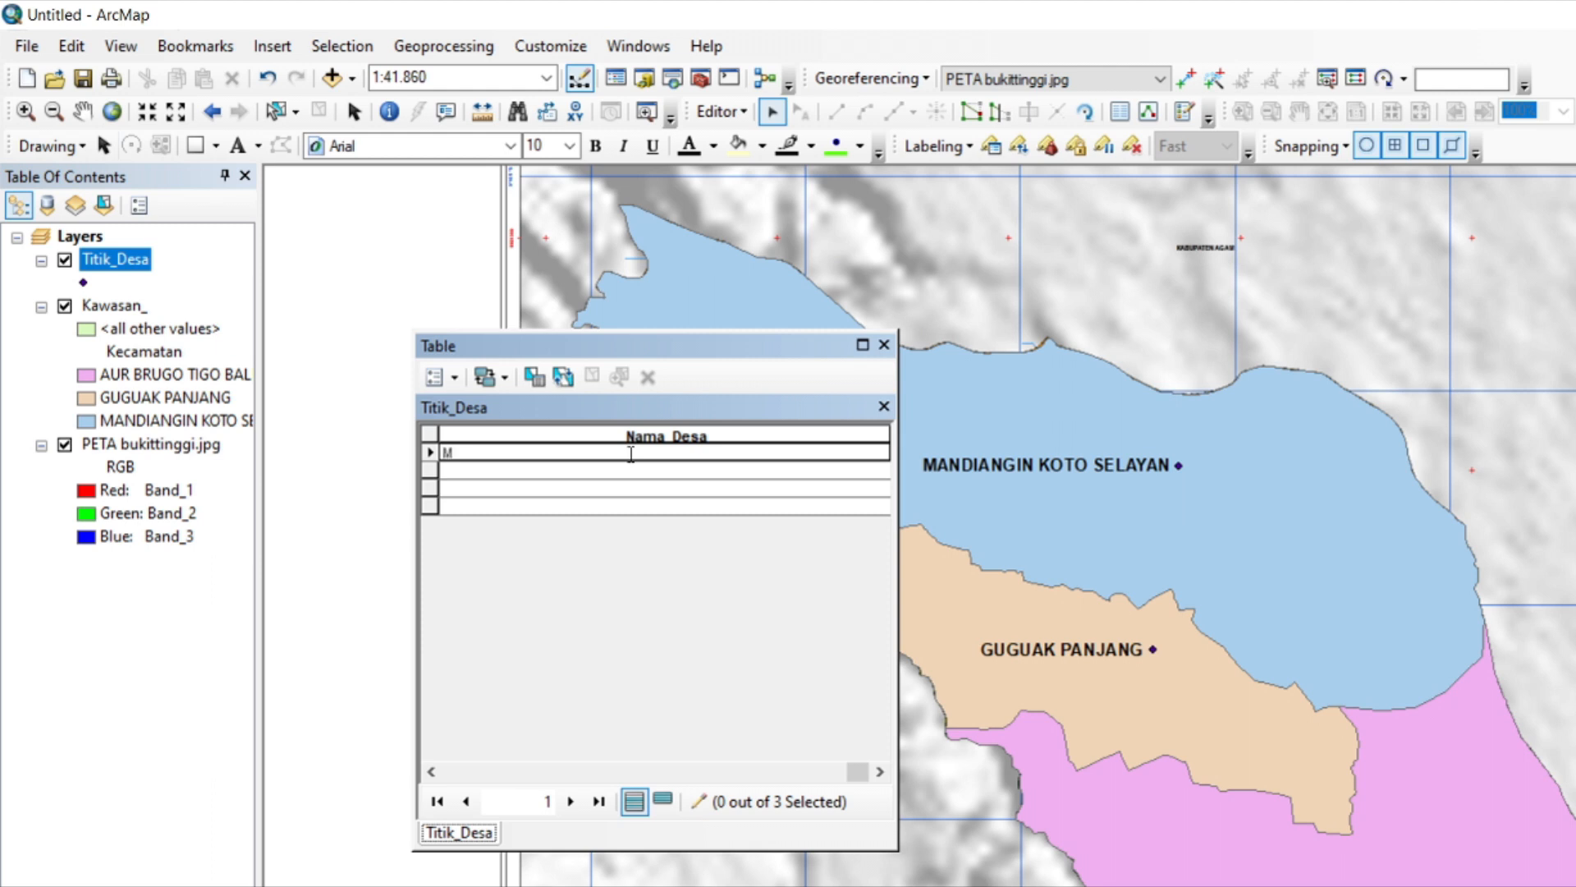
type("Mandiangin Koto Selayan")
key("Return")
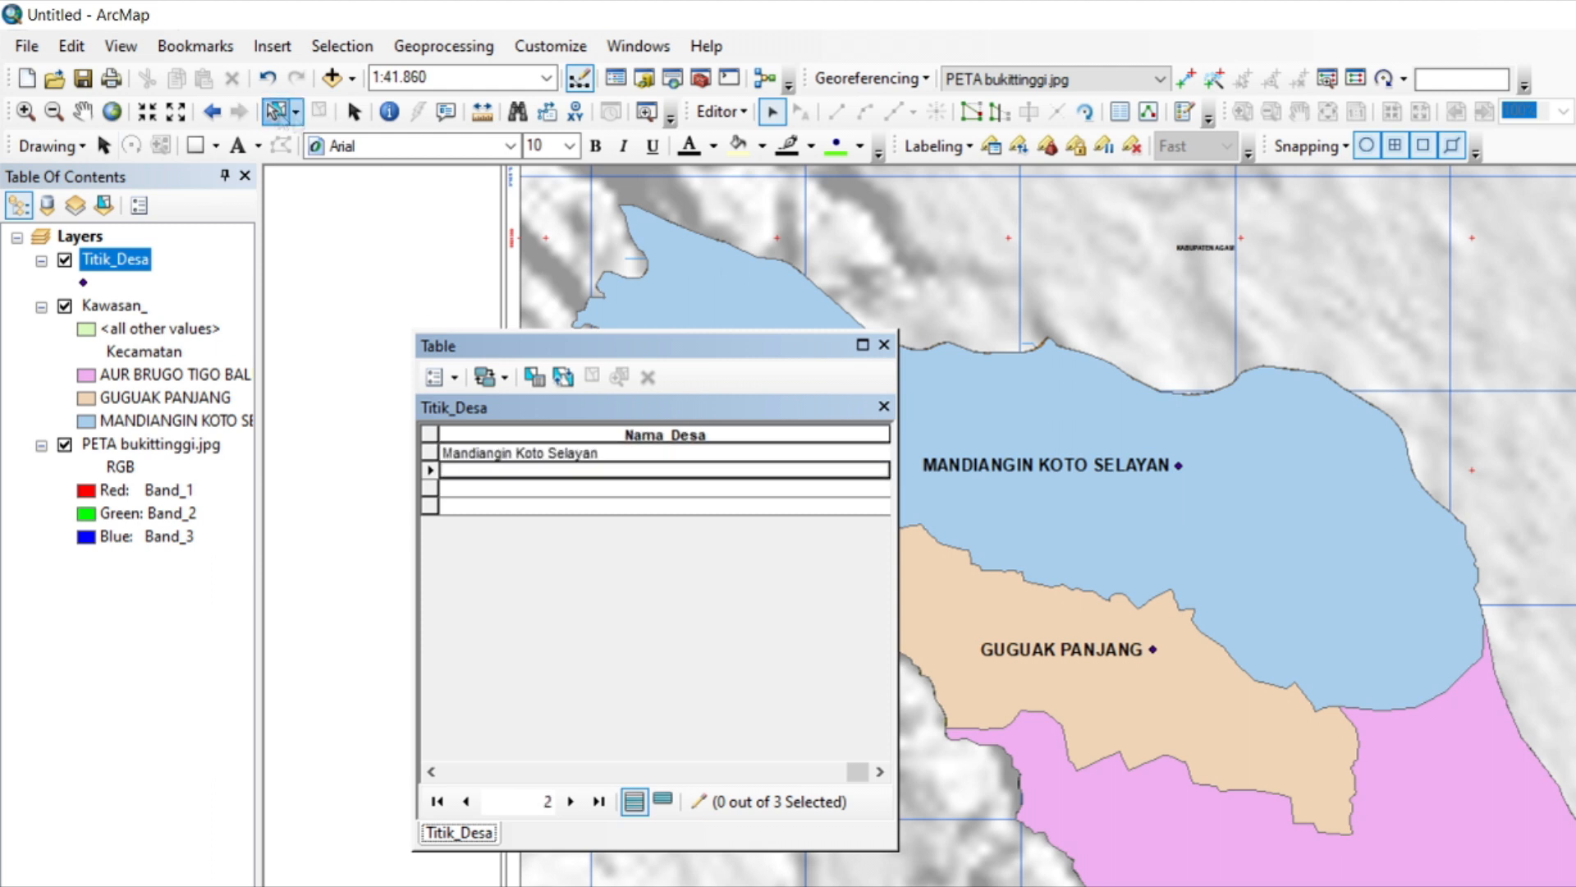
left_click(277, 113)
left_click(1002, 524)
left_click(555, 467)
type("Guguak Panjang")
key("Return")
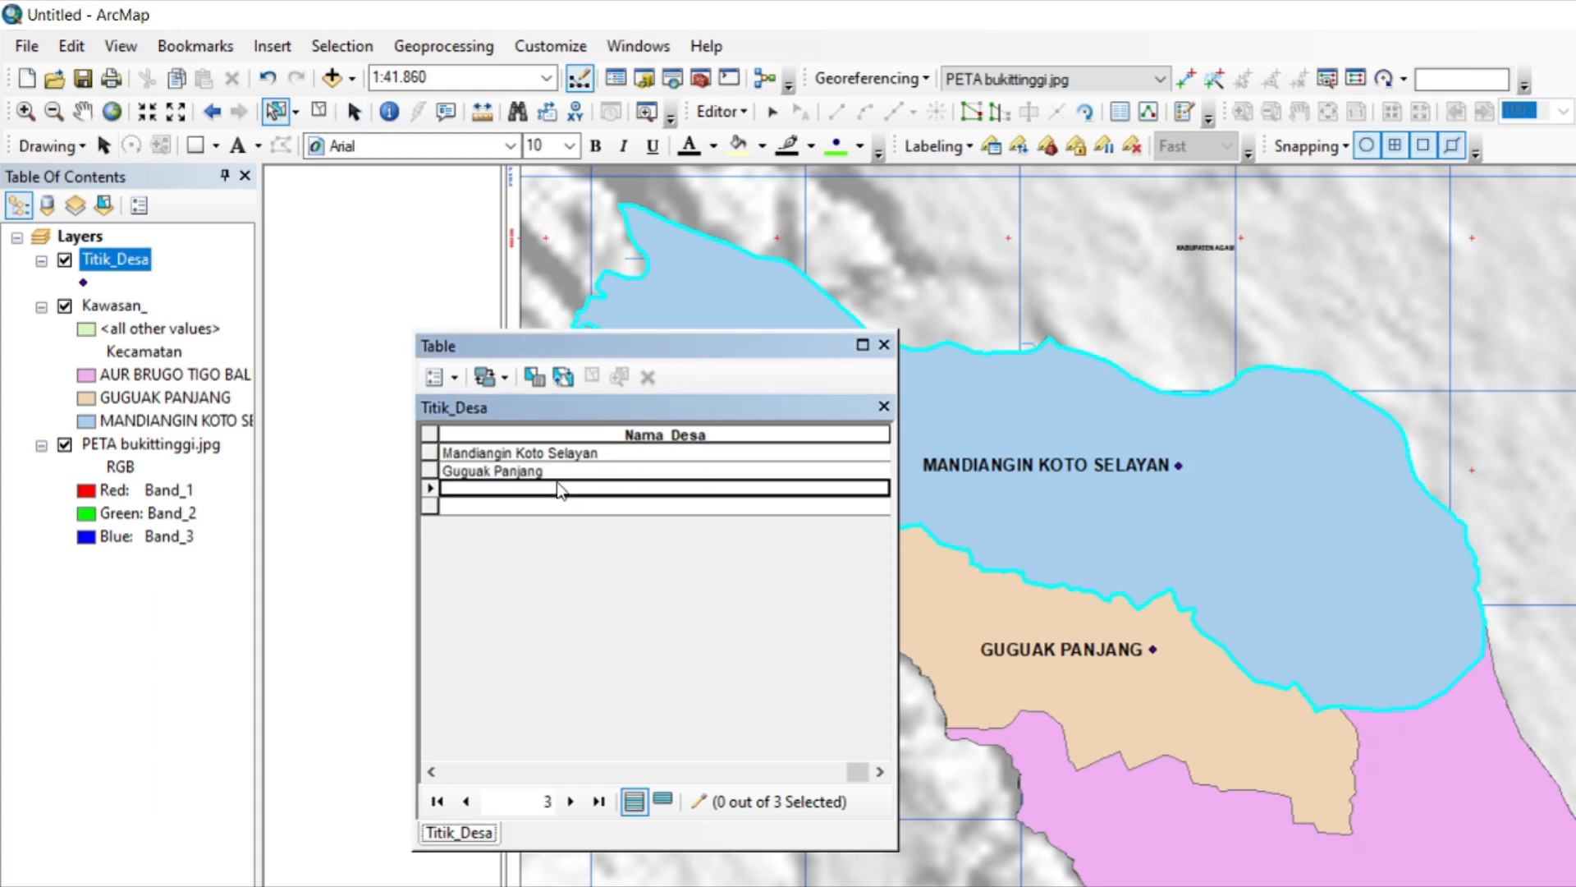
Enter Aur Brugo Tigo Baleh as the Nama_Desa value of the third point record and close the table.
type("Aur")
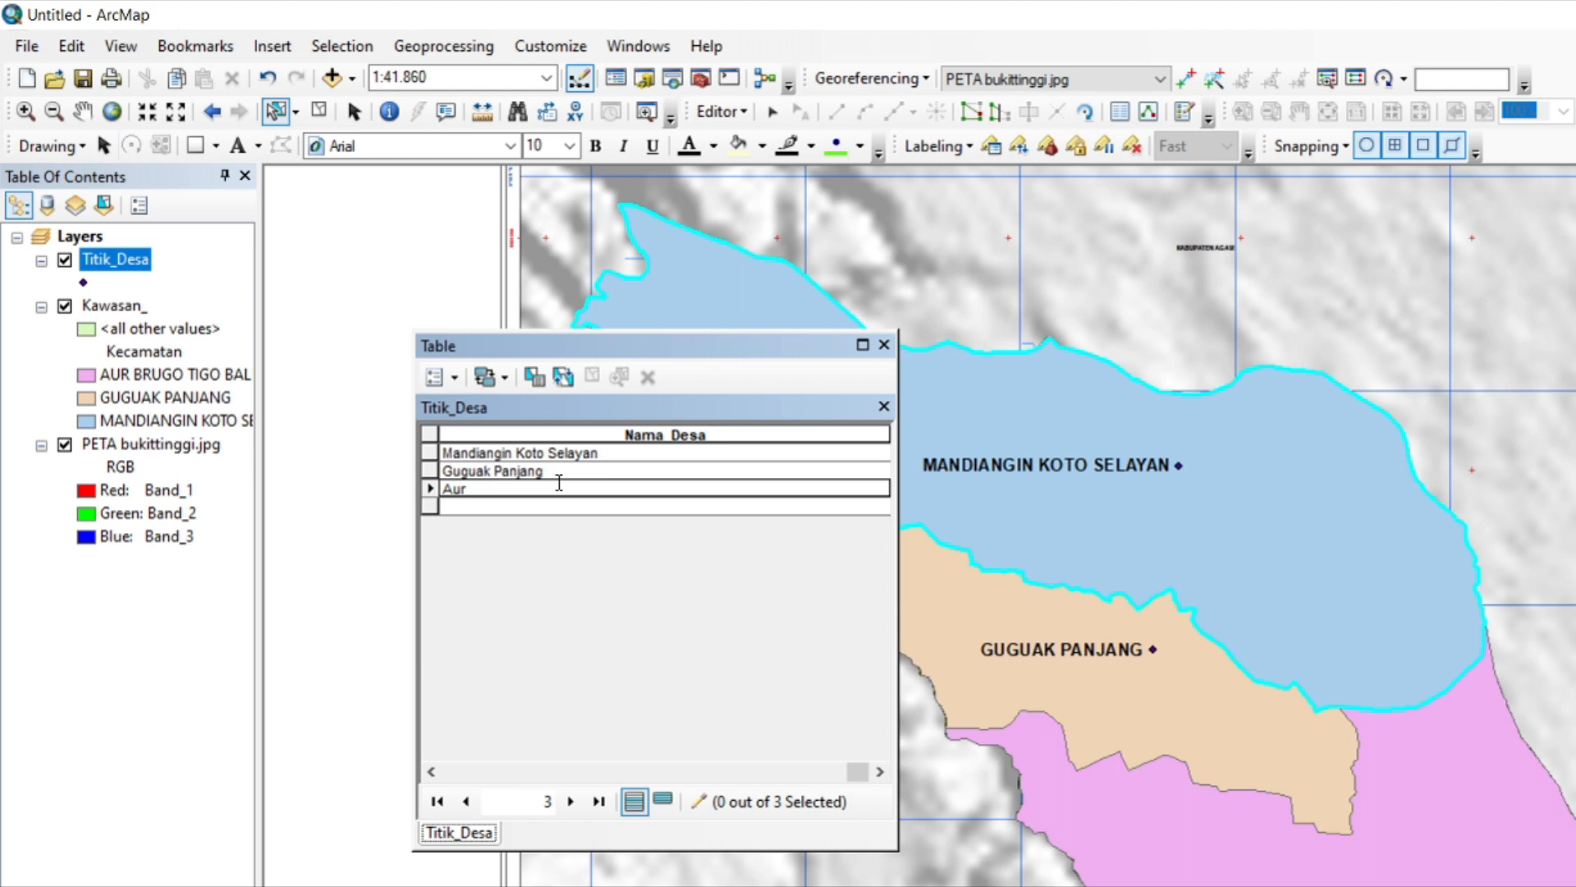
left_click(1179, 467)
left_click(1153, 650)
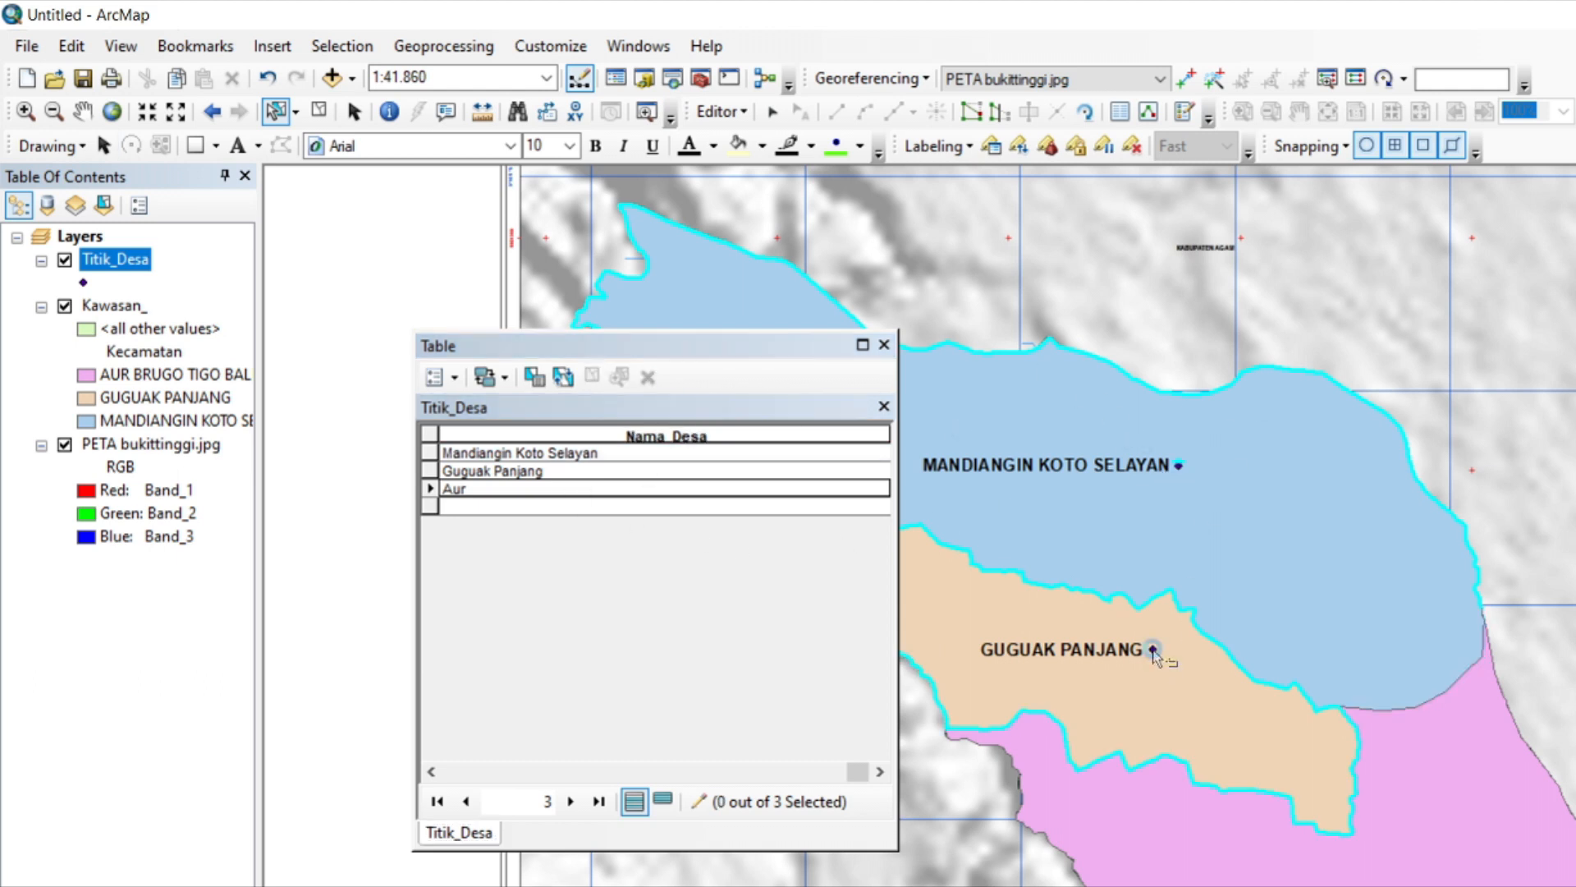
left_click(569, 489)
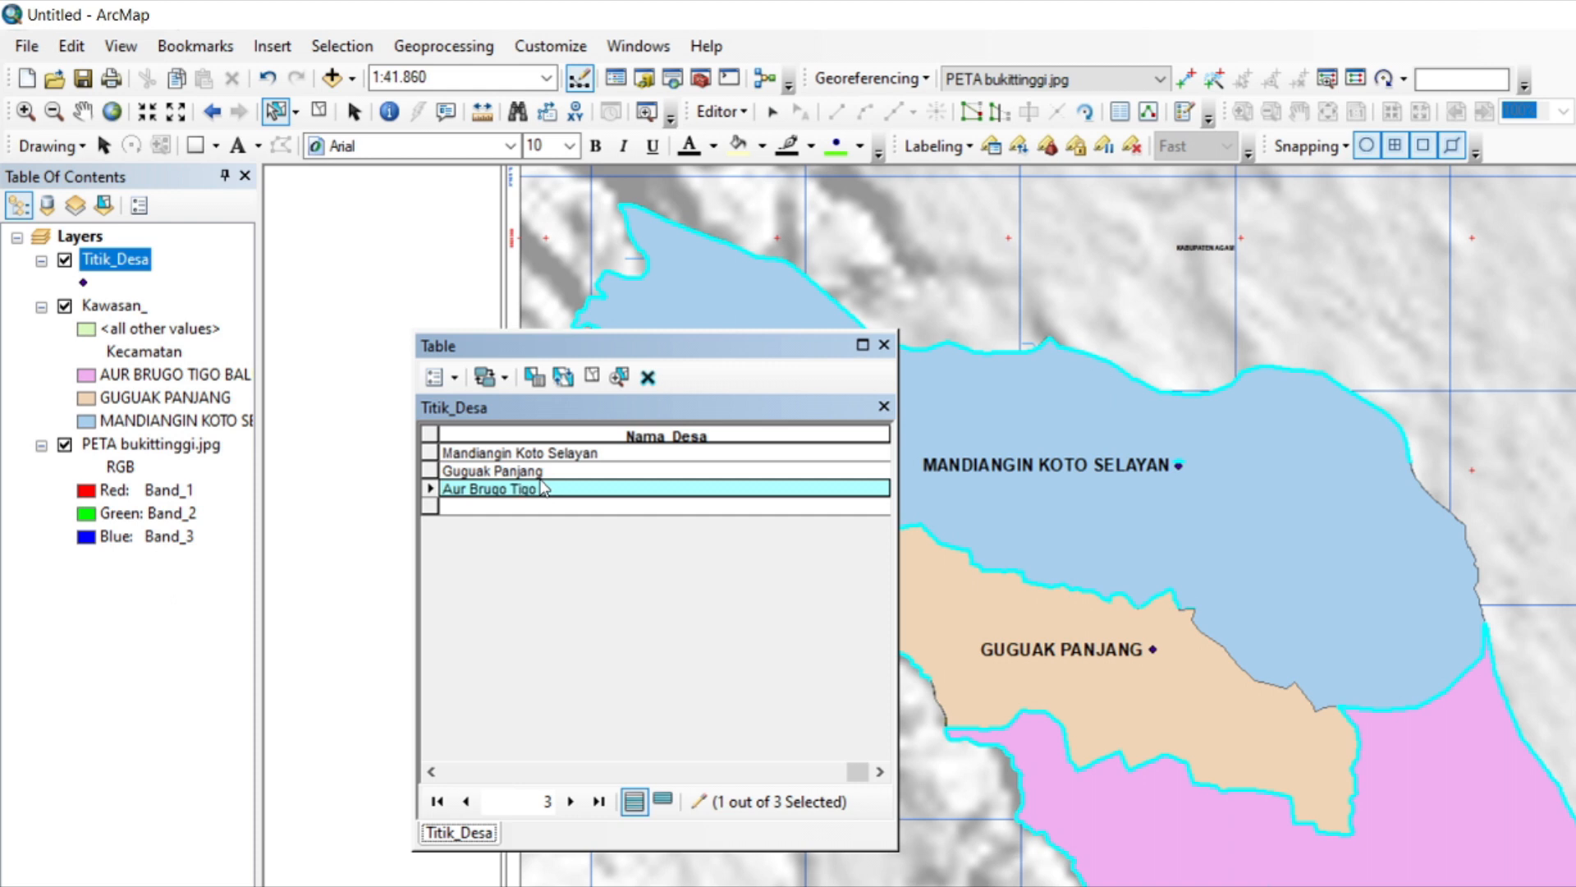
left_click(884, 345)
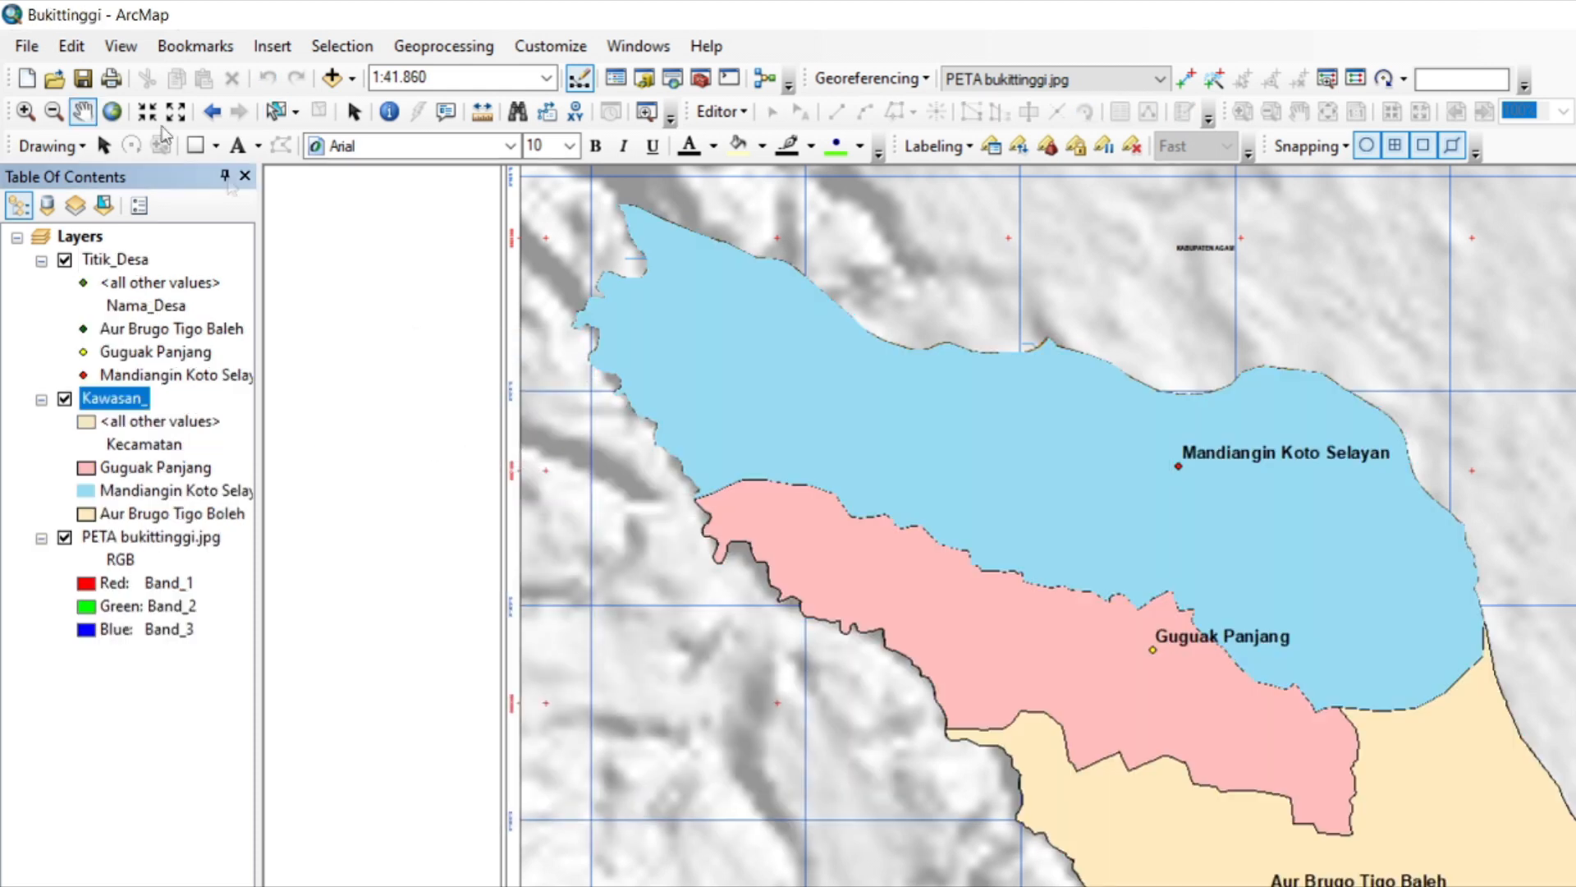
Confirm the page setup with Microsoft Print to PDF, Letter paper and portrait orientation.
left_click(27, 46)
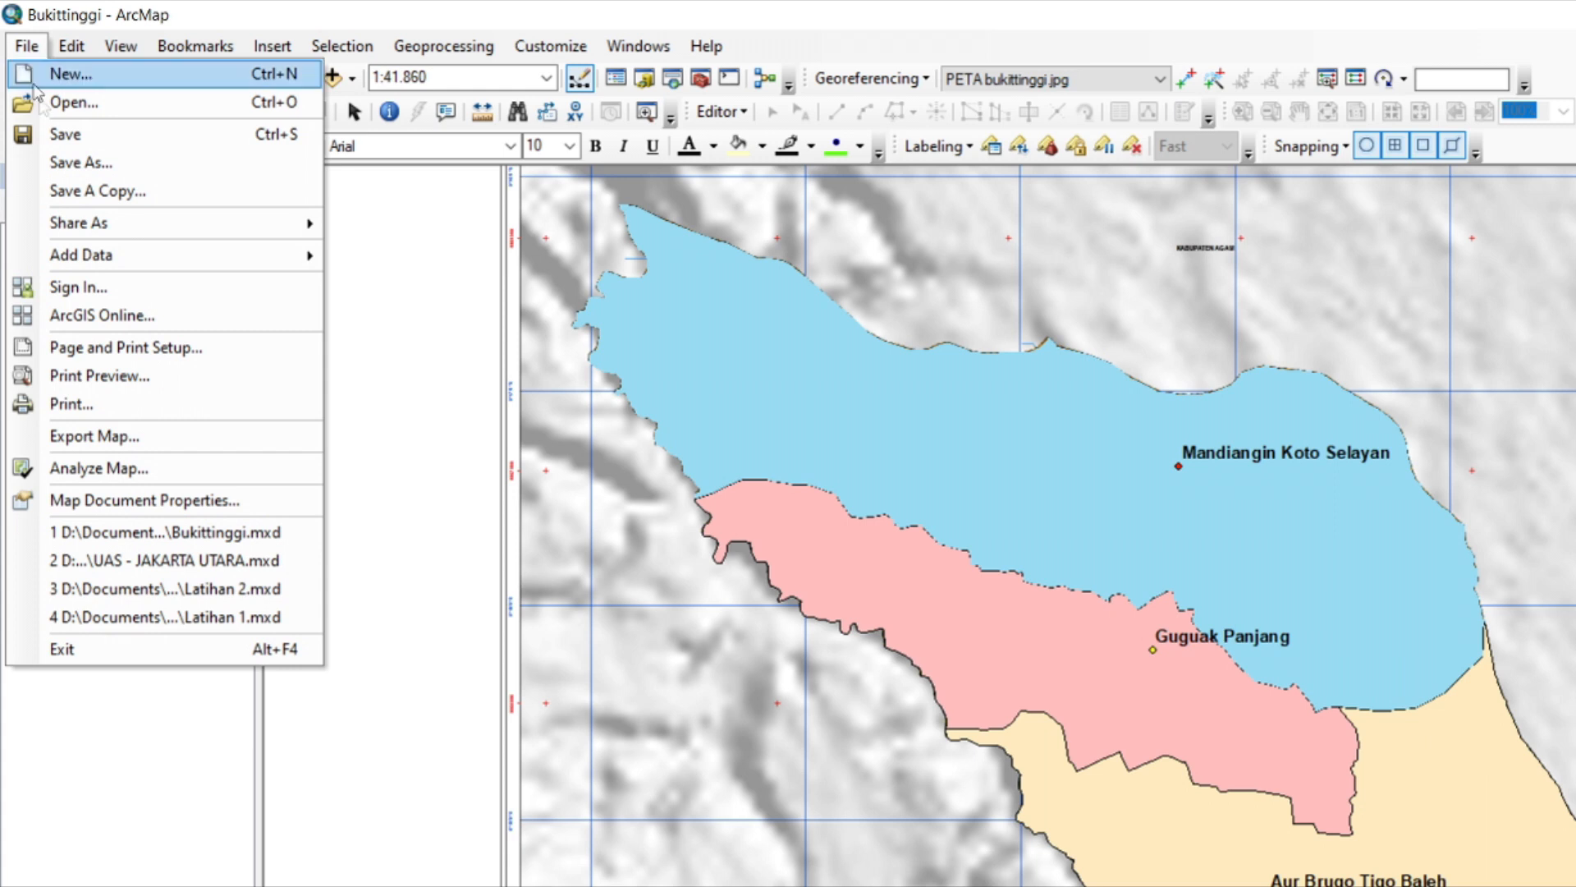
left_click(121, 356)
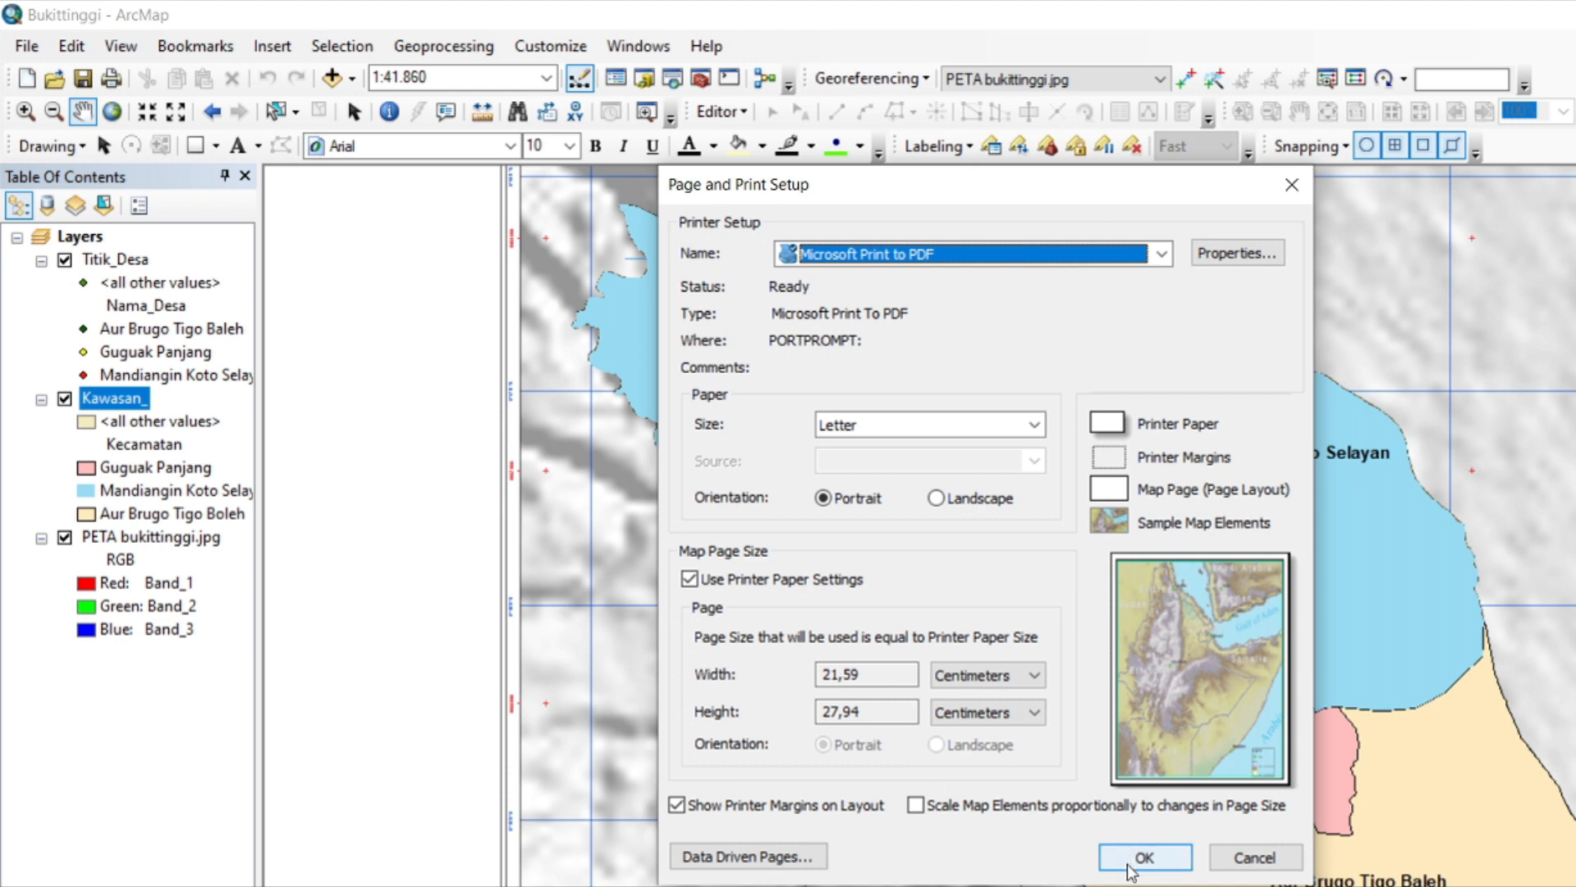
left_click(1131, 870)
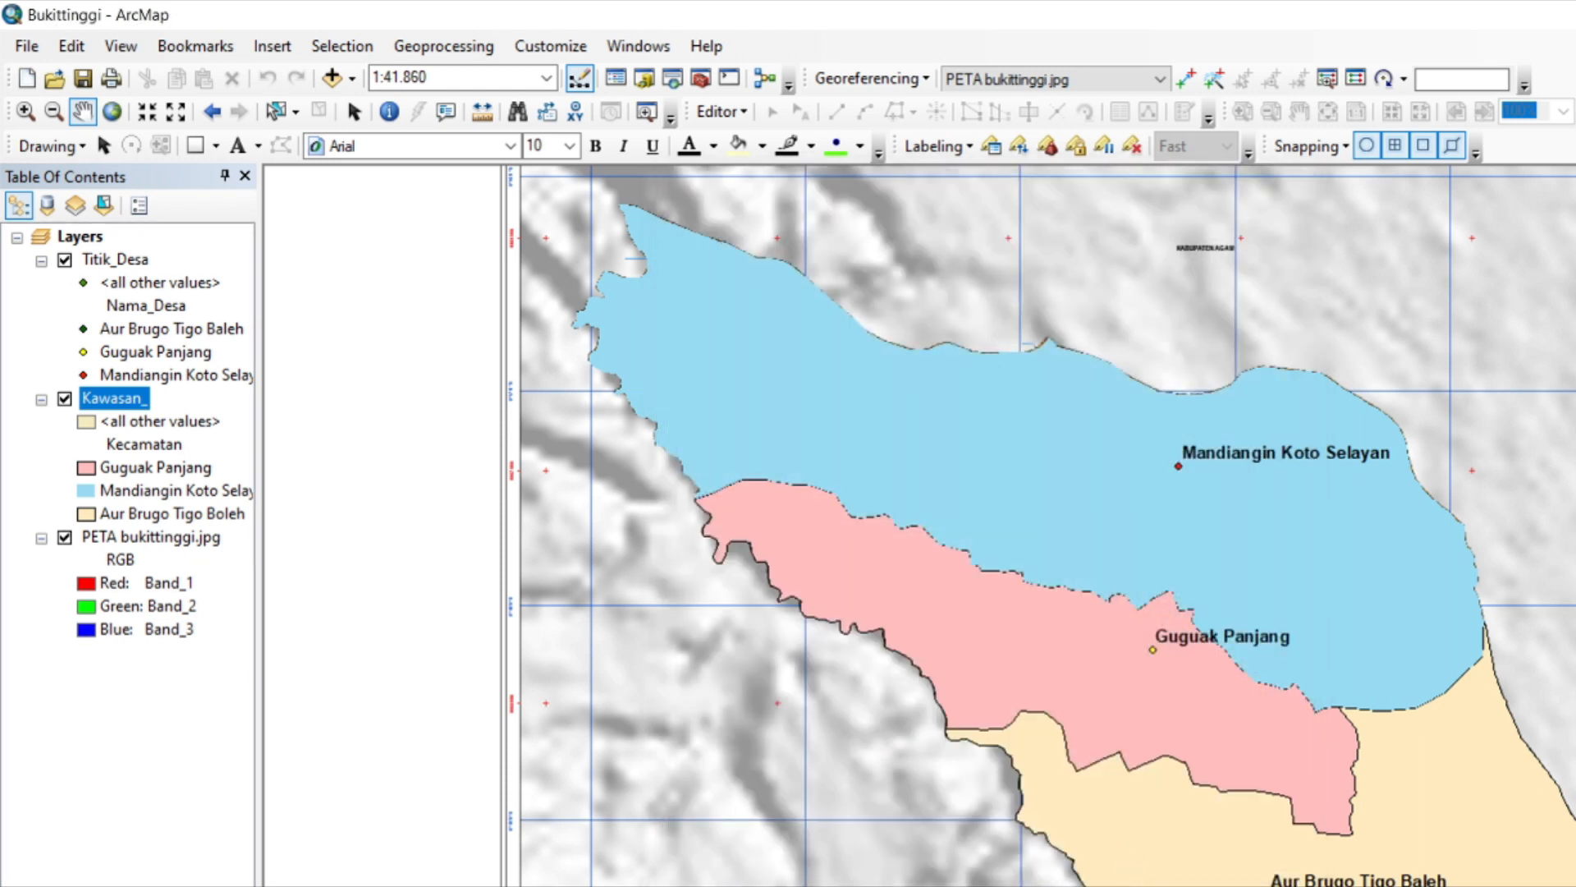
Switch to the page layout view and hide the PETA bukittinggi.jpg layer.
left_click(298, 885)
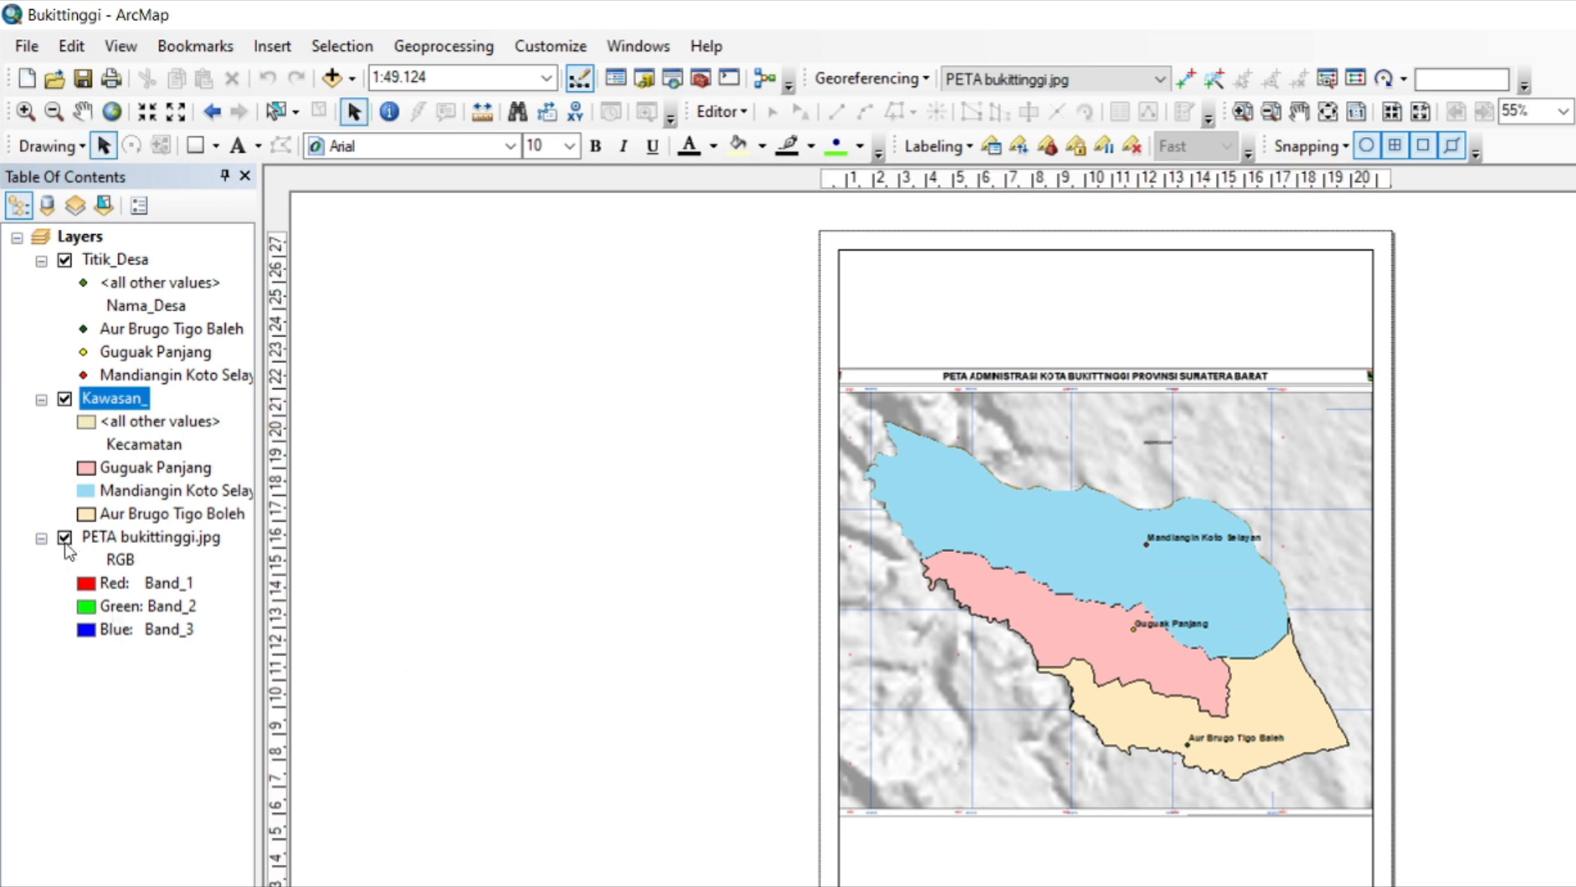
left_click(65, 540)
Shorten the map's data frame, position it in the upper part of the page, and set the map scale to 1:45.000.
left_click(1367, 245)
left_click_drag(1370, 246, 1372, 403)
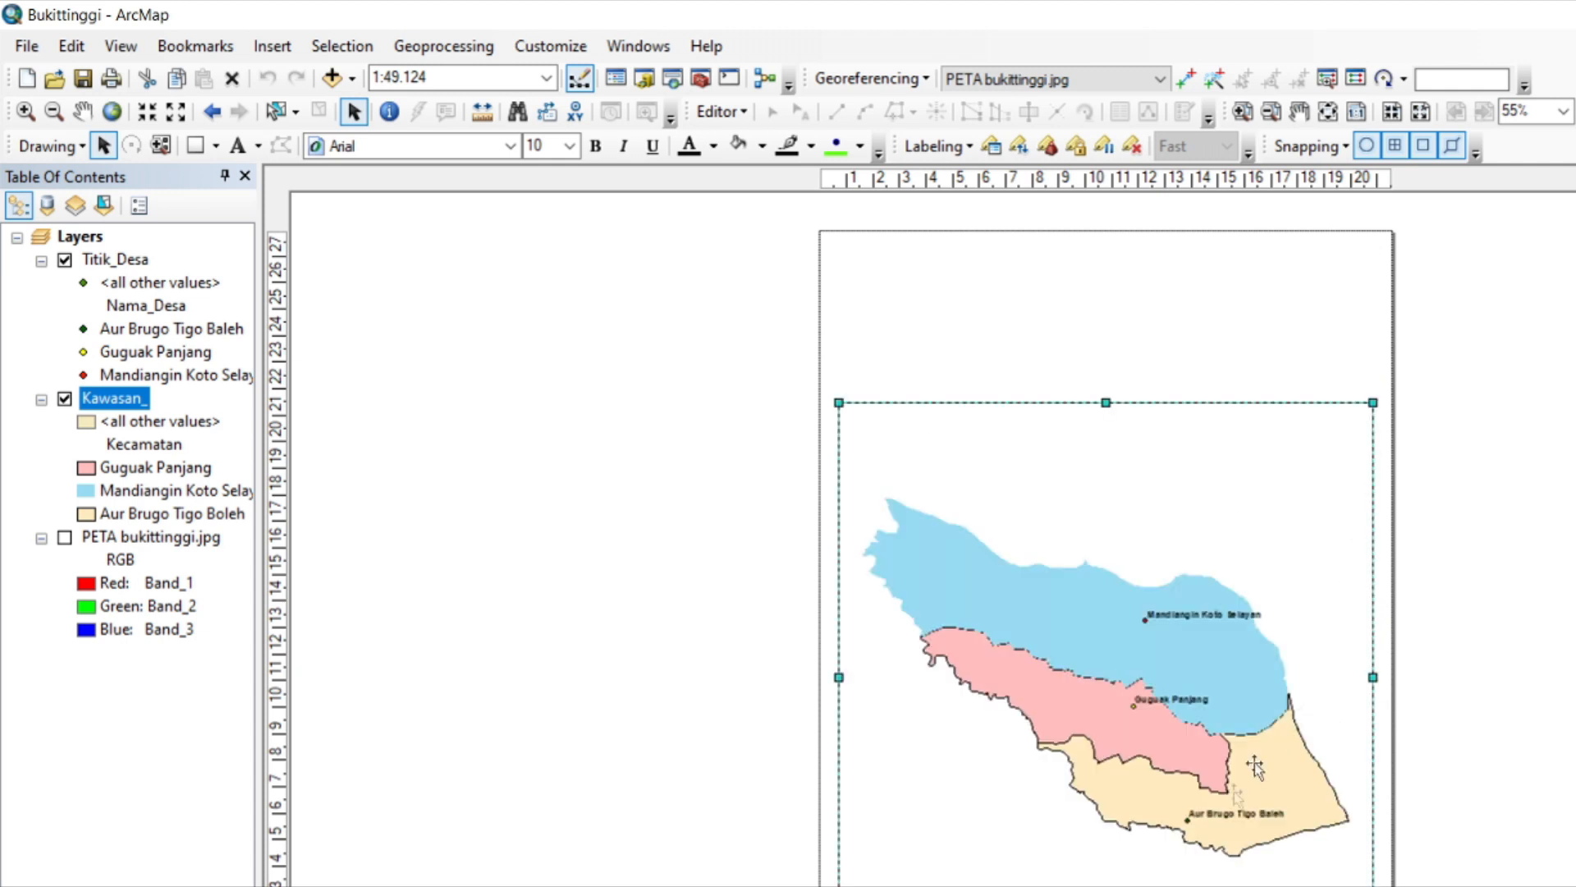
left_click_drag(1112, 875, 1112, 872)
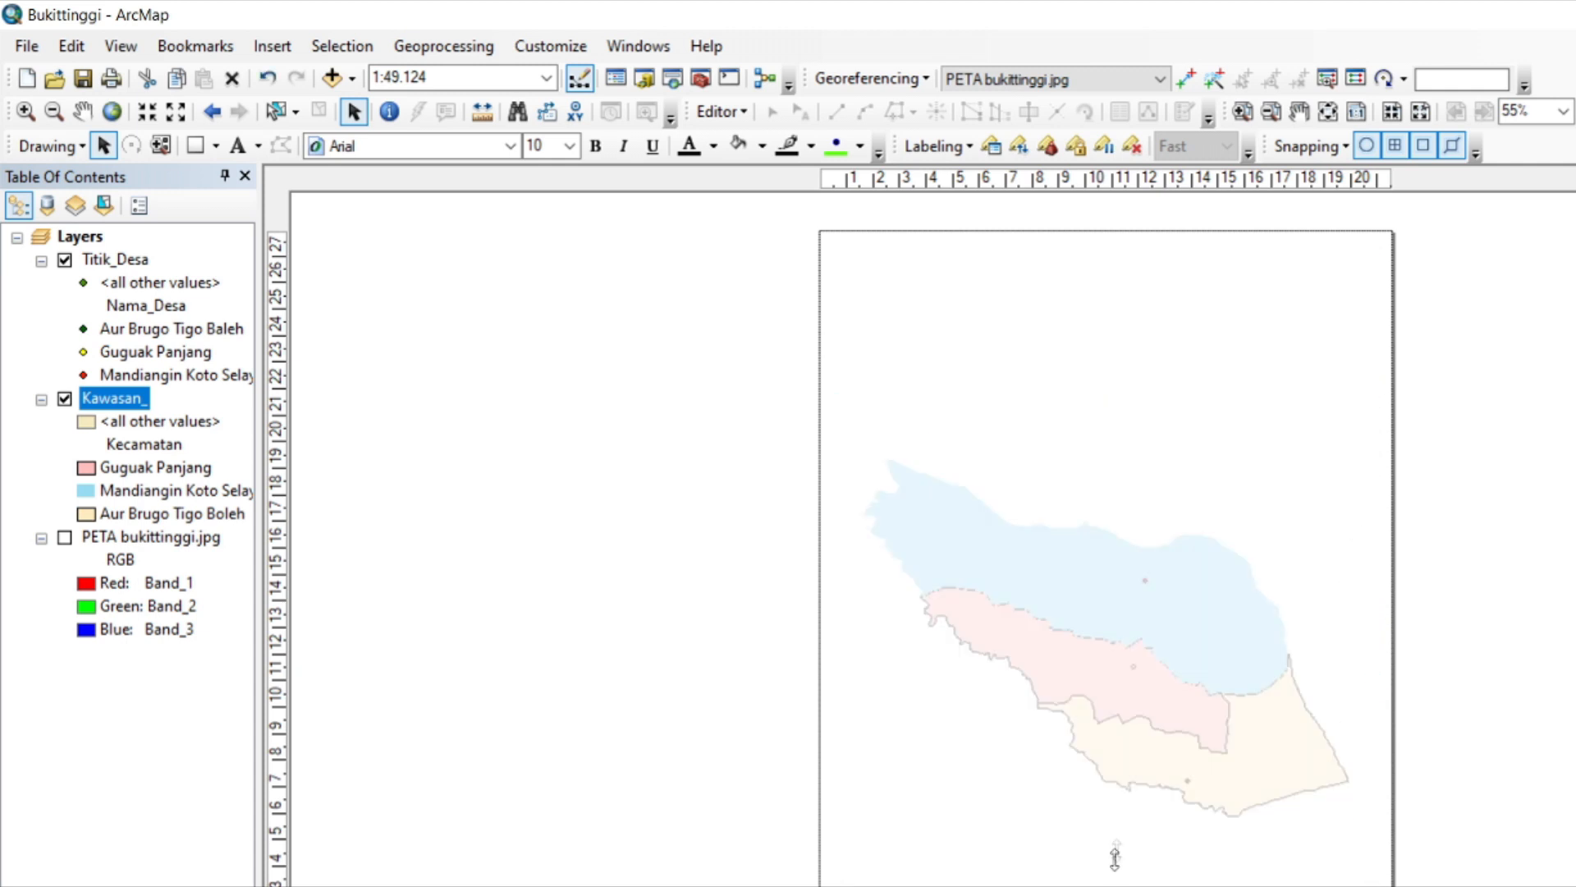
left_click_drag(1146, 648, 1145, 489)
left_click_drag(1102, 718, 1103, 690)
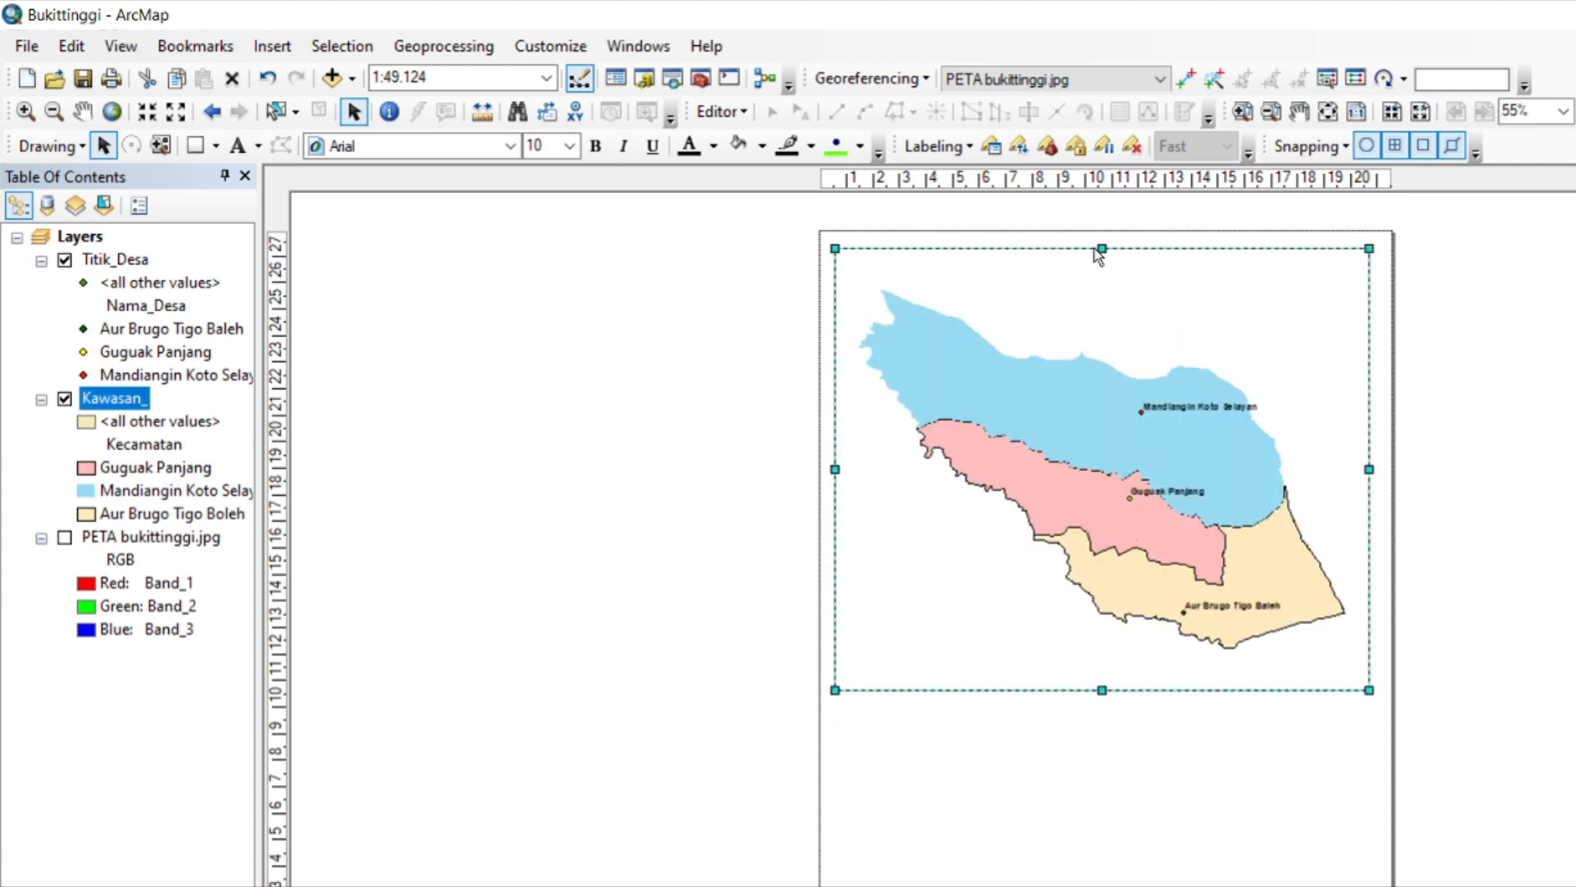
left_click_drag(1101, 249, 1104, 278)
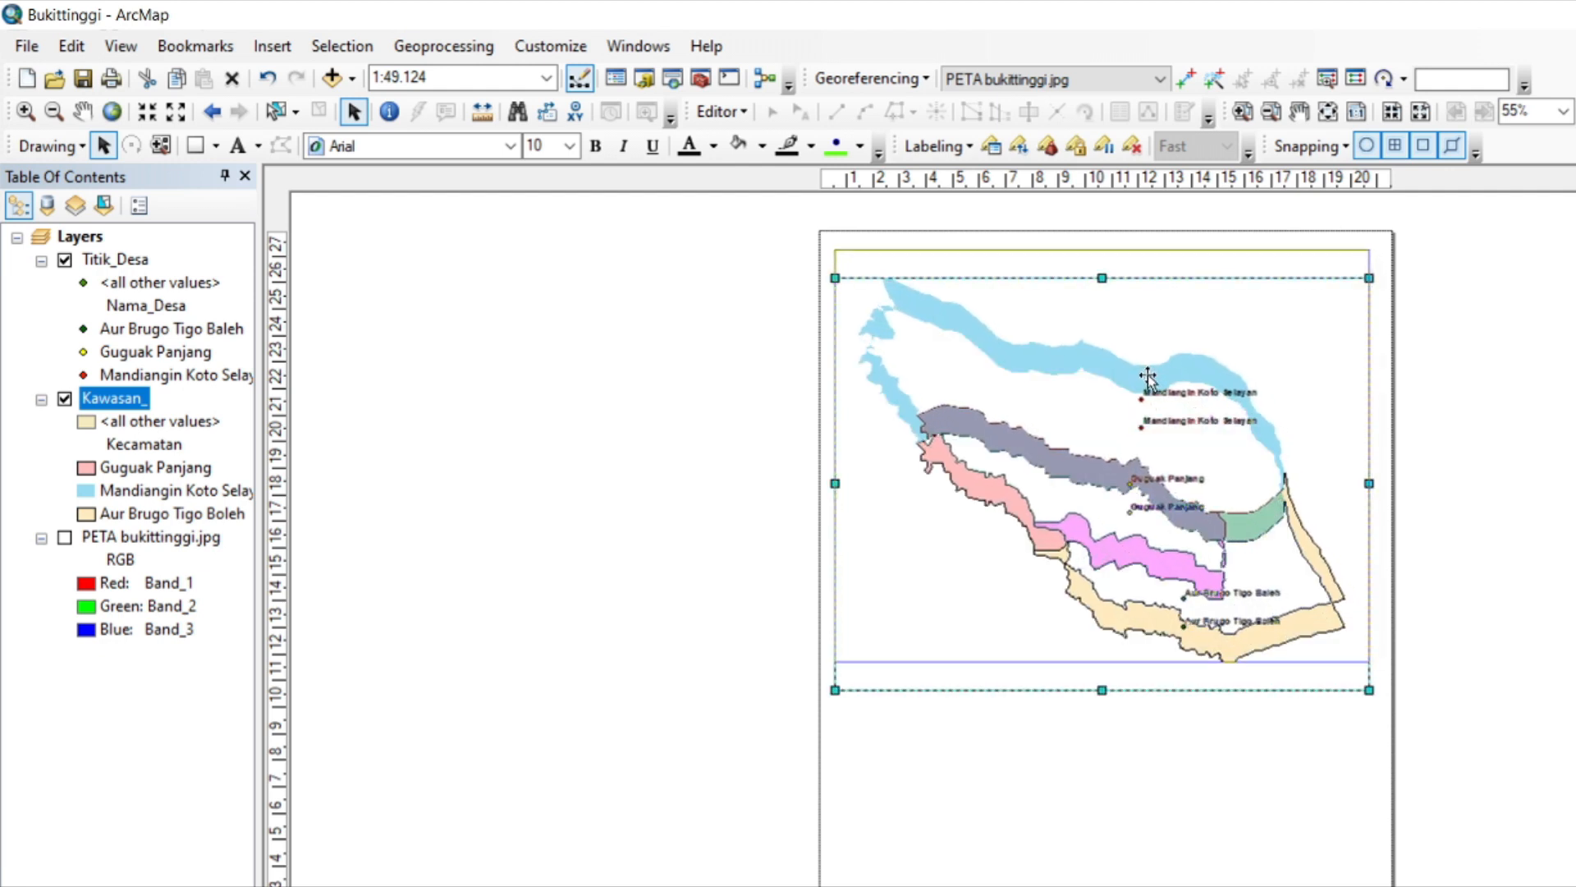
left_click_drag(1148, 373, 1152, 373)
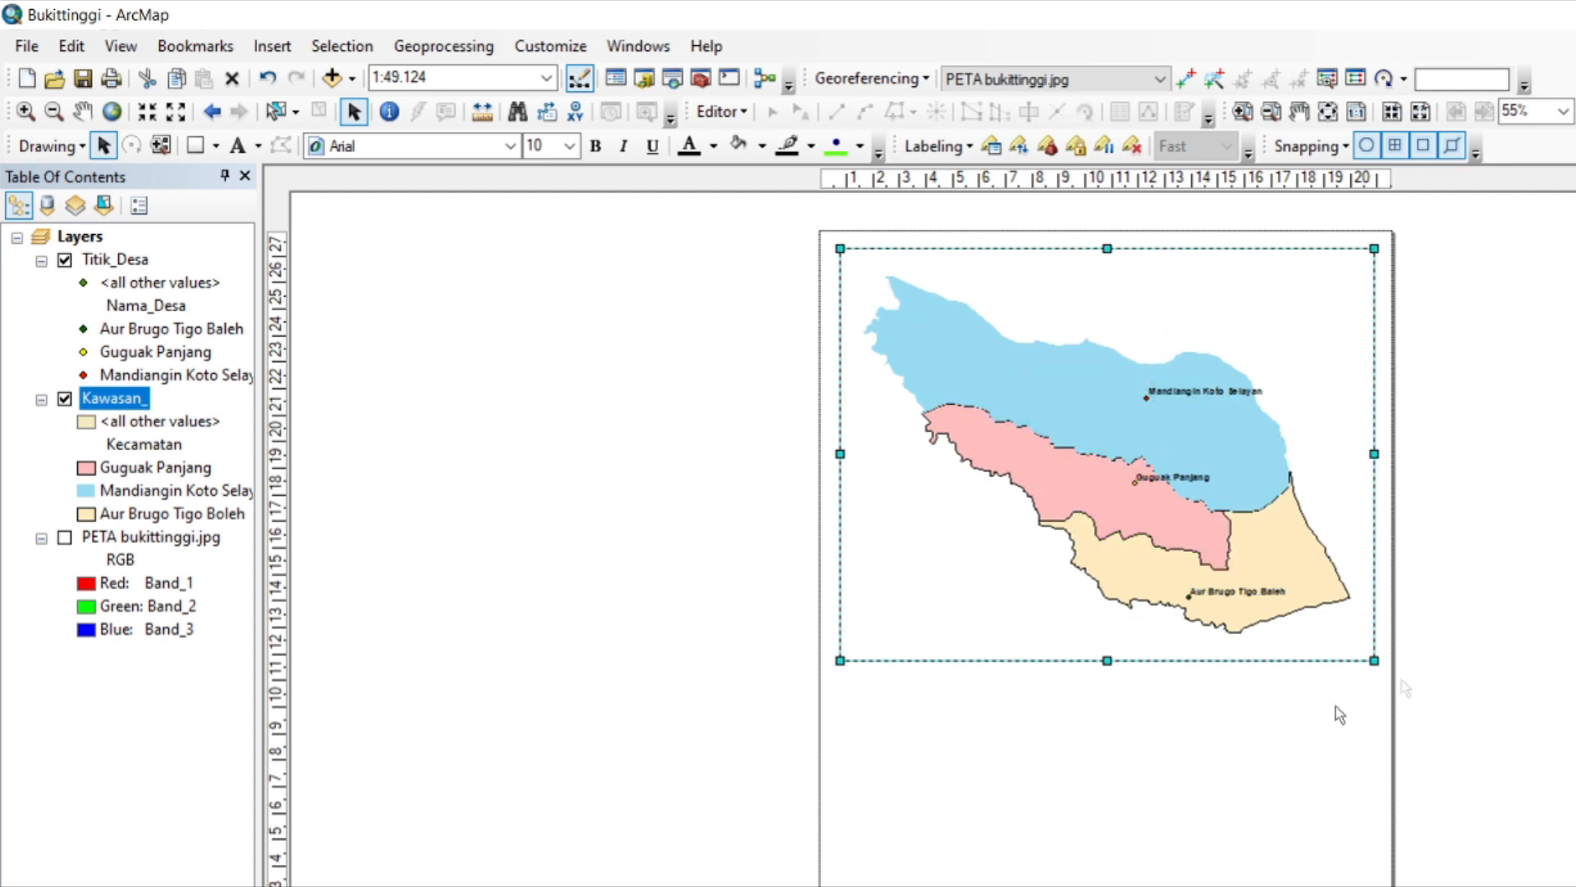
left_click(548, 78)
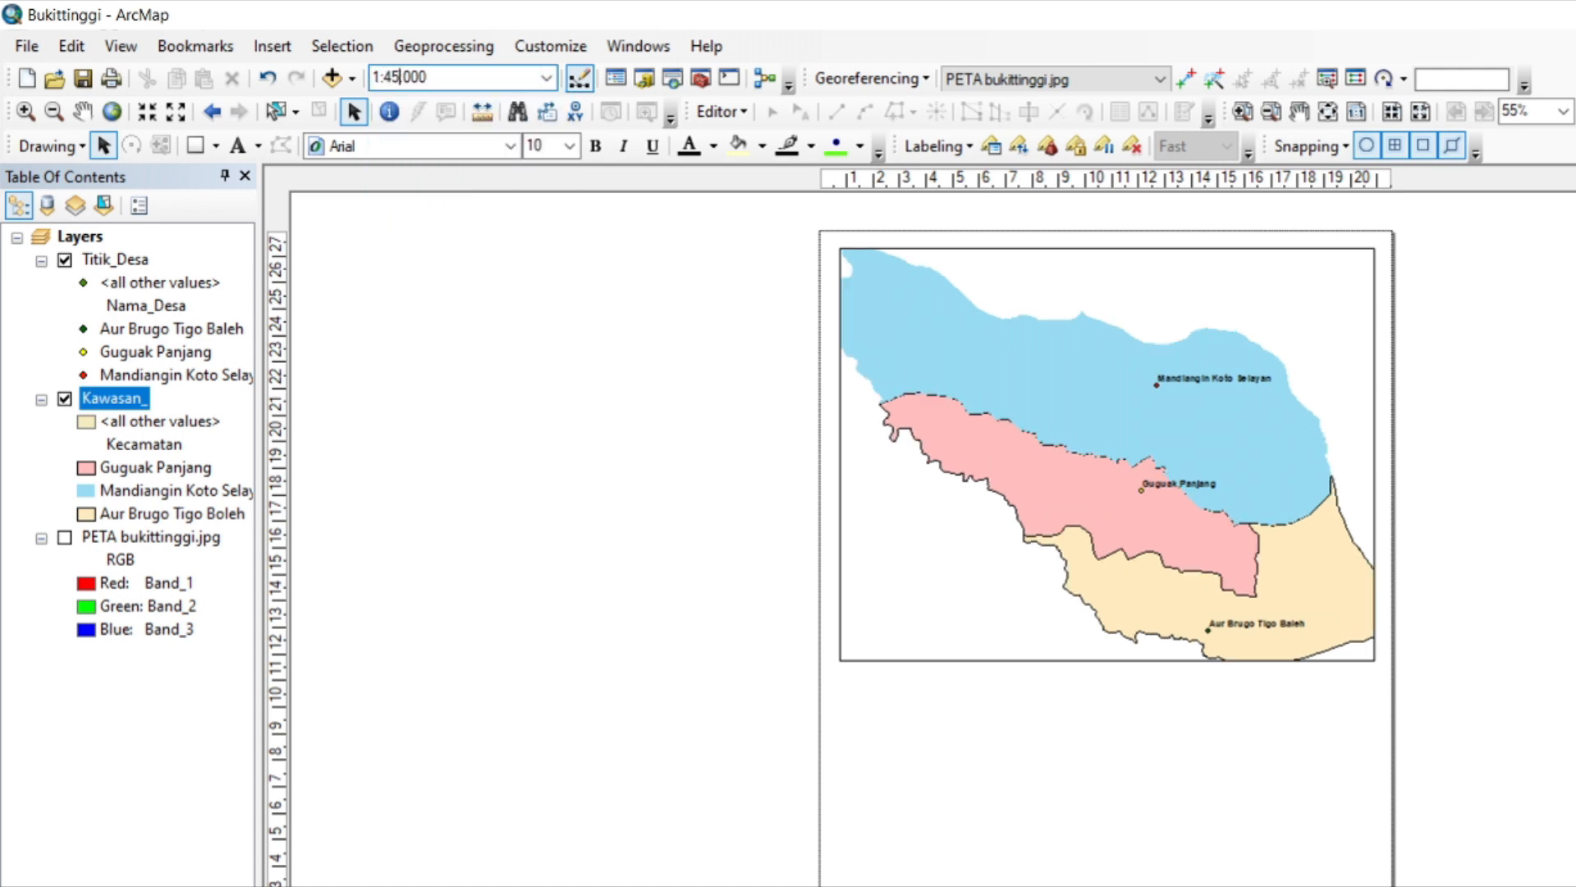
key("Return")
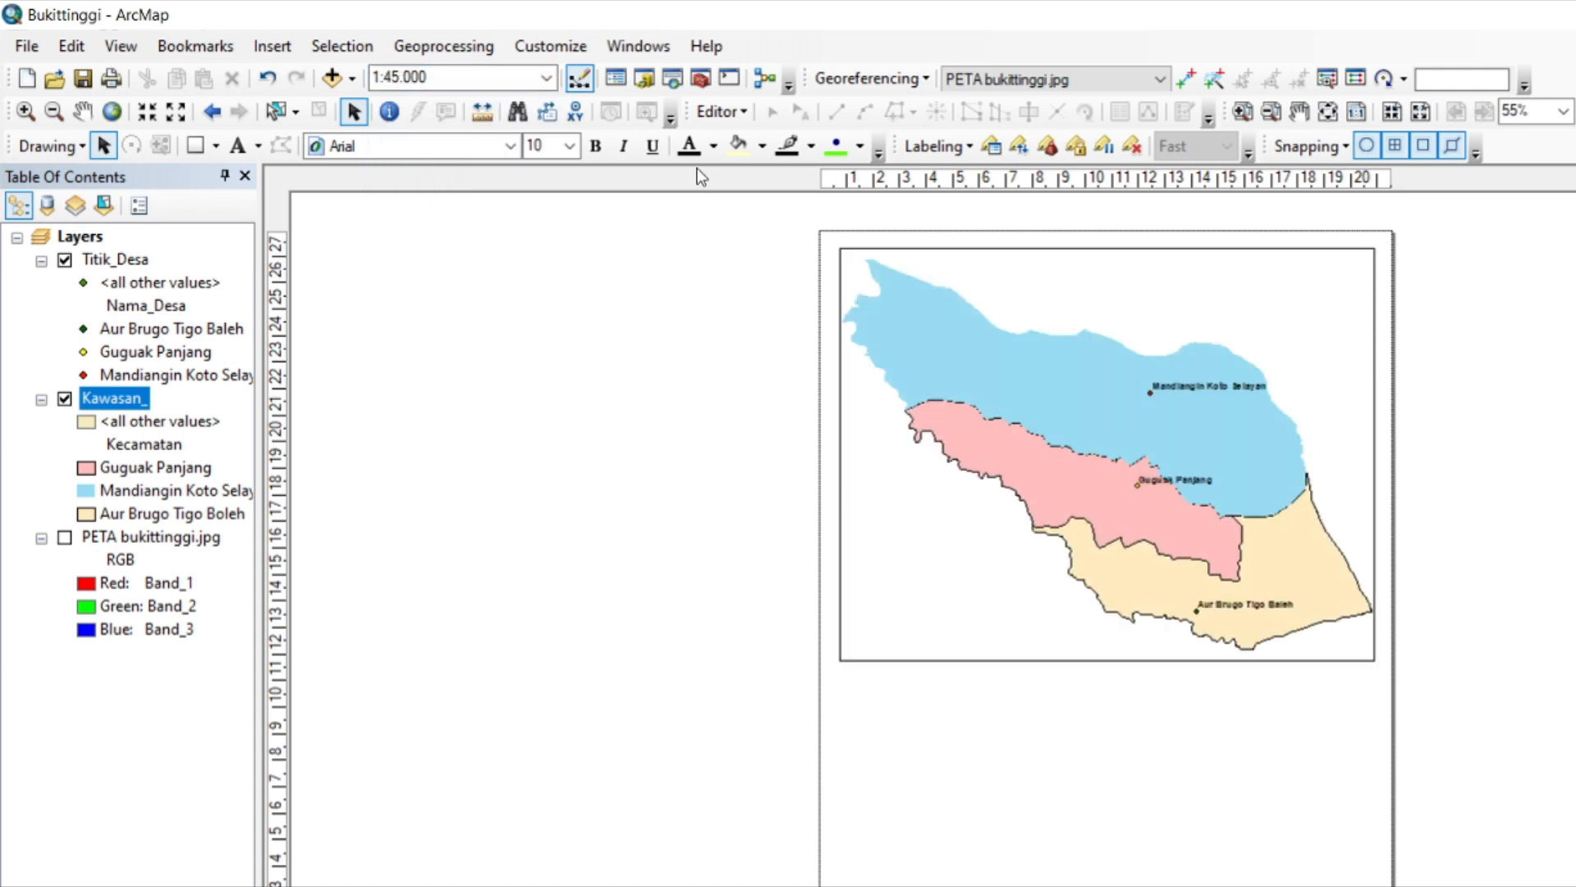
Draw a rectangle below the data frame, matching its width, with no fill color and a black outline.
left_click(196, 146)
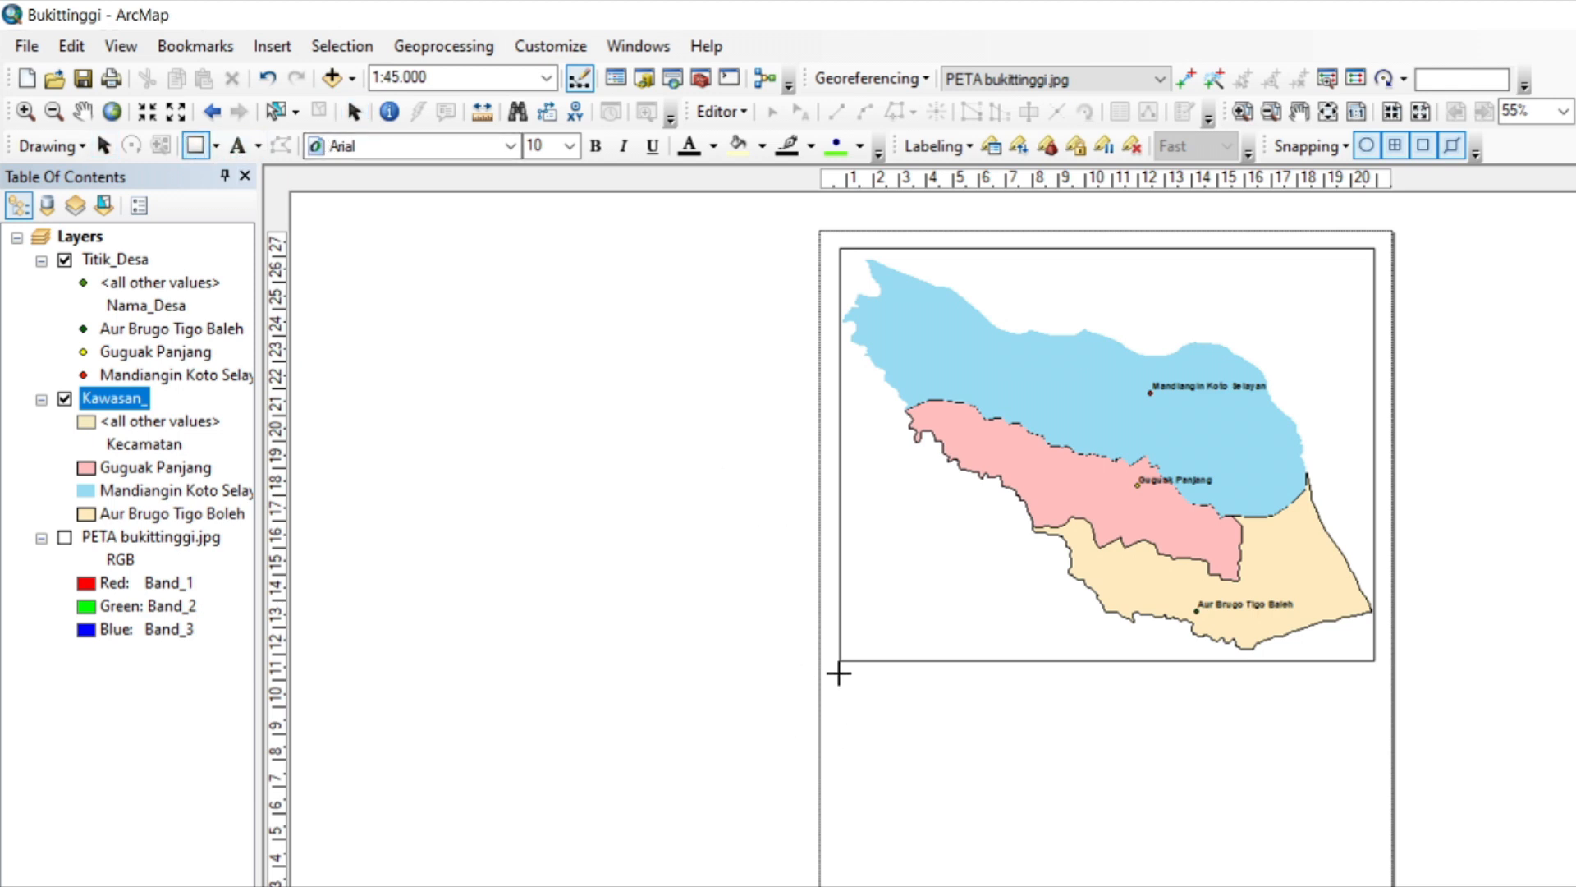
mouse_move(841, 673)
left_mouse_down()
mouse_move(841, 827)
mouse_move(862, 886)
mouse_move(1379, 886)
left_mouse_up()
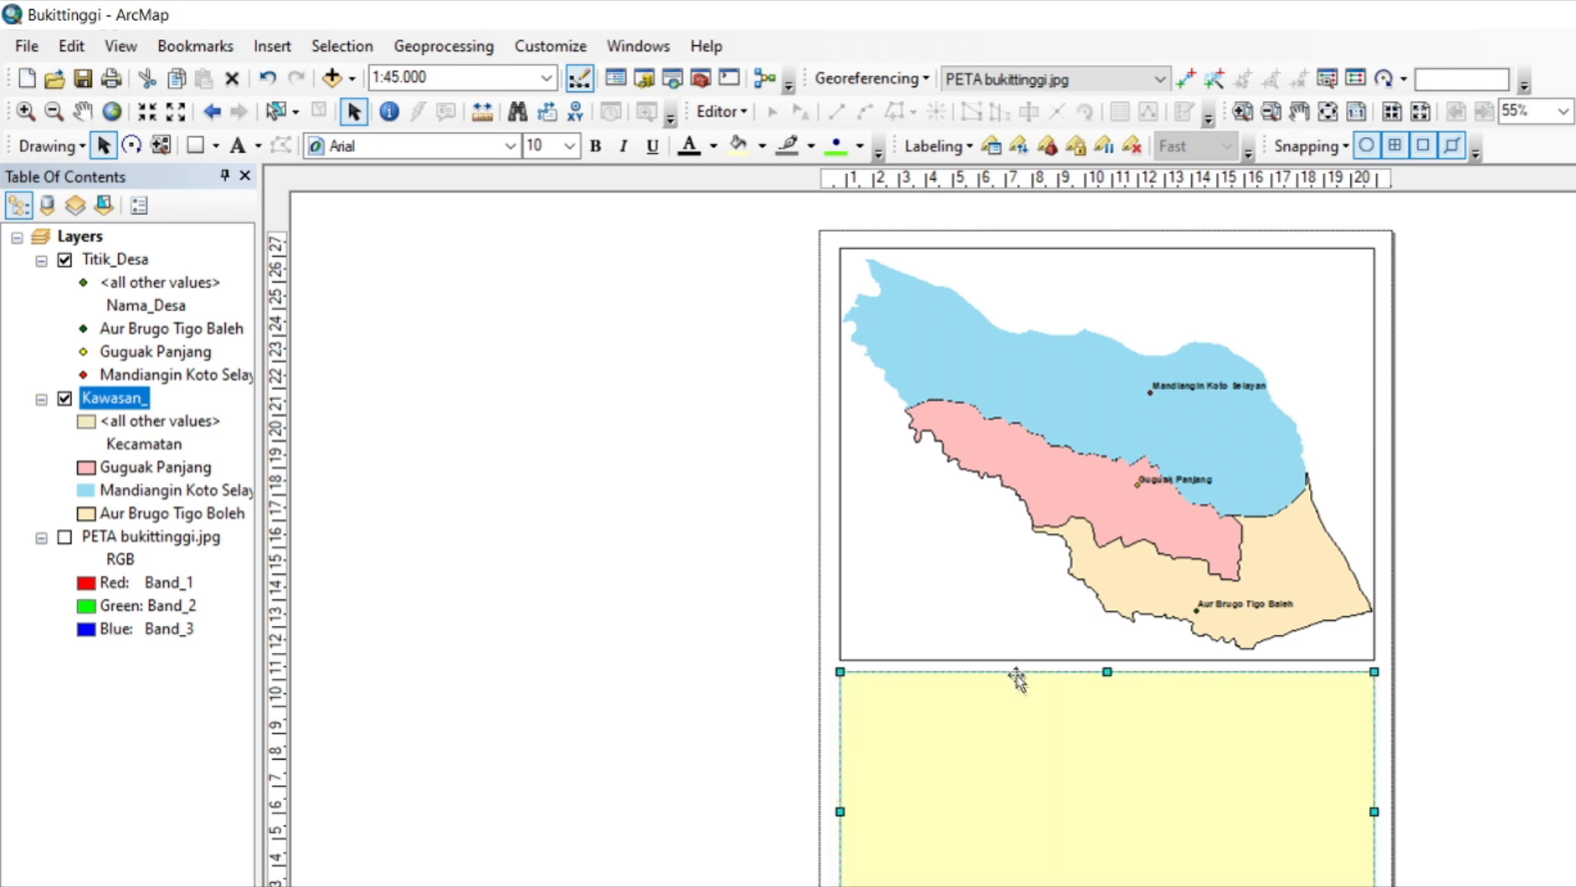
double_click(1013, 742)
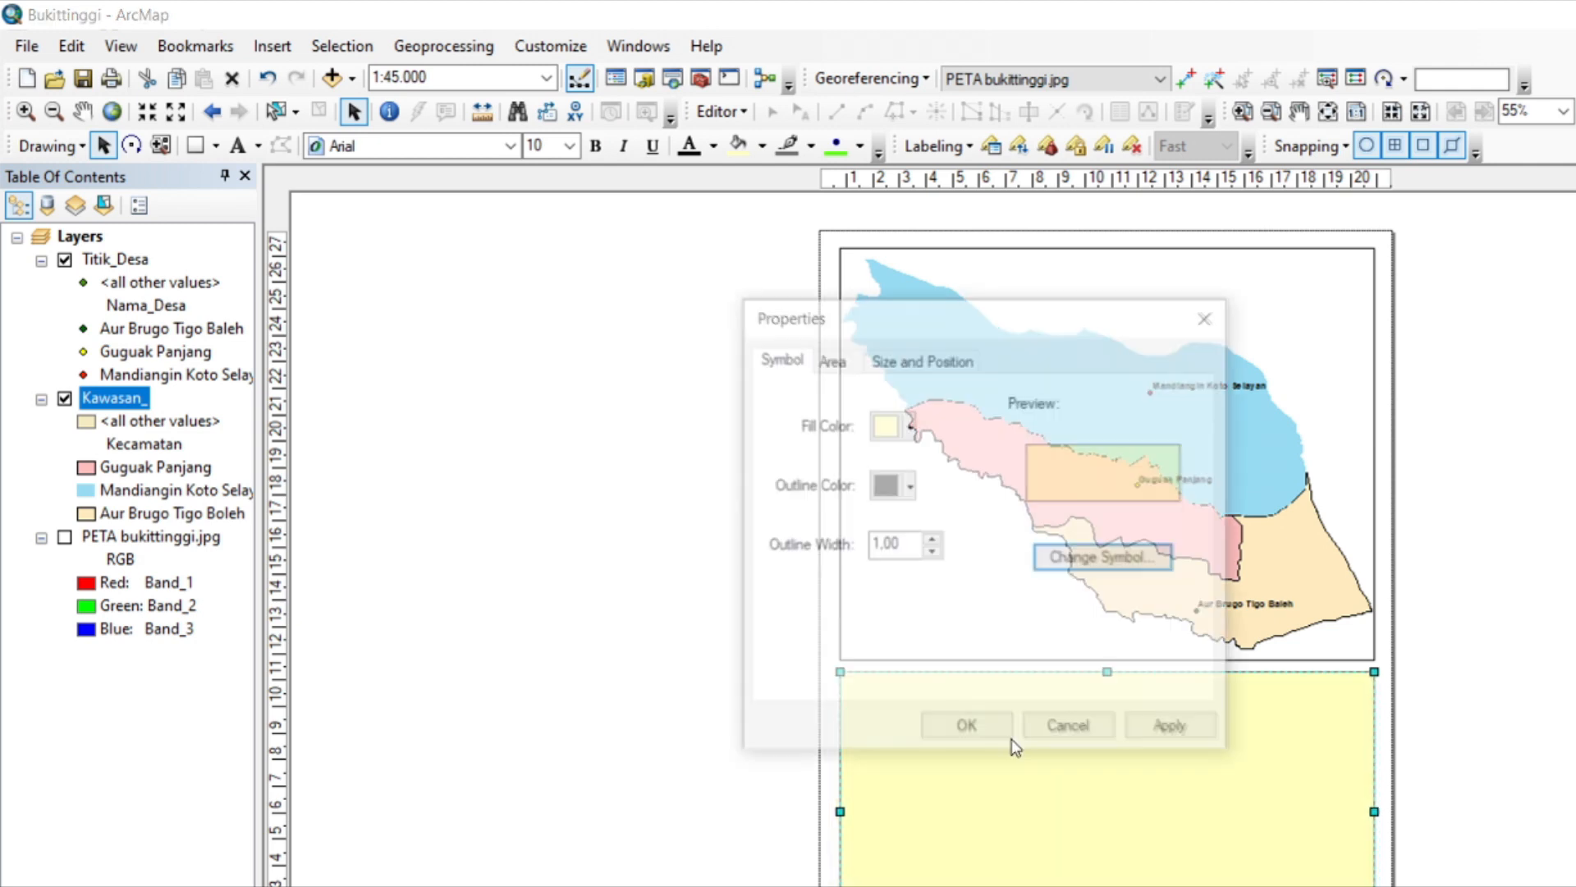
left_click(910, 434)
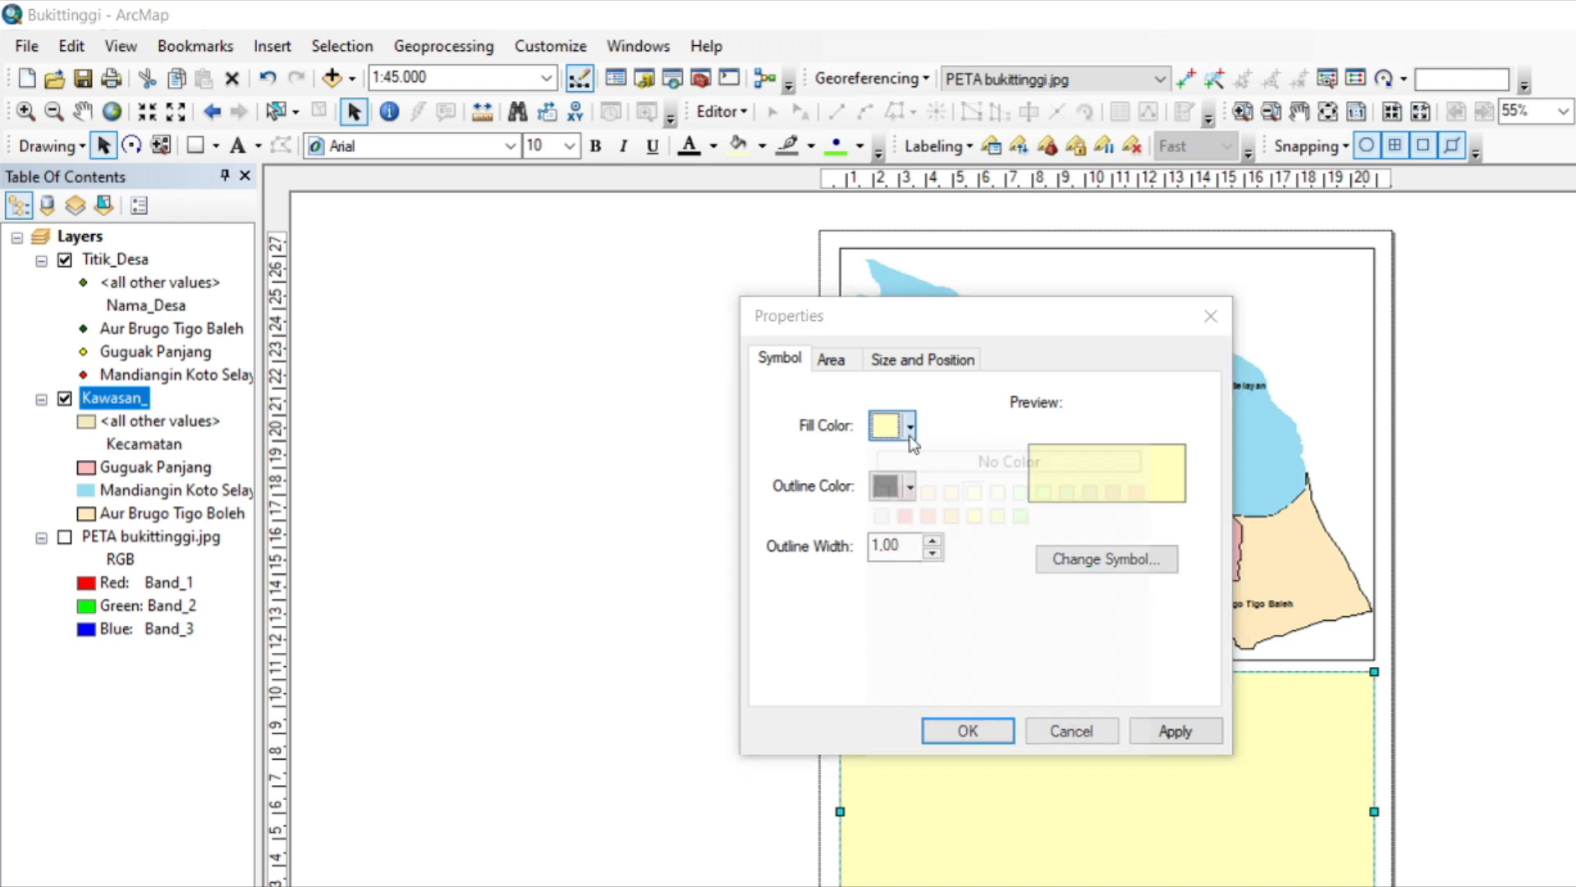
left_click(997, 456)
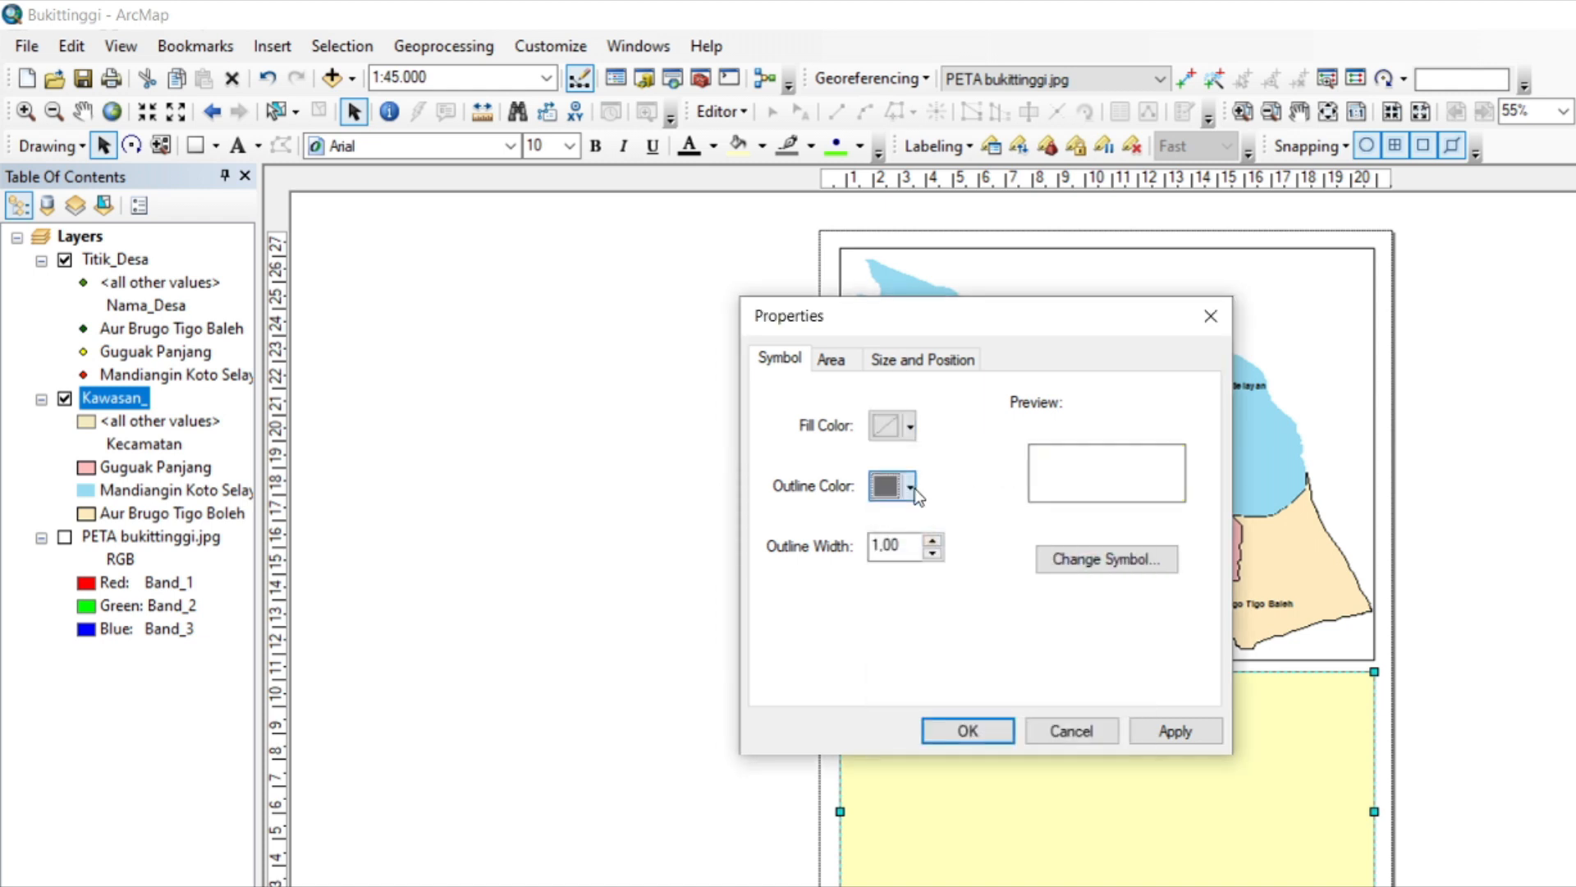
left_click(910, 488)
left_click(883, 762)
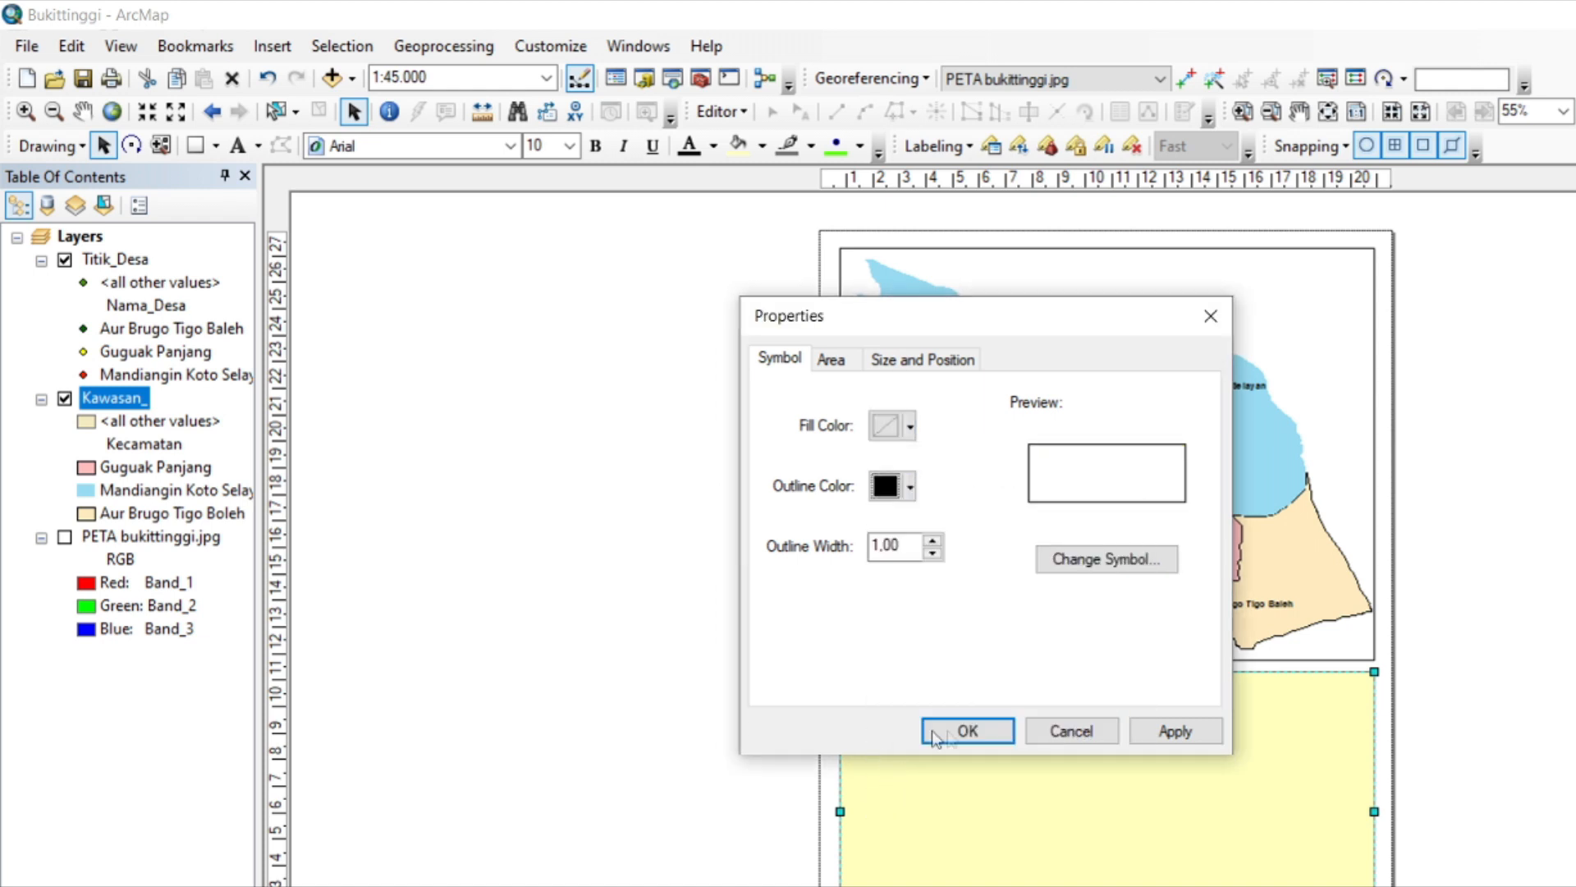
left_click(933, 545)
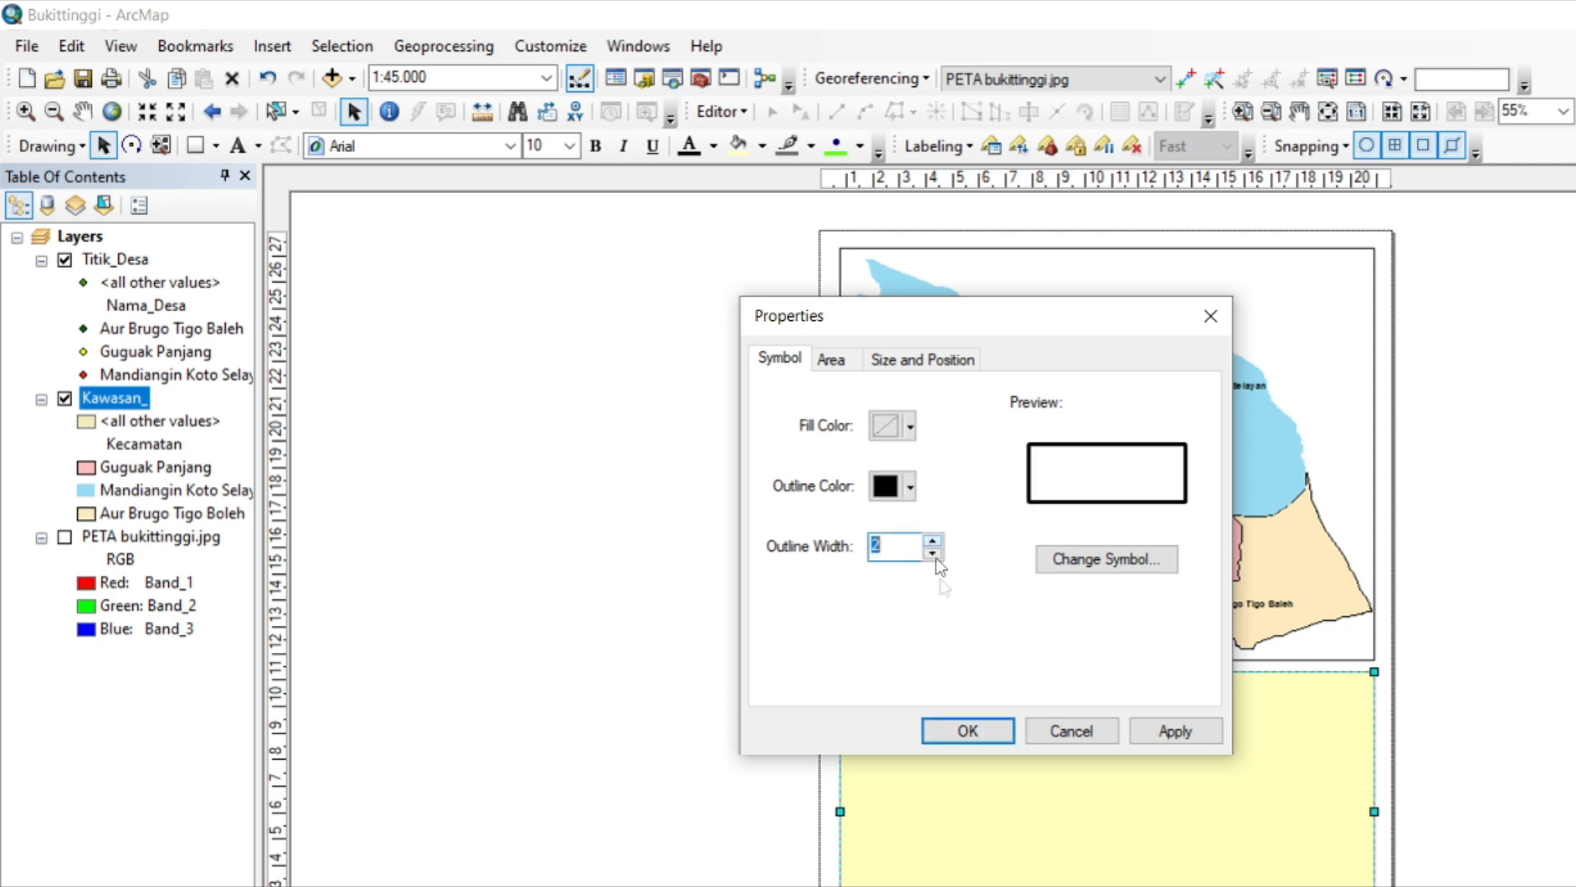
left_click(964, 734)
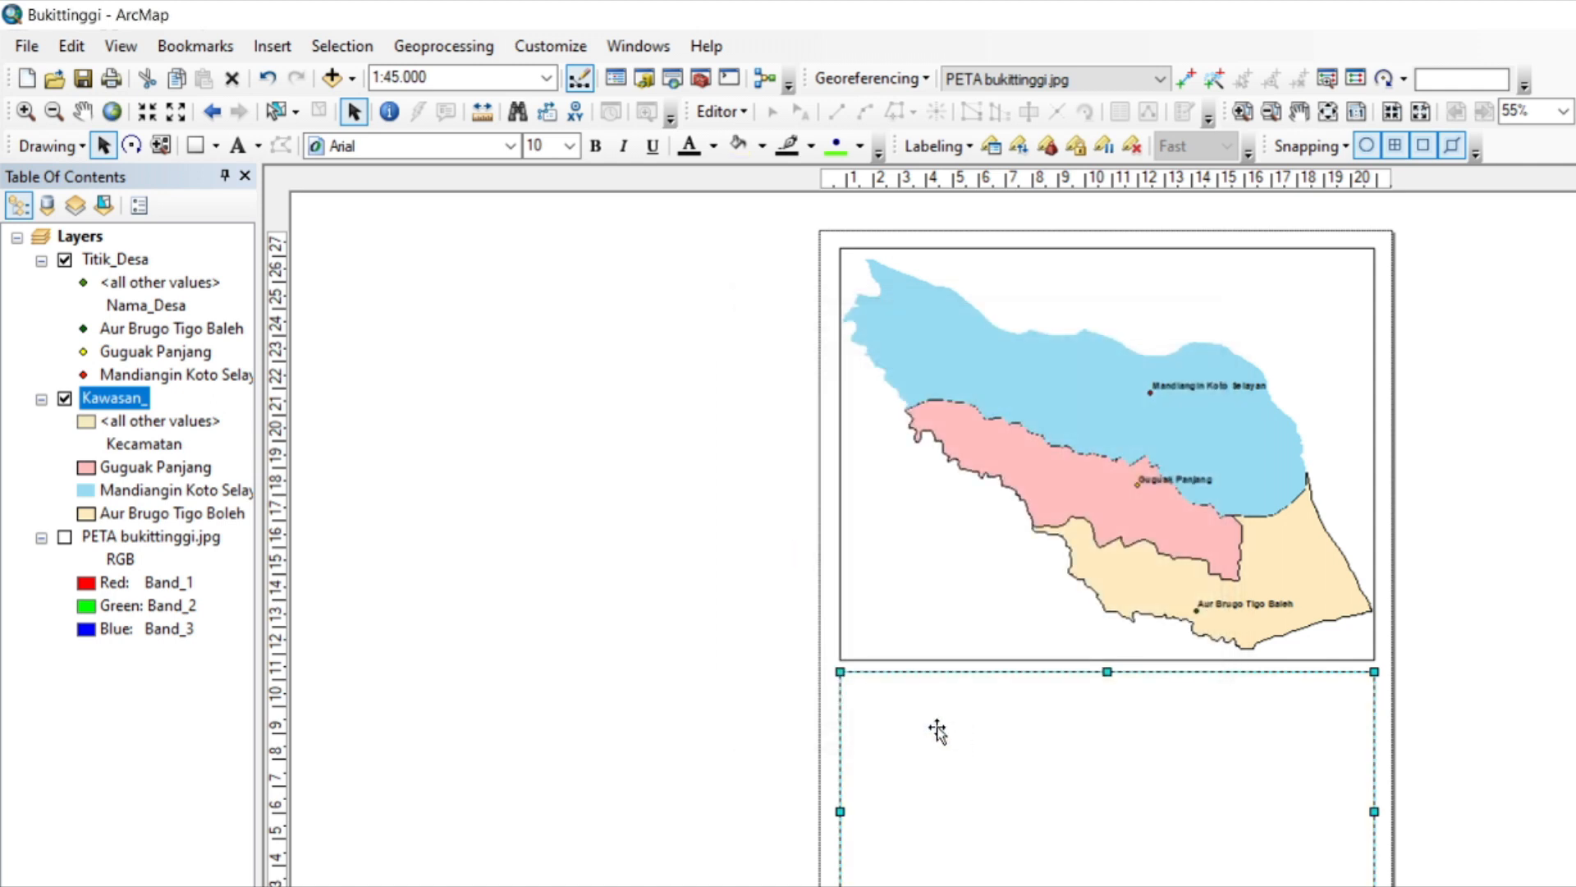
Add the title text PETA ADMINISTRASI KOTA BUKITTINGGI in bold 12-point Arial at the upper-left corner of the lower rectangle.
left_click(242, 150)
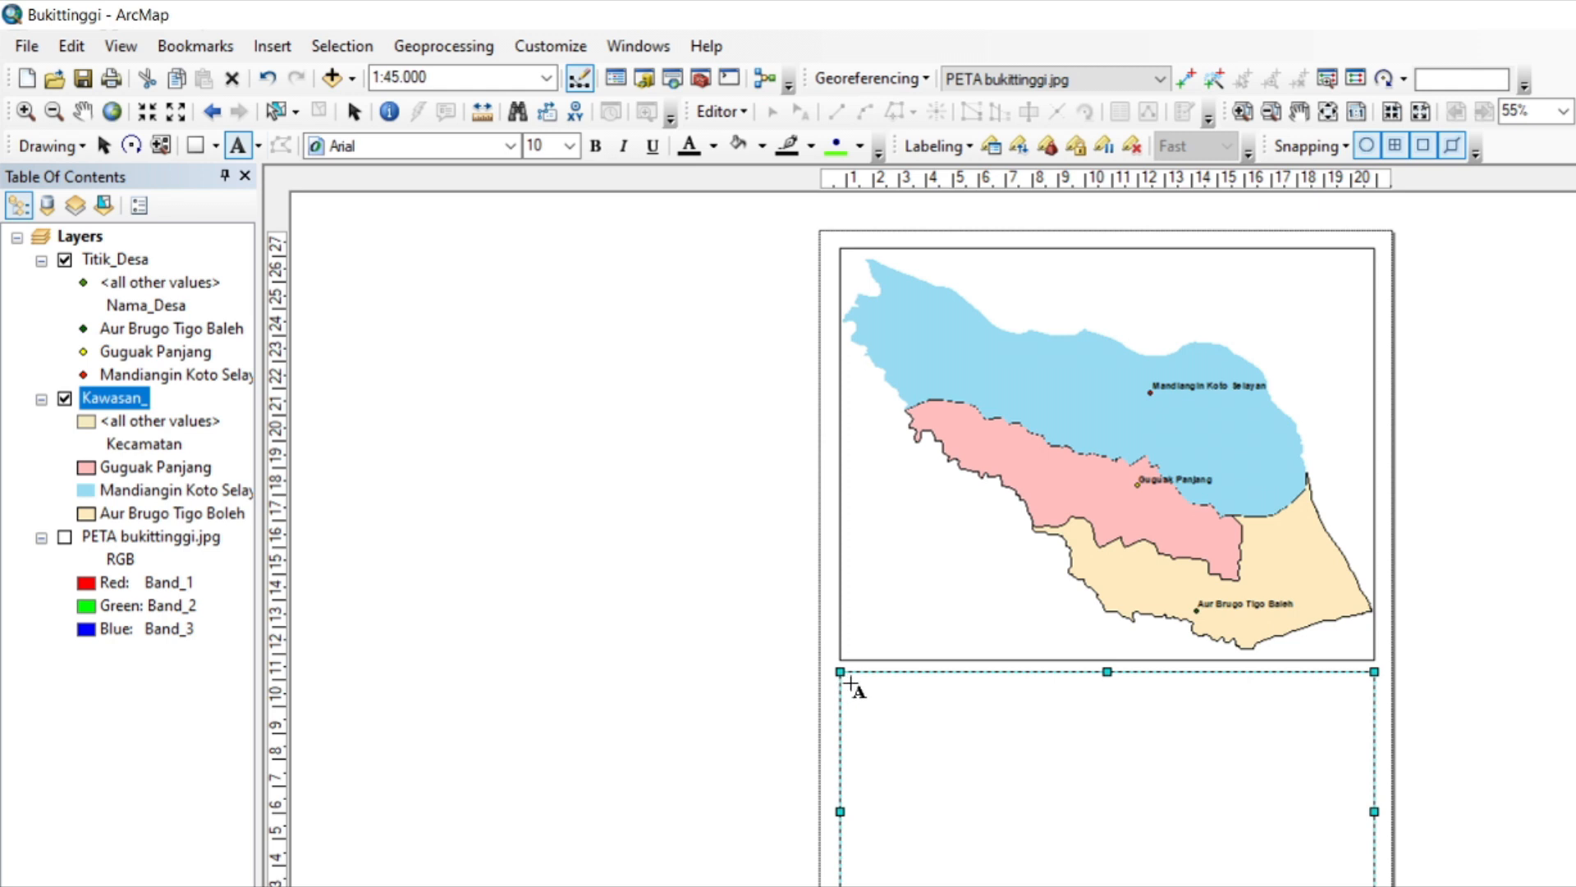
left_click(851, 684)
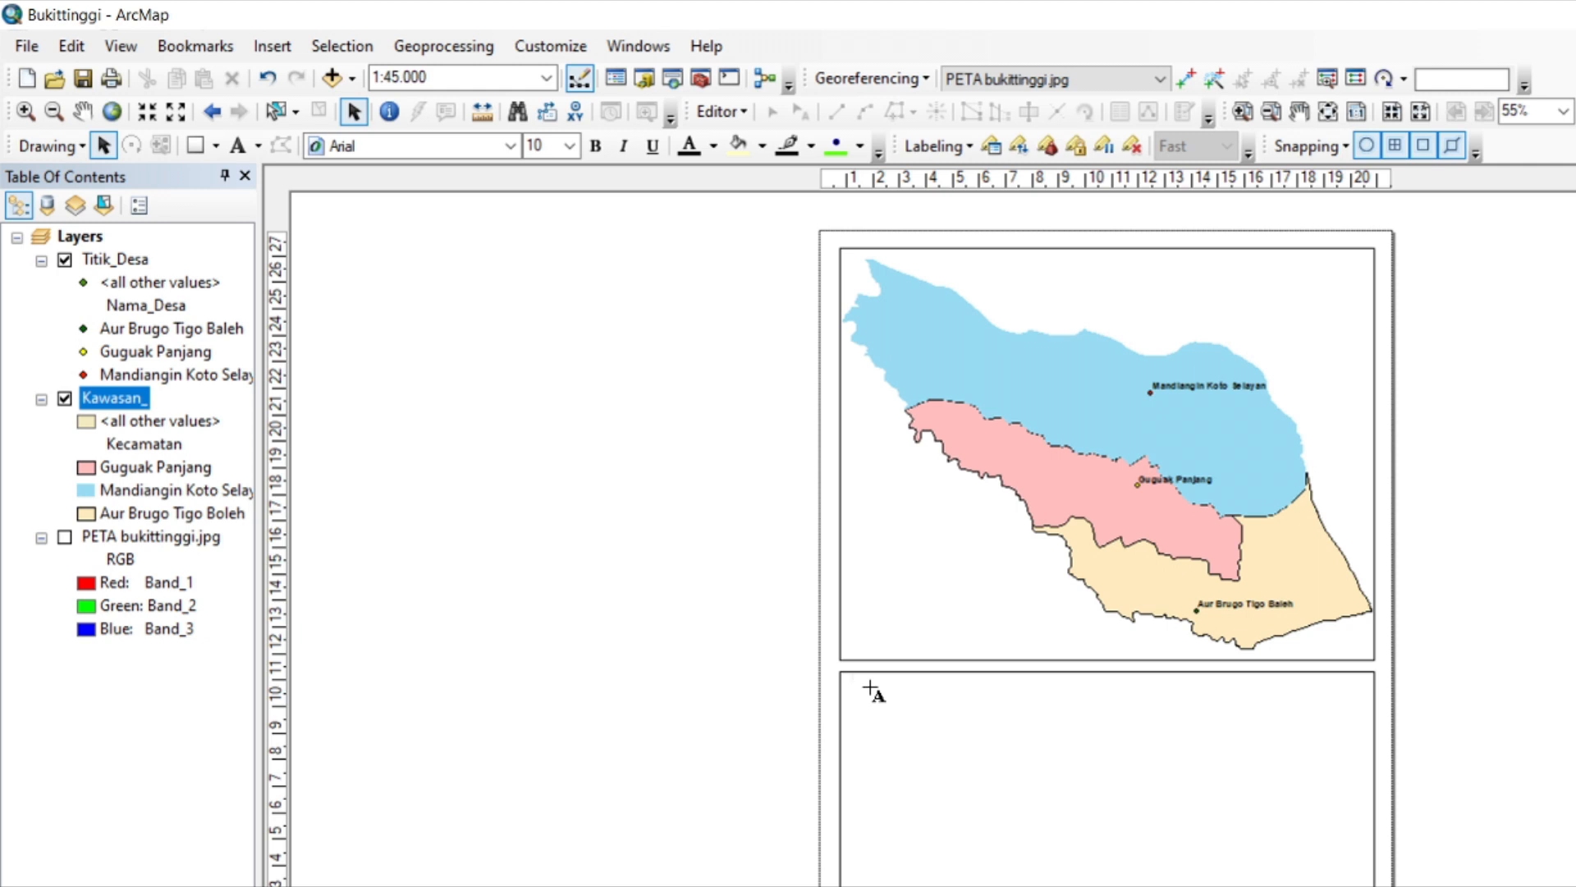
type("PETA ADMINISTRASI KOTA BUKITTINGGI")
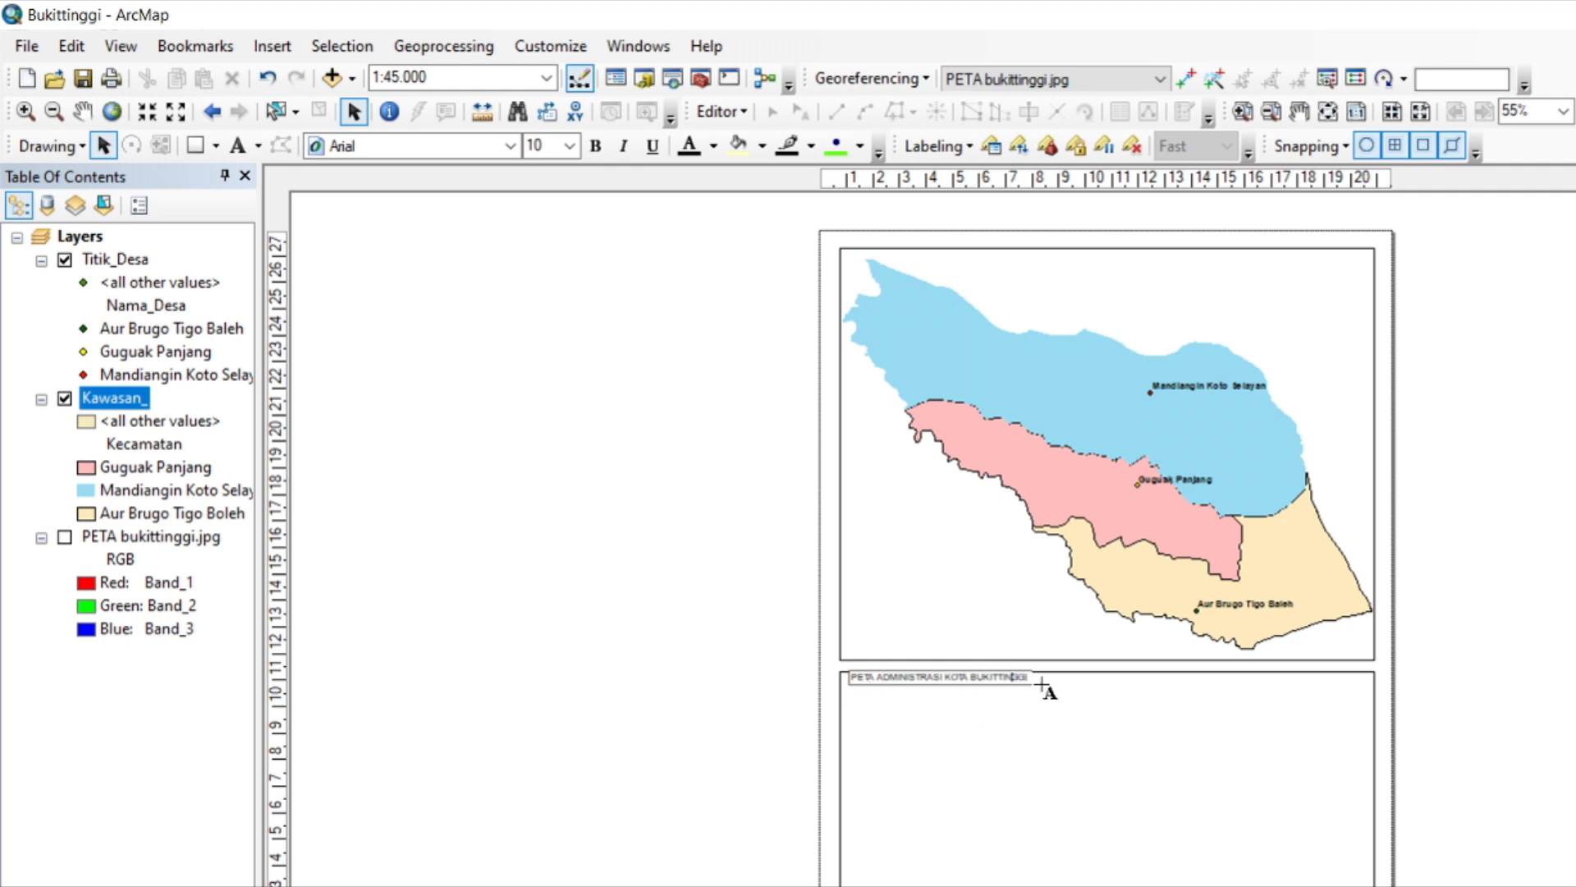
key("Return")
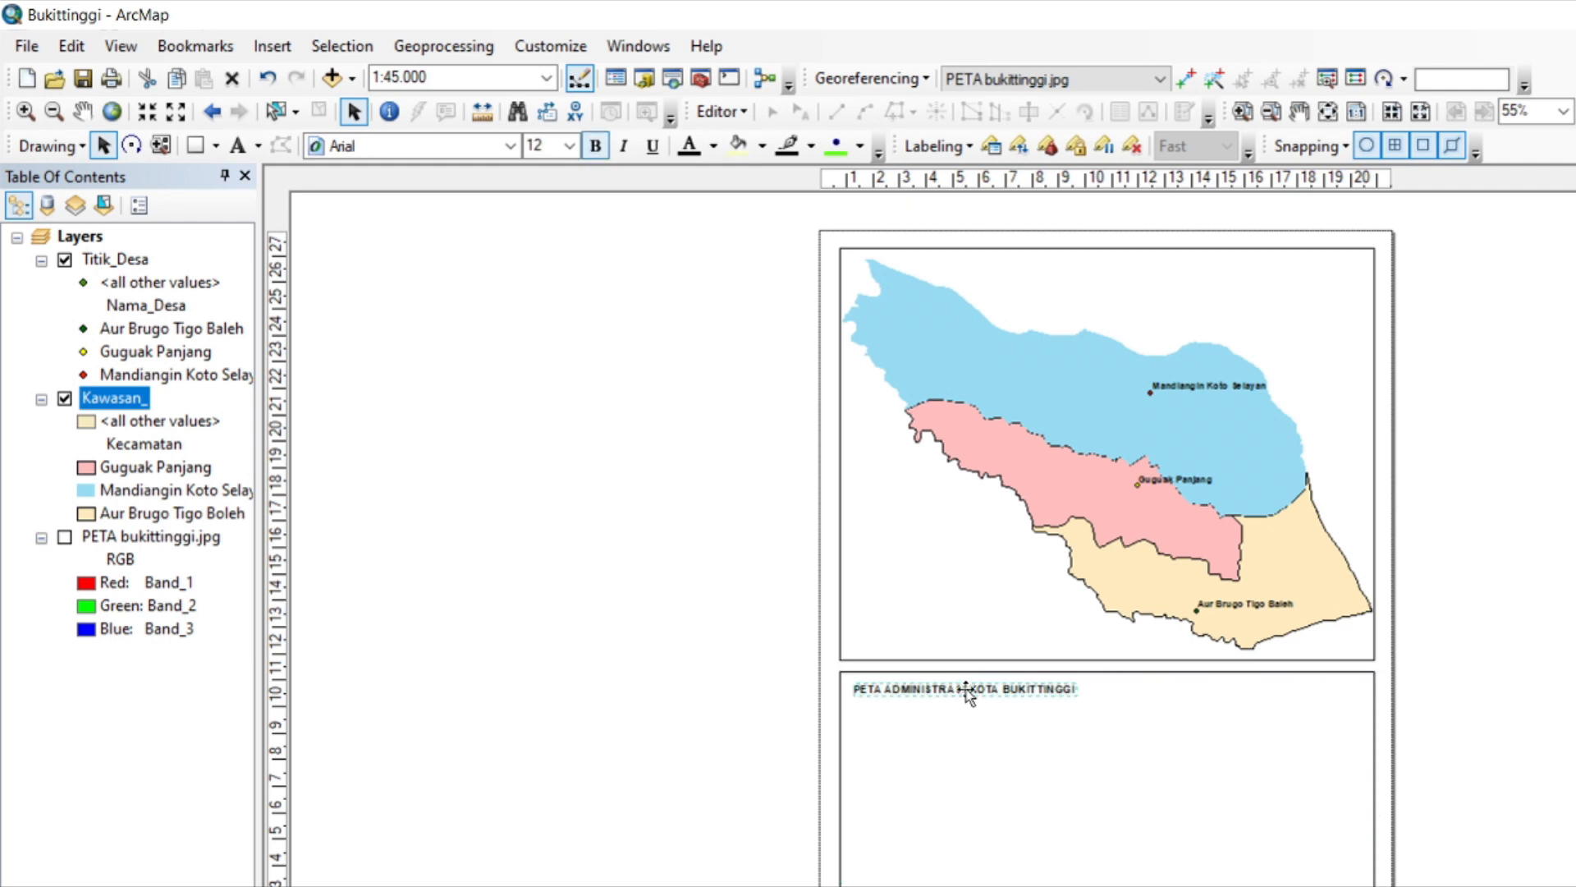
Break the title into the lines PETA ADMINISTRASI and KOTA BUKITTINGGI, and center-align the text.
double_click(968, 694)
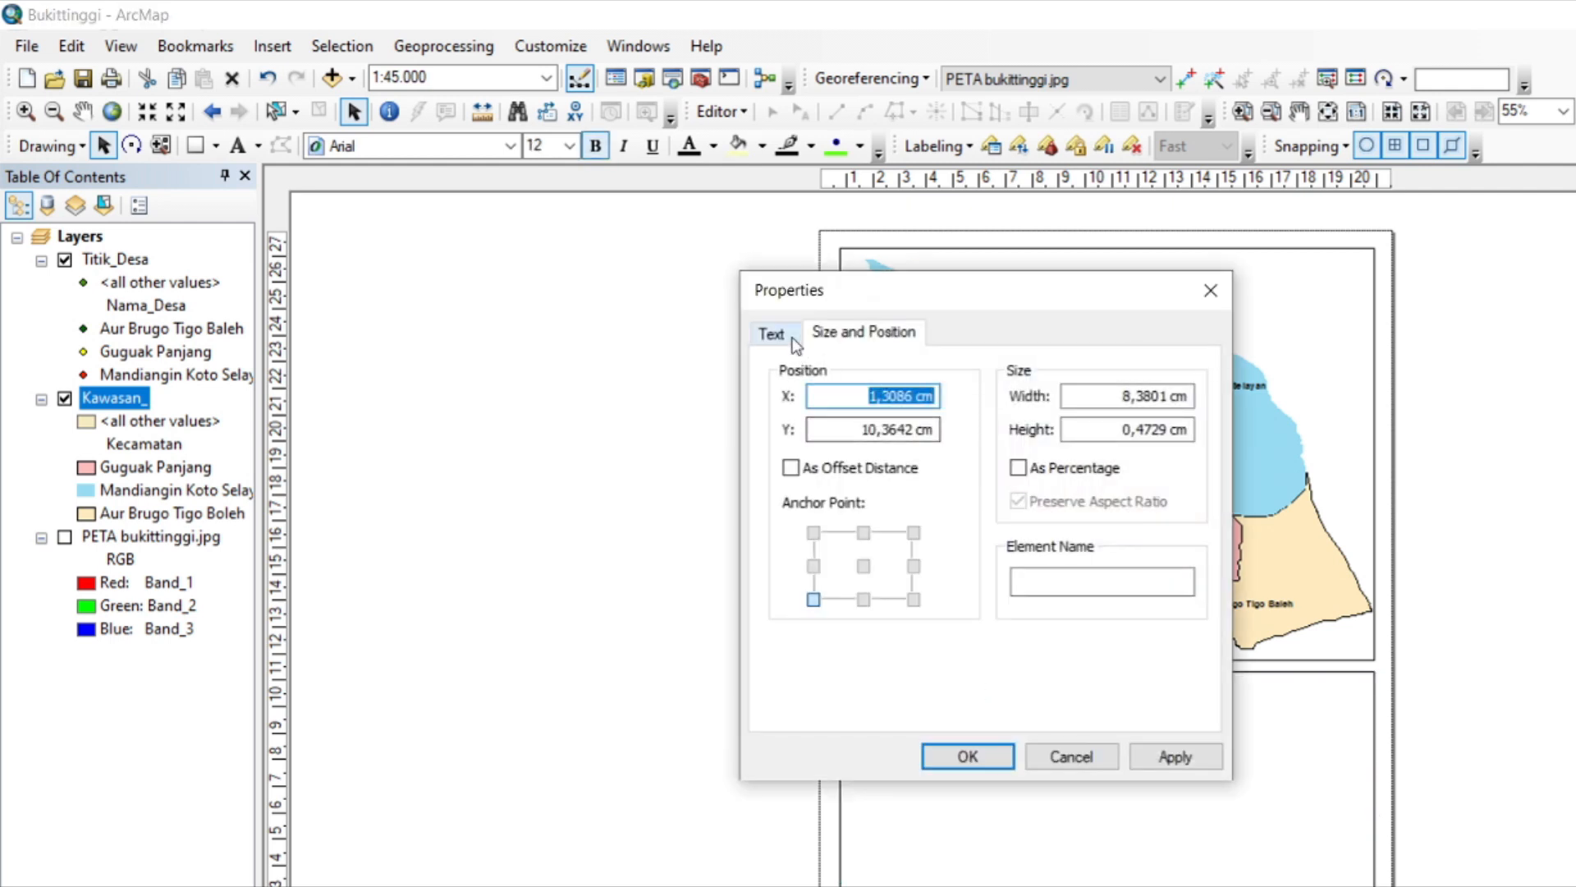
key("ctrl+Tab")
left_click(918, 399)
key("Return")
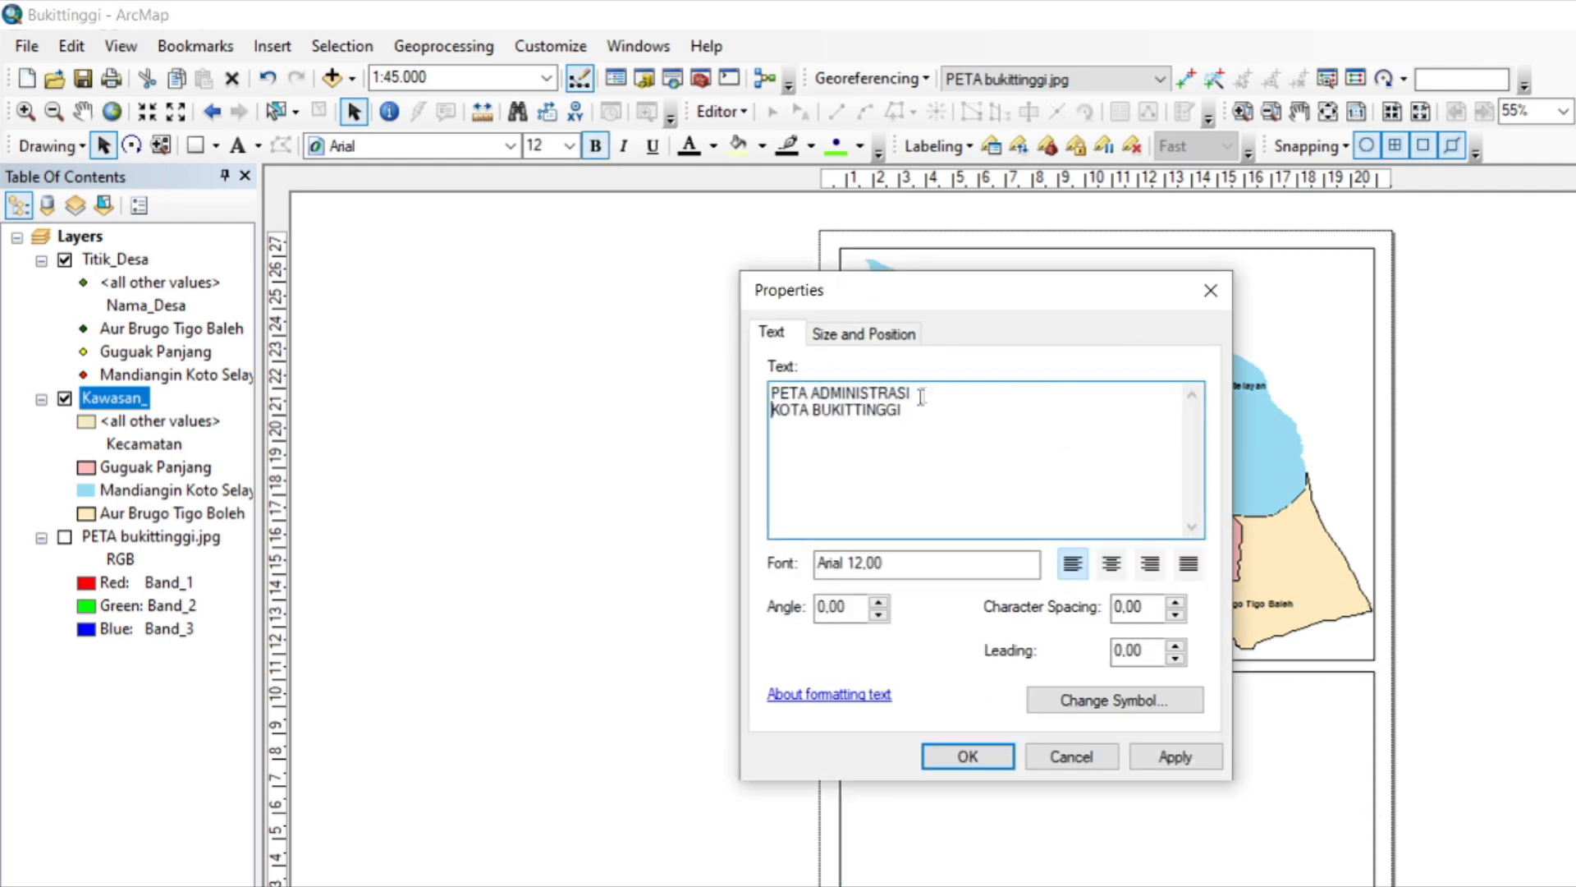
key("ctrl+a")
left_click(1110, 564)
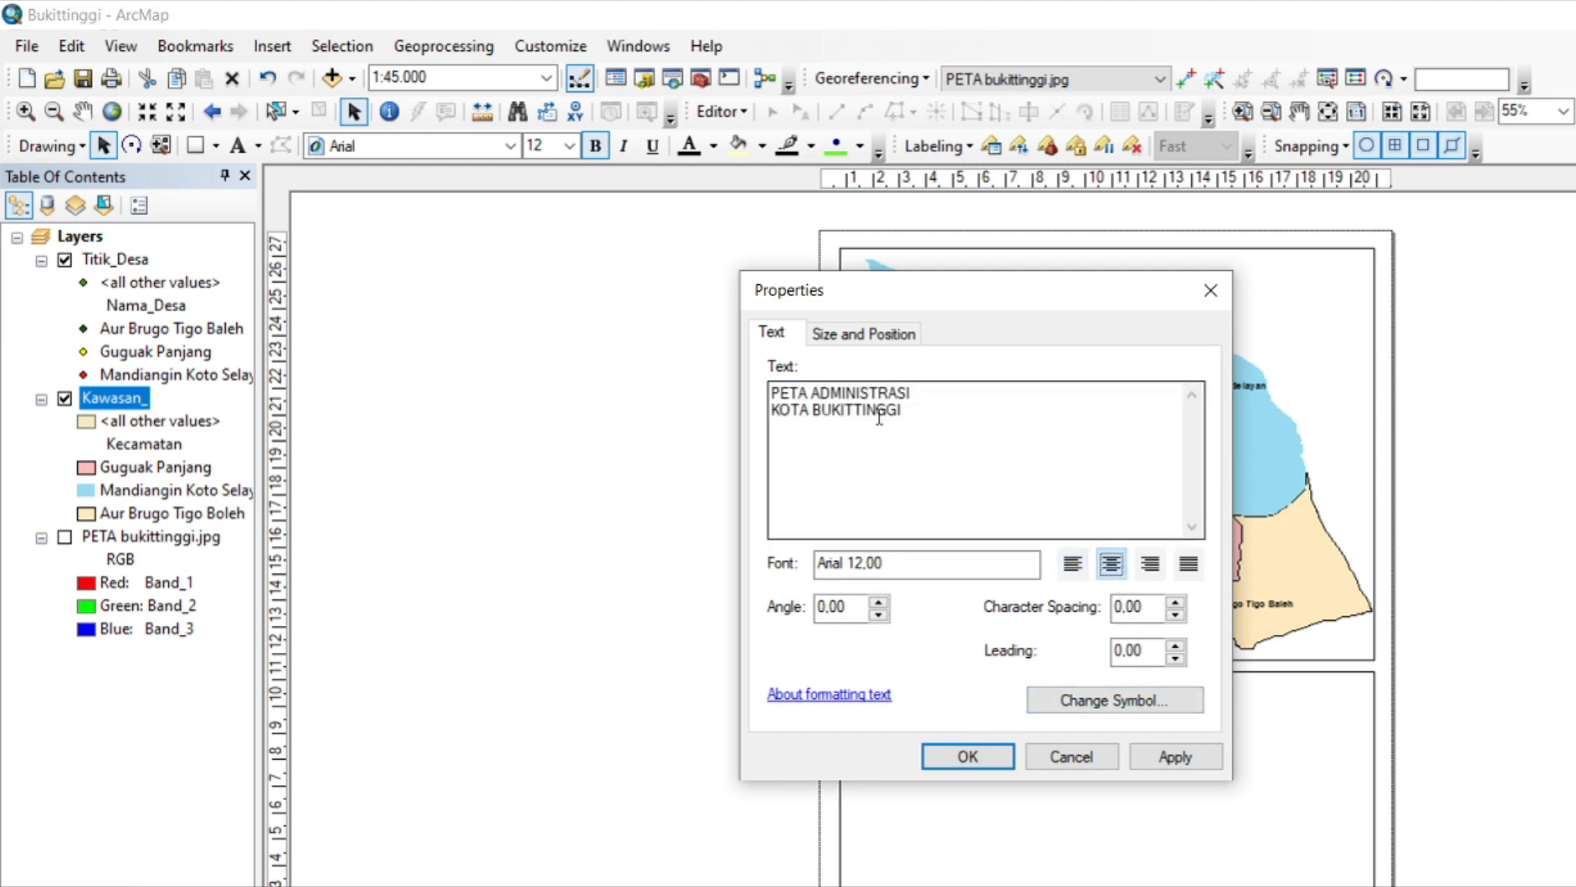
left_click(885, 420)
key("ctrl+a")
left_click(1120, 572)
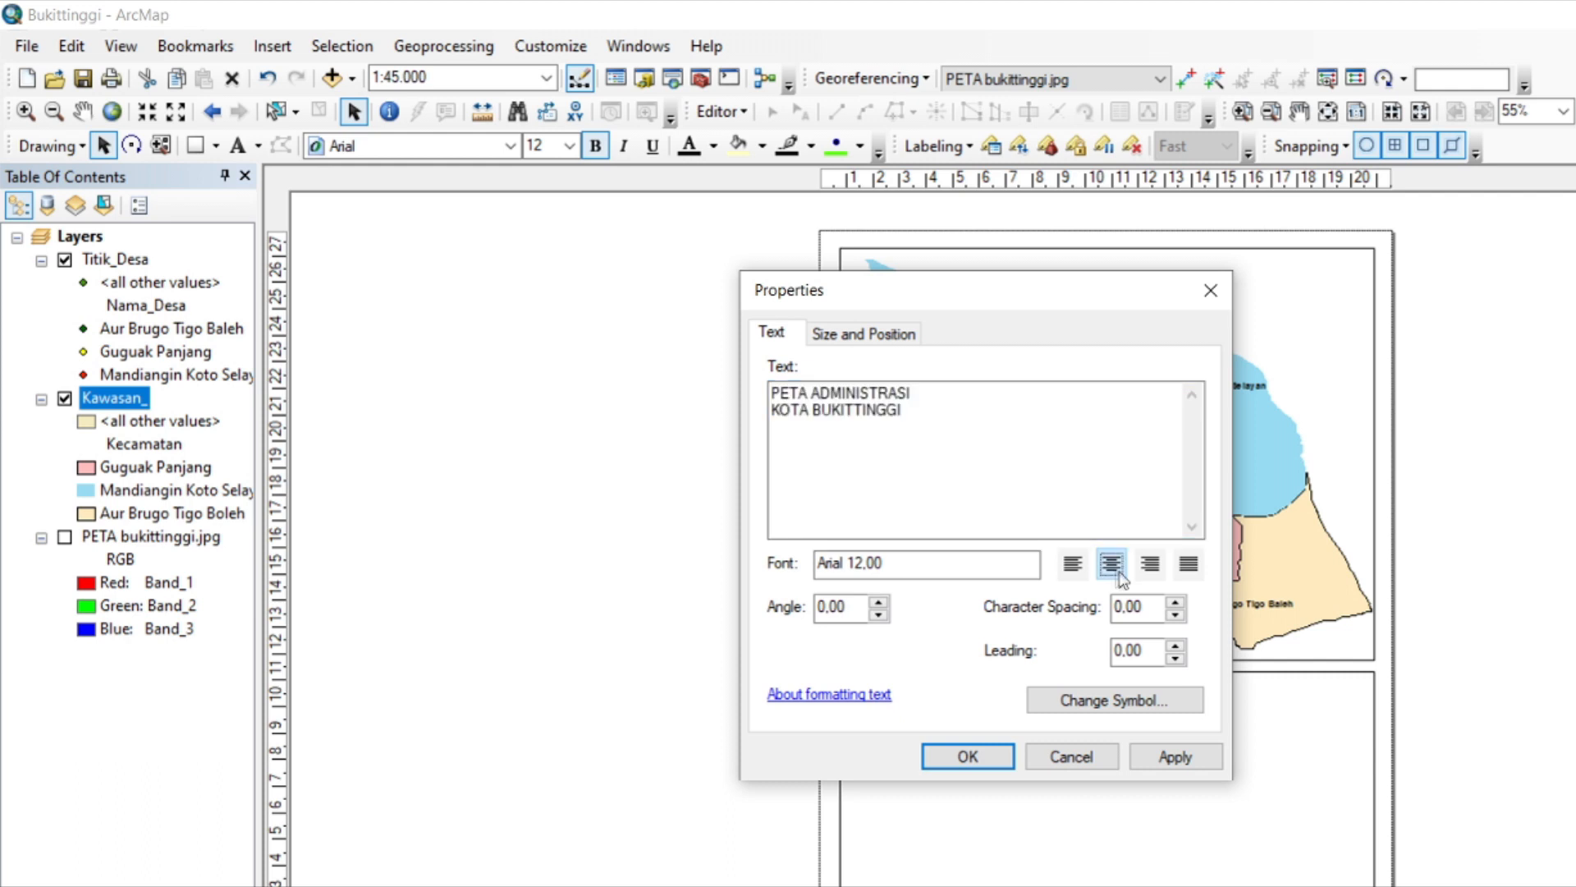
left_click(1003, 755)
Set the title's font size to 16 and position it just inside the rectangle's upper-left corner.
left_click_drag(851, 690, 915, 702)
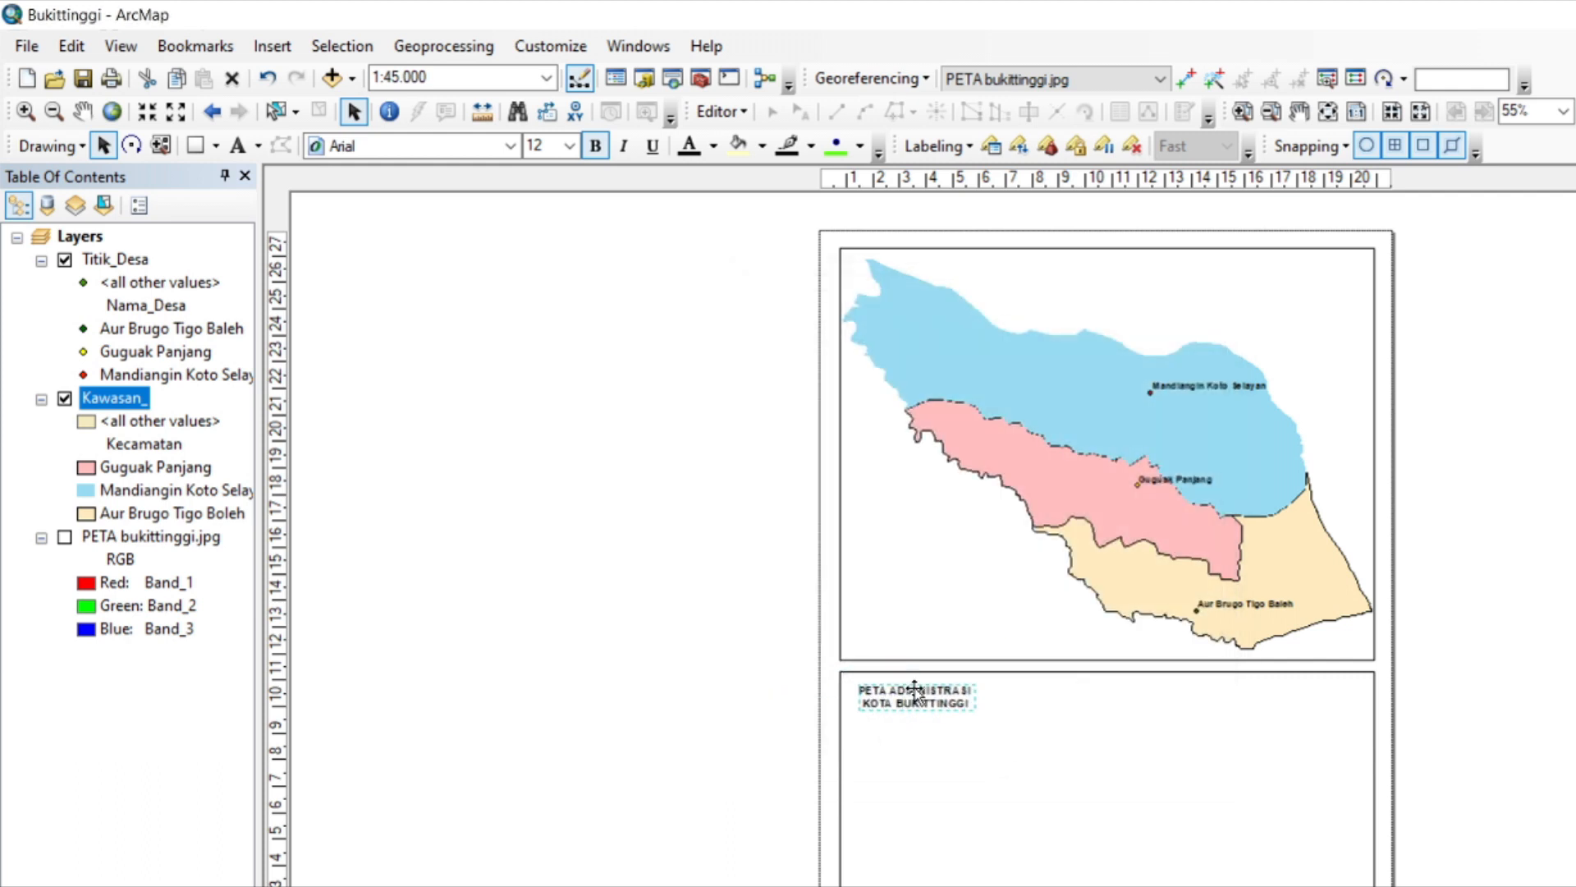
left_click(572, 153)
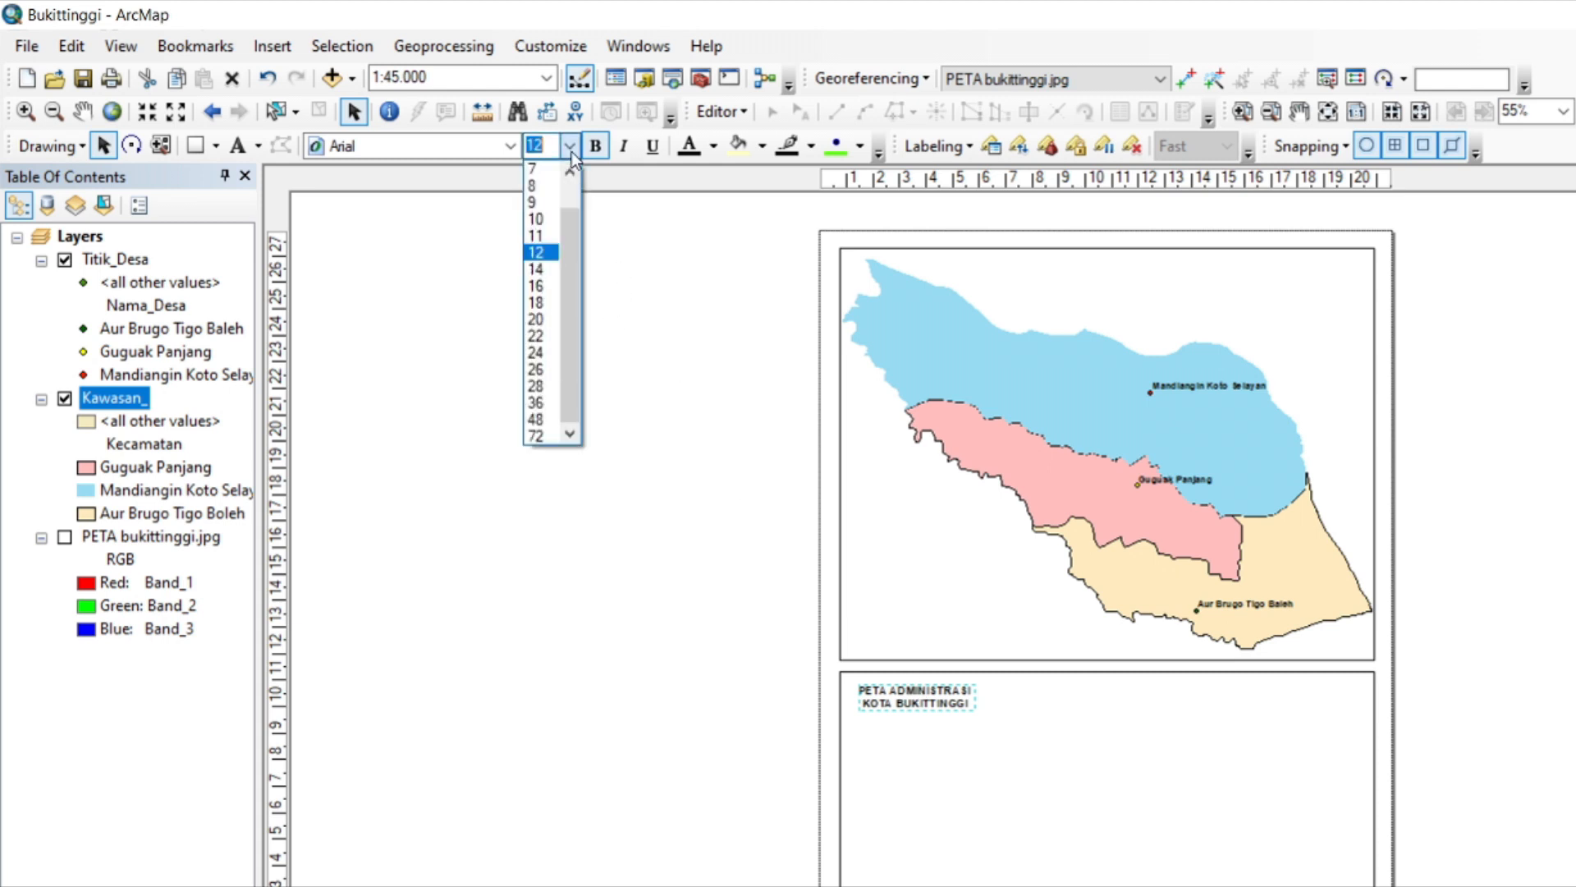
left_click(550, 289)
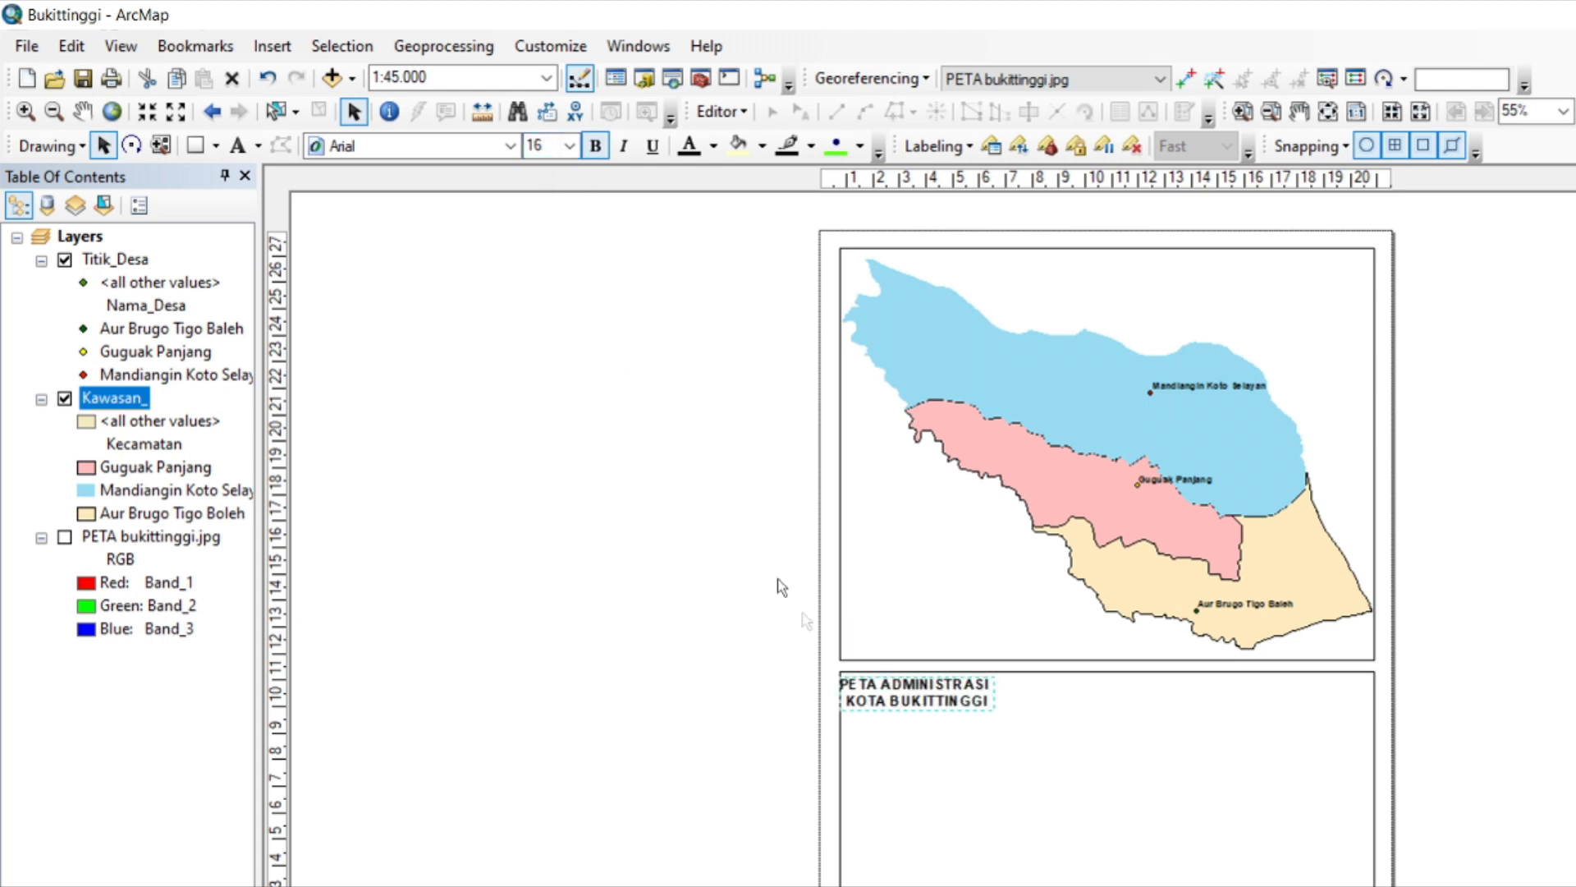
left_click_drag(924, 692, 949, 705)
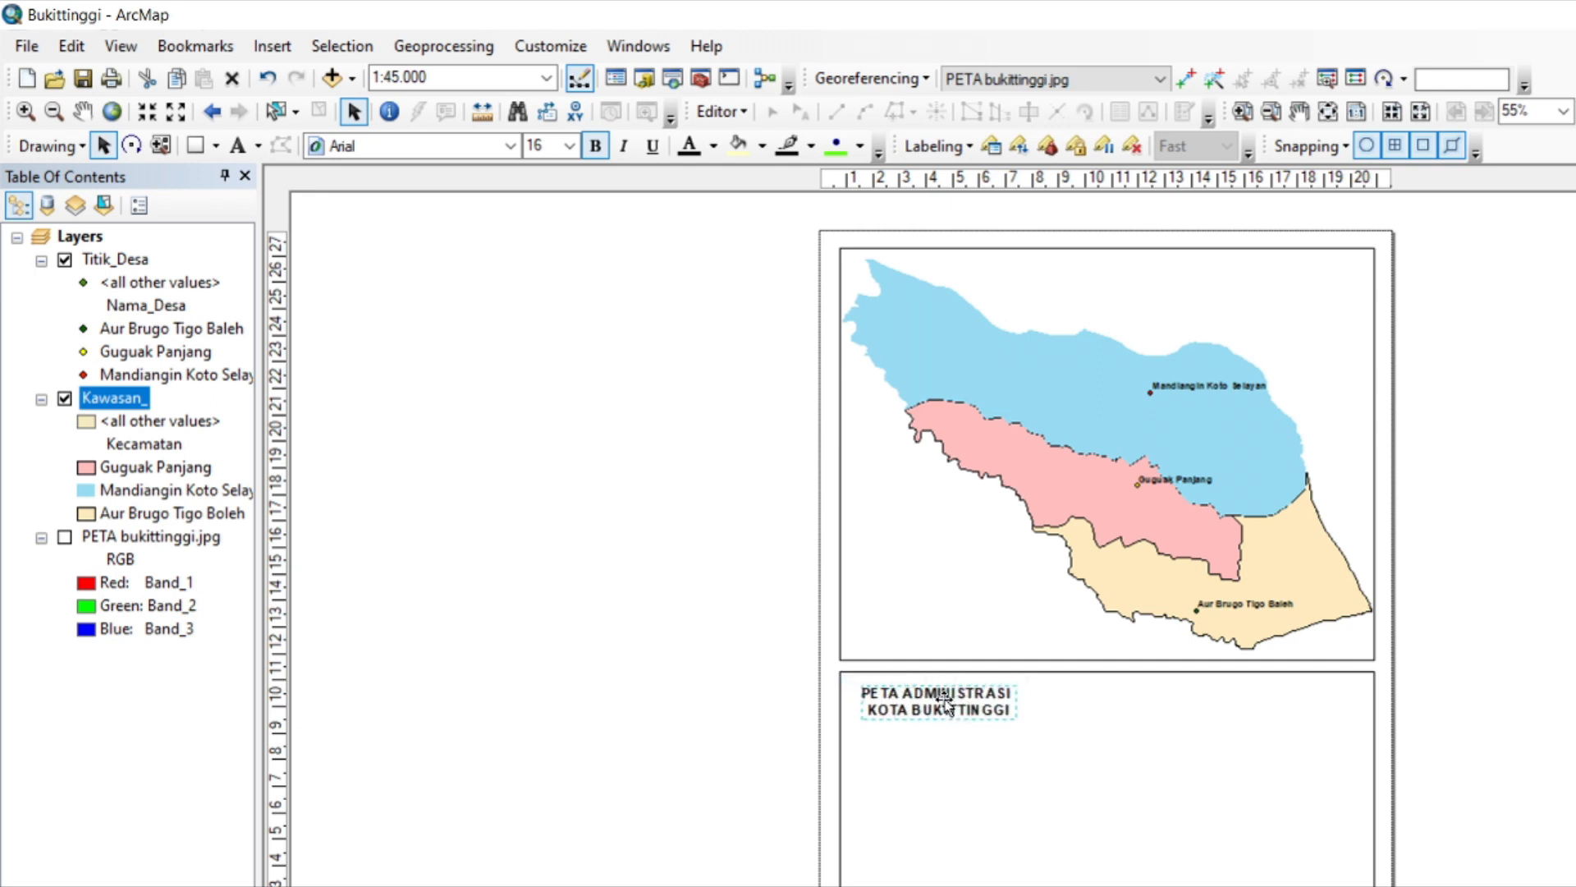
Insert a north arrow in the ESRI North 7 style into the layout.
left_click(272, 46)
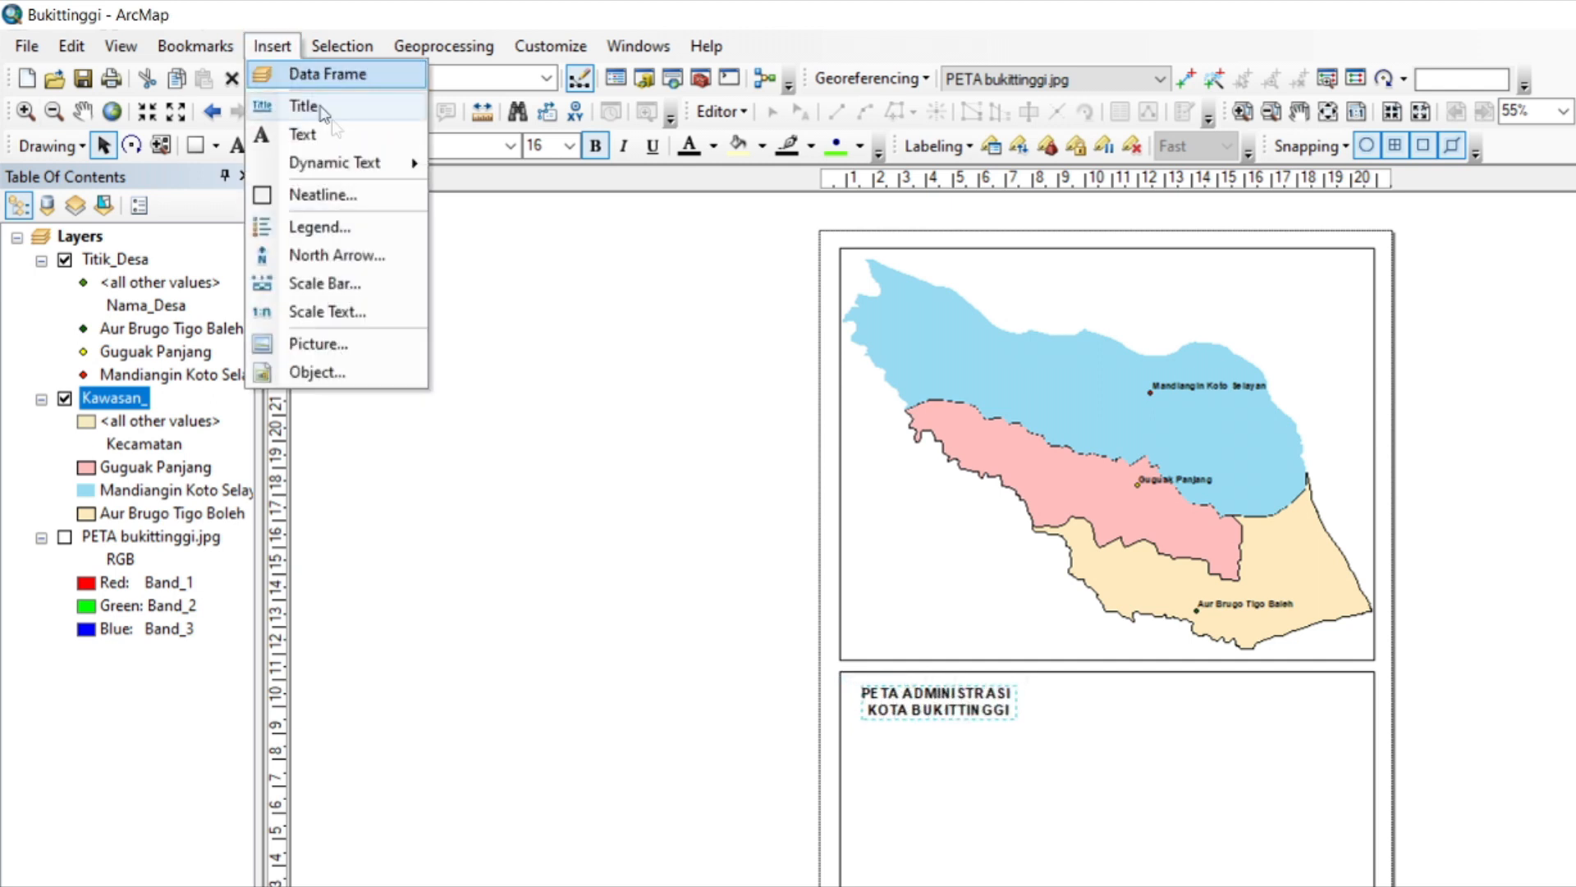
left_click(337, 255)
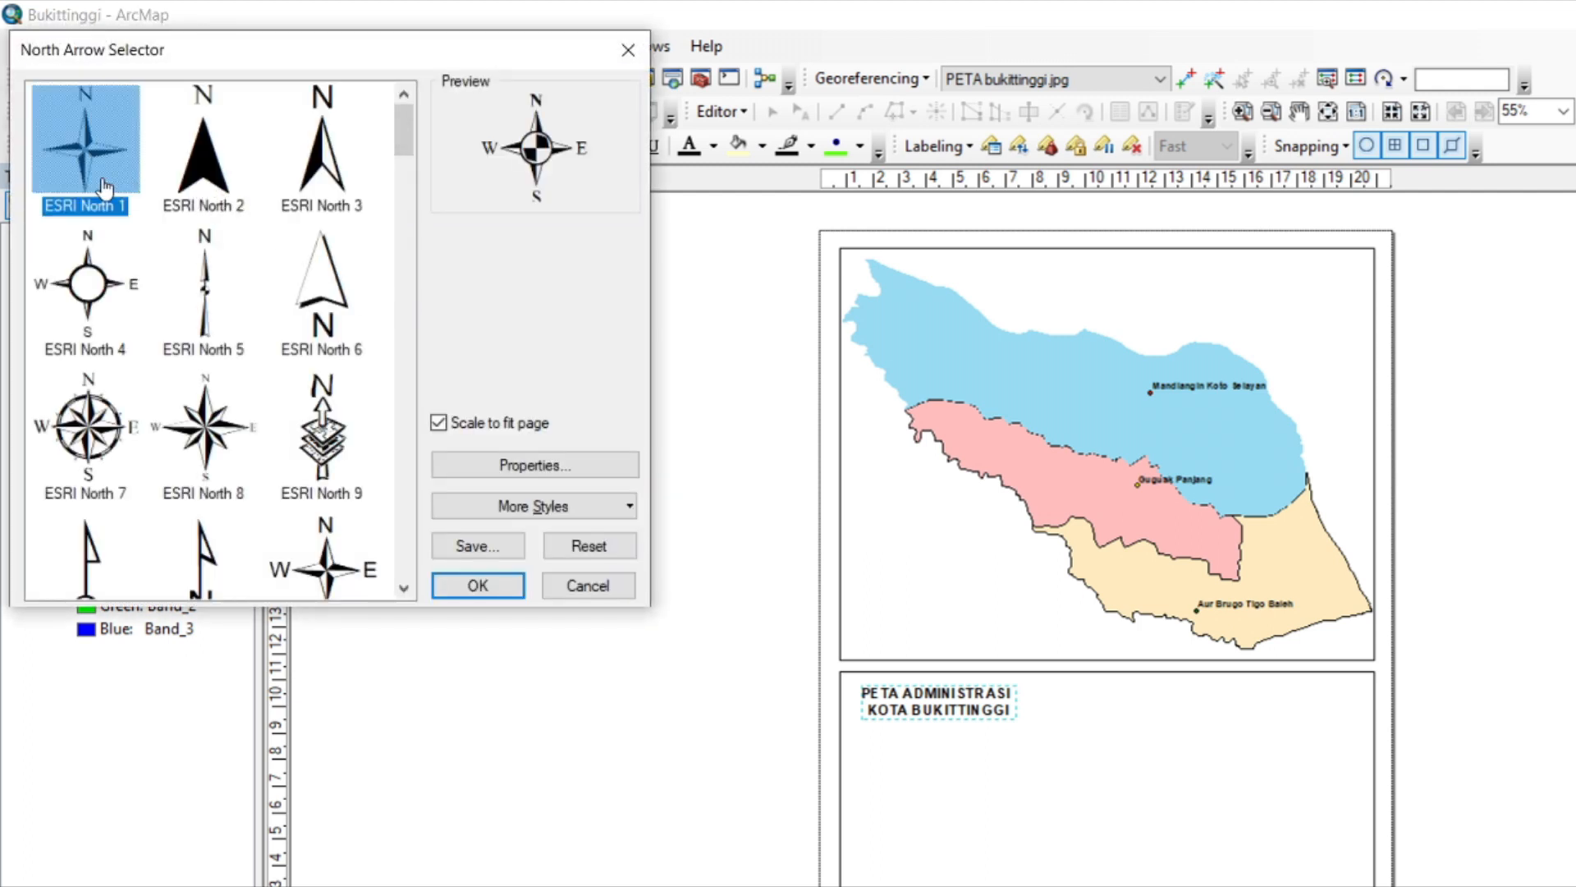
scroll(255, 304, "down", 10)
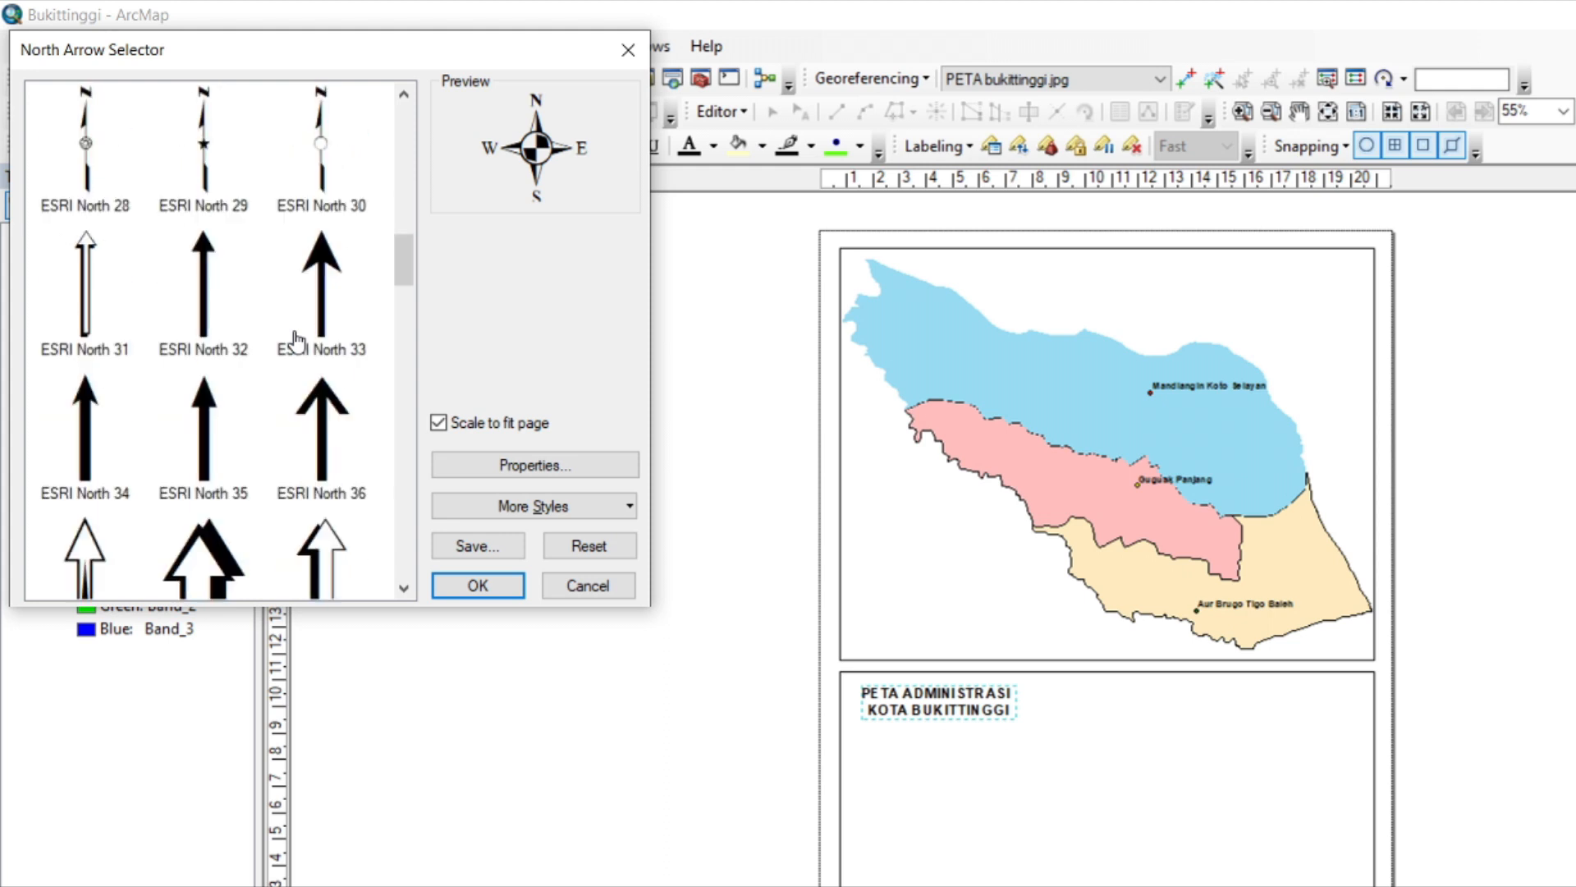
scroll(297, 340, "down", 14)
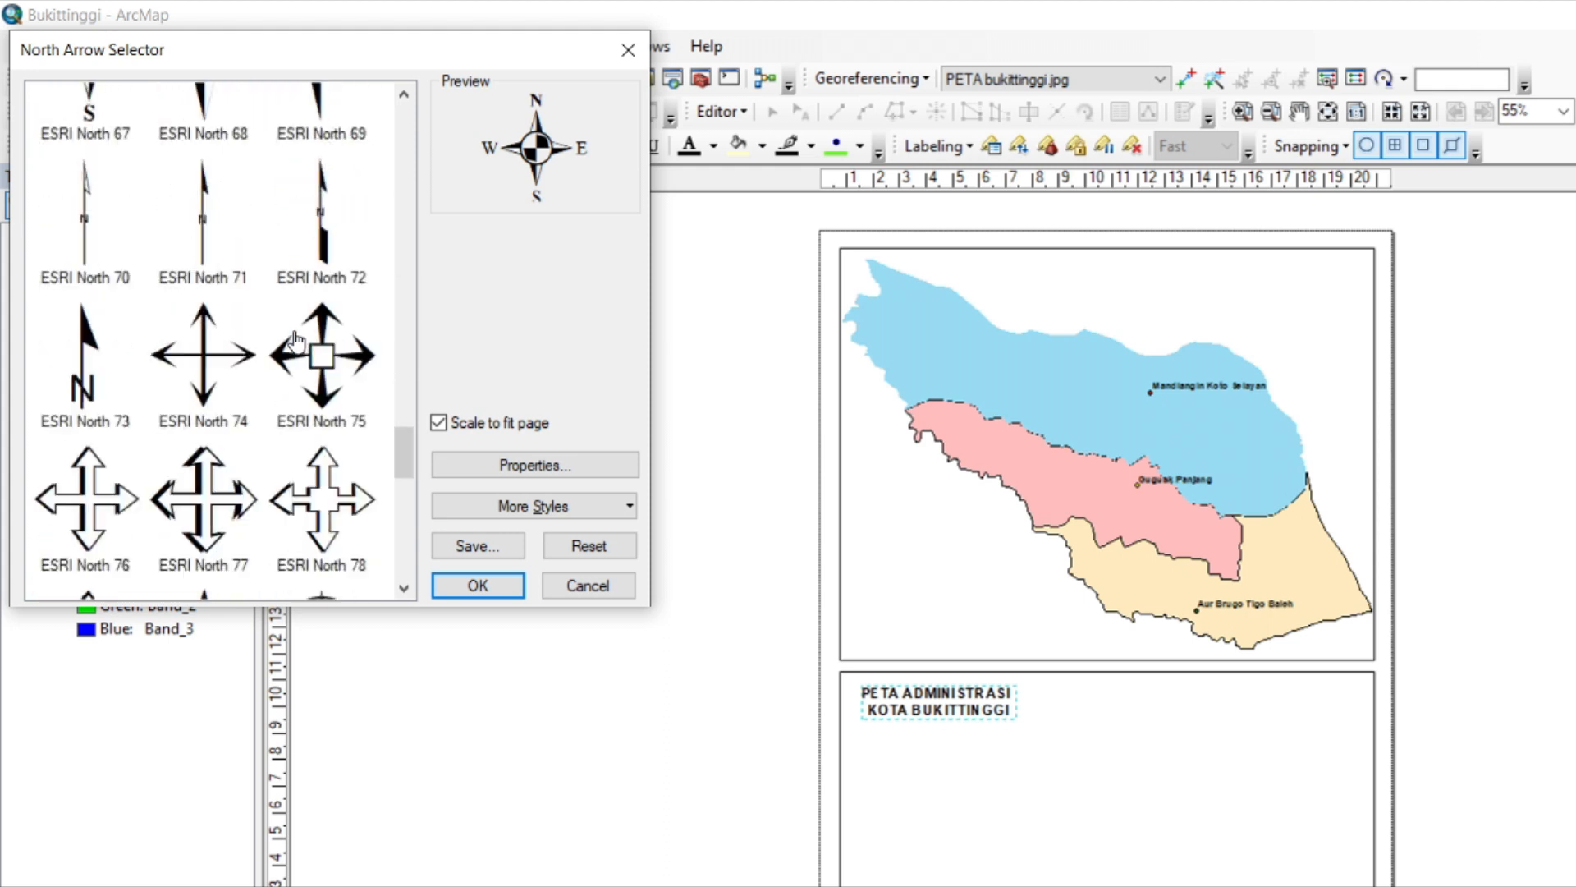
scroll(297, 340, "down", 5)
scroll(297, 341, "up", 20)
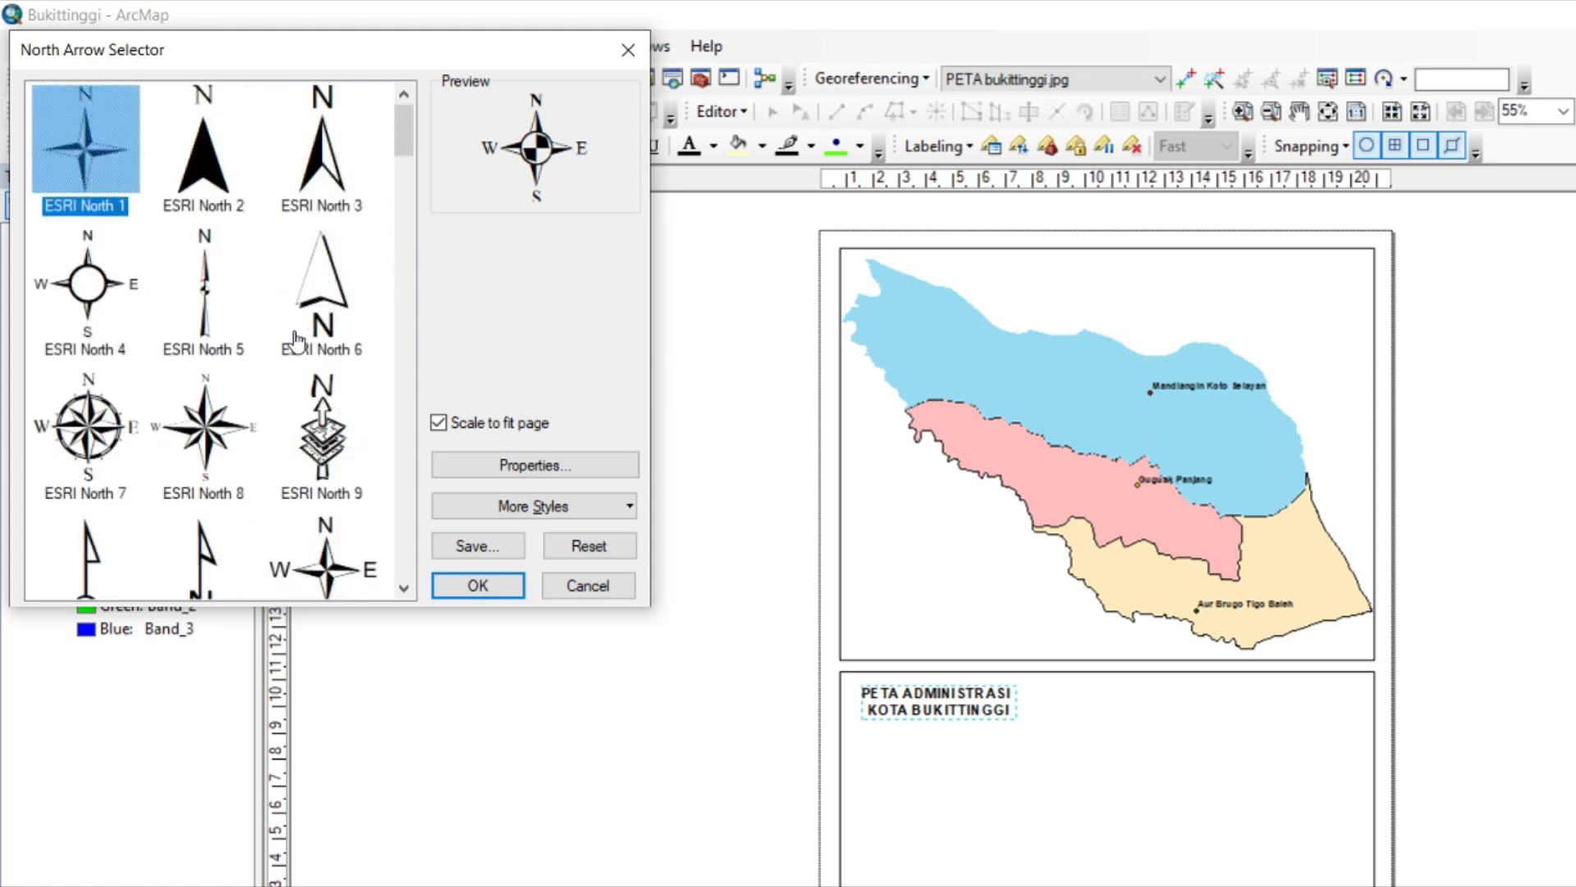
left_click(99, 435)
left_click(462, 588)
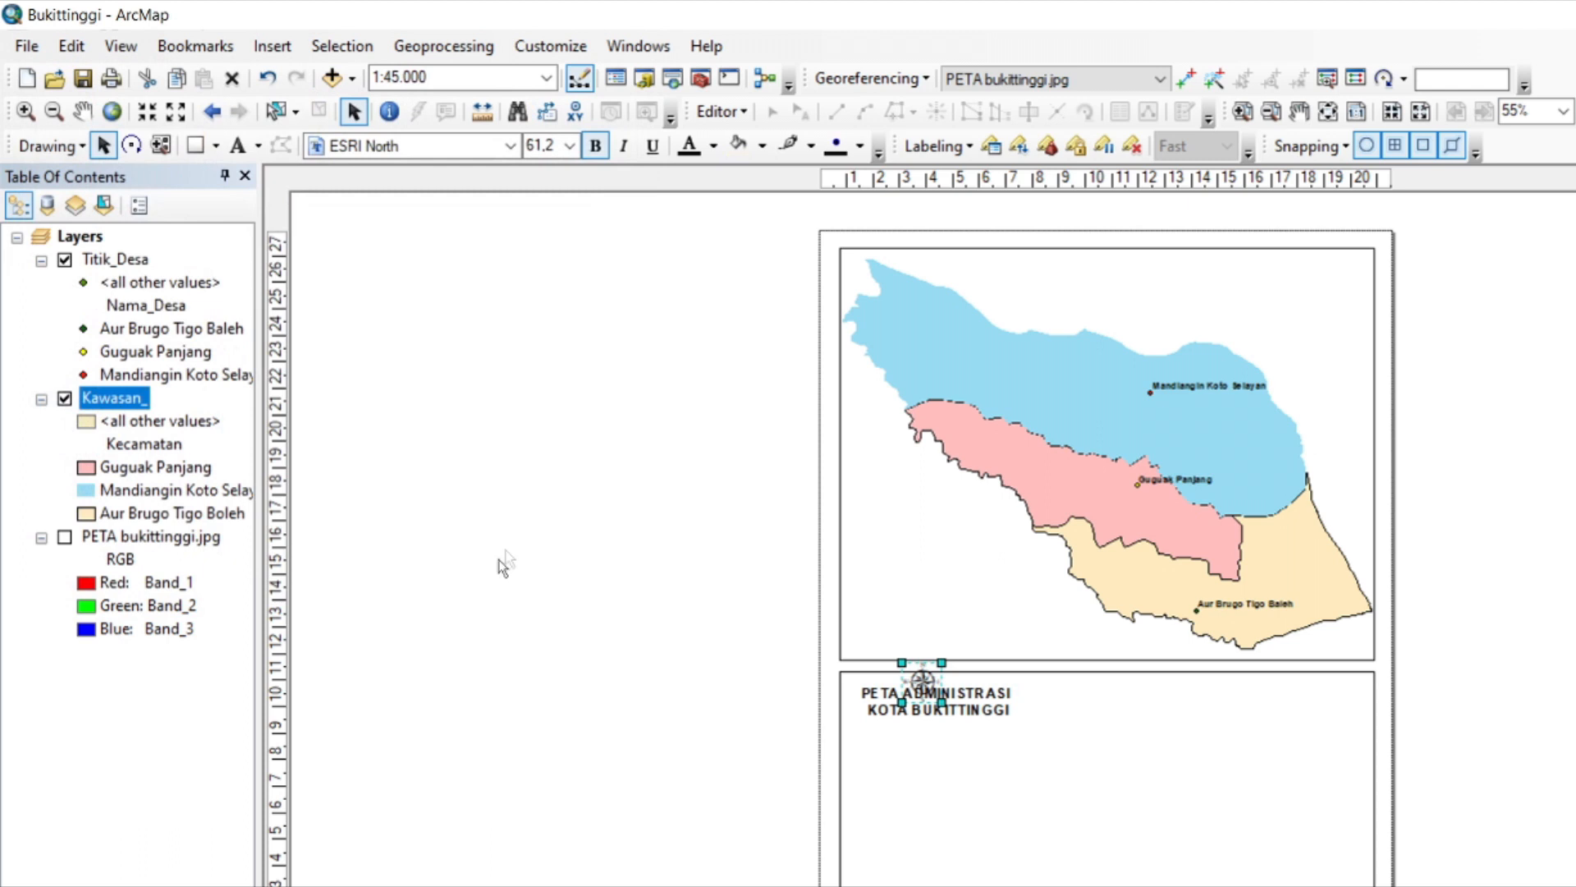
Move the north arrow below the map title and enlarge it to about size 147, and set the map scale to 1:50.000.
left_click_drag(922, 688, 989, 830)
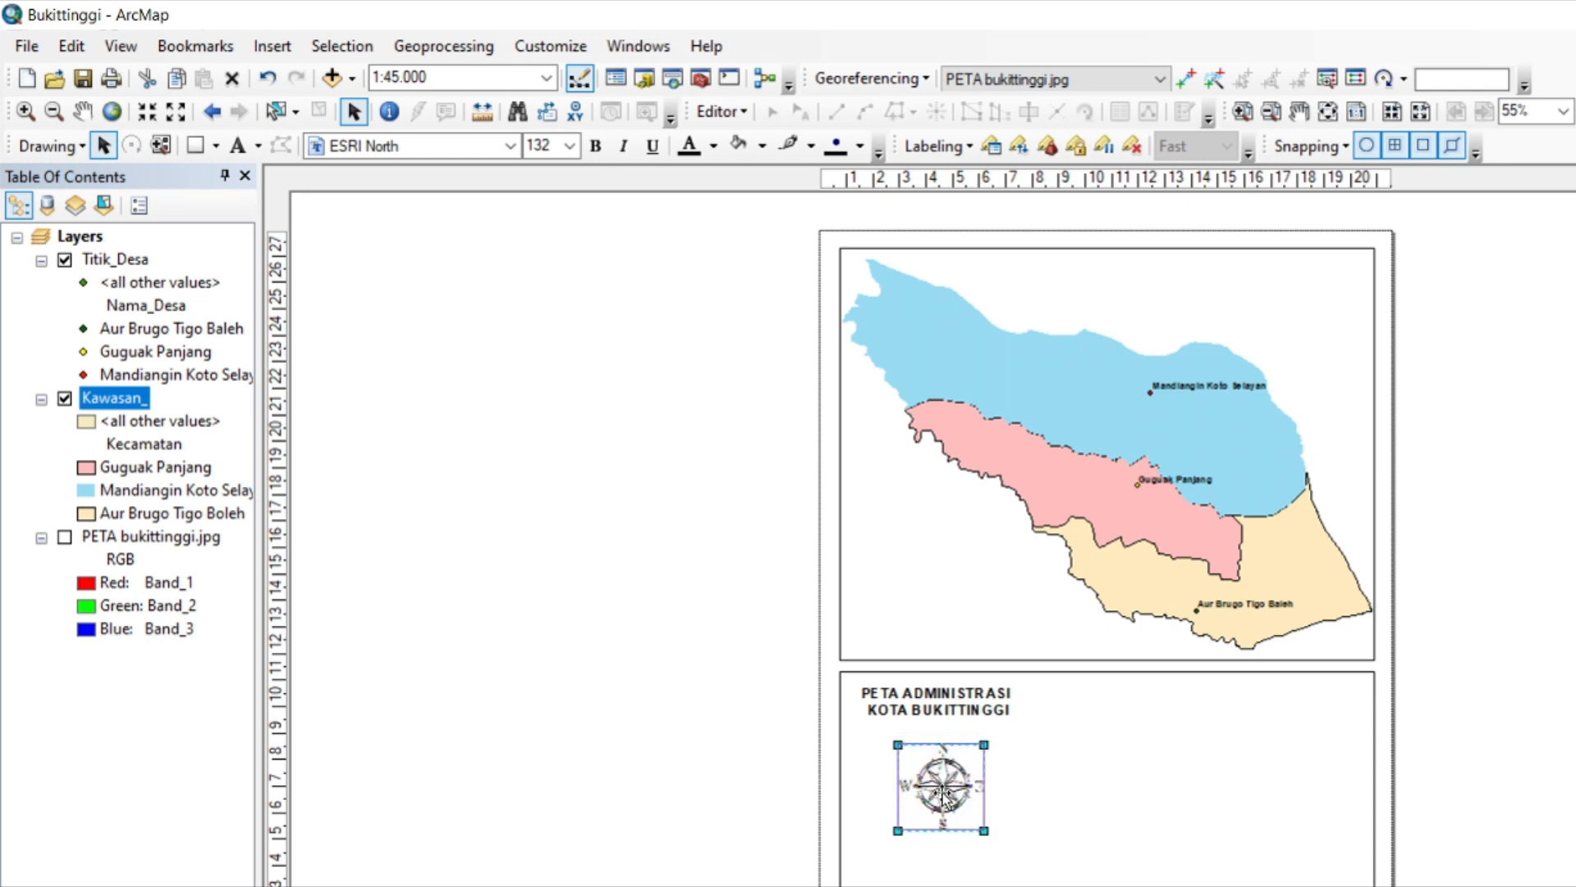
left_click_drag(984, 742, 992, 734)
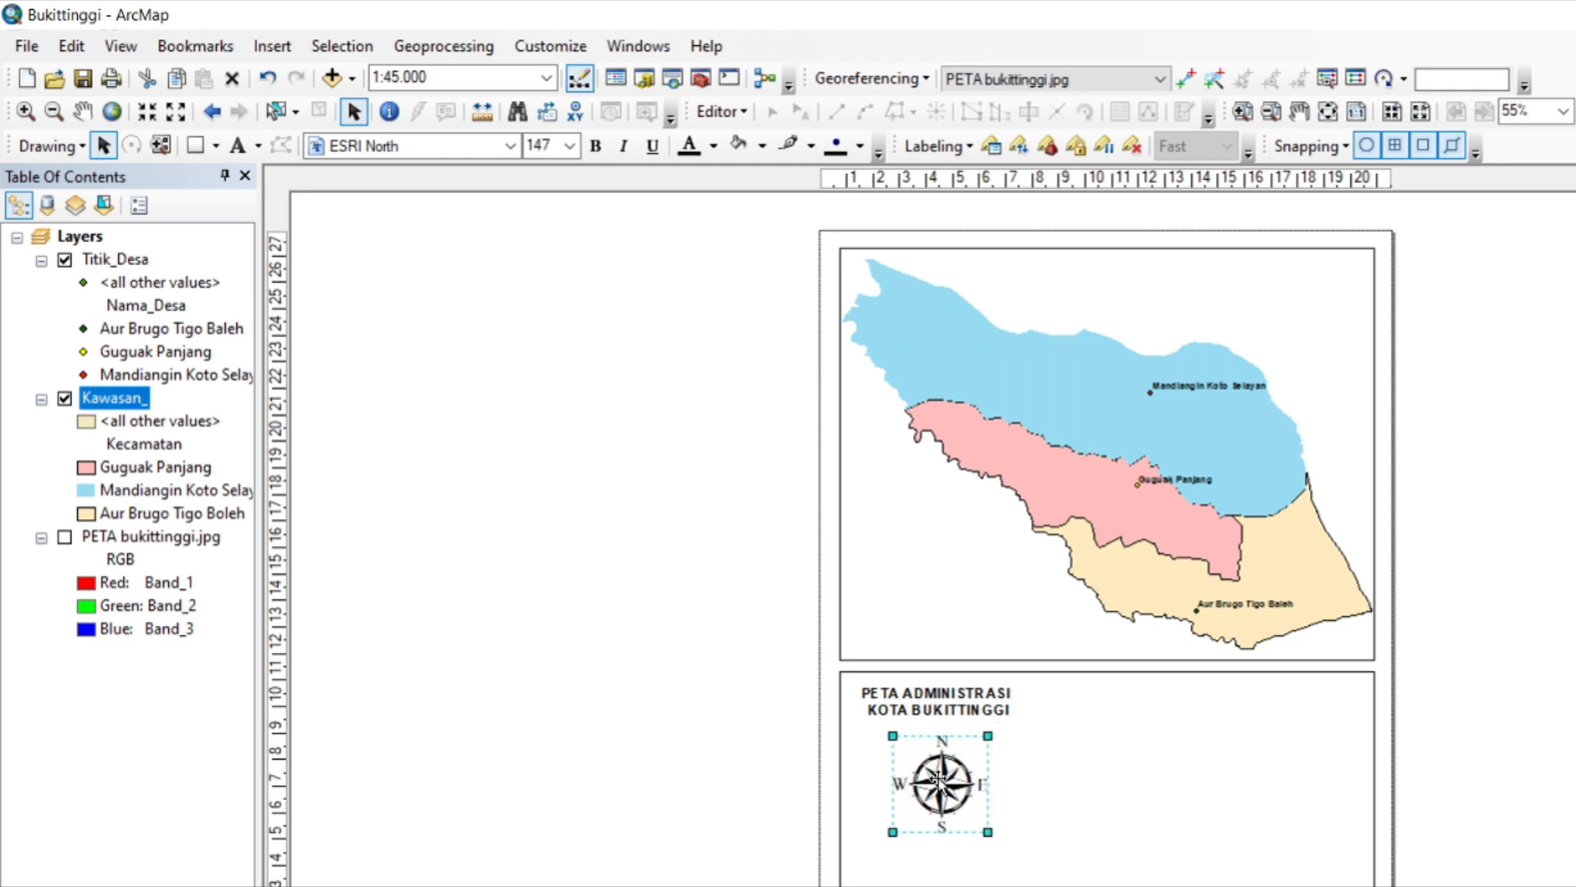
left_click(553, 422)
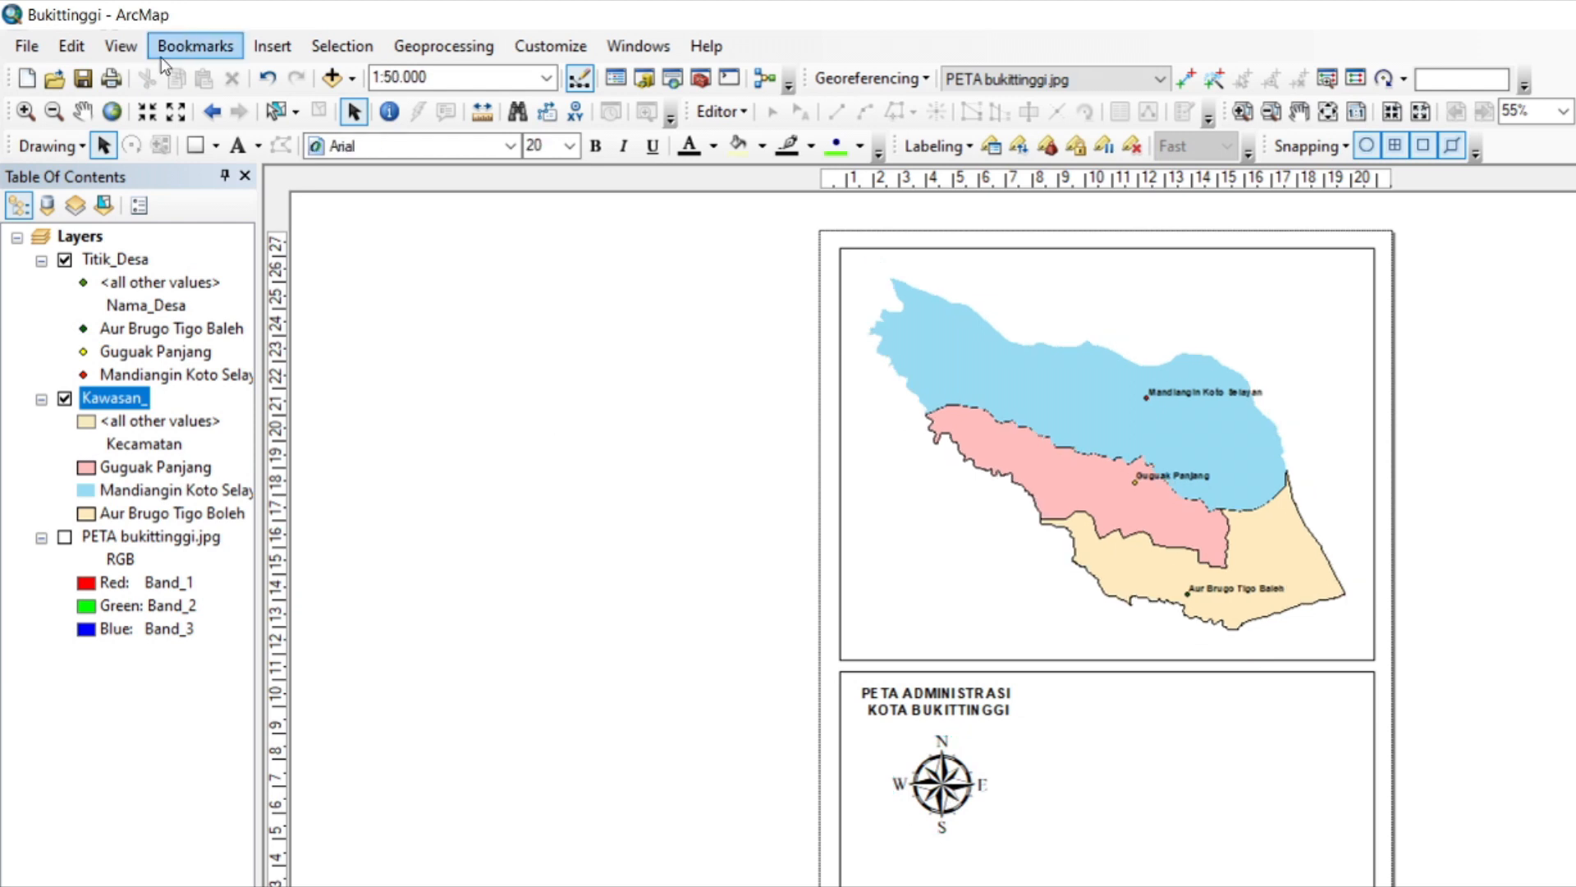
Insert a scale bar in the Alternating Scale Bar 1 style and move it into the information box below the north arrow.
left_click(277, 51)
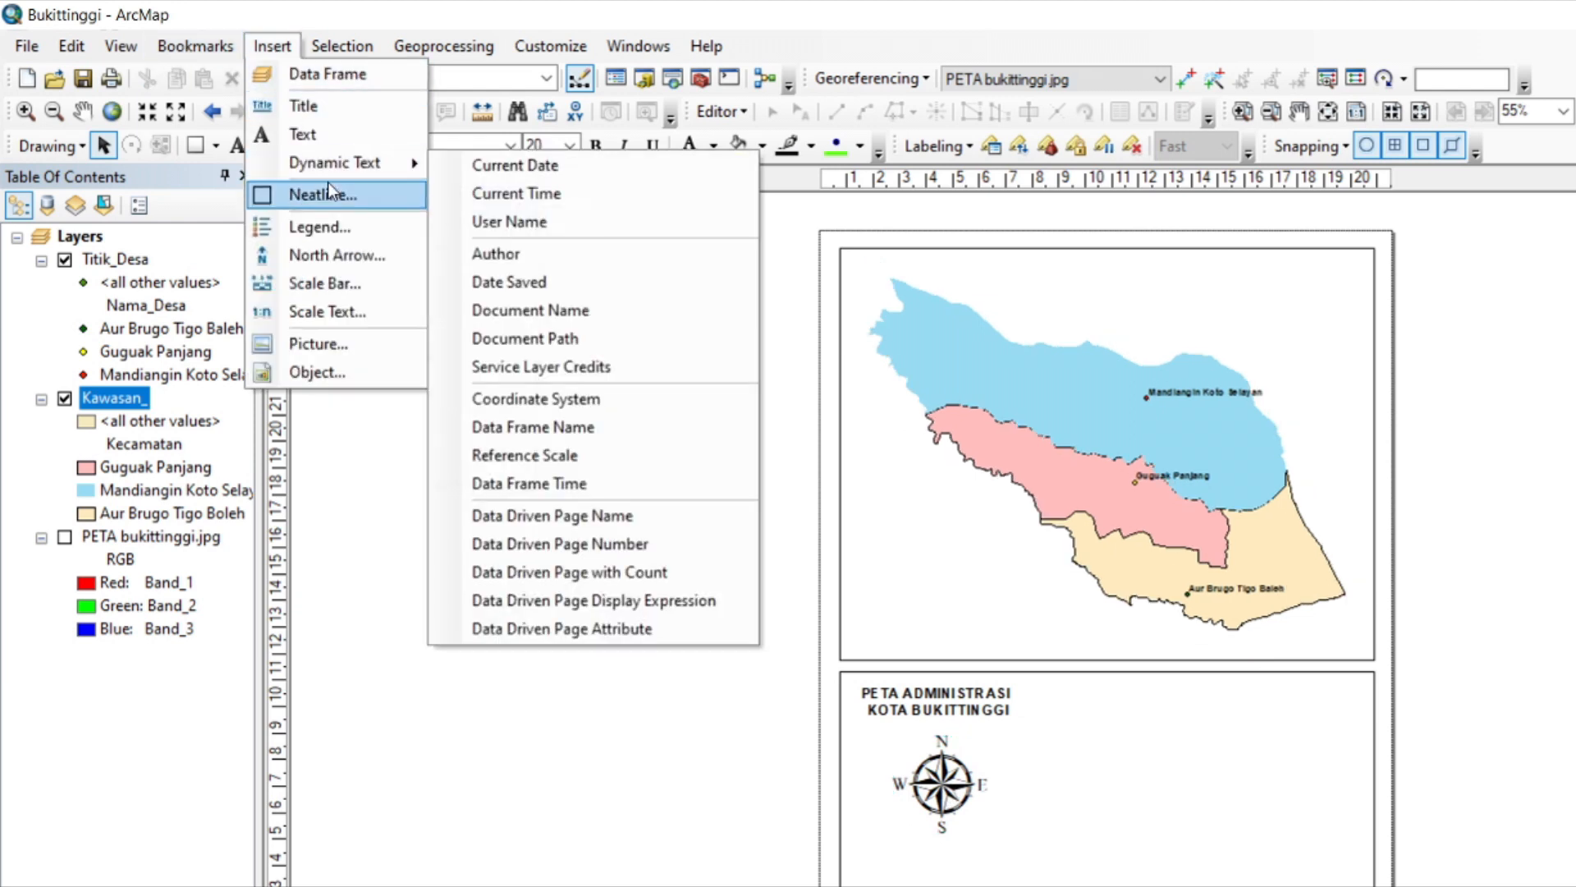
left_click(331, 286)
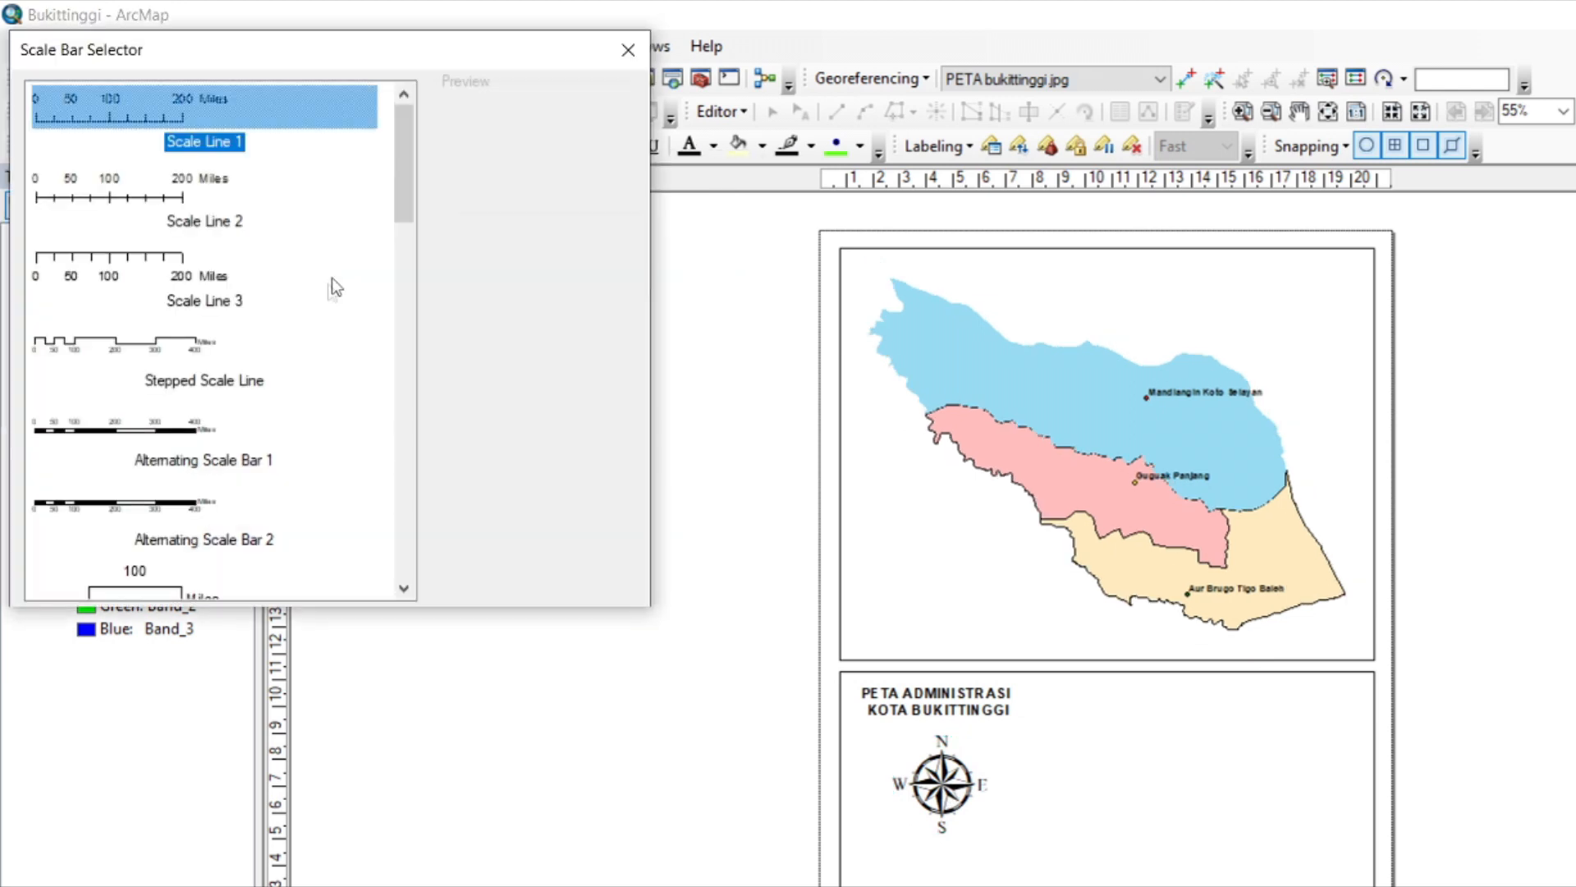
left_click(195, 427)
left_click(493, 588)
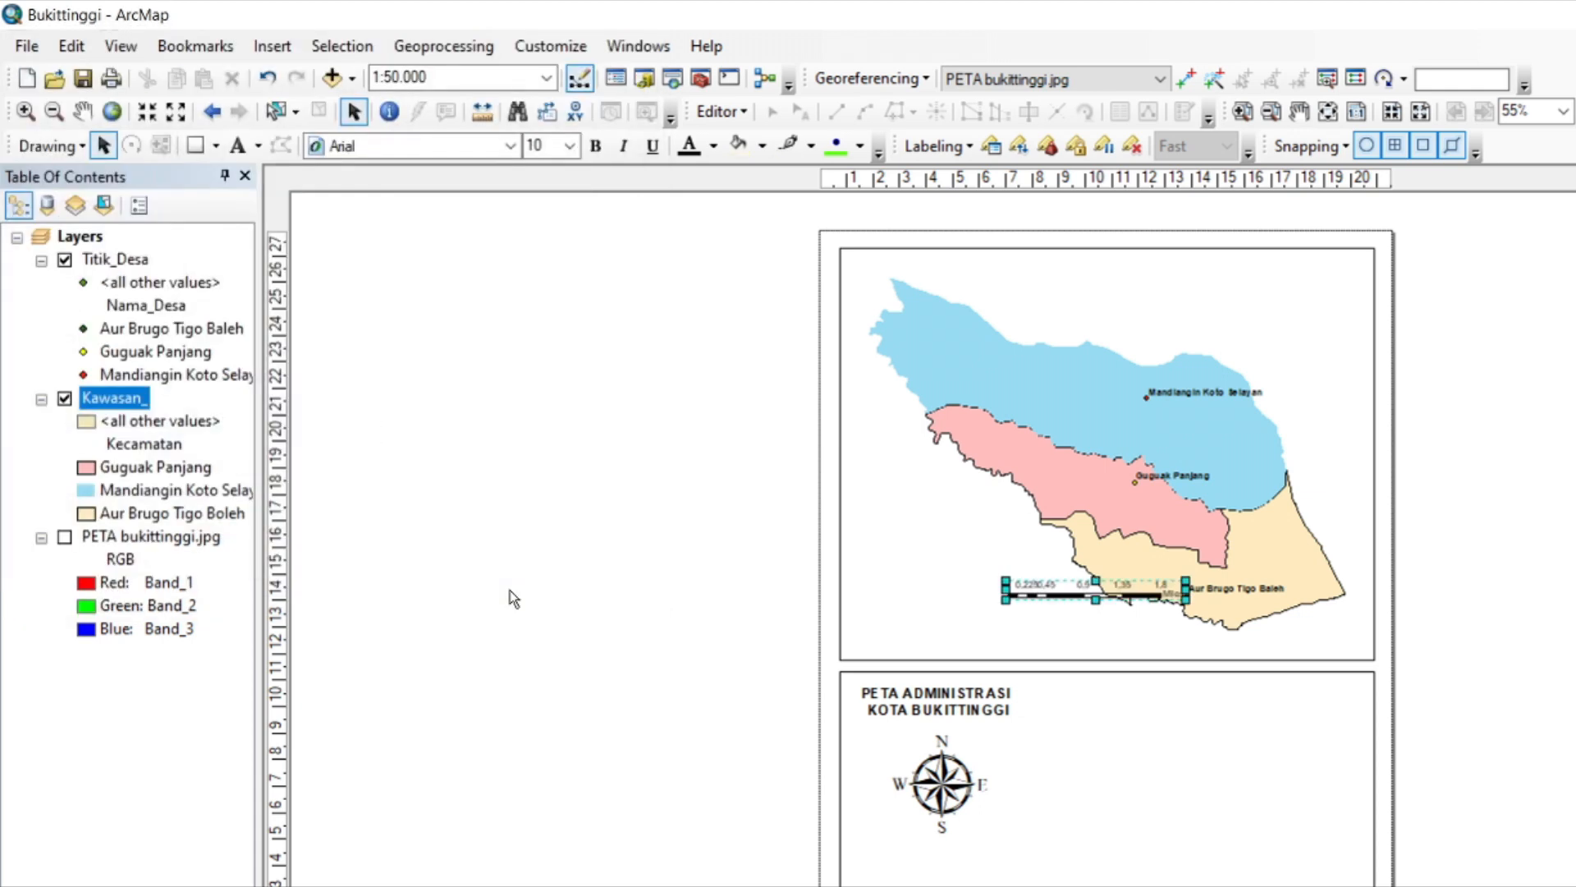
left_click_drag(1084, 589, 952, 885)
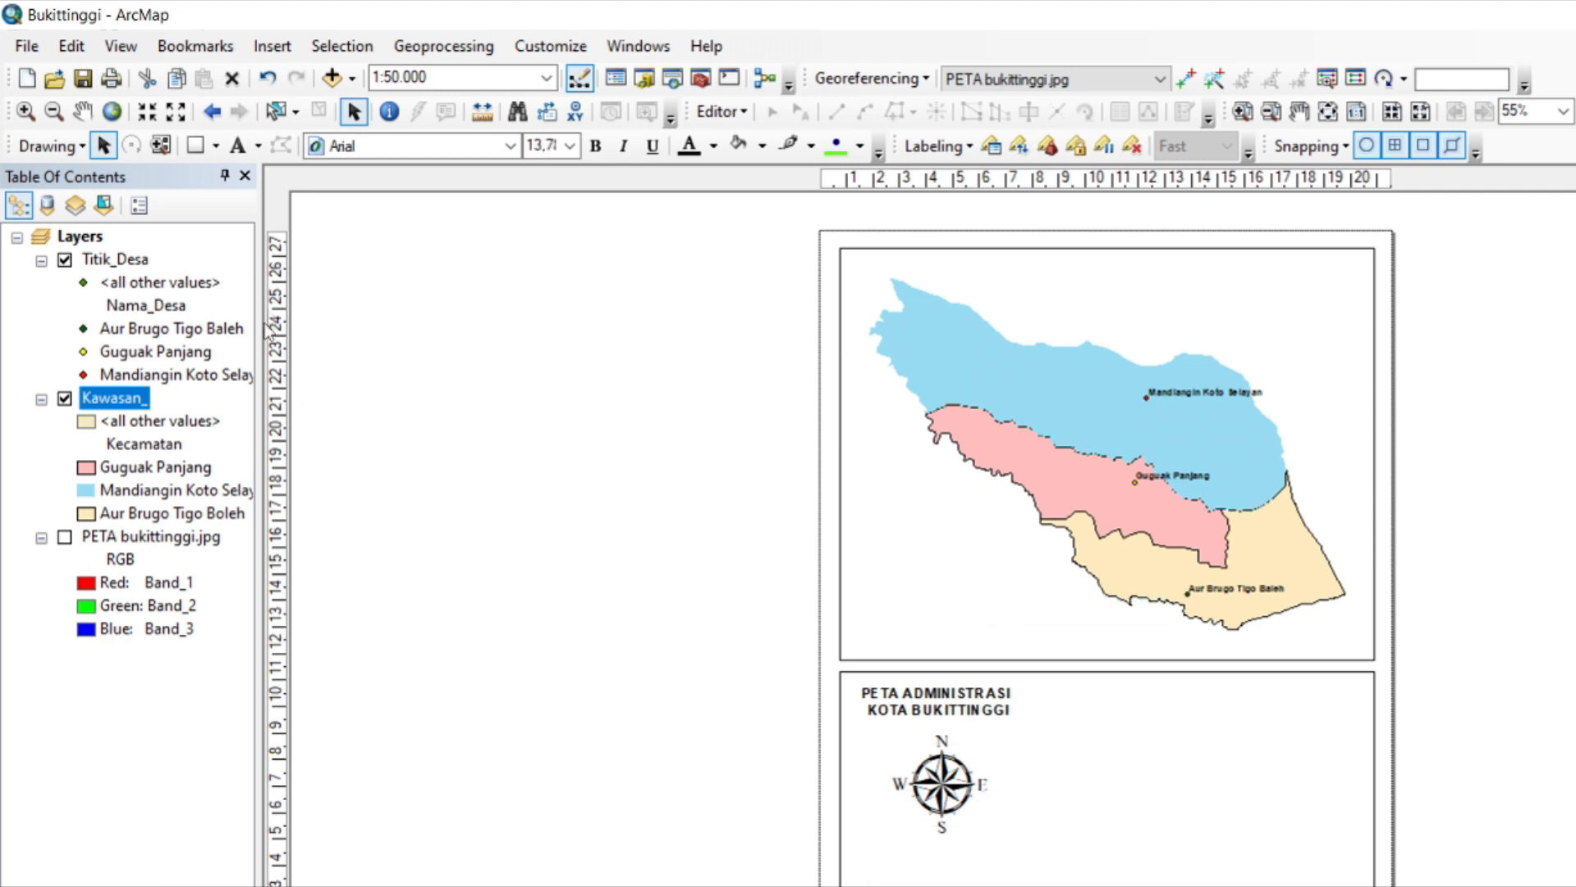
Insert a Centimeters = Kilometers scale text and place it enlarged directly beneath the north arrow.
left_click(276, 50)
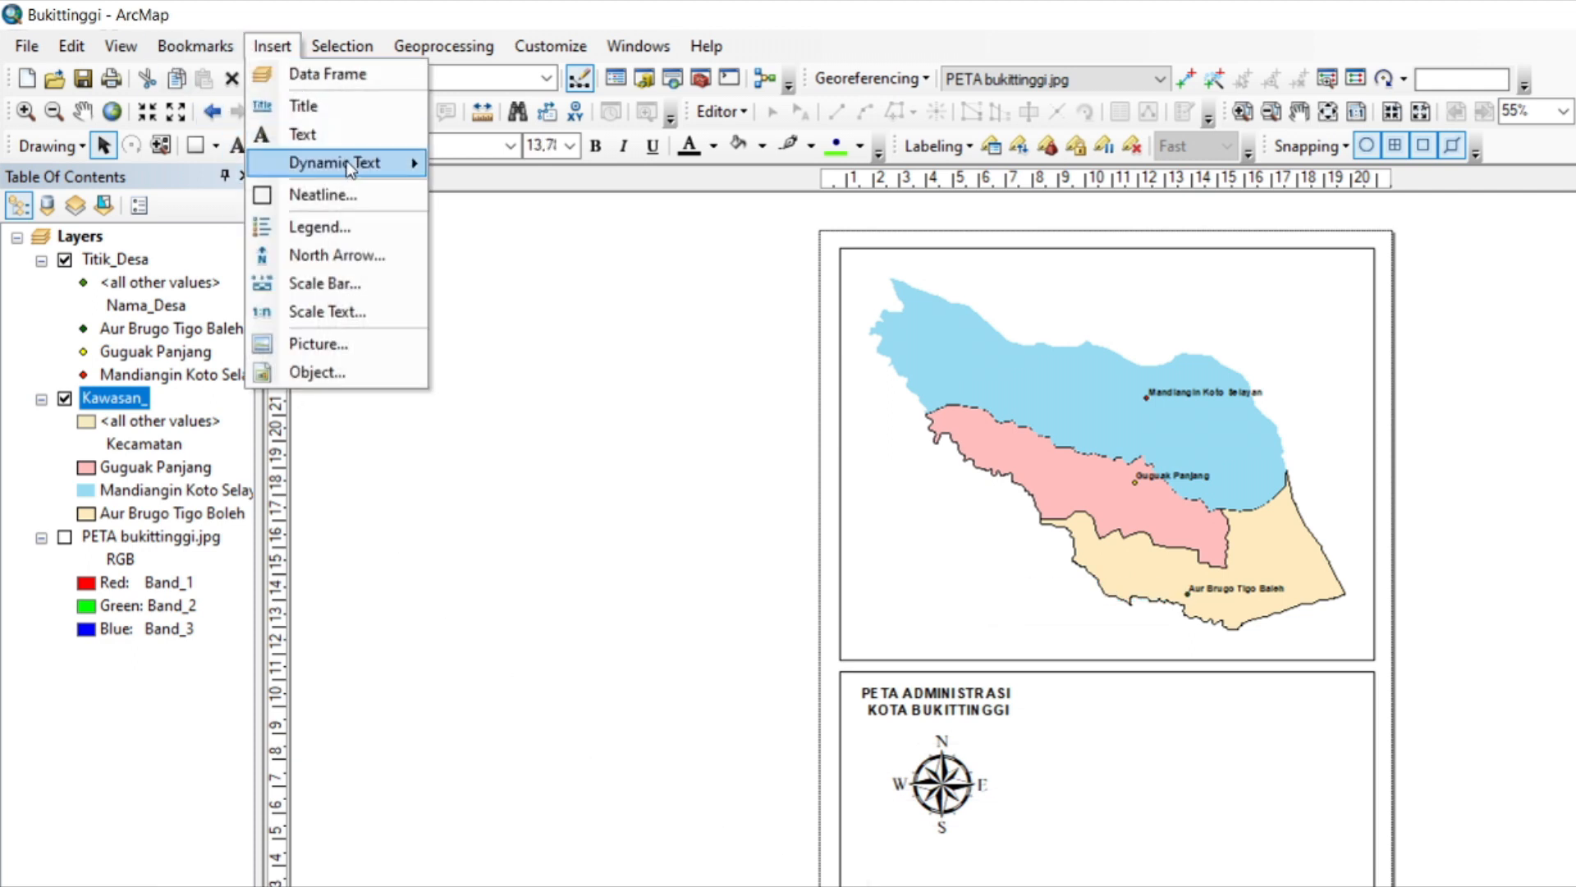
left_click(330, 310)
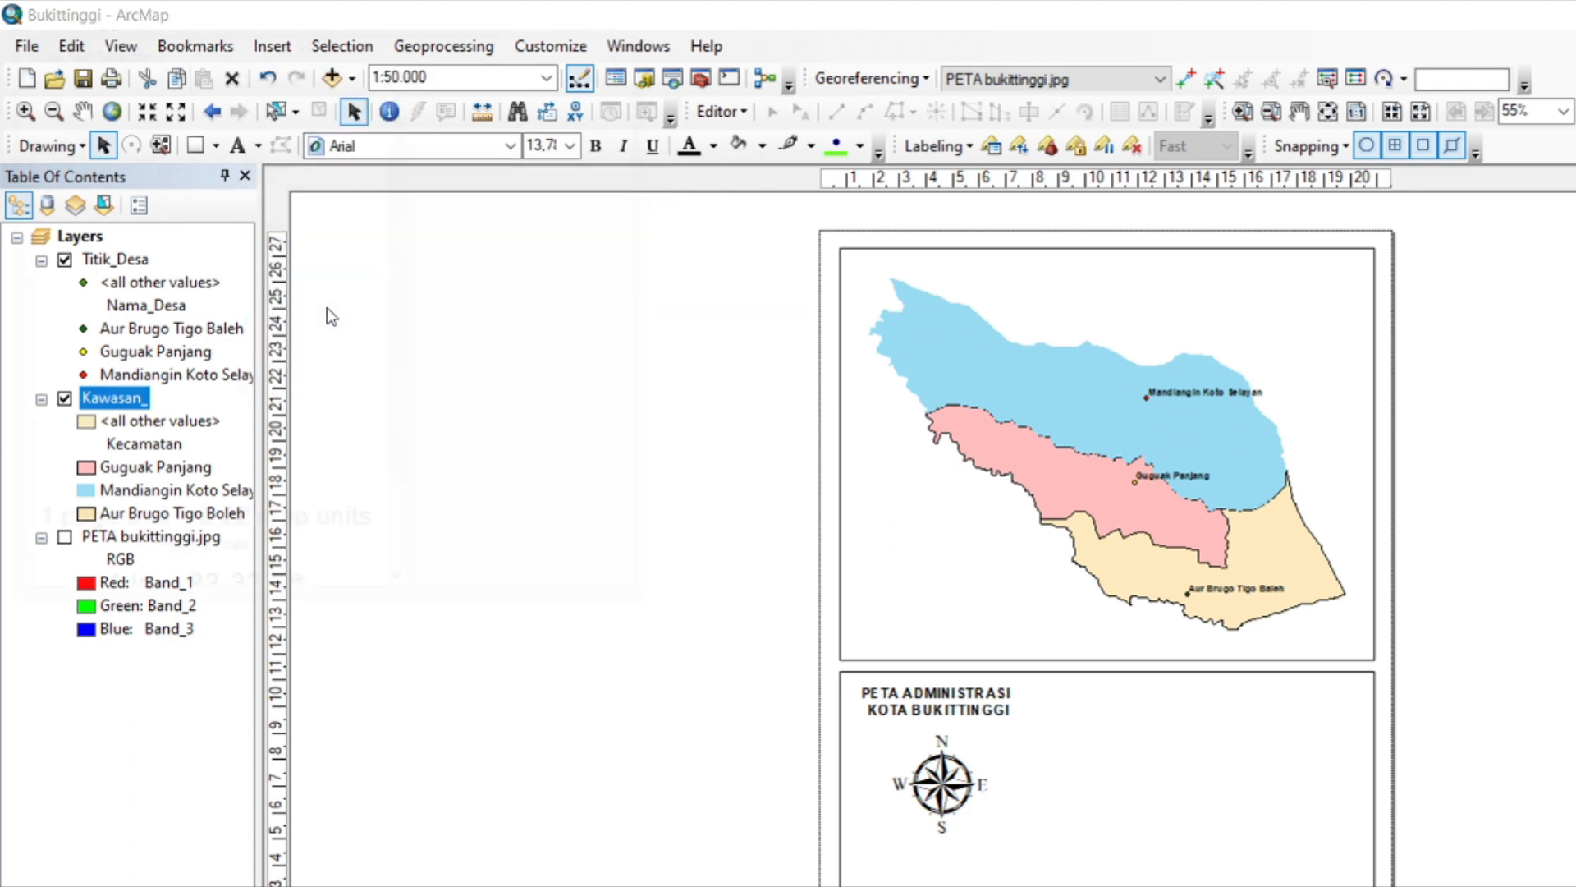
left_click(235, 176)
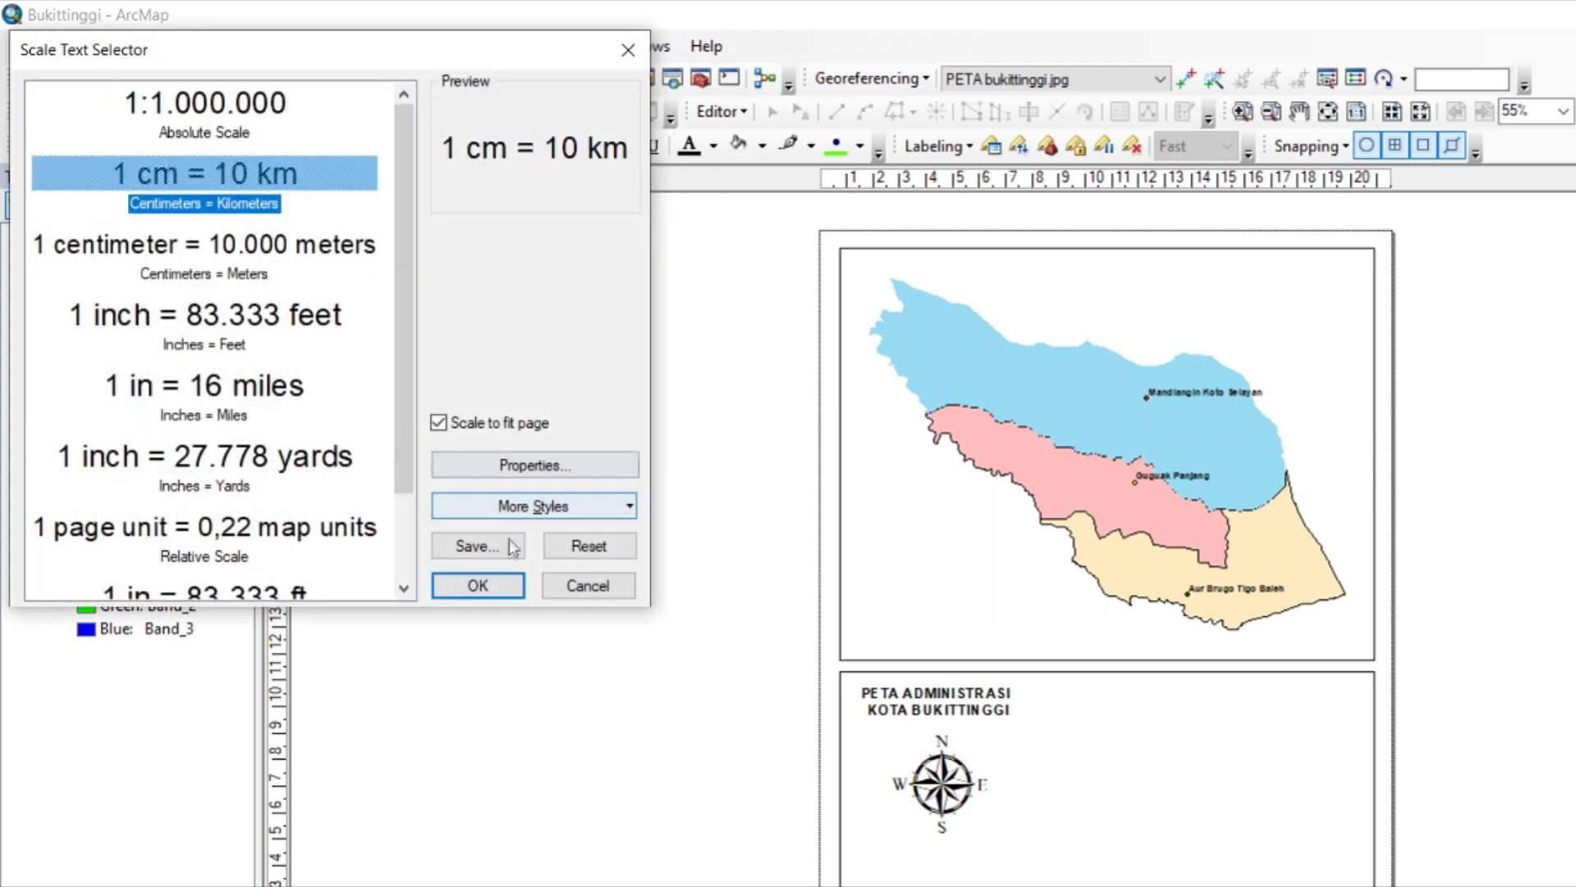
left_click(476, 587)
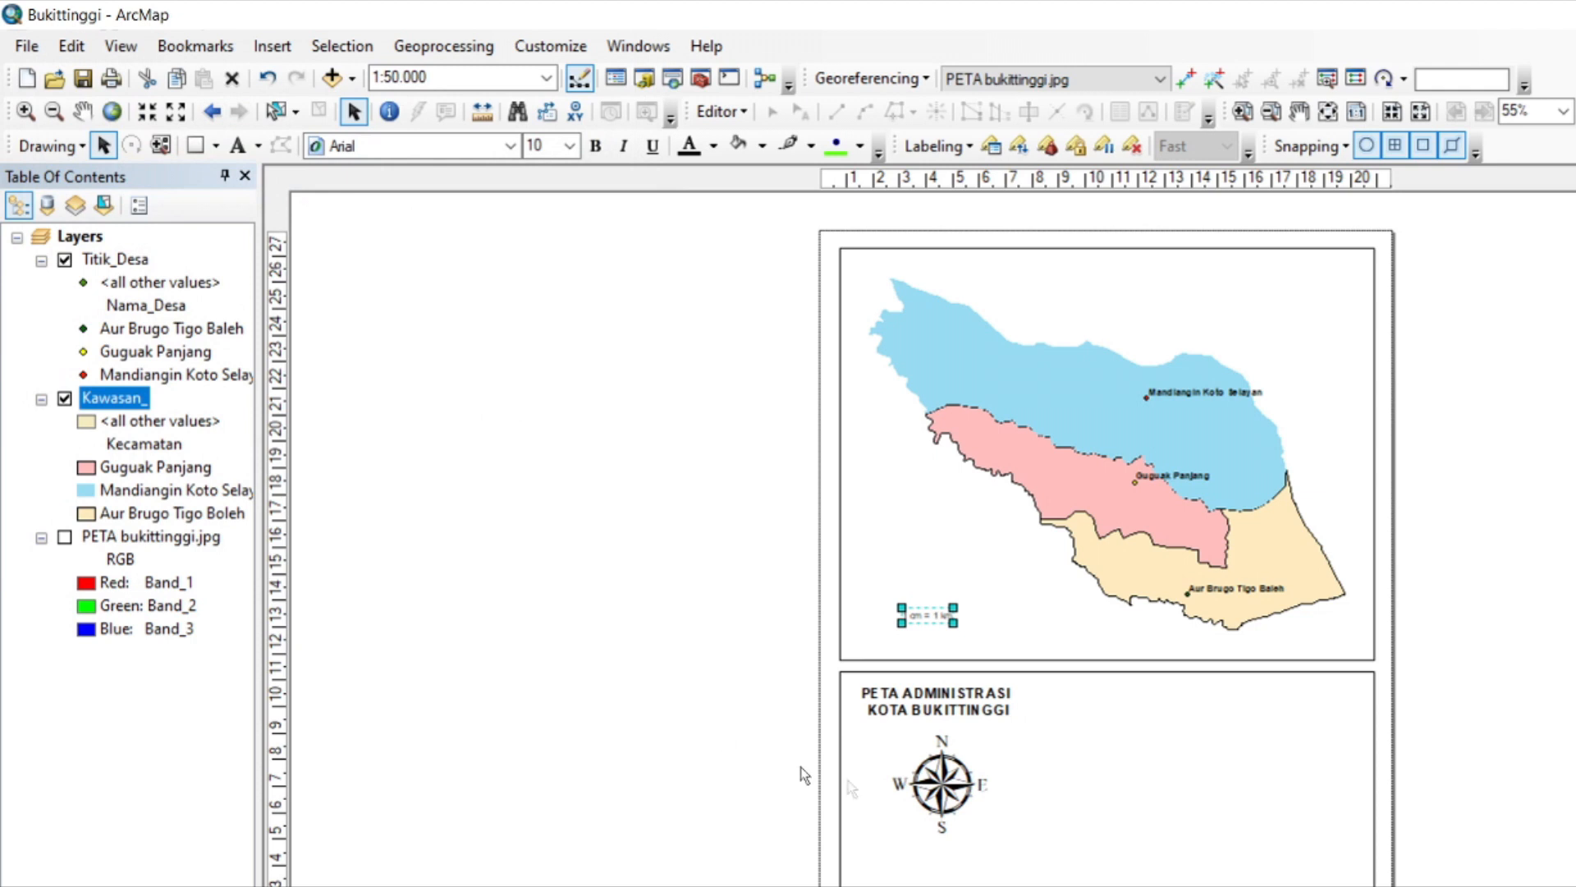
left_click_drag(965, 622, 955, 873)
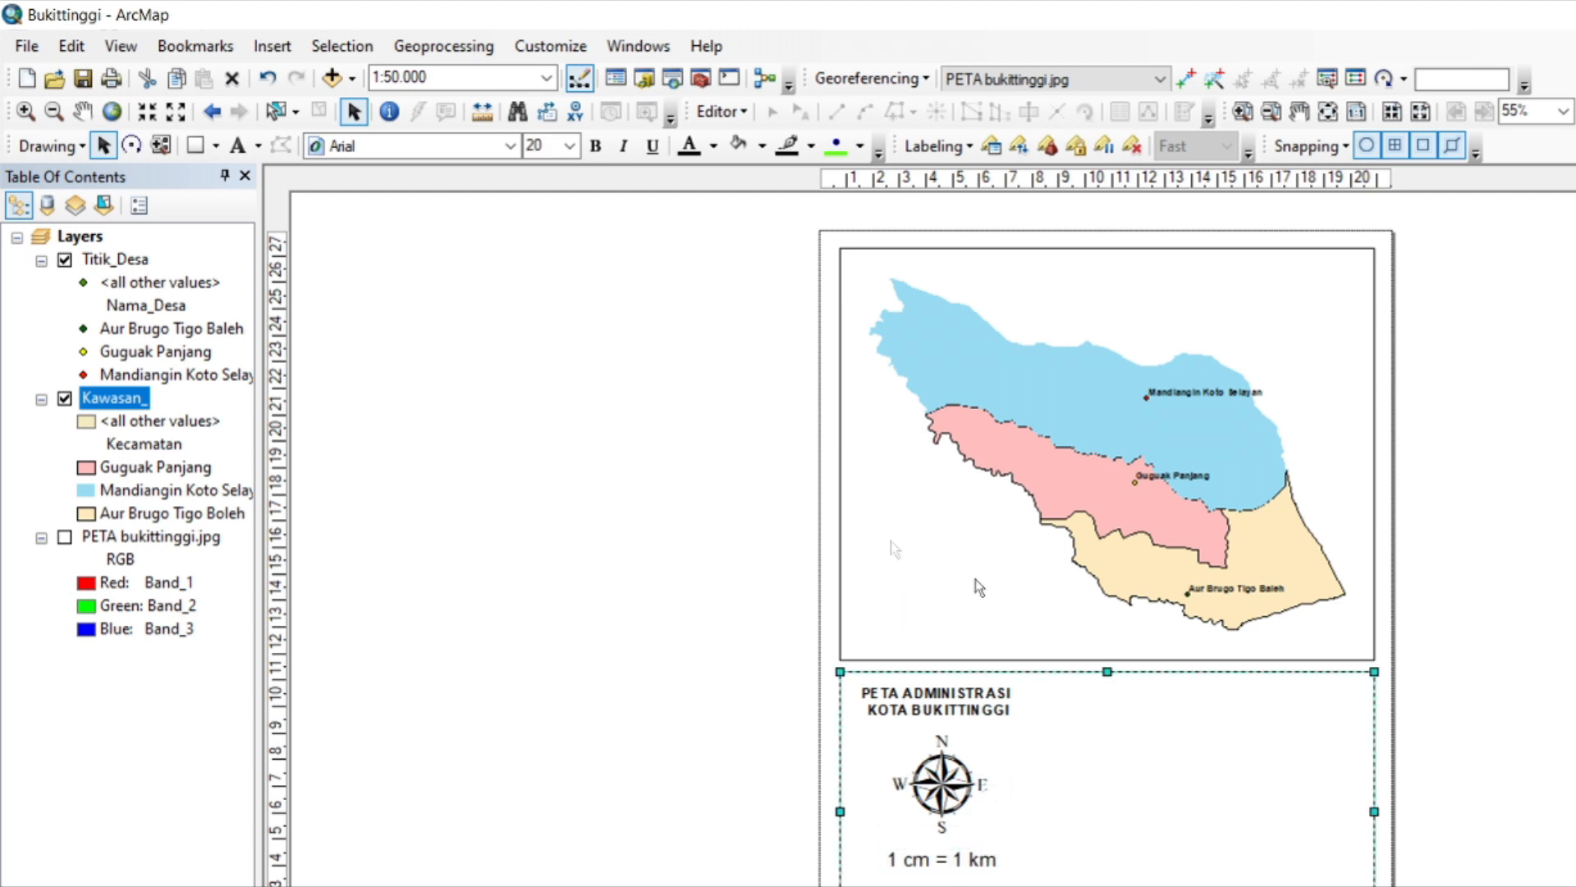
Start a one-column legend that includes the Titik_Desa and Kawasan_ layers, and proceed to its title settings.
left_click(272, 45)
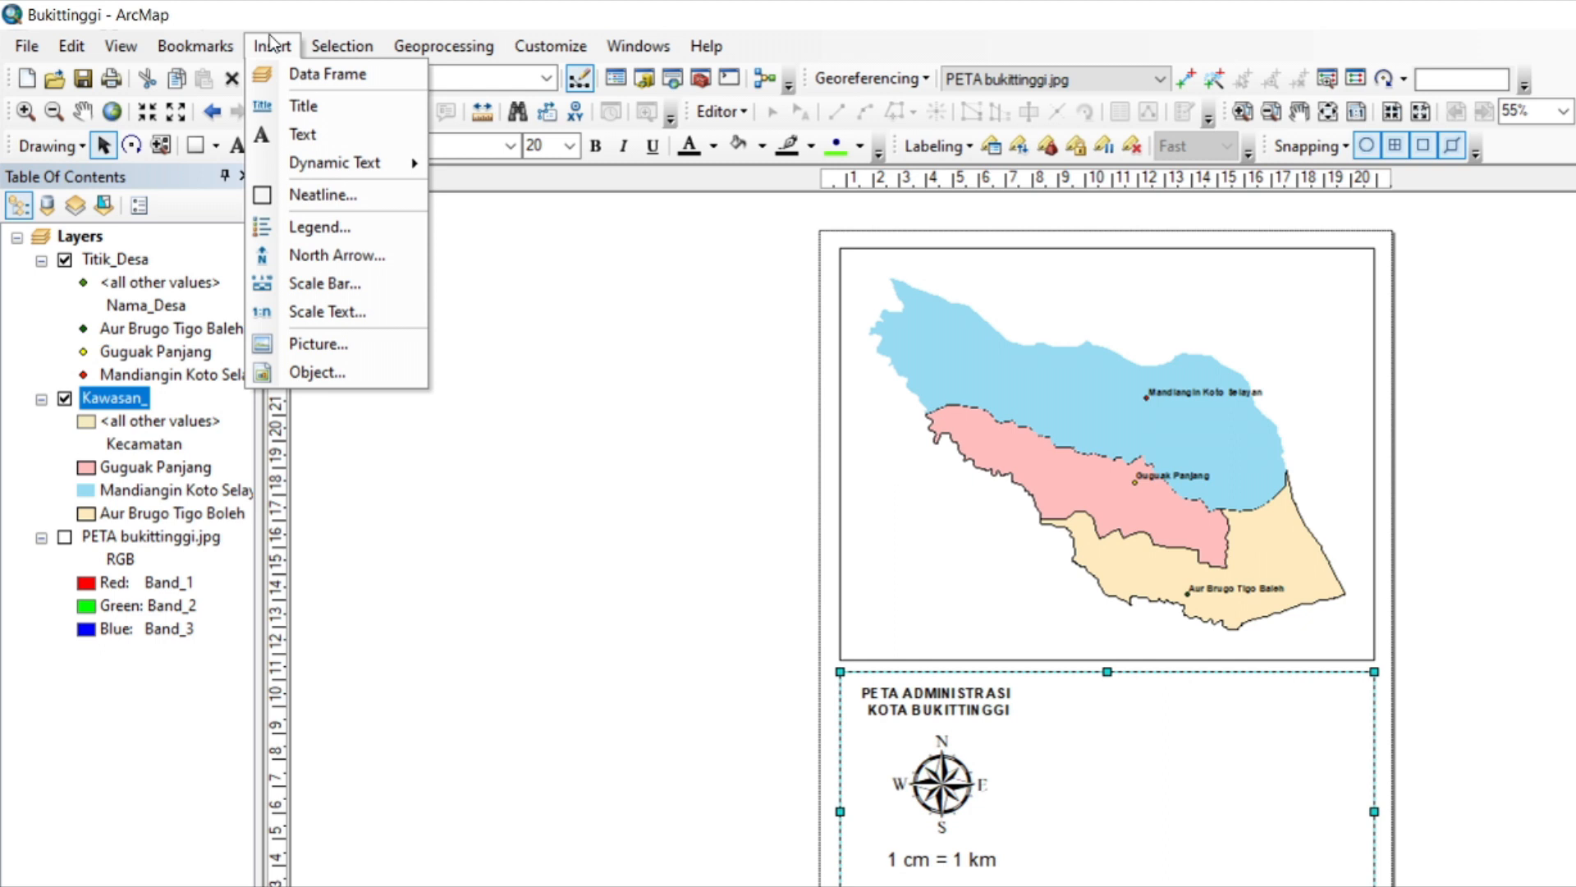
left_click(342, 233)
left_click(985, 396)
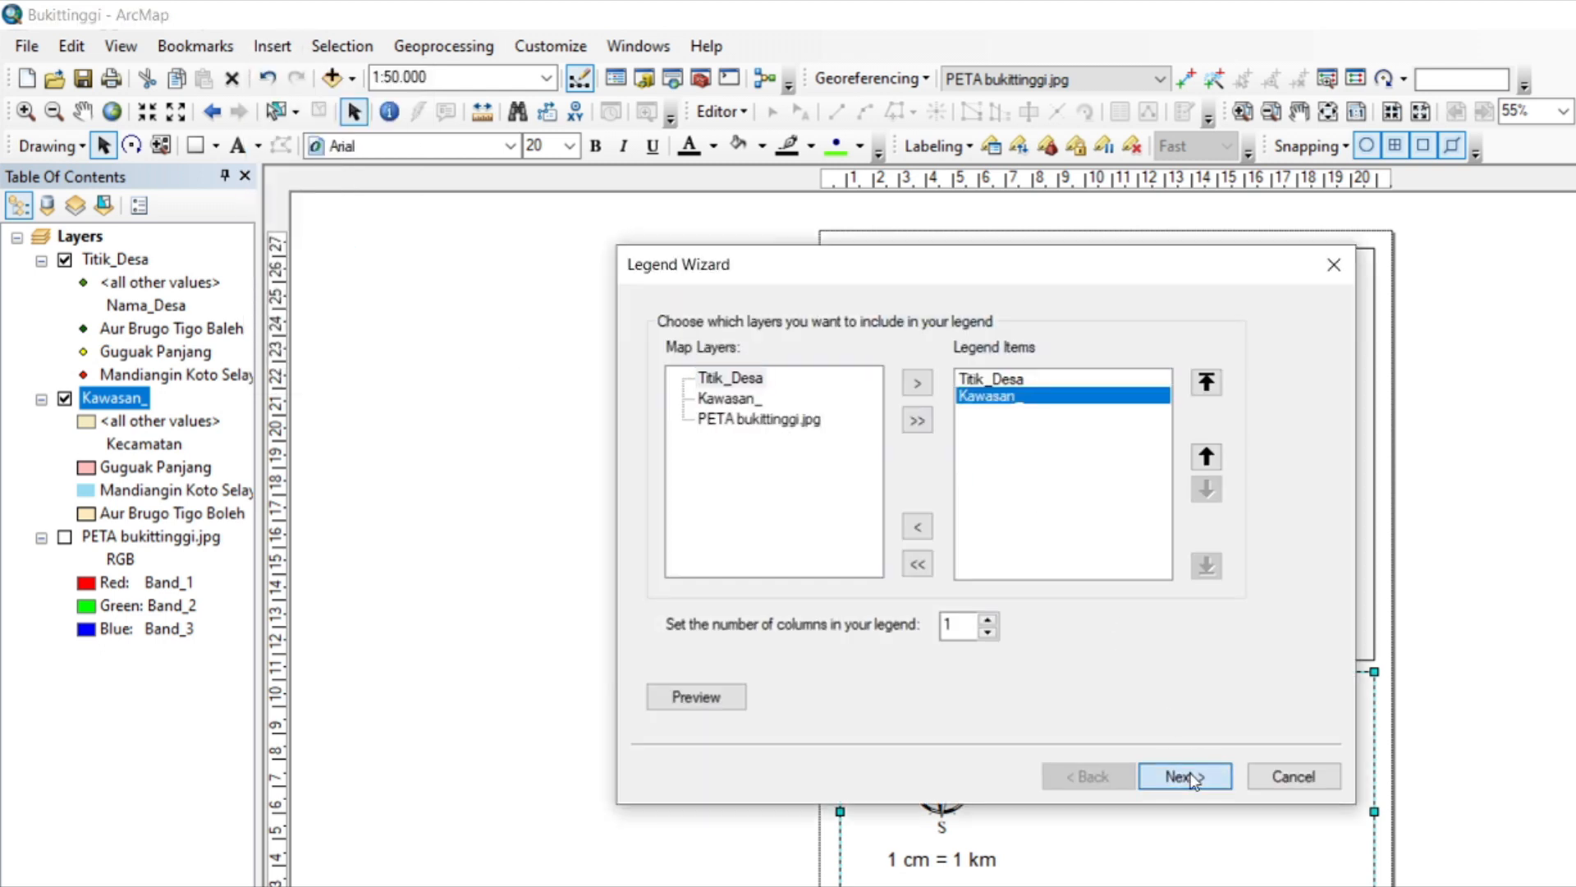
left_click(1193, 778)
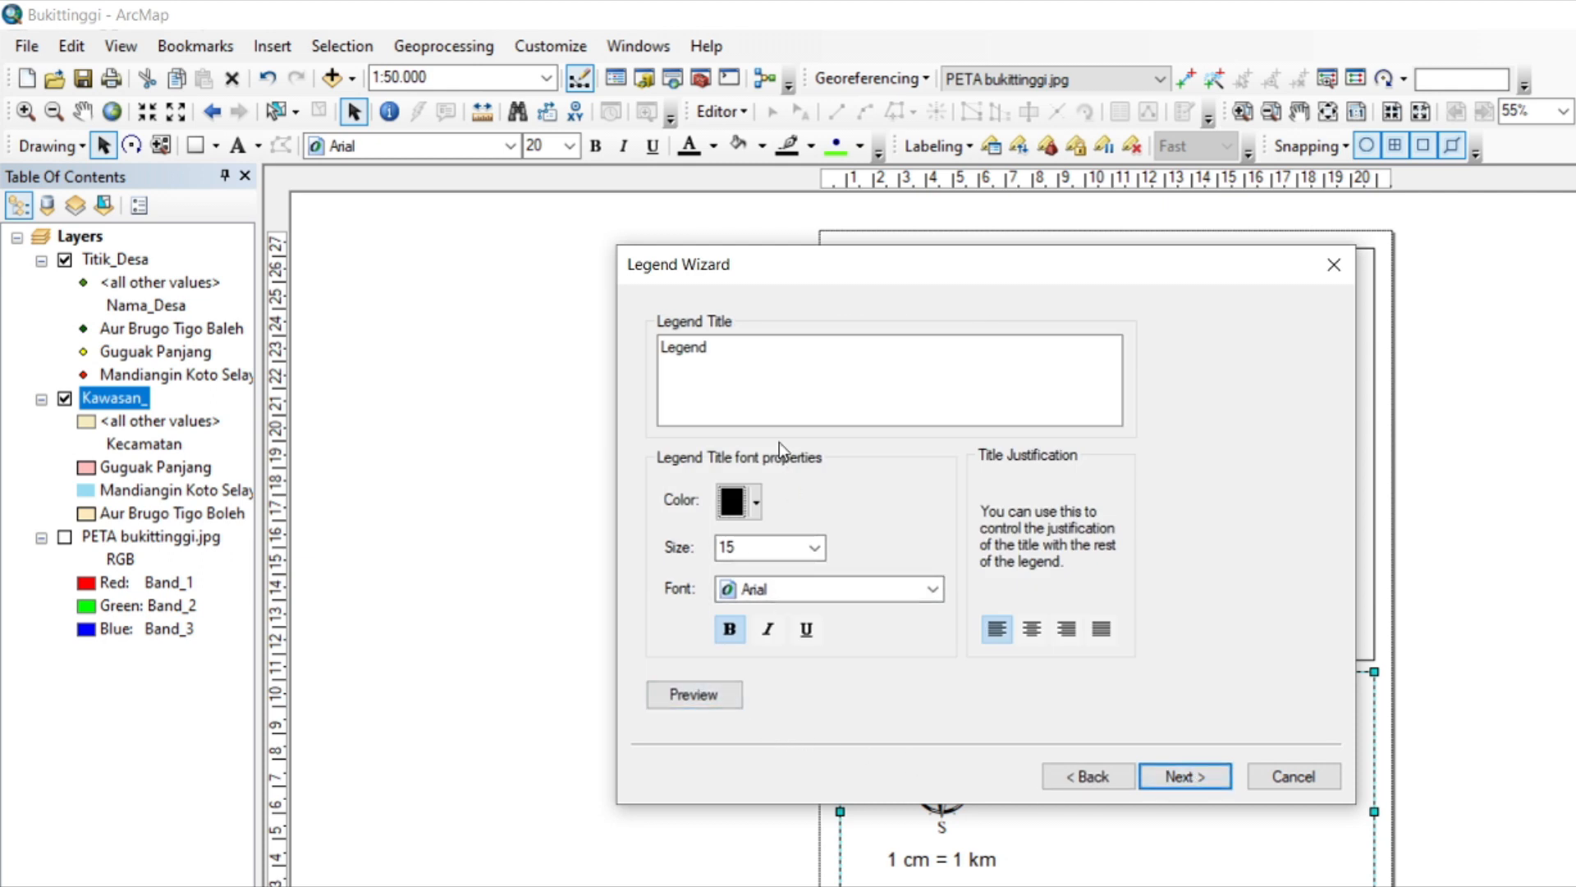
Clear the default legend title and begin entering a new one in its place.
left_click(752, 360)
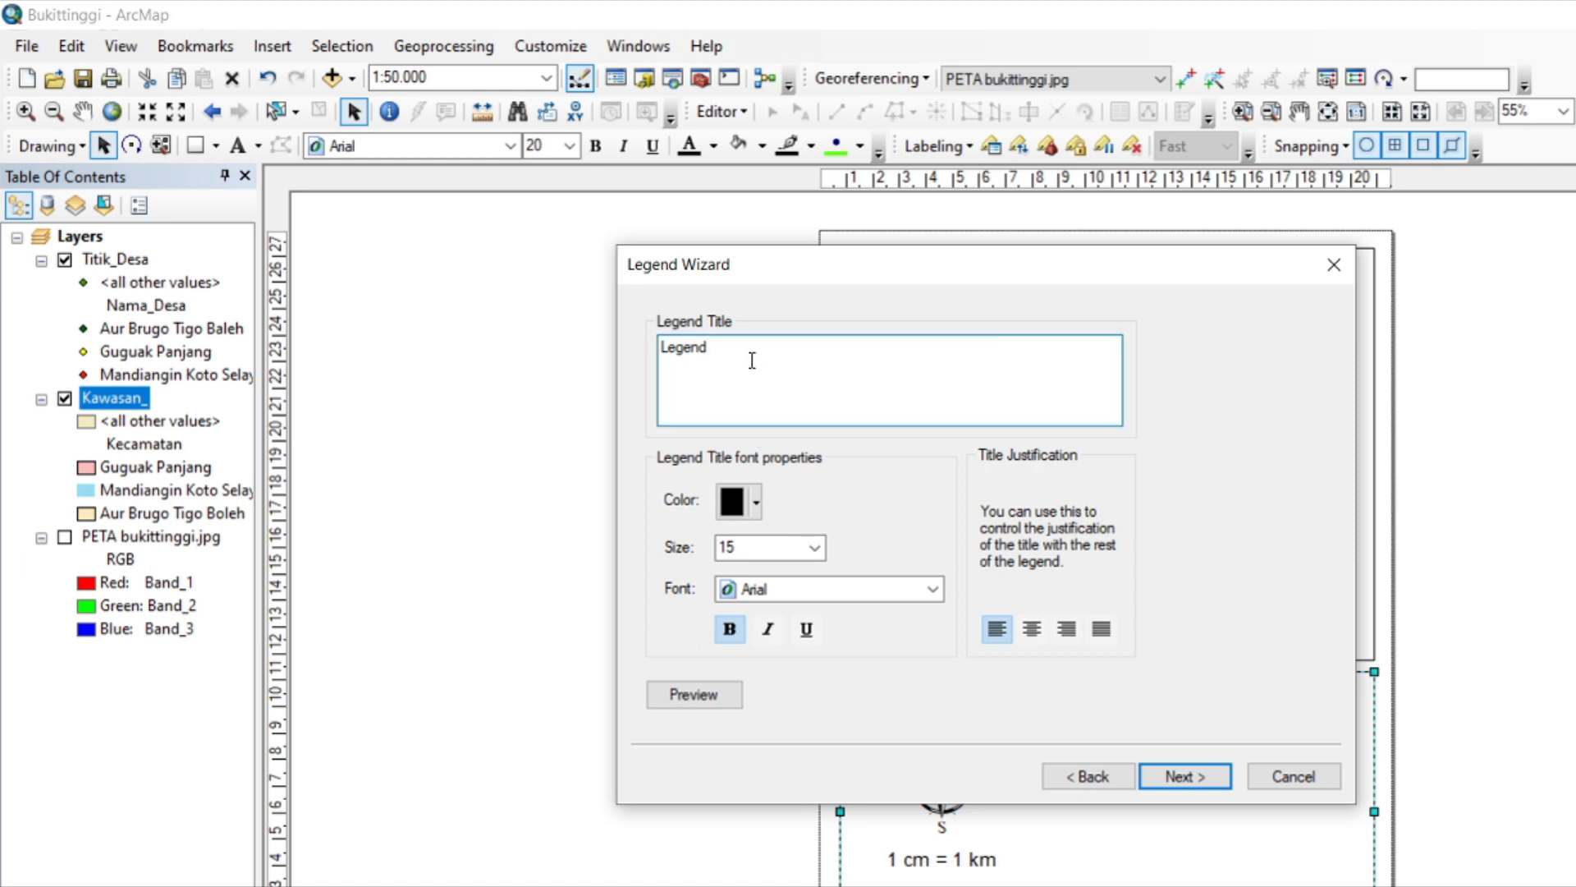
key("BackSpace")
key("BackSpace")
key("BackSpace")
key("BackSpace")
key("BackSpace")
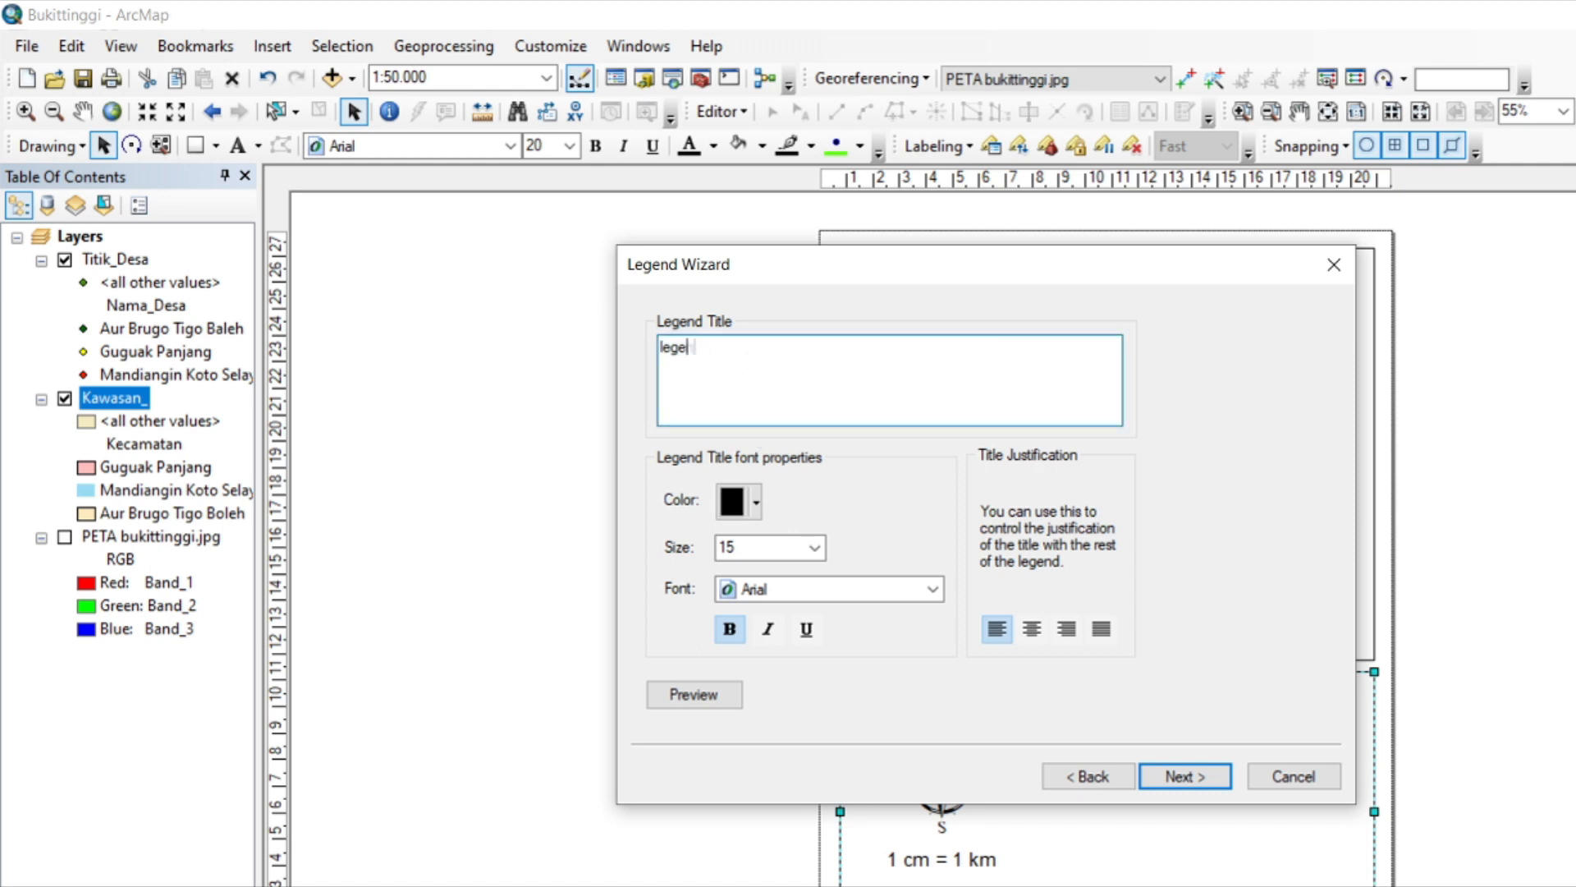
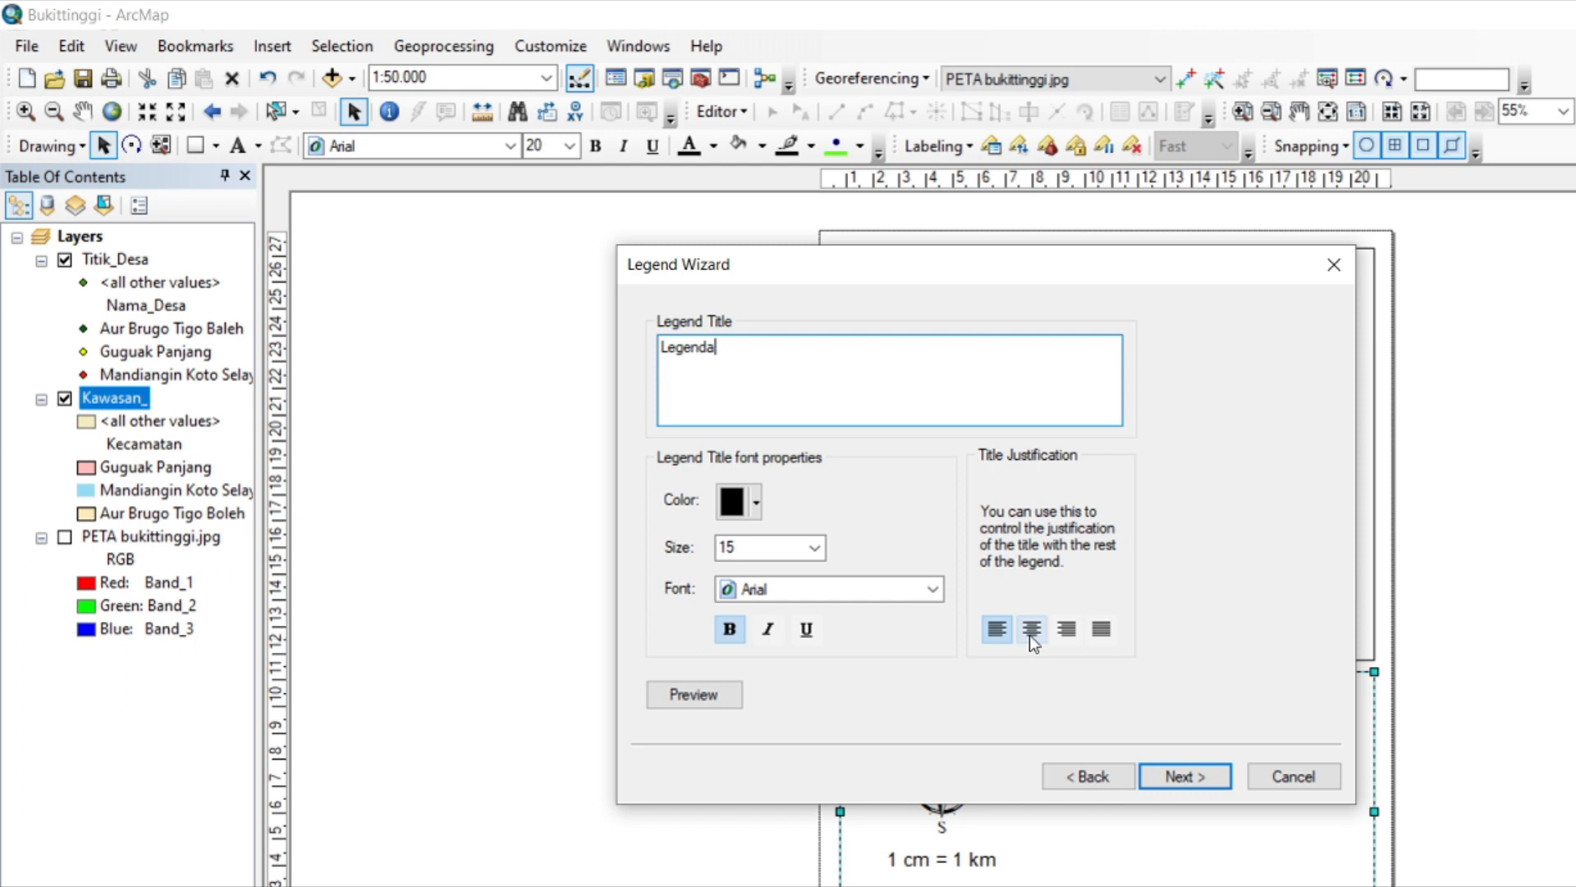
Title the legend Legenda, finish it with the default frame, patch and spacing settings, and place it beside the north arrow in the information box.
left_click(1174, 779)
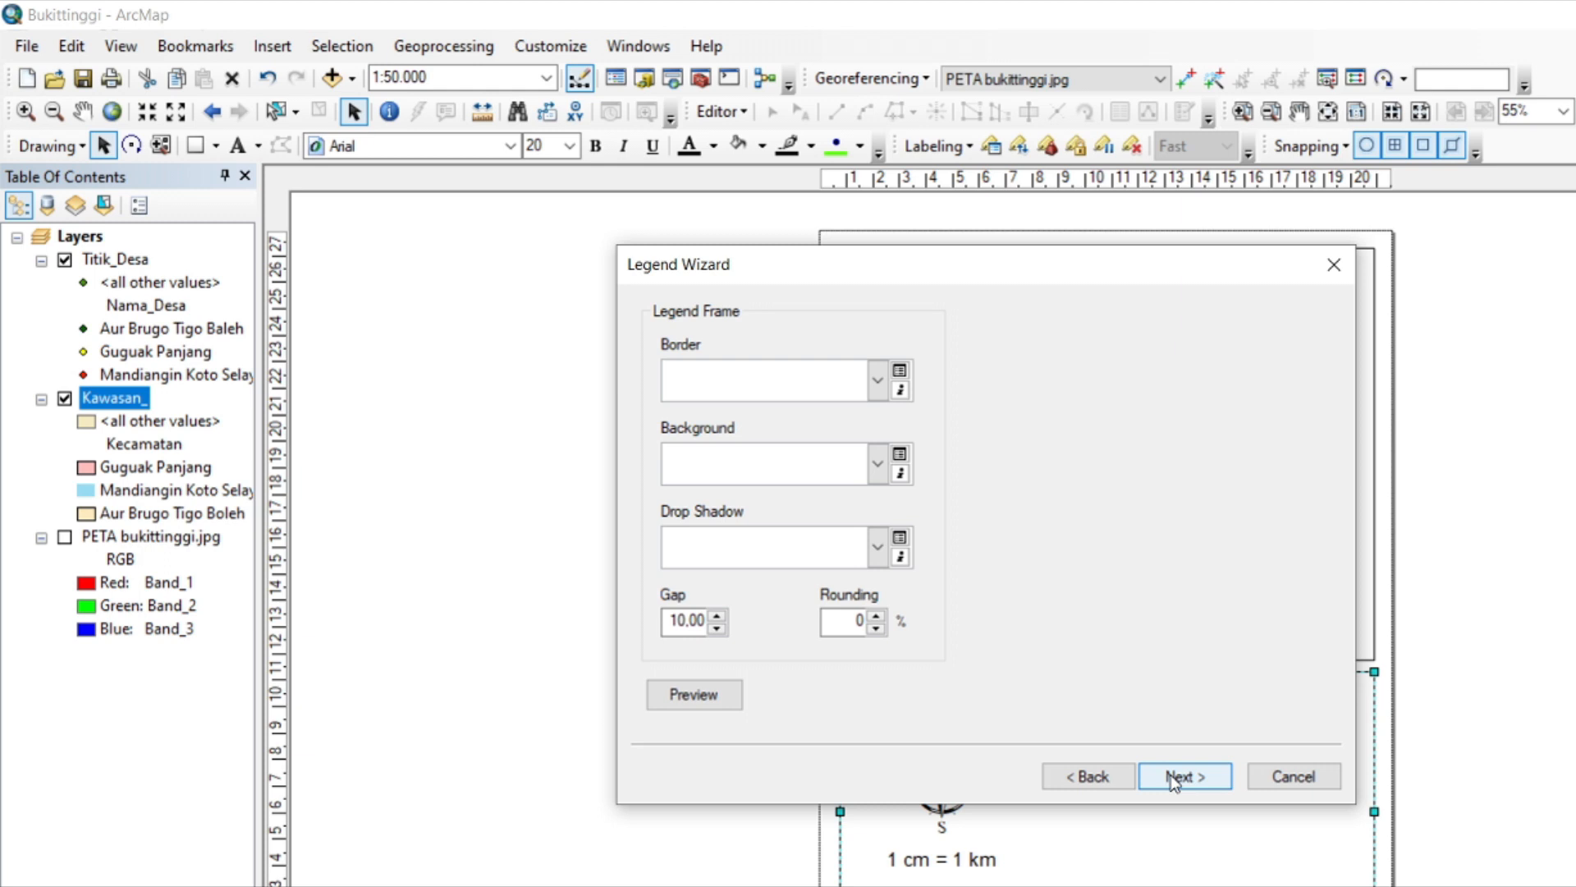
left_click(1174, 778)
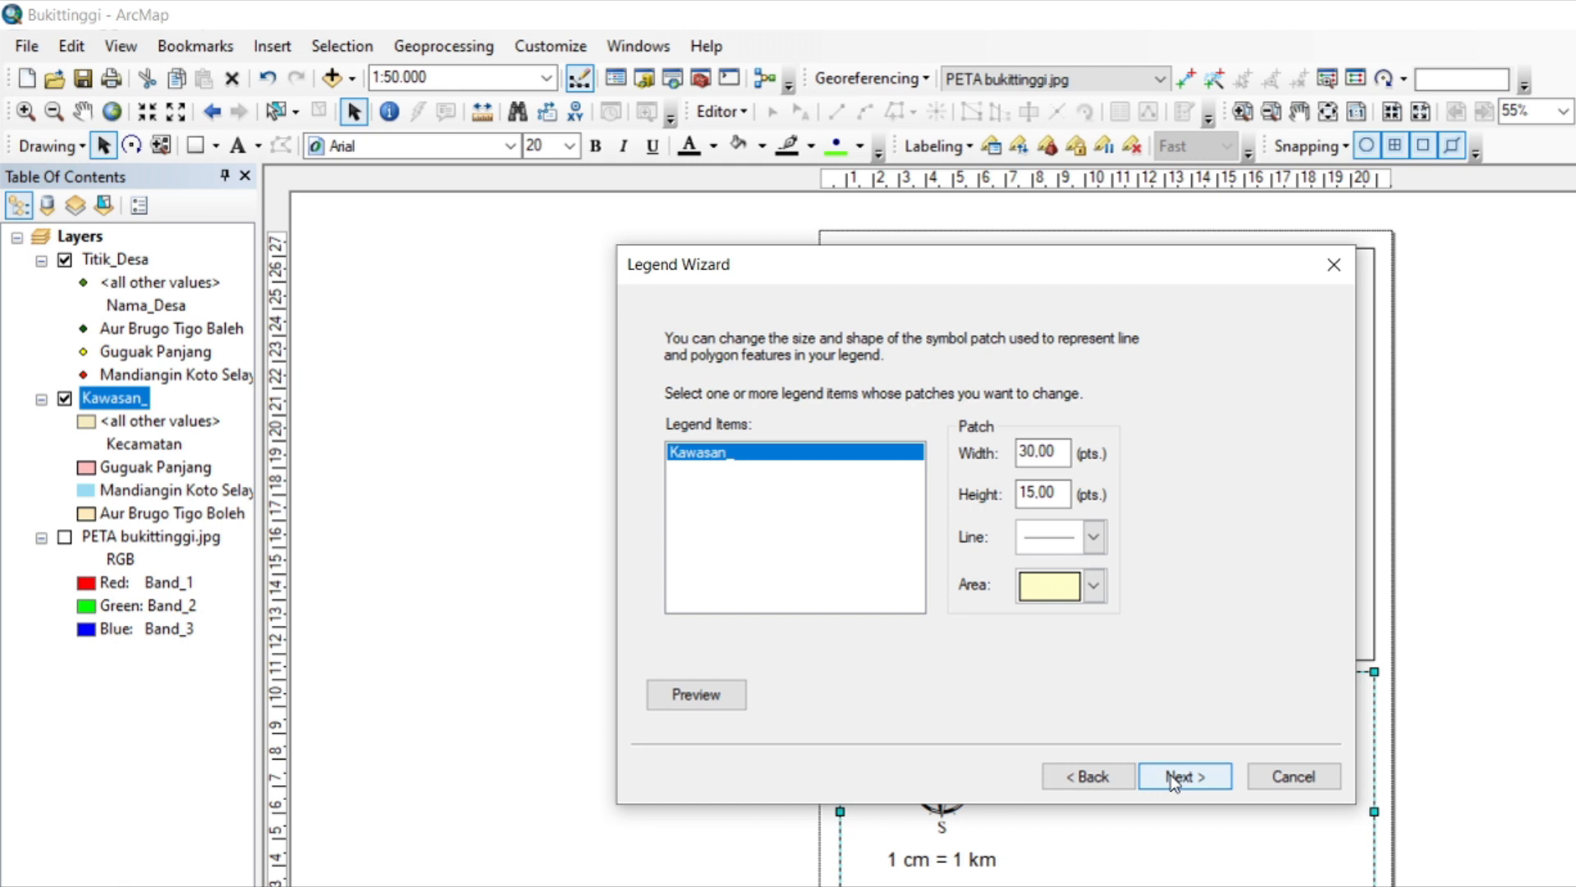
left_click(1175, 778)
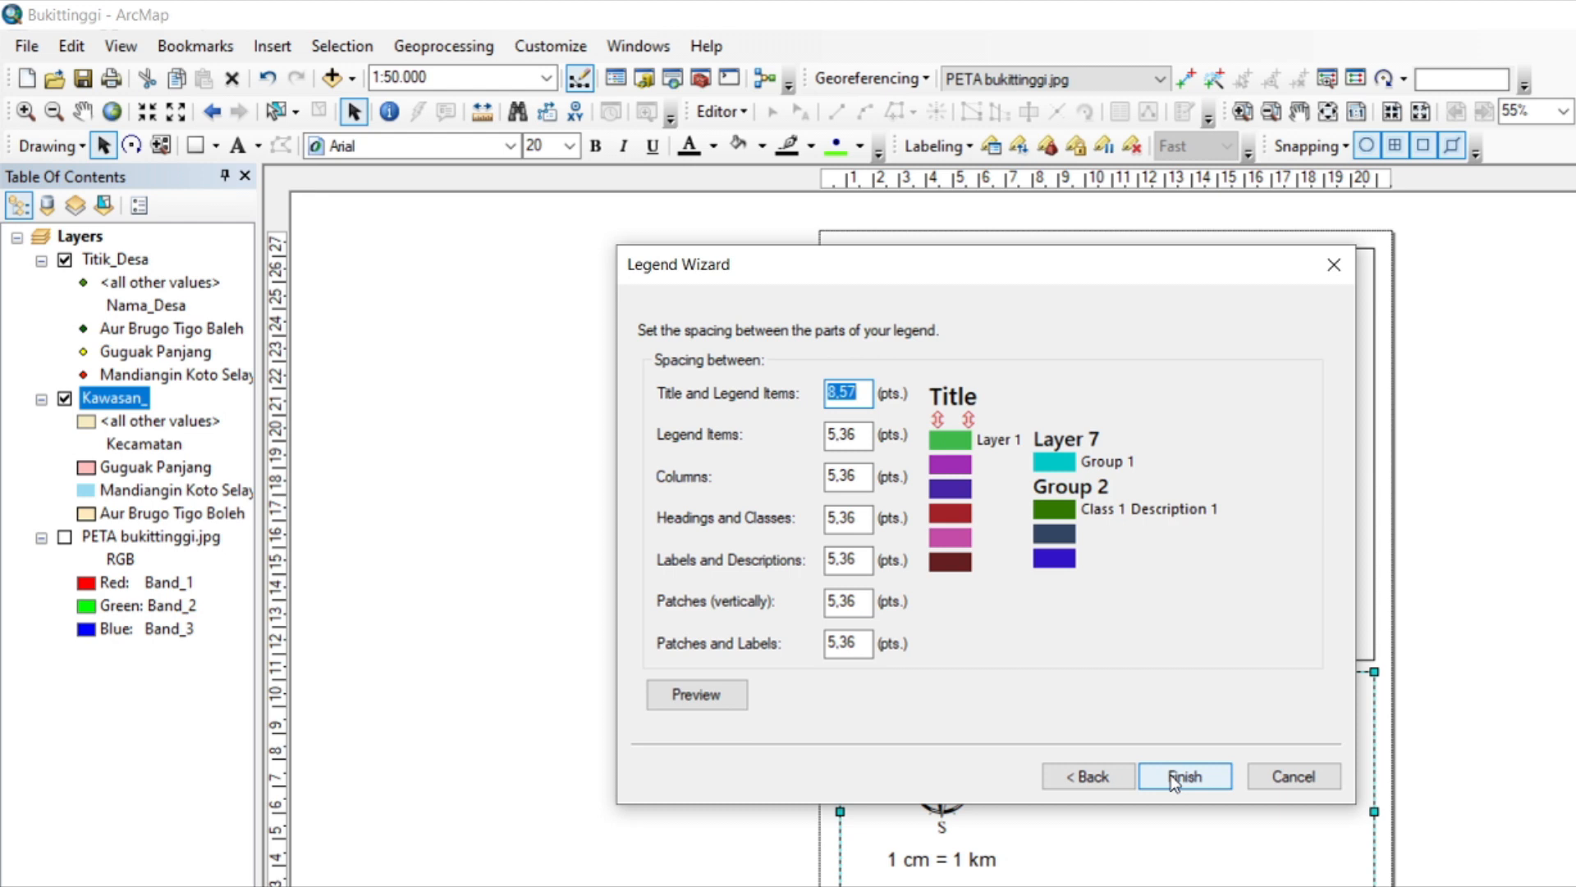
left_click(1174, 779)
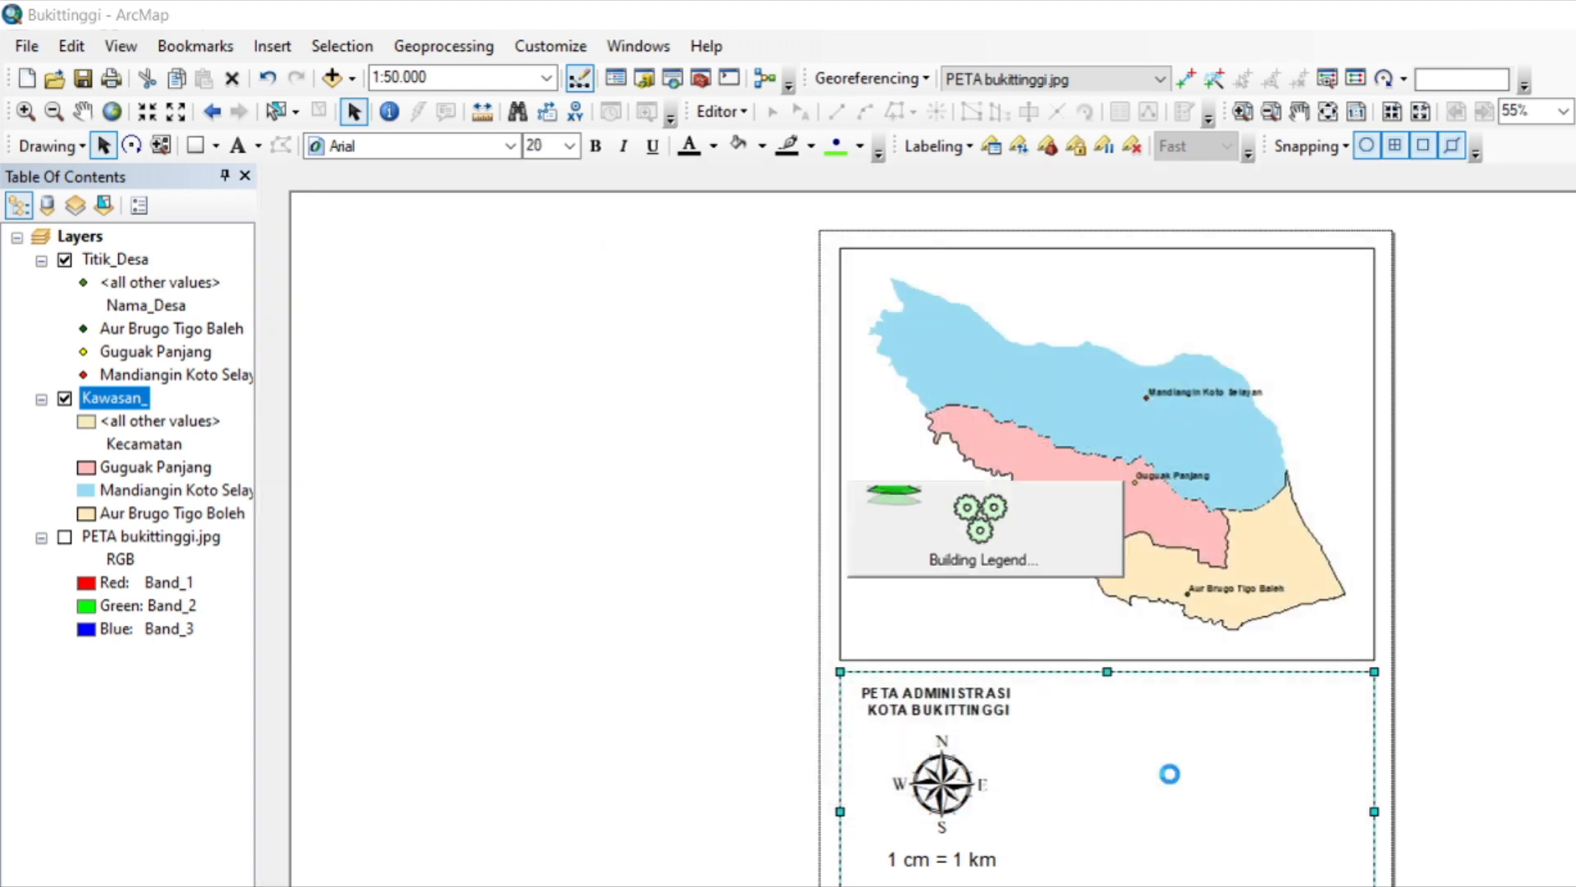
left_click_drag(983, 551, 1174, 793)
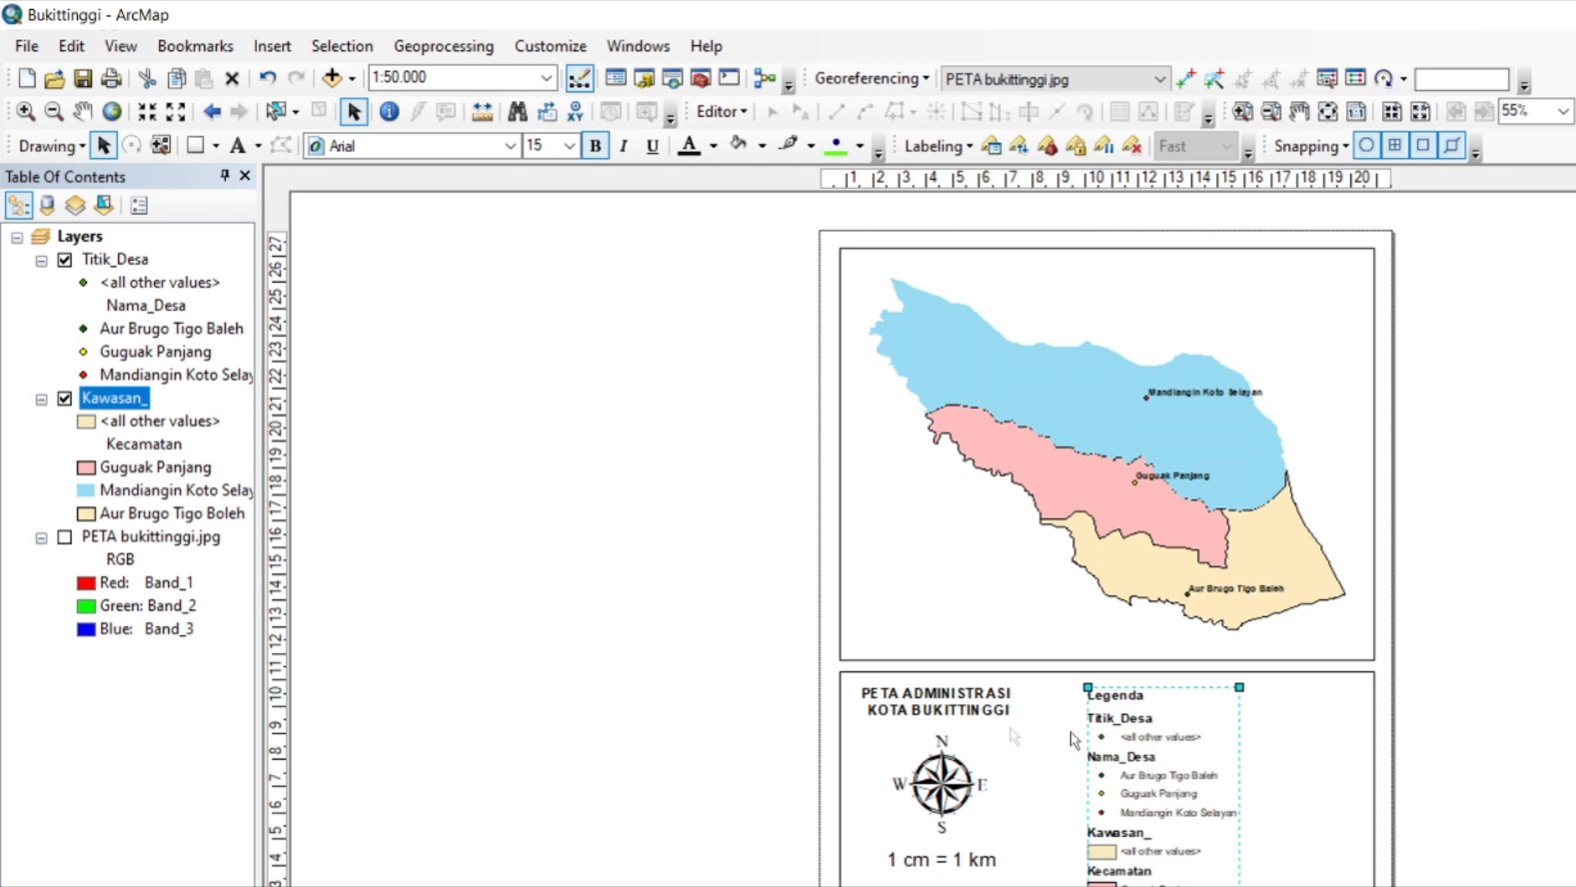
Remove the <all other values> entries from the Titik_Desa and Kawasan_ layer symbology.
left_click(167, 284)
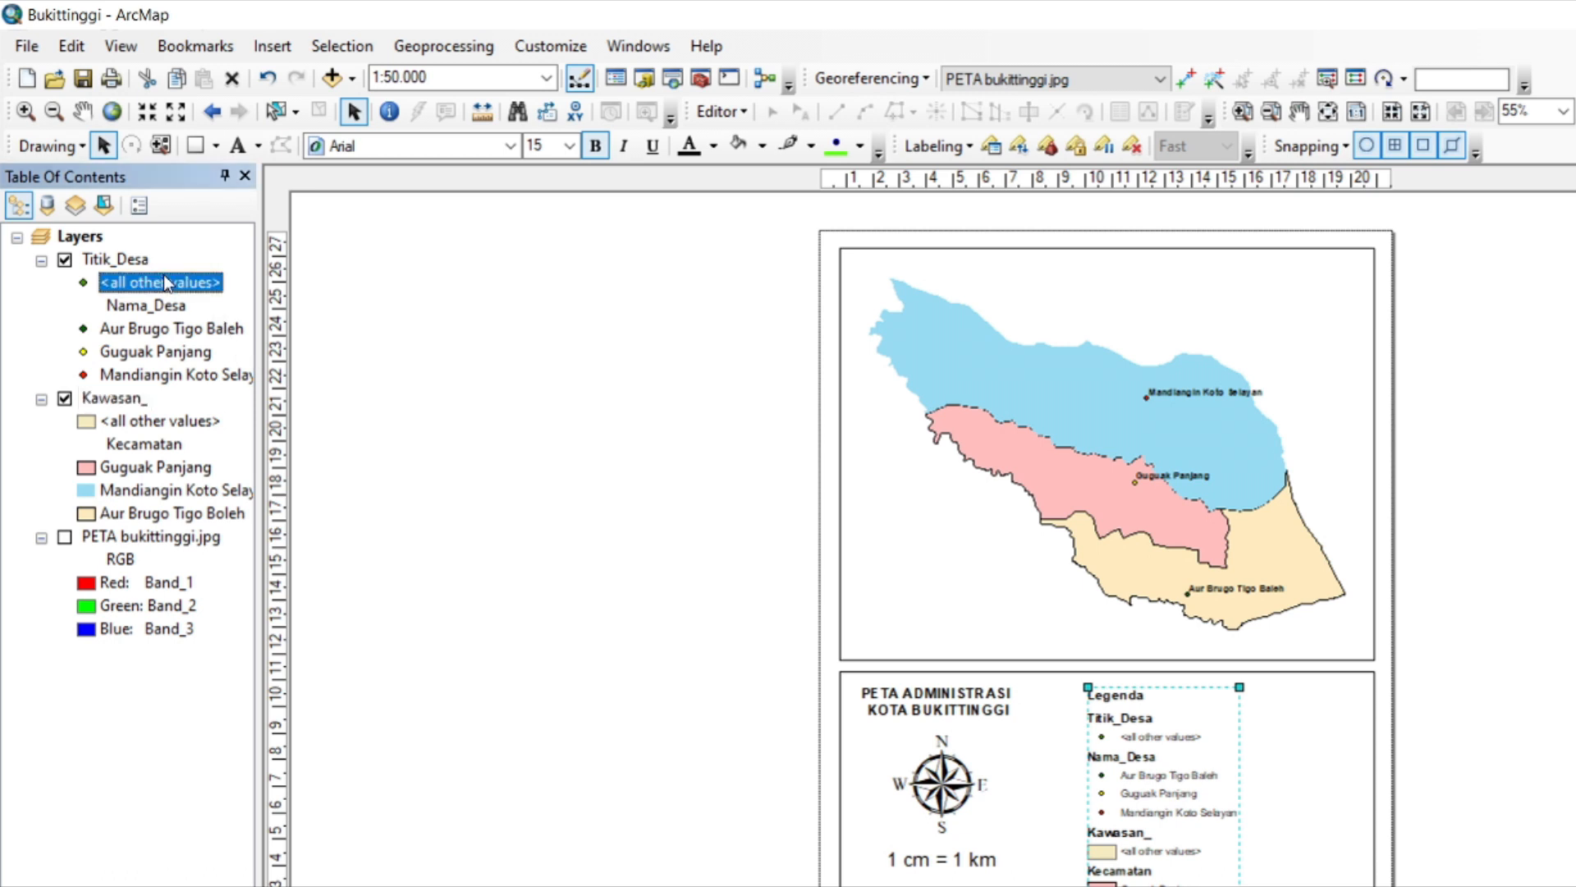
left_click(162, 304)
left_click(162, 285)
Convert the legend to graphics and ungroup it into separate elements.
right_click(1145, 711)
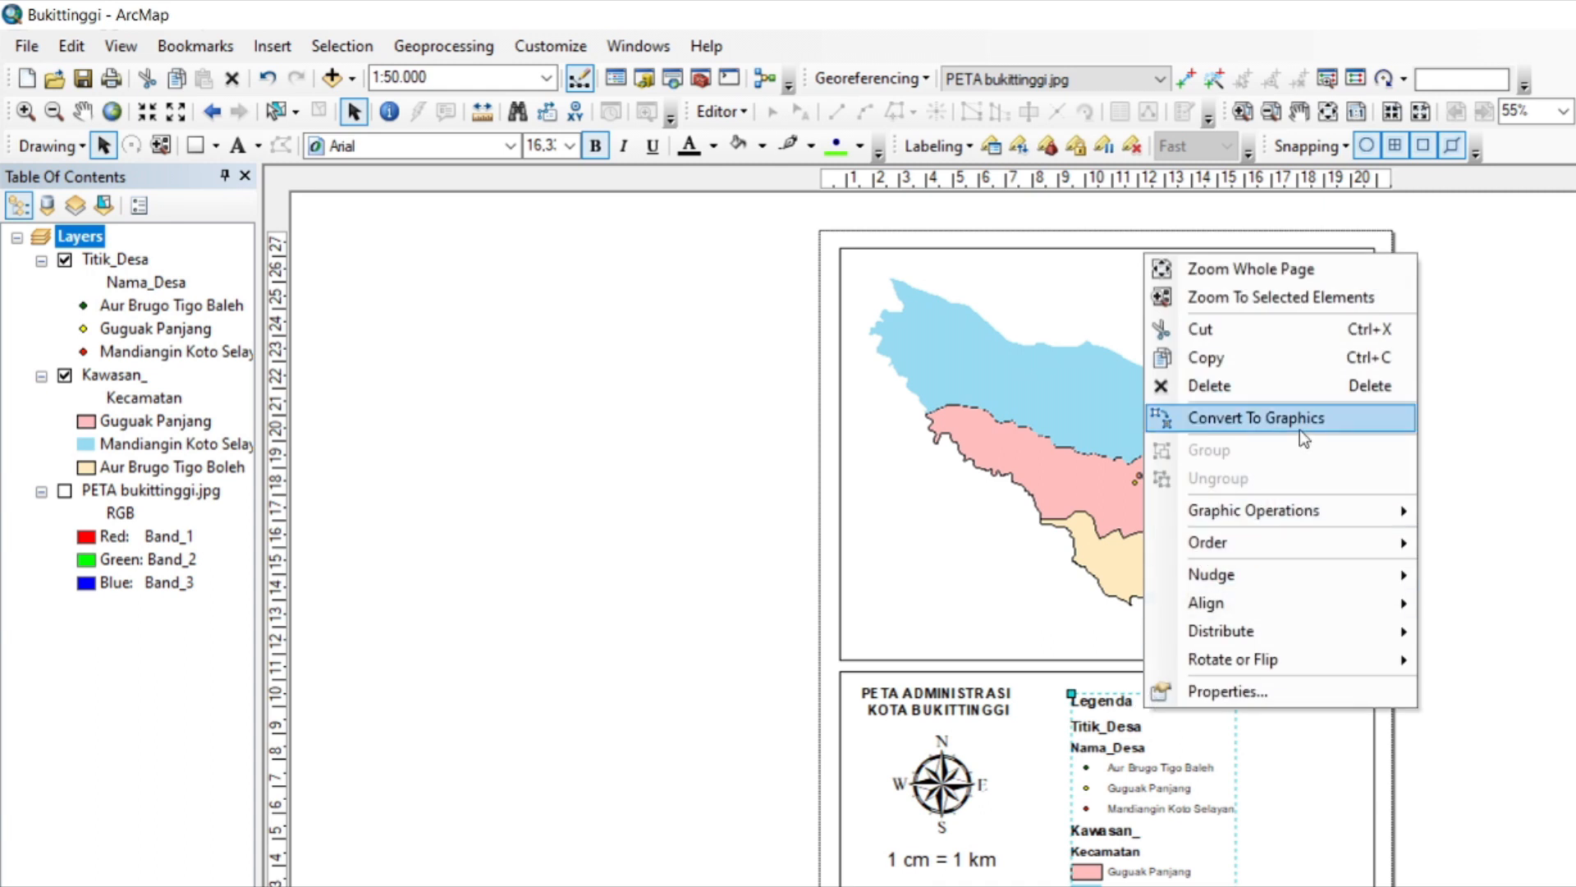
left_click(1298, 430)
right_click(1159, 738)
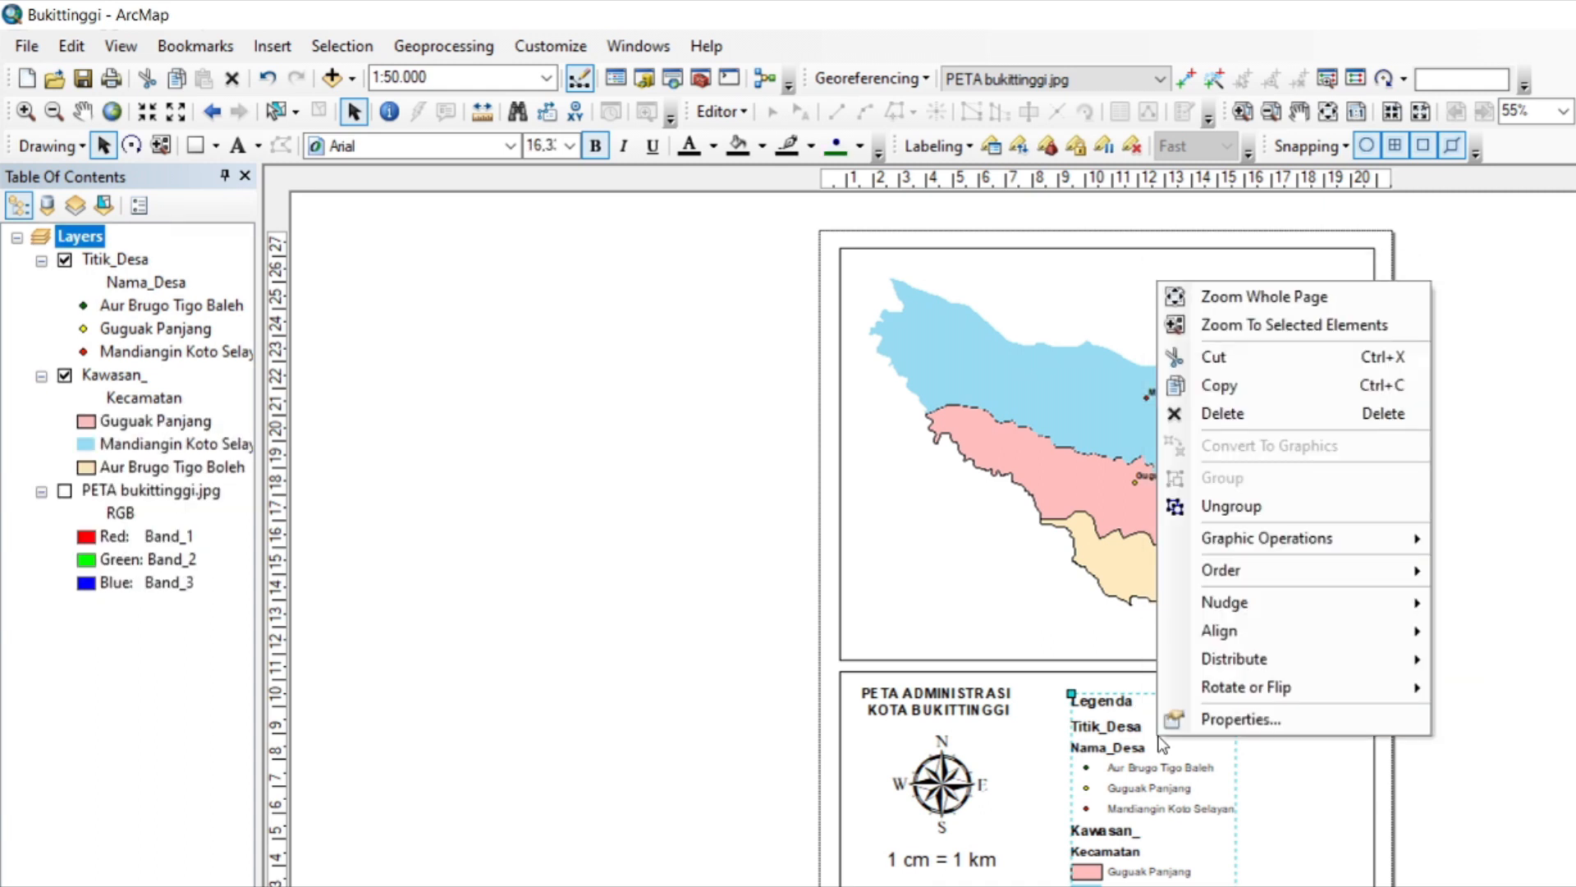
left_click(1269, 507)
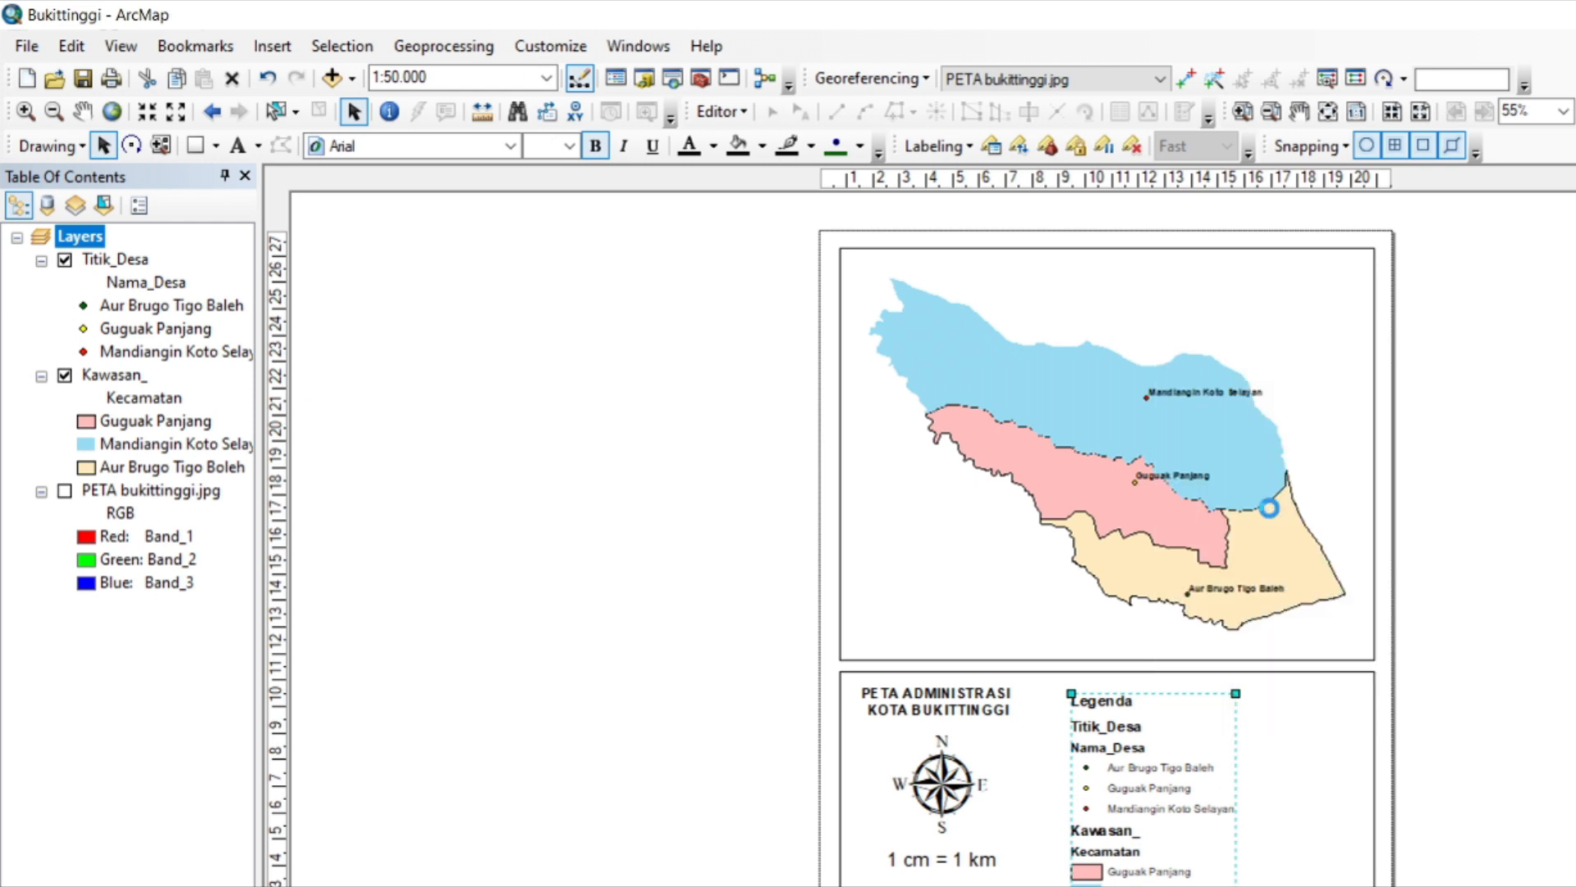
Delete the Kawasan_ and Titik_Desa layer headings from the ungrouped legend.
left_click(1122, 831)
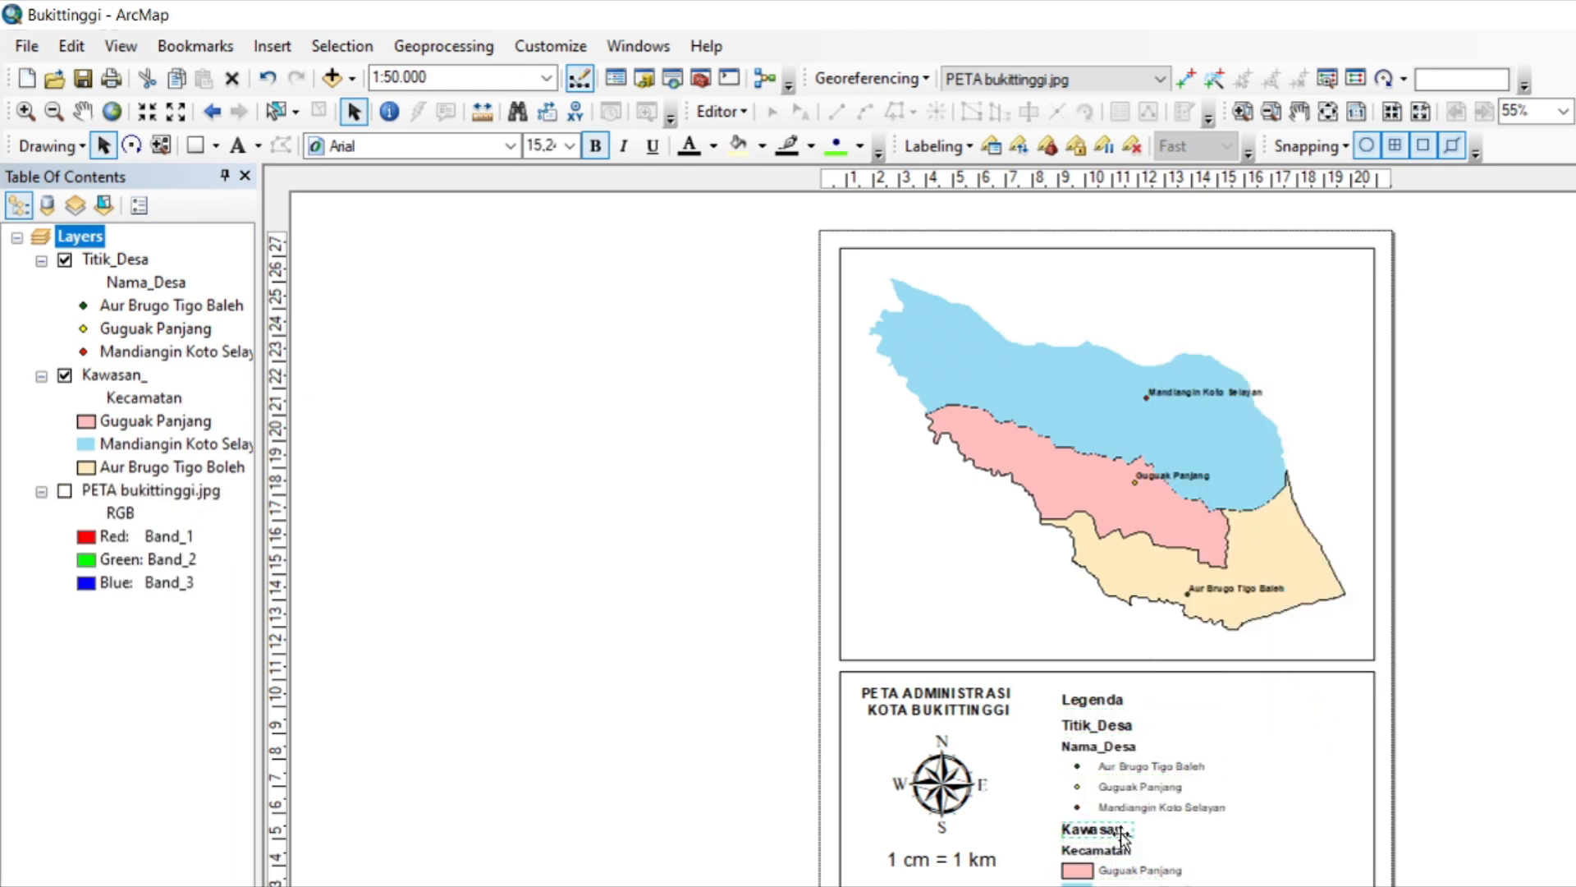
key("Delete")
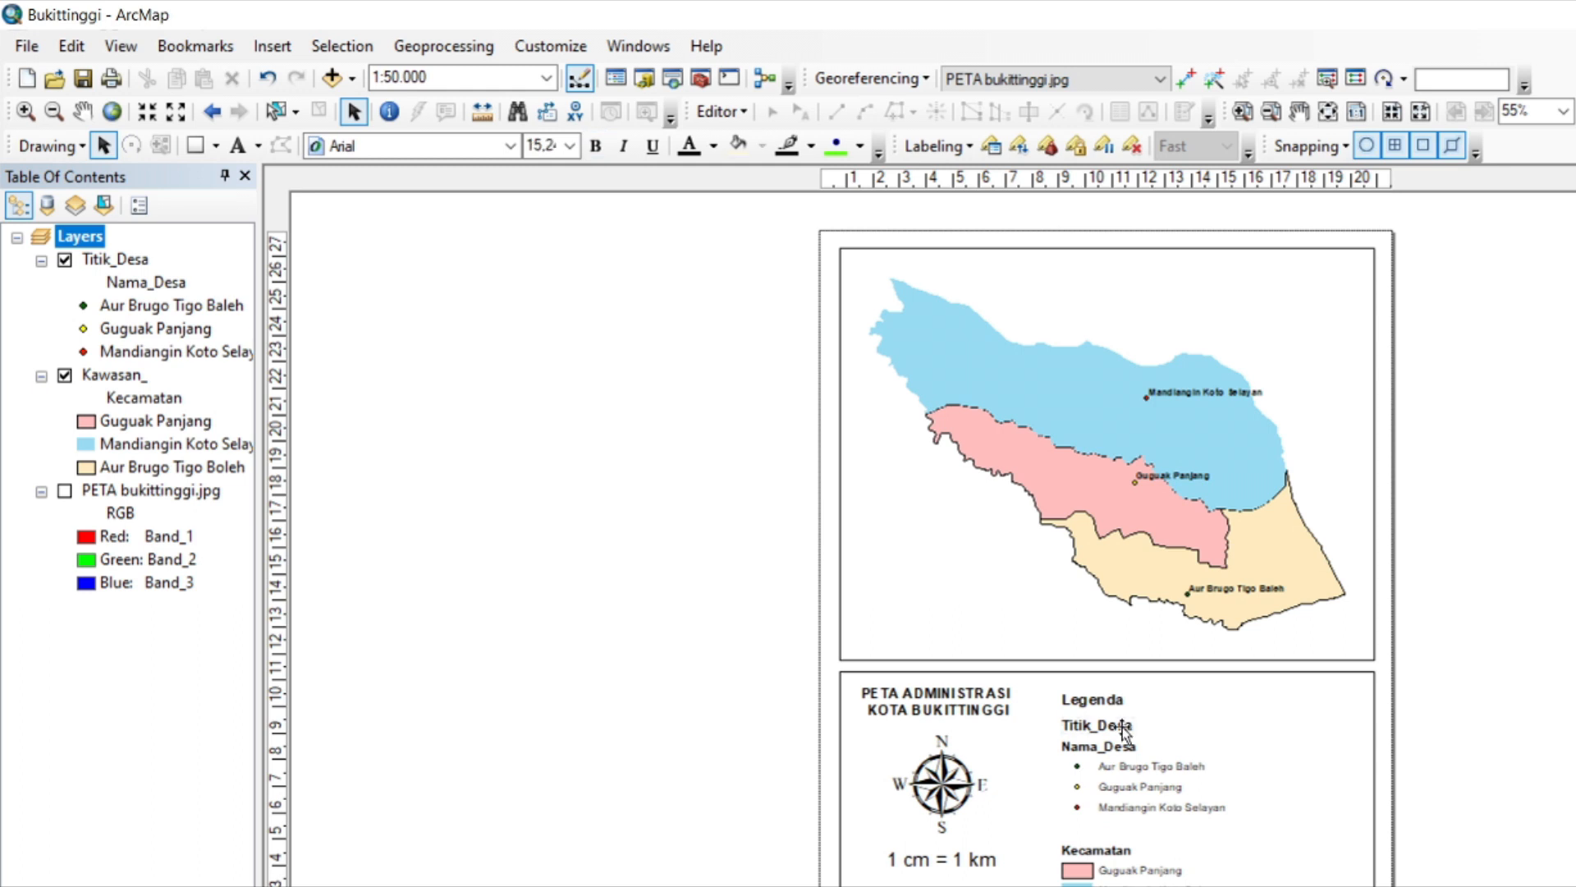
left_click(1125, 731)
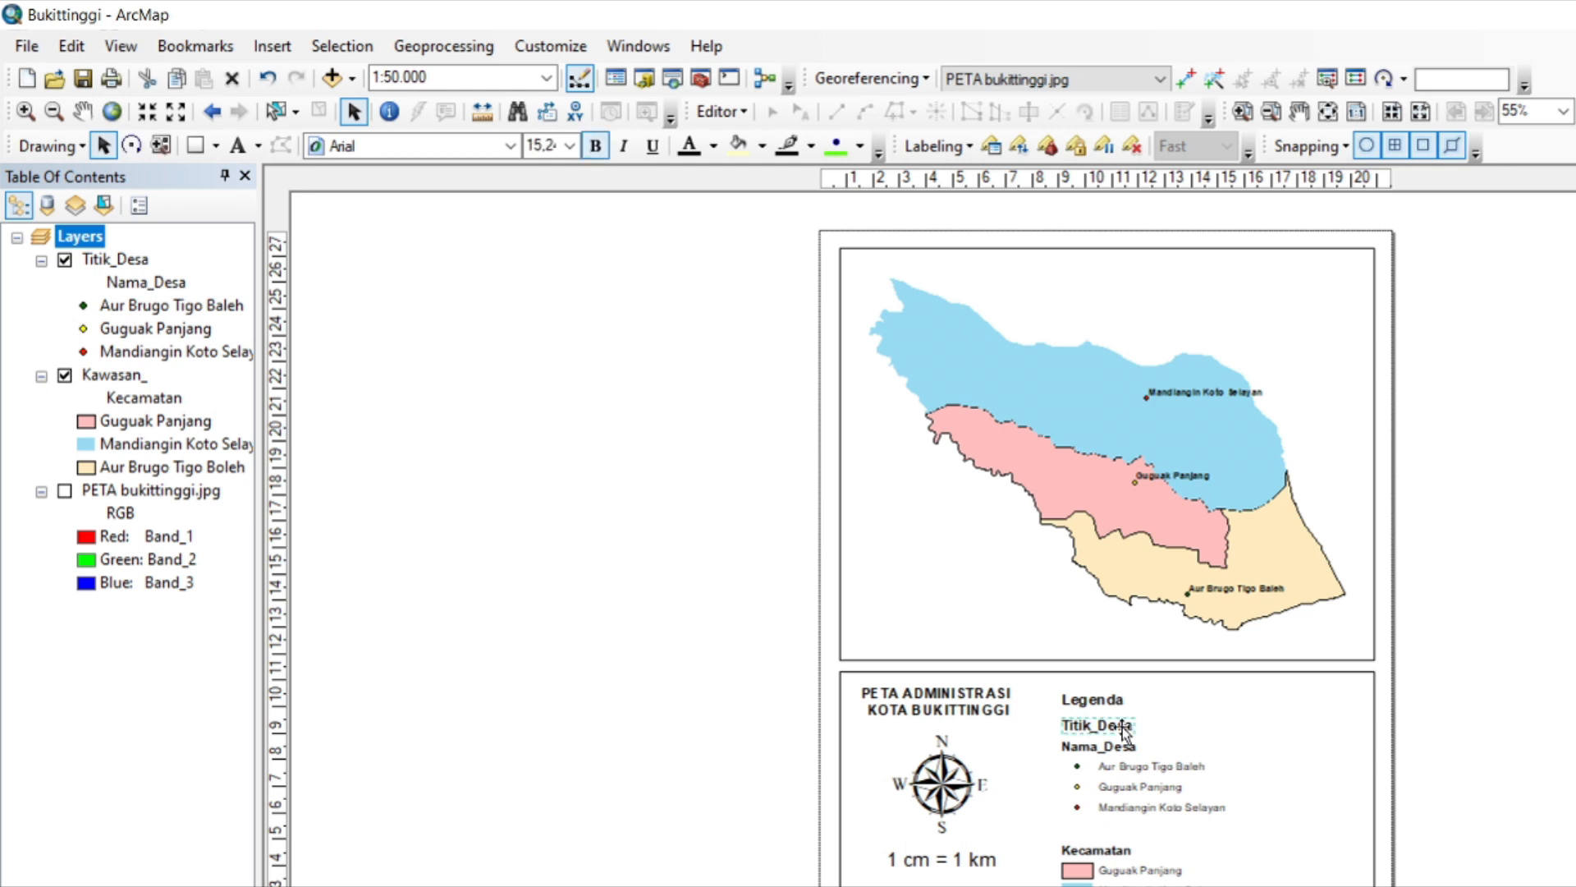
key("Delete")
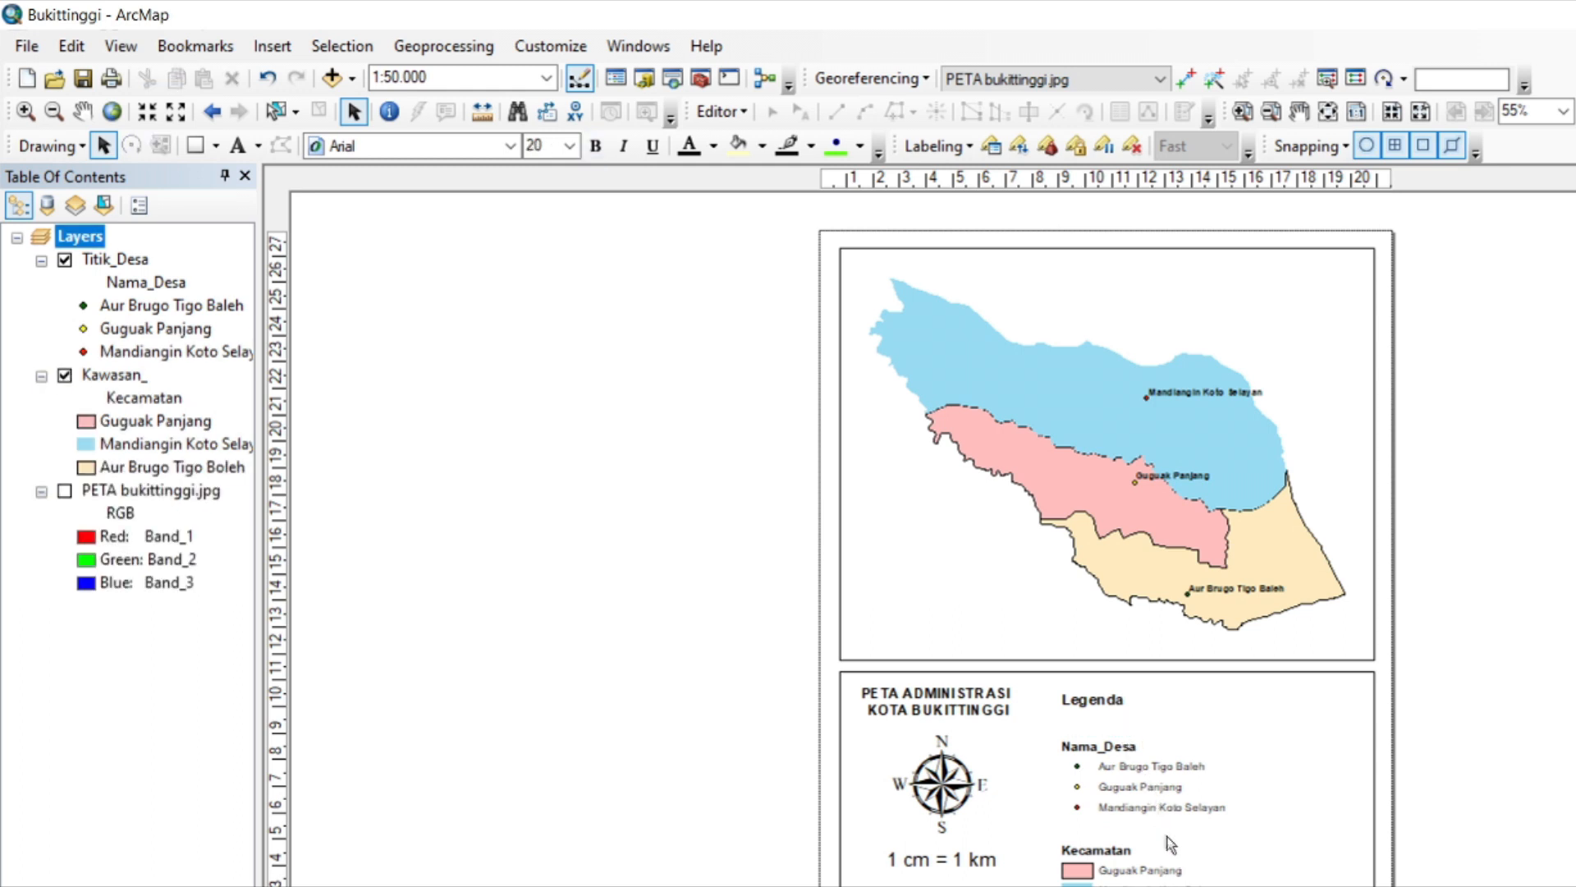
Centre the Legenda title over the legend and shift the legend entries slightly toward the north arrow.
left_click(1107, 701)
left_click_drag(1107, 702, 1173, 733)
left_click_drag(1169, 711, 1170, 711)
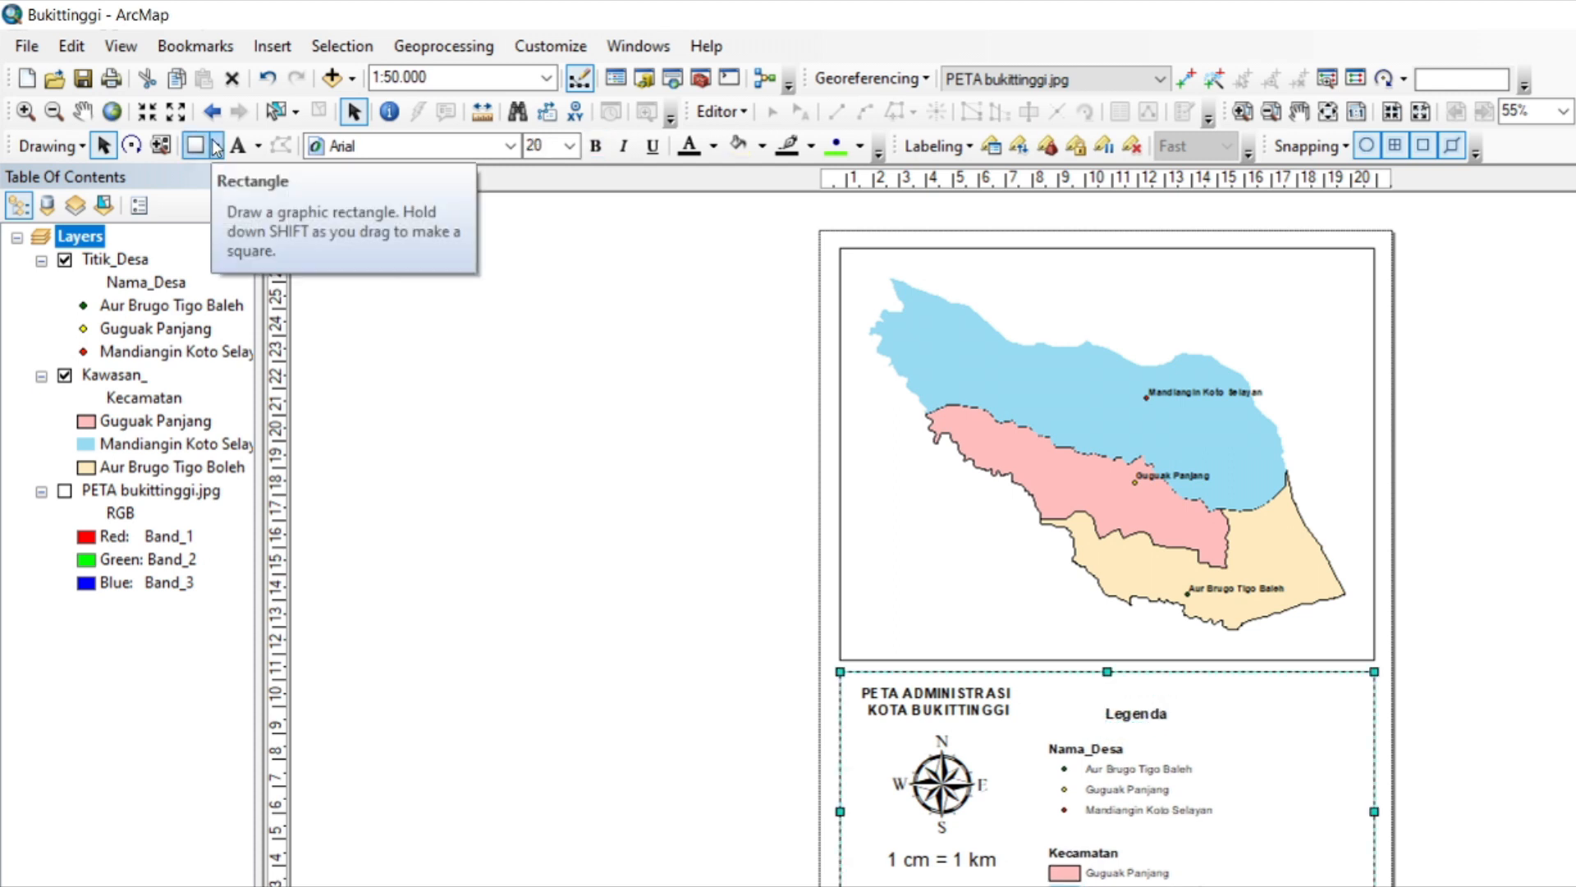
Draw a vertical divider line down the information box between the north arrow and the legend.
left_click(216, 146)
left_click(236, 288)
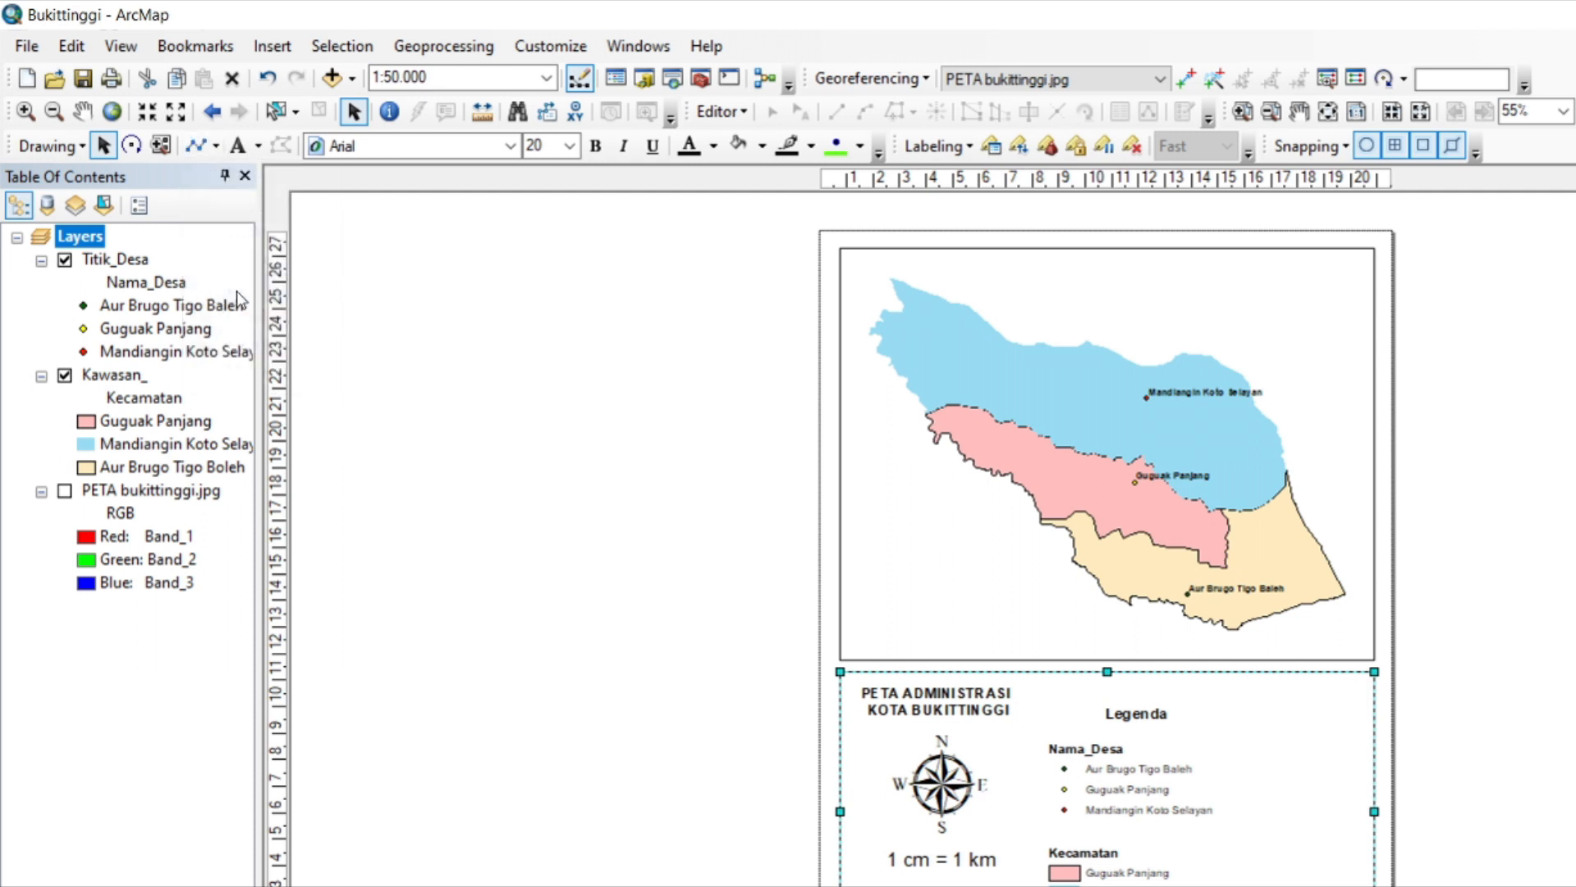
left_click(1029, 673)
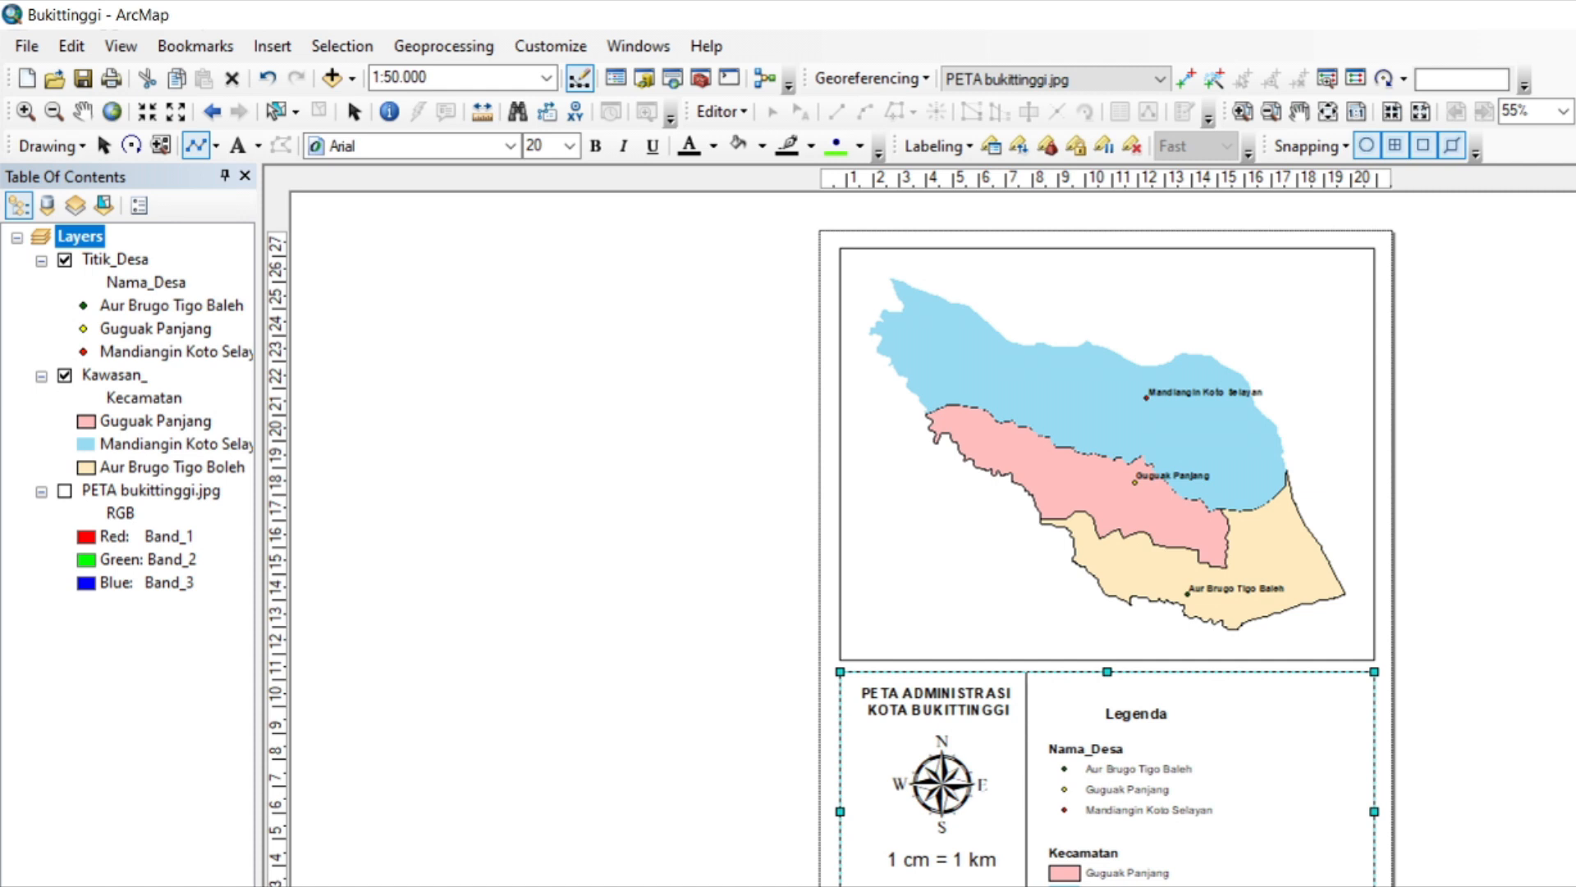
double_click(1028, 886)
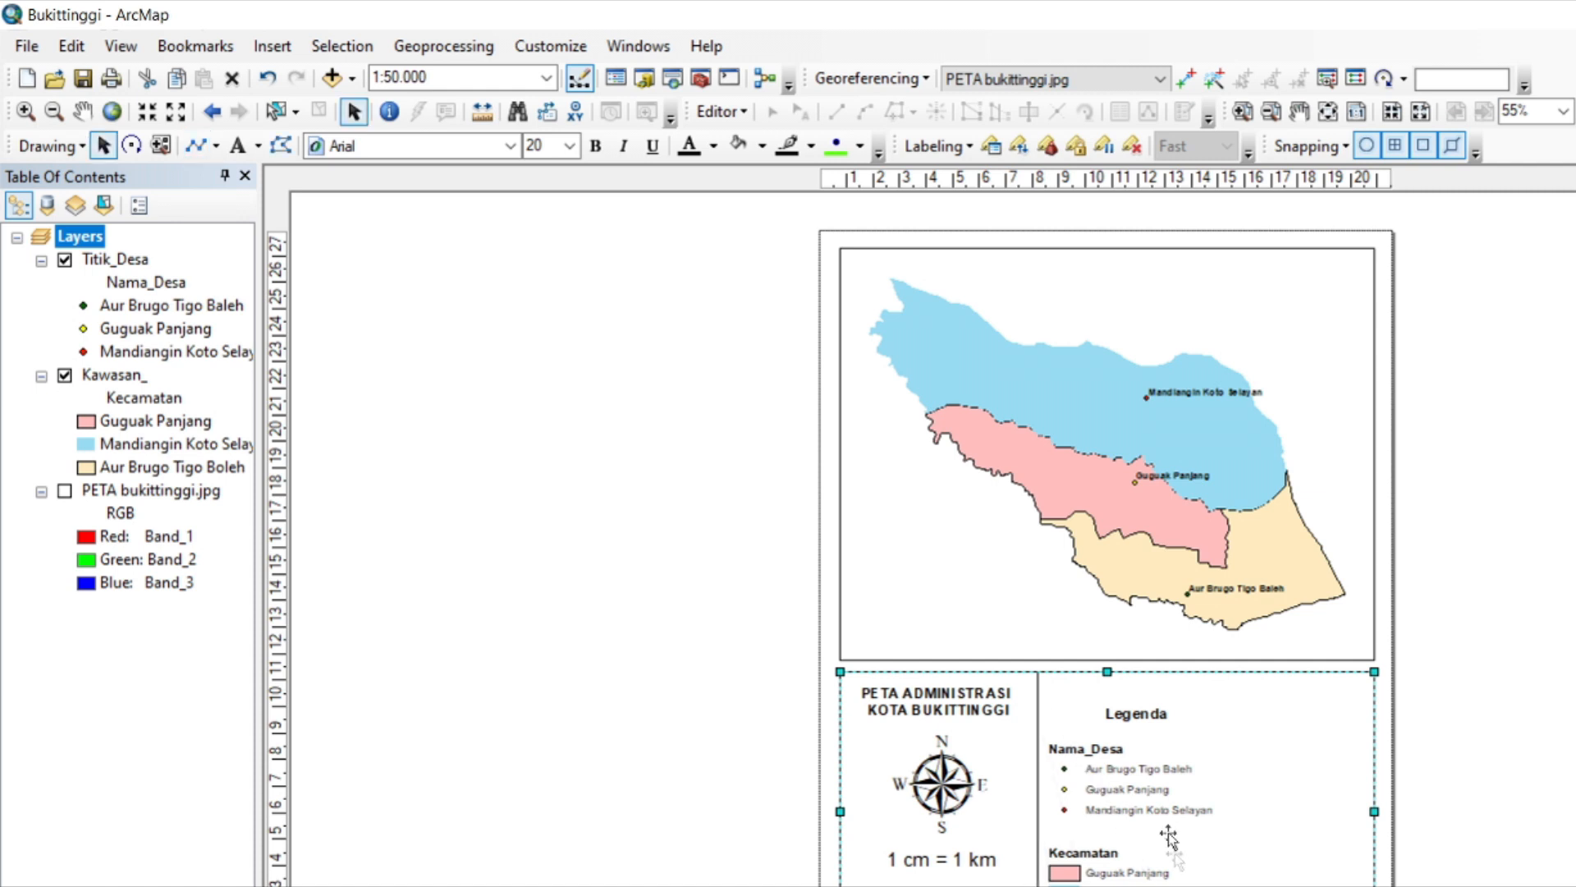
Duplicate the vertical divider line and place the copy on the other side of the legend, aligned with the information box's upper edge.
left_click(1037, 716)
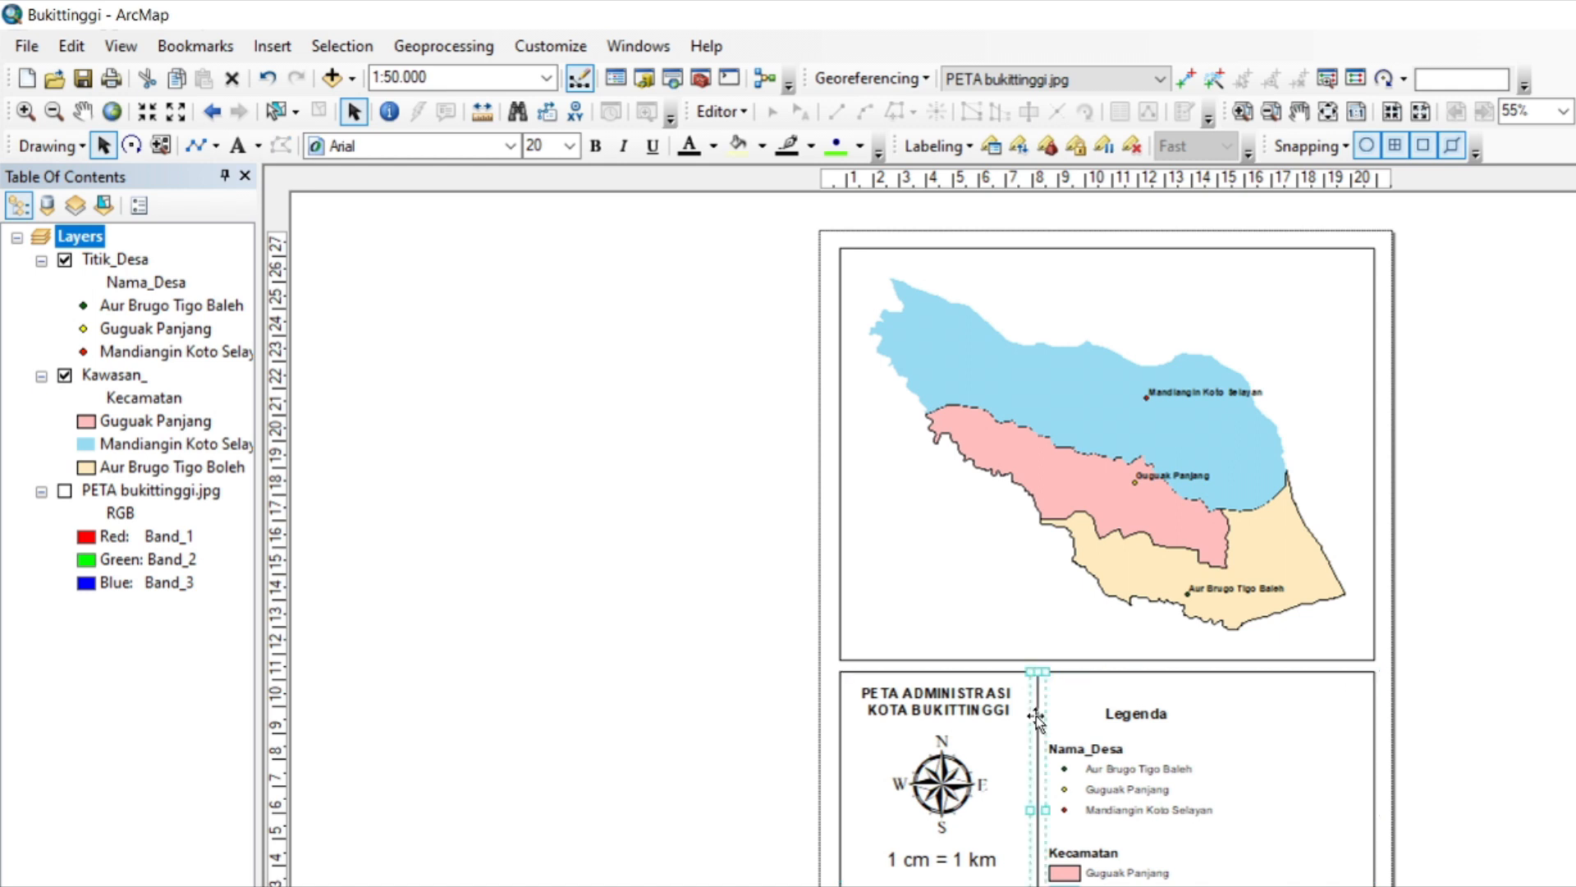
left_click_drag(1036, 717, 1038, 725)
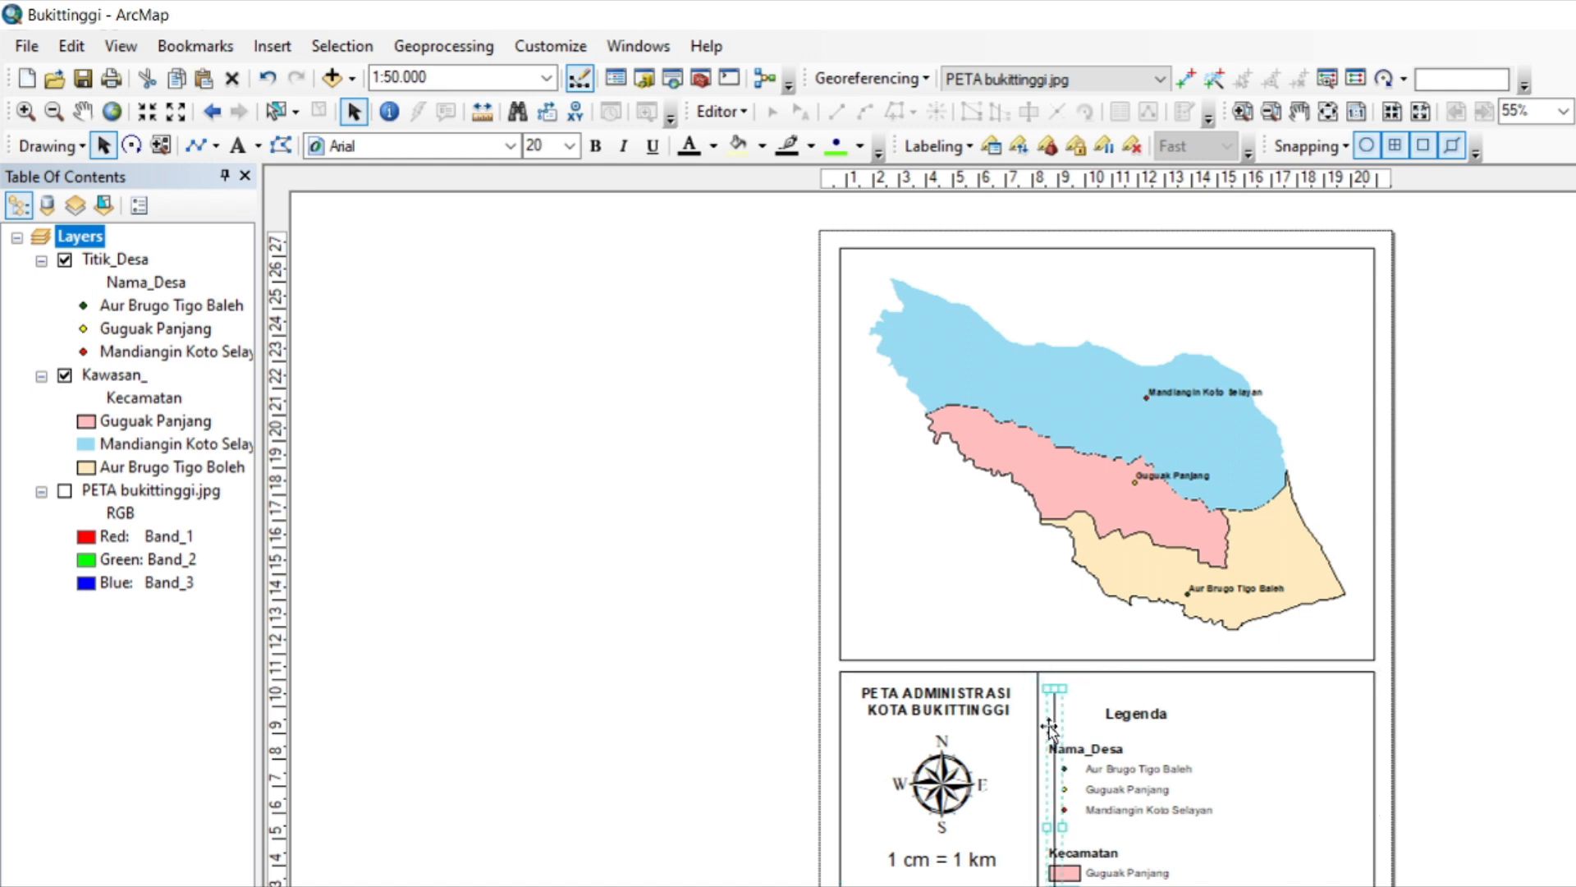
left_click_drag(1219, 709, 1220, 709)
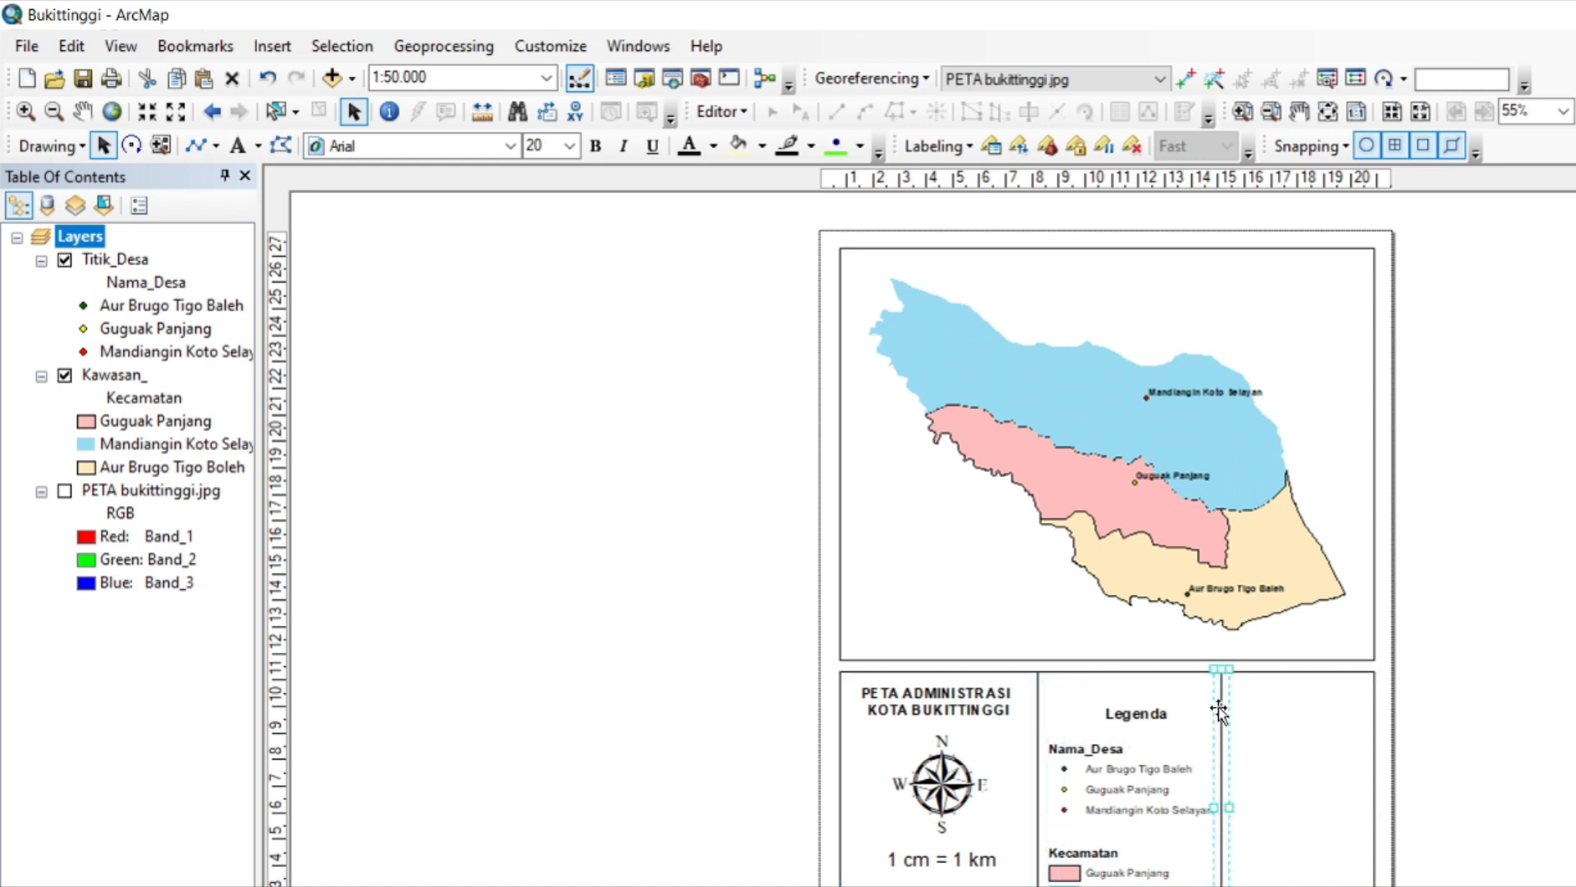
left_click(1258, 747)
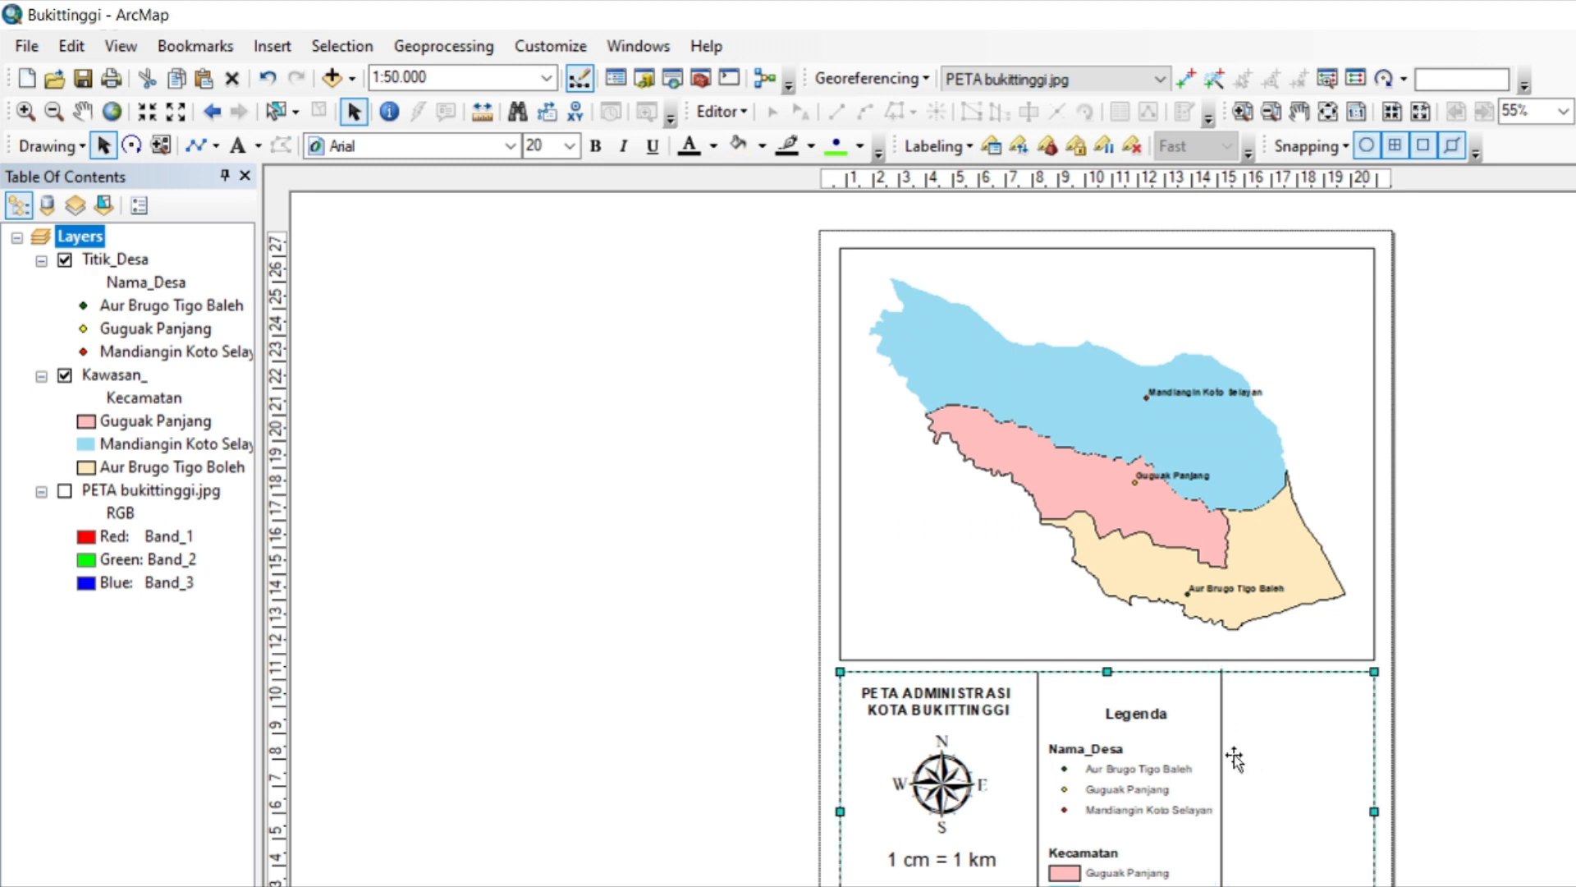
left_click(1220, 722)
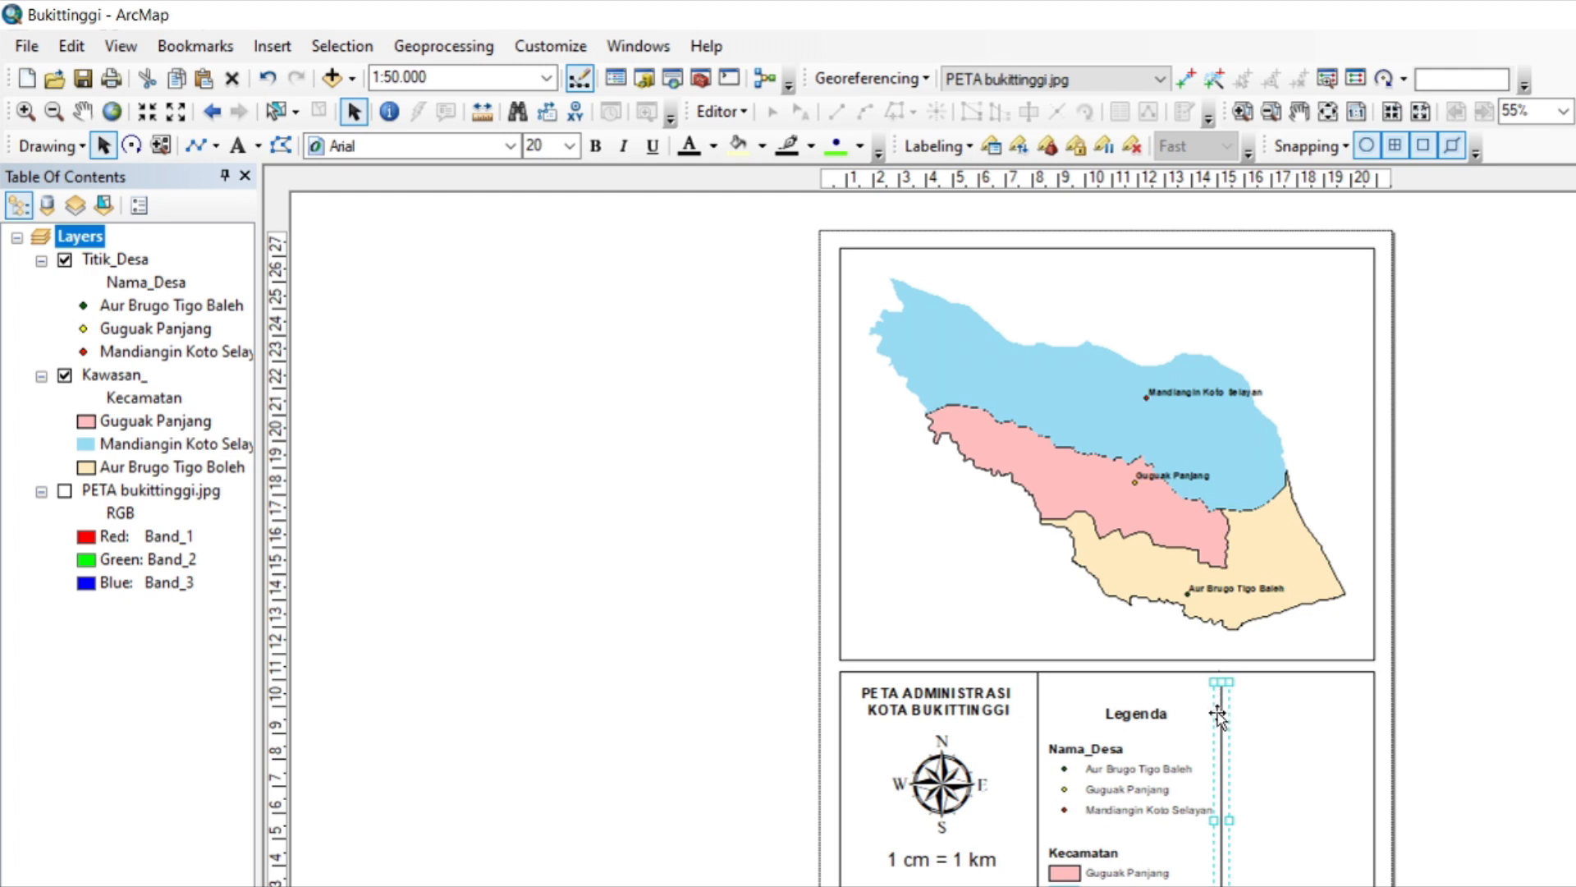
left_click(1322, 775)
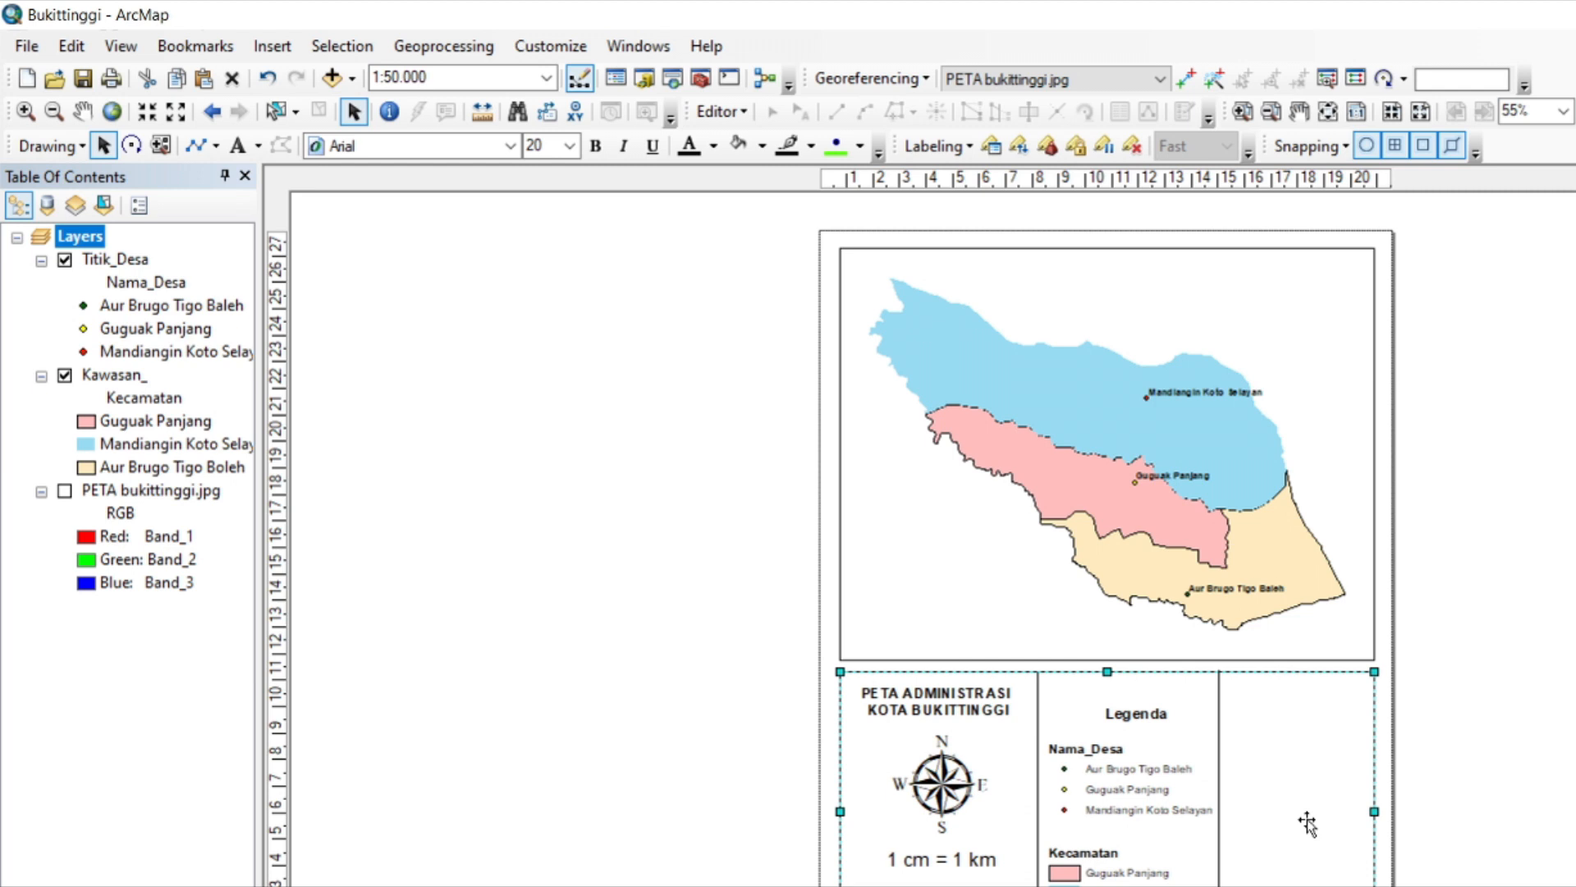
Select the Legenda title together with all legend entries and move them slightly up between the two divider lines.
left_click(1144, 790)
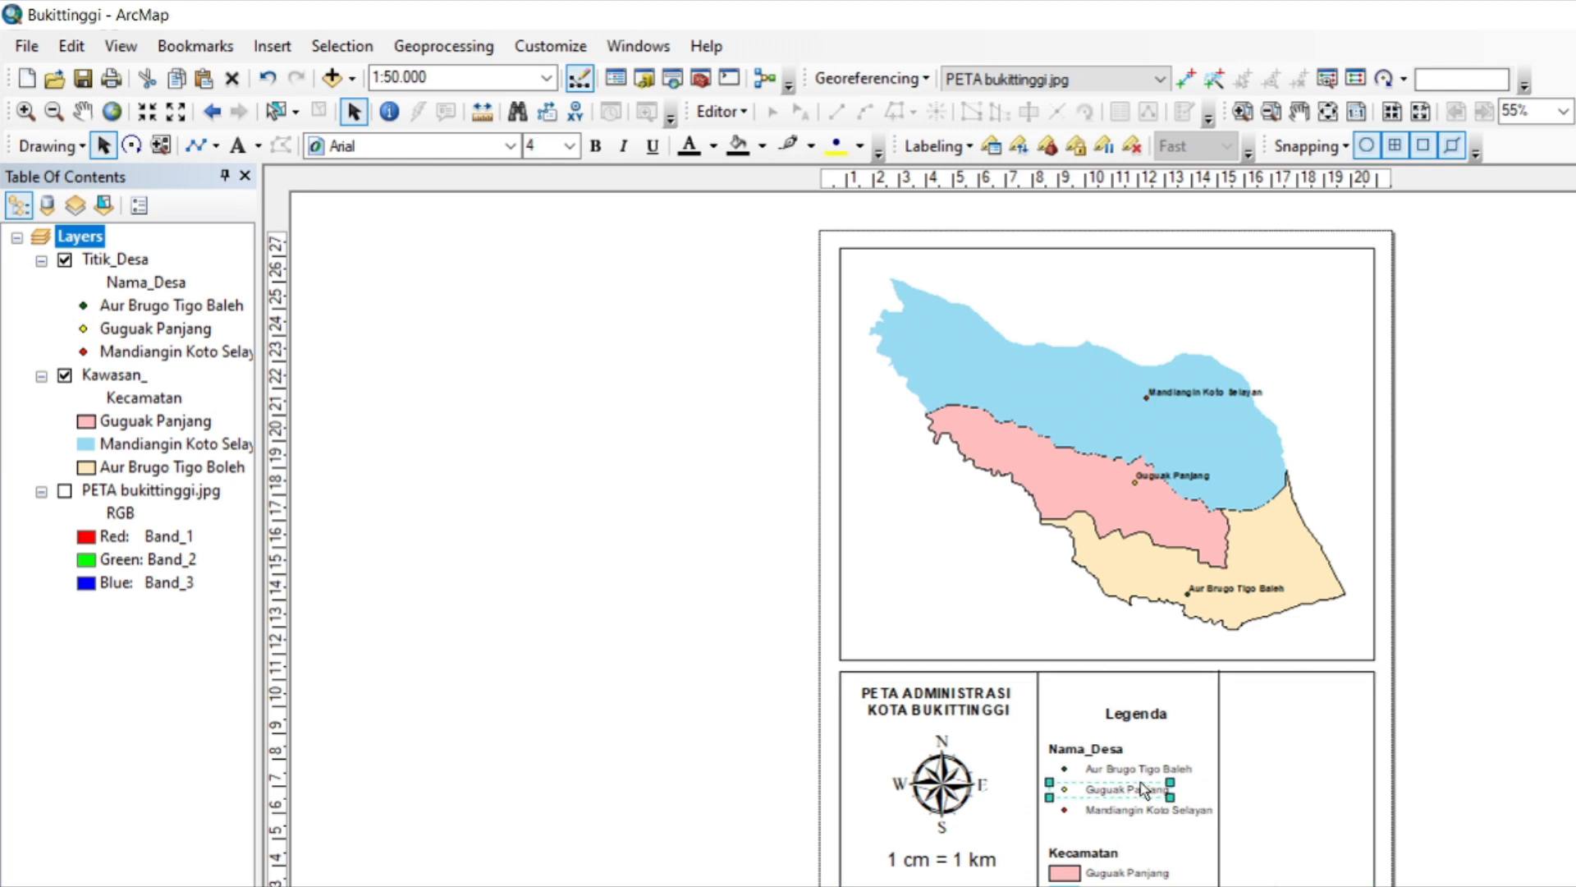
left_click(1136, 713, "shift")
left_click(1107, 750, "shift")
left_click(1106, 765, "shift")
left_click(1130, 811, "shift")
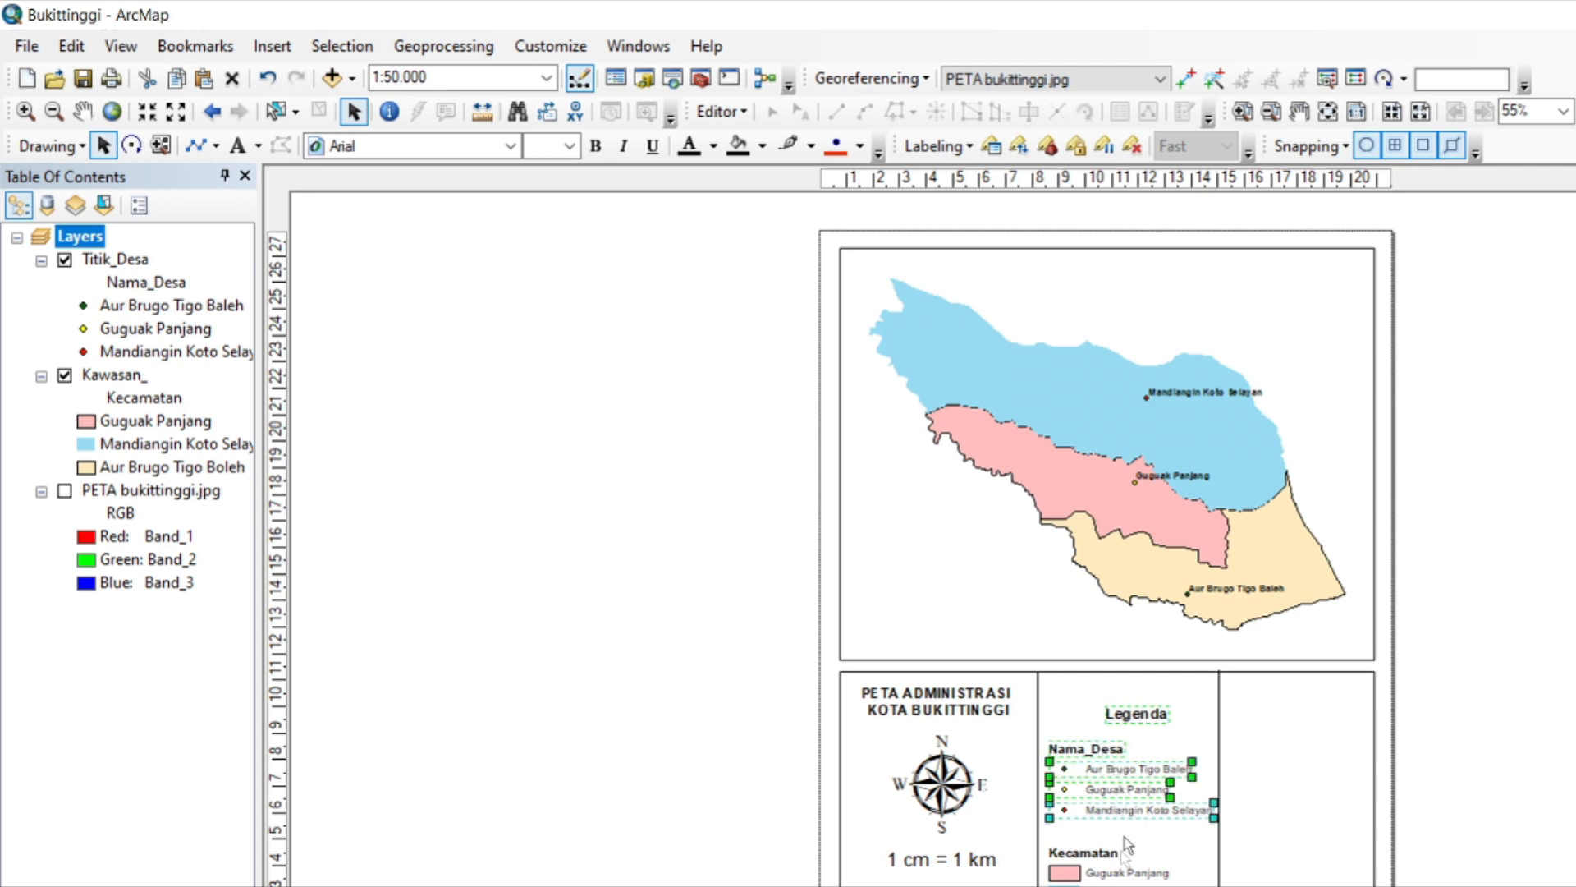
left_click(1105, 875, "shift")
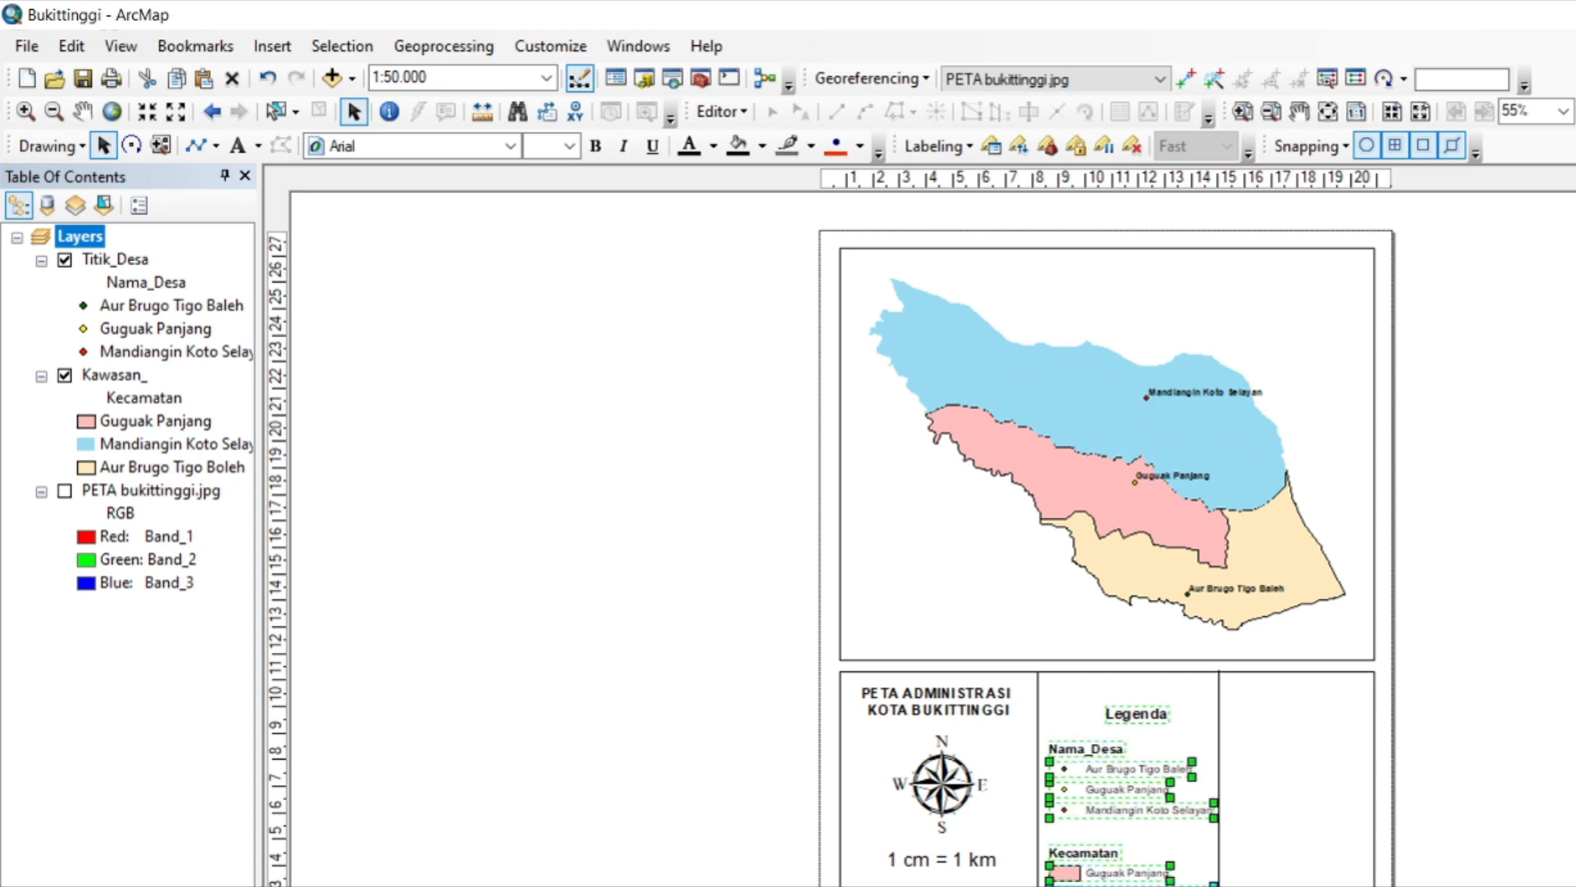
left_click_drag(1124, 813, 1126, 792)
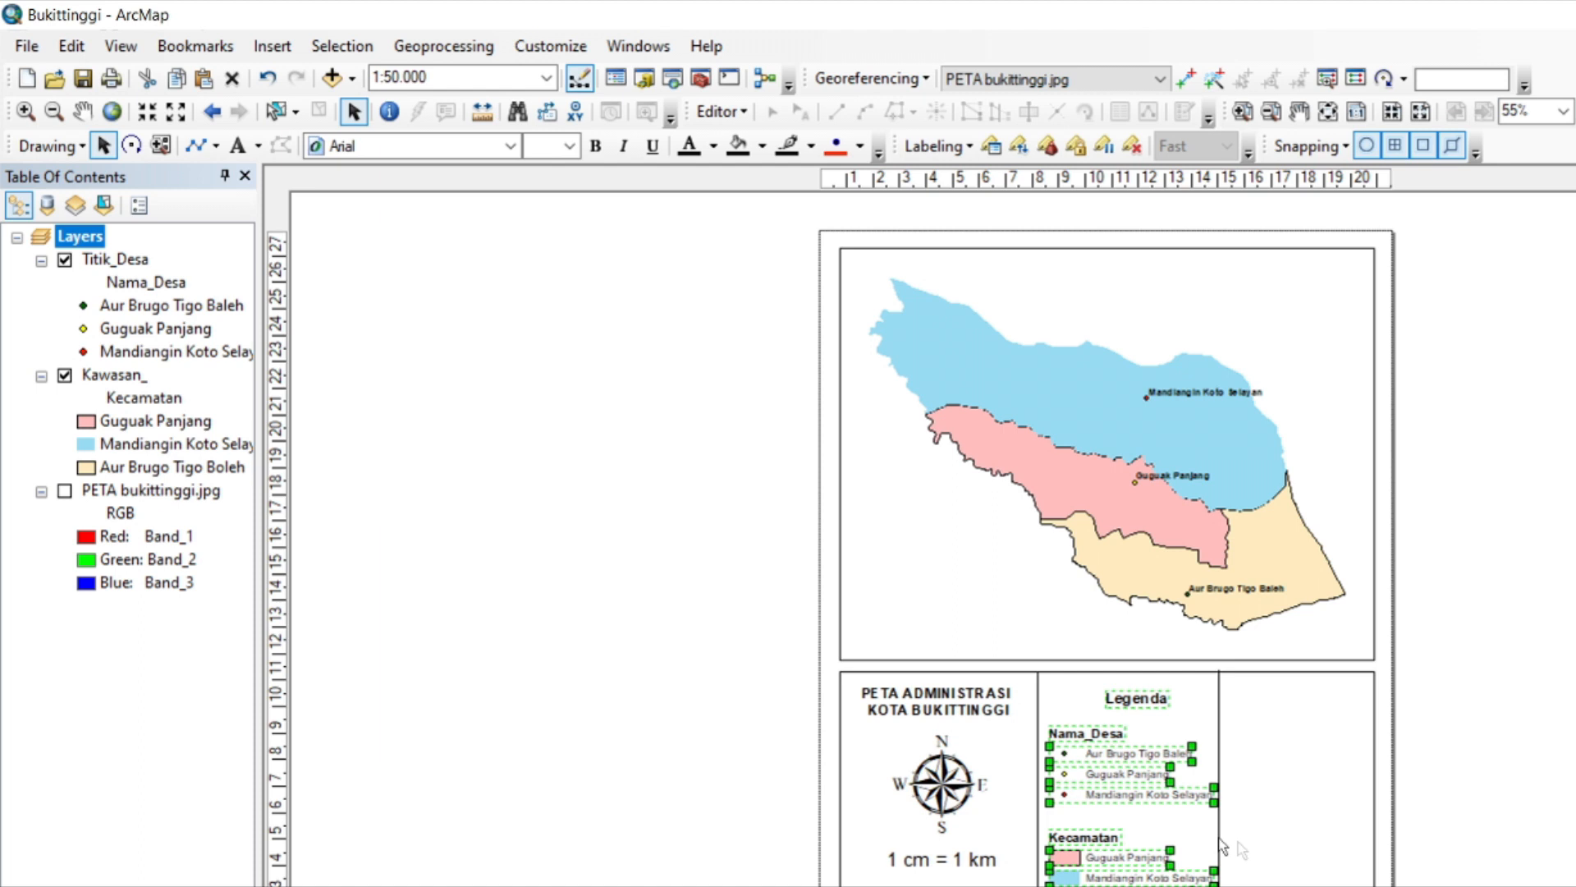
Add a measured grid with grid lines and labels to the map's data frame, keeping the default 0,018087 by 0,013972 decimal degree intervals.
left_click(1360, 528)
right_click(1361, 530)
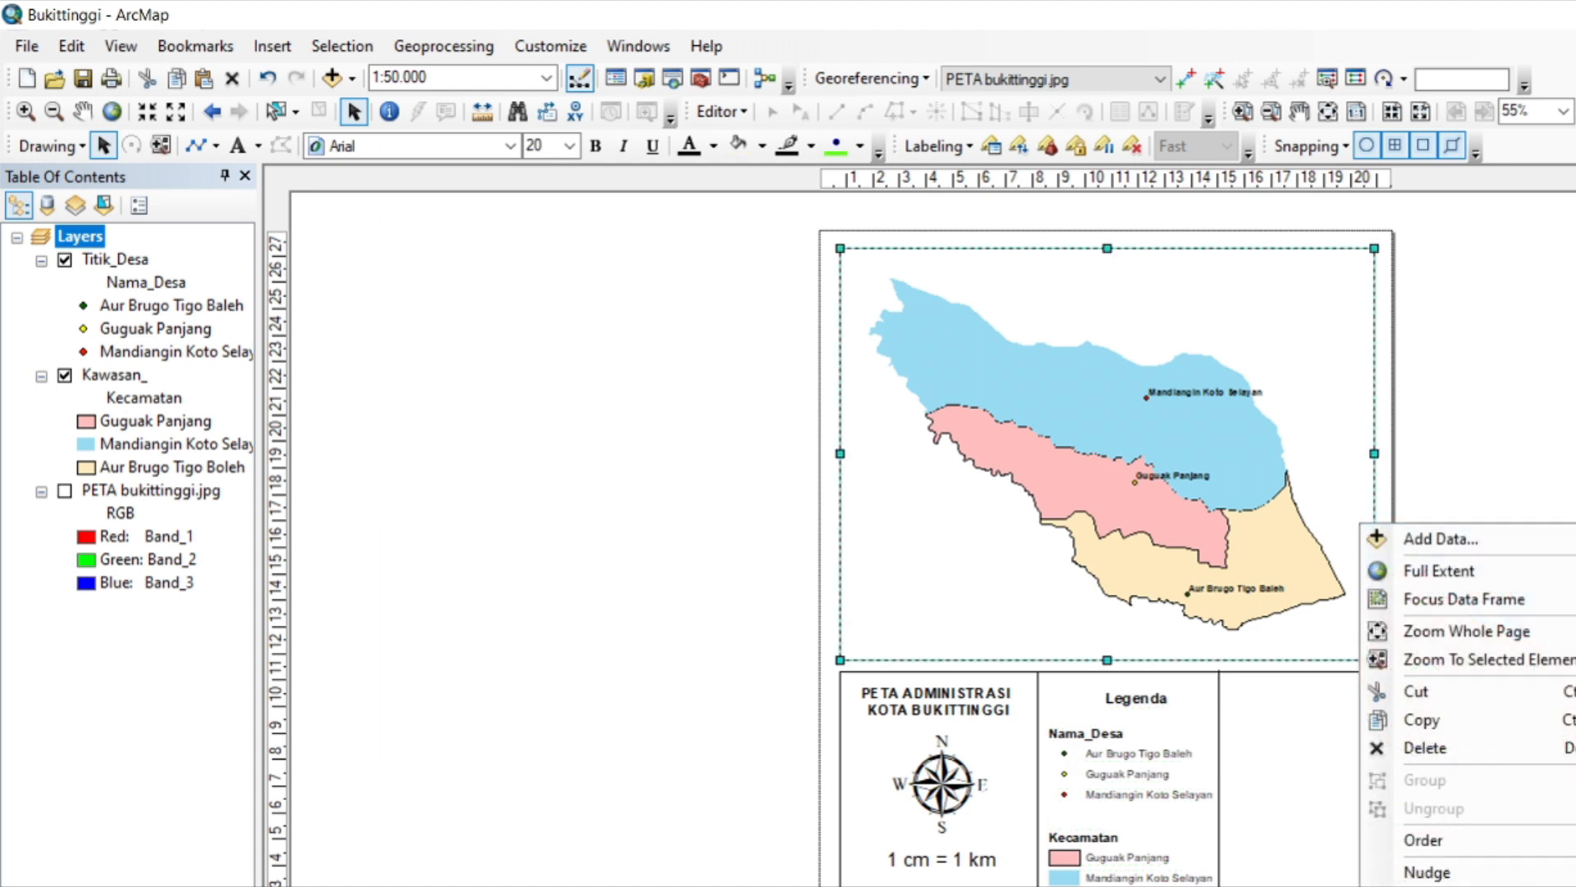
left_click(1431, 886)
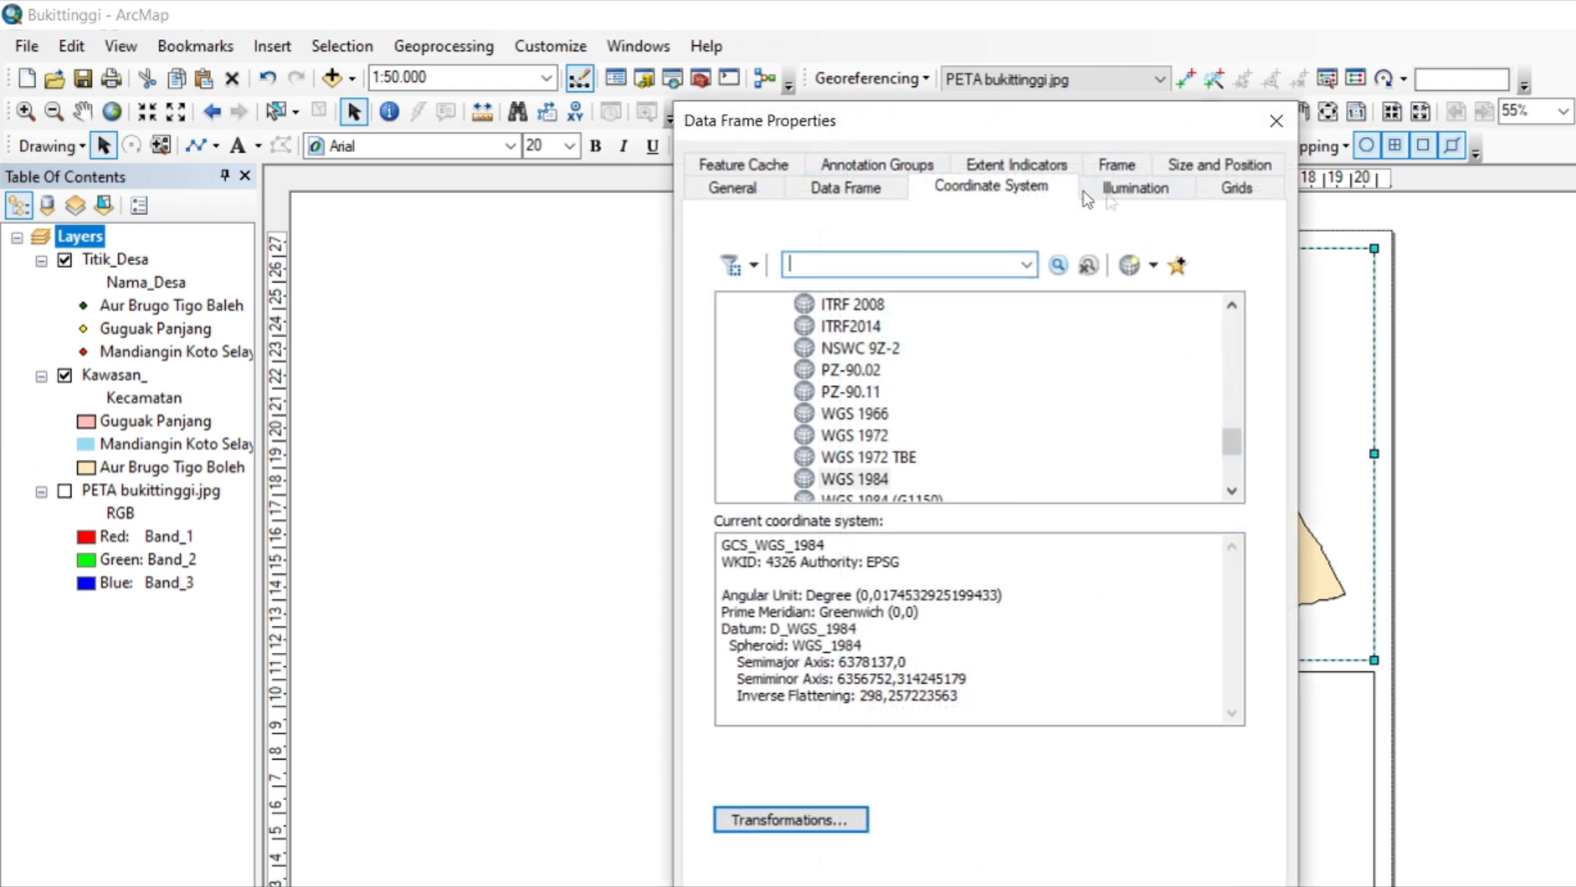
left_click(1232, 185)
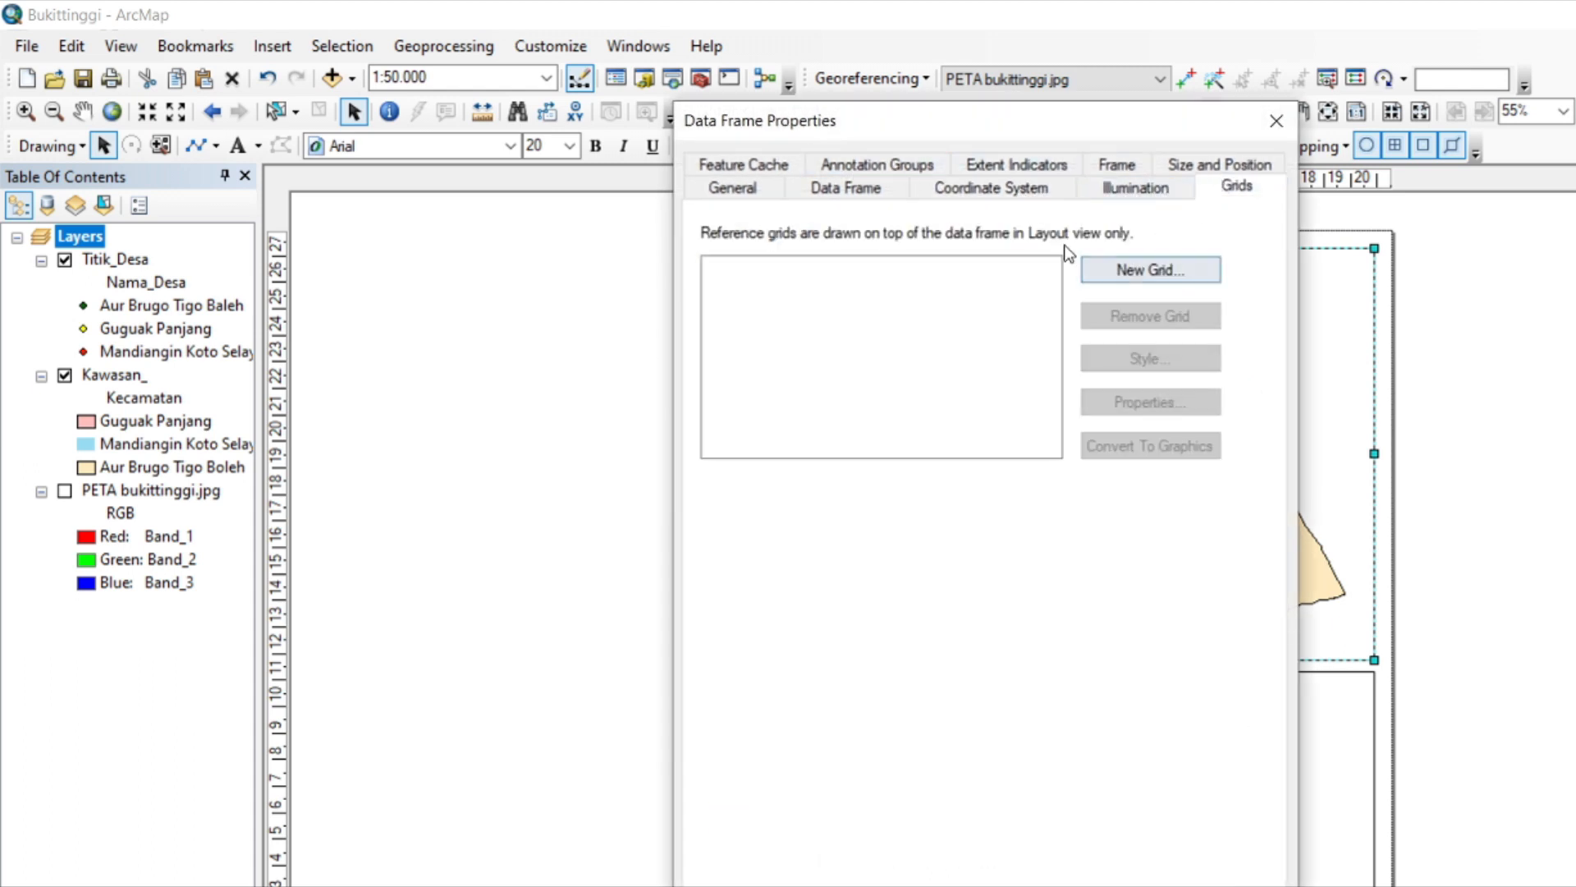
left_click(1121, 274)
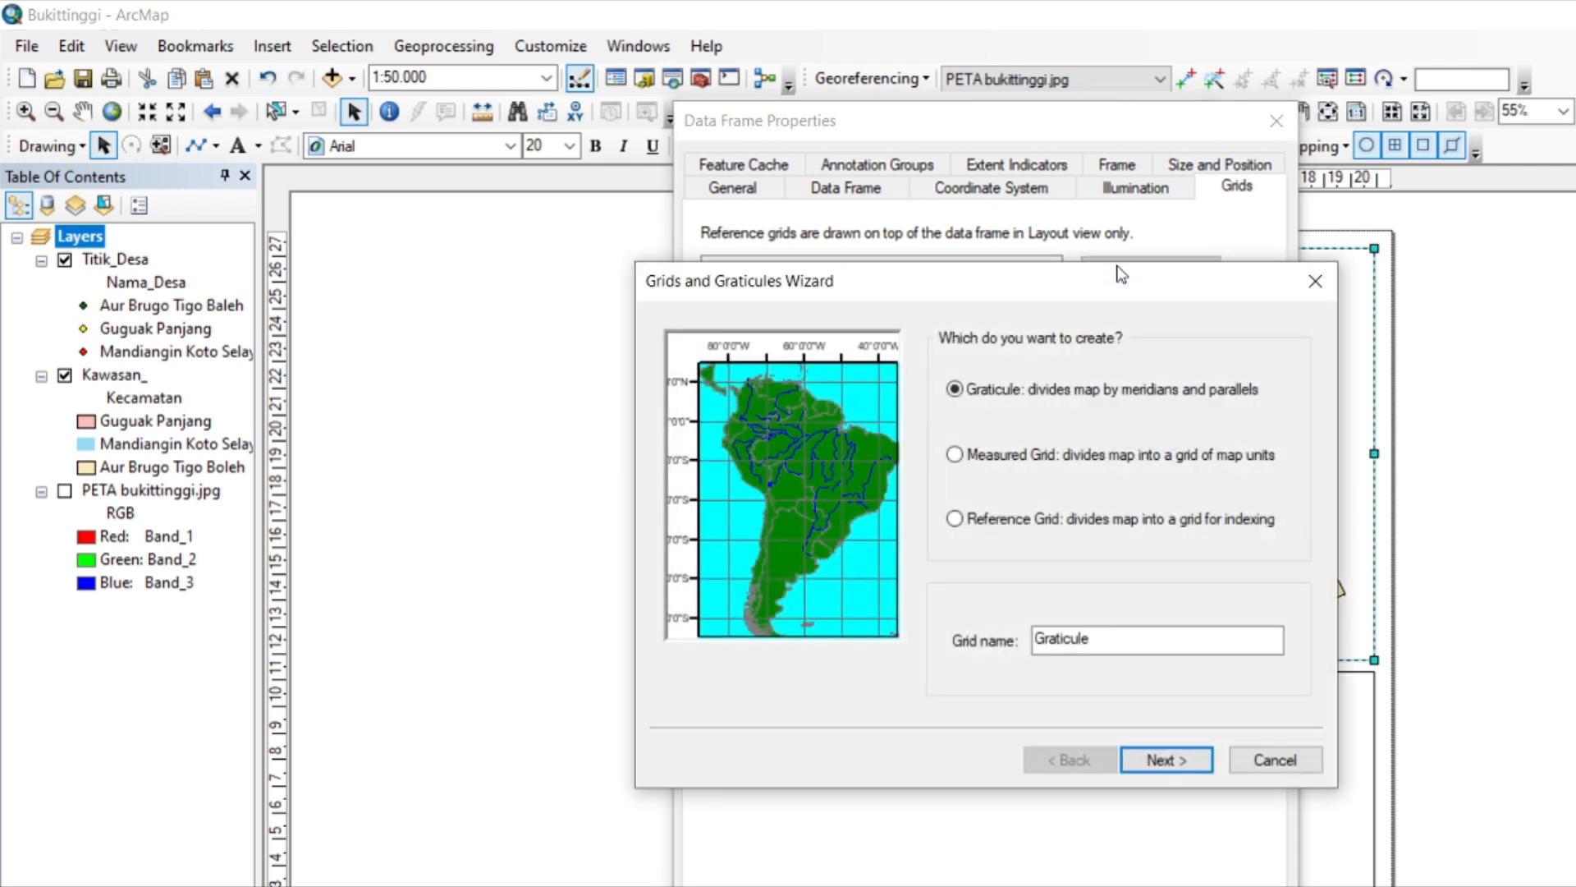
left_click(959, 455)
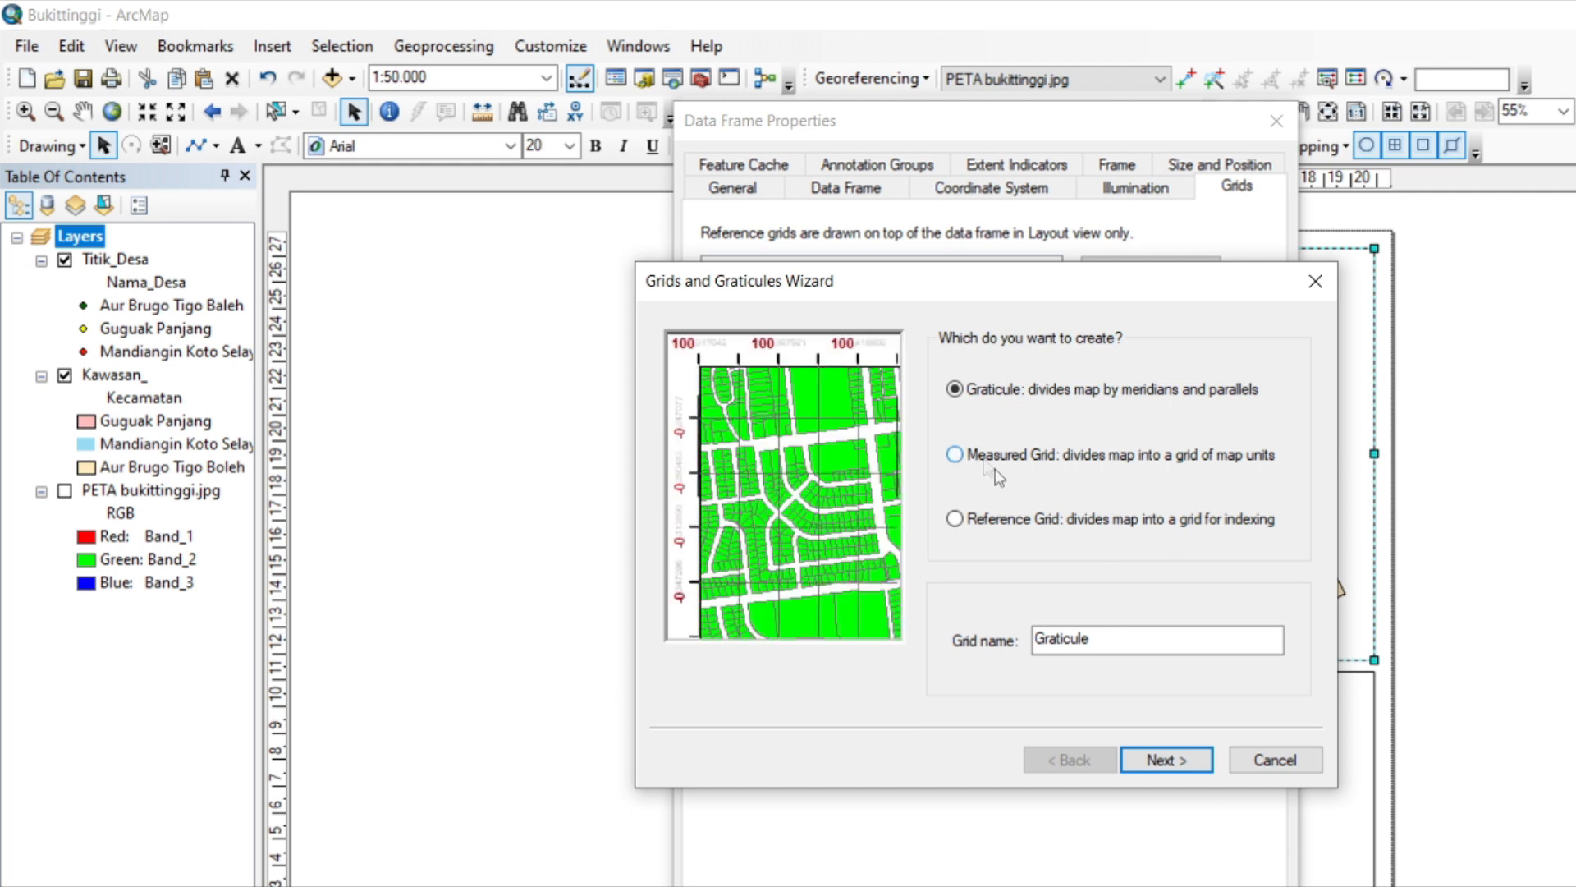
left_click(1161, 761)
left_click(1160, 761)
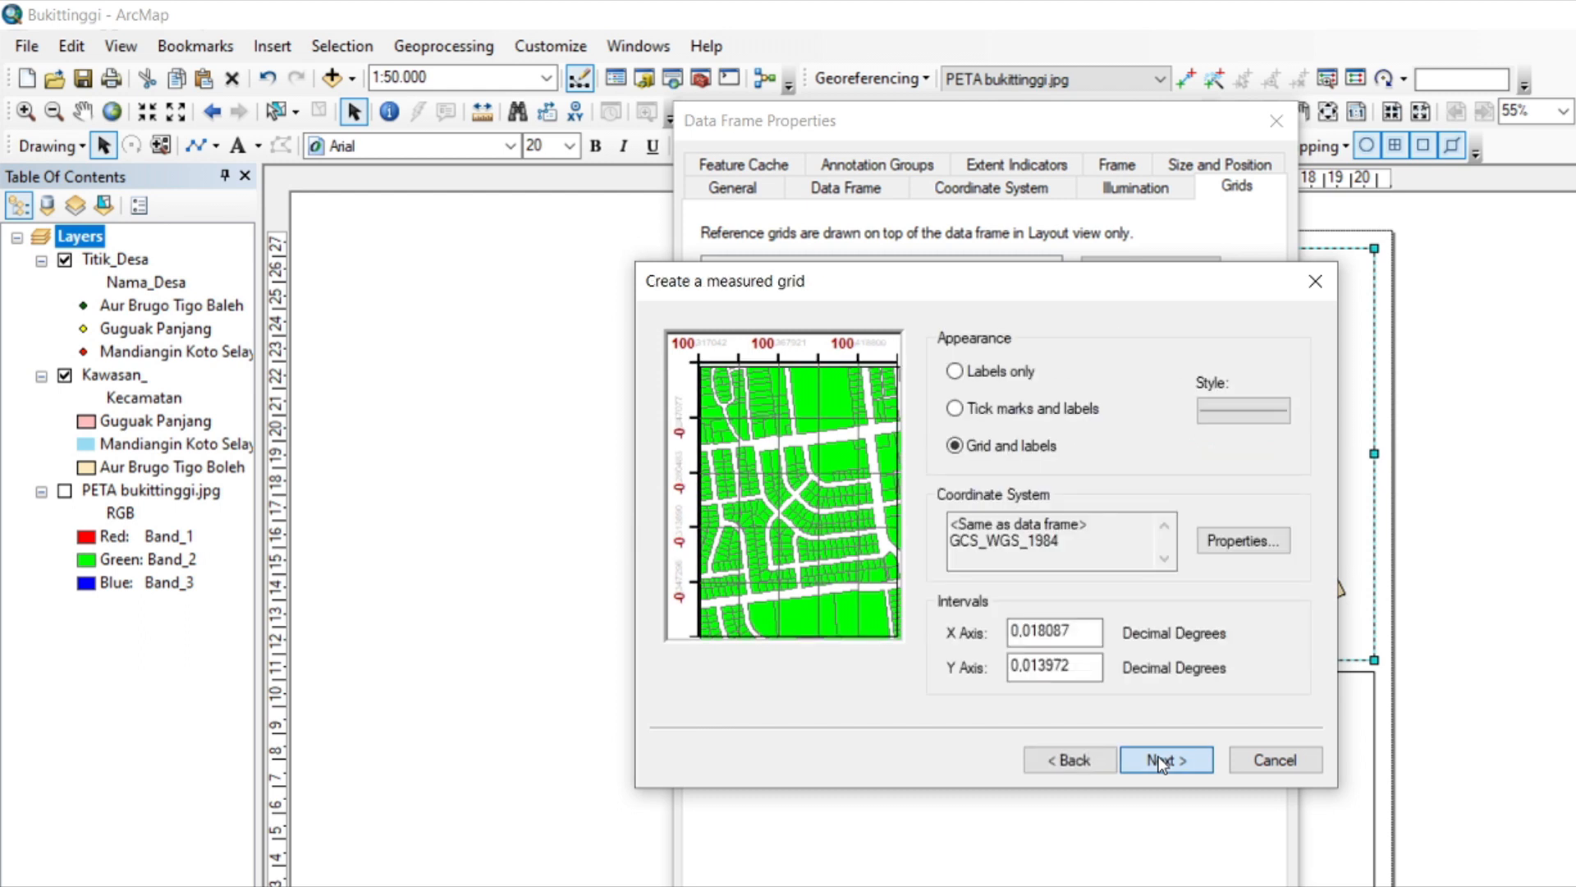
left_click(1162, 762)
left_click(1161, 761)
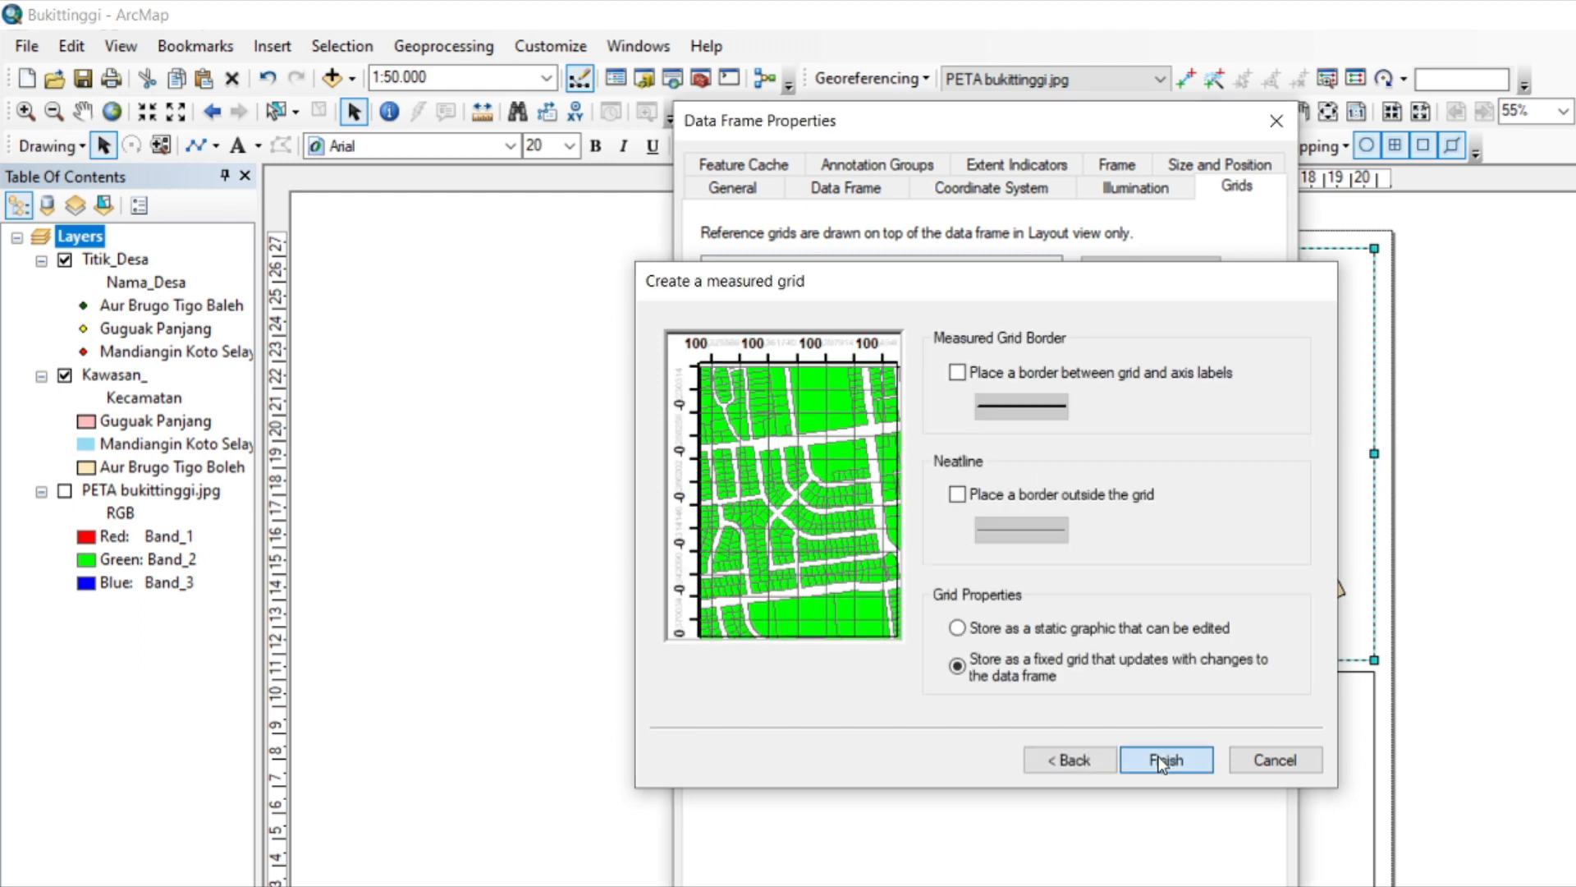
left_click(1059, 885)
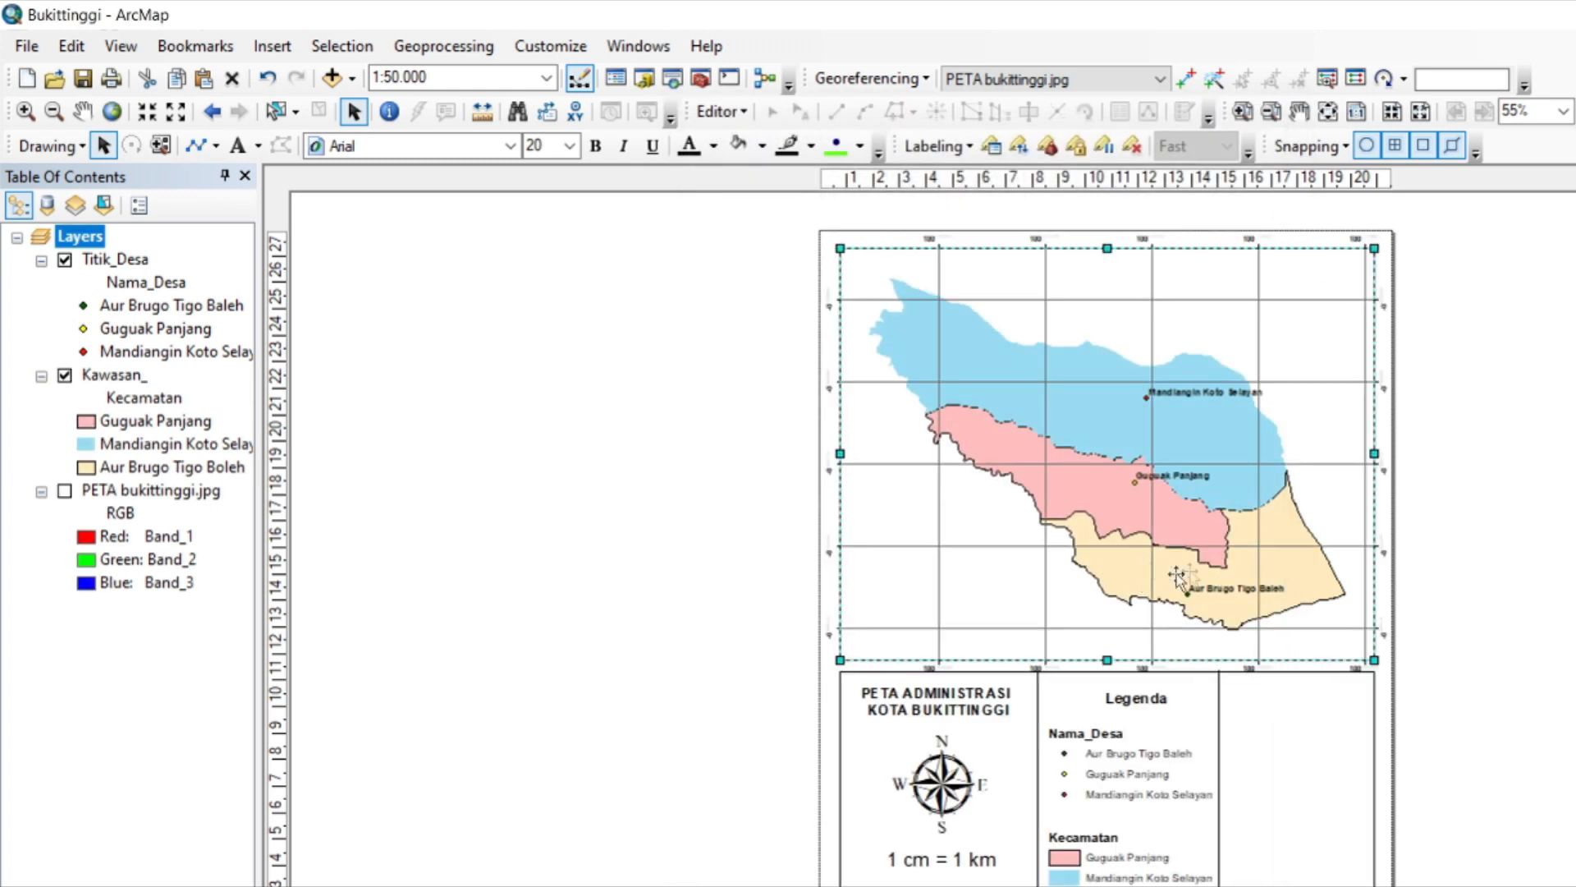
left_click(1474, 579)
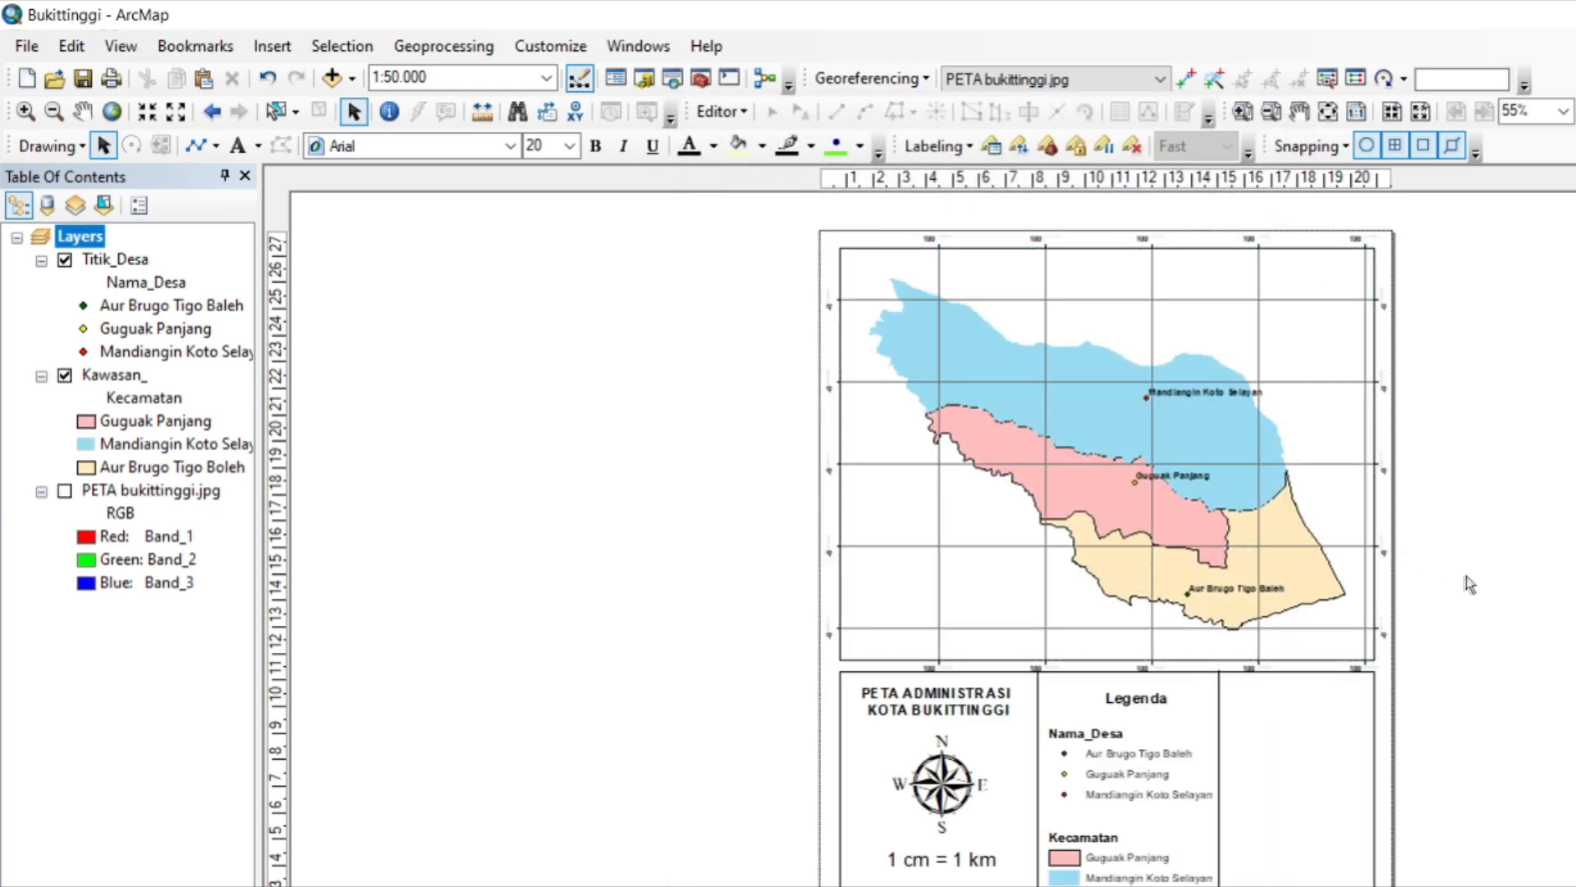
Insert a new data frame and shrink it into the empty lower-left corner of the map frame.
left_click(1041, 565)
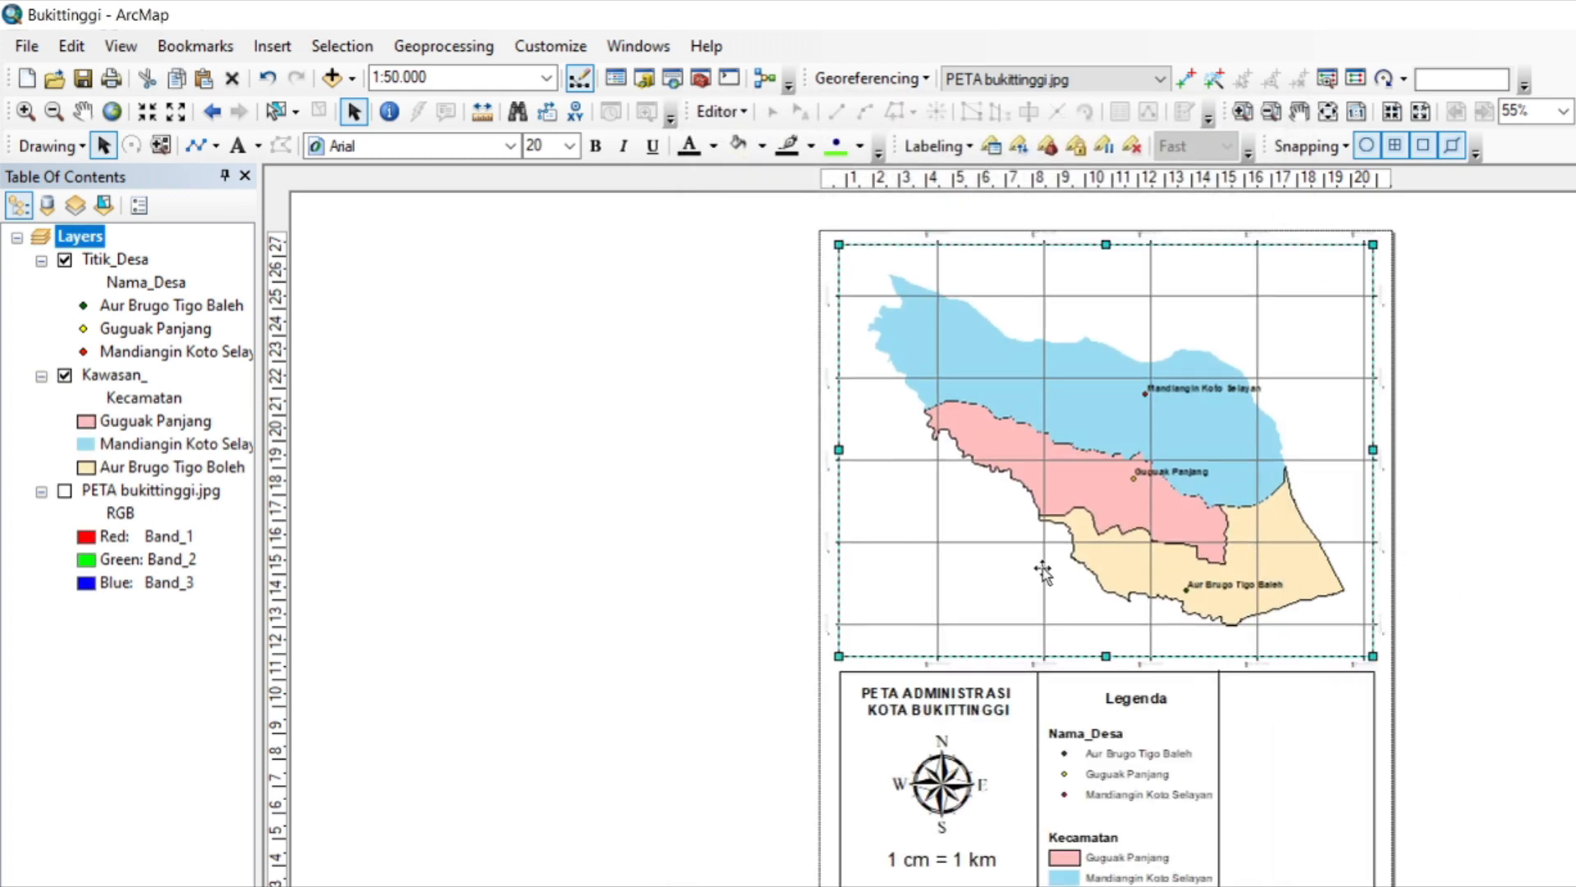
left_click(291, 45)
left_click(293, 72)
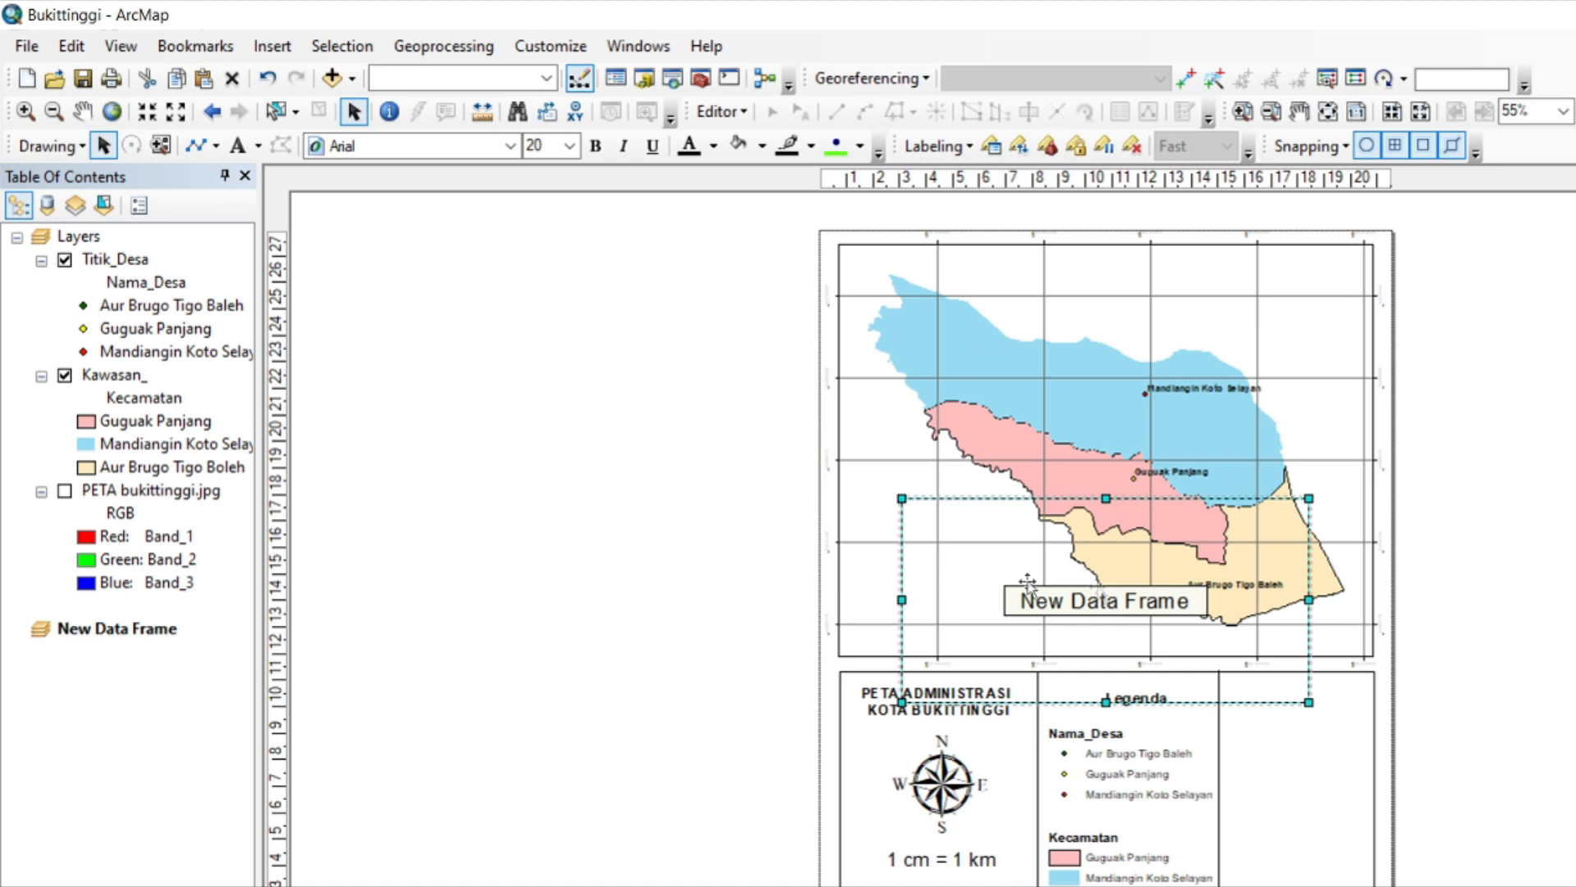
left_click_drag(1307, 700, 1069, 638)
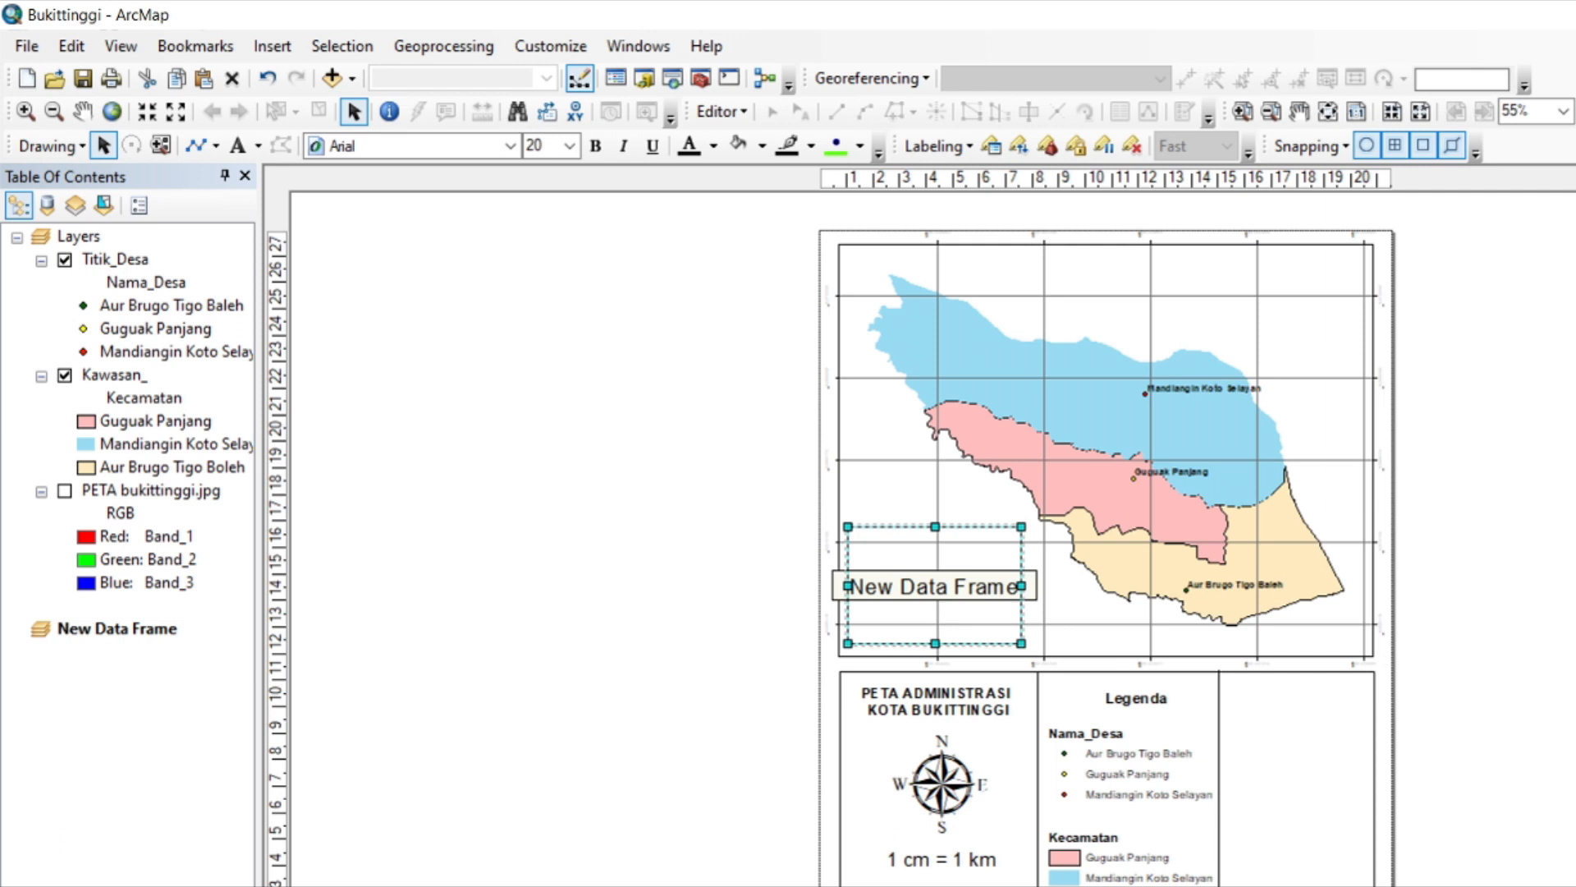
Insert the "inset bukittinggi" picture from the TUGAS > ARCGIS folder and shrink it into the map frame's lower-left corner.
left_click(272, 46)
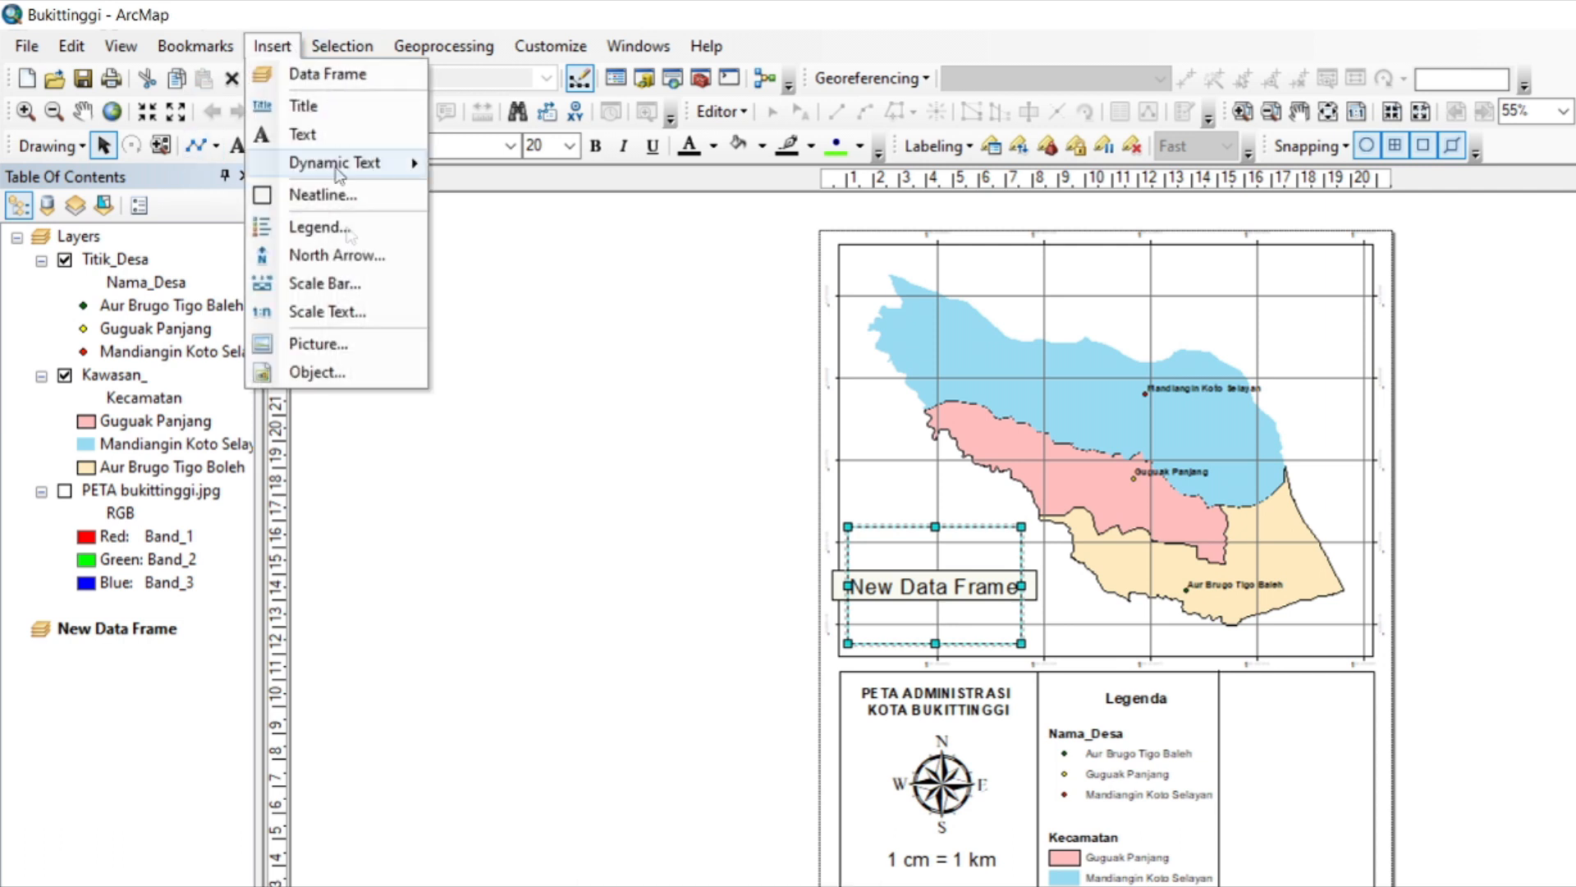
left_click(356, 348)
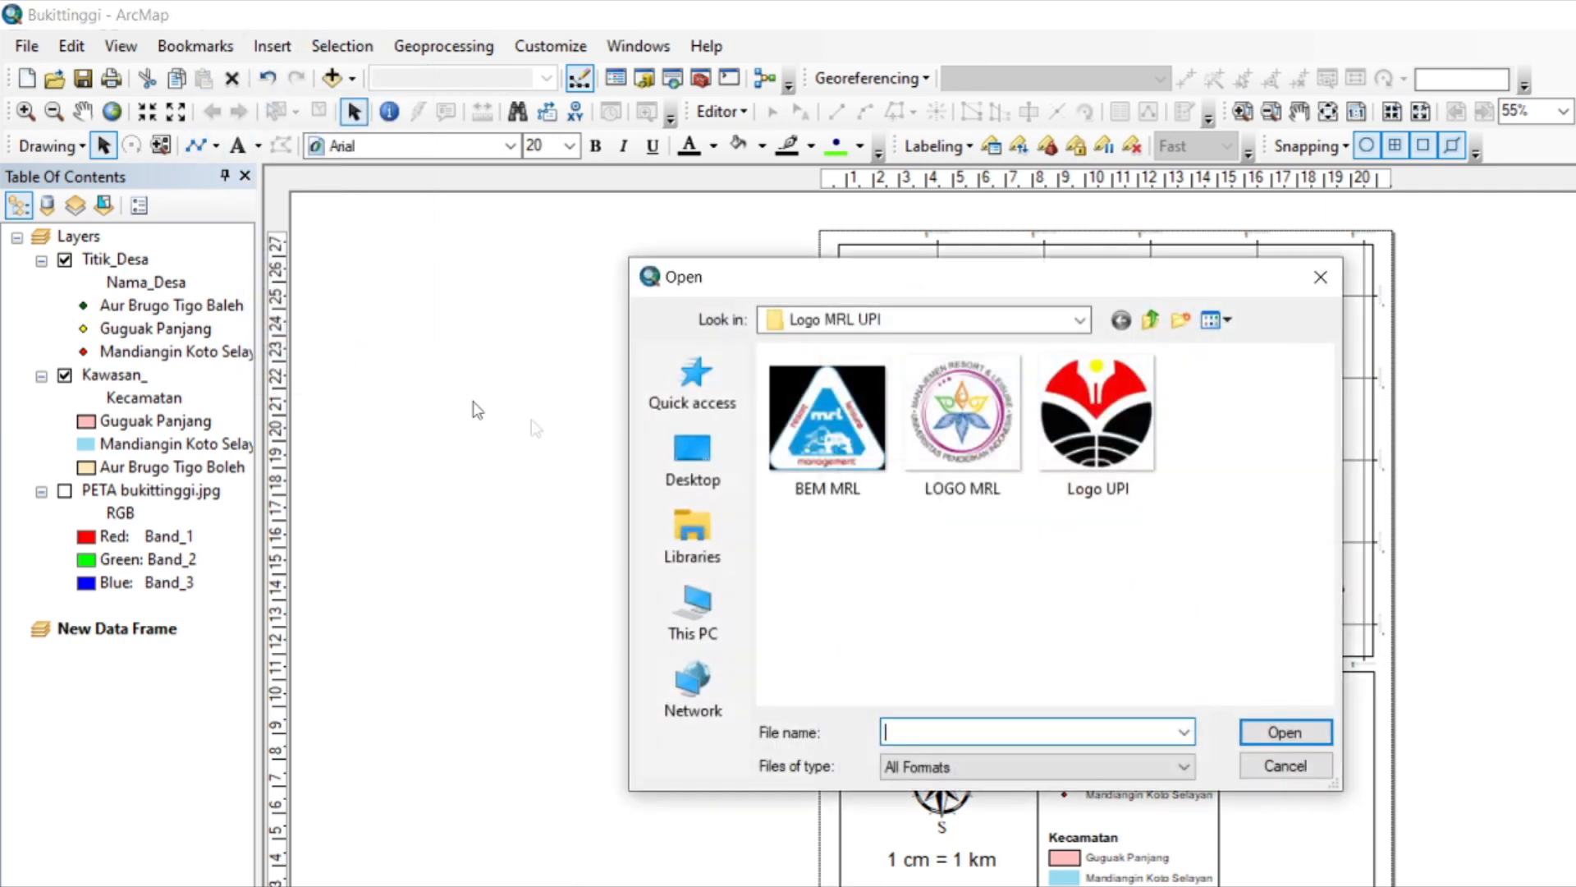
left_click(943, 327)
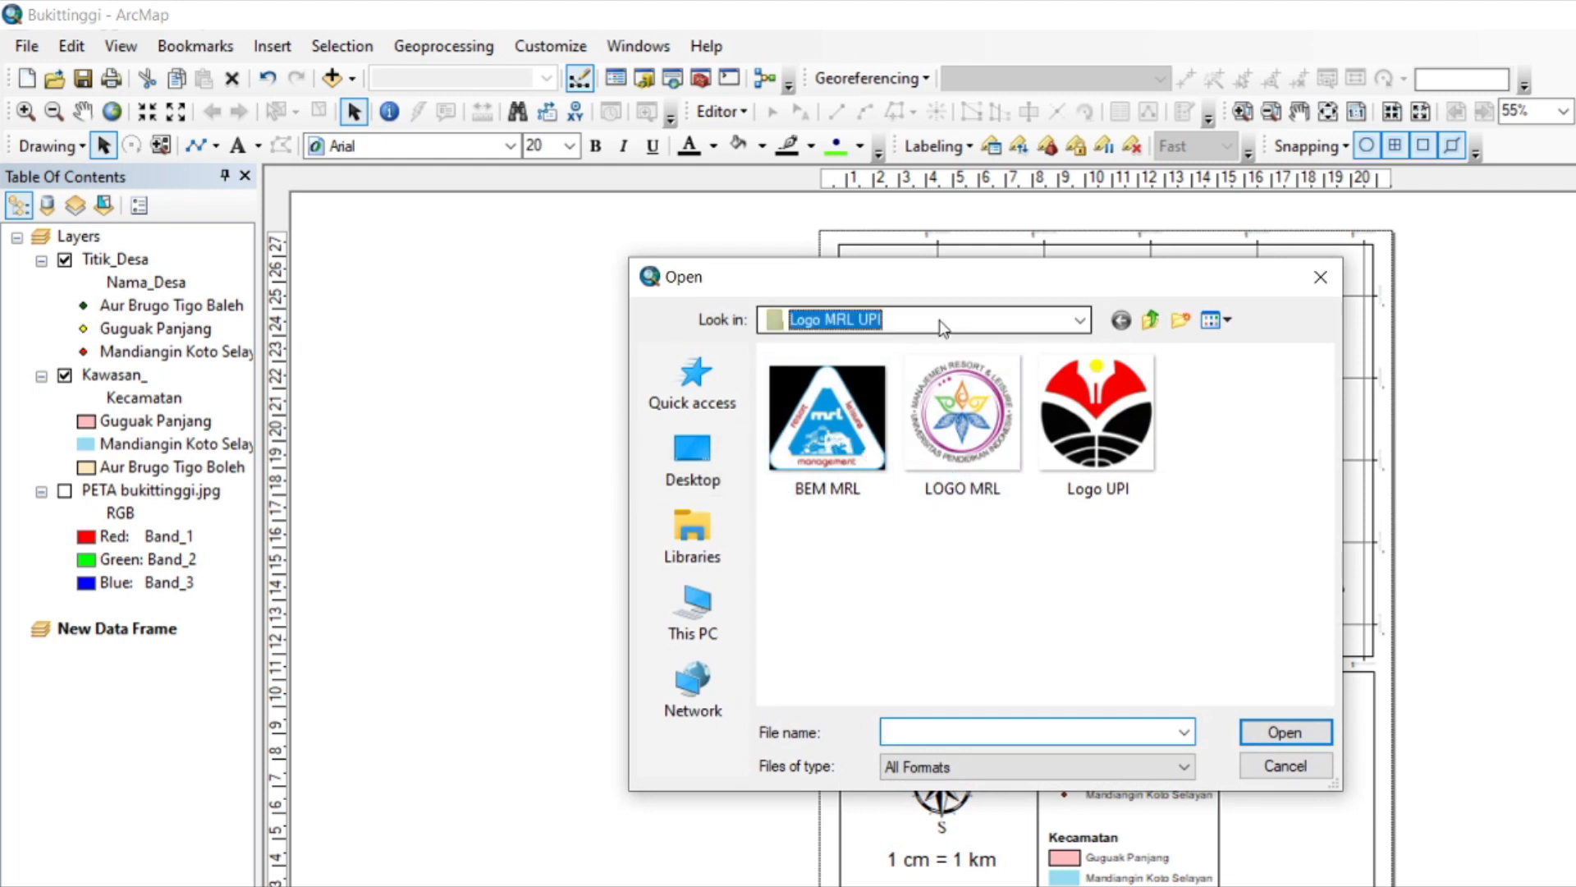
left_click(943, 327)
left_click(862, 555)
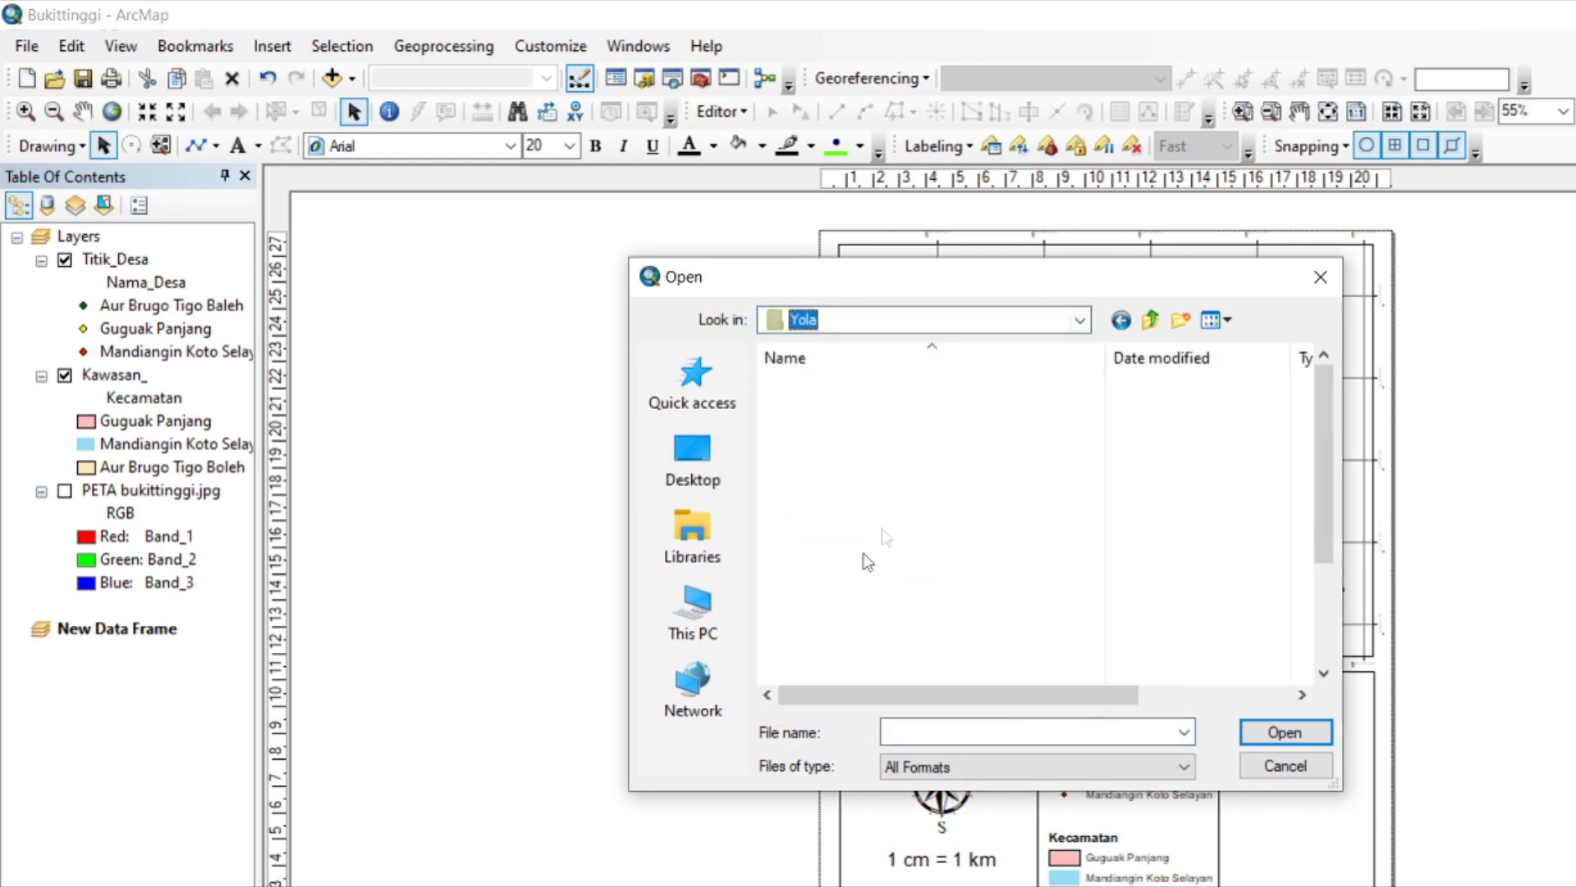
double_click(870, 602)
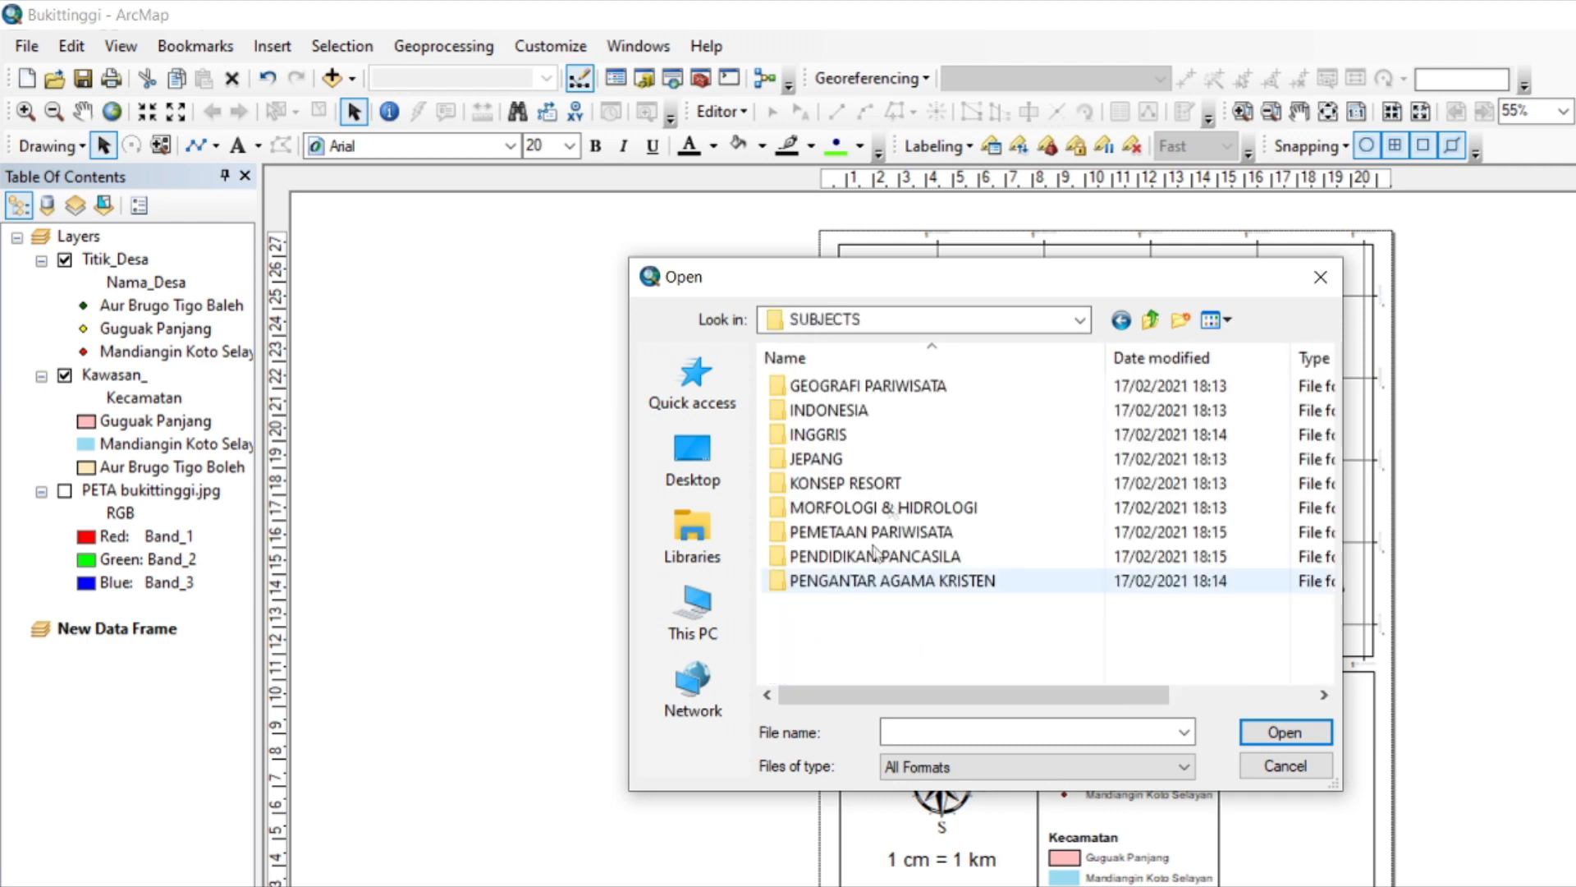
double_click(875, 533)
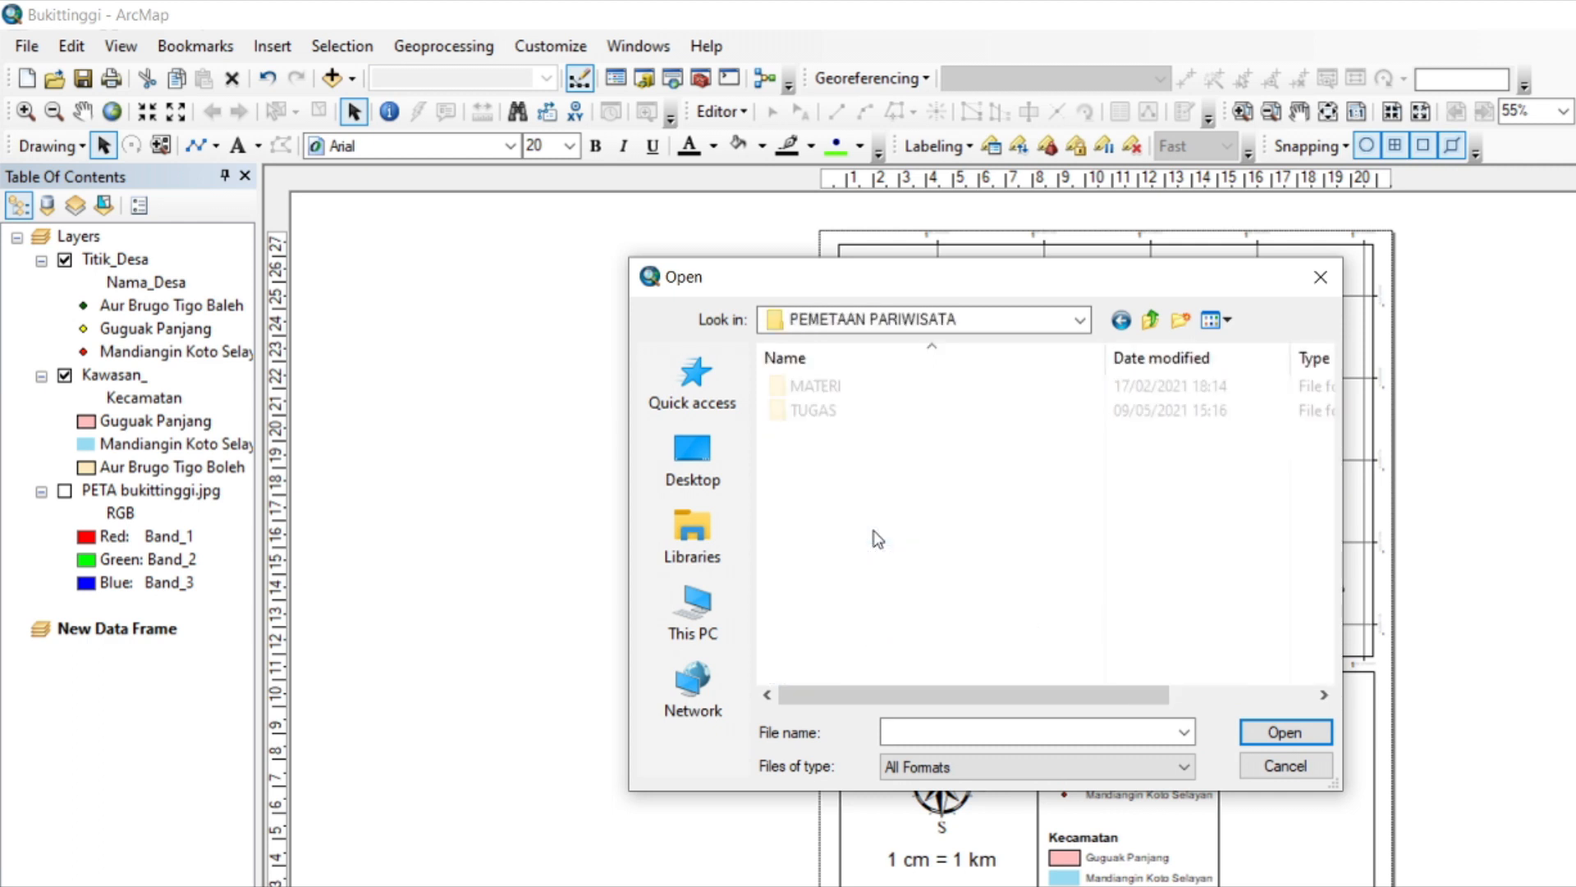
double_click(844, 410)
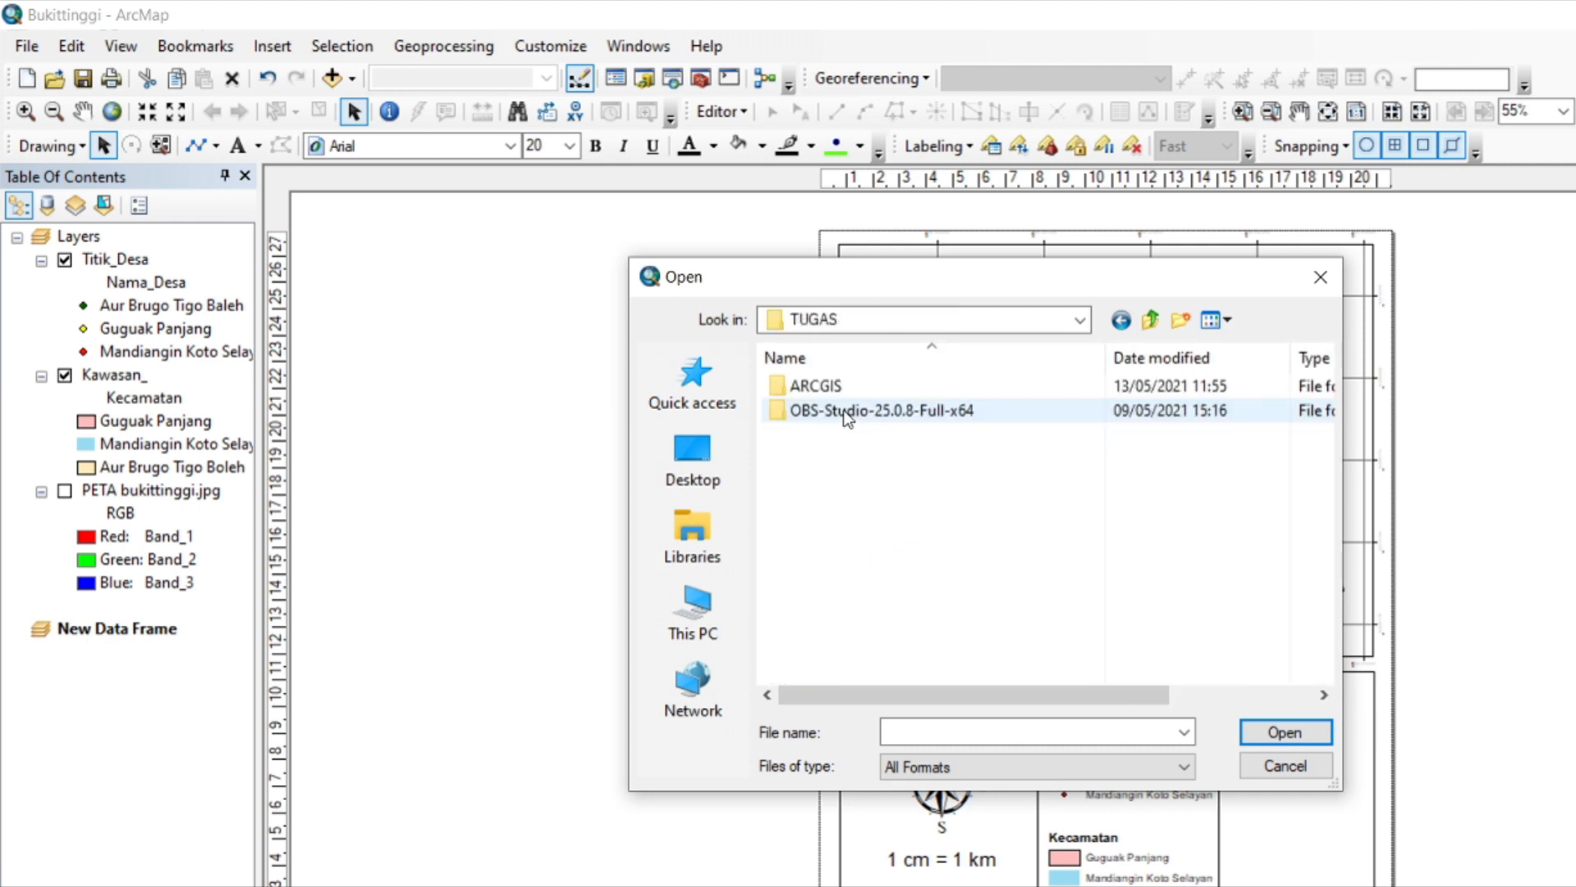
double_click(875, 385)
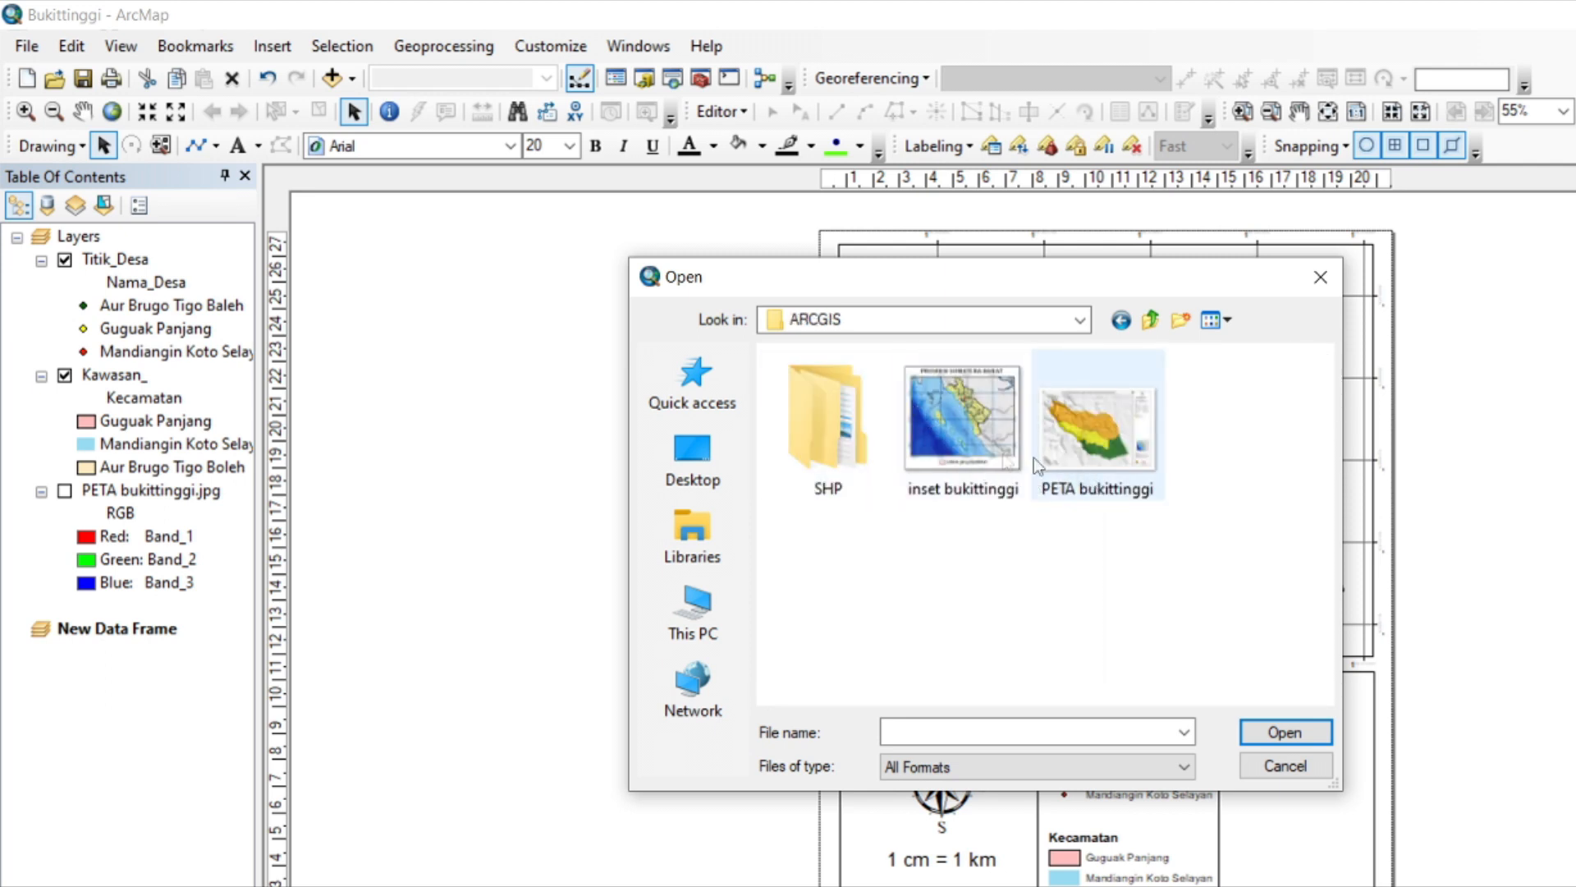
left_click(981, 440)
left_click(1286, 732)
left_click_drag(1022, 492, 972, 535)
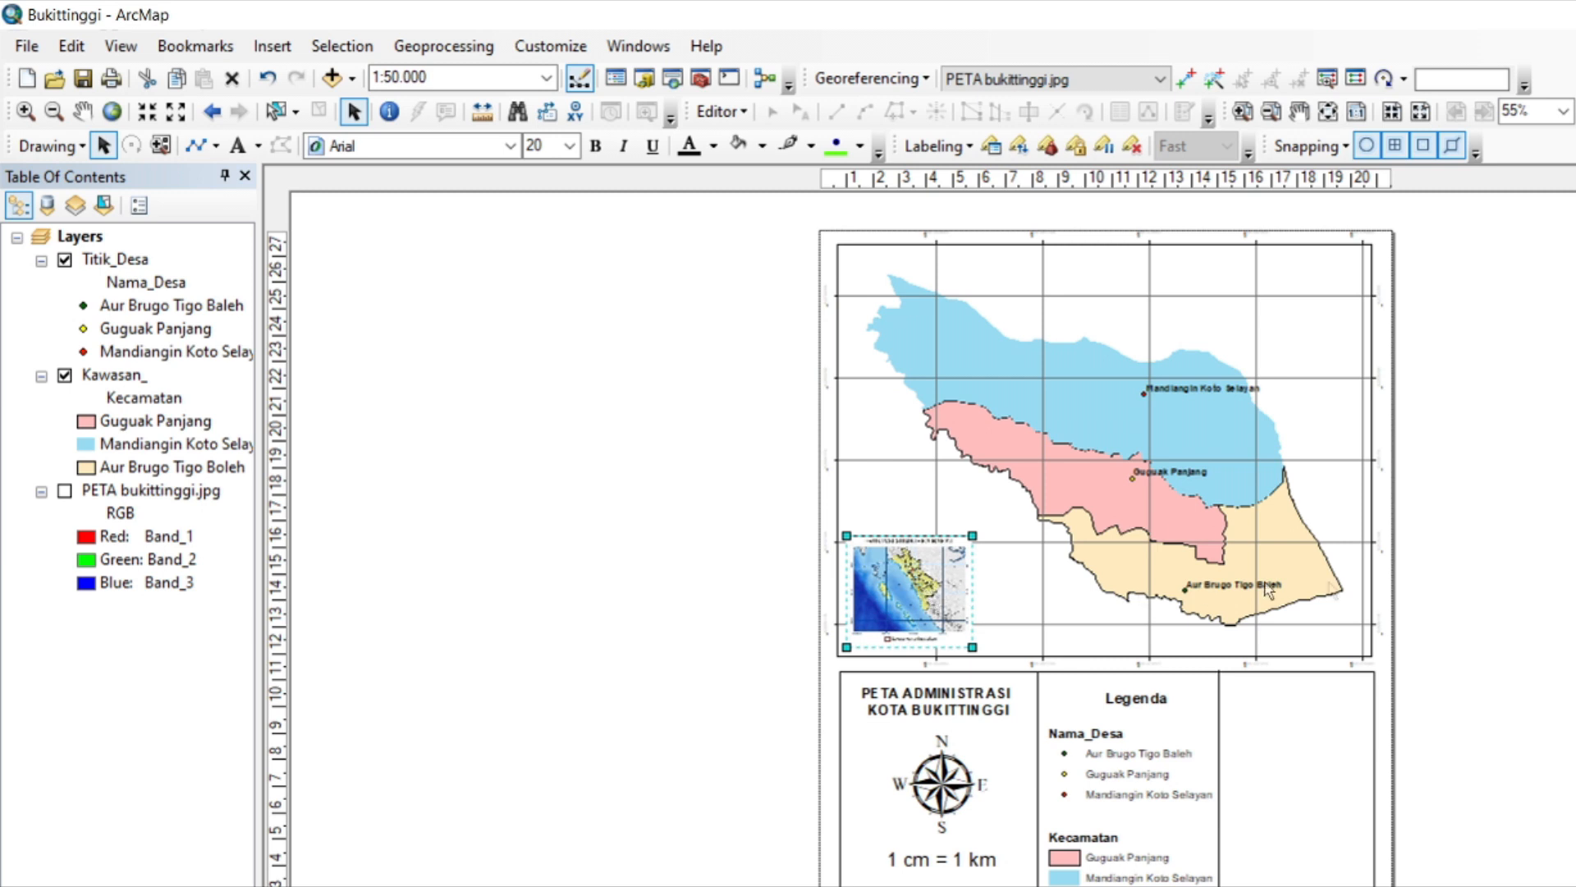
Add a text element reading "Sumber :" at the upper edge of the information box's empty compartment beside the legend.
left_click(237, 146)
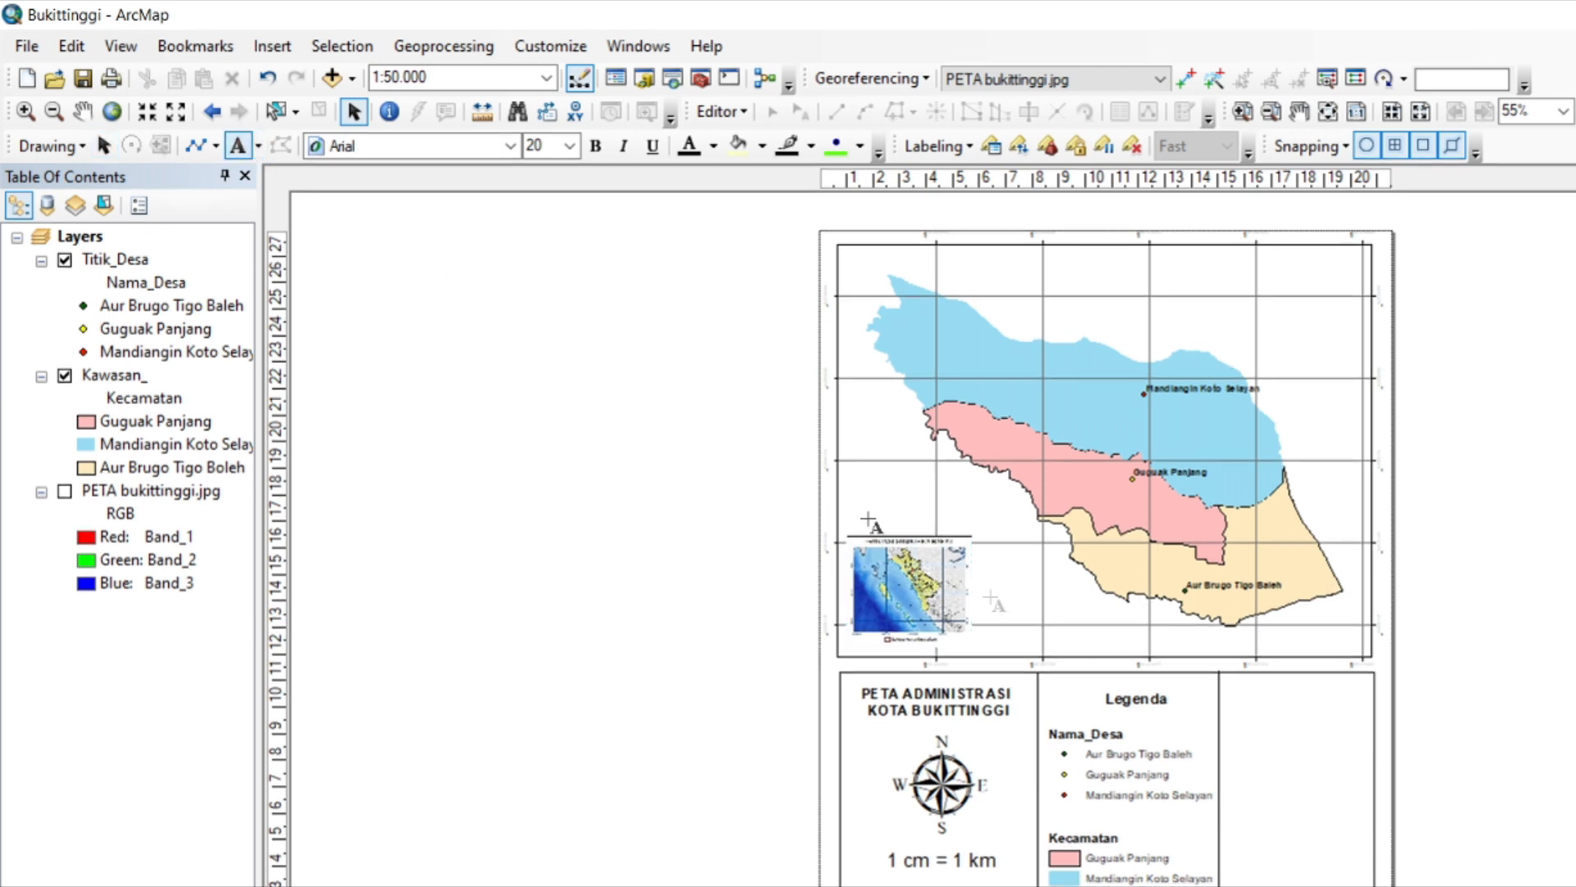
left_click(1237, 681)
left_click(1296, 719)
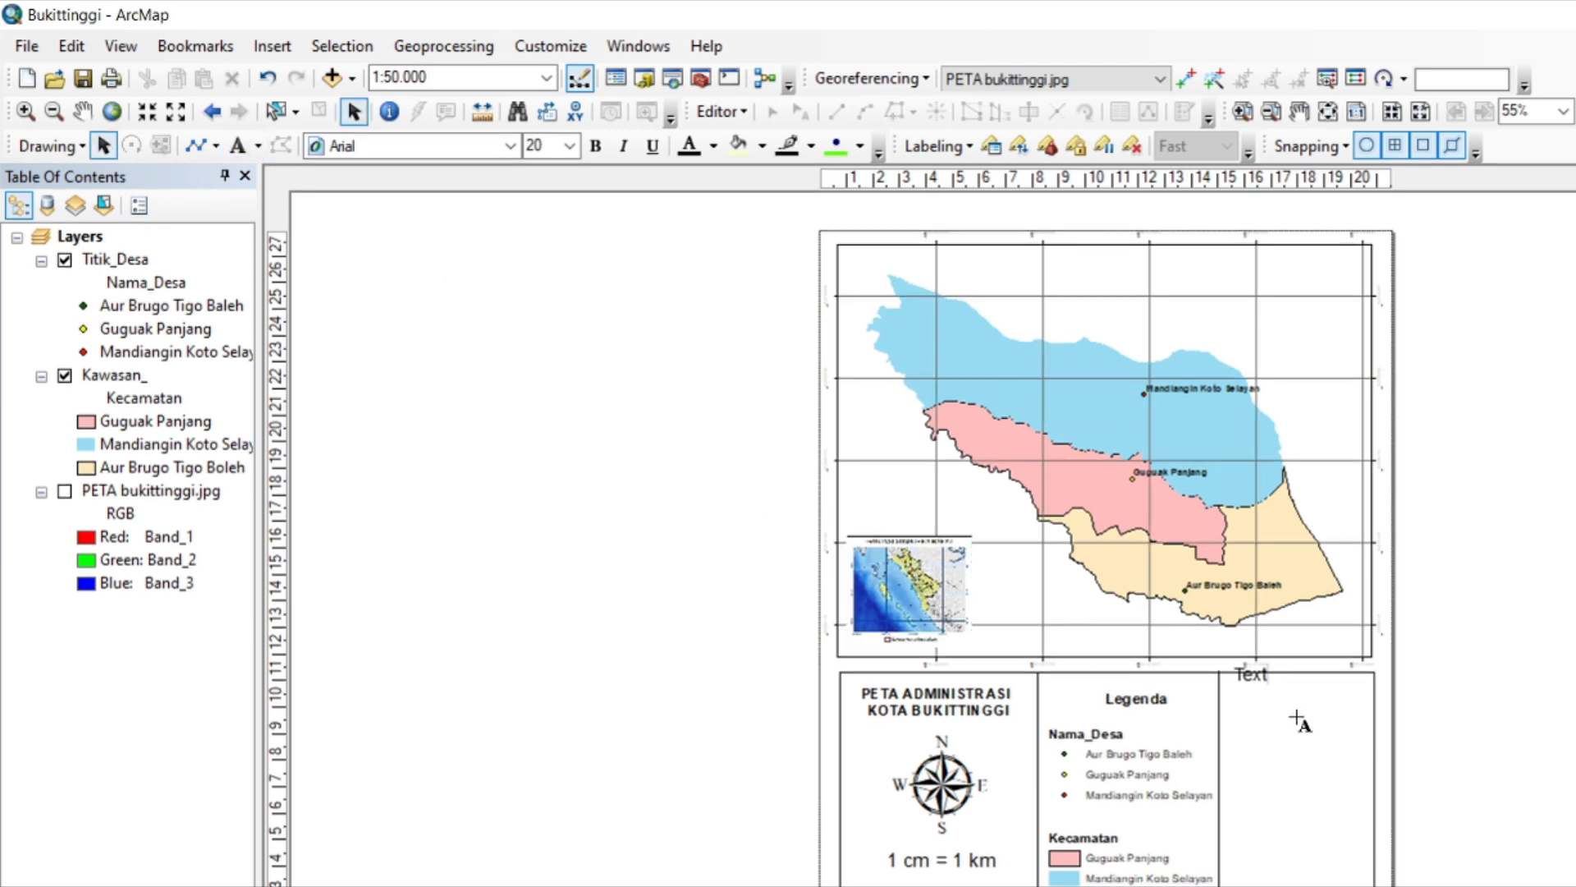
left_click(1255, 679)
type("Sumber :")
key("Return")
Add "Peta Tematik Indonesia" as a second line of the source text and fit it into the compartment beside the legend.
double_click(1299, 675)
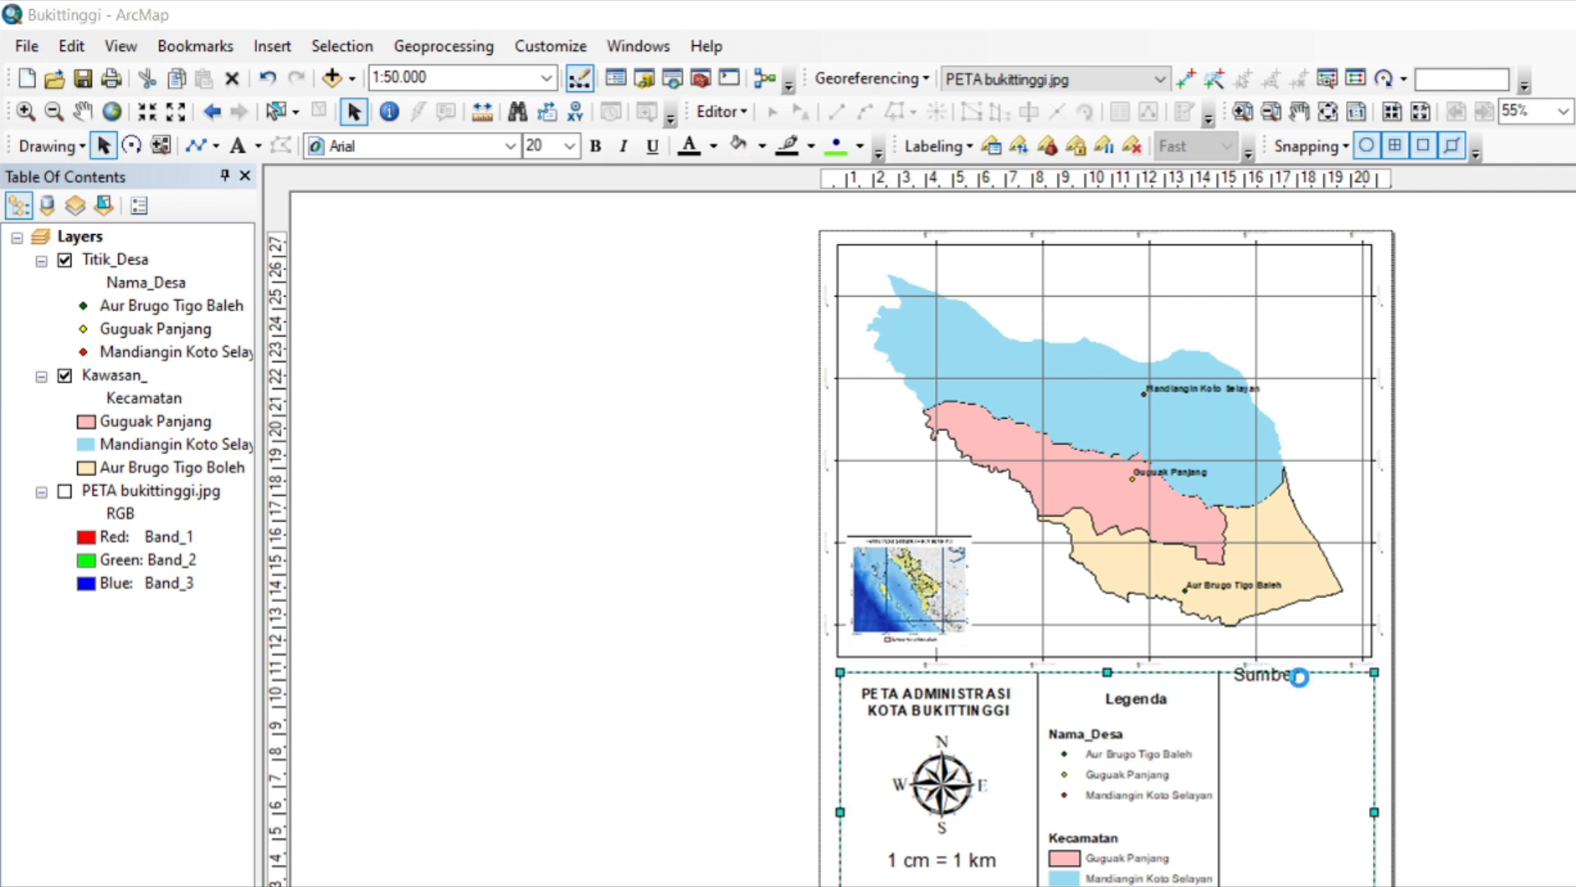
left_click(797, 338)
left_click(864, 387)
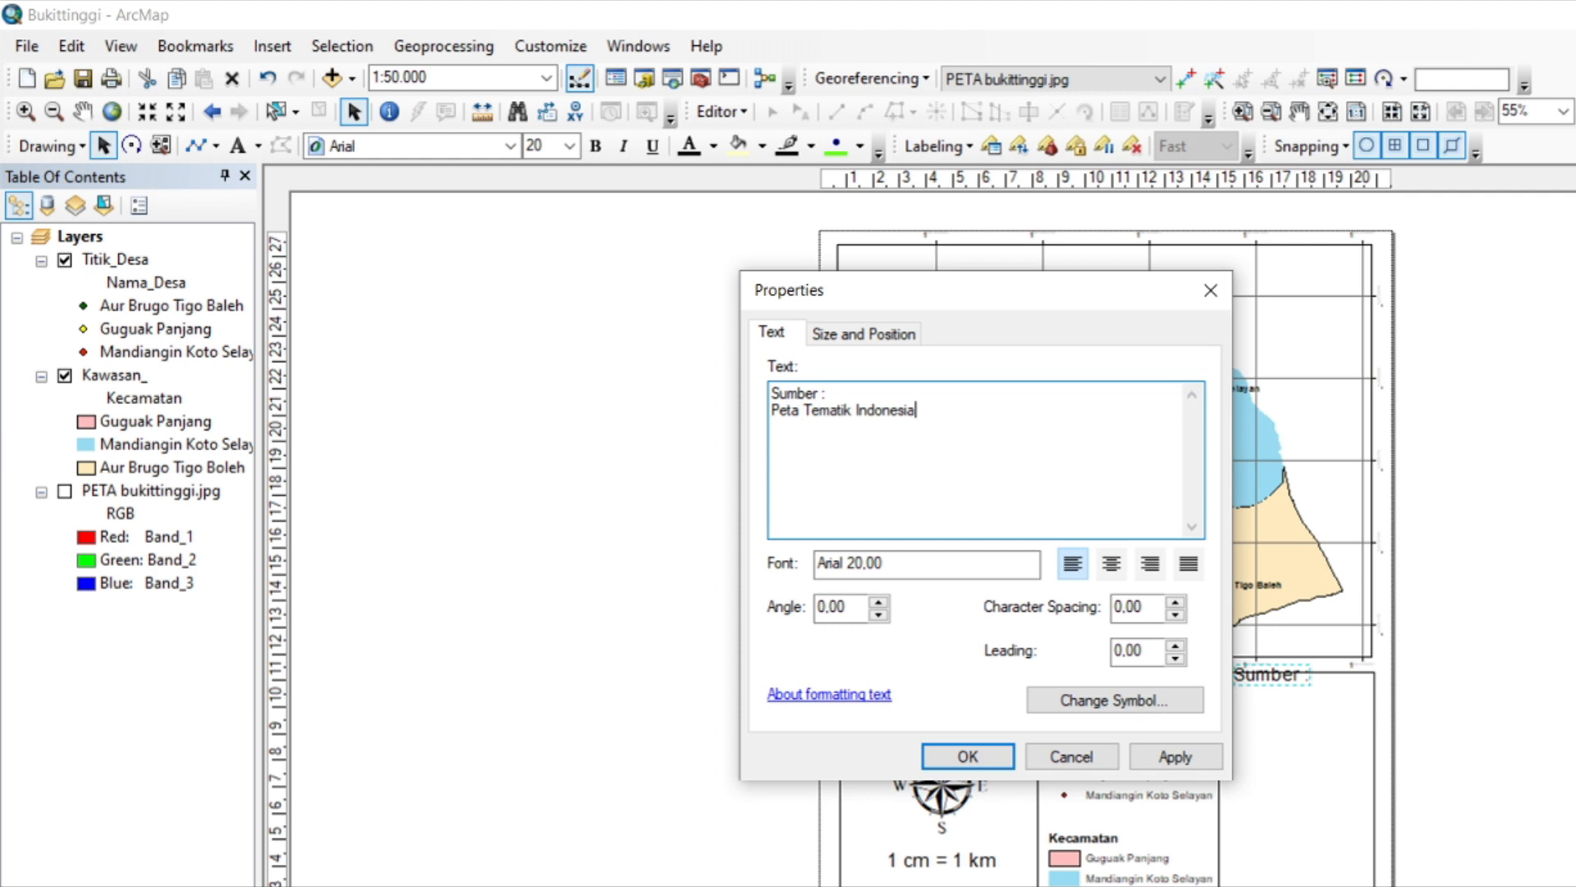
left_click(967, 756)
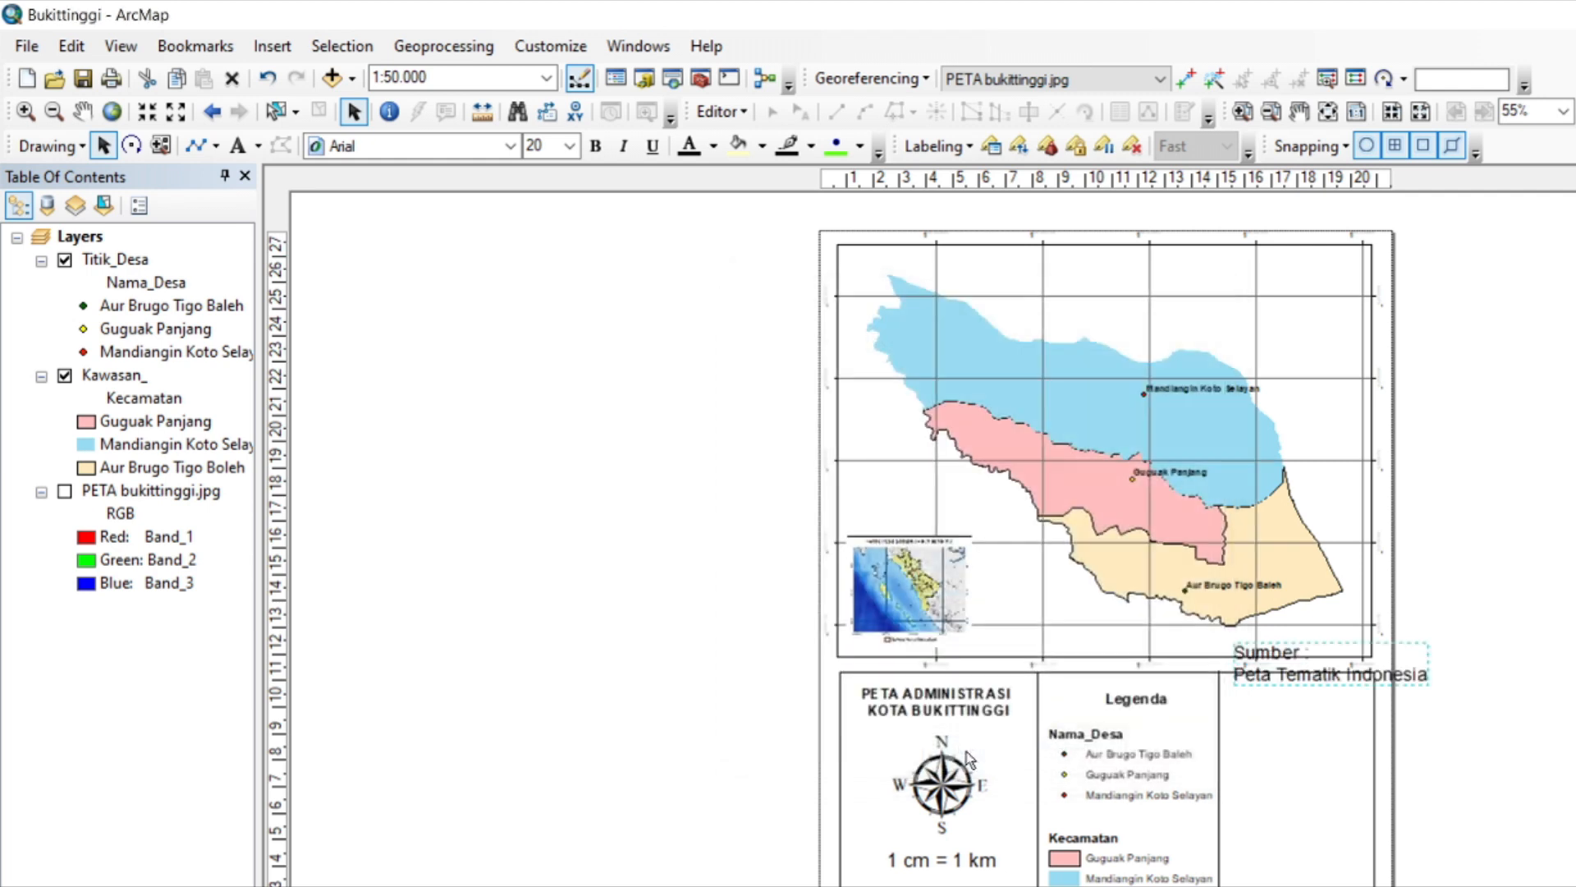
left_click_drag(1425, 686, 1418, 727)
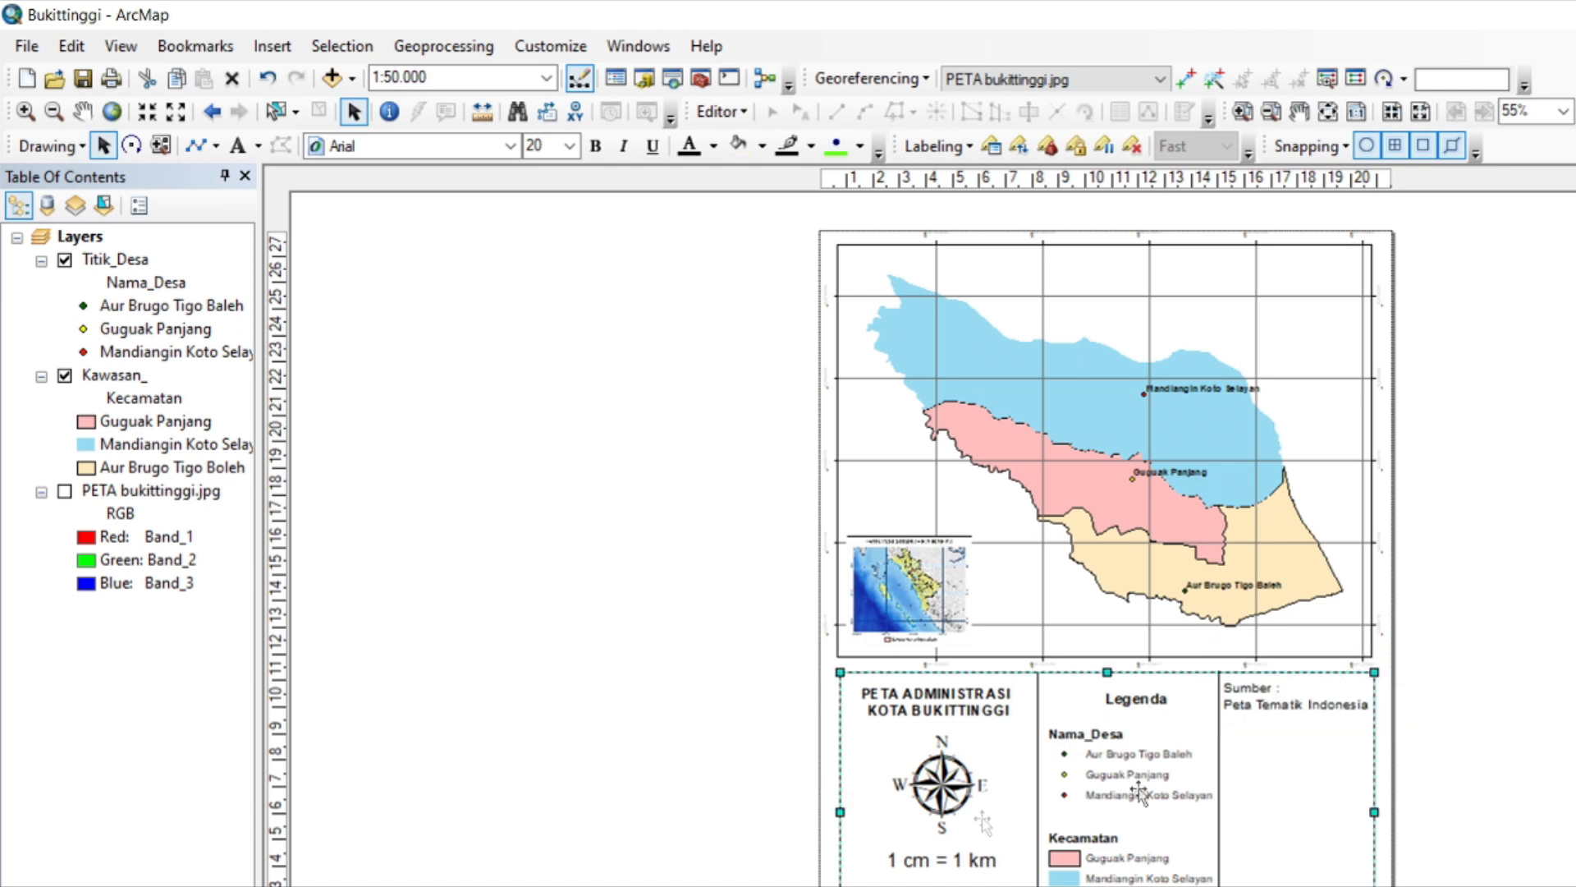
Insert the "Logo UPI" picture from the UPI > Logo MRL UPI folder, shrink it and place it below the source text.
left_click(272, 46)
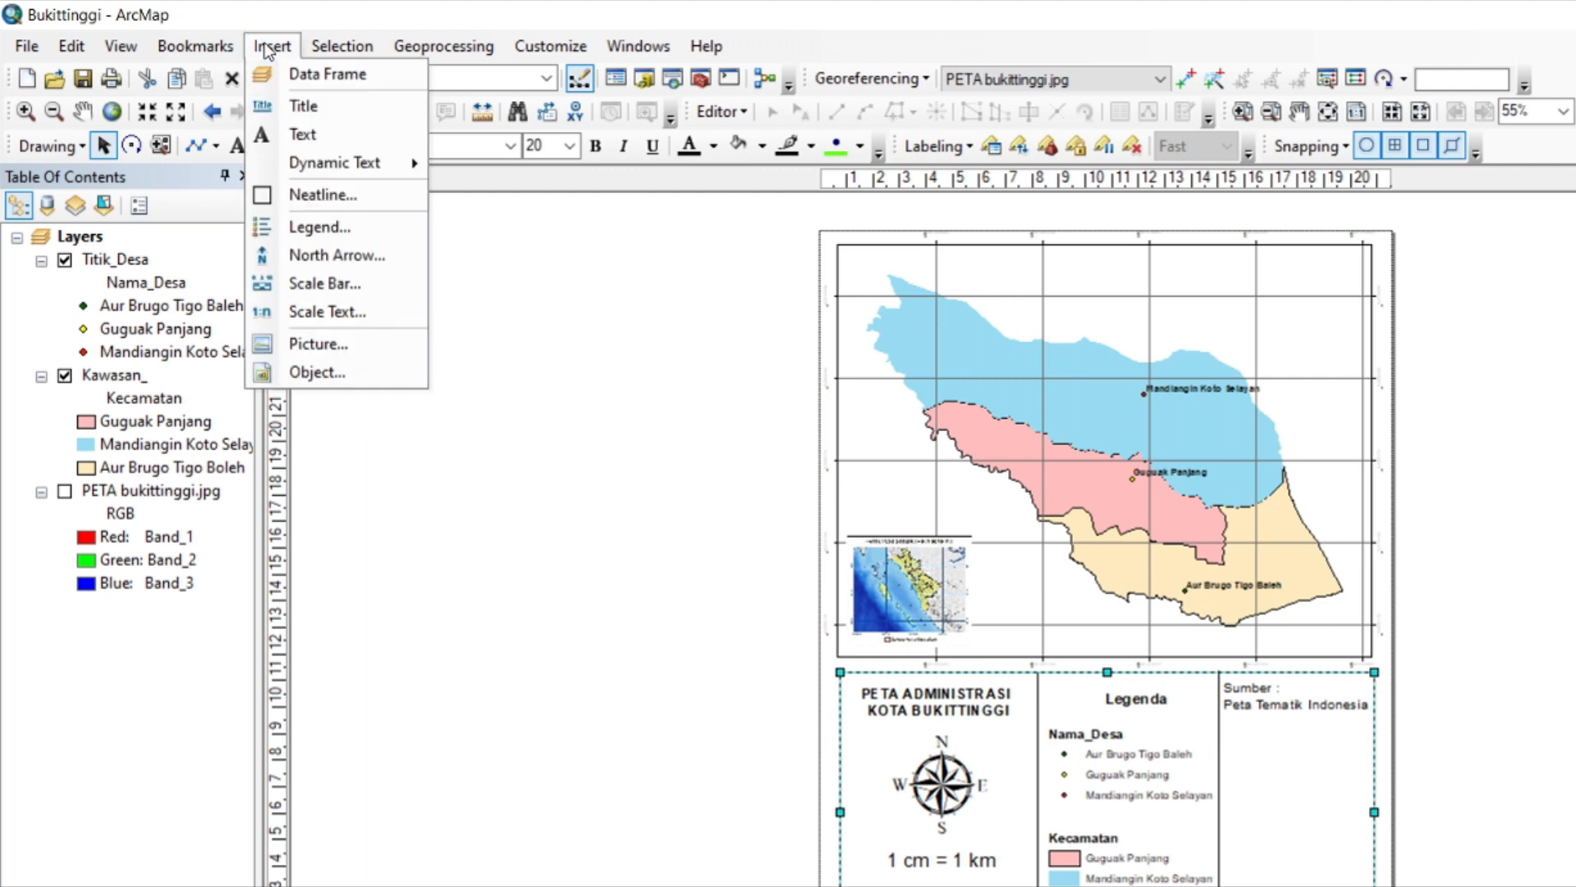
left_click(342, 349)
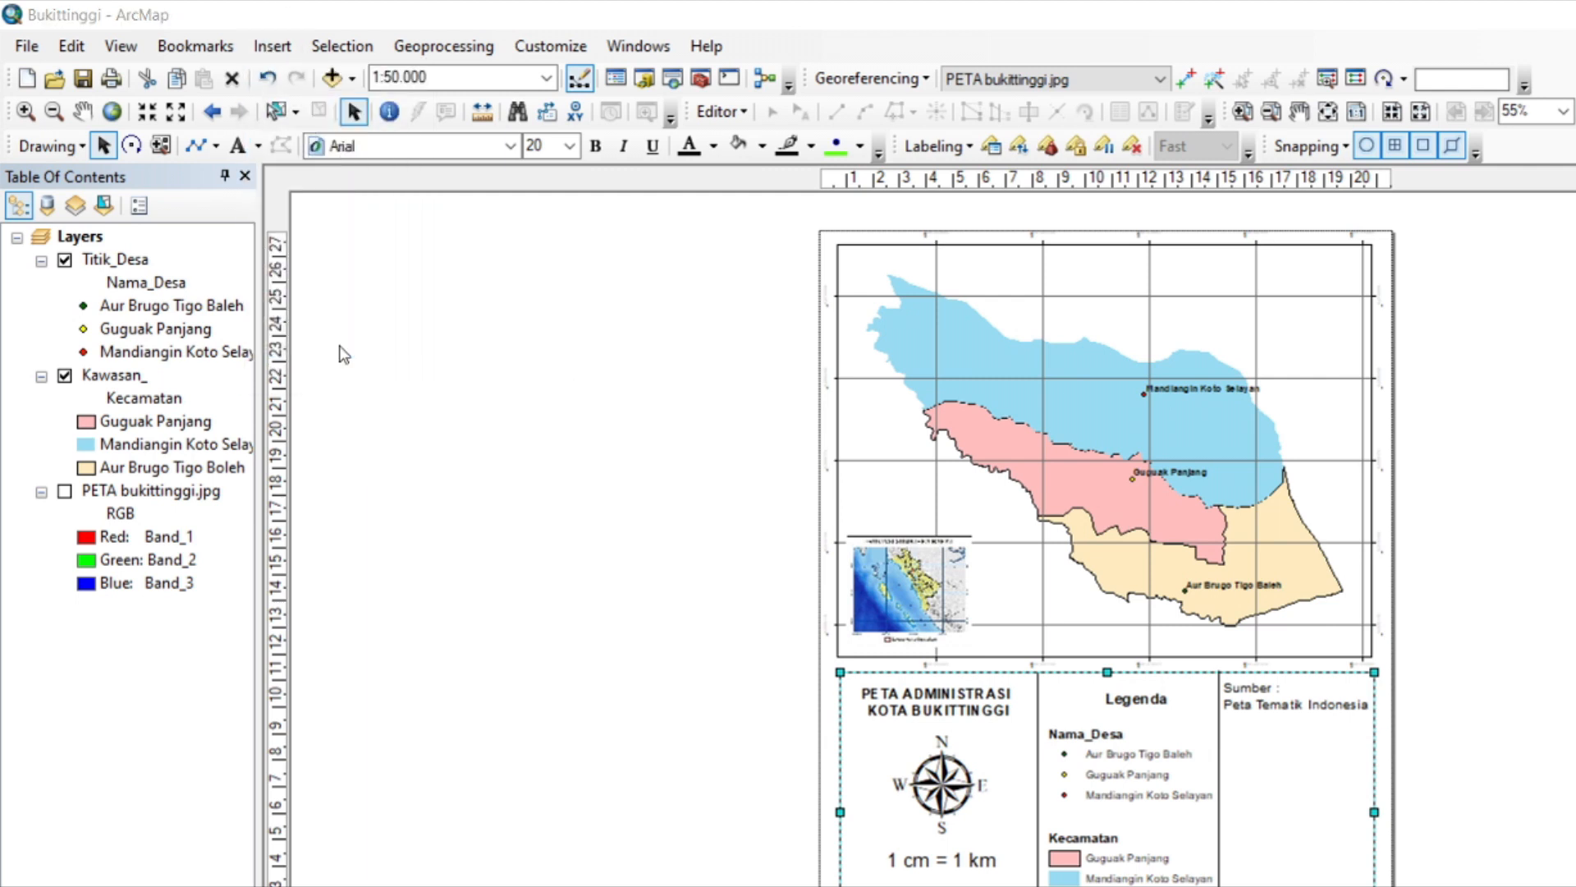
left_click(838, 324)
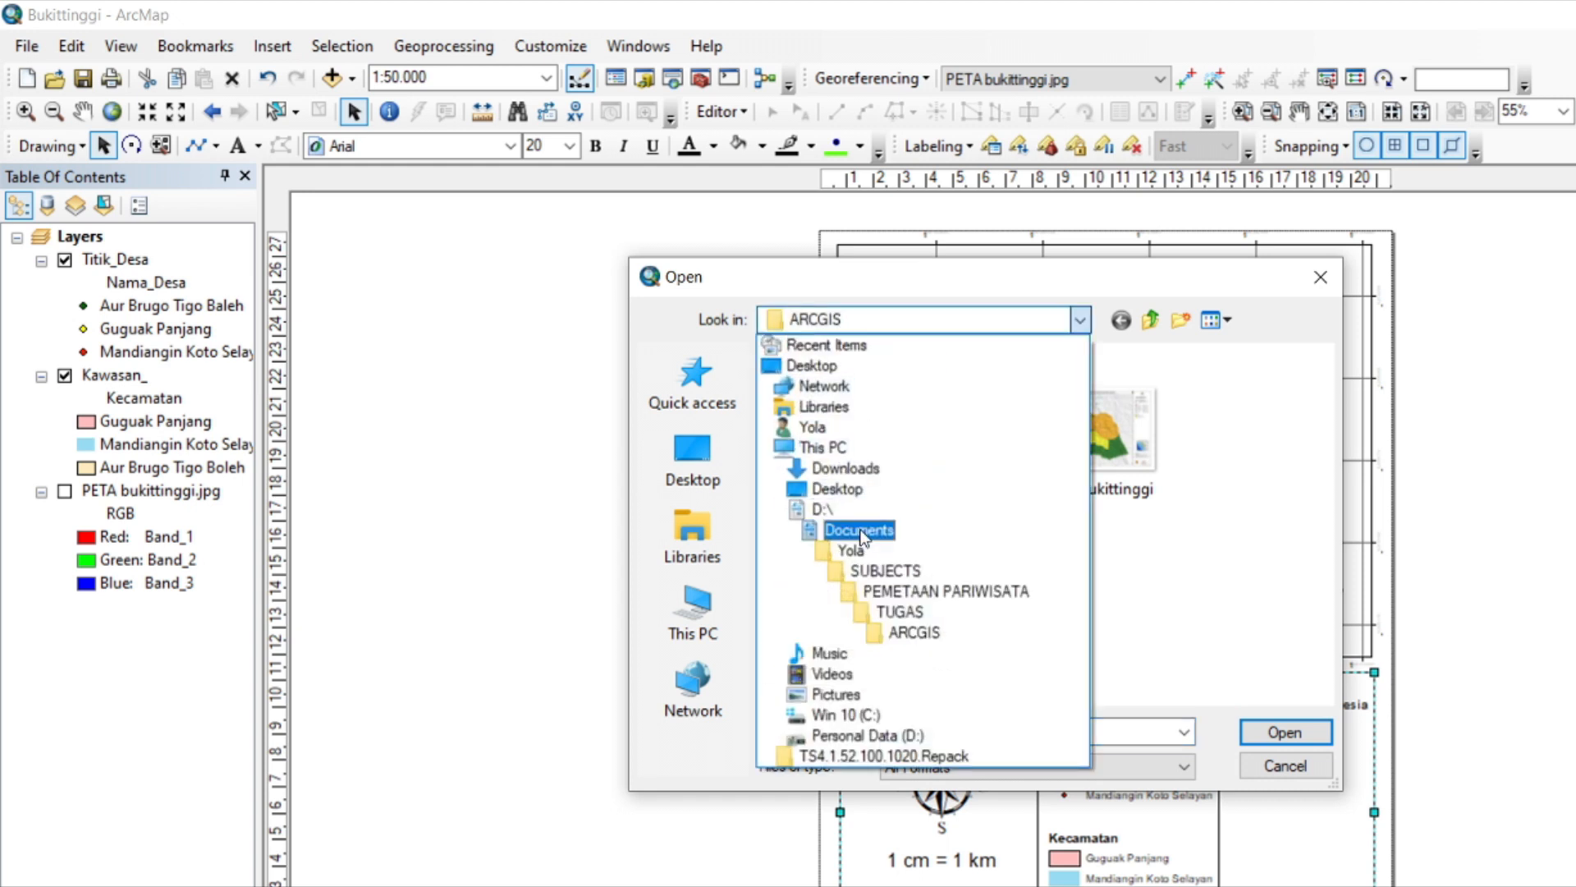
left_click(861, 538)
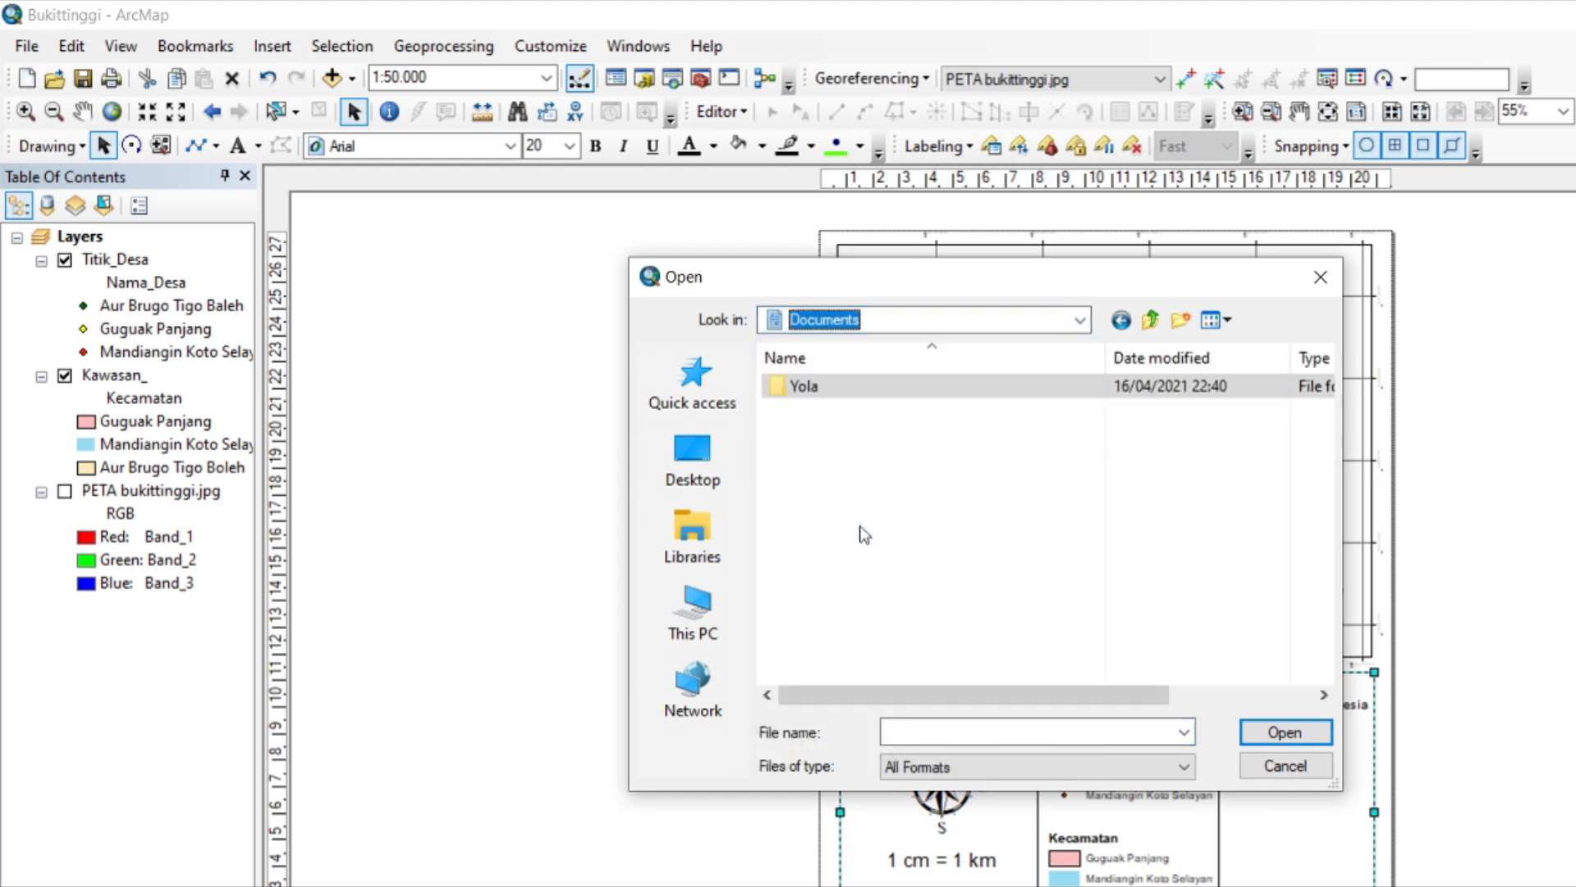
double_click(831, 386)
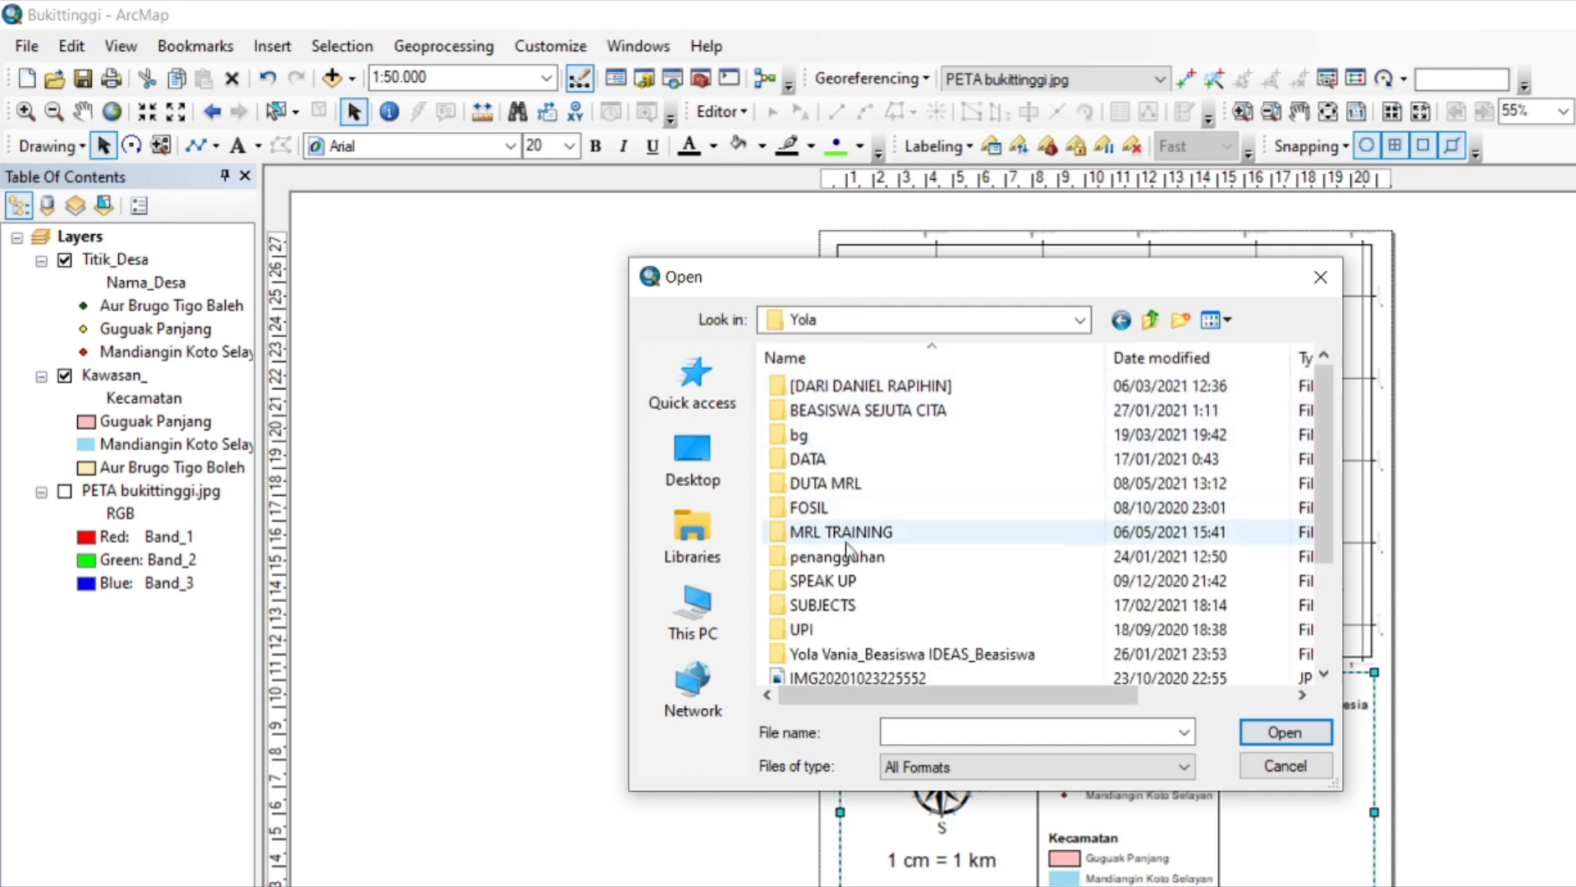
double_click(844, 631)
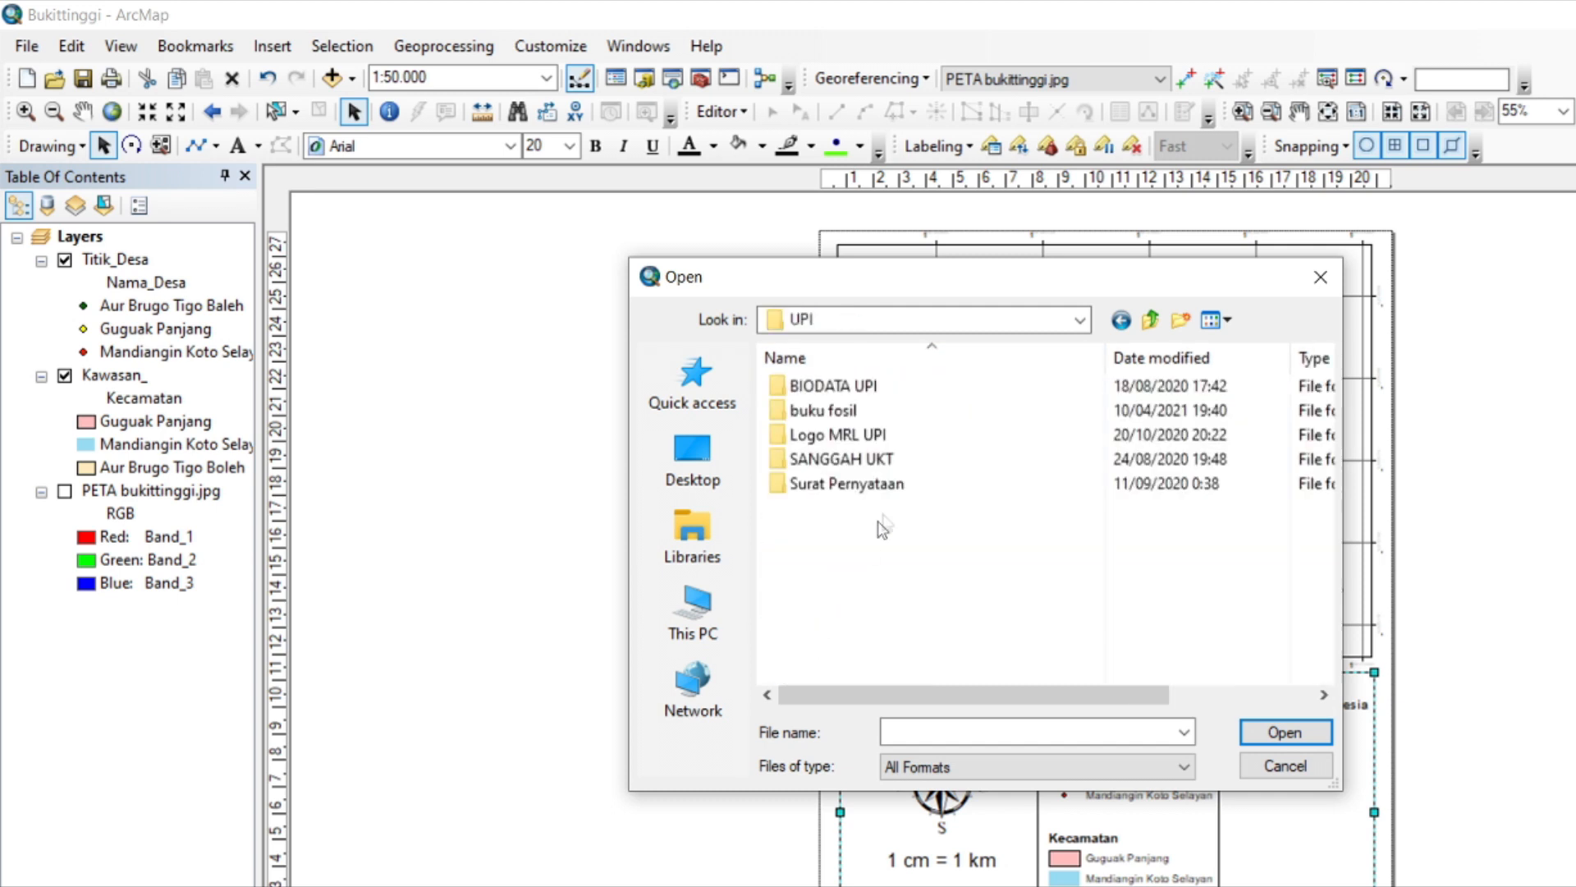
double_click(850, 435)
left_click(1098, 419)
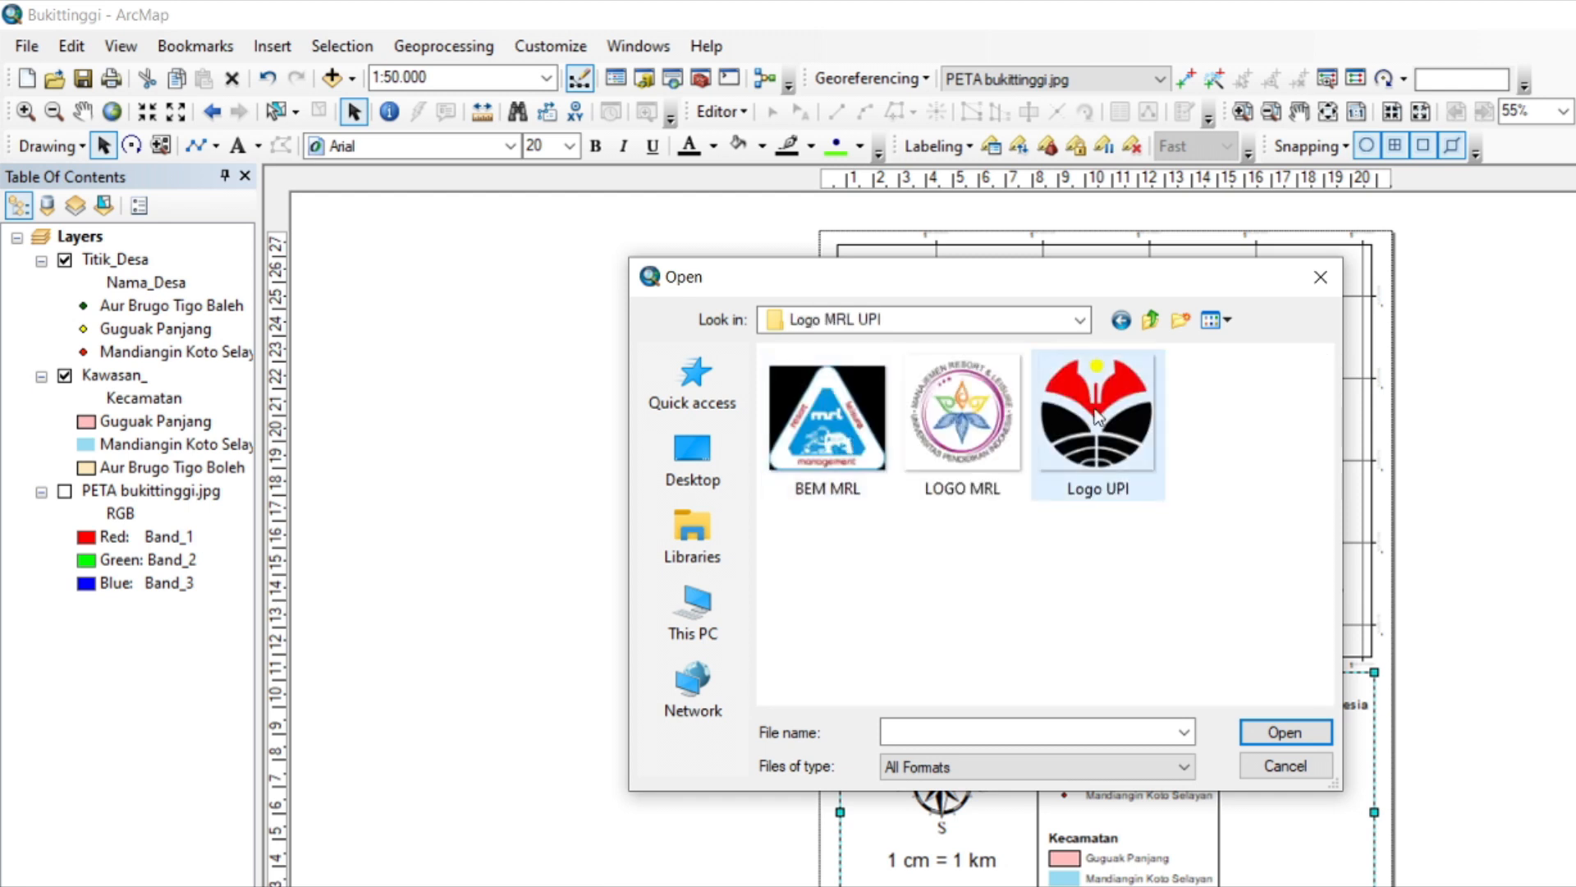
left_click(1282, 726)
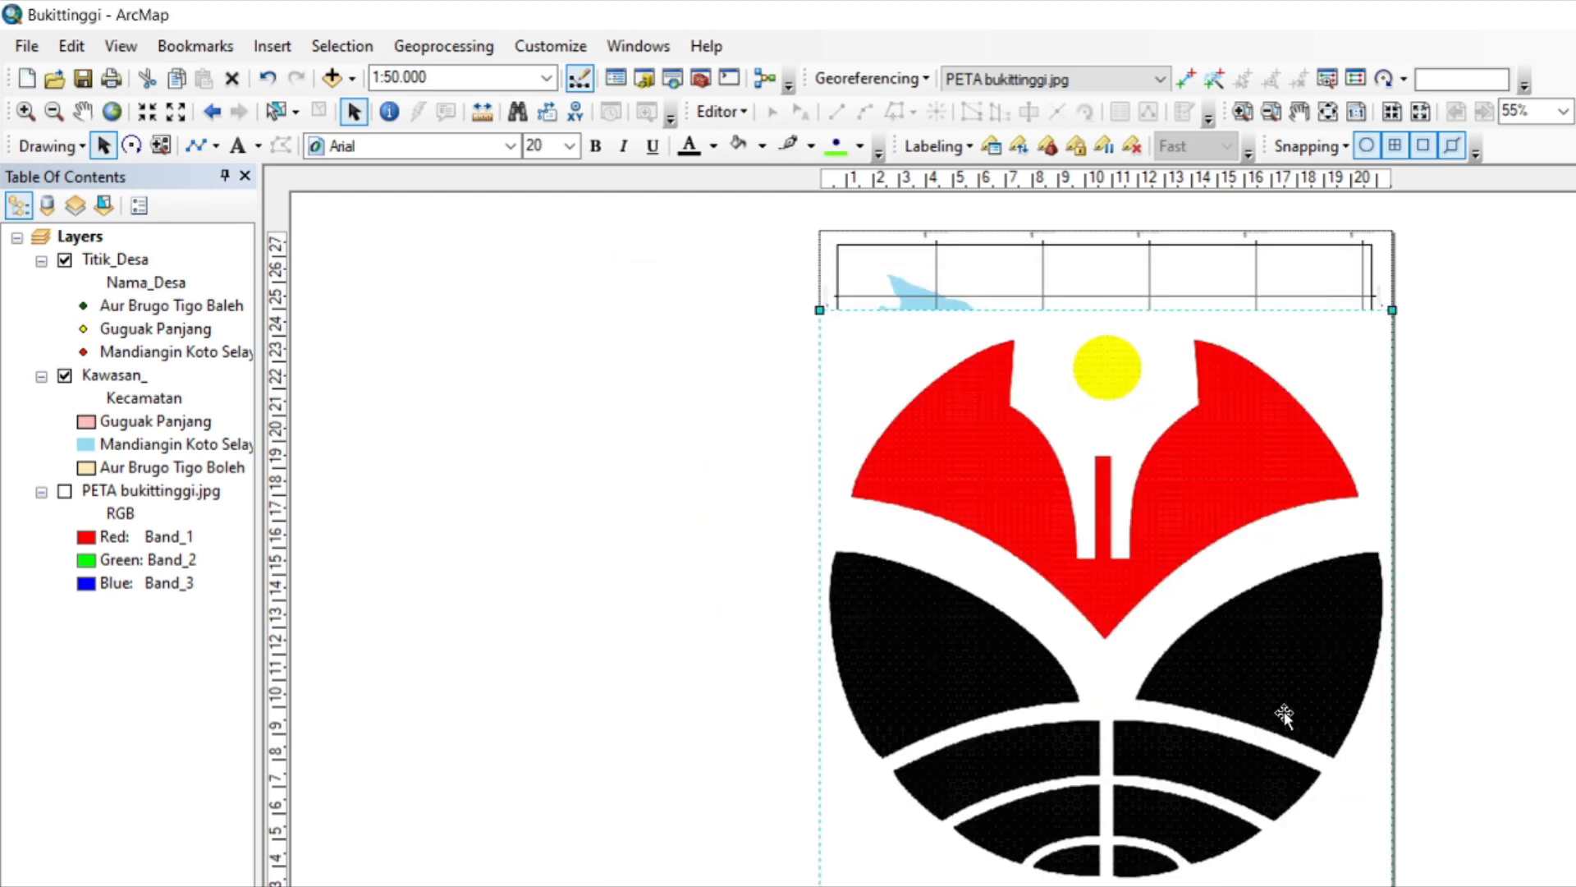
left_click_drag(1152, 657, 907, 436)
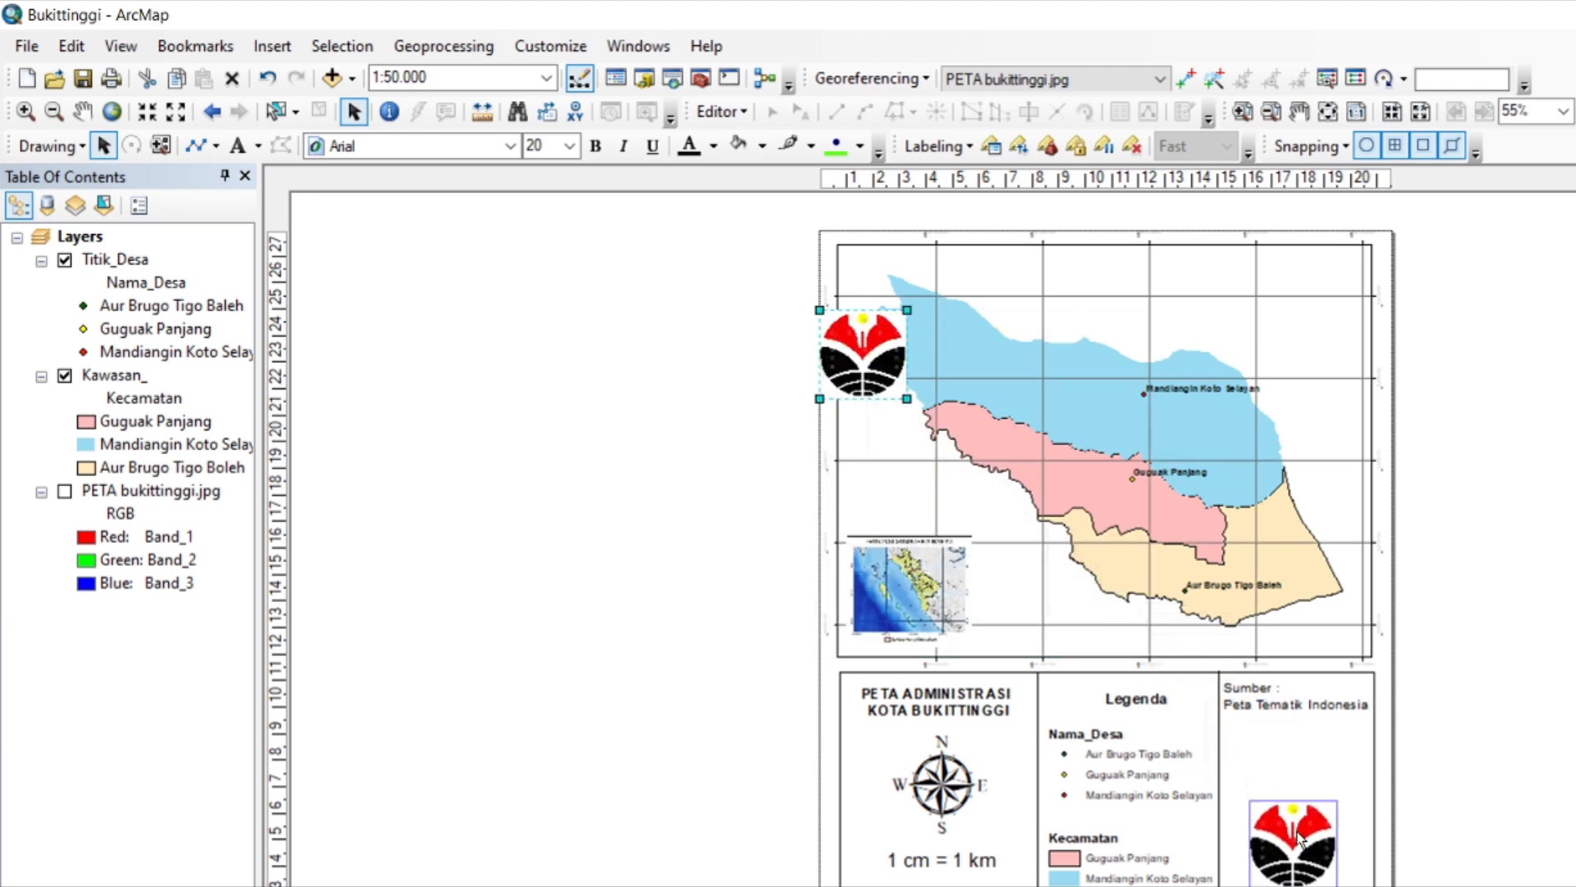
left_click_drag(1298, 833, 1298, 811)
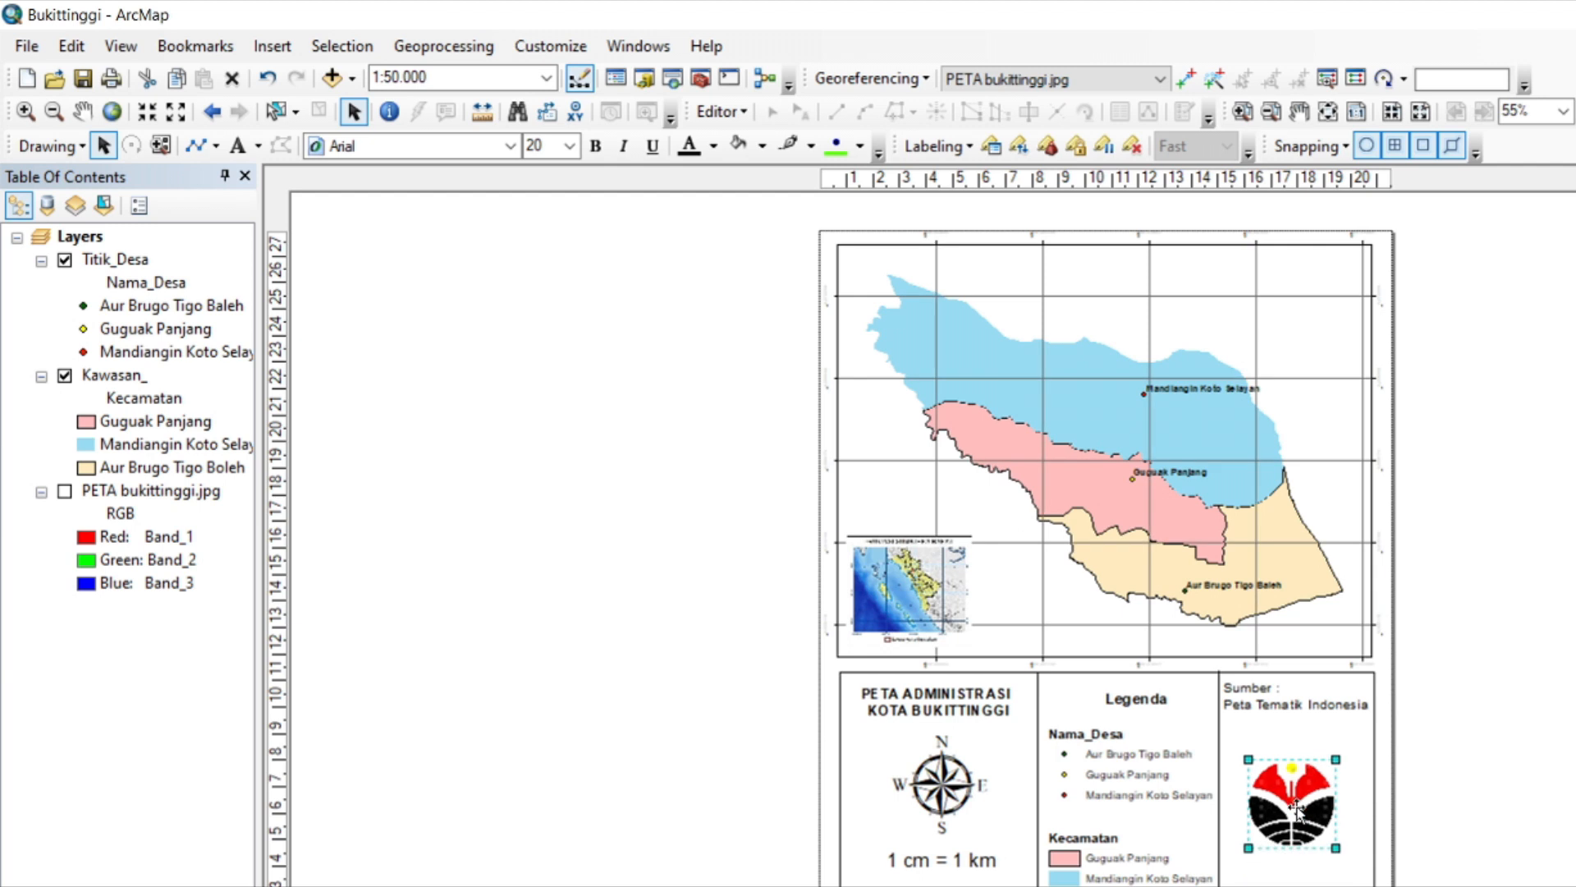
Add a text element with the map author's name just below the logo.
left_click(237, 146)
left_click(1249, 875)
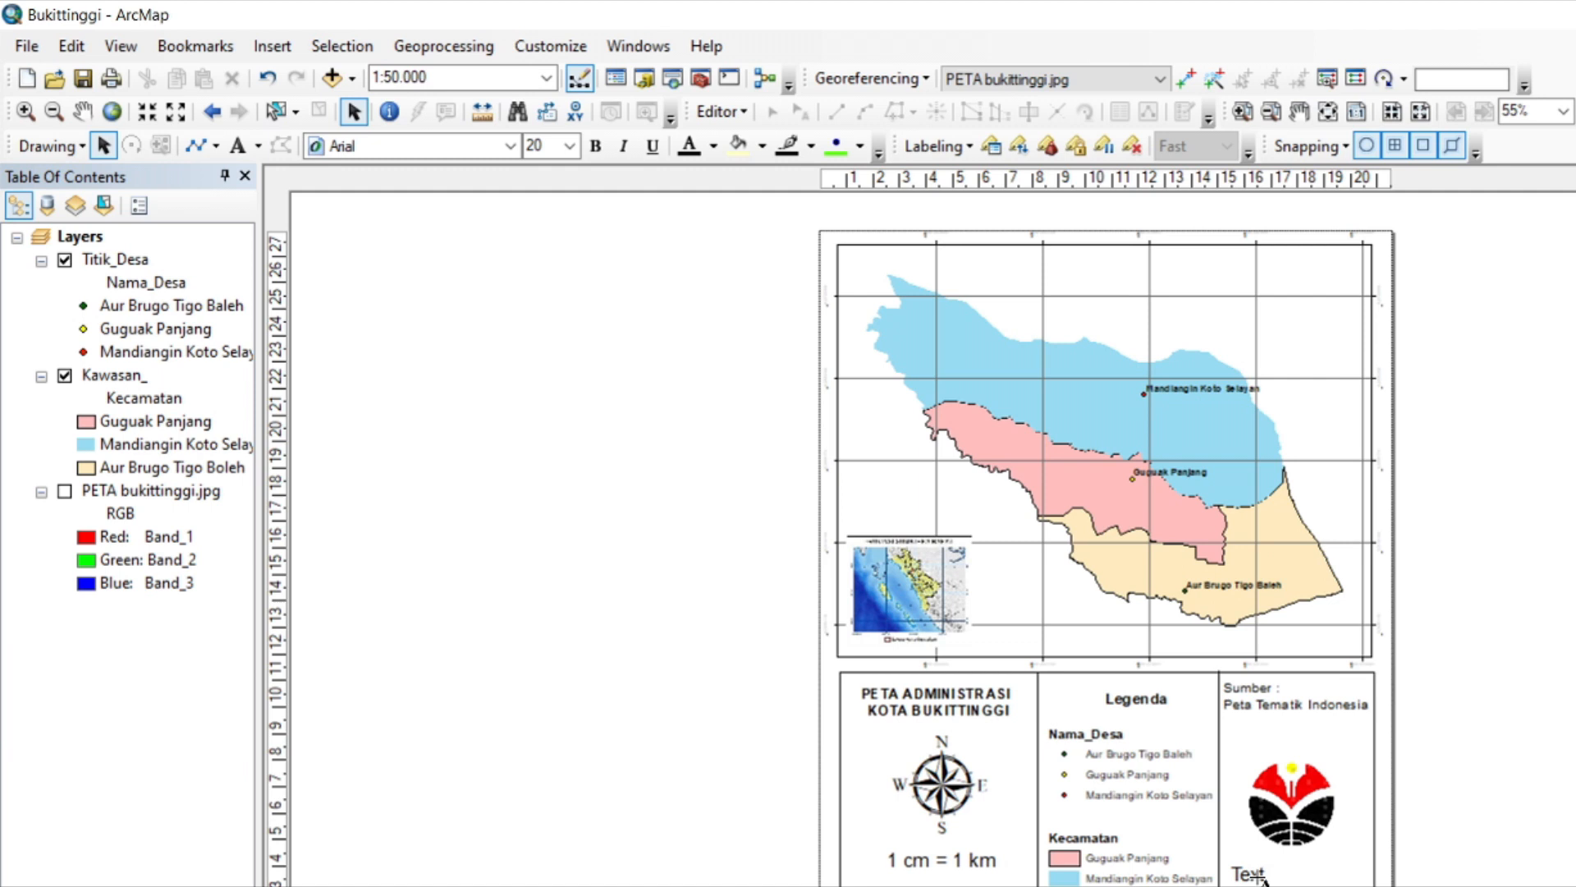
type("Yola Vania")
Add the student number and "Manajemen Resort dan Leisure" as further lines below the author's name, and centre the text.
double_click(1260, 875)
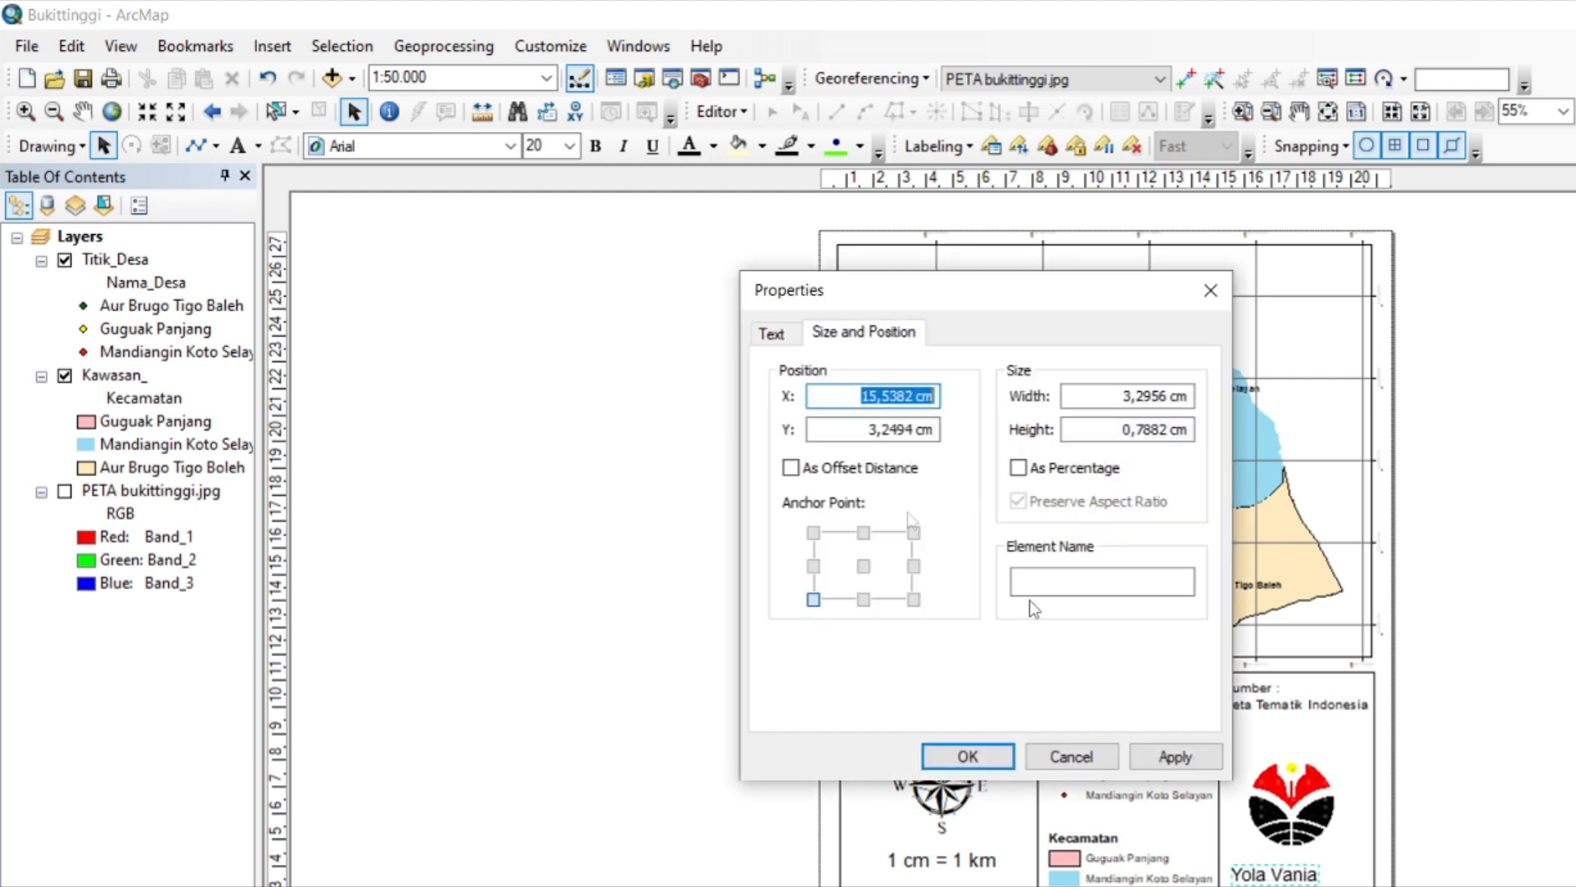
left_click(793, 338)
left_click(901, 404)
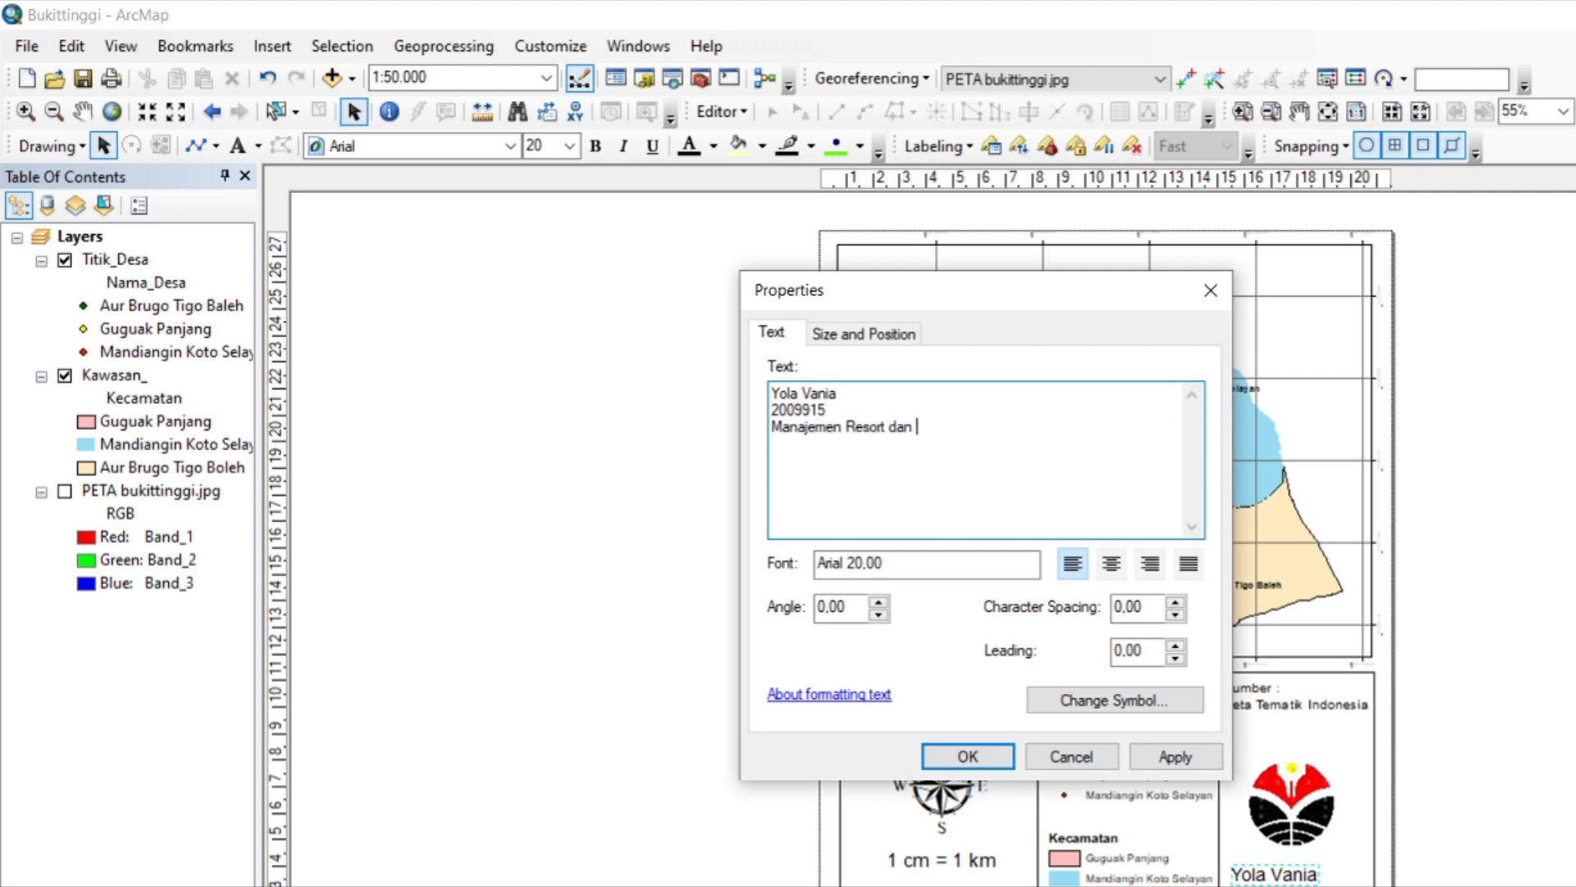
key("ctrl+a")
left_click(1111, 563)
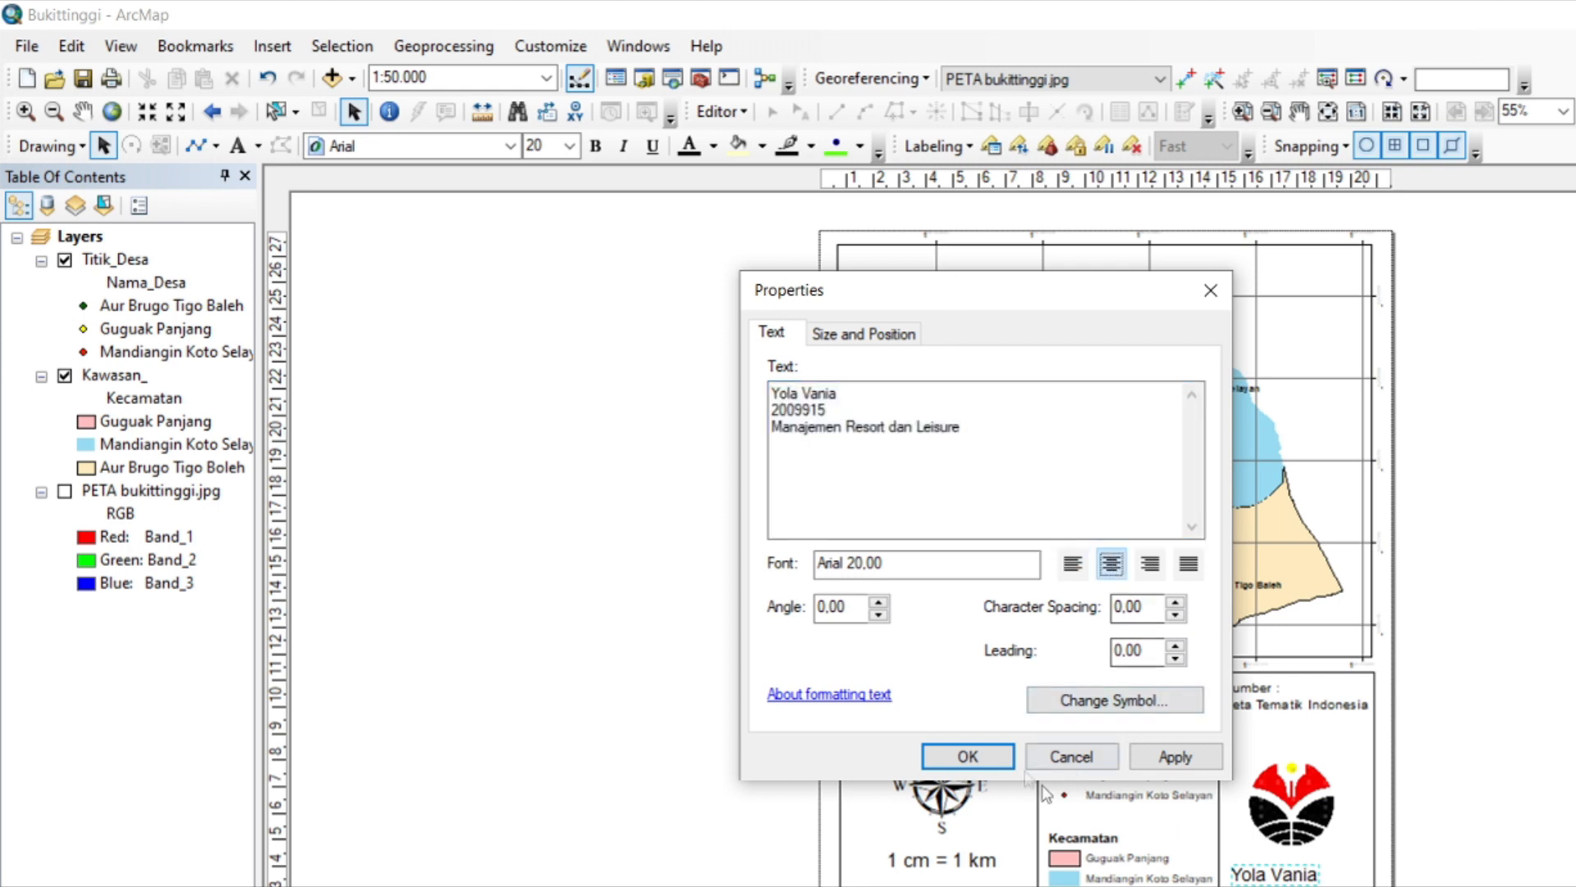
left_click(995, 759)
Set the author text block's font size to 14 and move it directly below the logo.
left_click(570, 146)
left_click_drag(564, 325, 568, 247)
left_click(547, 201)
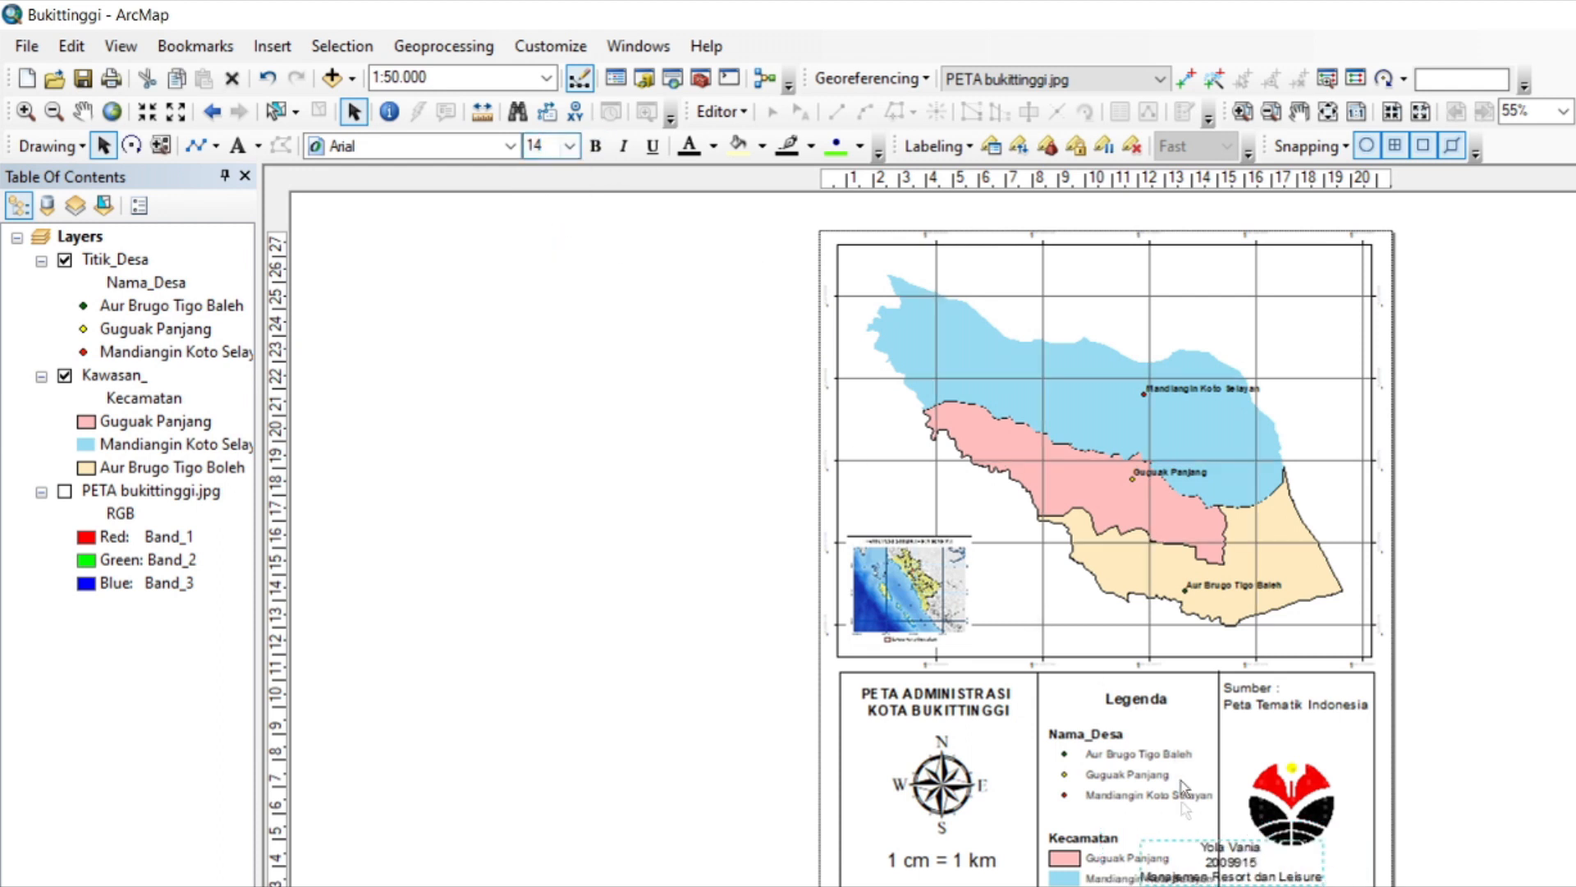
left_click_drag(1208, 854, 1302, 872)
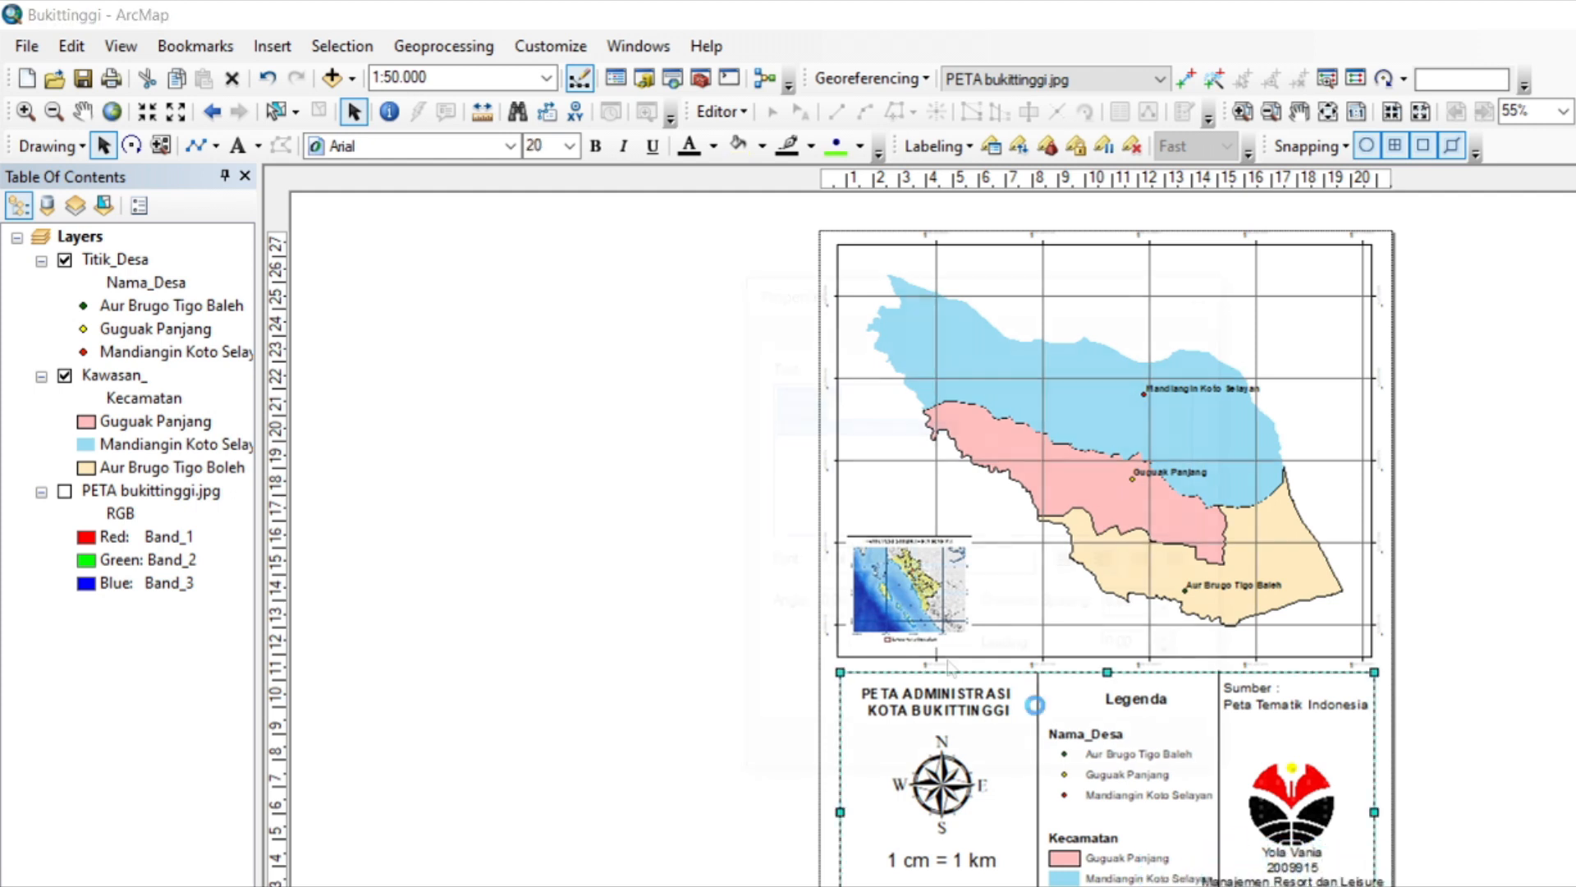
Break the author text's last line after "Manajemen Resort" so "dan Leisure" starts a new line, and reposition the block below the logo.
double_click(1302, 872)
left_click(885, 427)
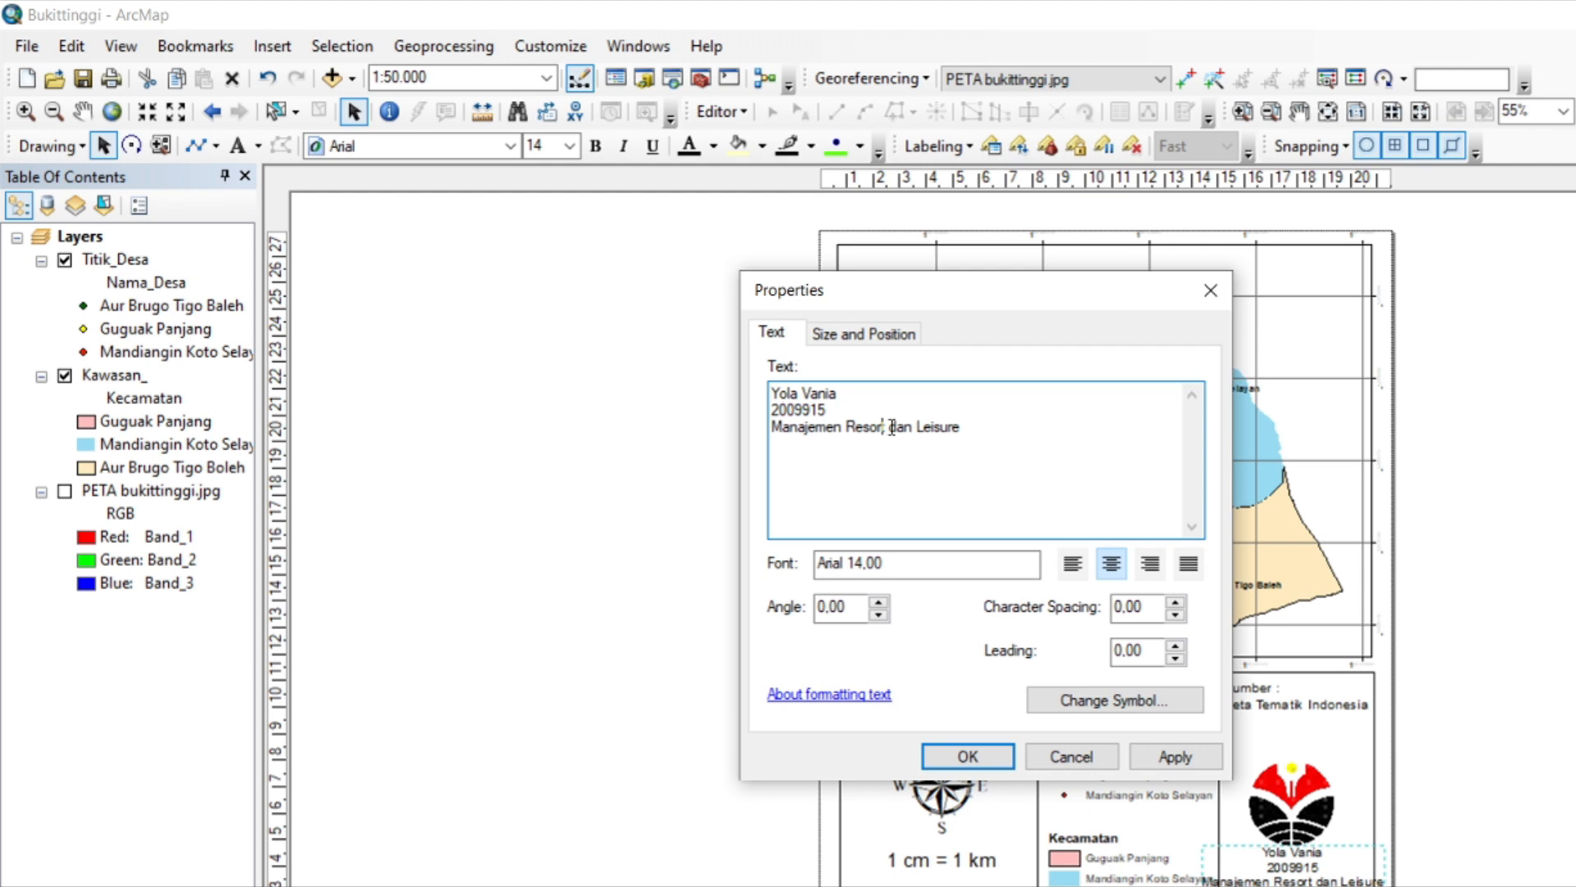
key("Return")
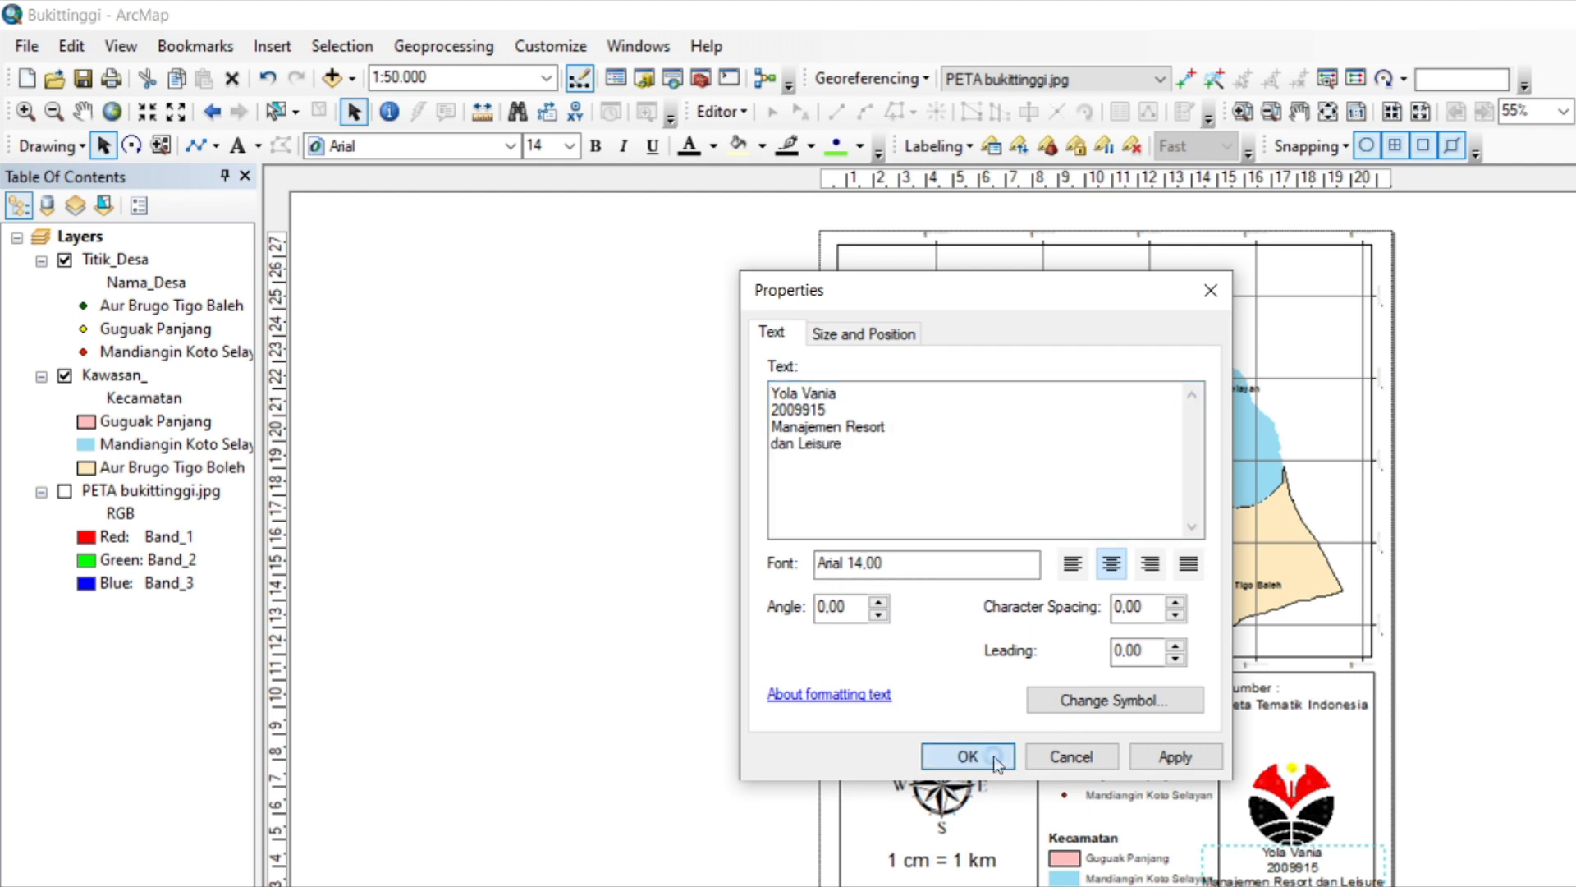
left_click(989, 756)
left_click_drag(1297, 872, 1301, 886)
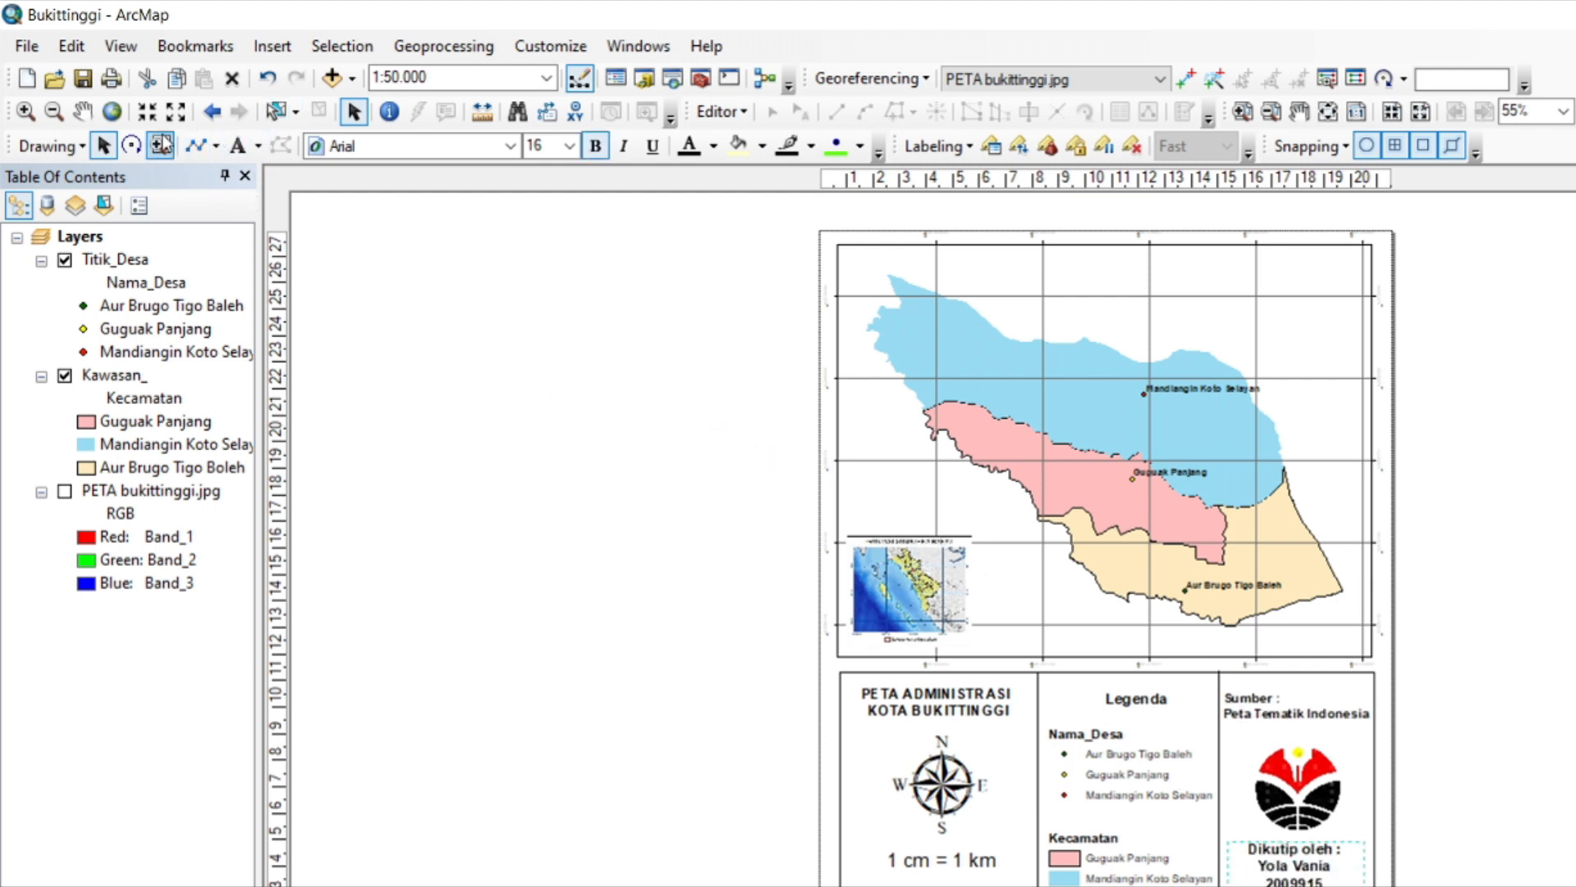
Draw a rectangle just inside the page edges, enclosing the map frame and the information box.
left_click(215, 146)
left_click(230, 174)
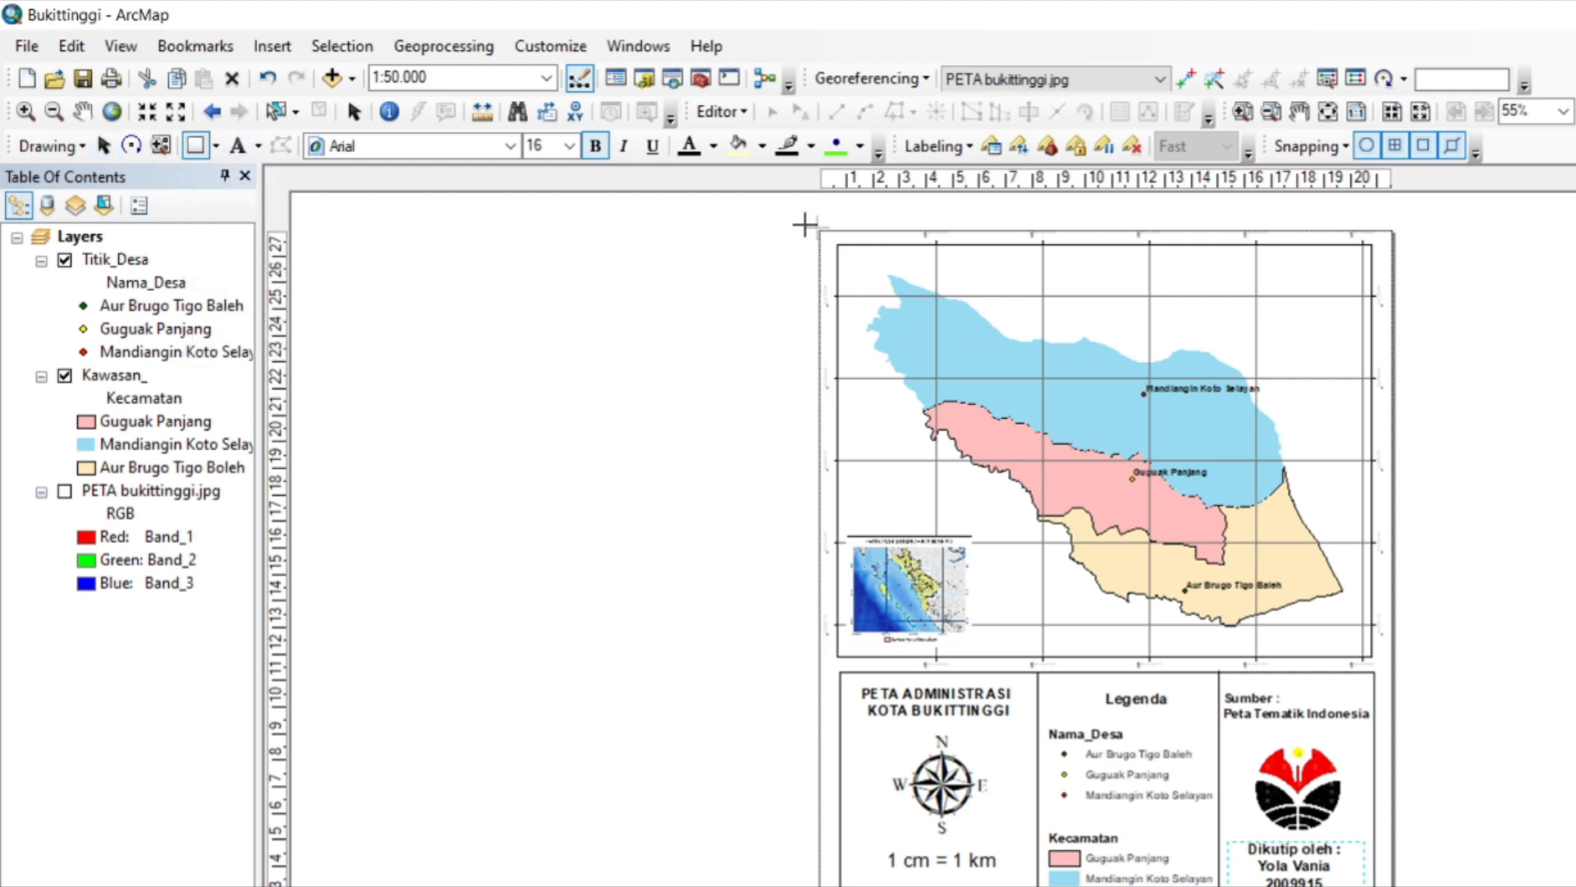
left_click_drag(828, 237, 1383, 886)
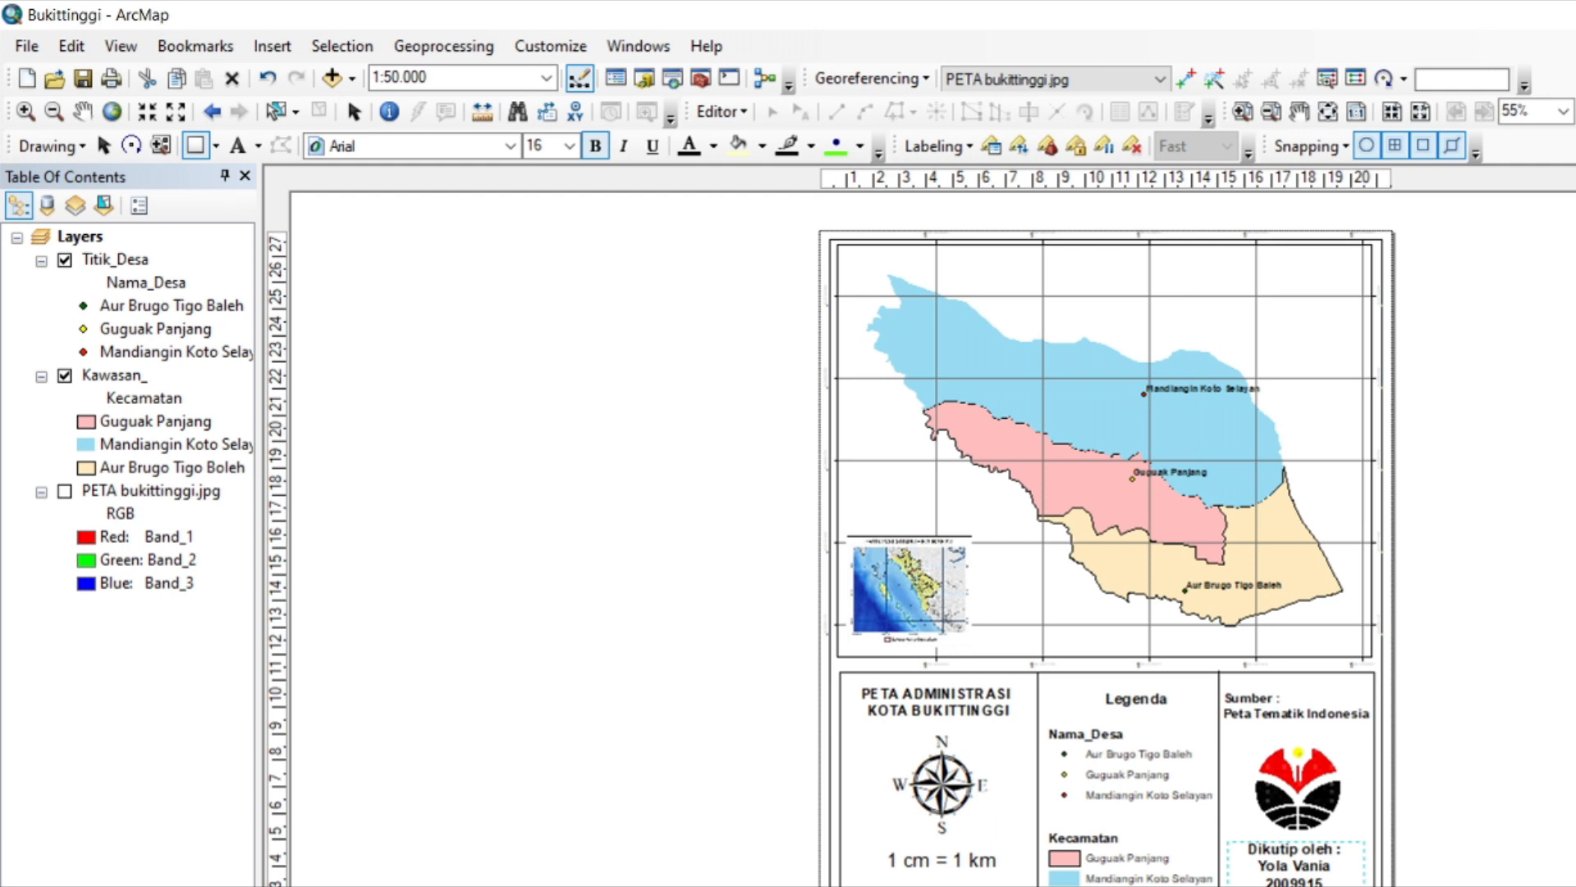
left_click_drag(1382, 886, 1382, 886)
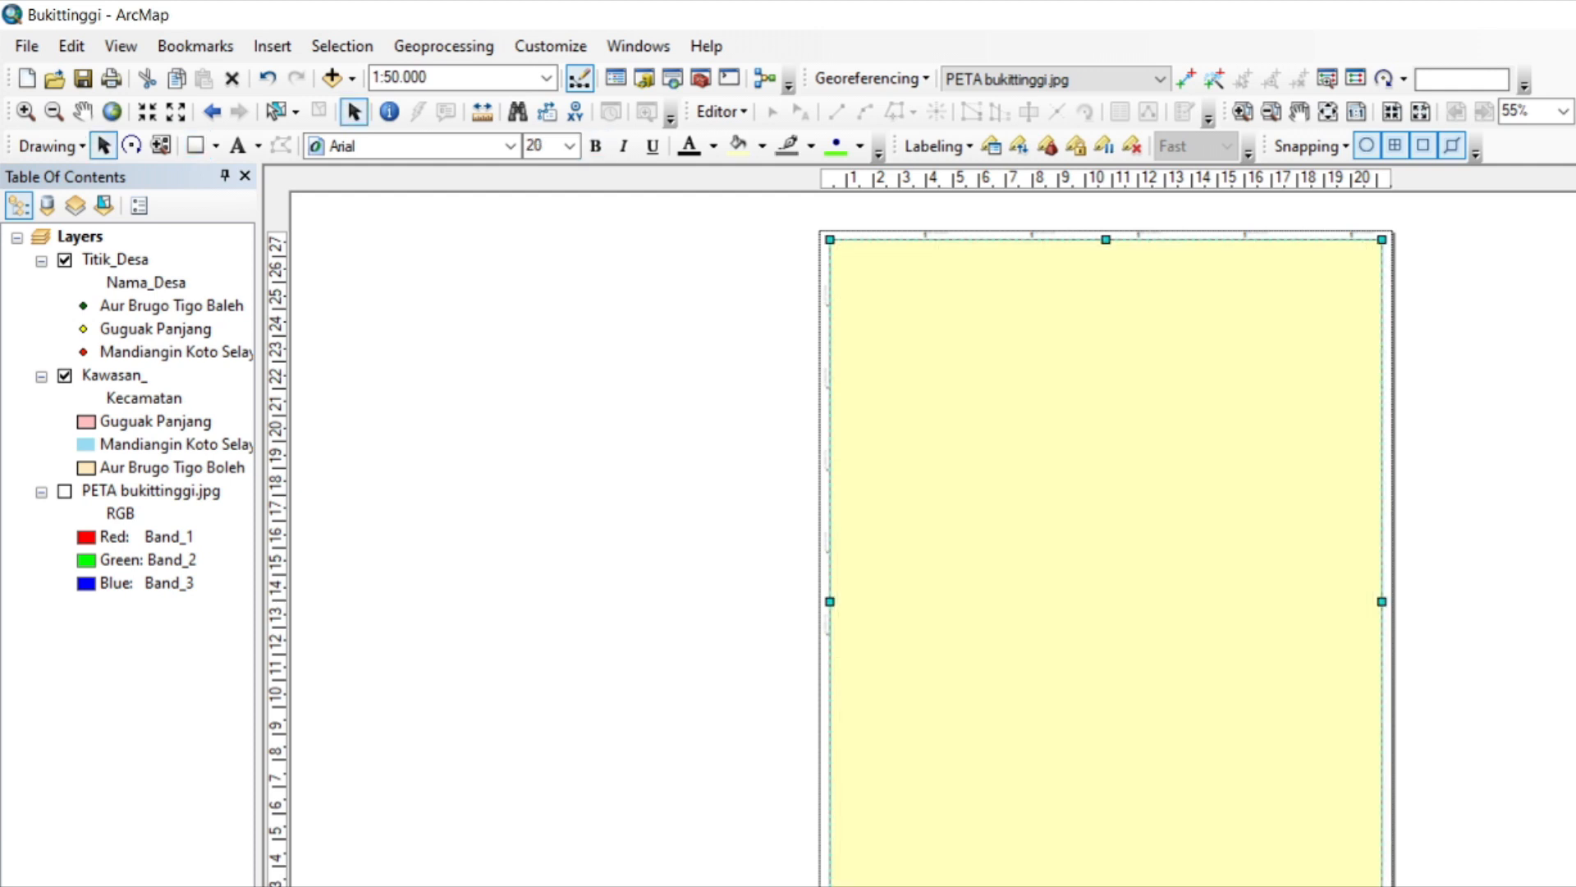
Set the page rectangle's fill to No Color and its outline colour to black.
right_click(1078, 612)
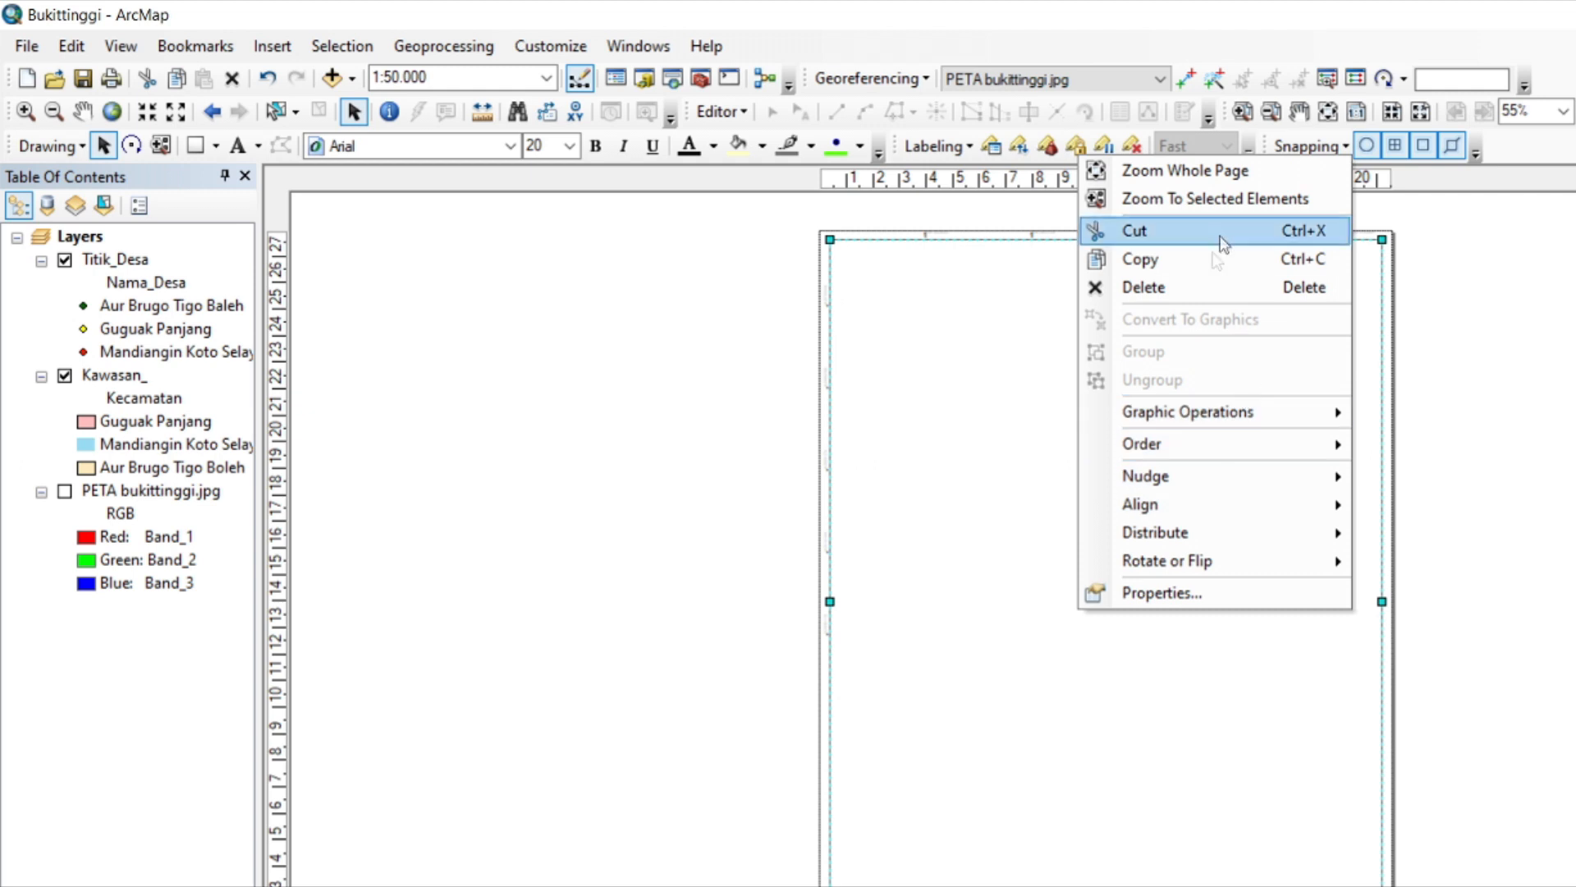
left_click(1203, 592)
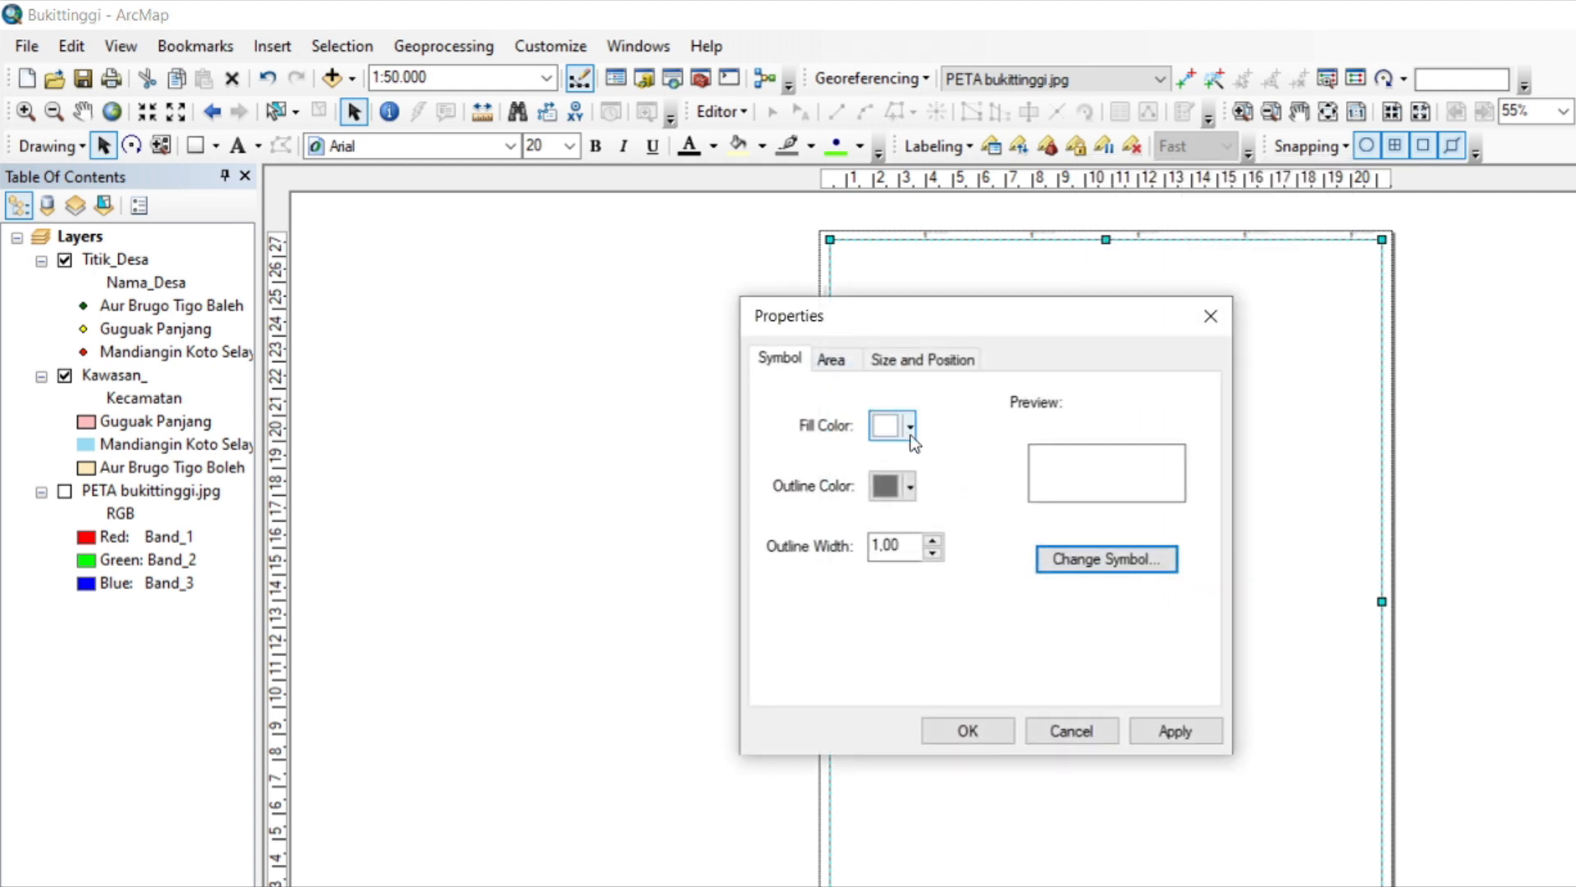
left_click(906, 426)
left_click(919, 470)
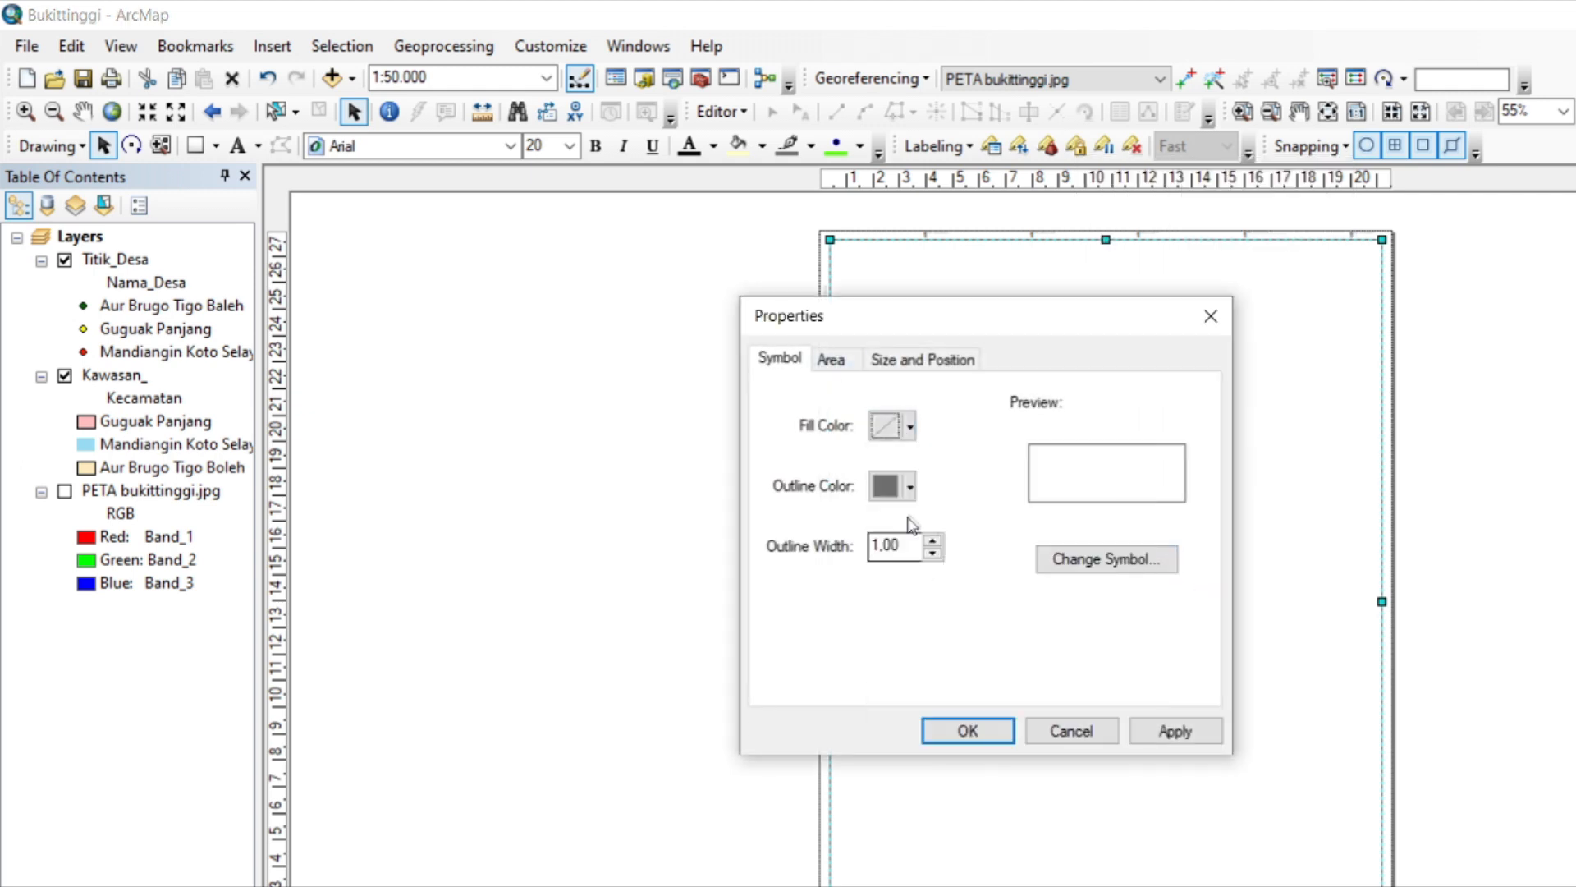
left_click(910, 489)
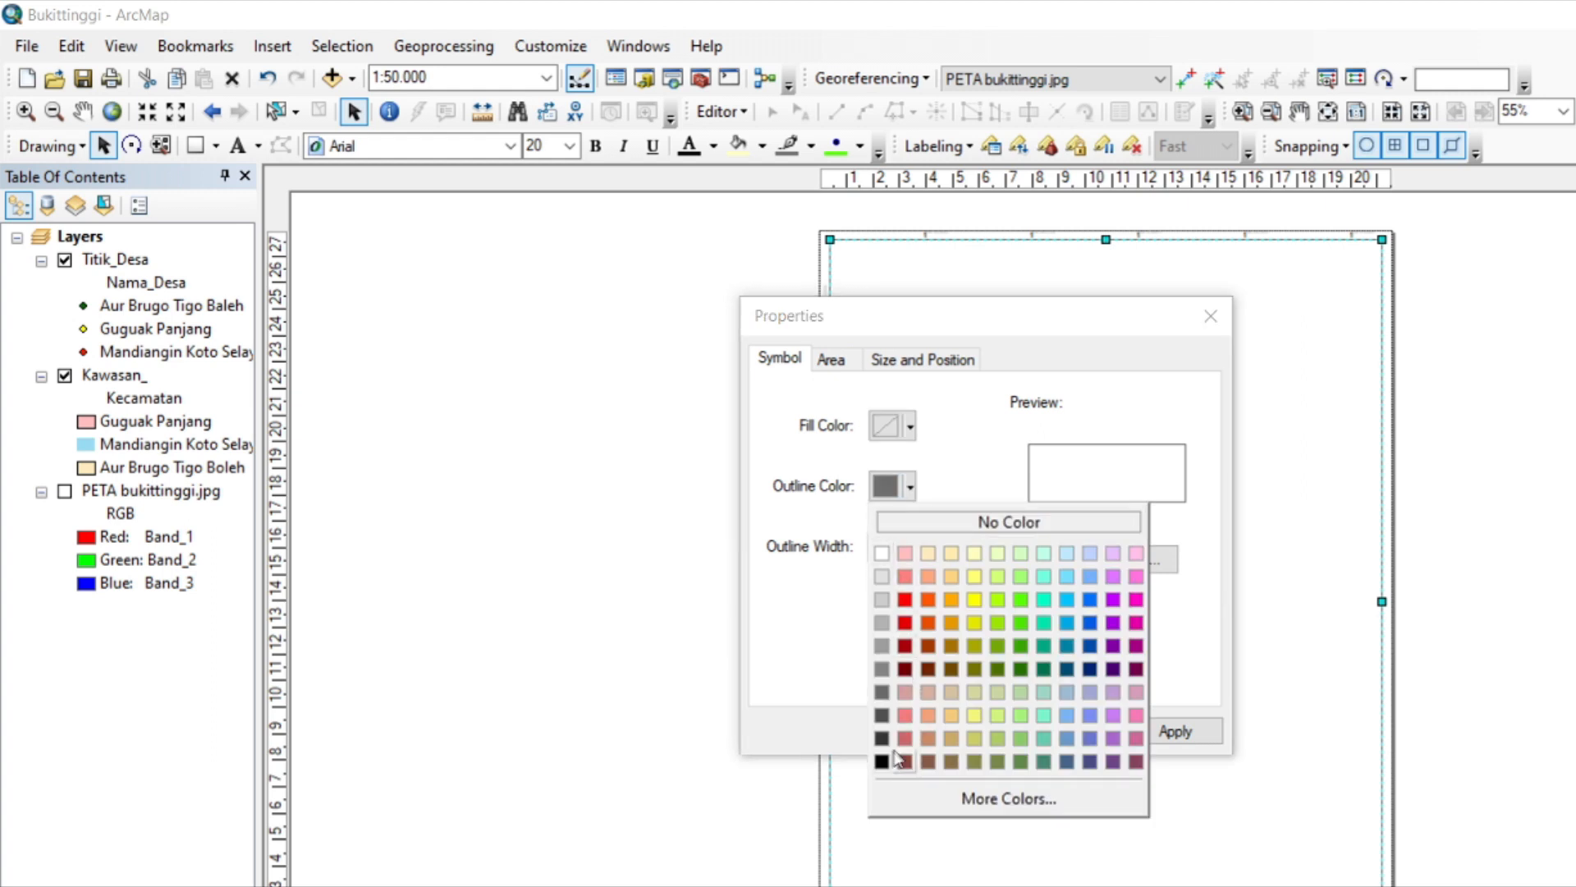
left_click(881, 761)
left_click(967, 731)
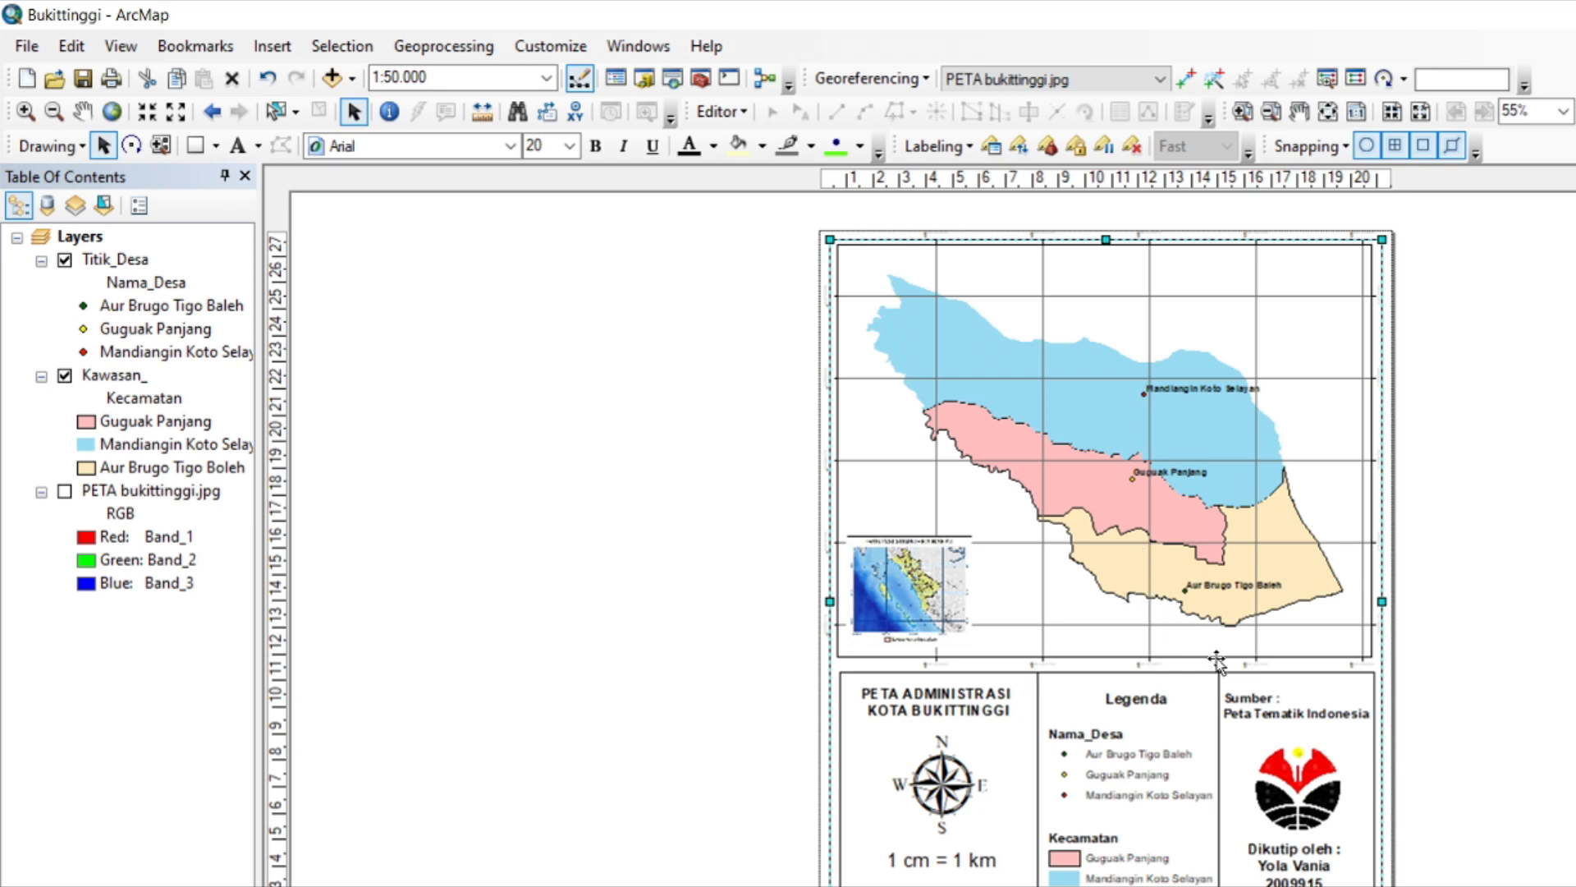
Nudge the page border slightly upward to fit around the map content, and deselect it.
key("Up")
key("Down")
left_click_drag(1151, 240, 1152, 238)
left_click(1548, 454)
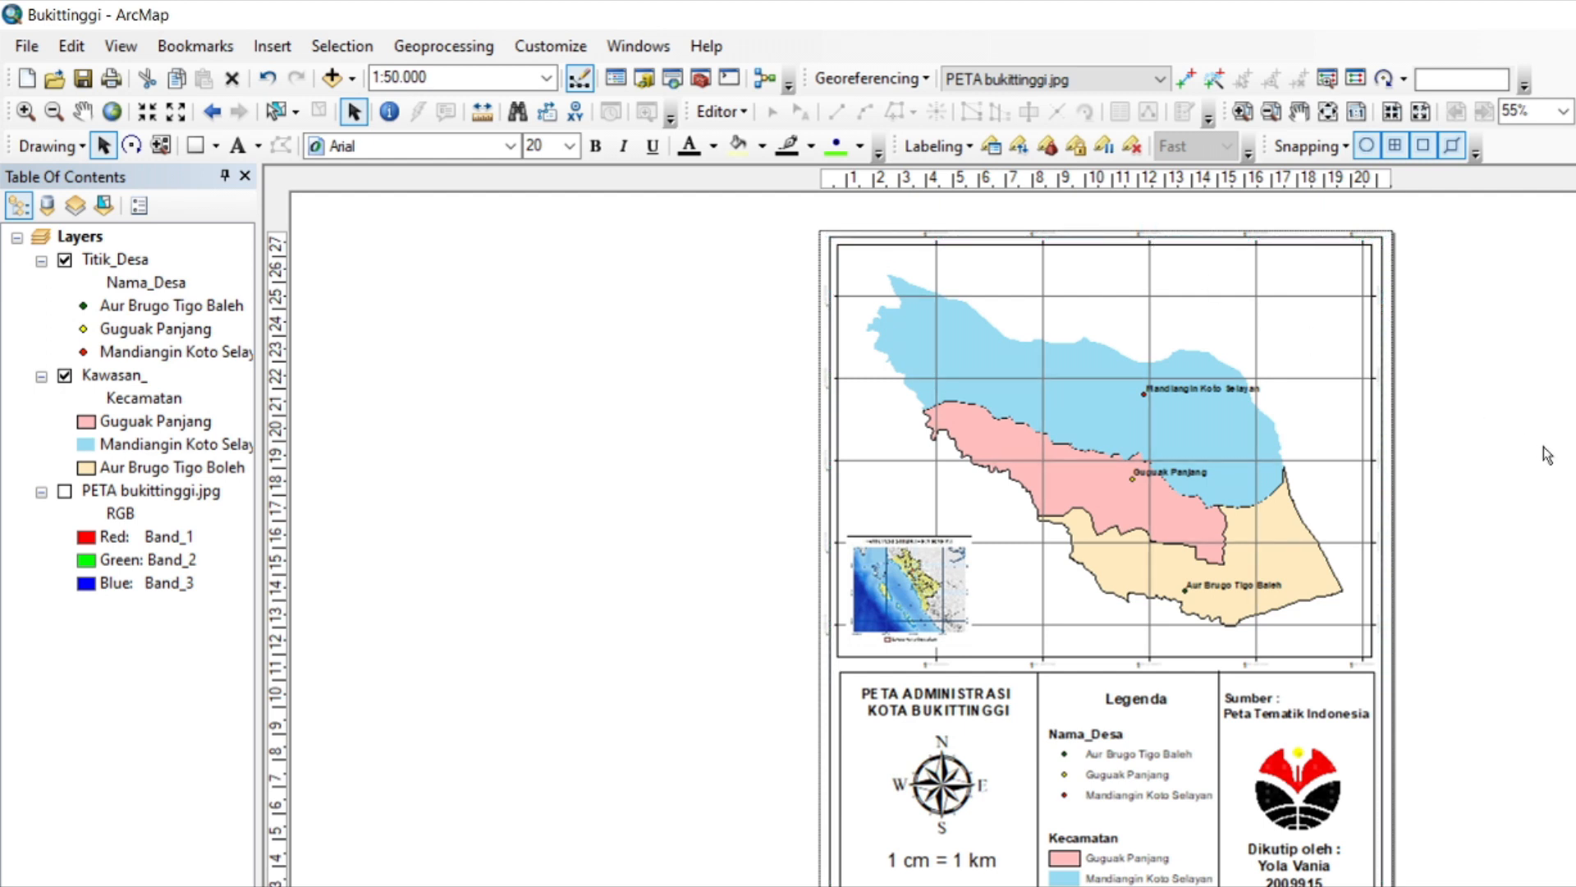